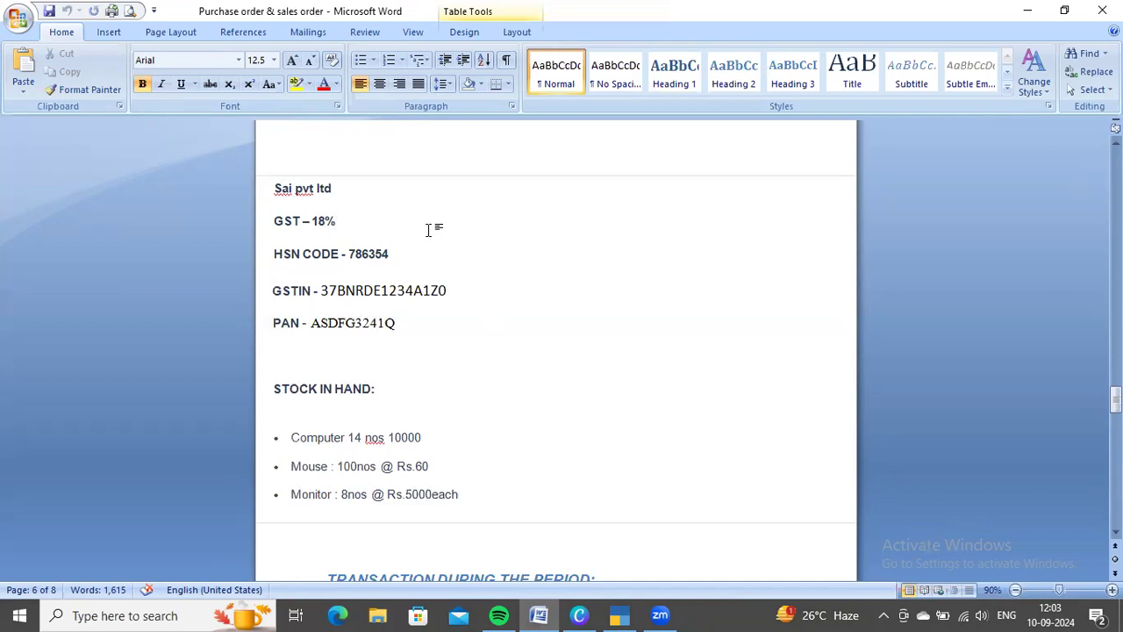
Copy the HSN code 786354 from the Word document into the HSN/SAC of the company's GST details in TallyPrime
{"action": "key", "text": "Return"}
{"action": "key", "text": "alt+Tab"}
{"action": "left_click_drag", "start_coordinate": [350, 254], "coordinate": [457, 250]}
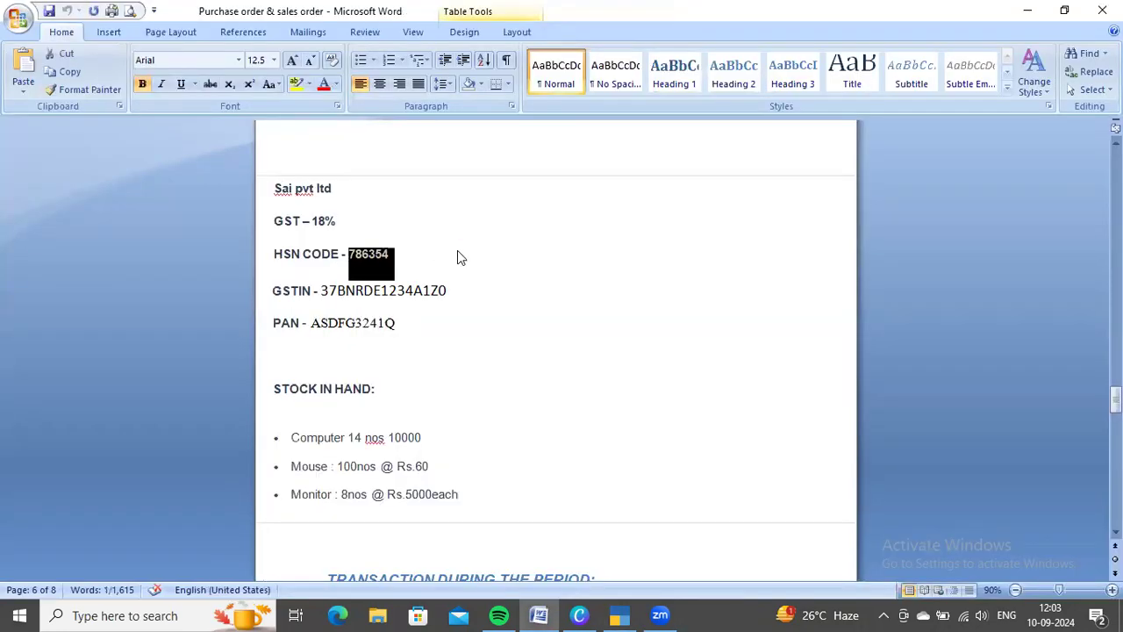
{"action": "key", "text": "ctrl+c"}
{"action": "key", "text": "alt+Tab"}
{"action": "key", "text": "ctrl+v"}
{"action": "key", "text": "Return"}
Set the taxability to Taxable with an 18% integrated tax rate and accept the company's GST details
{"action": "key", "text": "Down"}
{"action": "key", "text": "Down"}
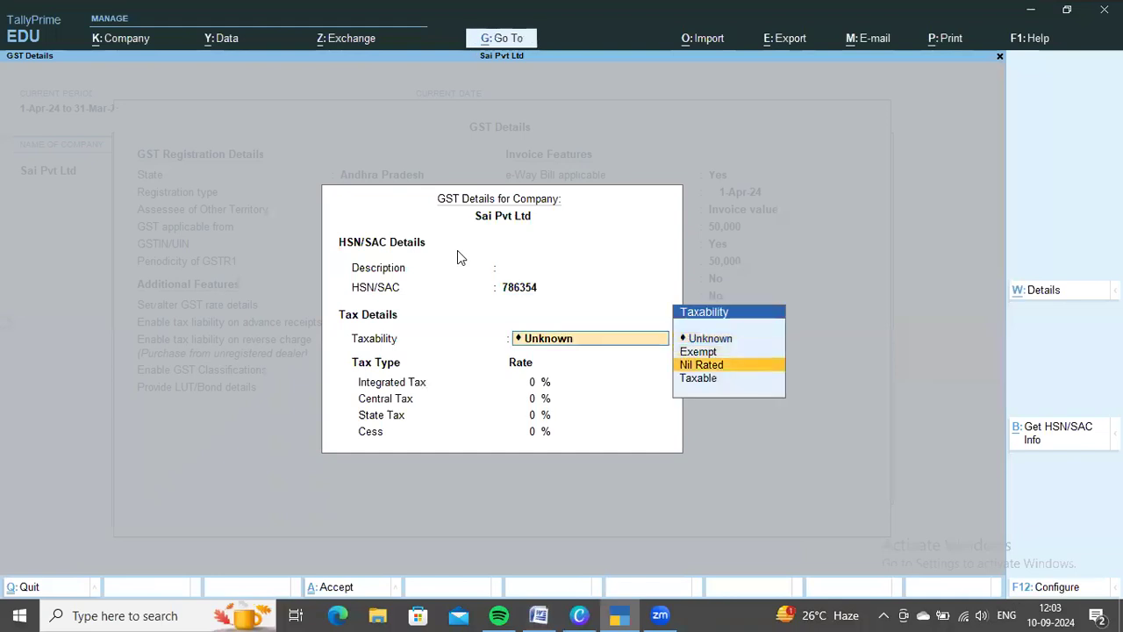
{"action": "key", "text": "Down"}
{"action": "key", "text": "Return"}
{"action": "key", "text": "alt+Tab"}
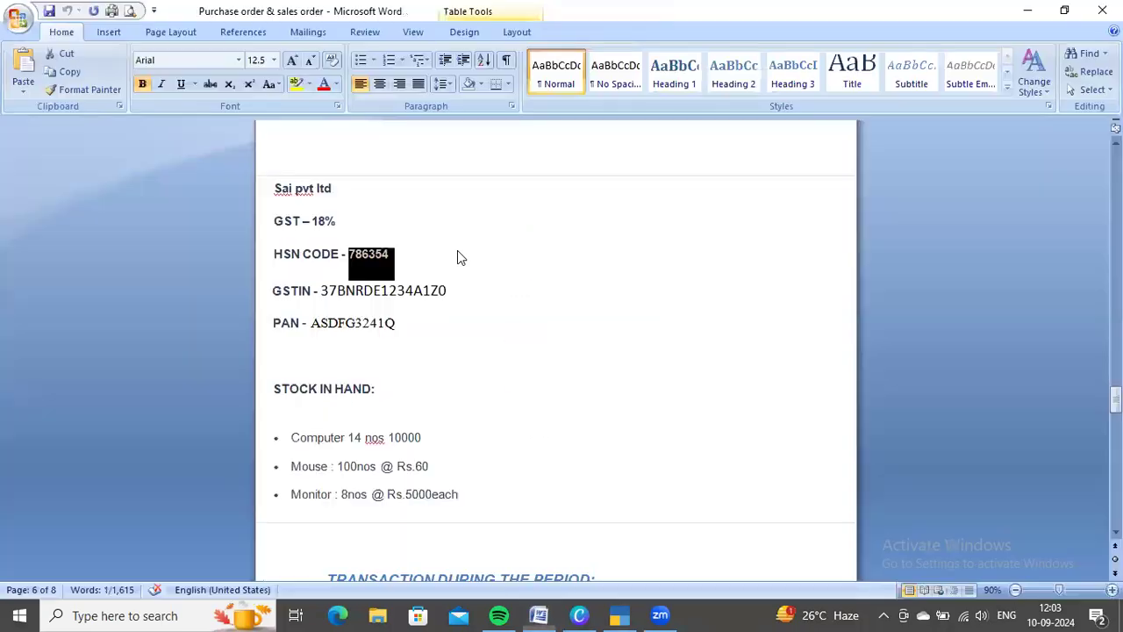
{"action": "key", "text": "alt+Tab"}
{"action": "type", "text": "18"}
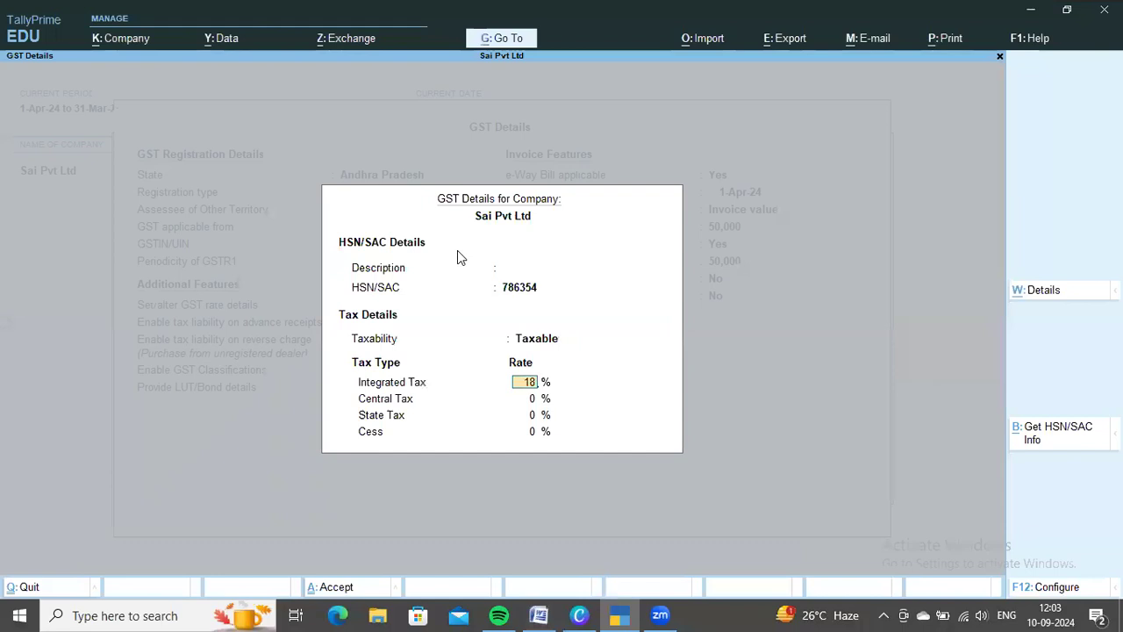
{"action": "key", "text": "Return"}
{"action": "key", "text": "ctrl+a"}
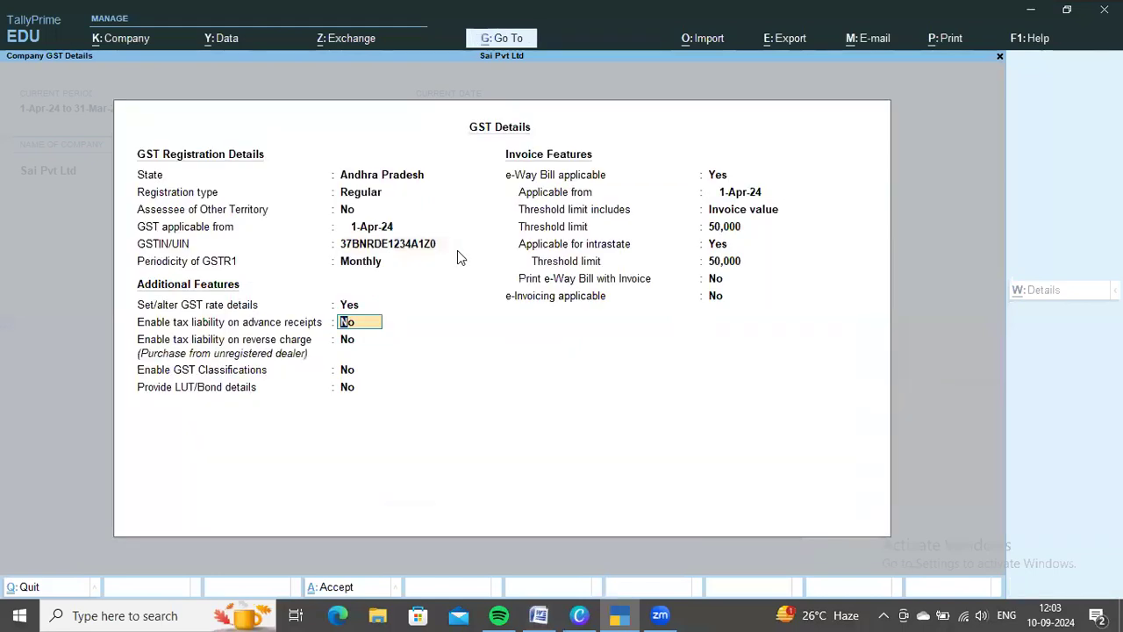
{"action": "key", "text": "alt+Tab"}
{"action": "key", "text": "alt+Tab"}
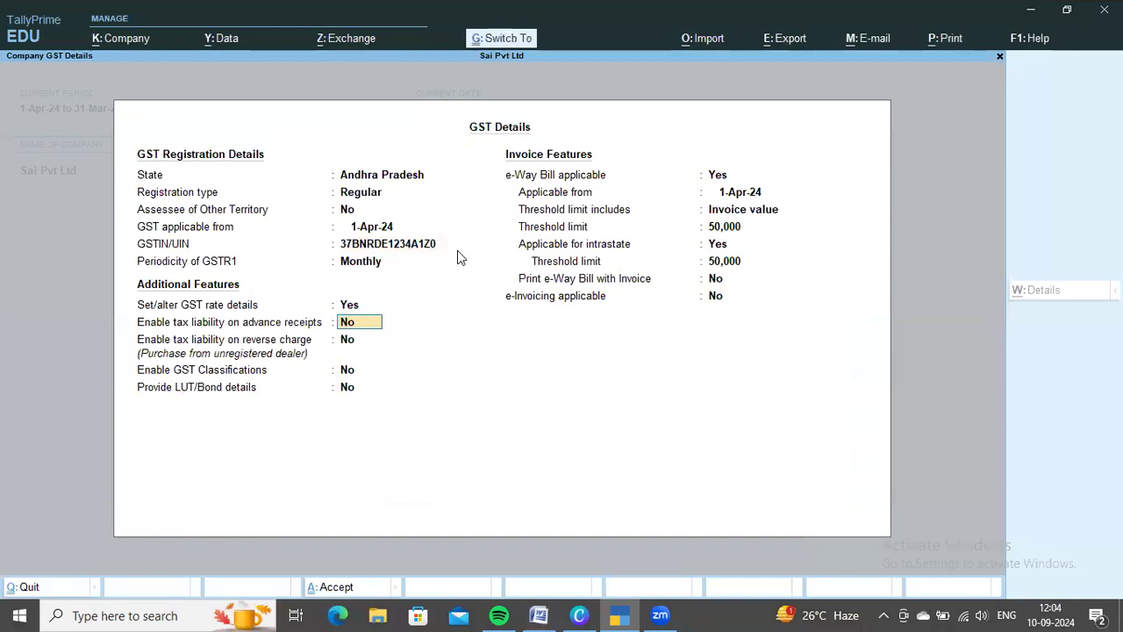
{"action": "key", "text": "ctrl+a"}
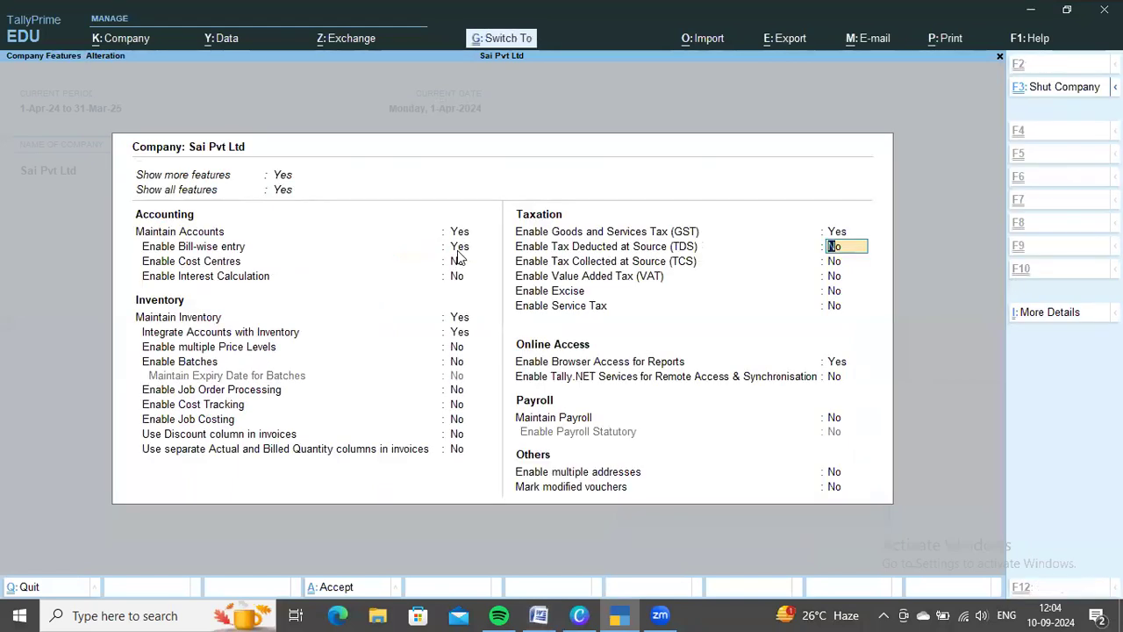
Copy the company's PAN from the Word document into Tally's PAN/Income tax no. and accept the company features
{"action": "key", "text": "ctrl+i"}
{"action": "key", "text": "Down"}
{"action": "key", "text": "Return"}
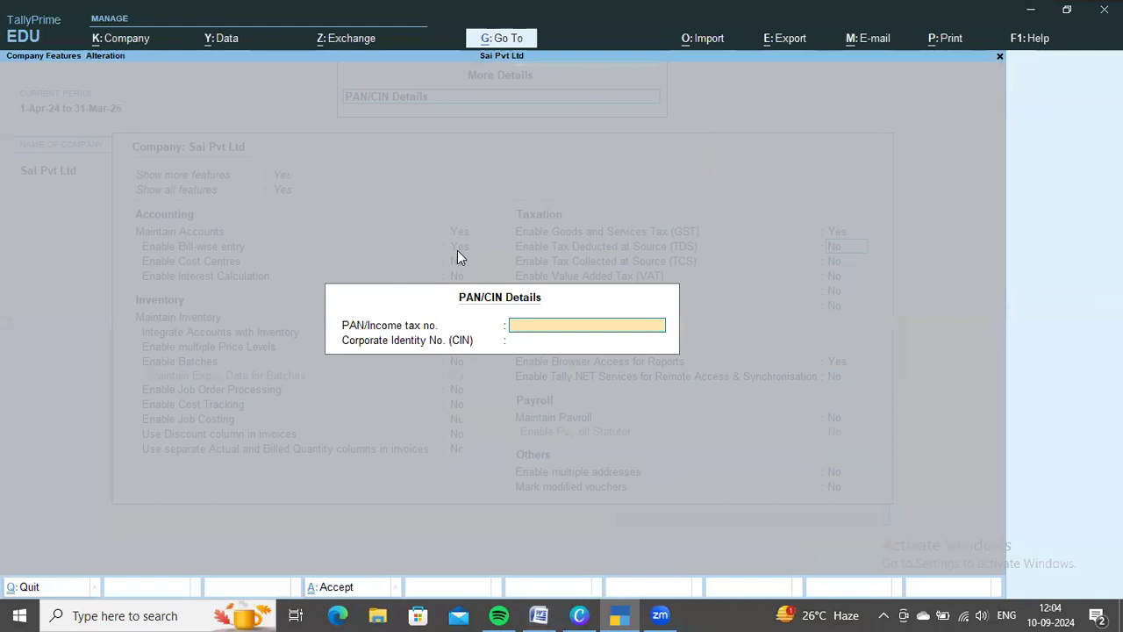
{"action": "key", "text": "alt+Tab"}
{"action": "left_click_drag", "start_coordinate": [312, 323], "coordinate": [436, 321]}
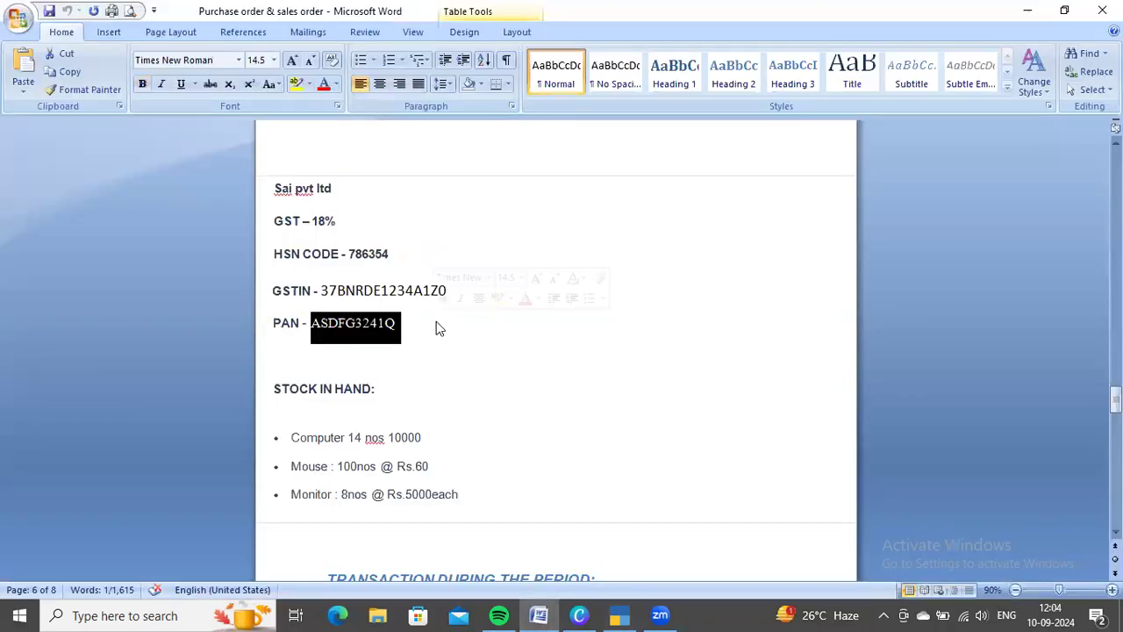
{"action": "key", "text": "ctrl+c"}
{"action": "key", "text": "alt+Tab"}
{"action": "key", "text": "ctrl+alt+v"}
{"action": "key", "text": "ctrl+a"}
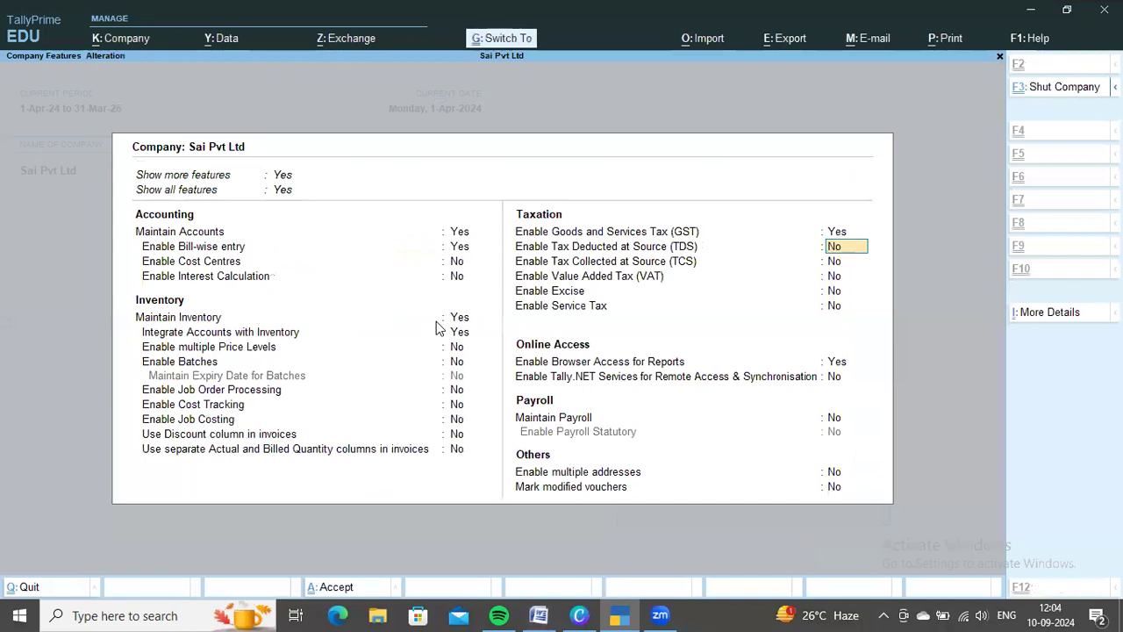
{"action": "key", "text": "ctrl+a"}
Review the stock in hand and the purchase order items for the period in the Word document
{"action": "key", "text": "alt+Tab"}
{"action": "scroll", "coordinate": [534, 311], "scroll_direction": "down", "scroll_amount": 2}
{"action": "left_click", "coordinate": [534, 311]}
{"action": "scroll", "coordinate": [551, 388], "scroll_direction": "down", "scroll_amount": 1}
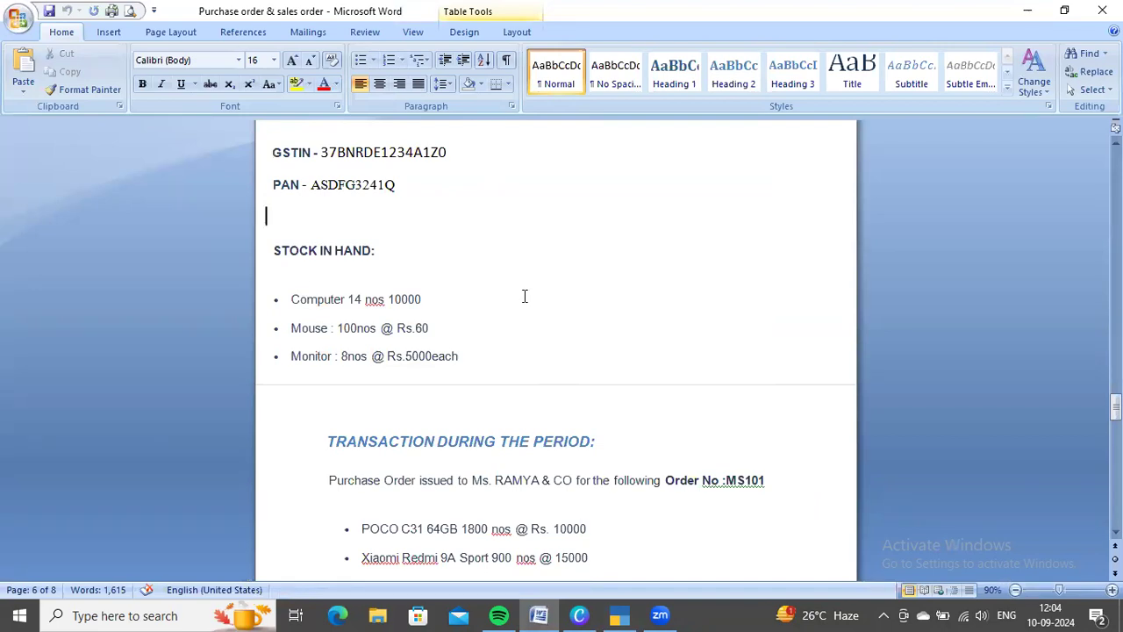
{"action": "scroll", "coordinate": [571, 316], "scroll_direction": "down", "scroll_amount": 1}
{"action": "key", "text": "alt+Tab"}
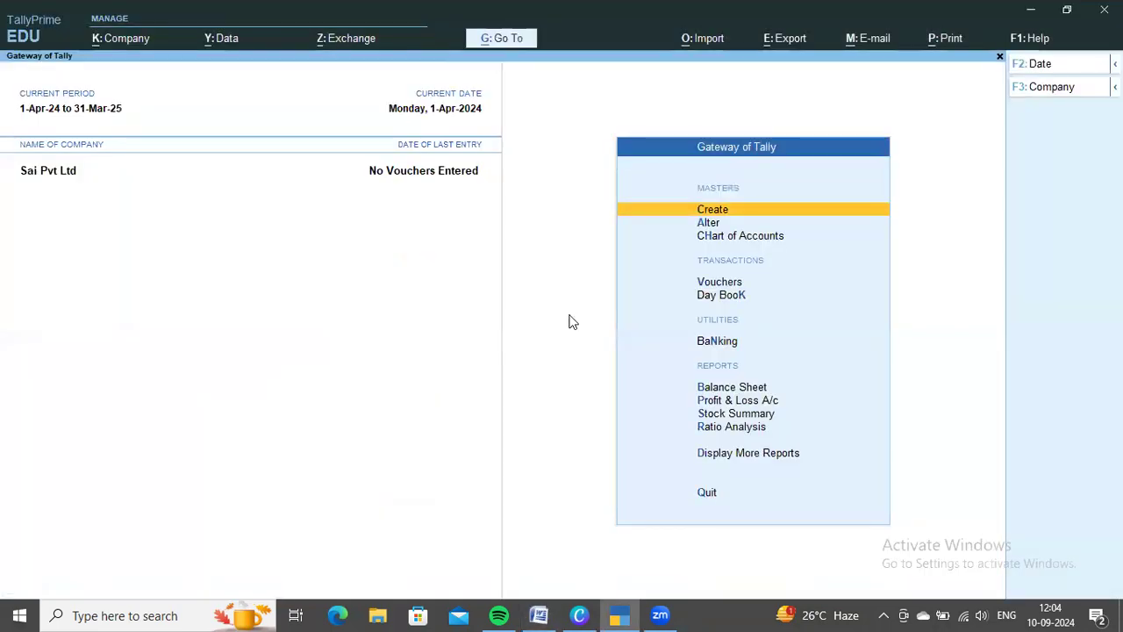
{"action": "key", "text": "alt+Tab"}
{"action": "scroll", "coordinate": [569, 316], "scroll_direction": "down", "scroll_amount": 1}
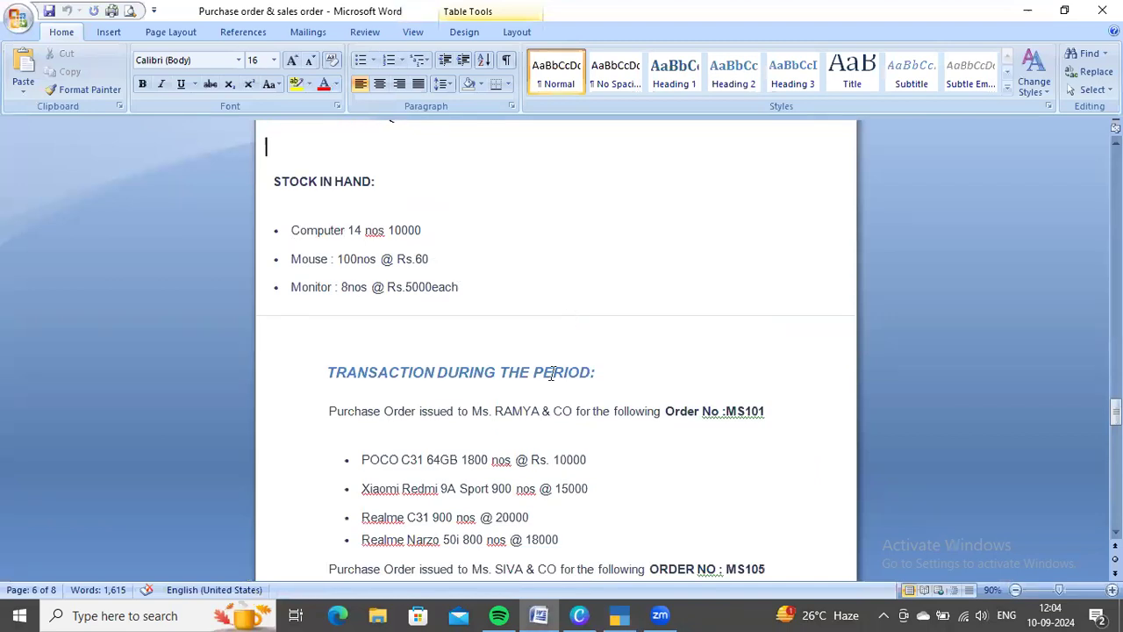
{"action": "scroll", "coordinate": [653, 316], "scroll_direction": "down", "scroll_amount": 1}
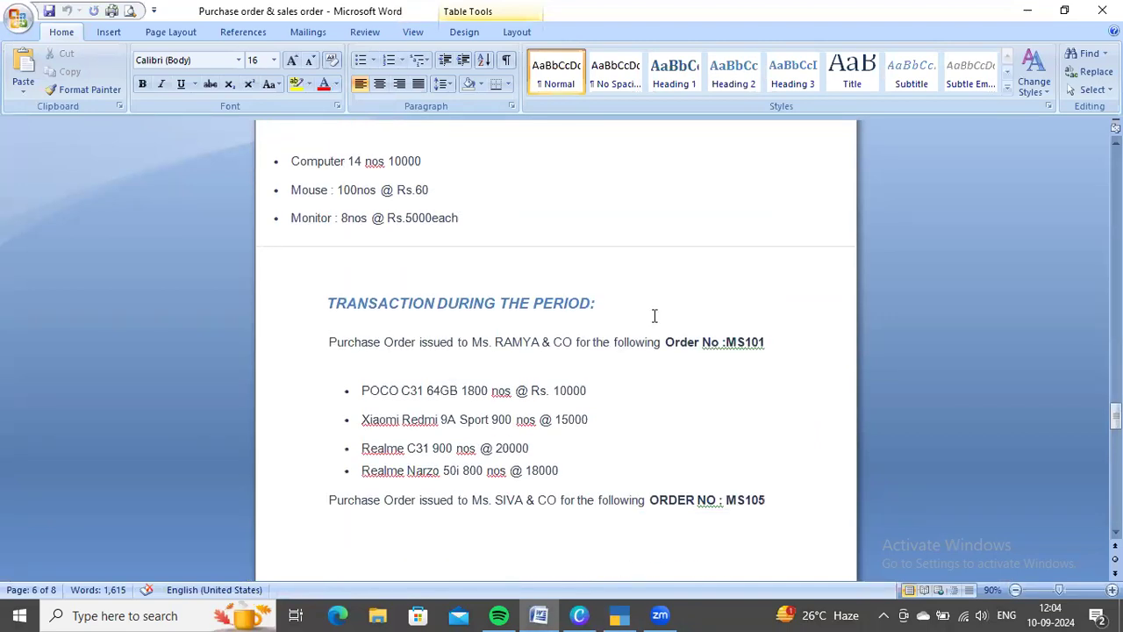
{"action": "scroll", "coordinate": [654, 316], "scroll_direction": "up", "scroll_amount": 1}
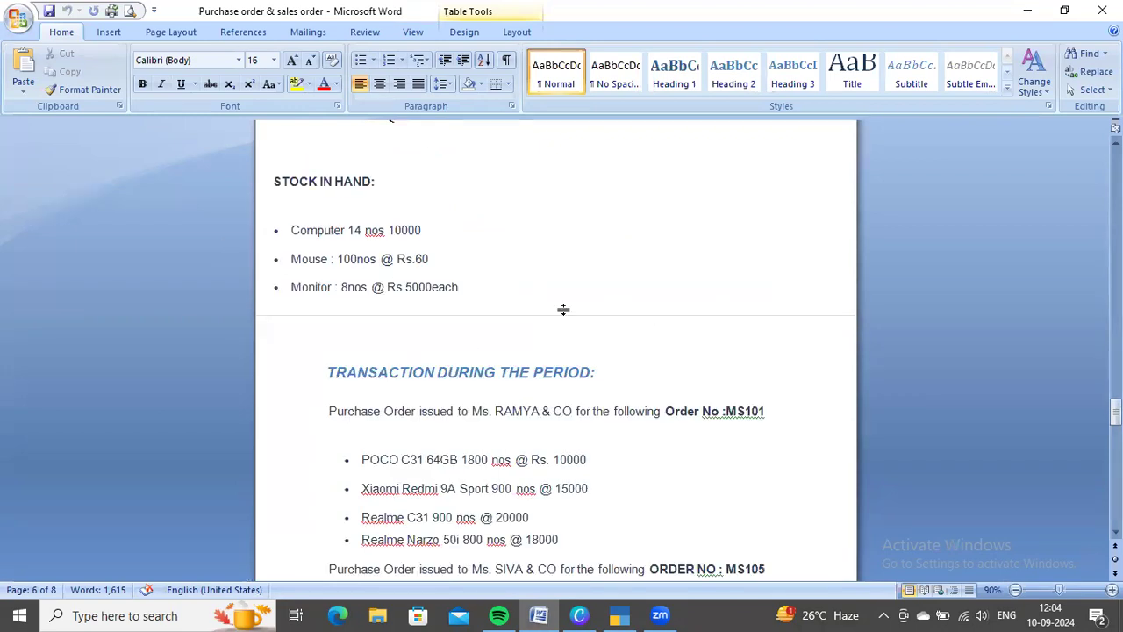
{"action": "scroll", "coordinate": [639, 359], "scroll_direction": "down", "scroll_amount": 3}
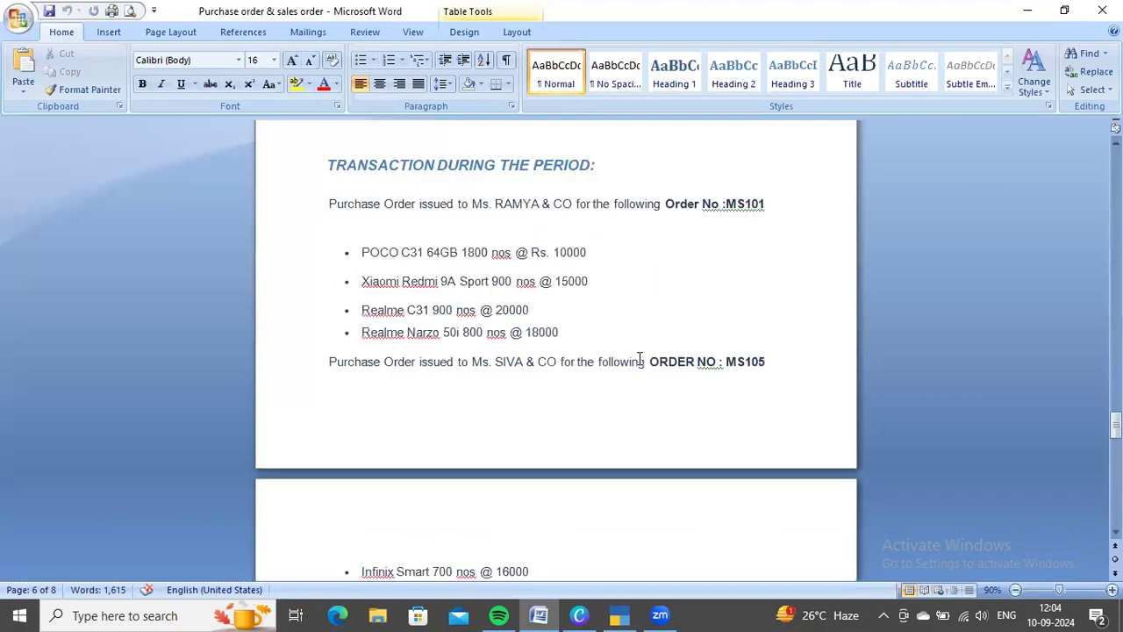
{"action": "scroll", "coordinate": [639, 359], "scroll_direction": "down", "scroll_amount": 1}
{"action": "scroll", "coordinate": [633, 377], "scroll_direction": "up", "scroll_amount": 4}
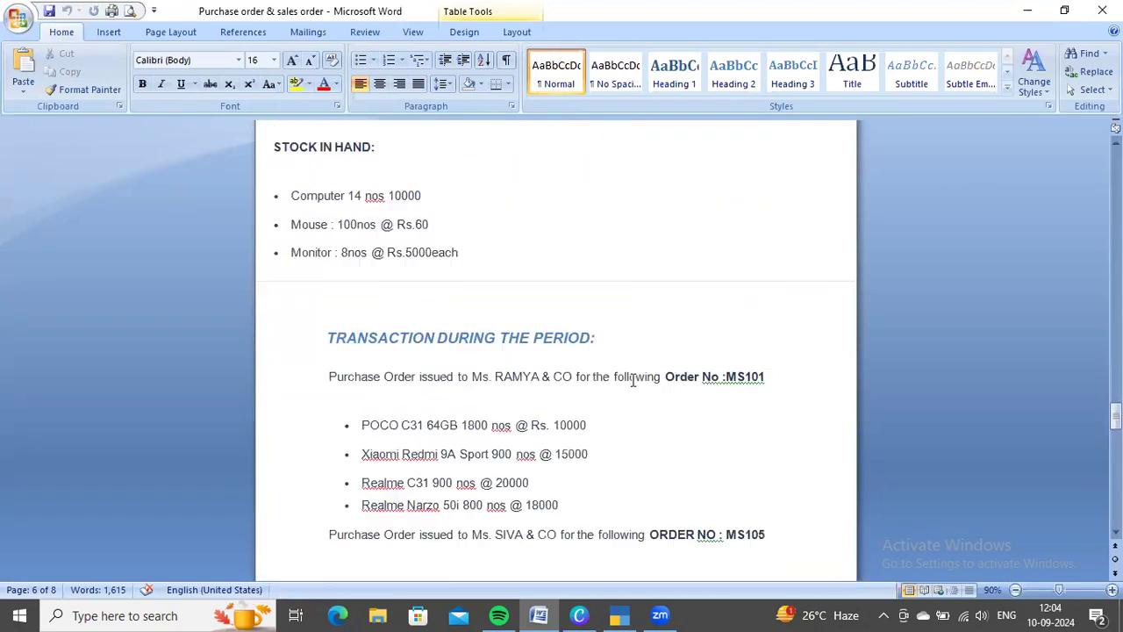
Switch to TallyPrime and open the list of stock groups from the Chart of Accounts
{"action": "key", "text": "alt+Tab"}
{"action": "key", "text": "Down"}
{"action": "key", "text": "Down"}
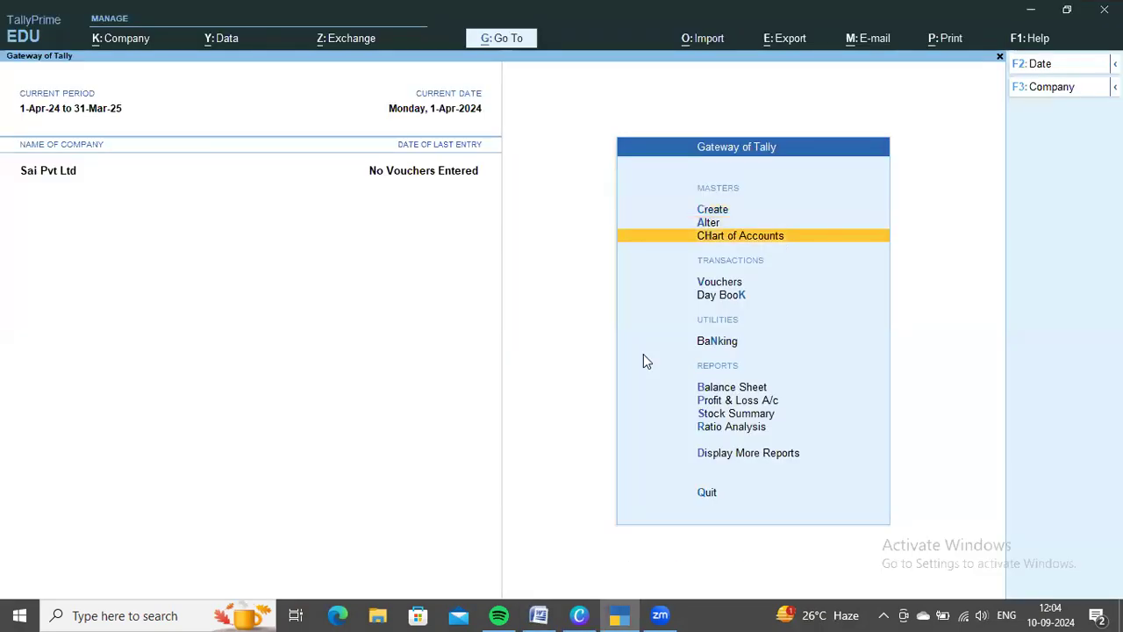
{"action": "key", "text": "Return"}
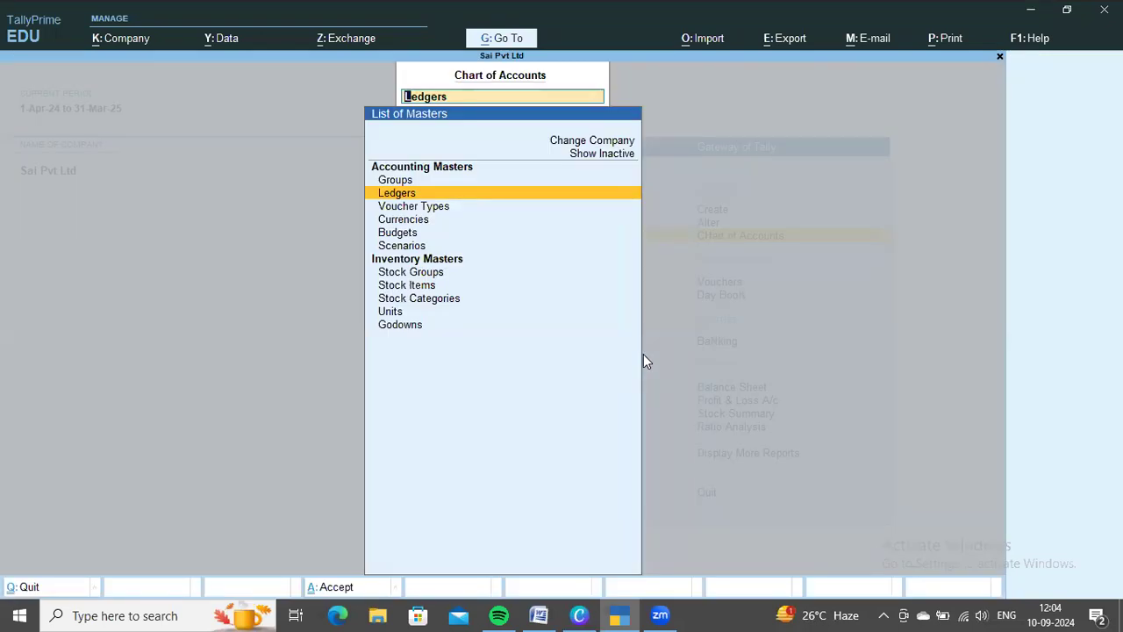
{"action": "key", "text": "Down"}
{"action": "key", "text": "Down"}
{"action": "key", "text": "Down"}
{"action": "key", "text": "Down"}
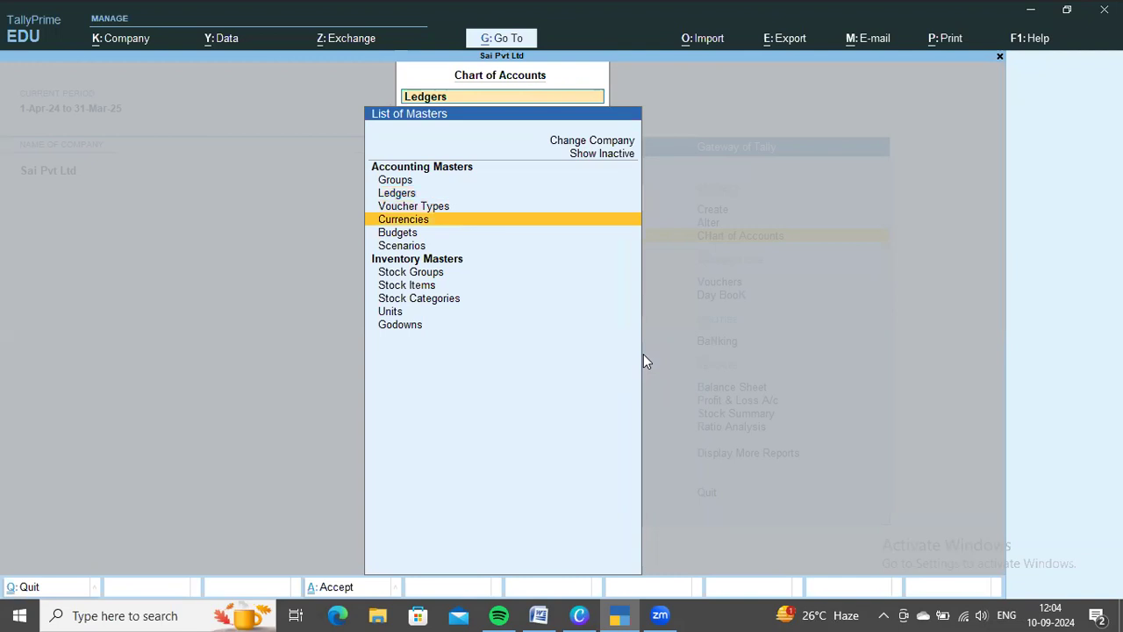
{"action": "key", "text": "Down"}
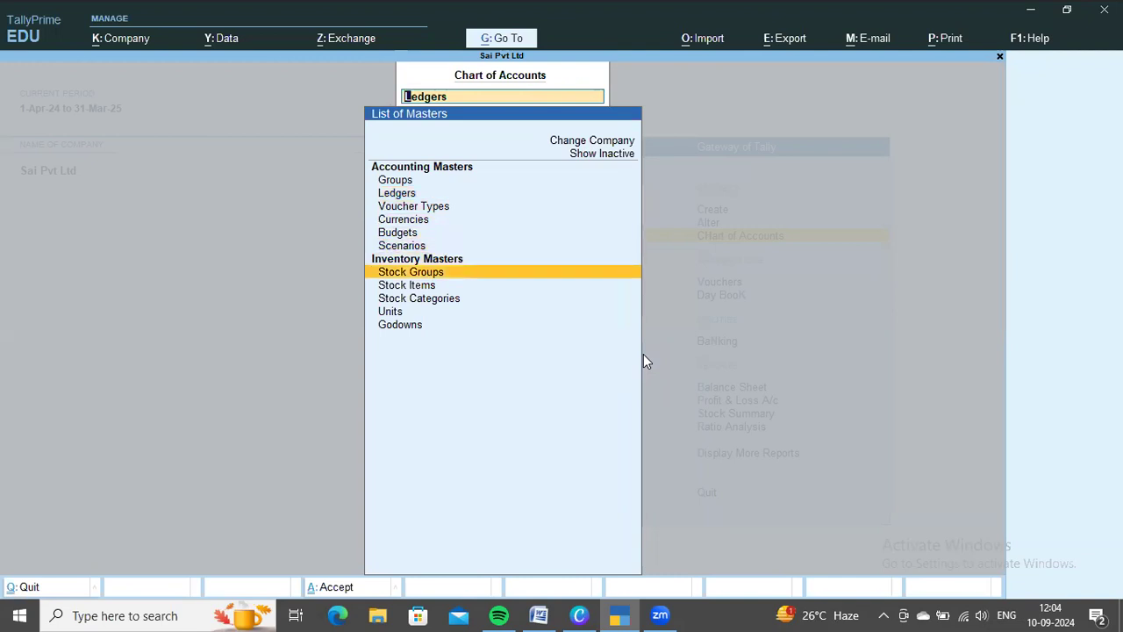
{"action": "key", "text": "Return"}
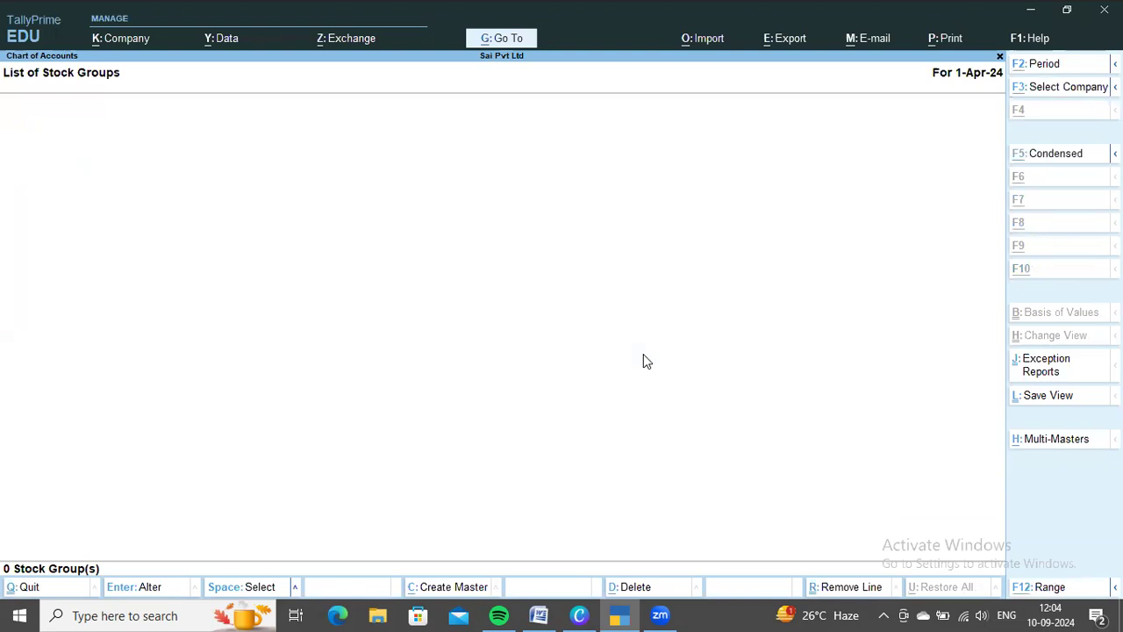
Start multi-creation of stock groups under All Items and add Electronics under Primary with quantities of items not added
{"action": "key", "text": "alt+h"}
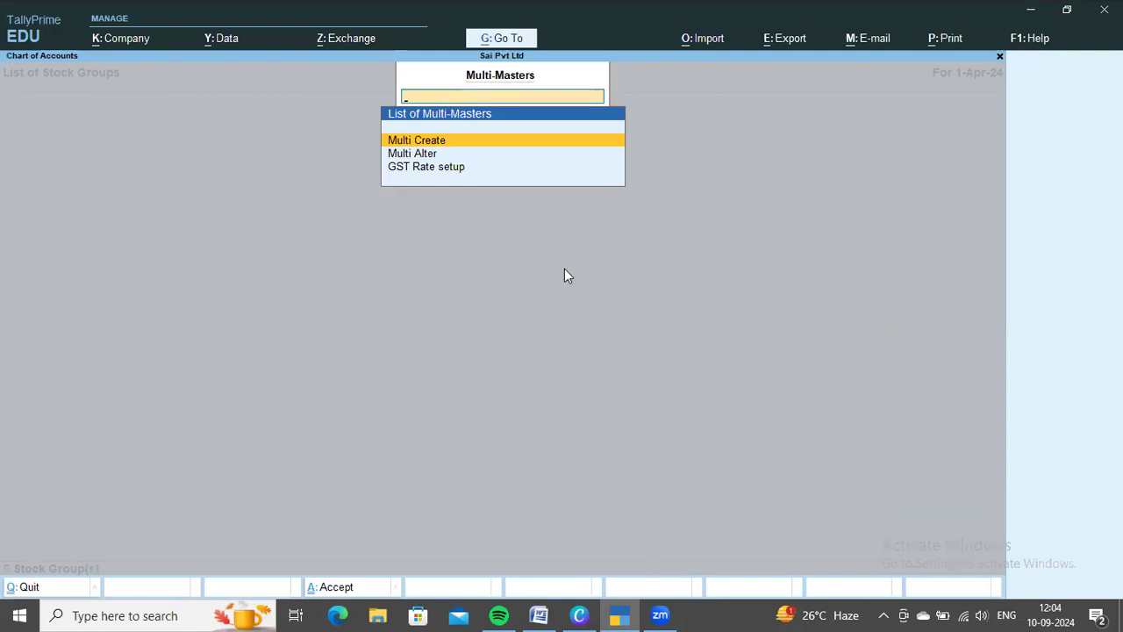
{"action": "key", "text": "Return"}
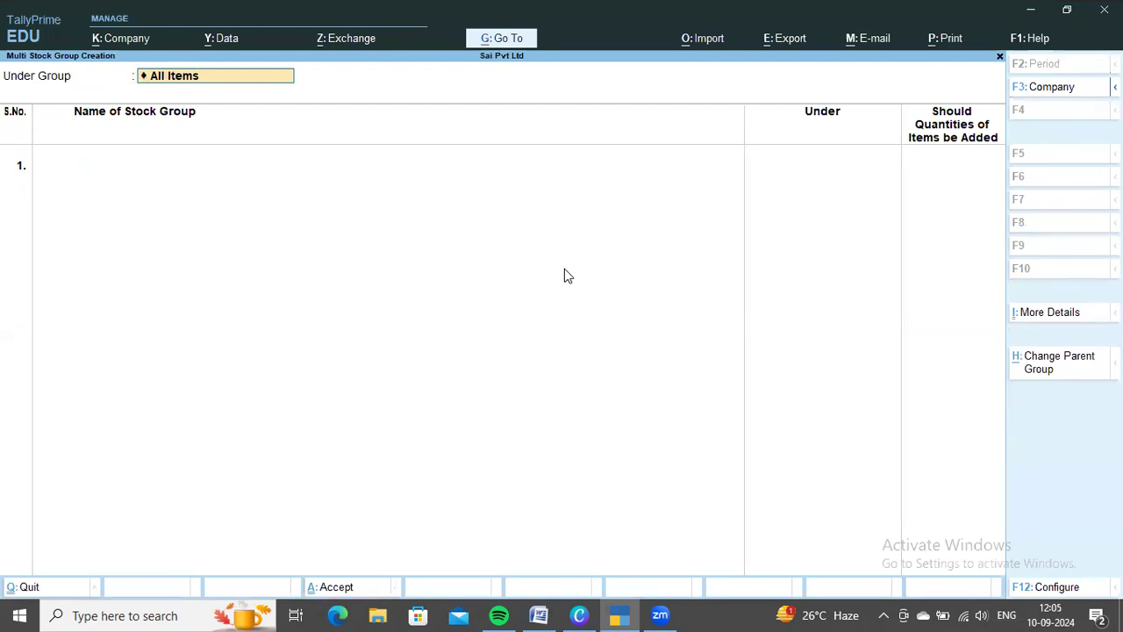
{"action": "key", "text": "Return"}
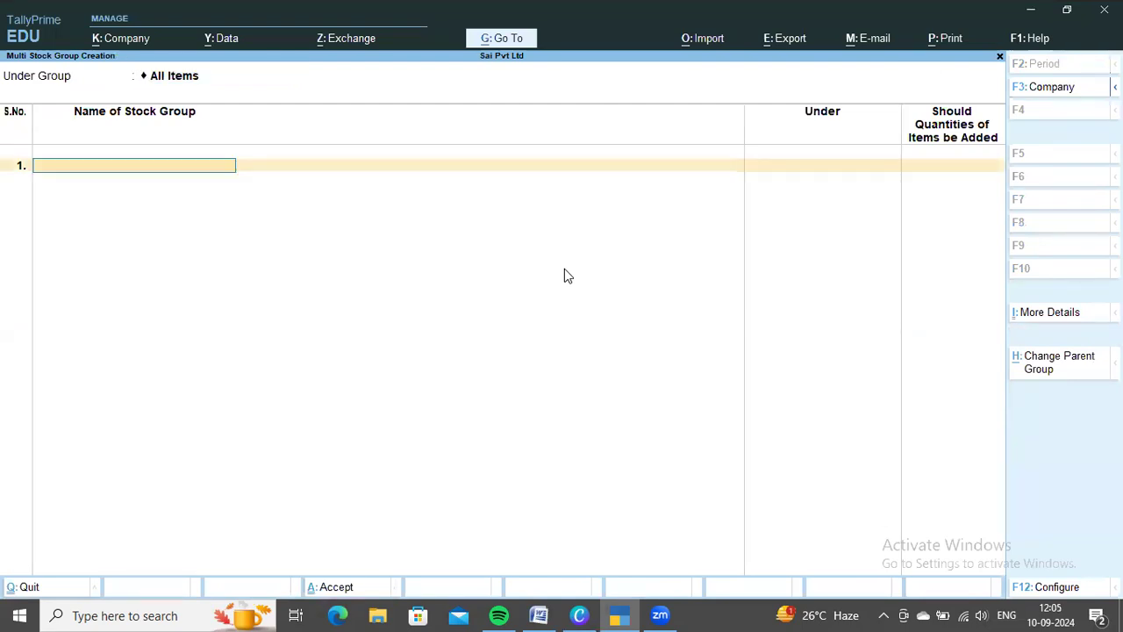
{"action": "key", "text": "alt+Tab"}
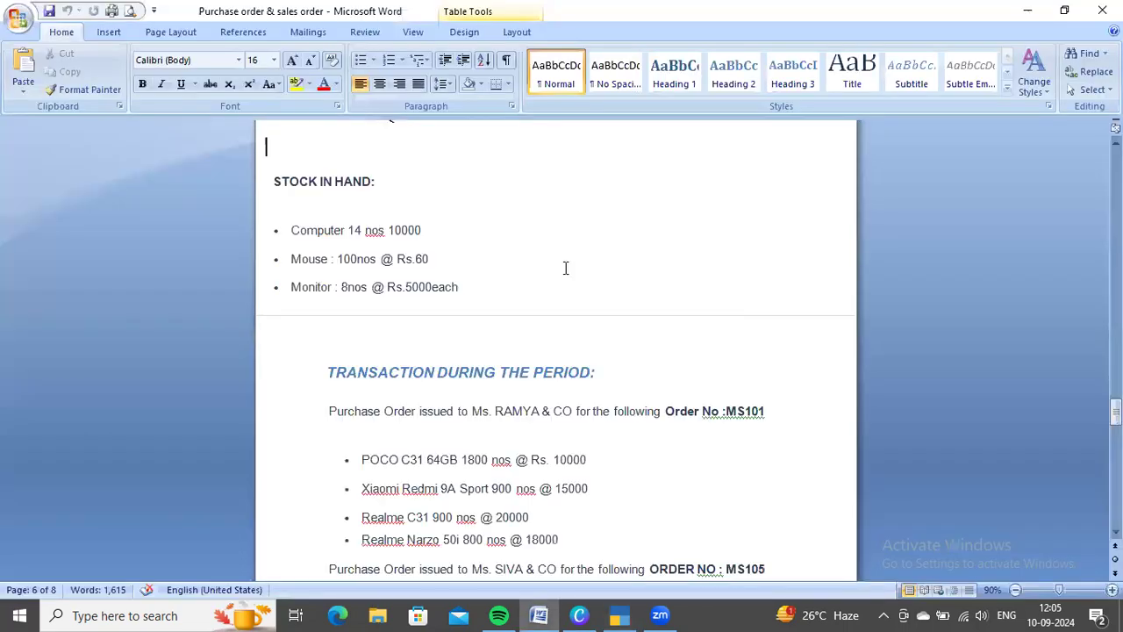
{"action": "scroll", "coordinate": [565, 267], "scroll_direction": "up", "scroll_amount": 1}
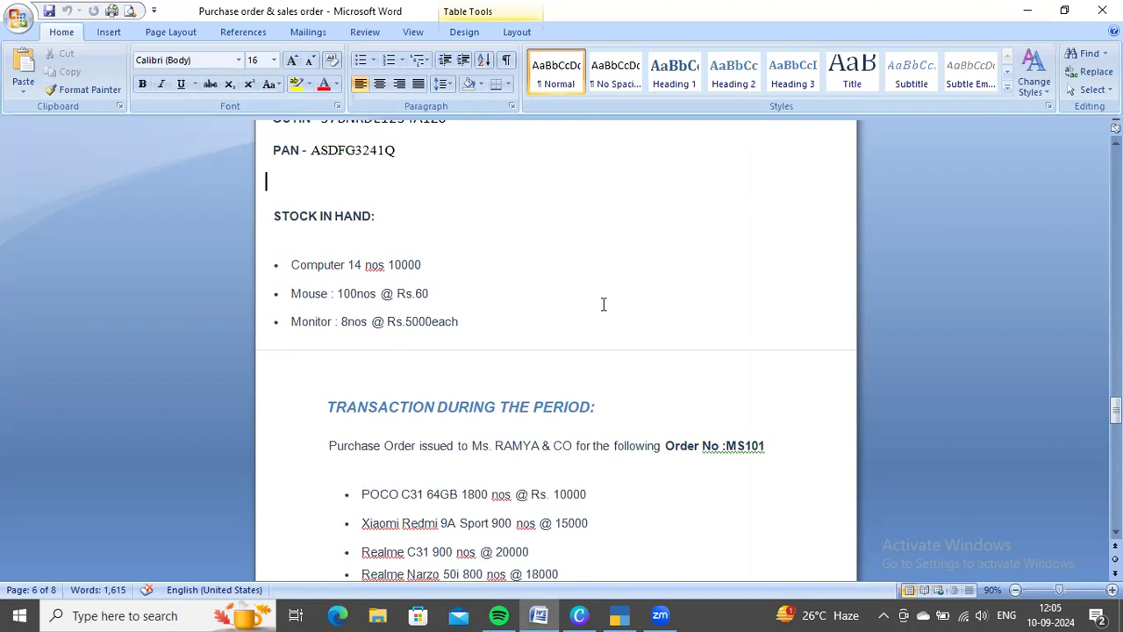
{"action": "key", "text": "alt+Tab"}
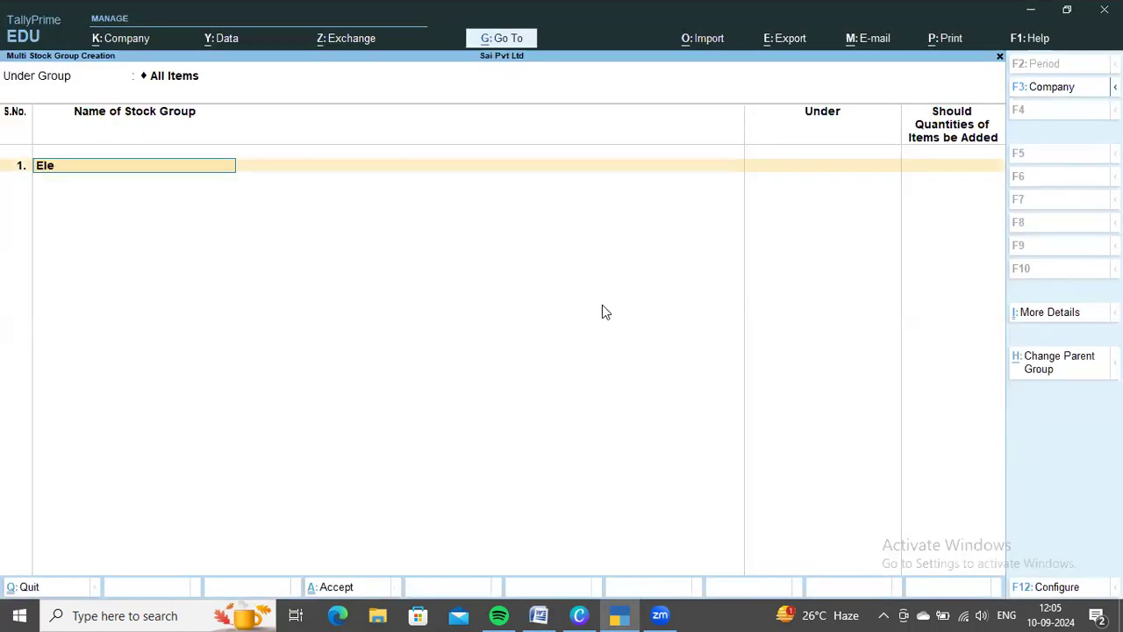
{"action": "type", "text": "nic"}
{"action": "key", "text": "Return"}
{"action": "key", "text": "Return"}
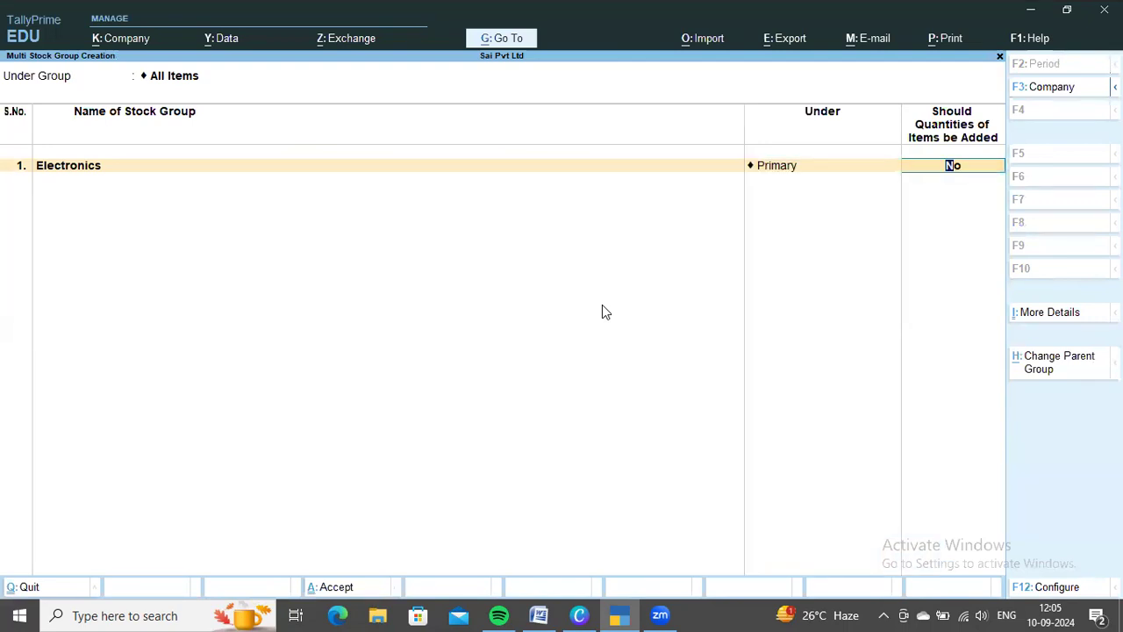
{"action": "key", "text": "Return"}
Check the purchase order items in the Word document, add a Mobiles stock group under Primary, and save the groups
{"action": "key", "text": "alt+Tab"}
{"action": "scroll", "coordinate": [602, 312], "scroll_direction": "down", "scroll_amount": 5}
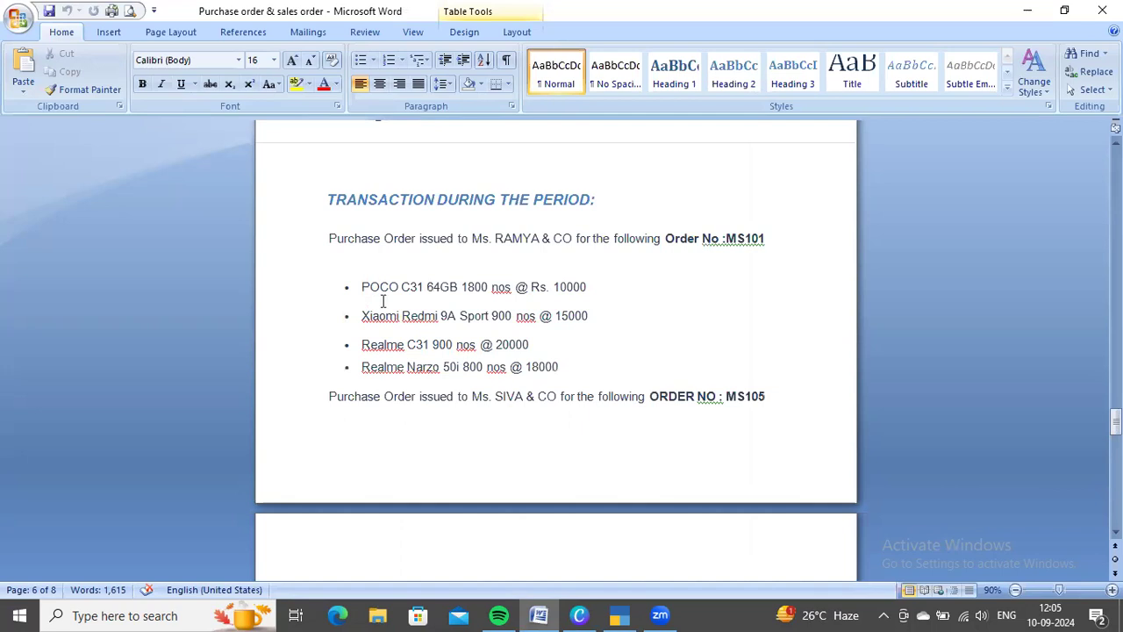
{"action": "scroll", "coordinate": [556, 348], "scroll_direction": "down", "scroll_amount": 5}
{"action": "scroll", "coordinate": [558, 345], "scroll_direction": "up", "scroll_amount": 2}
{"action": "scroll", "coordinate": [559, 345], "scroll_direction": "up", "scroll_amount": 3}
{"action": "key", "text": "alt+Tab"}
{"action": "type", "text": "Mobiles"}
{"action": "key", "text": "Return"}
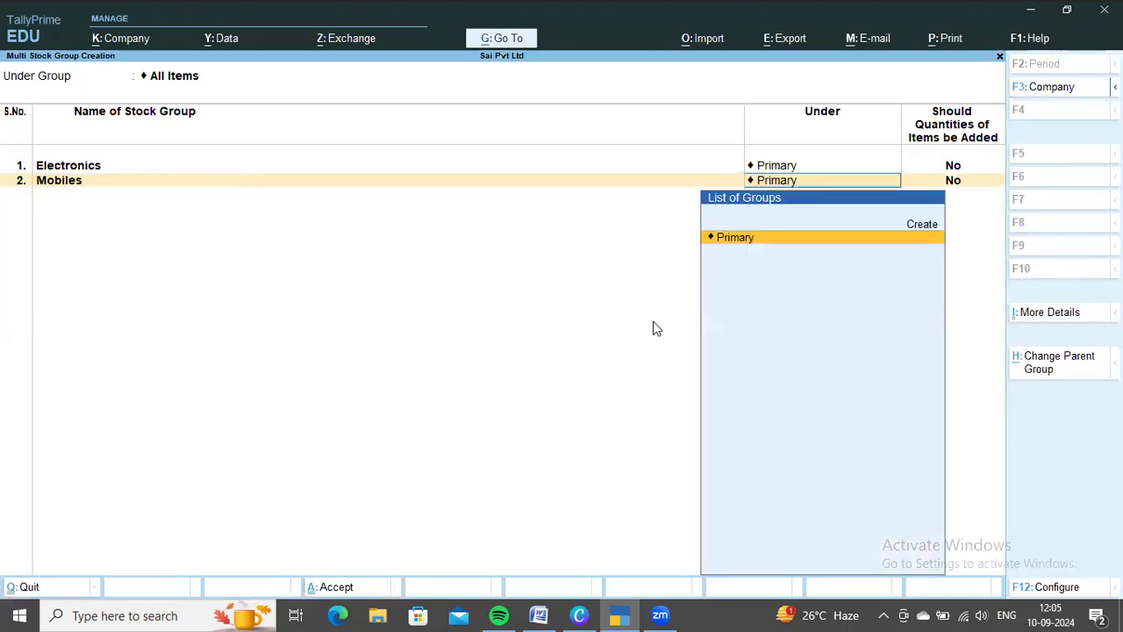
{"action": "key", "text": "Return"}
{"action": "key", "text": "ctrl+a"}
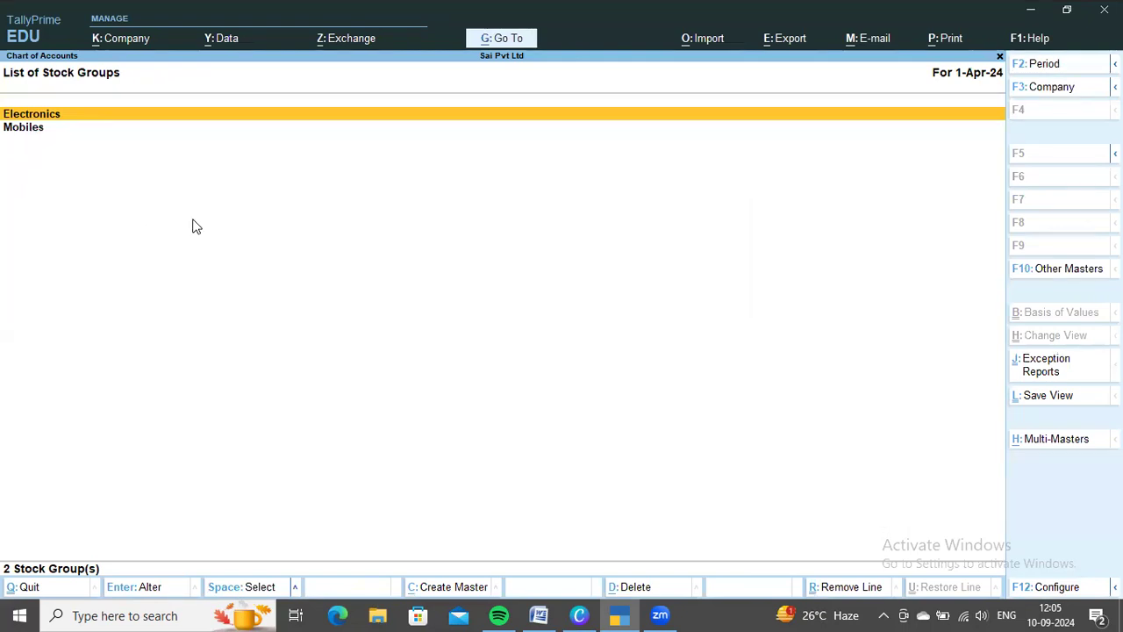
Leave the stock group list and open Stock Categories from the inventory masters
{"action": "key", "text": "Escape"}
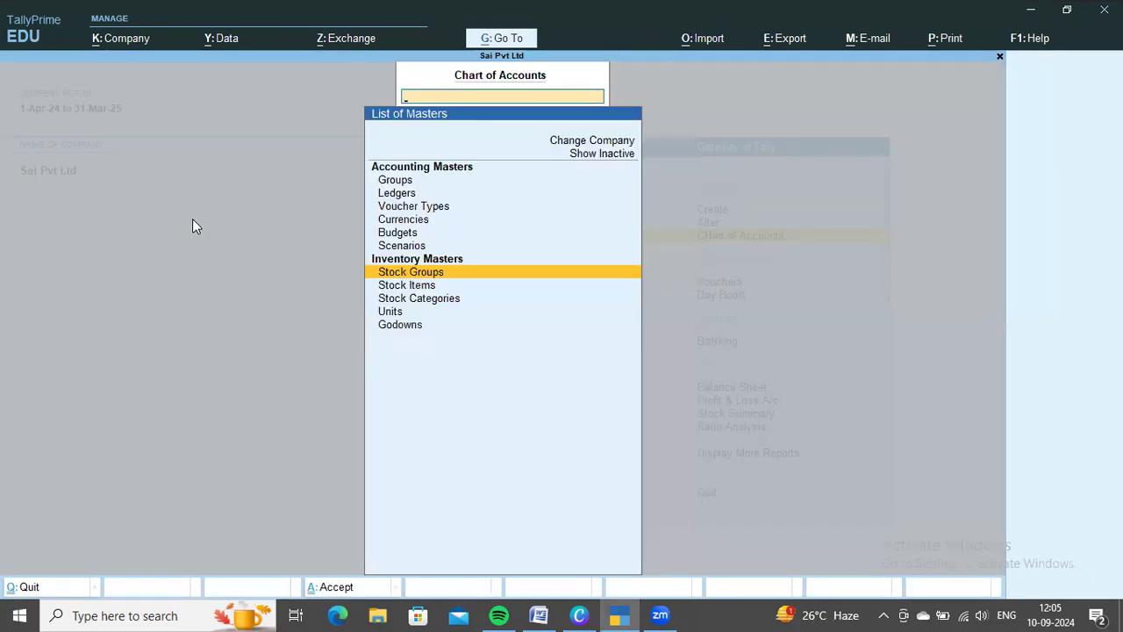
{"action": "key", "text": "Down"}
{"action": "key", "text": "Down"}
{"action": "key", "text": "Down"}
{"action": "key", "text": "Up"}
{"action": "key", "text": "Return"}
Check the purchase order items in the Word document, and start multi-creation of stock categories under All Items in TallyPrime
{"action": "key", "text": "alt+Tab"}
{"action": "scroll", "coordinate": [571, 374], "scroll_direction": "down", "scroll_amount": 1}
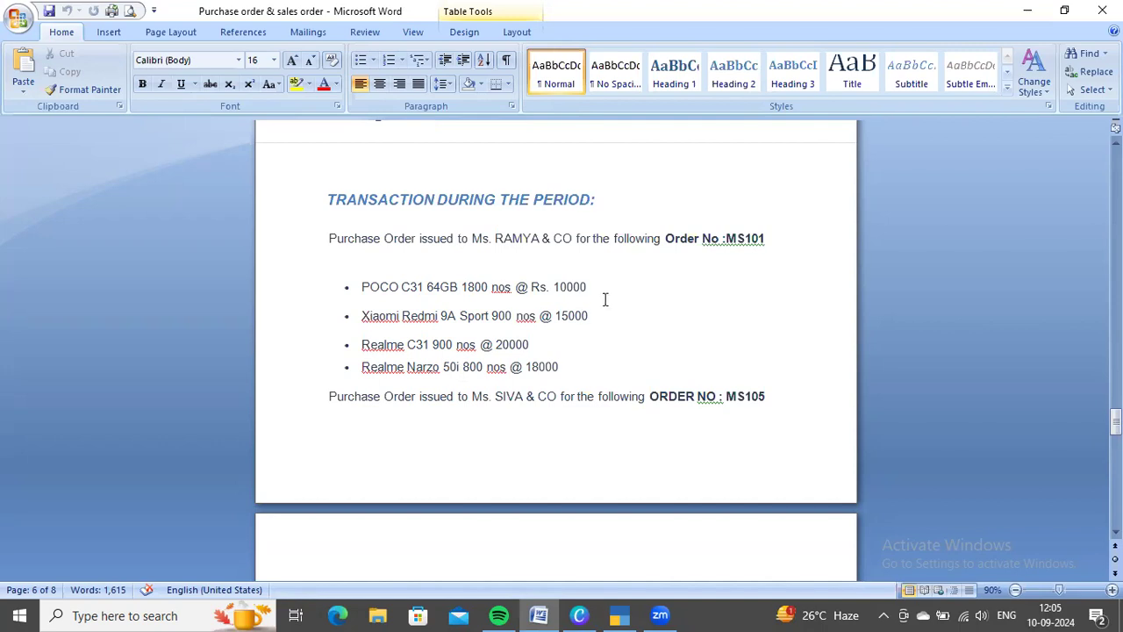
{"action": "scroll", "coordinate": [622, 381], "scroll_direction": "up", "scroll_amount": 1}
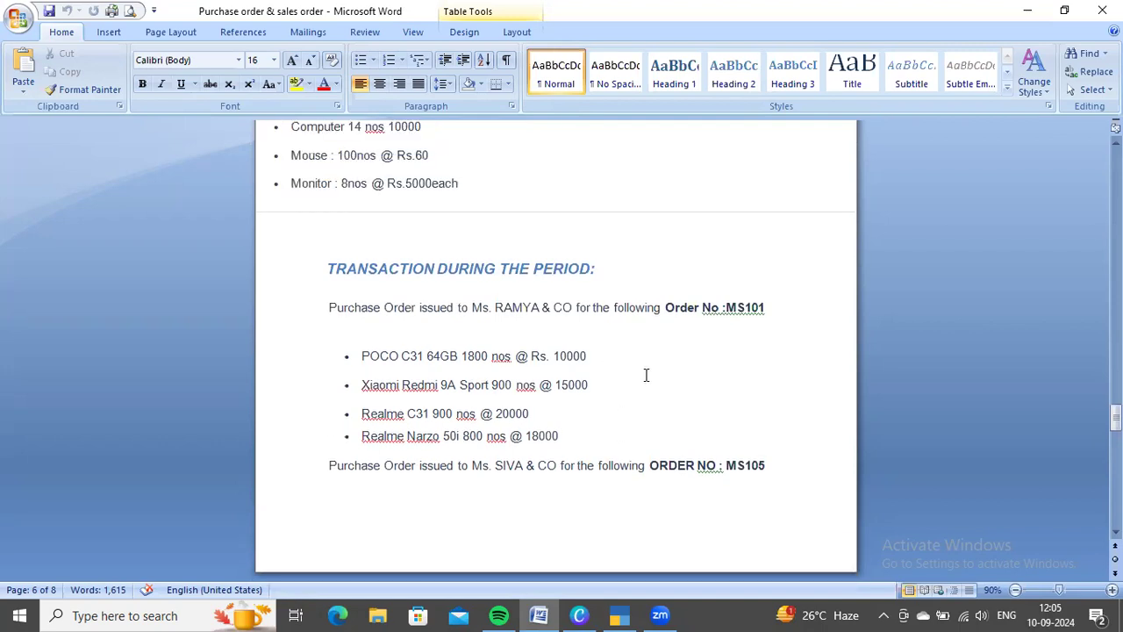
{"action": "scroll", "coordinate": [645, 375], "scroll_direction": "down", "scroll_amount": 1}
{"action": "key", "text": "alt+Tab"}
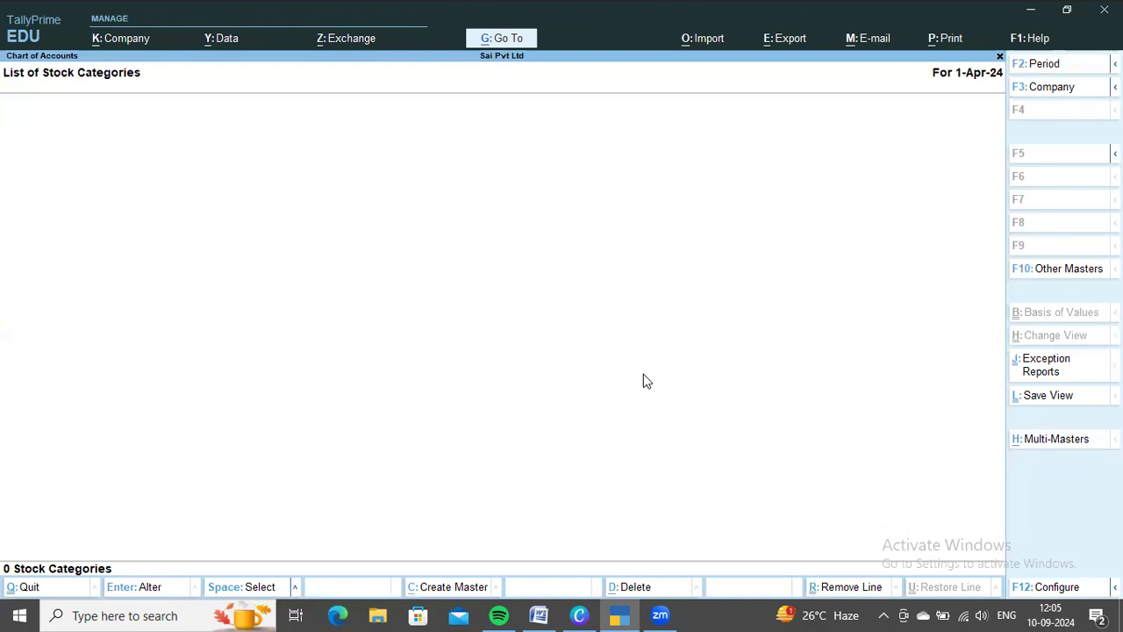
{"action": "key", "text": "alt+h"}
{"action": "key", "text": "Return"}
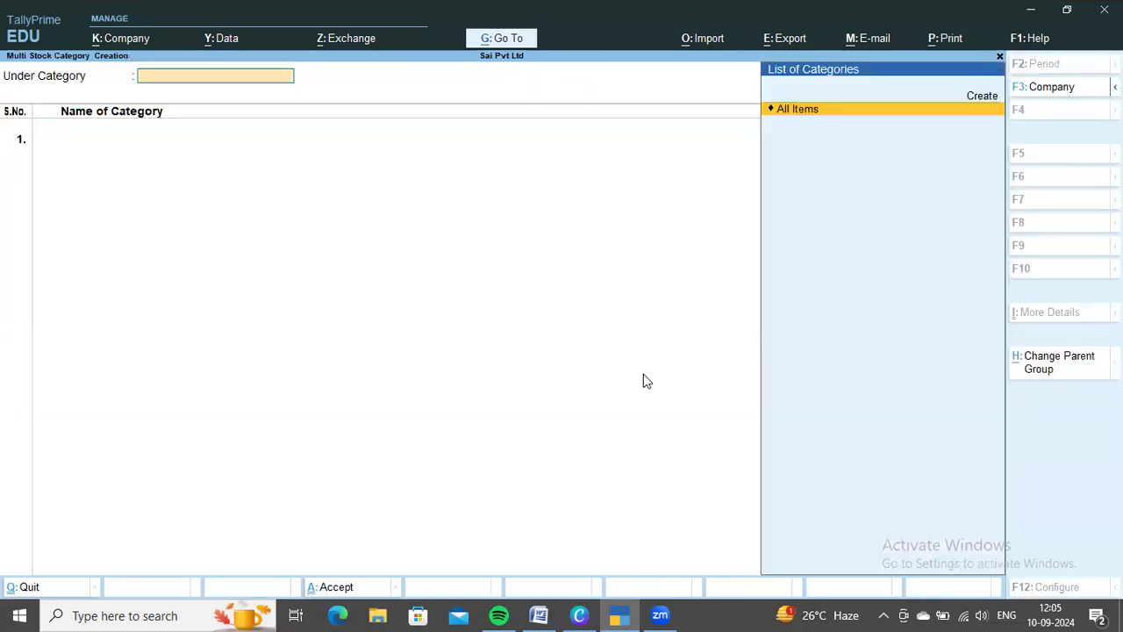
{"action": "key", "text": "Return"}
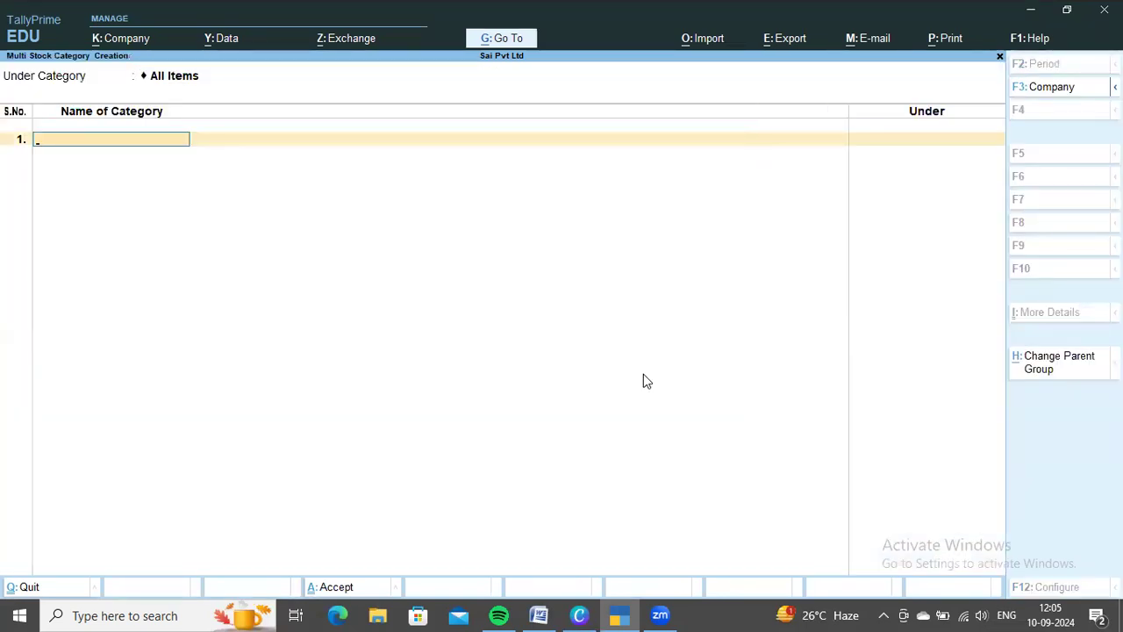
Look up the POCO model in the Word document and enter C31 64GB as the first stock category in TallyPrime
{"action": "key", "text": "alt+Tab"}
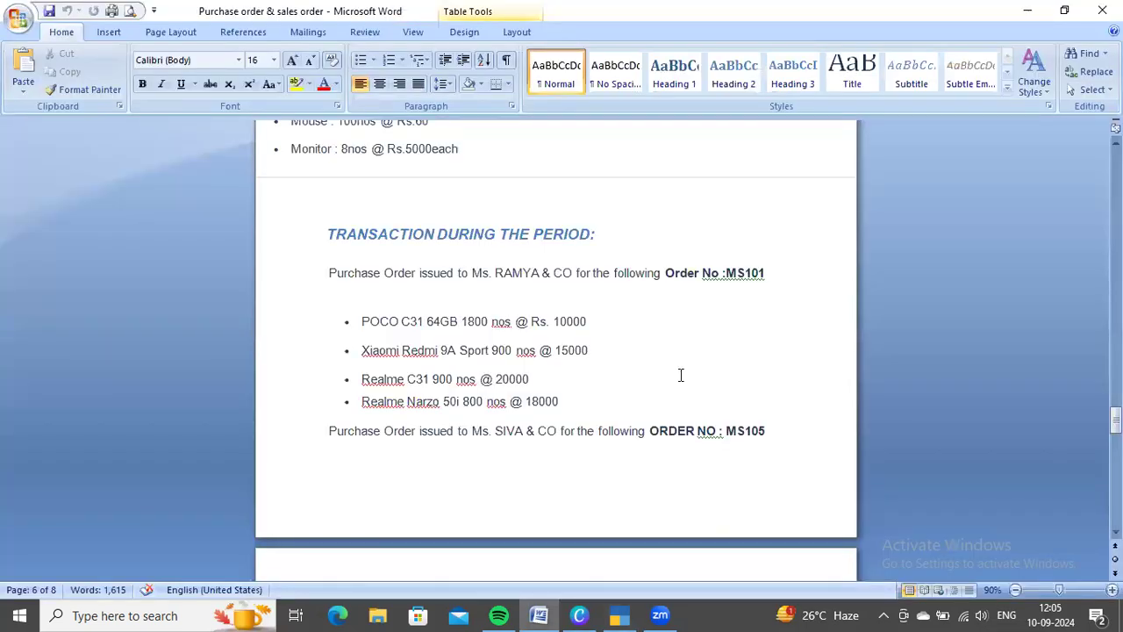
{"action": "scroll", "coordinate": [680, 375], "scroll_direction": "up", "scroll_amount": 1}
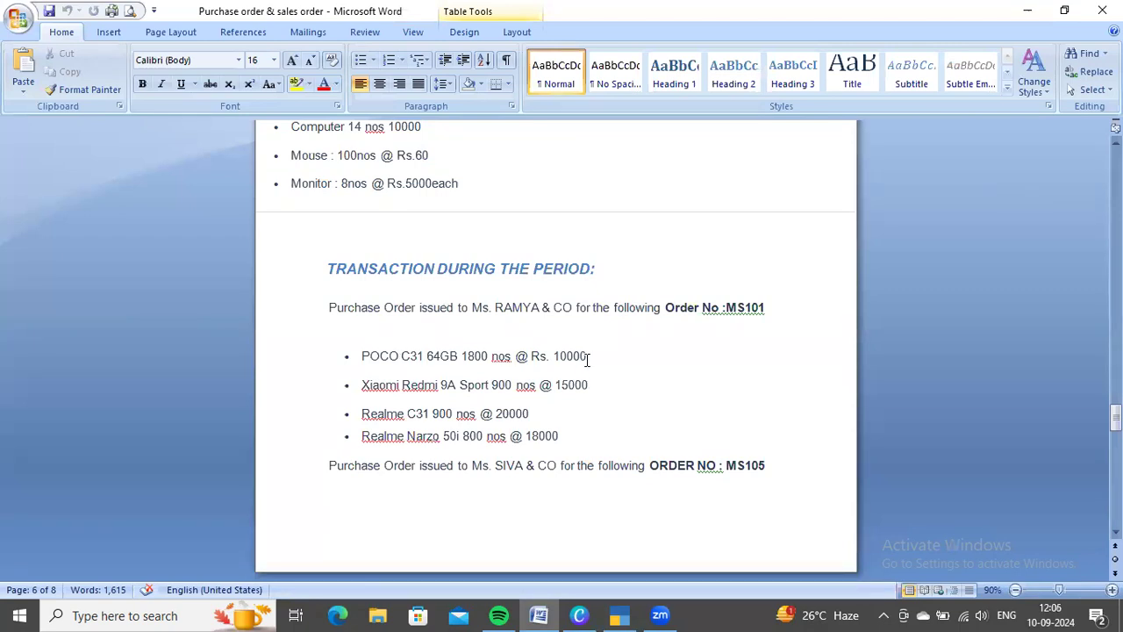
{"action": "key", "text": "alt+Tab"}
{"action": "type", "text": "C31"}
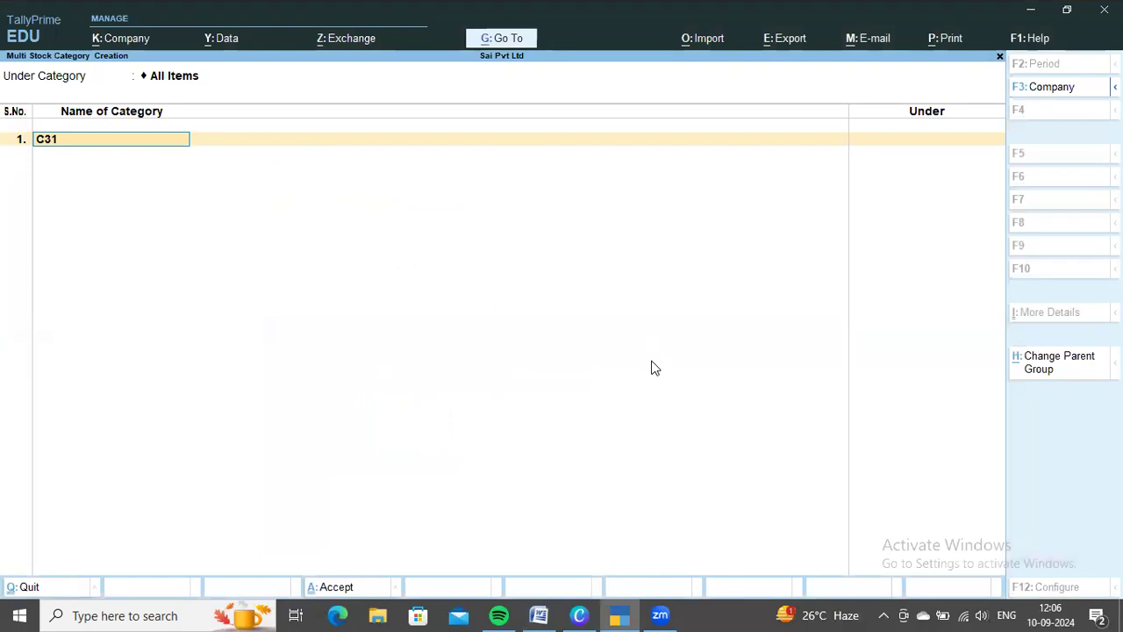
{"action": "type", "text": " 64GB"}
{"action": "key", "text": "Return"}
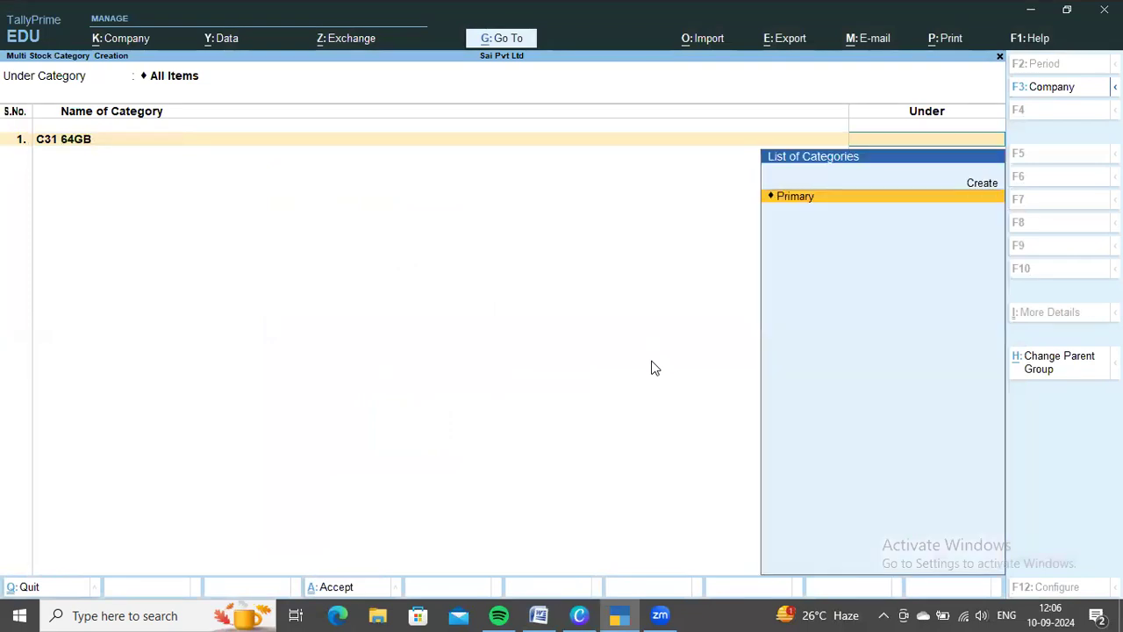
Create a parent category named Mobiles Models under Primary and assign it to C31 64GB
{"action": "key", "text": "Up"}
{"action": "key", "text": "Return"}
{"action": "type", "text": "Mobiles Models"}
{"action": "key", "text": "Return"}
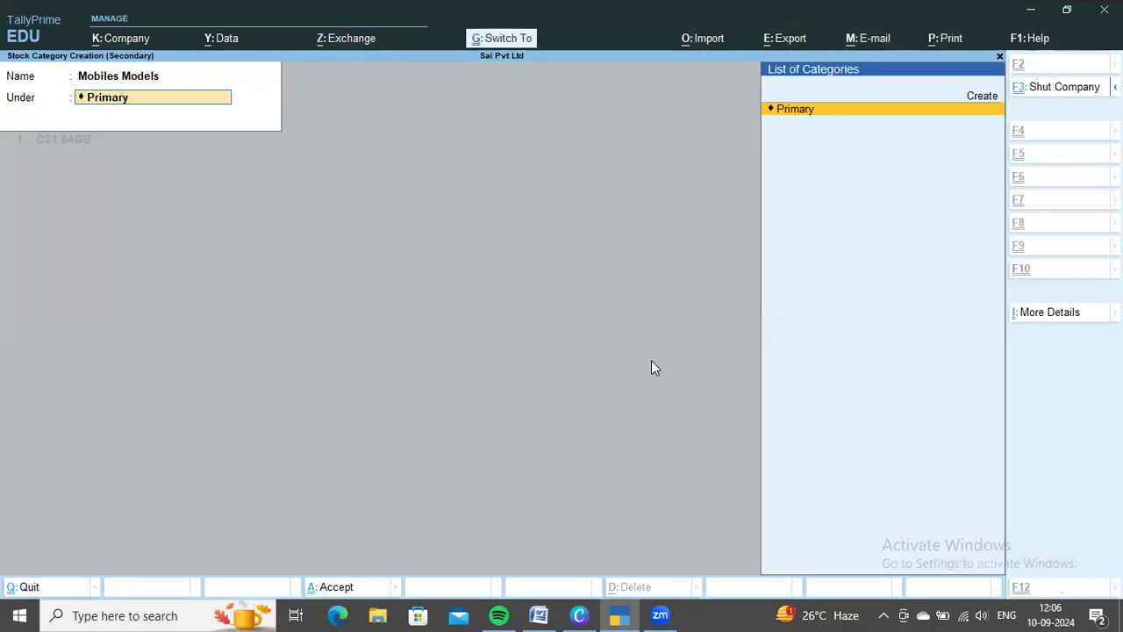
{"action": "key", "text": "Return"}
Check the Xiaomi Redmi model in the Word document and add a 9A category under Mobiles Models in TallyPrime
{"action": "key", "text": "alt+Tab"}
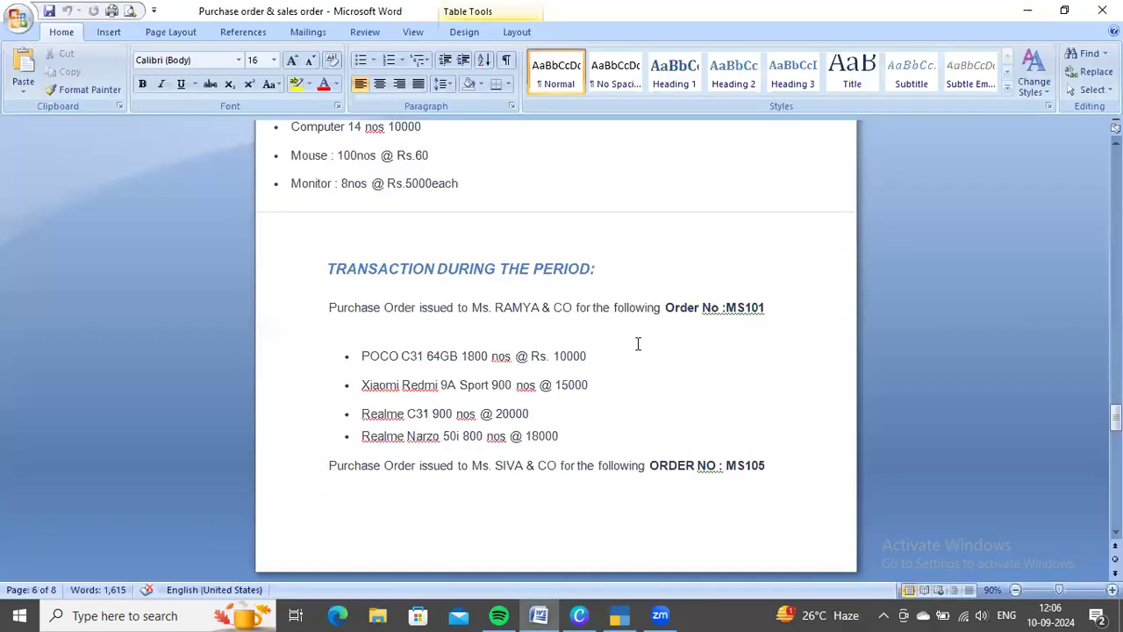
{"action": "key", "text": "alt+Tab"}
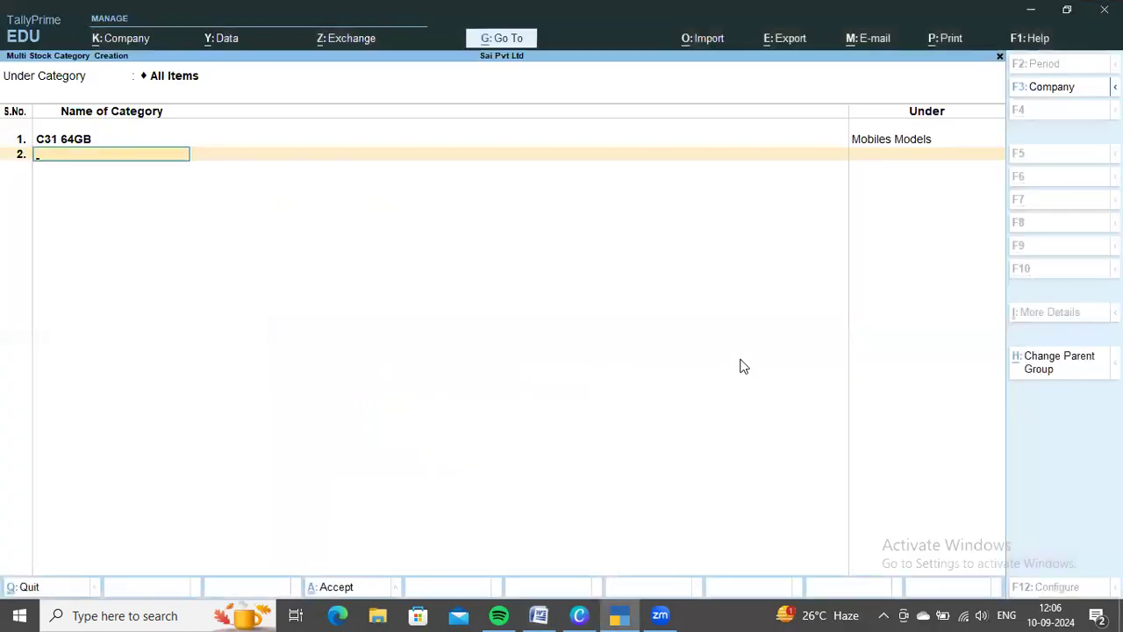
{"action": "key", "text": "Return"}
{"action": "key", "text": "Down"}
{"action": "key", "text": "Return"}
{"action": "key", "text": "Return"}
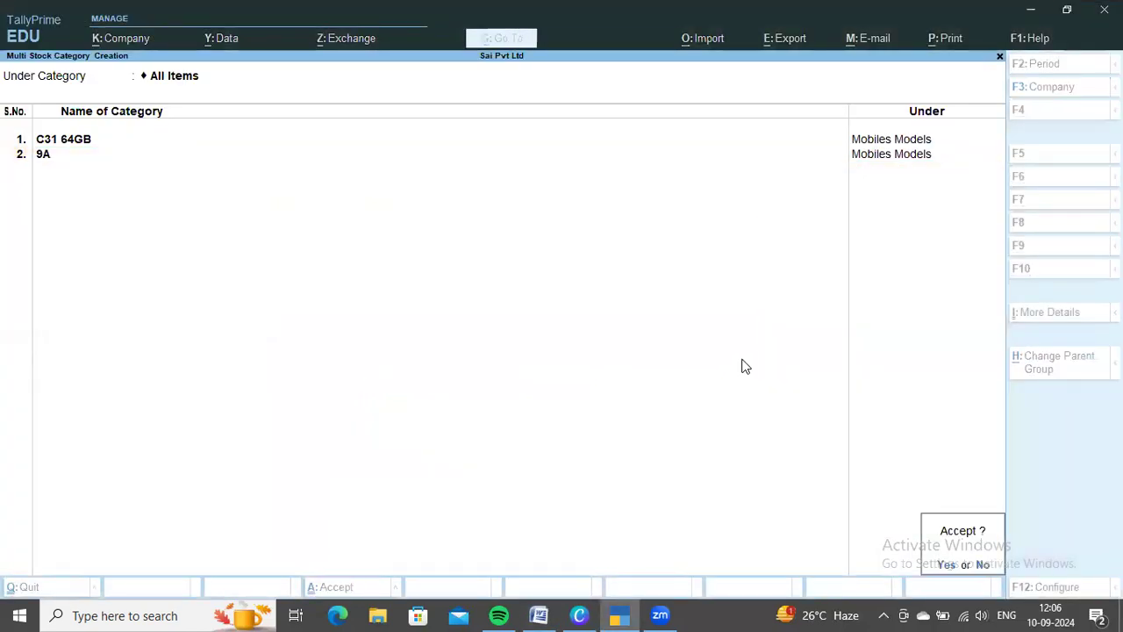
Decline saving the categories yet, check the next model in Word, and reselect Mobiles Models as the parent of 9A in TallyPrime
{"action": "key", "text": "Escape"}
{"action": "key", "text": "alt+Tab"}
{"action": "scroll", "coordinate": [617, 429], "scroll_direction": "down", "scroll_amount": 1}
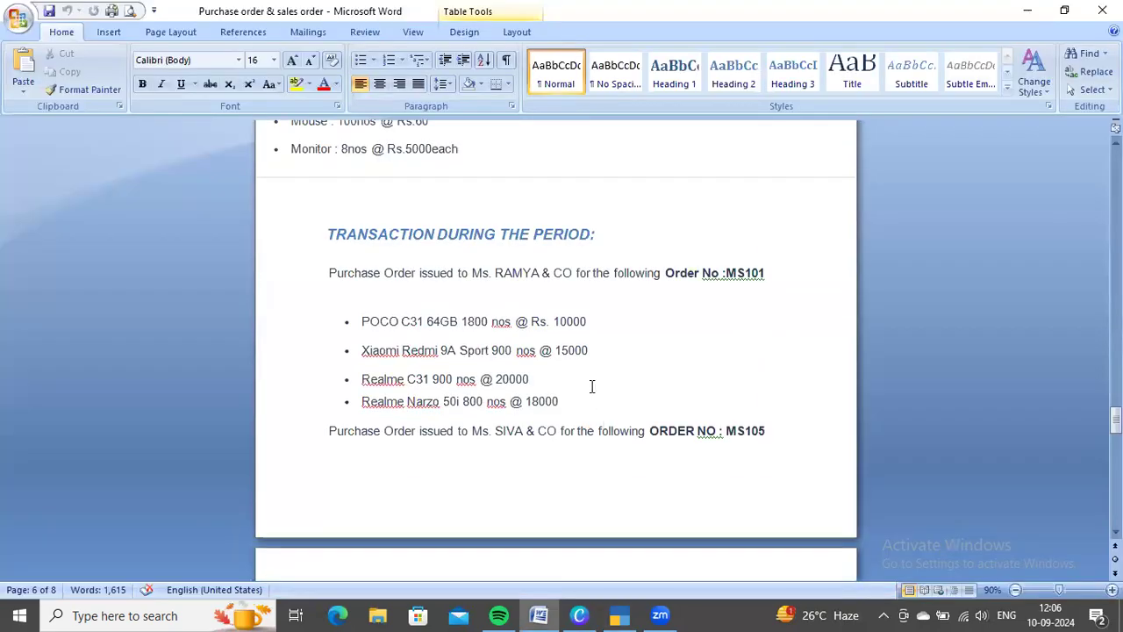
{"action": "key", "text": "alt+Tab"}
{"action": "type", "text": "C"}
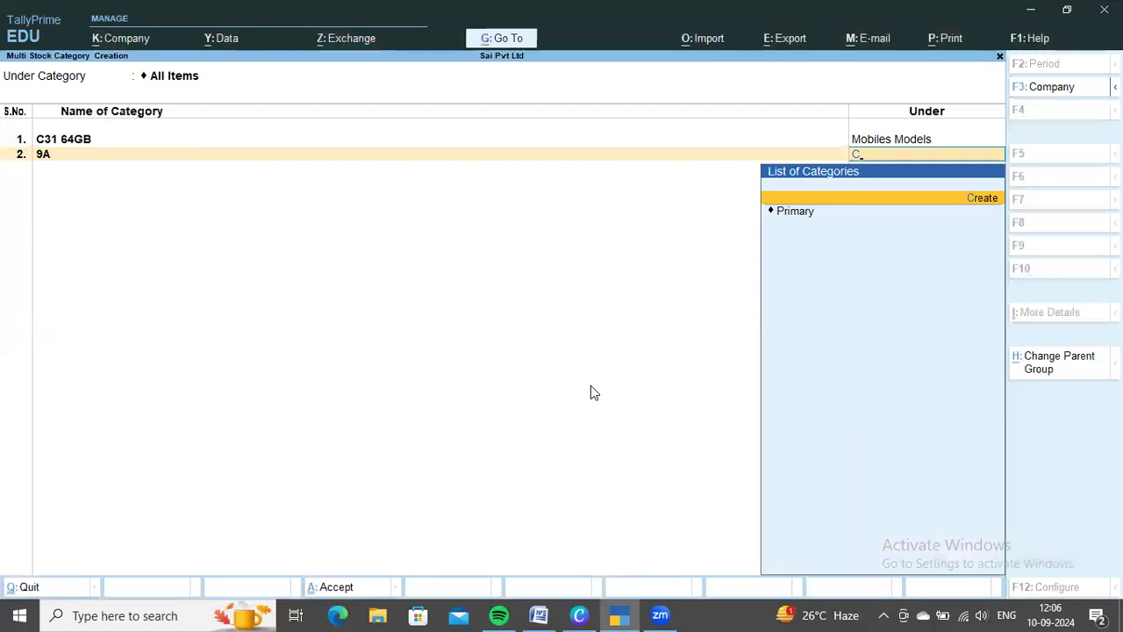
{"action": "key", "text": "BackSpace"}
{"action": "key", "text": "Down"}
{"action": "key", "text": "Return"}
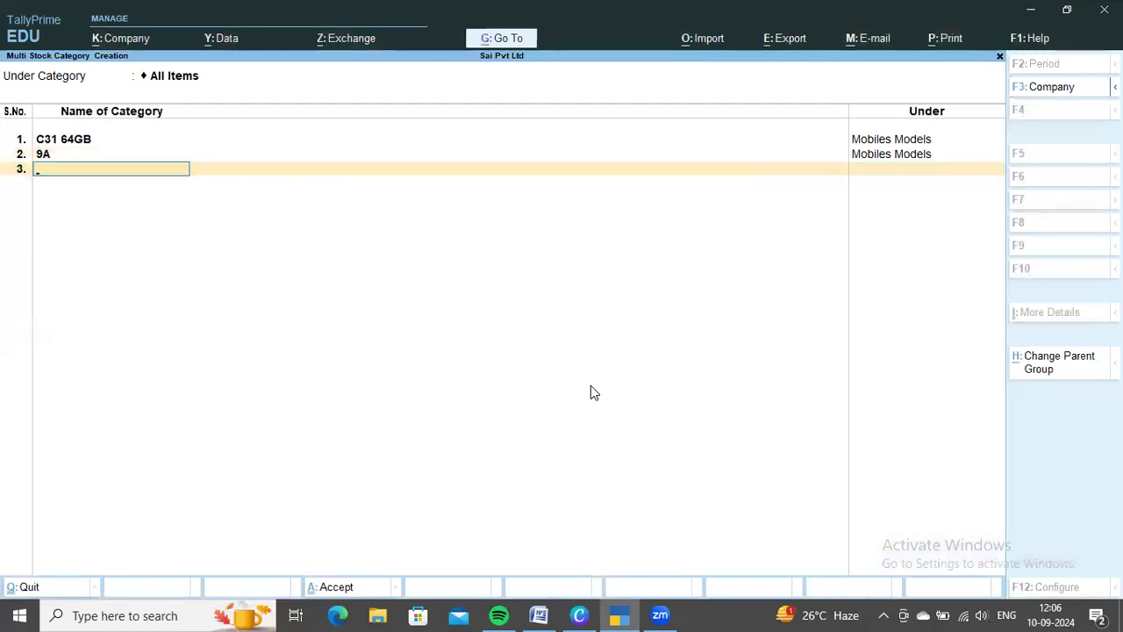
Add a C31 stock category under Mobiles Models
{"action": "type", "text": "C31"}
{"action": "key", "text": "Return"}
{"action": "key", "text": "Down"}
{"action": "key", "text": "Return"}
Look up the Realme Narzo model in the Word document and add a 50I category under Mobiles Models in TallyPrime
{"action": "key", "text": "alt+Tab"}
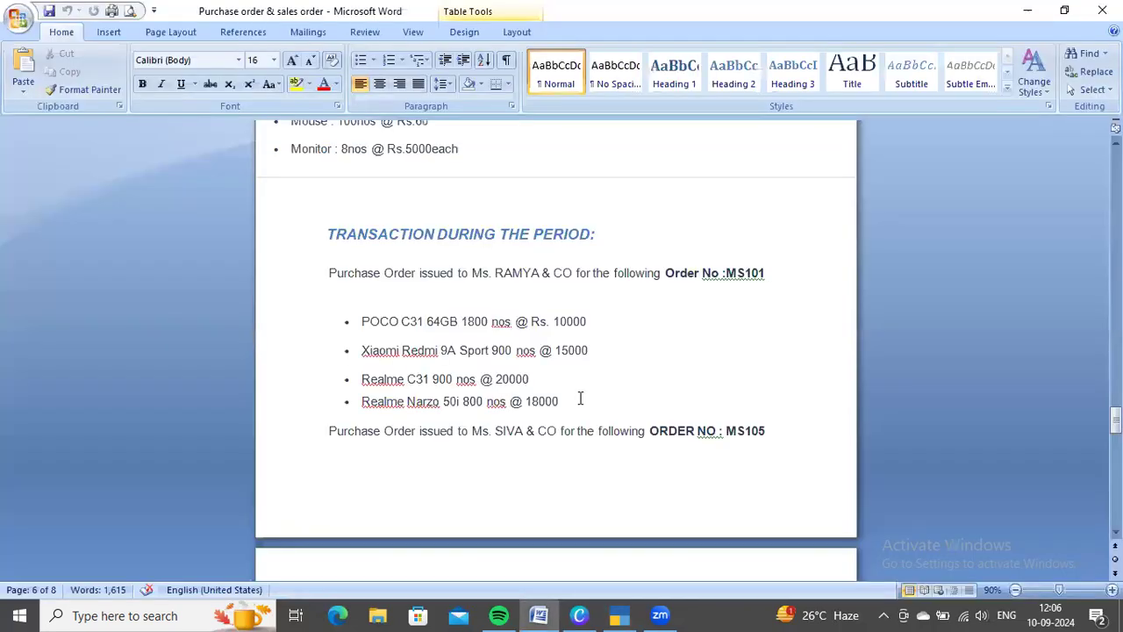
{"action": "scroll", "coordinate": [579, 395], "scroll_direction": "down", "scroll_amount": 1}
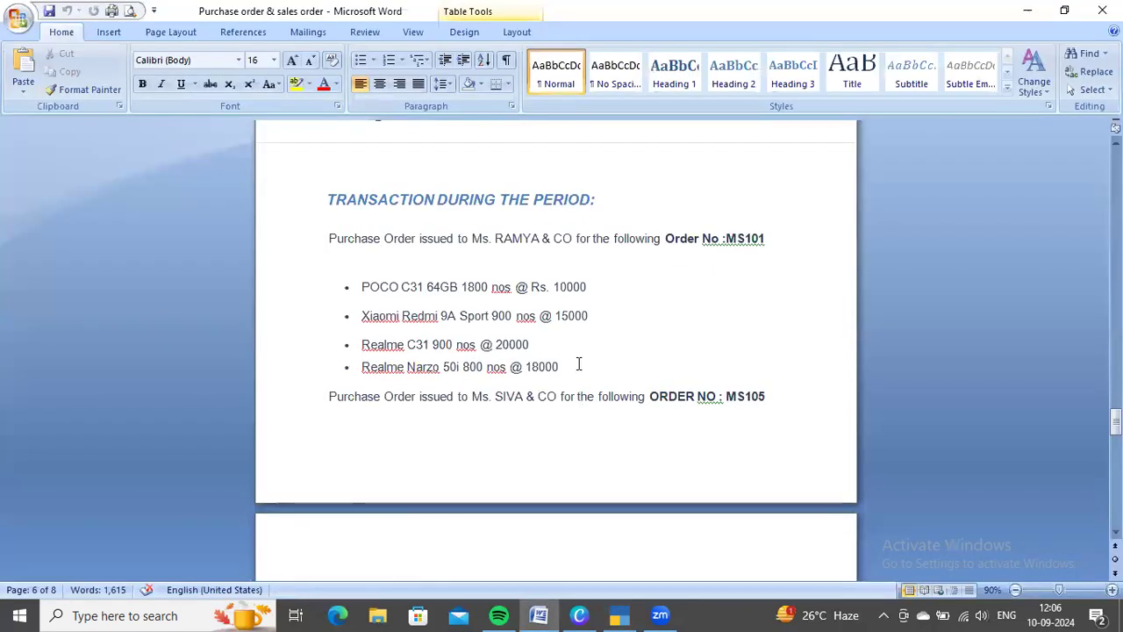
{"action": "key", "text": "alt+Tab"}
{"action": "type", "text": "50i"}
{"action": "key", "text": "Return"}
{"action": "key", "text": "Down"}
{"action": "key", "text": "Return"}
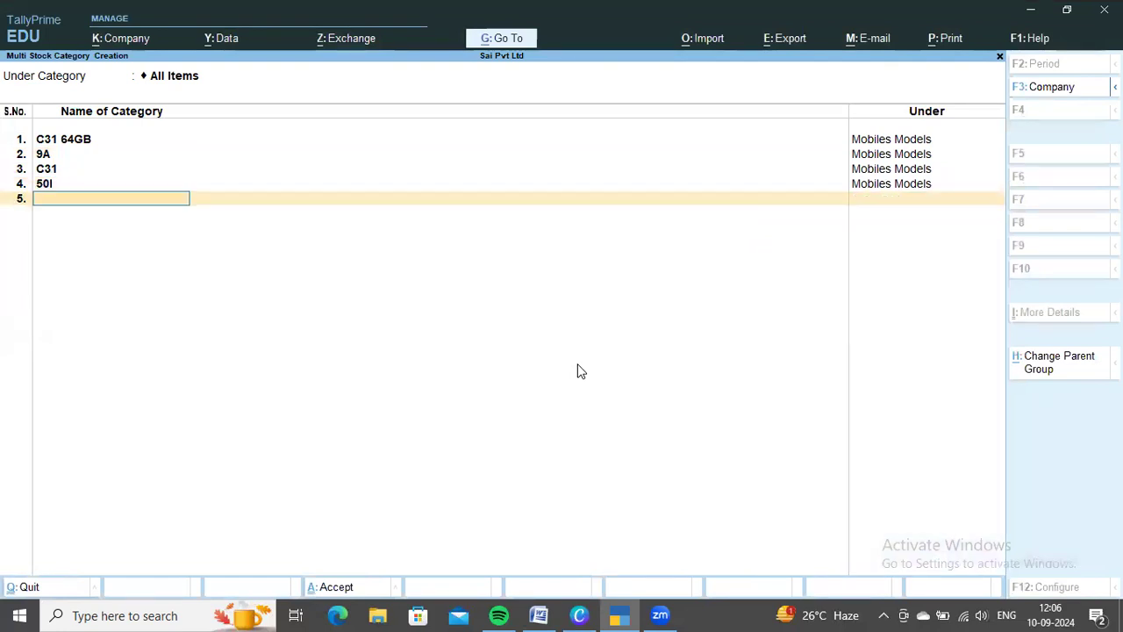
Find the second purchase order's items in the Word document and add an E40 category under Mobiles Models in TallyPrime
{"action": "key", "text": "alt+Tab"}
{"action": "scroll", "coordinate": [579, 364], "scroll_direction": "down", "scroll_amount": 4}
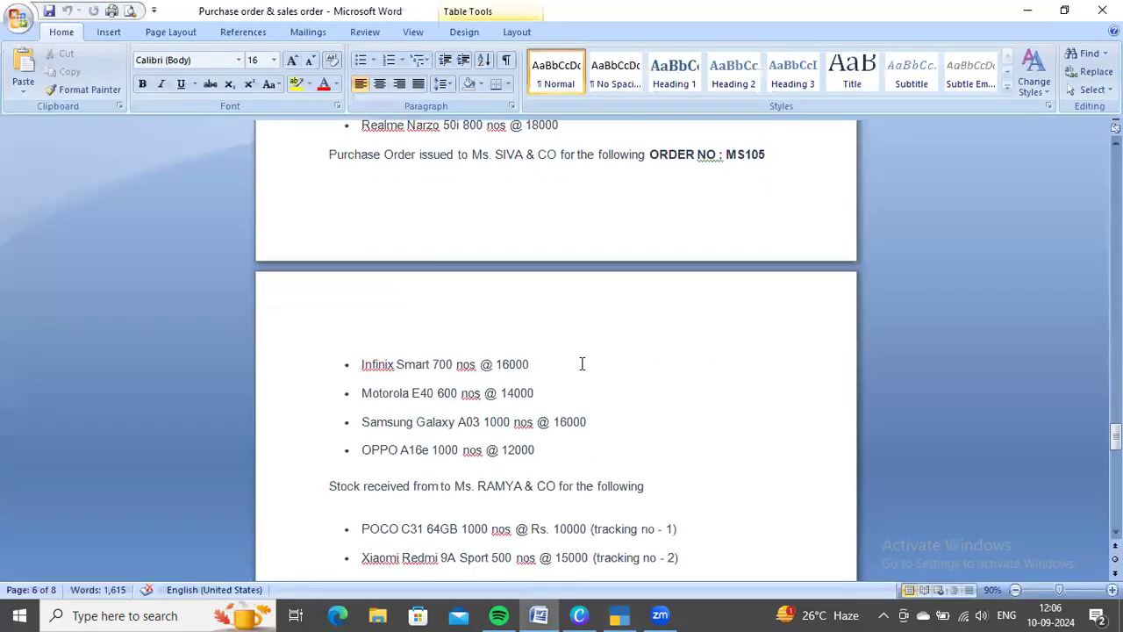
{"action": "scroll", "coordinate": [401, 396], "scroll_direction": "down", "scroll_amount": 1}
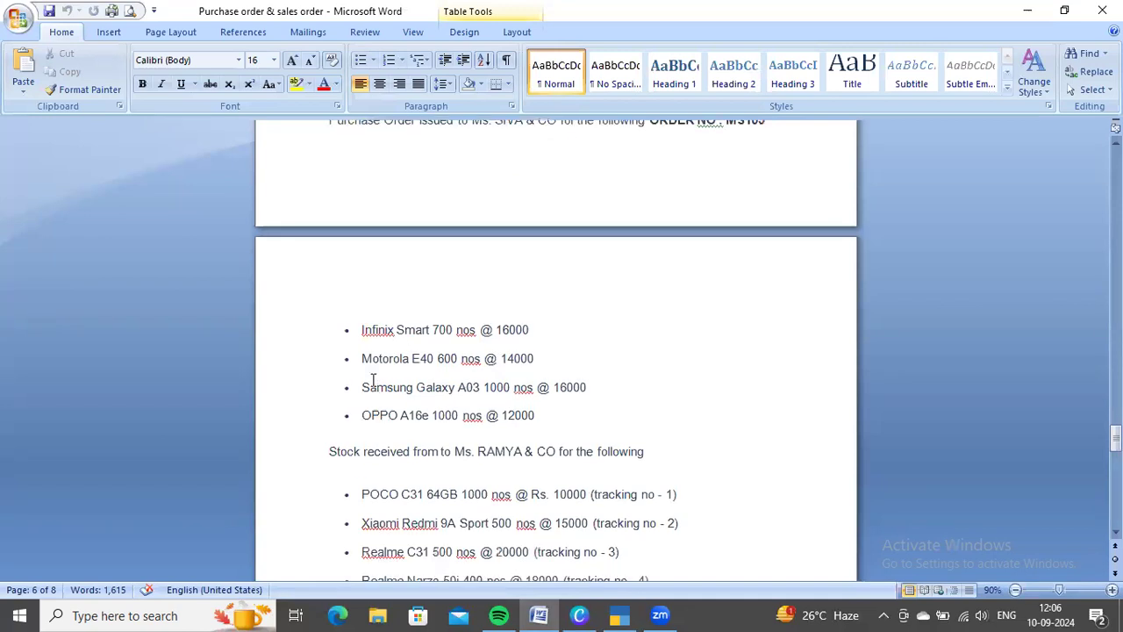
{"action": "key", "text": "alt+Tab"}
{"action": "type", "text": "E40"}
{"action": "key", "text": "Return"}
{"action": "key", "text": "Down"}
{"action": "key", "text": "Return"}
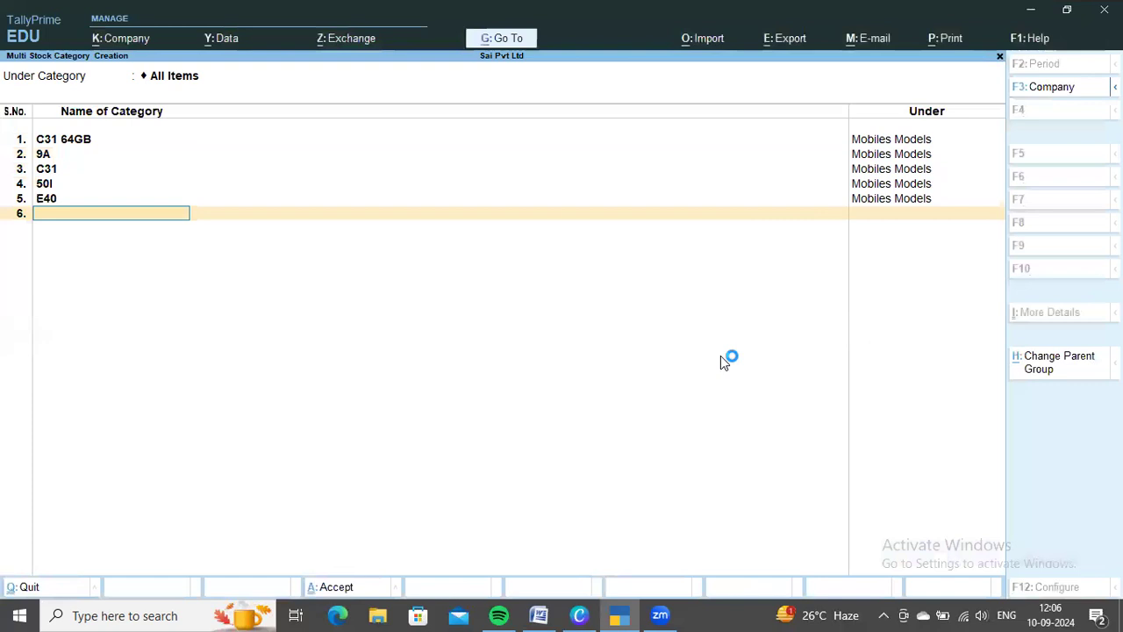
Check the Samsung Galaxy model in the Word document and add an A03 category under Mobiles Models in TallyPrime
{"action": "key", "text": "alt+Tab"}
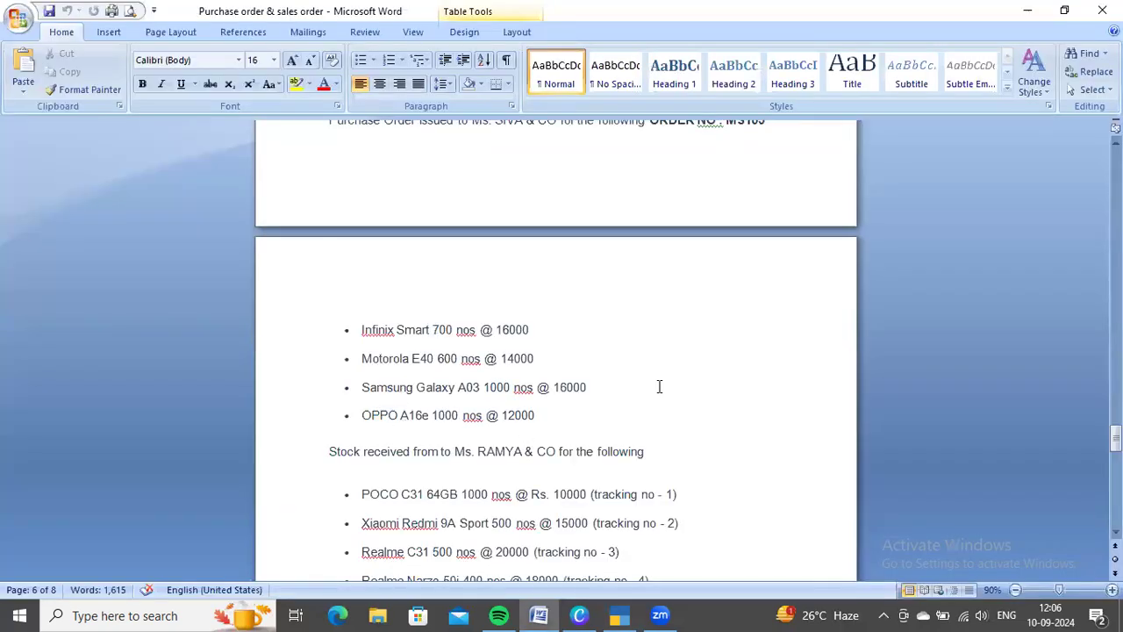
{"action": "key", "text": "alt+Tab"}
{"action": "type", "text": "A03"}
{"action": "key", "text": "Return"}
{"action": "key", "text": "Down"}
{"action": "key", "text": "Return"}
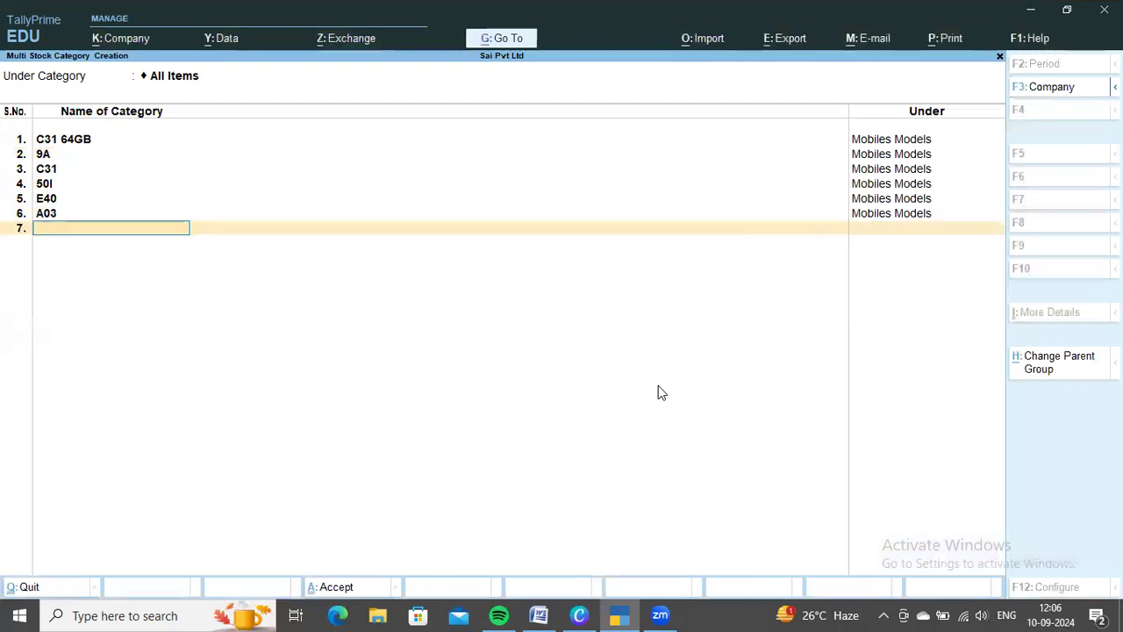
Look up the OPPO model in the Word document and add it as category A16E\ under Mobiles Models in TallyPrime
{"action": "key", "text": "alt+Tab"}
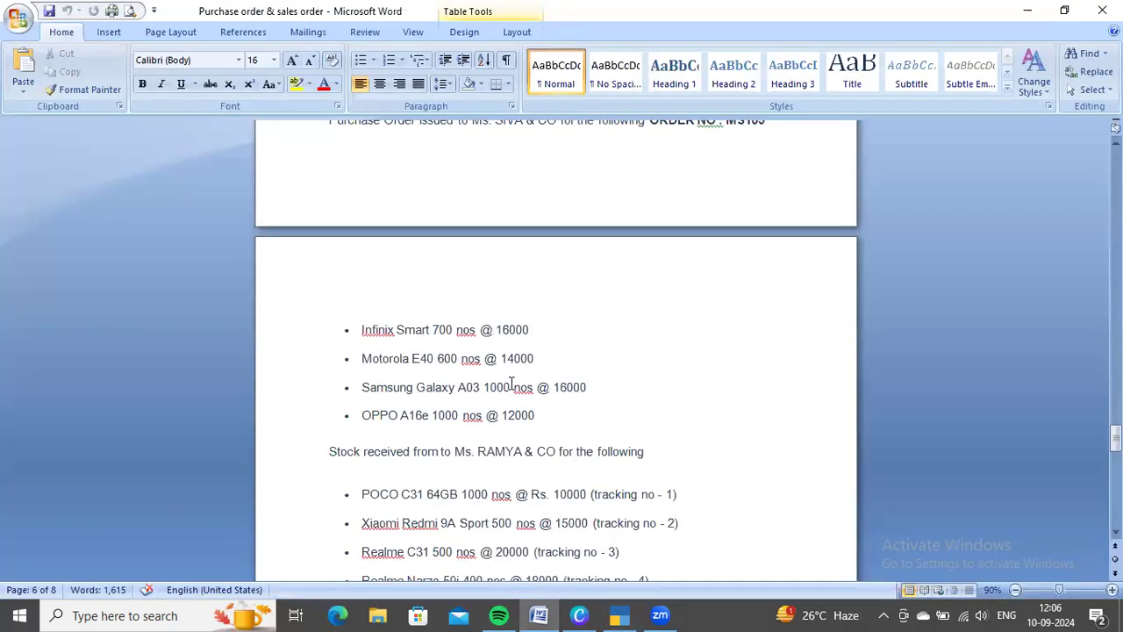
{"action": "scroll", "coordinate": [418, 377], "scroll_direction": "down", "scroll_amount": 1}
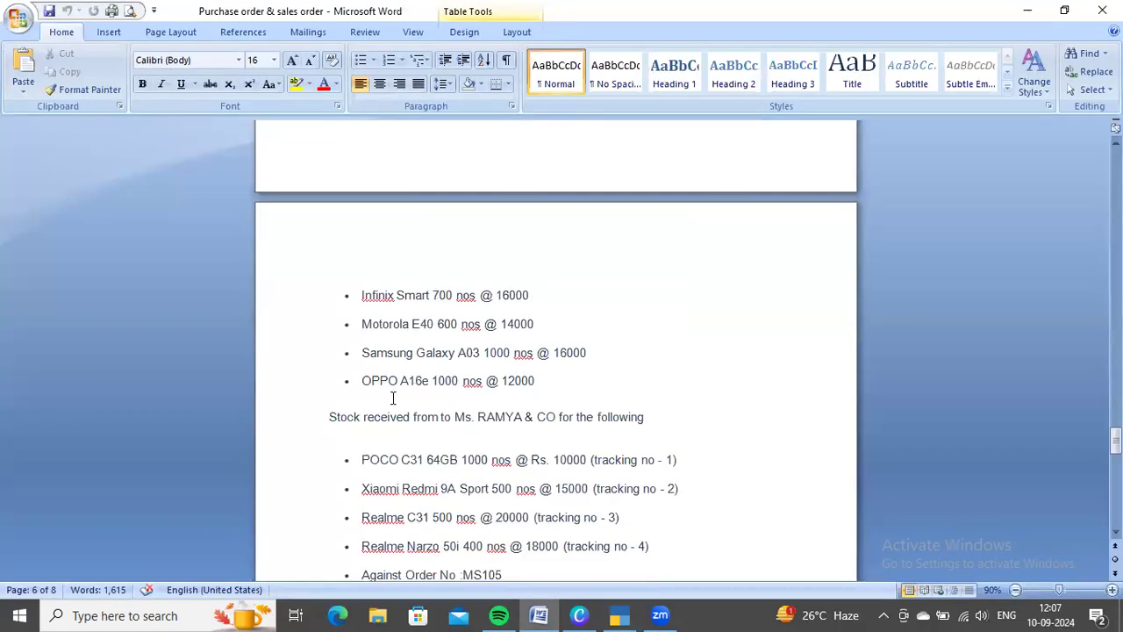
{"action": "key", "text": "alt+Tab"}
{"action": "type", "text": "A1"}
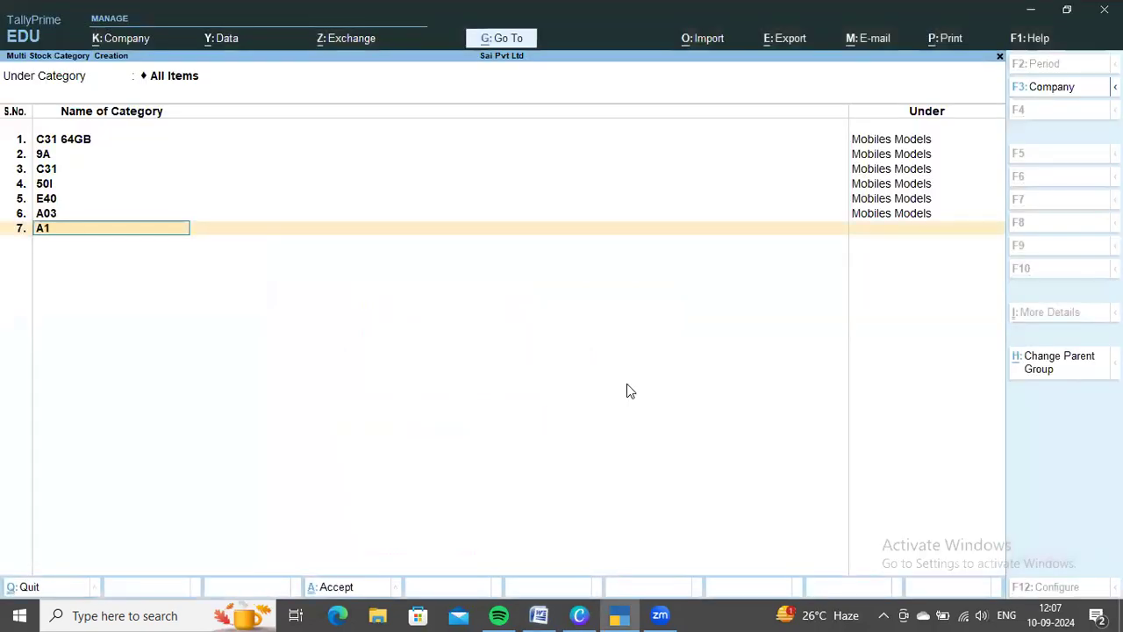
{"action": "type", "text": "6E\\"}
{"action": "key", "text": "Return"}
{"action": "key", "text": "Down"}
{"action": "key", "text": "Return"}
Check the Word document for remaining mobile models and save all the stock categories in TallyPrime
{"action": "scroll", "coordinate": [628, 382], "scroll_direction": "down", "scroll_amount": 3}
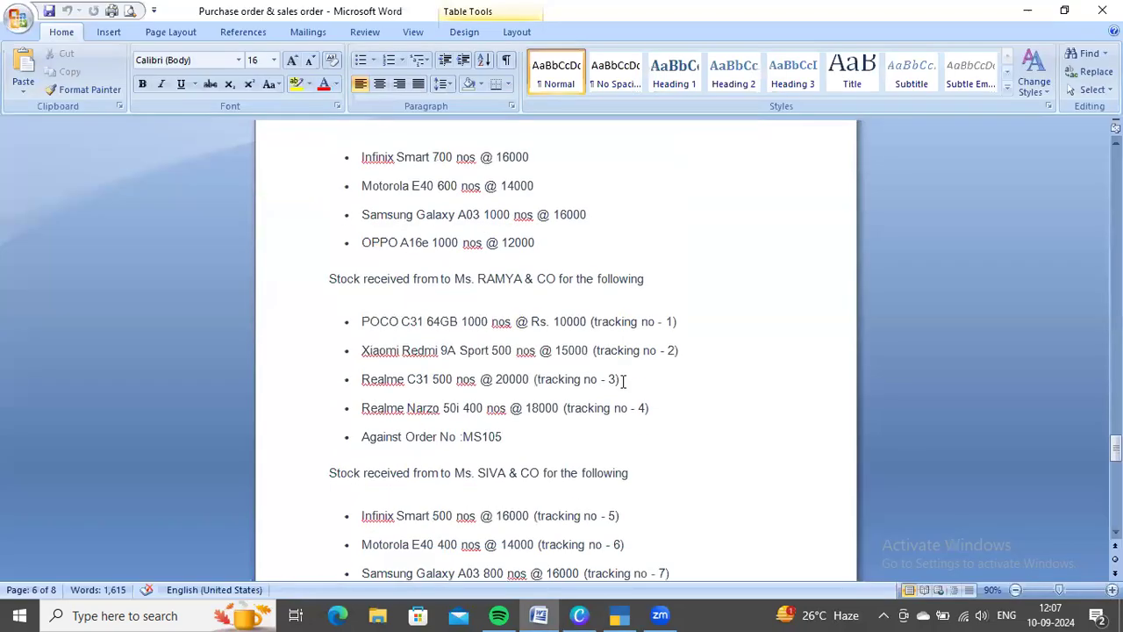
{"action": "scroll", "coordinate": [623, 377], "scroll_direction": "down", "scroll_amount": 2}
{"action": "scroll", "coordinate": [621, 360], "scroll_direction": "up", "scroll_amount": 15}
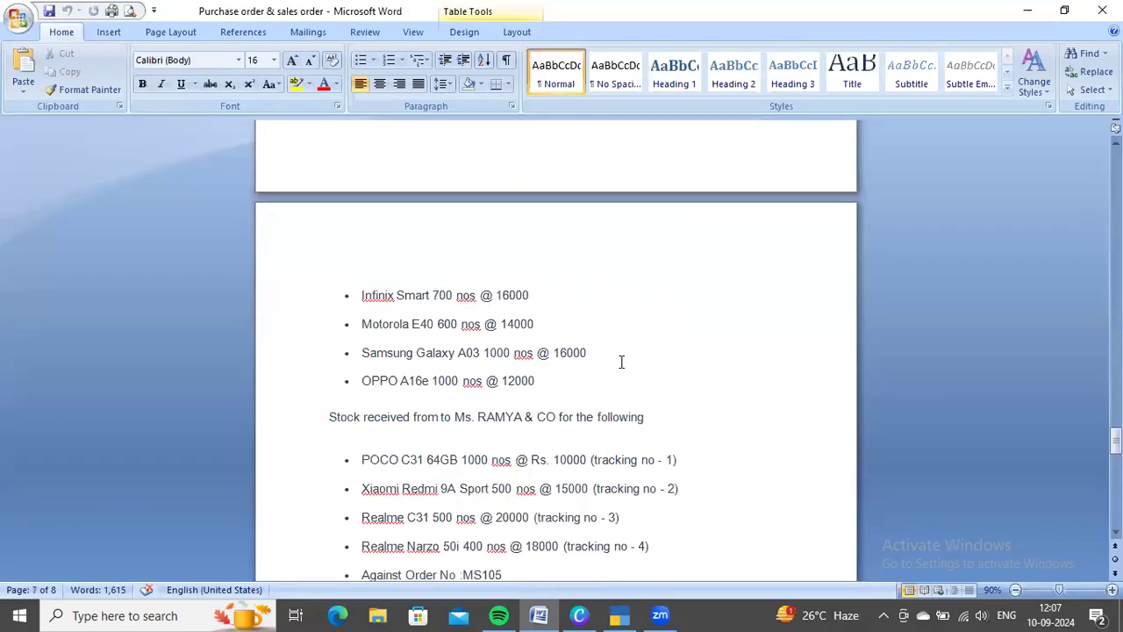
{"action": "scroll", "coordinate": [620, 358], "scroll_direction": "up", "scroll_amount": 3}
{"action": "key", "text": "alt+Tab"}
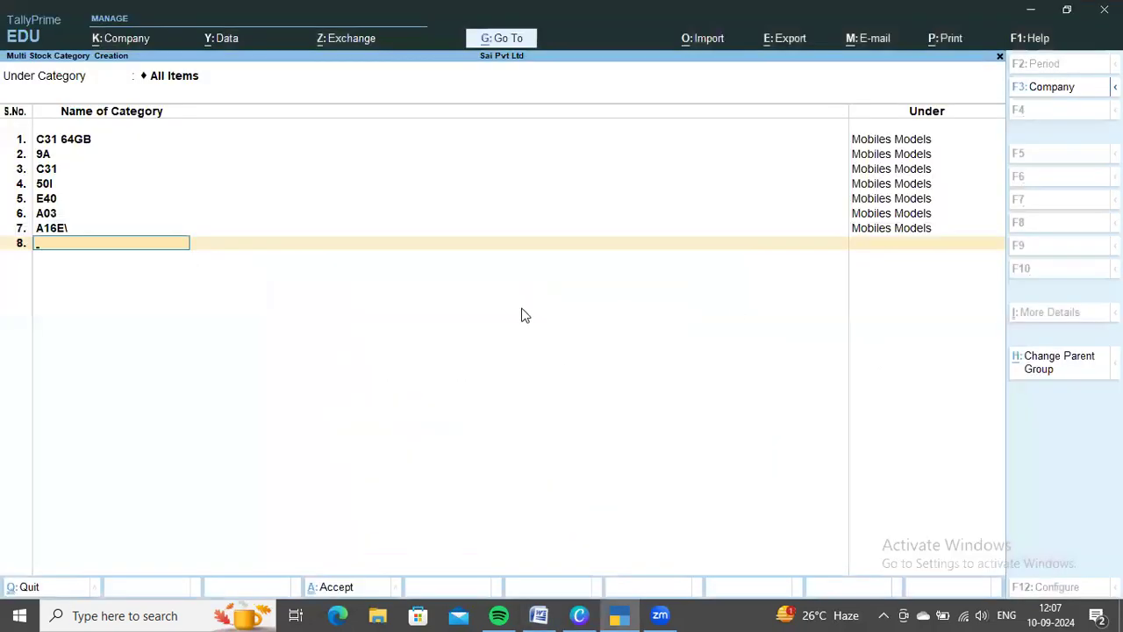
{"action": "key", "text": "ctrl+a"}
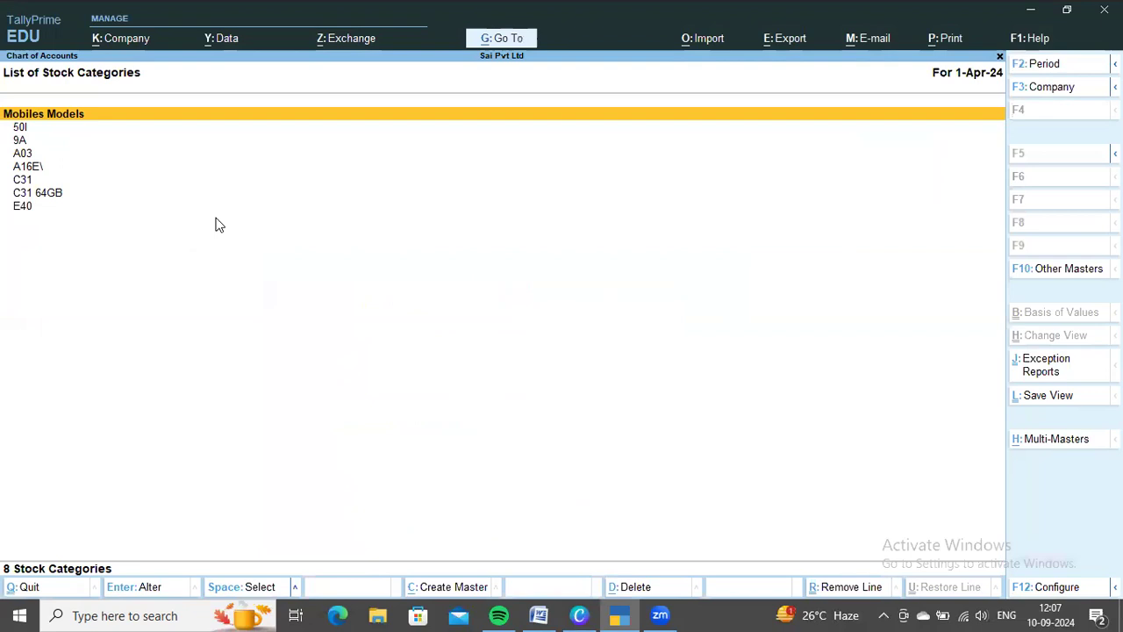
Leave the stock category list and open Units from the inventory masters
{"action": "key", "text": "Escape"}
{"action": "key", "text": "Down"}
{"action": "key", "text": "Return"}
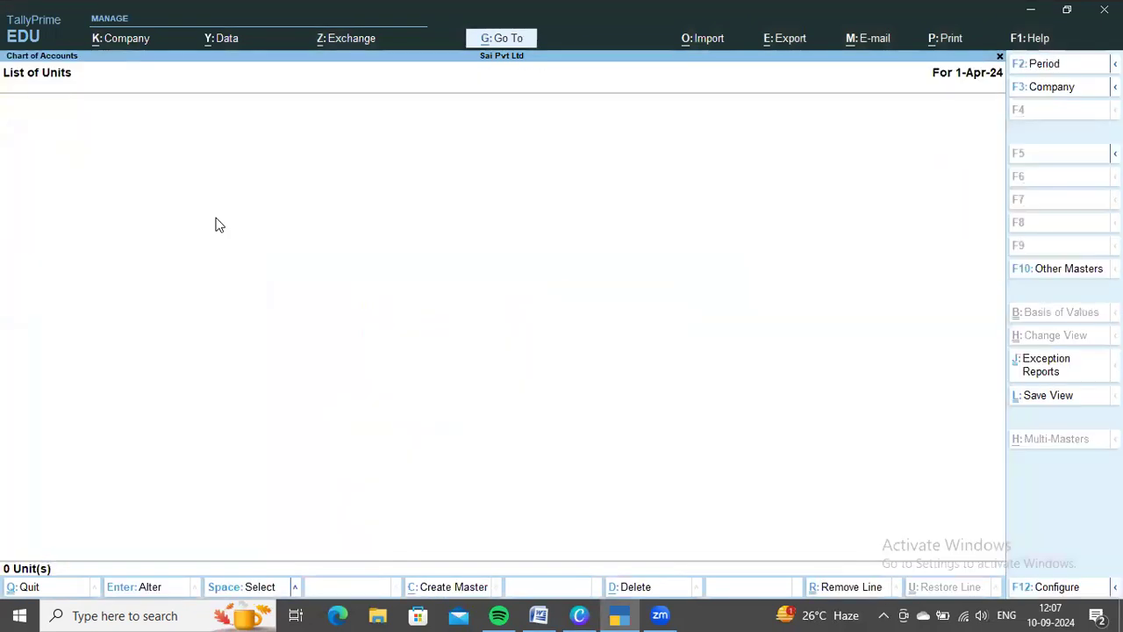
Check the unit in the Word document and create a simple unit nos with quantity code NOS-NUMBERS and 0 decimal places in TallyPrime
{"action": "key", "text": "alt"}
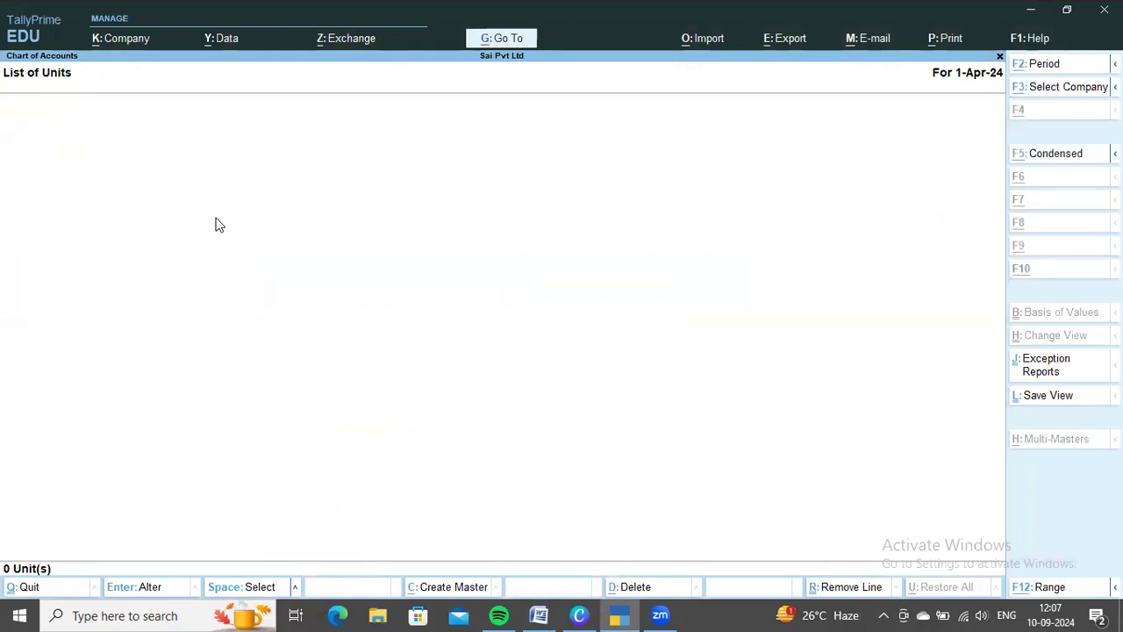
{"action": "key", "text": "alt+c"}
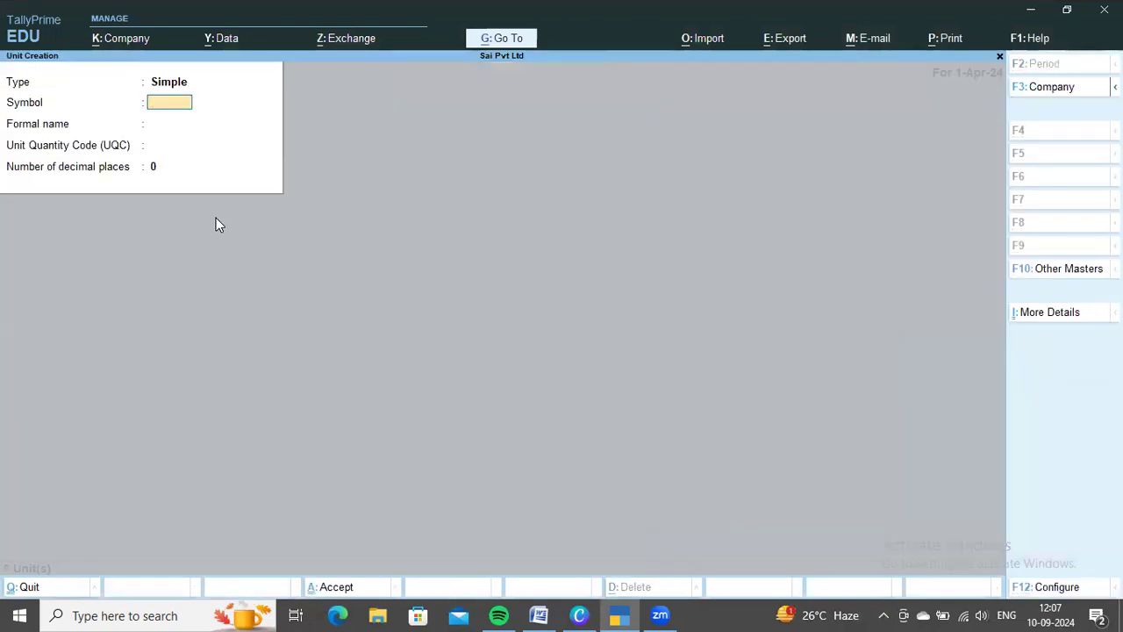
{"action": "key", "text": "alt+Tab"}
{"action": "scroll", "coordinate": [475, 340], "scroll_direction": "down", "scroll_amount": 3}
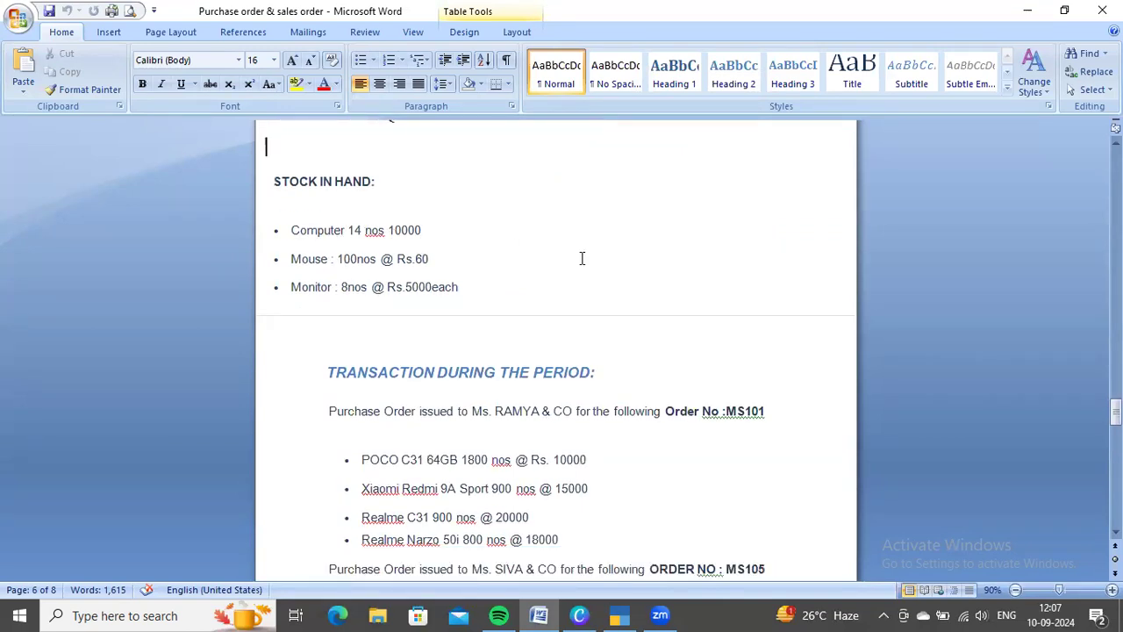
{"action": "key", "text": "alt+Tab"}
{"action": "key", "text": "Return"}
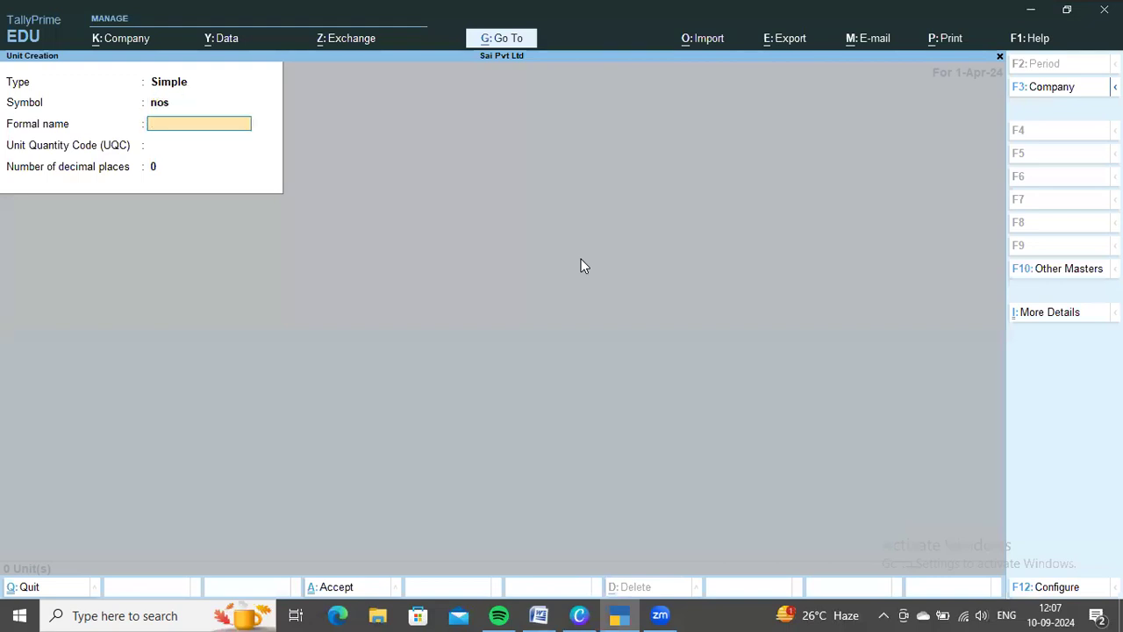
{"action": "key", "text": "Return"}
{"action": "type", "text": "nos"}
{"action": "key", "text": "Return"}
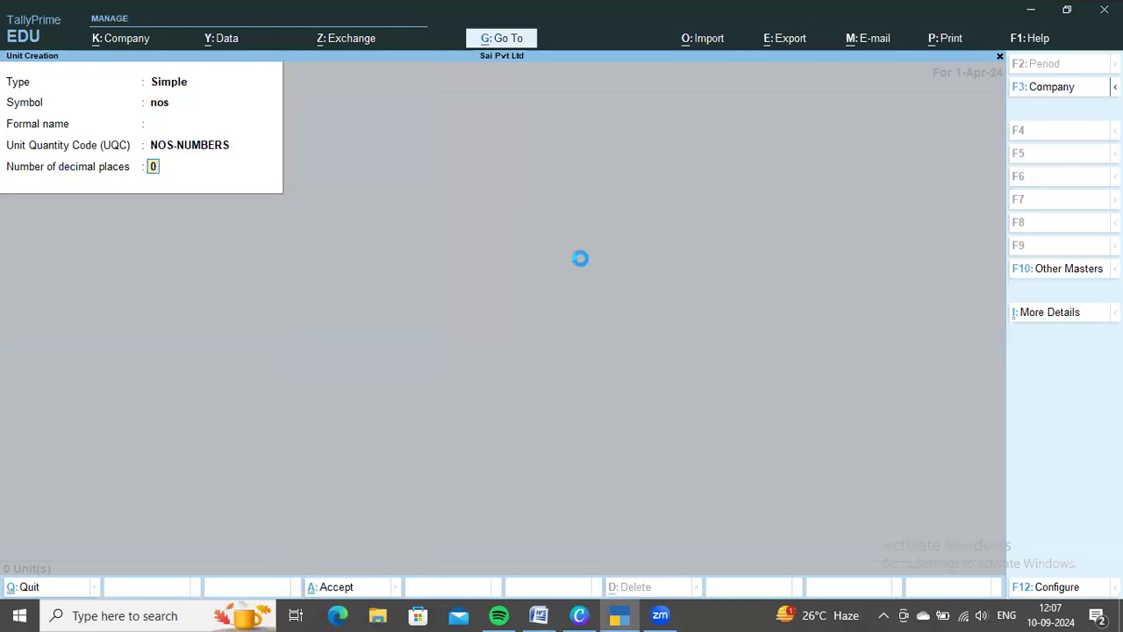
{"action": "key", "text": "Return"}
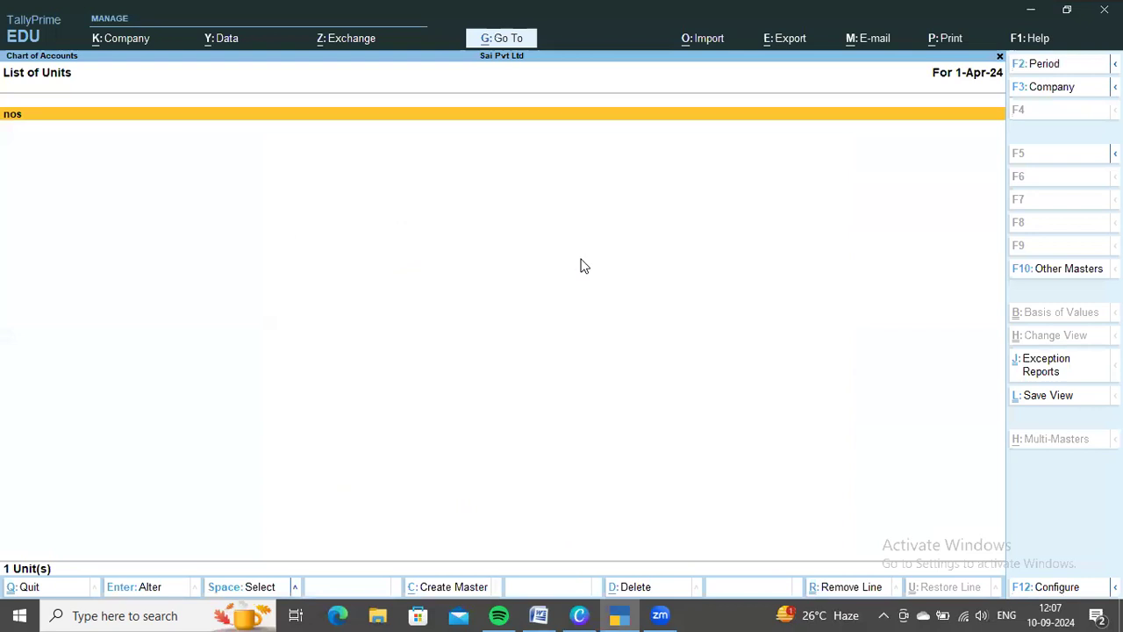
Leave the list of units and open Stock Items from the inventory masters
{"action": "key", "text": "Escape"}
{"action": "key", "text": "Up"}
{"action": "key", "text": "Up"}
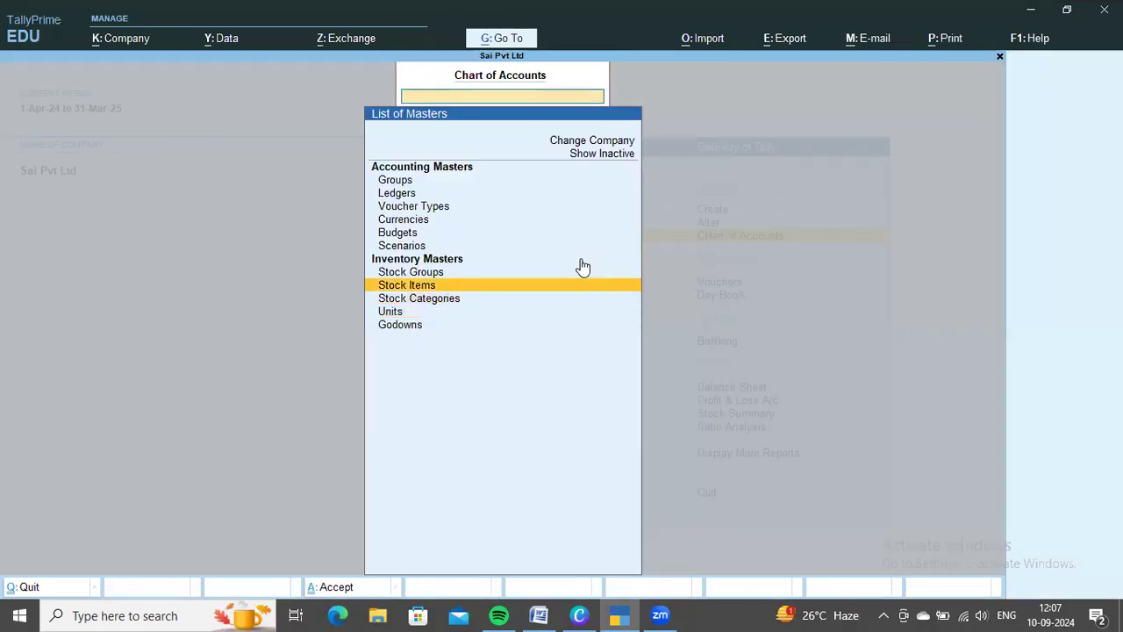
{"action": "key", "text": "Return"}
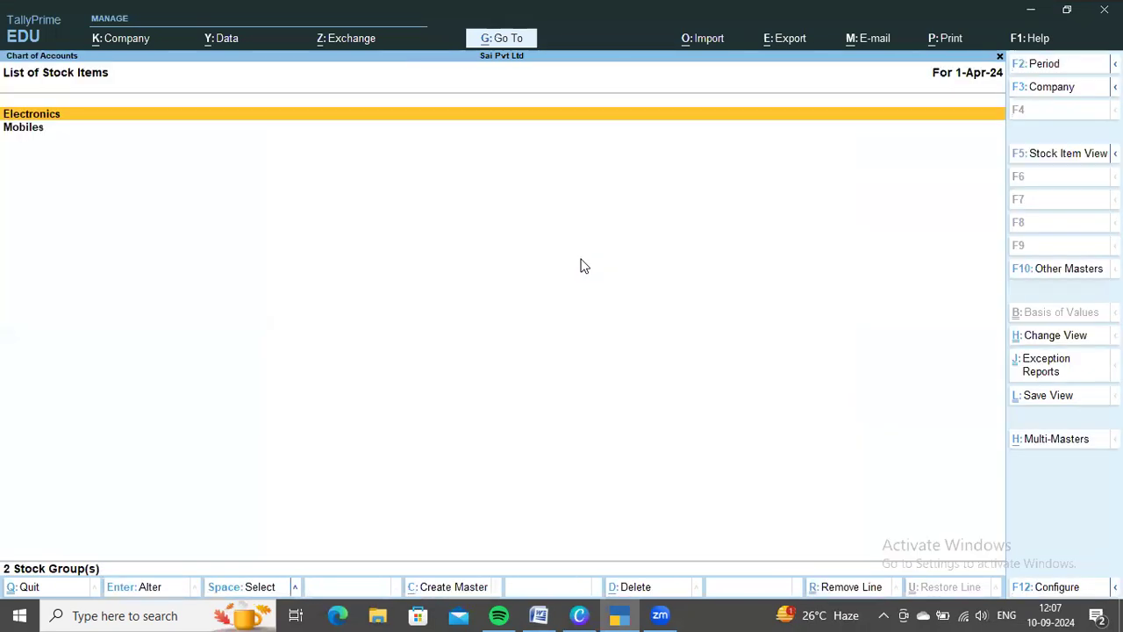
Review the stock in hand in the Word document and start creating multiple stock items under All Items in TallyPrime
{"action": "key", "text": "alt+Tab"}
{"action": "scroll", "coordinate": [652, 304], "scroll_direction": "down", "scroll_amount": 2}
{"action": "scroll", "coordinate": [651, 305], "scroll_direction": "up", "scroll_amount": 2}
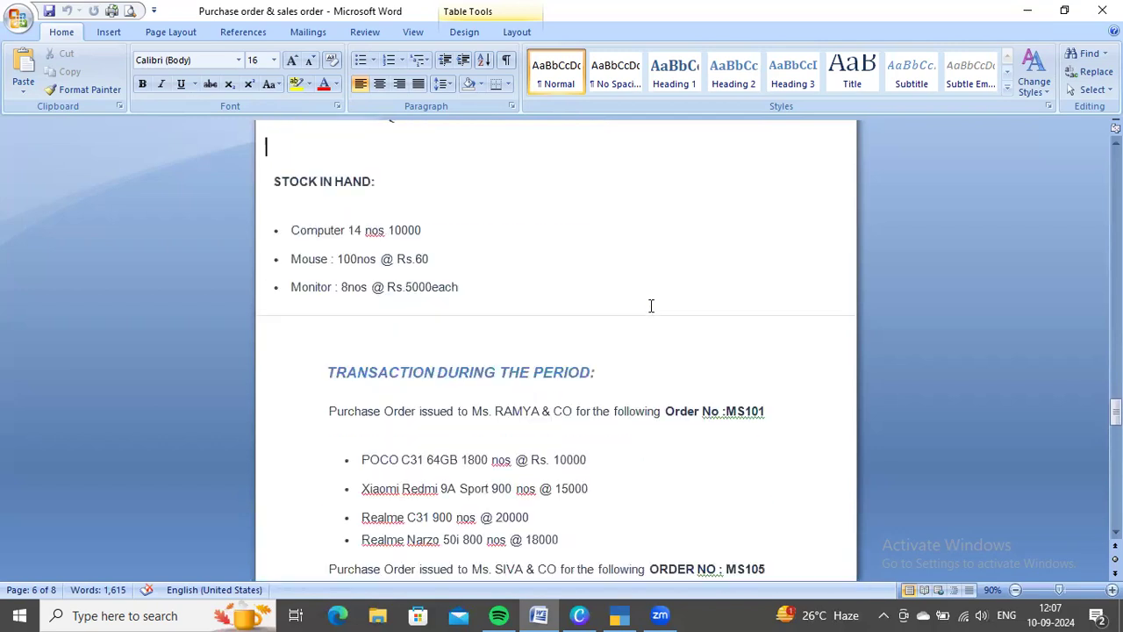
{"action": "scroll", "coordinate": [651, 305], "scroll_direction": "up", "scroll_amount": 1}
{"action": "key", "text": "alt+Tab"}
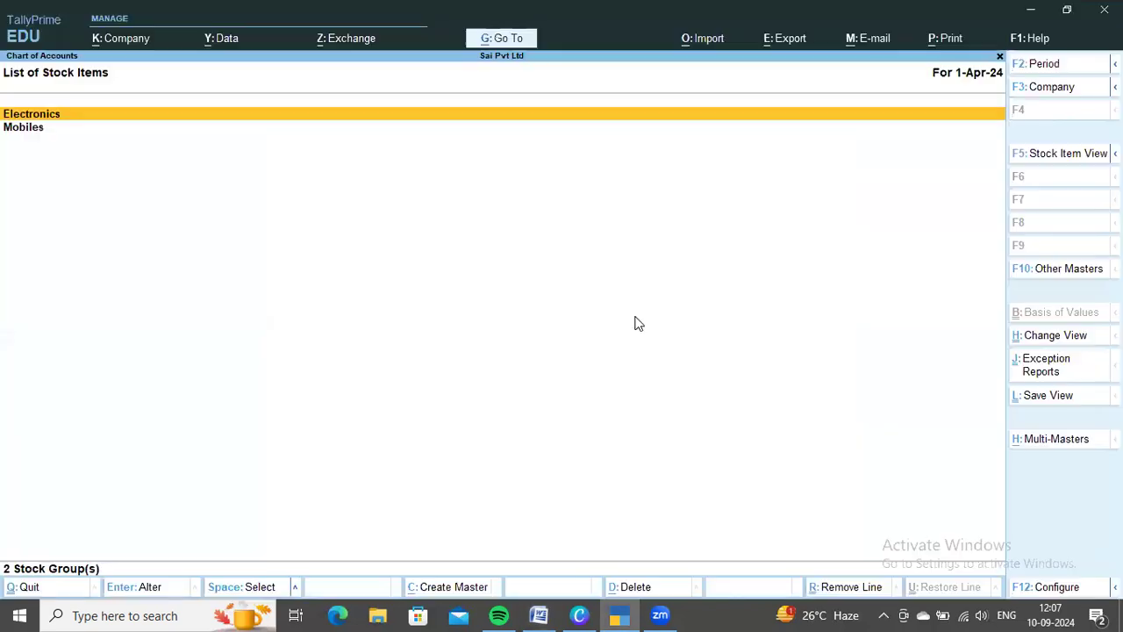
{"action": "key", "text": "alt+h"}
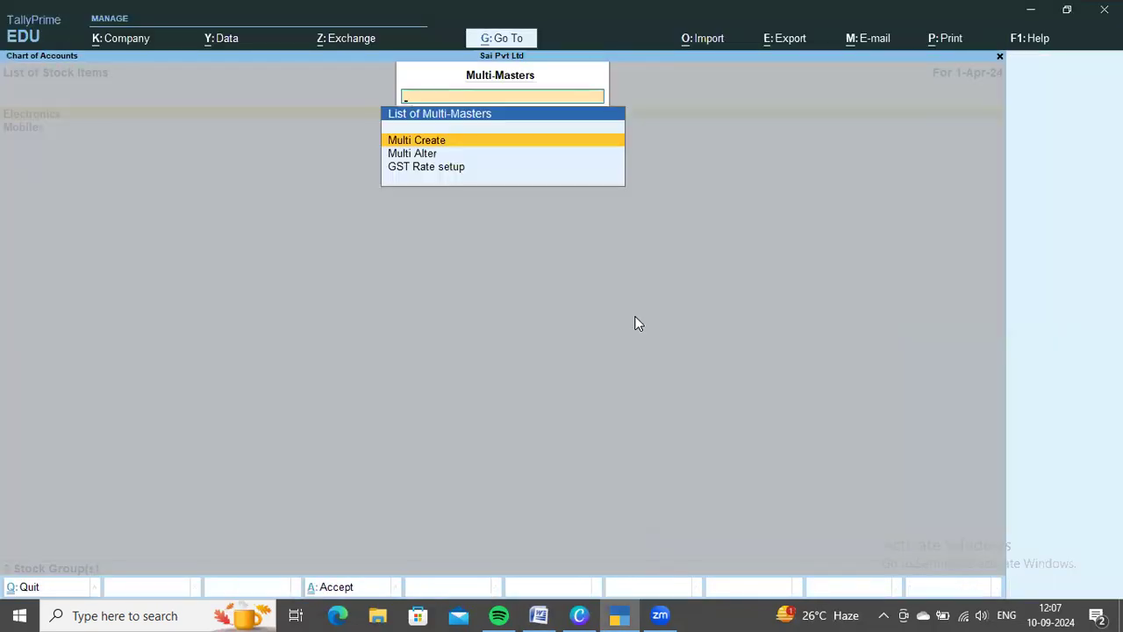
{"action": "key", "text": "Return"}
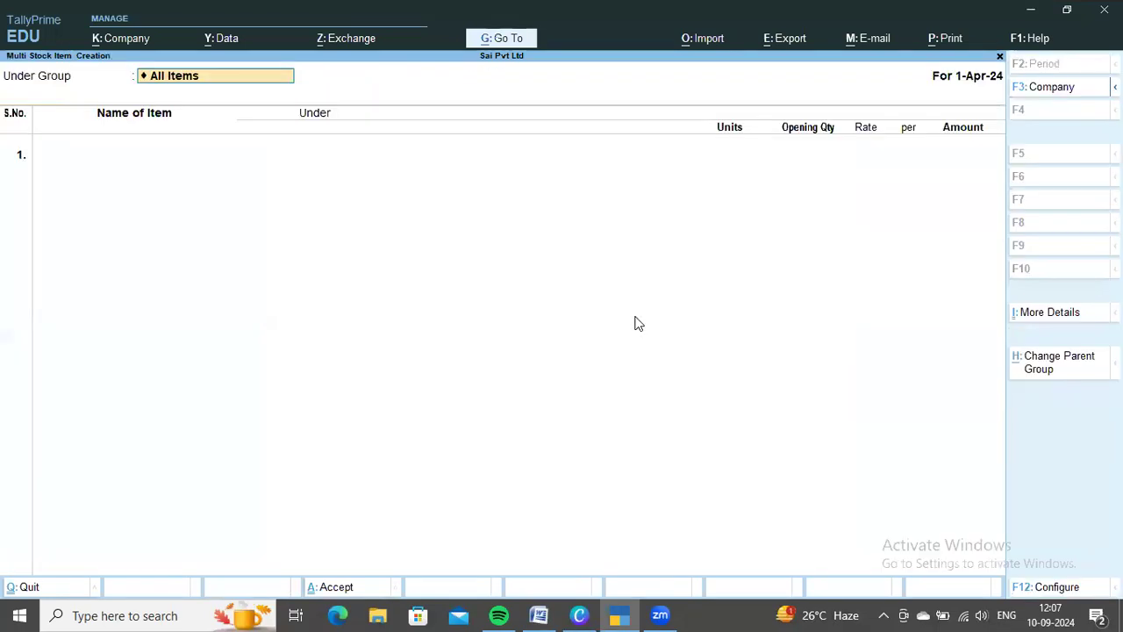
{"action": "key", "text": "Return"}
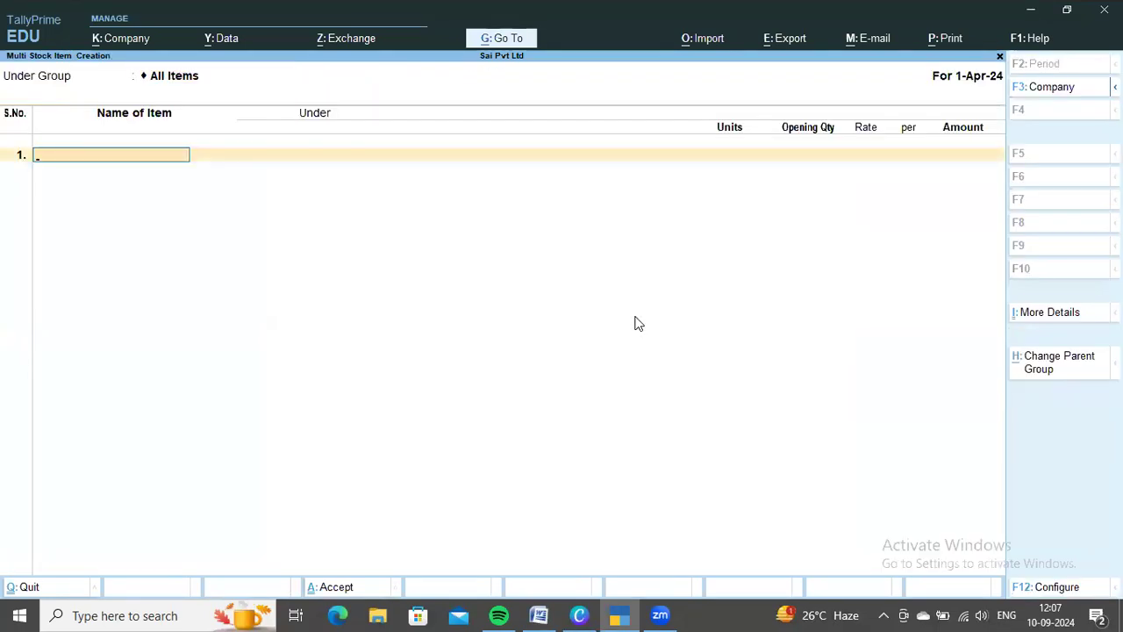
Look up the first stock item in the Word document and add Computer under Electronics with unit nos in TallyPrime
{"action": "key", "text": "alt+Tab"}
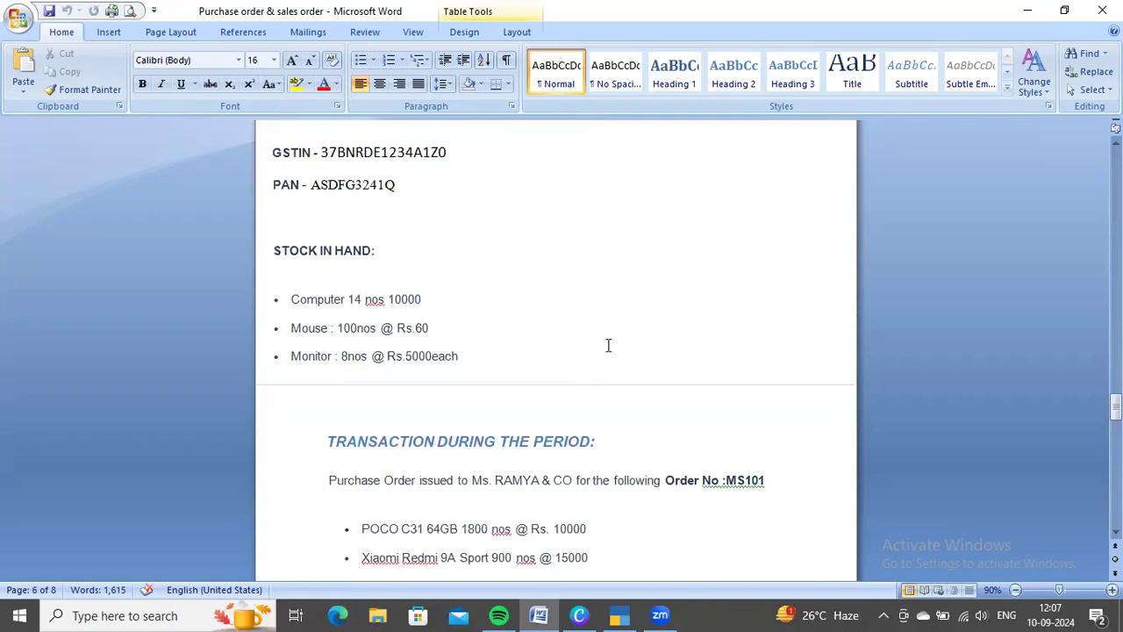
{"action": "key", "text": "alt+Tab"}
{"action": "type", "text": "Co"}
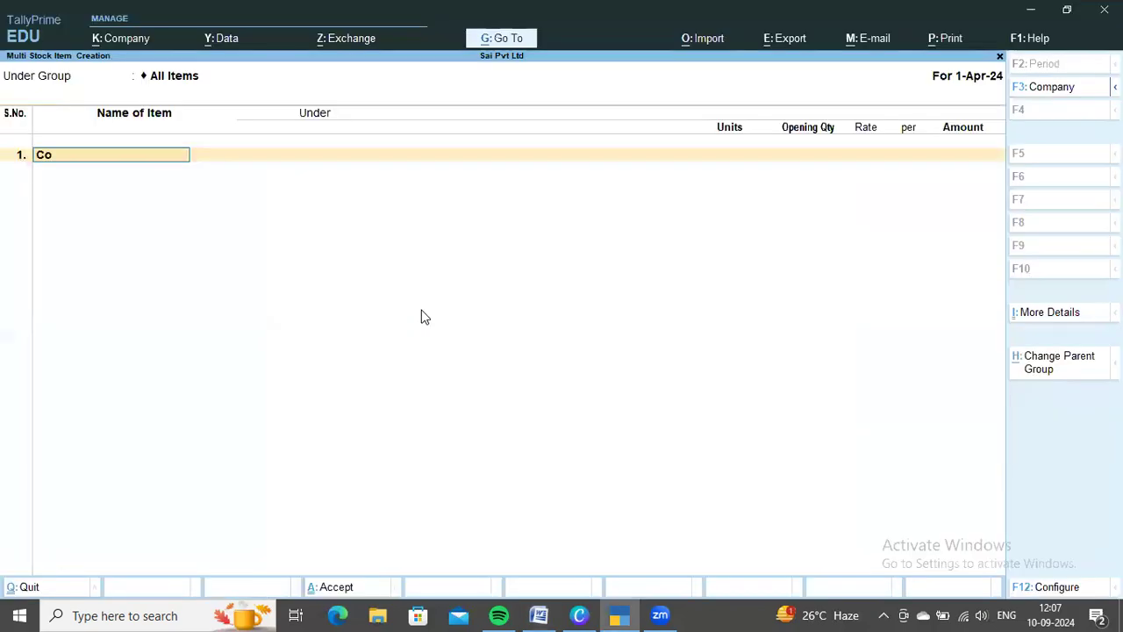
{"action": "type", "text": "mputer"}
{"action": "key", "text": "Return"}
{"action": "key", "text": "Down"}
{"action": "key", "text": "Return"}
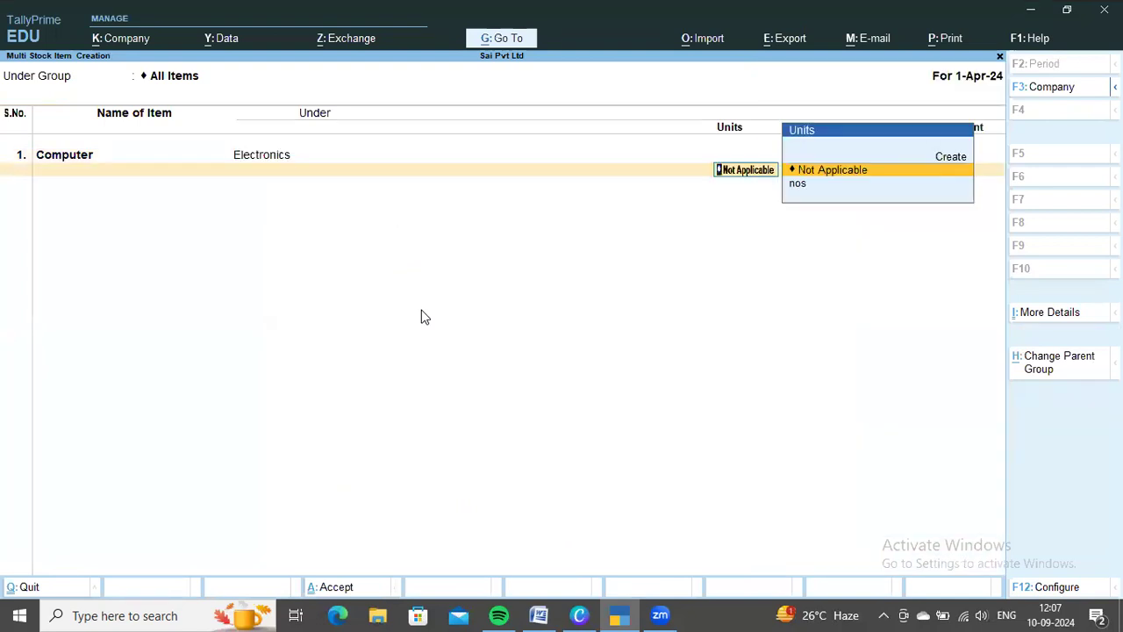
{"action": "key", "text": "Down"}
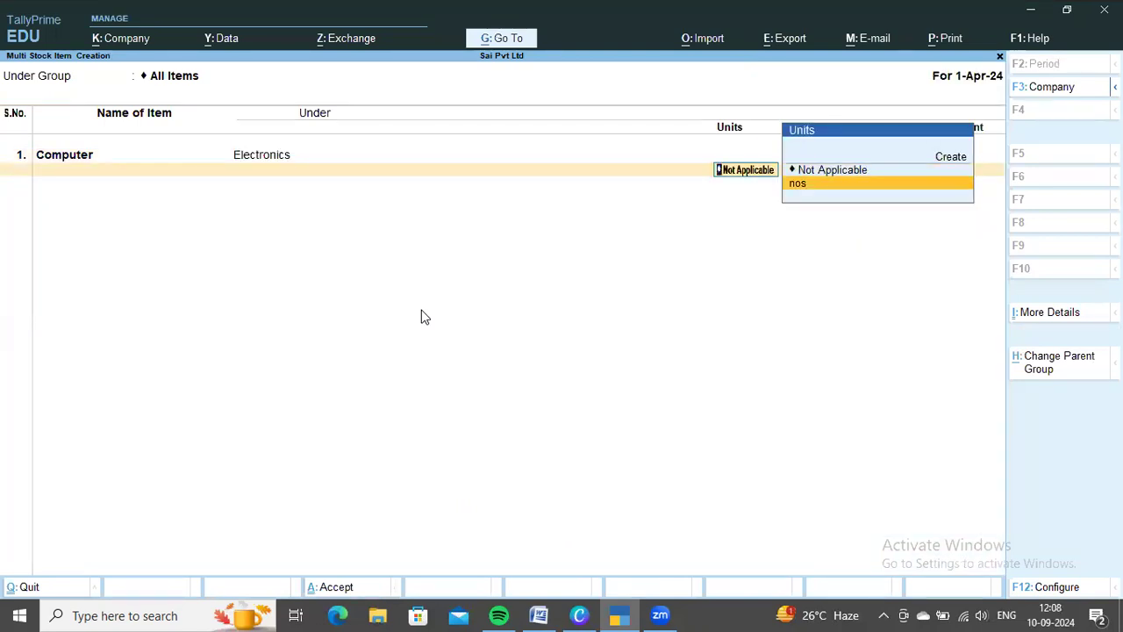
{"action": "key", "text": "Return"}
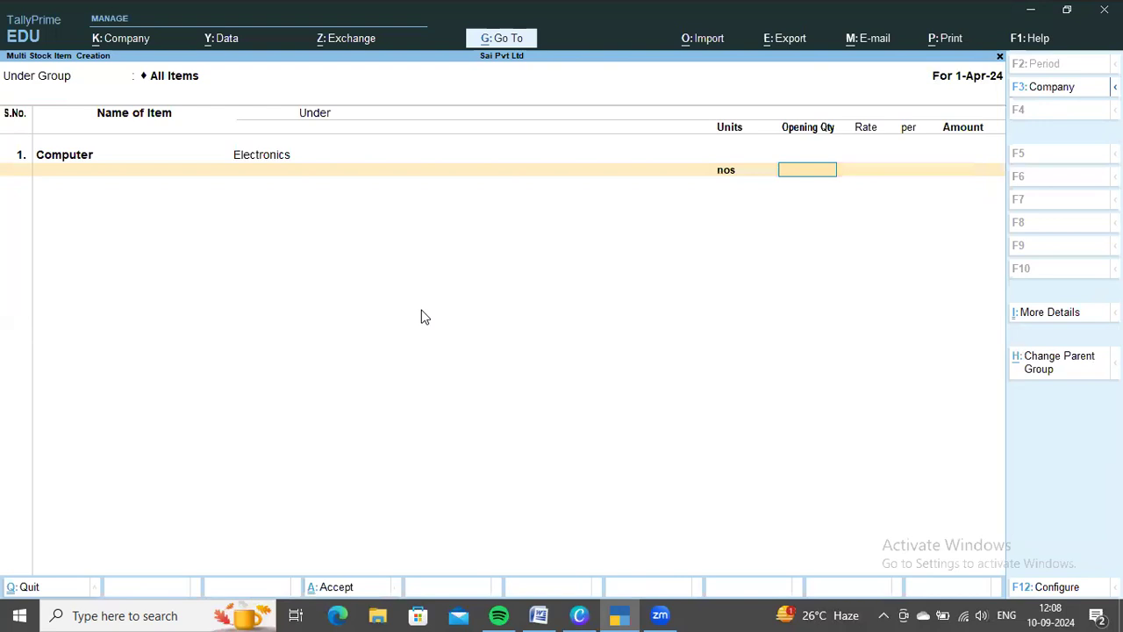
Check the Computer stock in the Word document and enter its opening quantity of 14 nos at a rate of 10,000
{"action": "key", "text": "alt+Tab"}
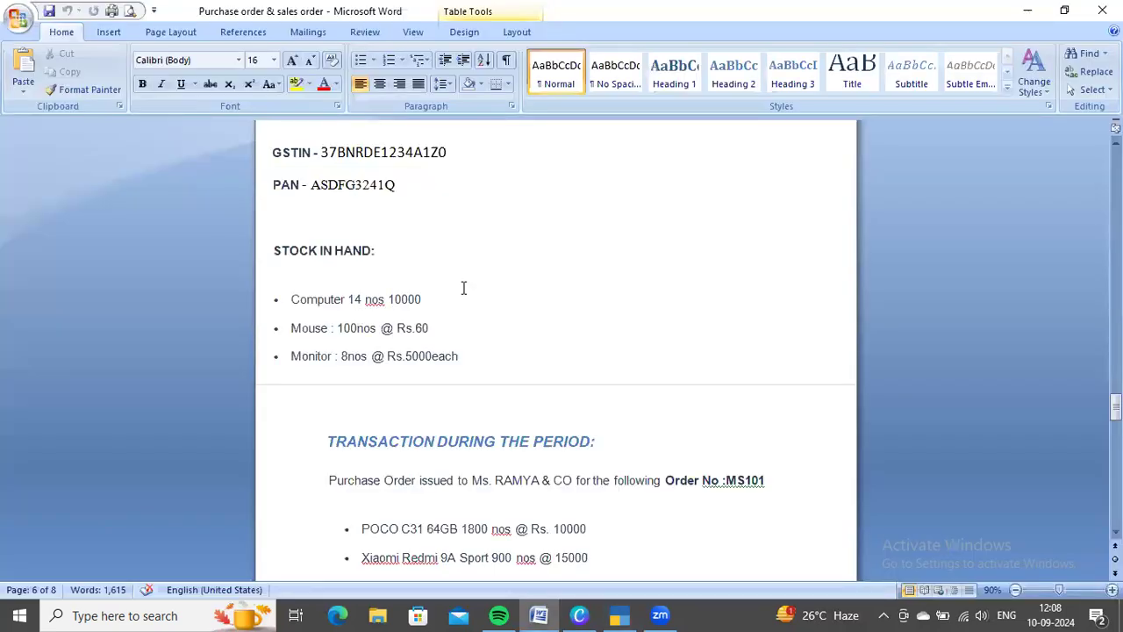
{"action": "key", "text": "alt+Tab"}
{"action": "type", "text": "14"}
{"action": "key", "text": "Return"}
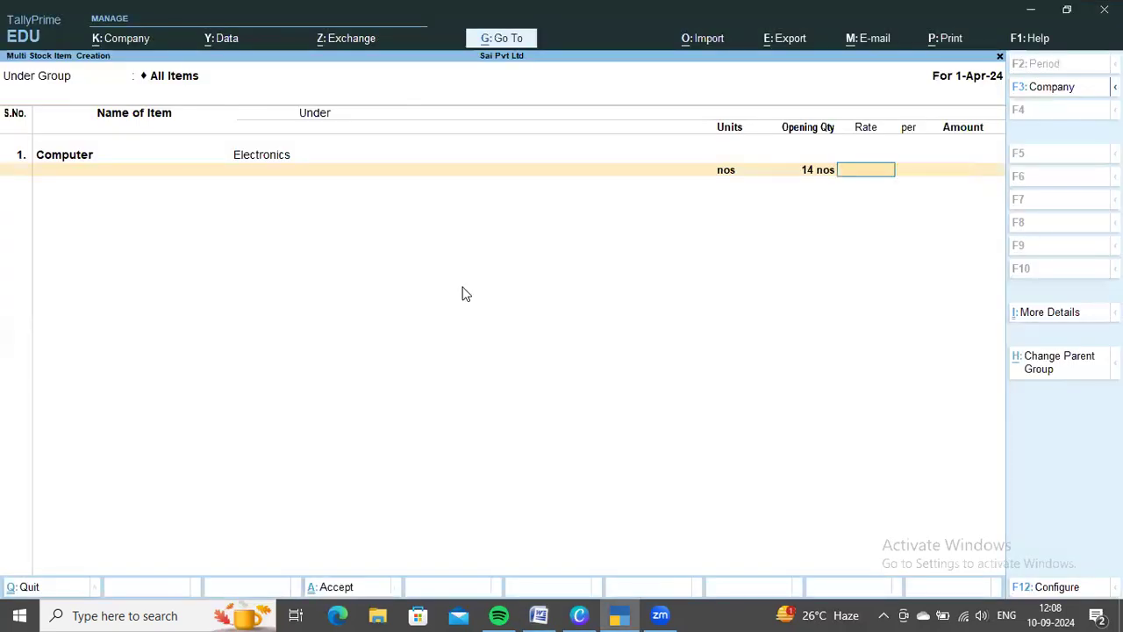
{"action": "type", "text": "10,000"}
{"action": "key", "text": "Return"}
{"action": "key", "text": "Return"}
Look up the second stock item in the Word document and add Mouse under Electronics with unit nos in TallyPrime
{"action": "key", "text": "Return"}
{"action": "key", "text": "alt+Tab"}
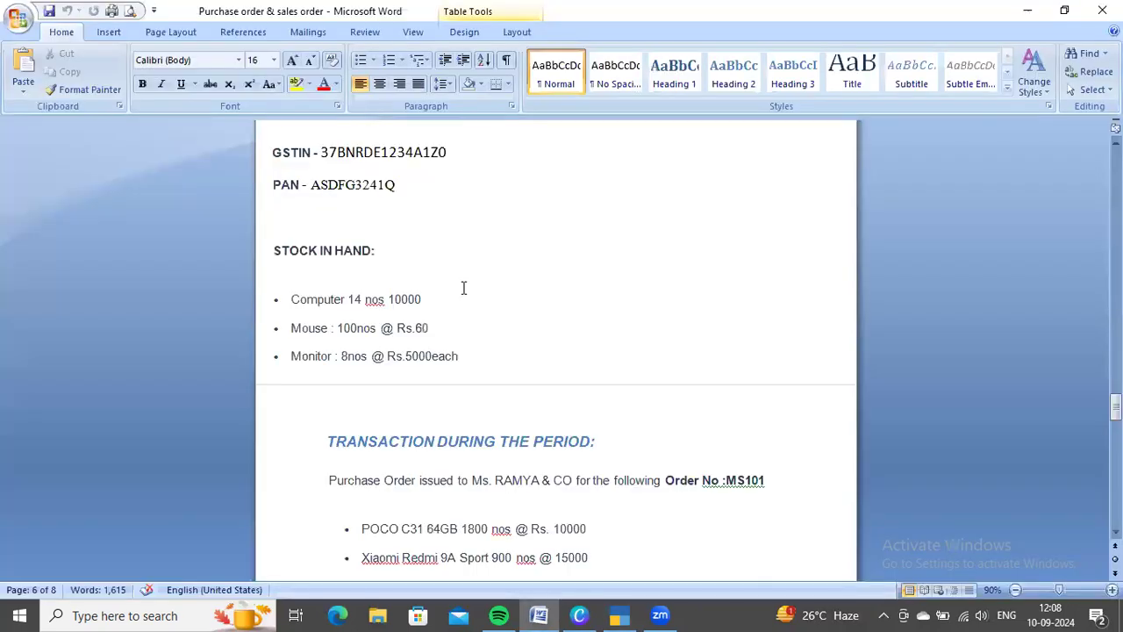
{"action": "key", "text": "alt+Tab"}
{"action": "type", "text": "Mouse"}
{"action": "key", "text": "Return"}
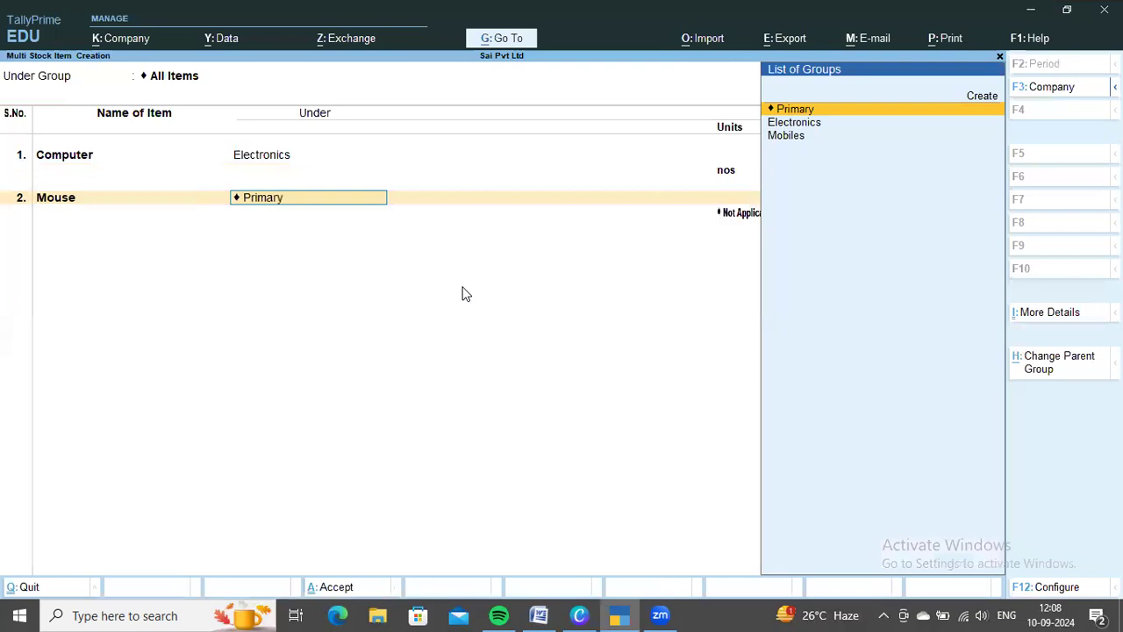
{"action": "key", "text": "Down"}
{"action": "key", "text": "Return"}
{"action": "key", "text": "Down"}
{"action": "key", "text": "Return"}
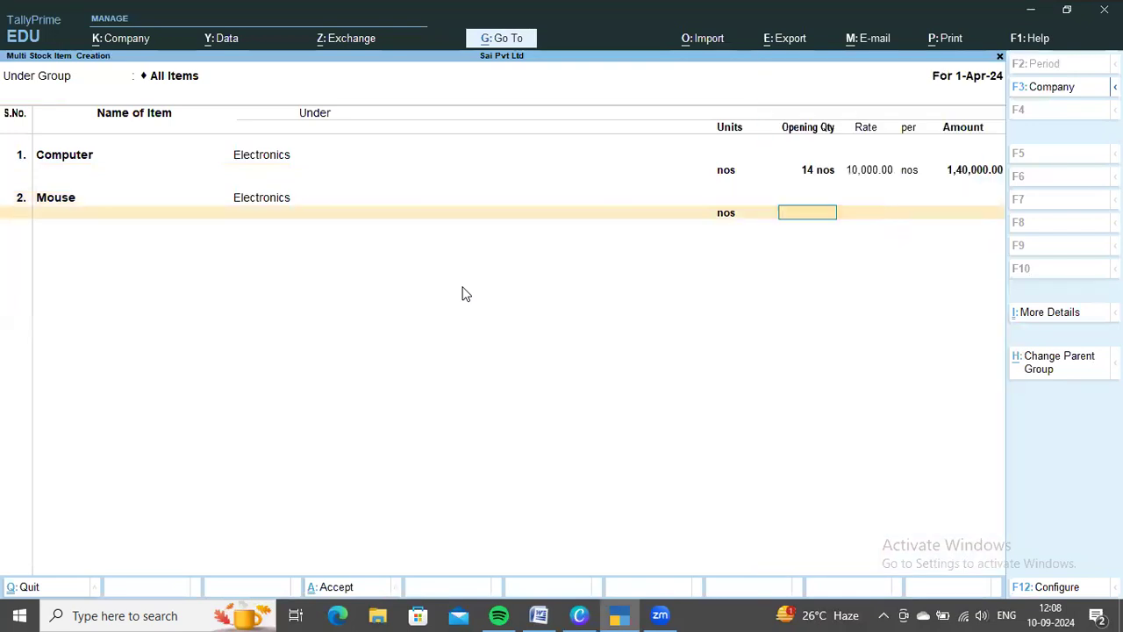
Check the Mouse stock in the Word document and enter its opening quantity of 100 nos at a rate of 60
{"action": "key", "text": "alt+Tab"}
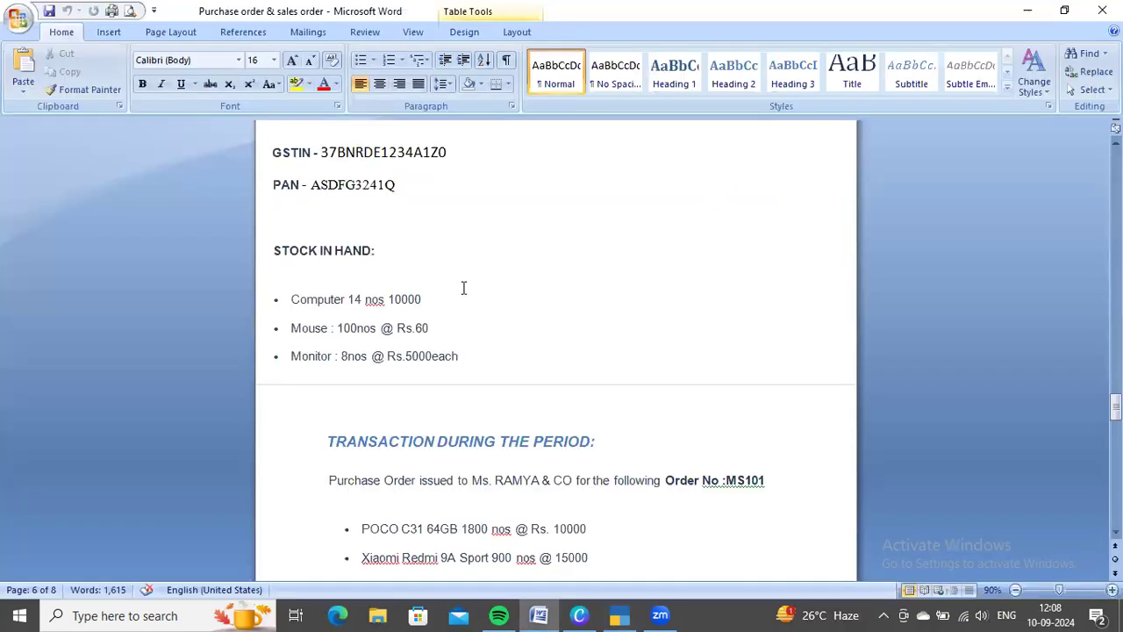
{"action": "key", "text": "alt+Tab"}
{"action": "type", "text": "100"}
{"action": "key", "text": "Return"}
{"action": "type", "text": "60"}
{"action": "key", "text": "Return"}
{"action": "key", "text": "Return"}
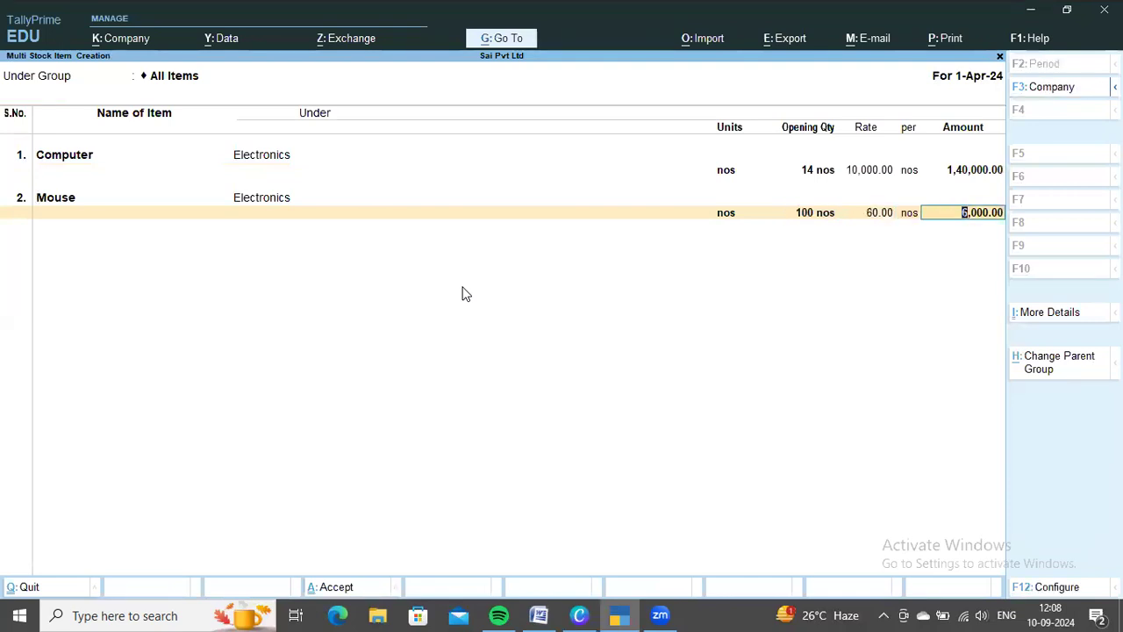
{"action": "key", "text": "Return"}
Look up the third stock item in the Word document and add Monitor under Electronics with unit nos in TallyPrime
{"action": "key", "text": "alt+Tab"}
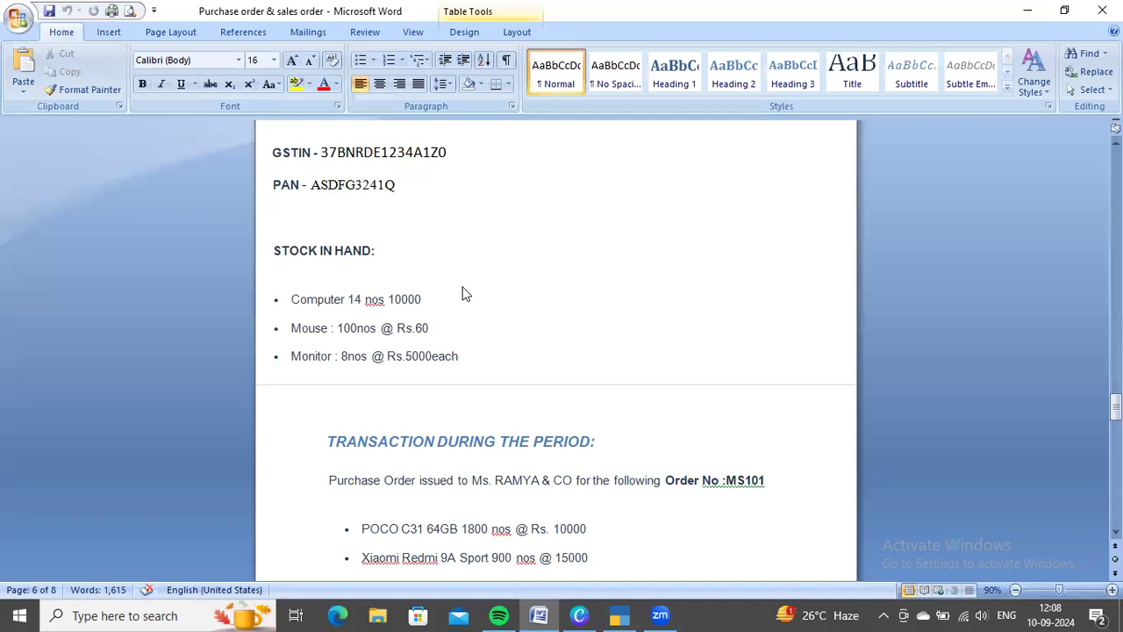
{"action": "key", "text": "alt+Tab"}
{"action": "type", "text": "Monitor"}
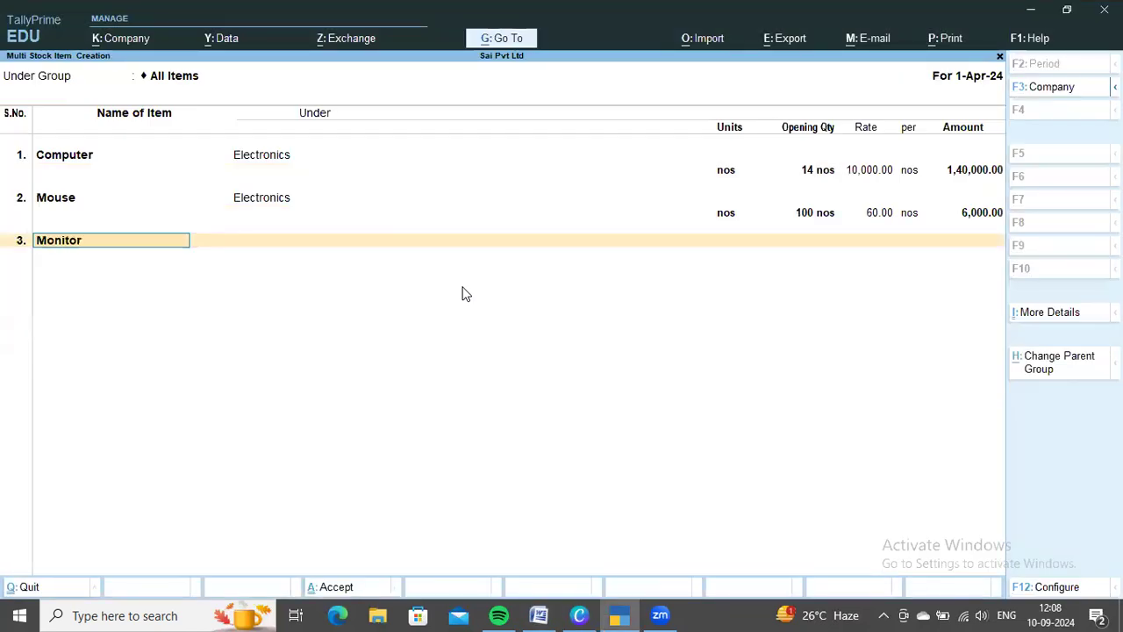
{"action": "key", "text": "Return"}
{"action": "key", "text": "Down"}
{"action": "key", "text": "Return"}
{"action": "key", "text": "Down"}
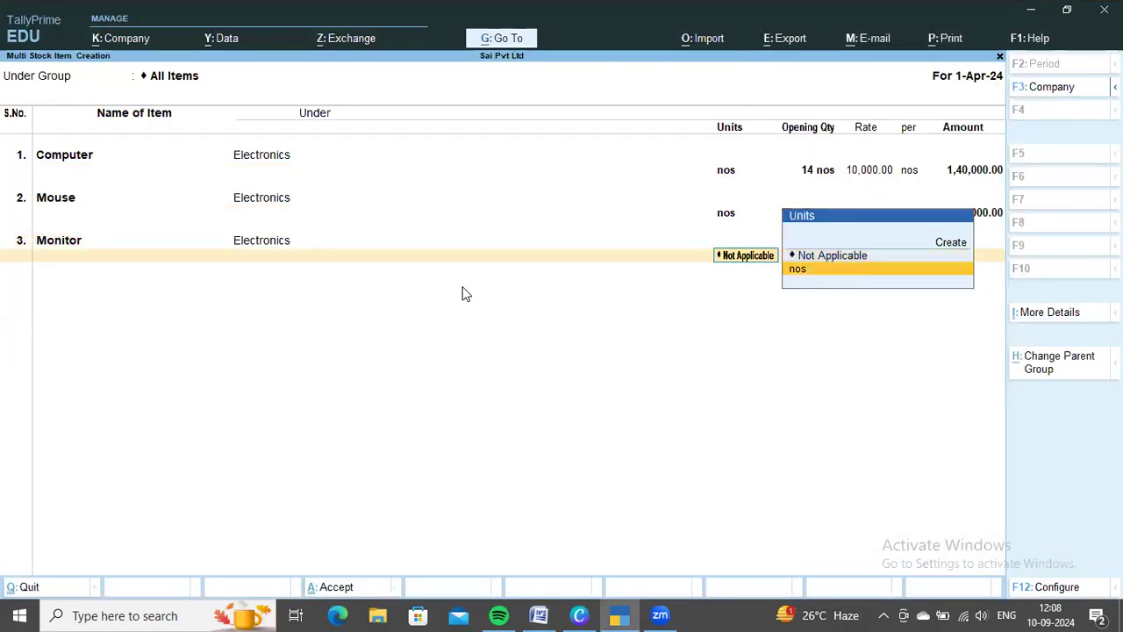
{"action": "key", "text": "Return"}
Check the Monitor stock in the Word document and enter its opening quantity of 8 nos at a rate of 5,000
{"action": "key", "text": "alt+Tab"}
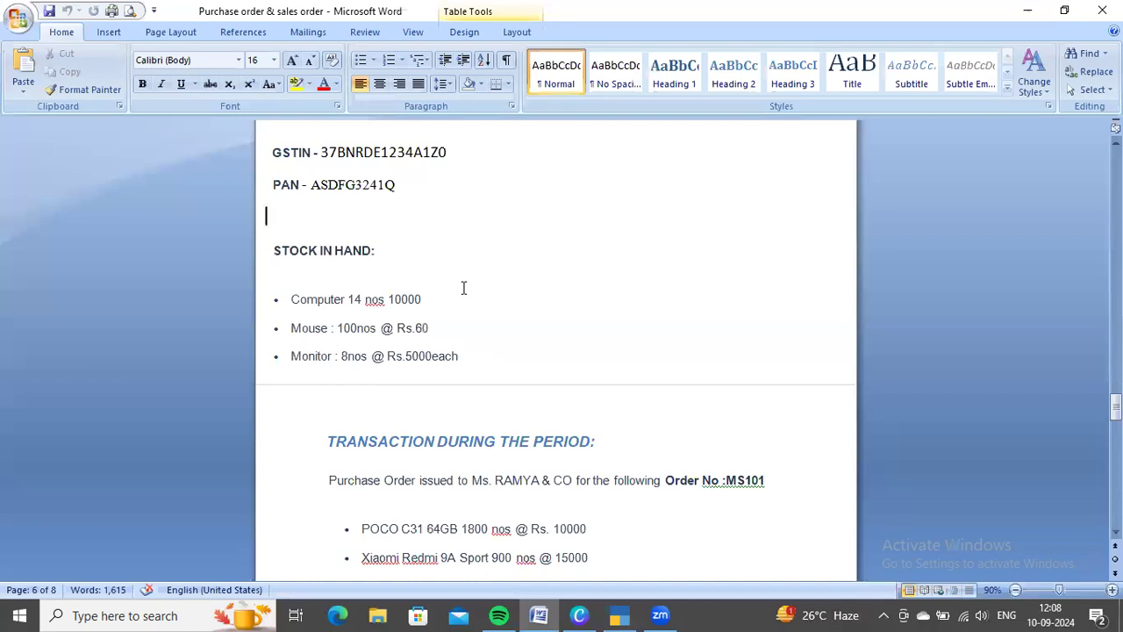
{"action": "key", "text": "alt+Tab"}
{"action": "type", "text": "8"}
{"action": "key", "text": "Return"}
{"action": "type", "text": "5"}
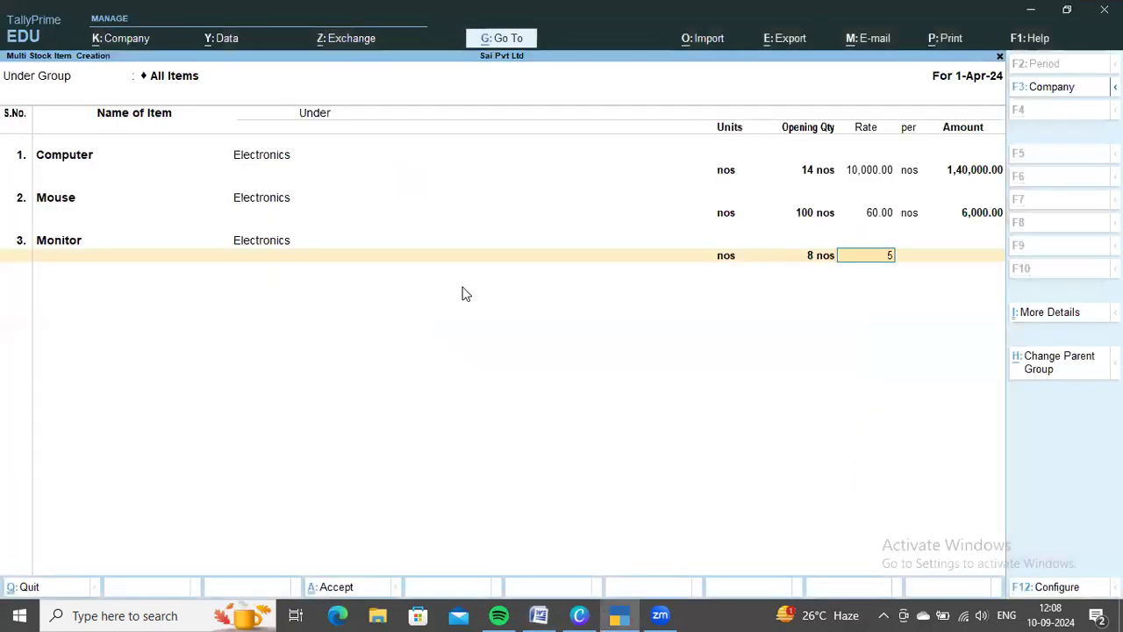
{"action": "type", "text": ",000"}
{"action": "key", "text": "Return"}
{"action": "key", "text": "Return"}
{"action": "key", "text": "Return"}
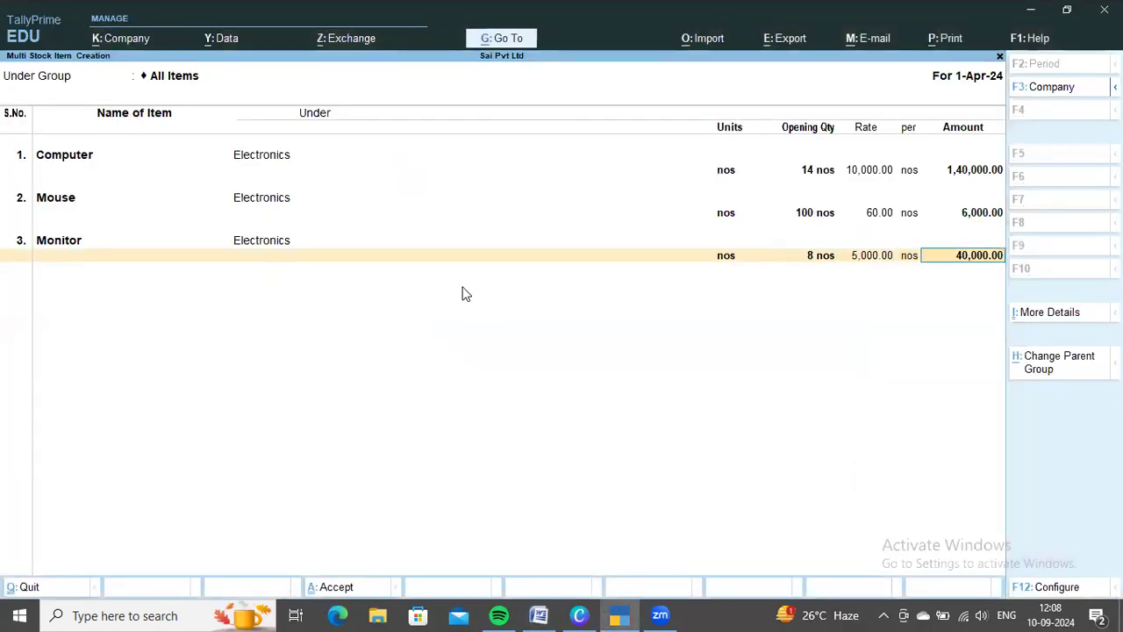
Look up the first purchase order item in the Word document and enter Poco C31 64GB as the fourth stock item name in TallyPrime
{"action": "key", "text": "alt+Tab"}
{"action": "scroll", "coordinate": [557, 338], "scroll_direction": "down", "scroll_amount": 1}
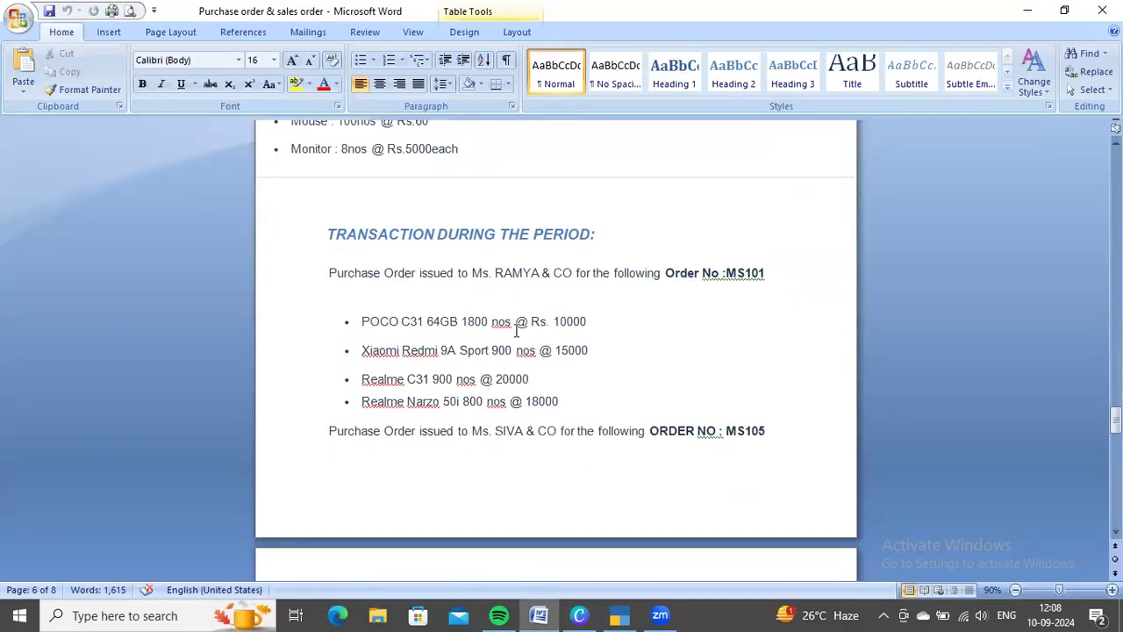
{"action": "key", "text": "alt+Tab"}
{"action": "type", "text": "Po"}
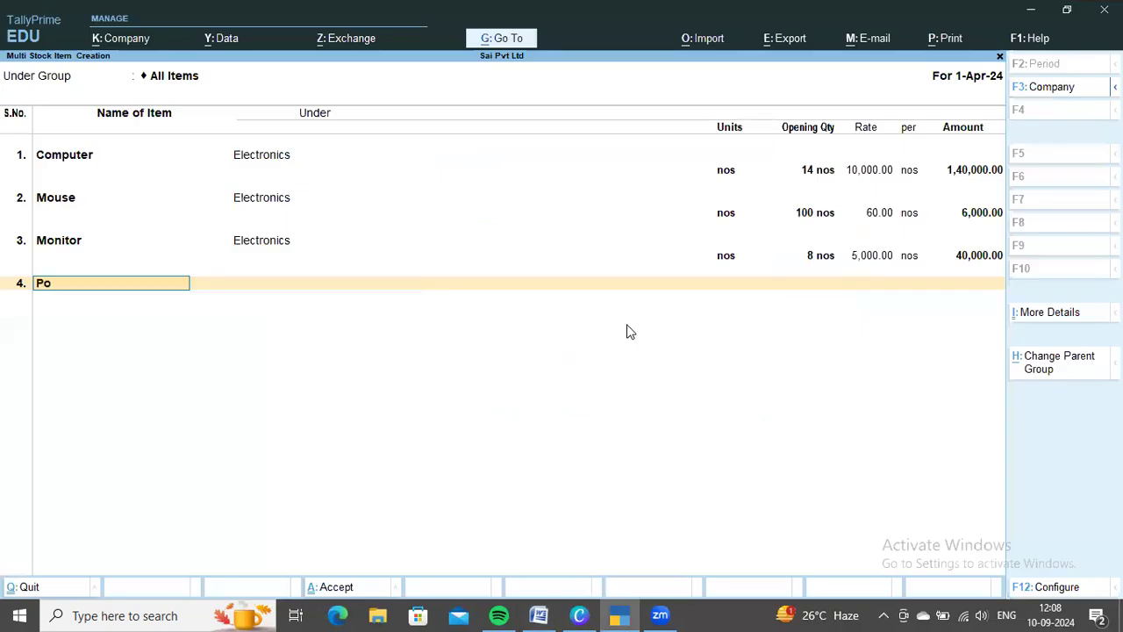
{"action": "type", "text": "co C31 64GB"}
{"action": "key", "text": "Return"}
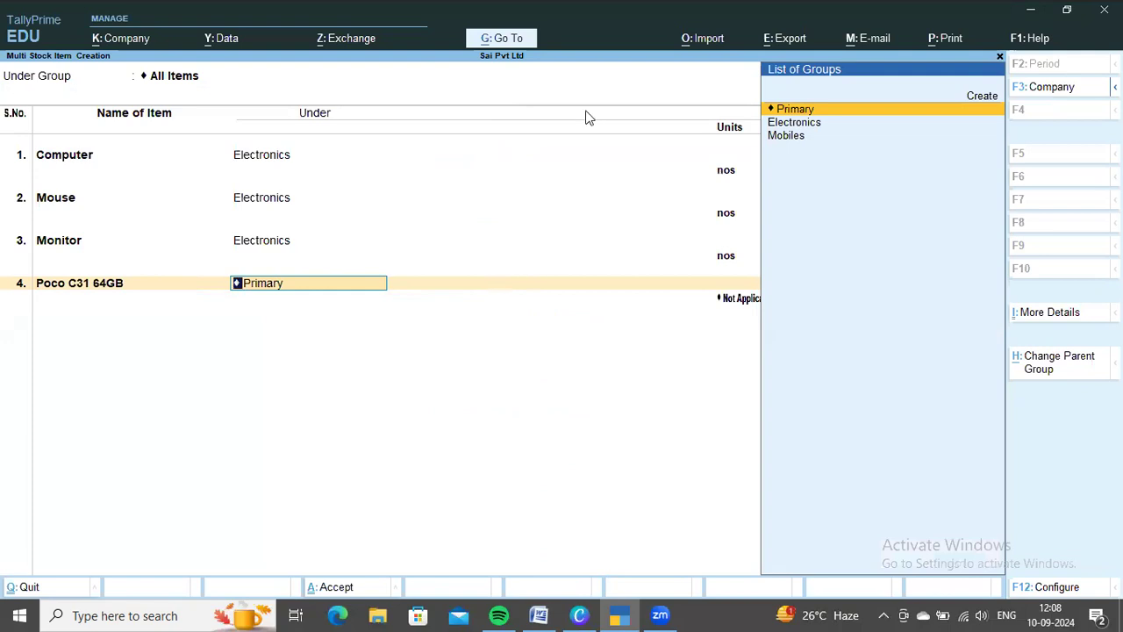
Configure the multi stock item creation to show stock category details, without skipping the category or opening quantity columns
{"action": "key", "text": "F12"}
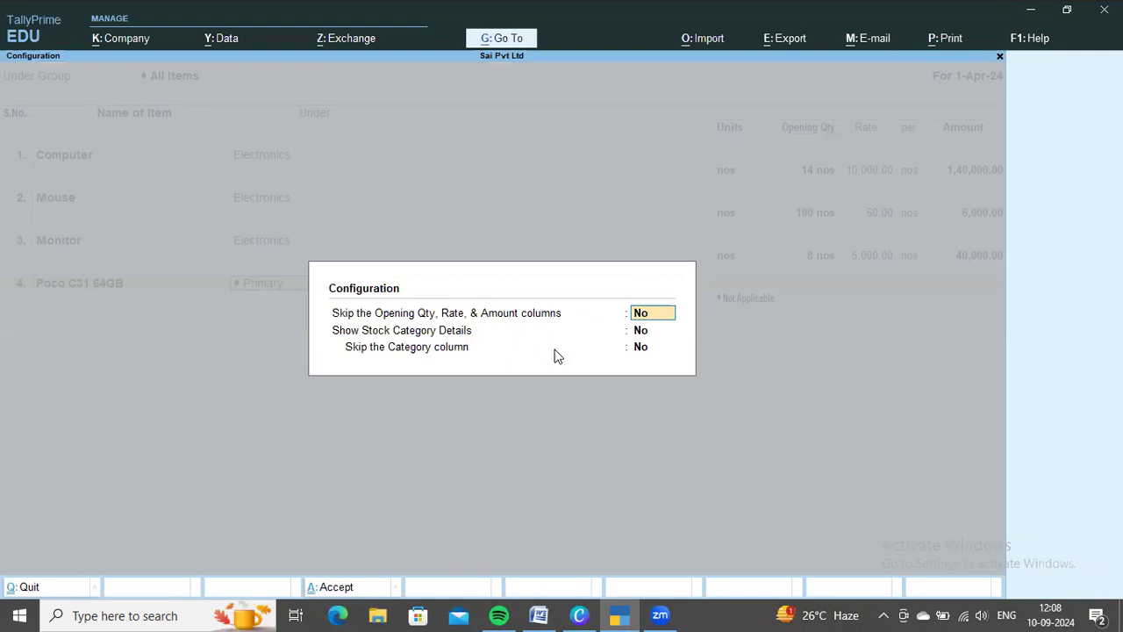
{"action": "key", "text": "Return"}
{"action": "type", "text": "y"}
{"action": "key", "text": "Return"}
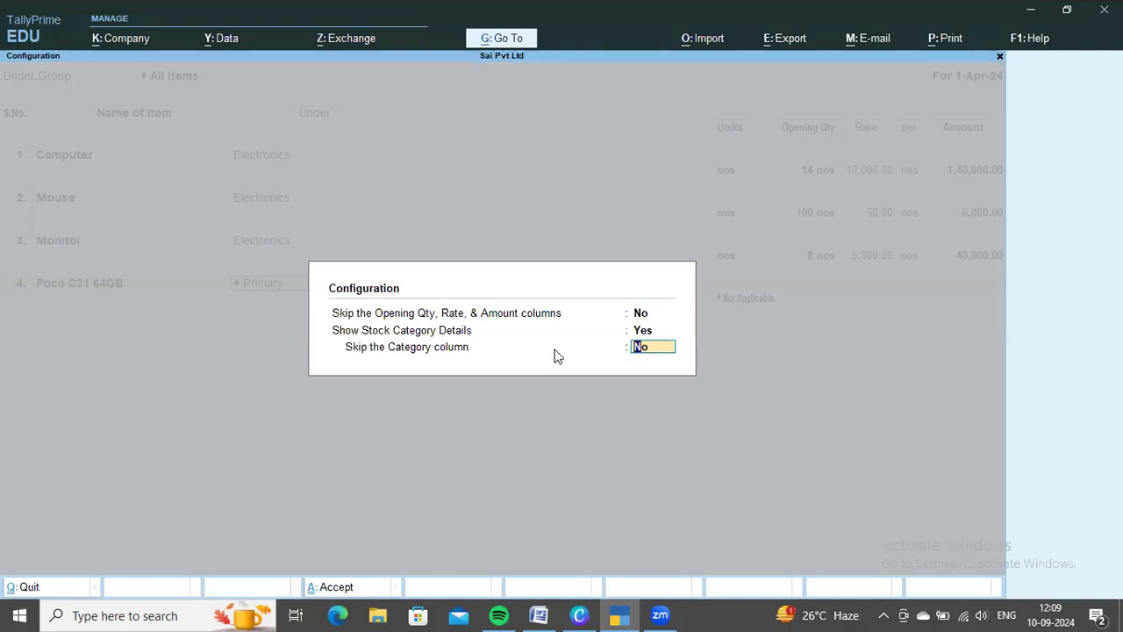
{"action": "key", "text": "Return"}
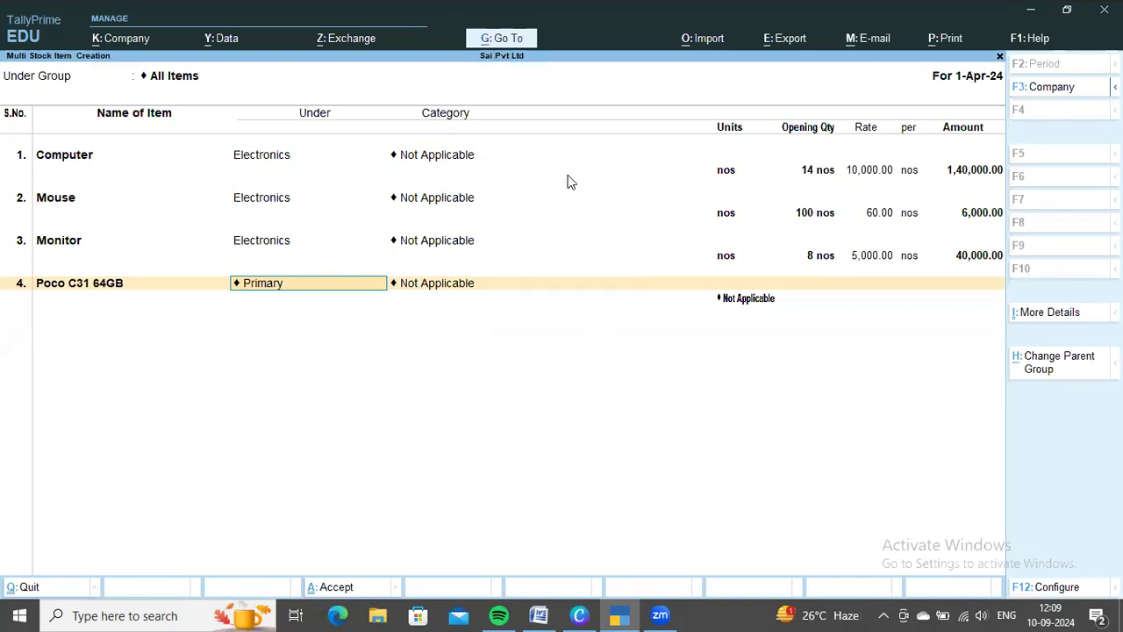
Place Poco C31 64GB under Mobiles with category C31 64GB and unit nos, leaving its opening quantity blank
{"action": "key", "text": "BackSpace"}
{"action": "key", "text": "Up"}
{"action": "key", "text": "Up"}
{"action": "key", "text": "Return"}
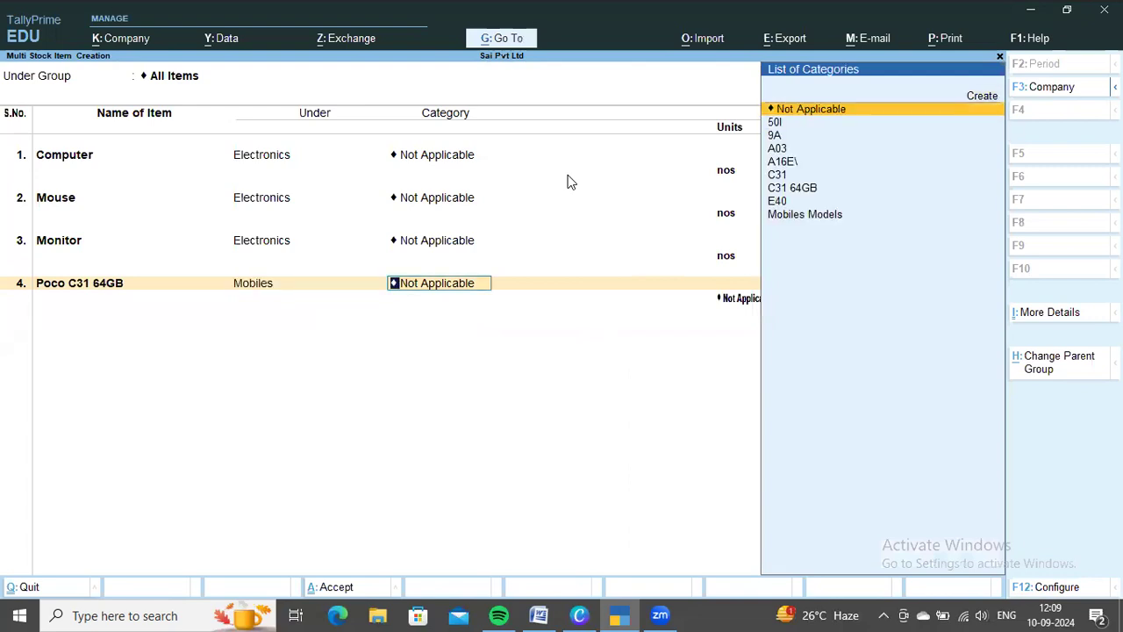
{"action": "key", "text": "Down"}
{"action": "key", "text": "Down"}
{"action": "key", "text": "Down"}
{"action": "key", "text": "Down"}
{"action": "key", "text": "Down"}
{"action": "key", "text": "Down"}
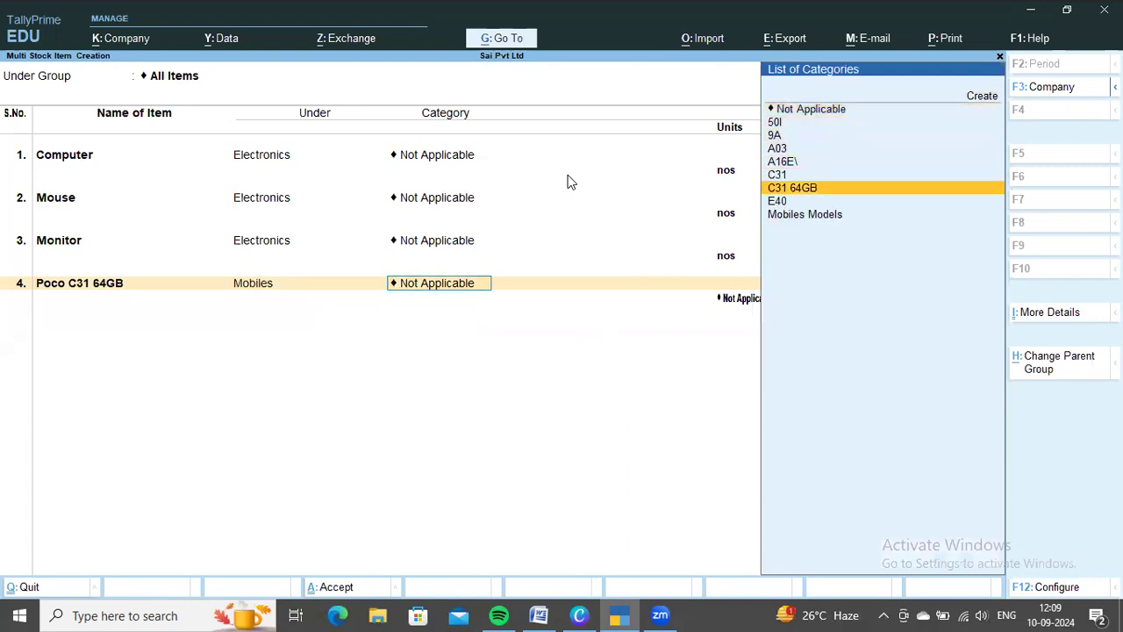
{"action": "key", "text": "Return"}
{"action": "key", "text": "Down"}
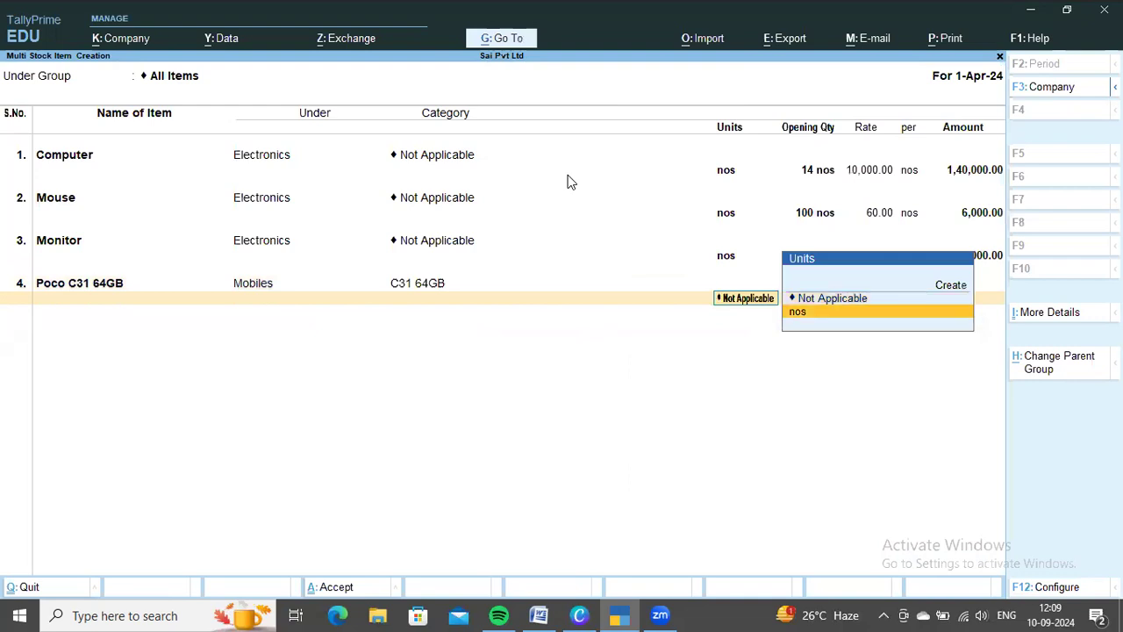
{"action": "key", "text": "Return"}
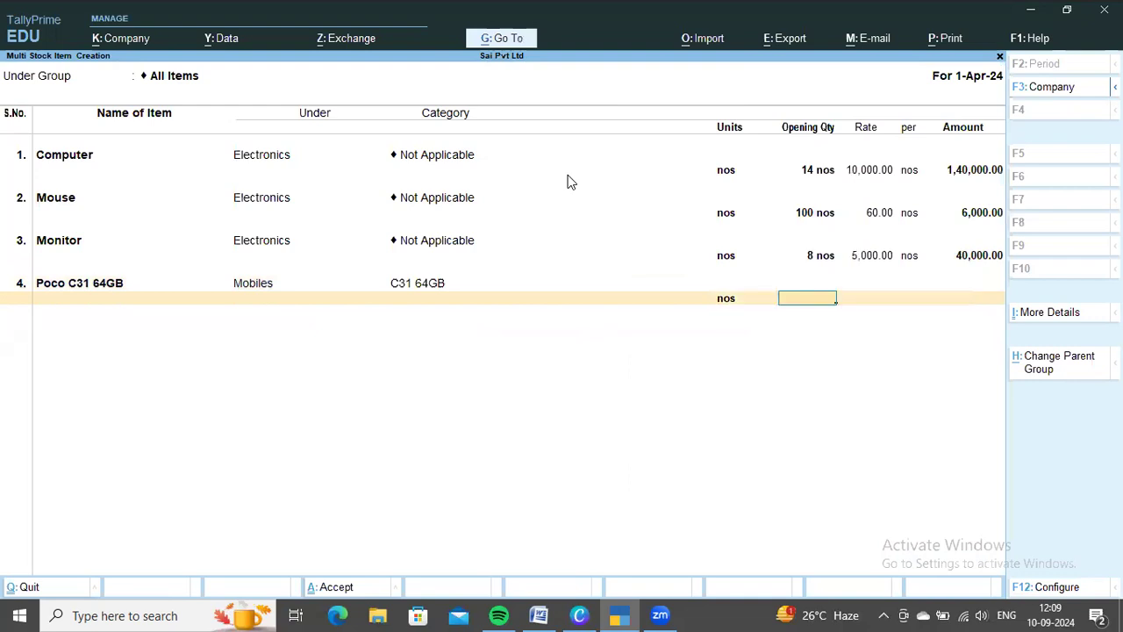
{"action": "key", "text": "Return"}
Look up the second purchase order item in the Word document and add Xiaomi Redmi 9A under Mobiles in TallyPrime
{"action": "key", "text": "alt+Tab"}
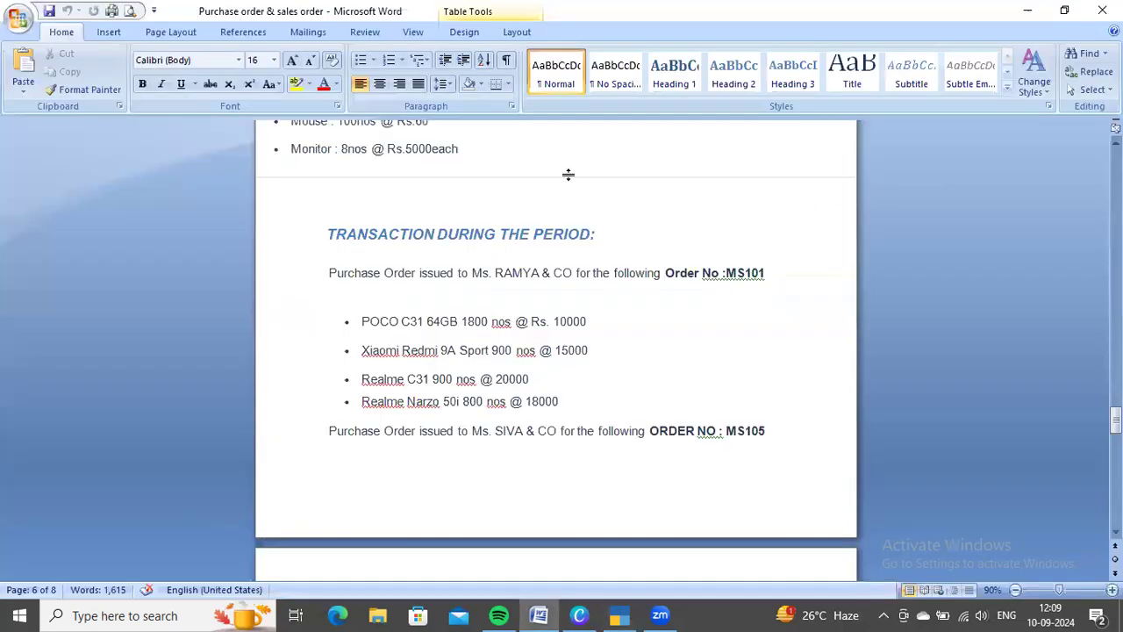
{"action": "key", "text": "alt+Tab"}
{"action": "type", "text": "Xia"}
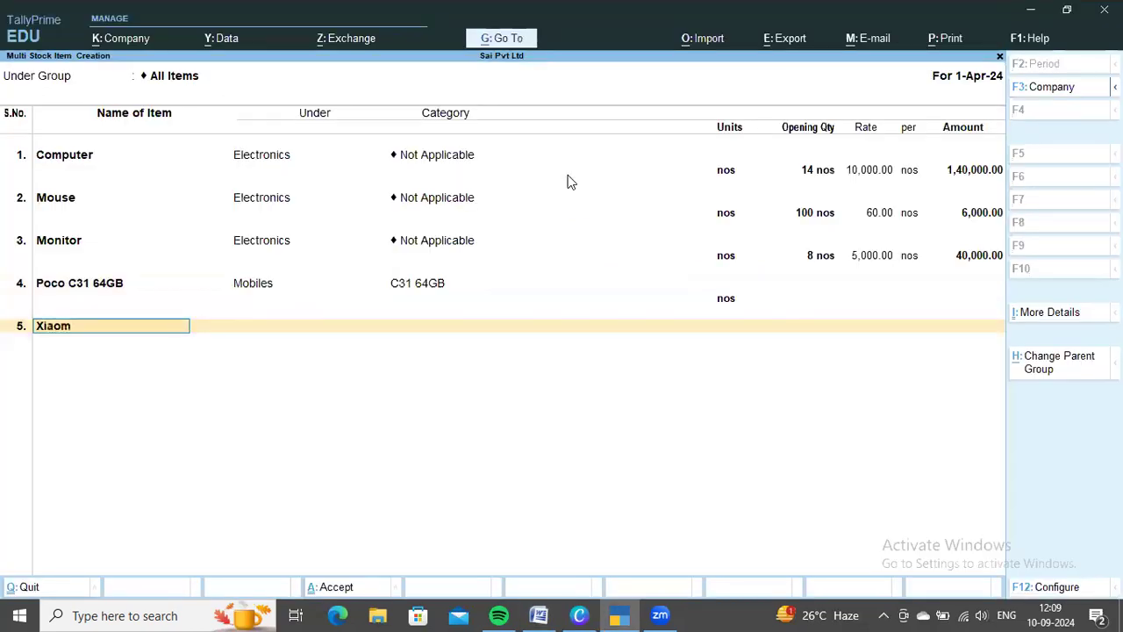
{"action": "type", "text": "omi Redm"}
{"action": "key", "text": "alt+Tab"}
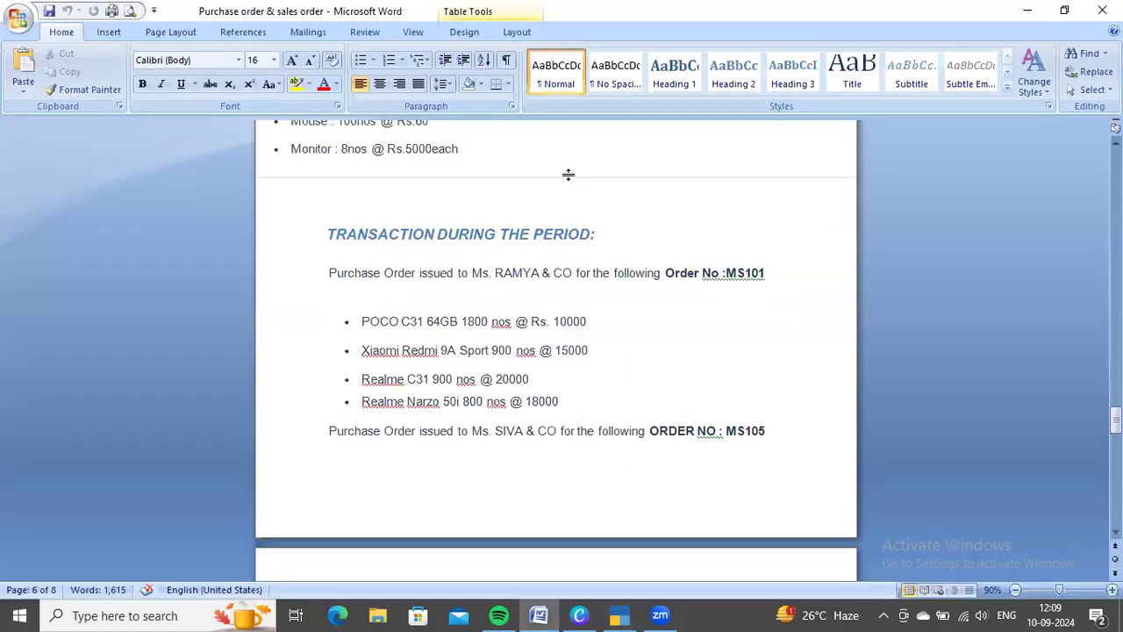
{"action": "key", "text": "alt+Tab"}
{"action": "key", "text": "Return"}
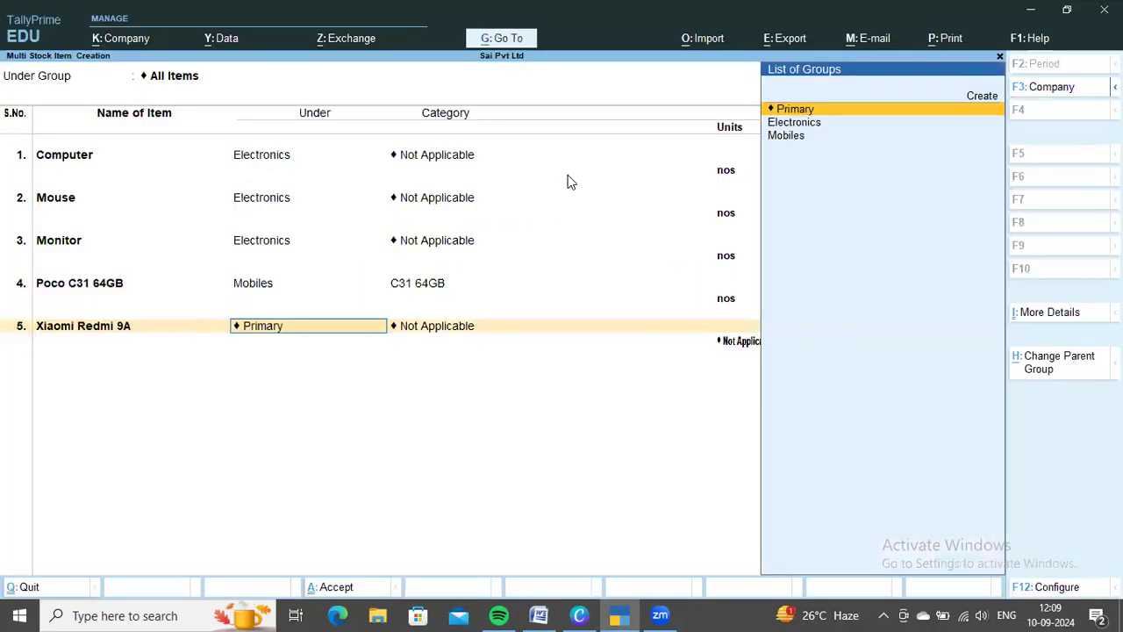
{"action": "key", "text": "Down"}
{"action": "key", "text": "Down"}
{"action": "key", "text": "Return"}
Assign category 9A and unit nos to Xiaomi Redmi 9A, leaving its opening quantity blank
{"action": "key", "text": "Down"}
{"action": "key", "text": "Down"}
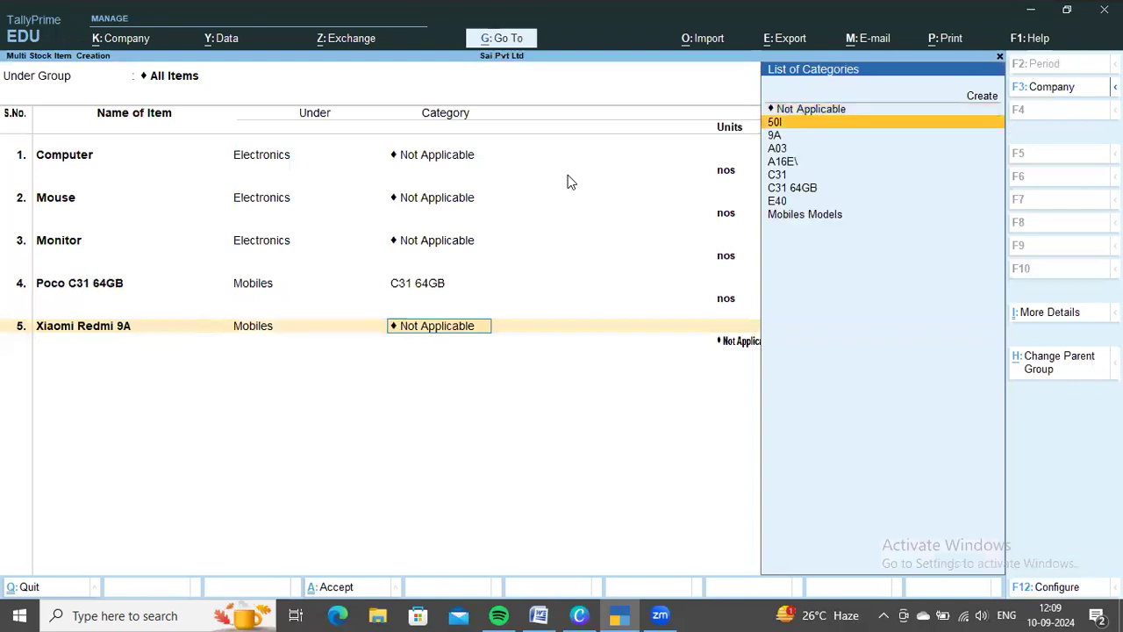
{"action": "key", "text": "Return"}
{"action": "key", "text": "Down"}
{"action": "key", "text": "Return"}
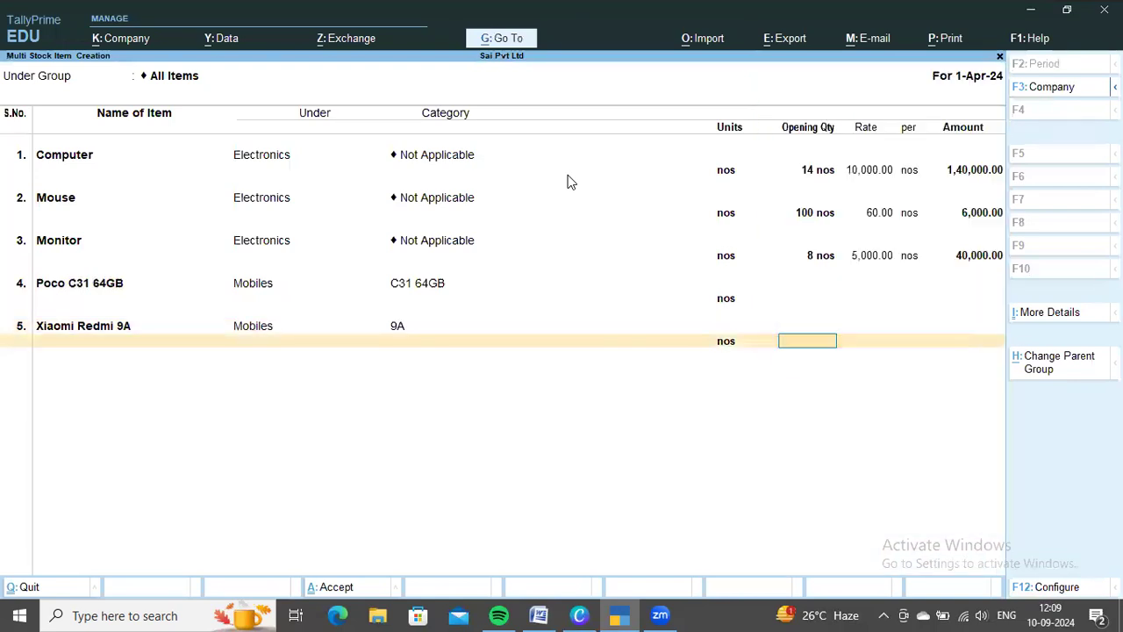
{"action": "key", "text": "Return"}
Look up the third purchase order item in the Word document and add Reamle C31 under Mobiles in TallyPrime
{"action": "key", "text": "alt+Tab"}
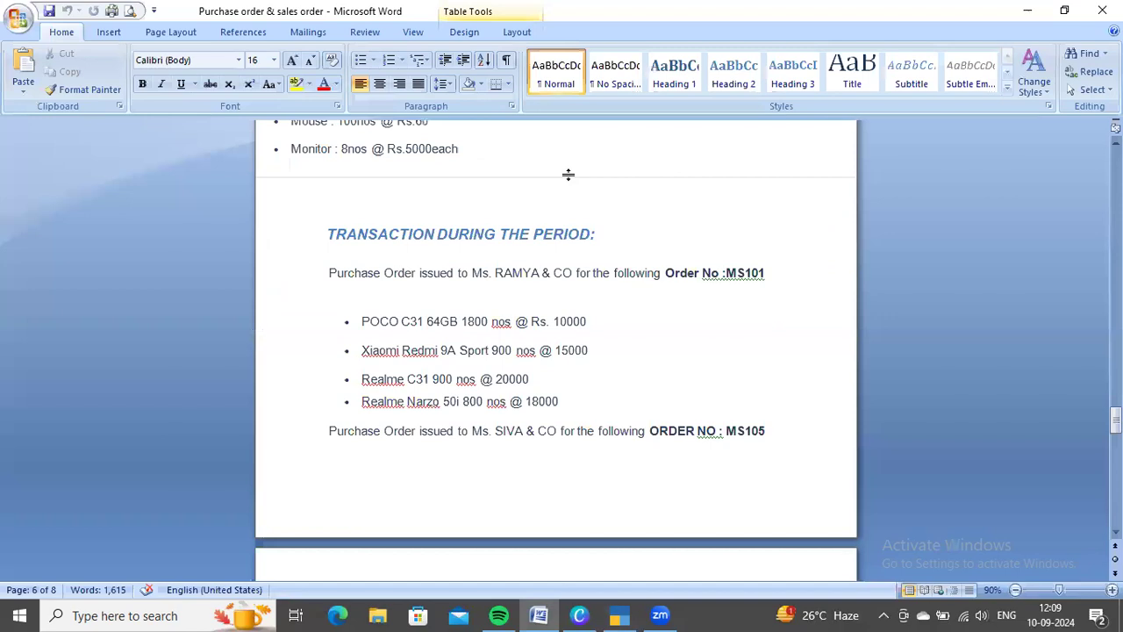
{"action": "key", "text": "alt+Tab"}
{"action": "type", "text": "Reamle"}
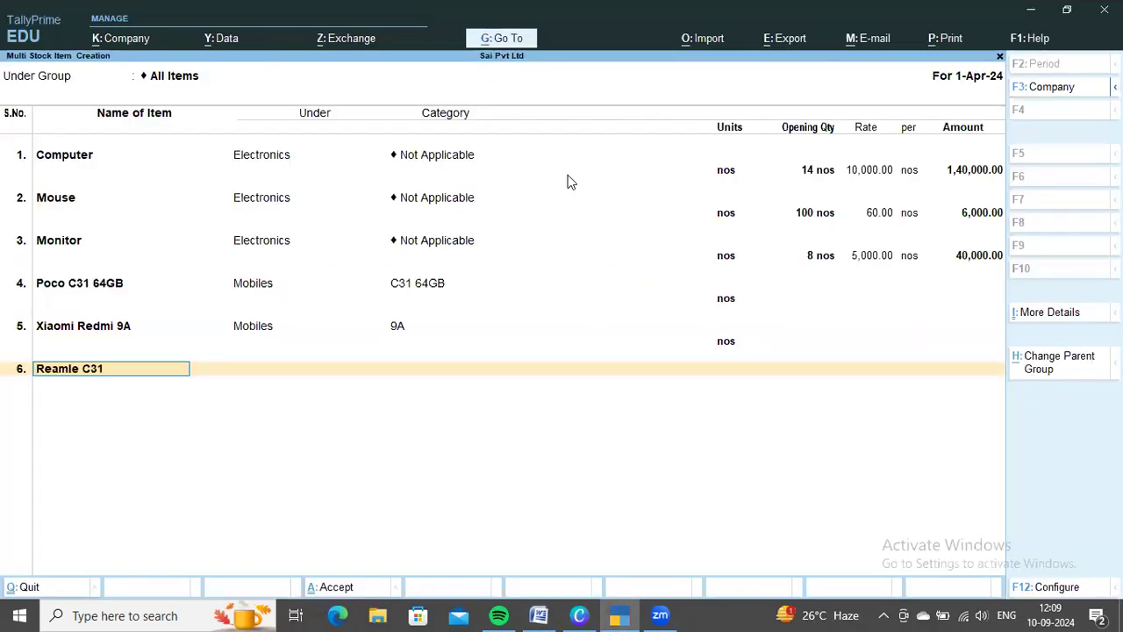
{"action": "key", "text": "Return"}
{"action": "key", "text": "Down"}
Assign category C31 and unit nos to Reamle C31, leaving its opening quantity blank
{"action": "key", "text": "Down"}
{"action": "key", "text": "Return"}
{"action": "key", "text": "Down"}
{"action": "key", "text": "Down"}
{"action": "key", "text": "Down"}
{"action": "key", "text": "Down"}
{"action": "key", "text": "Down"}
{"action": "key", "text": "Down"}
{"action": "key", "text": "Up"}
{"action": "key", "text": "Return"}
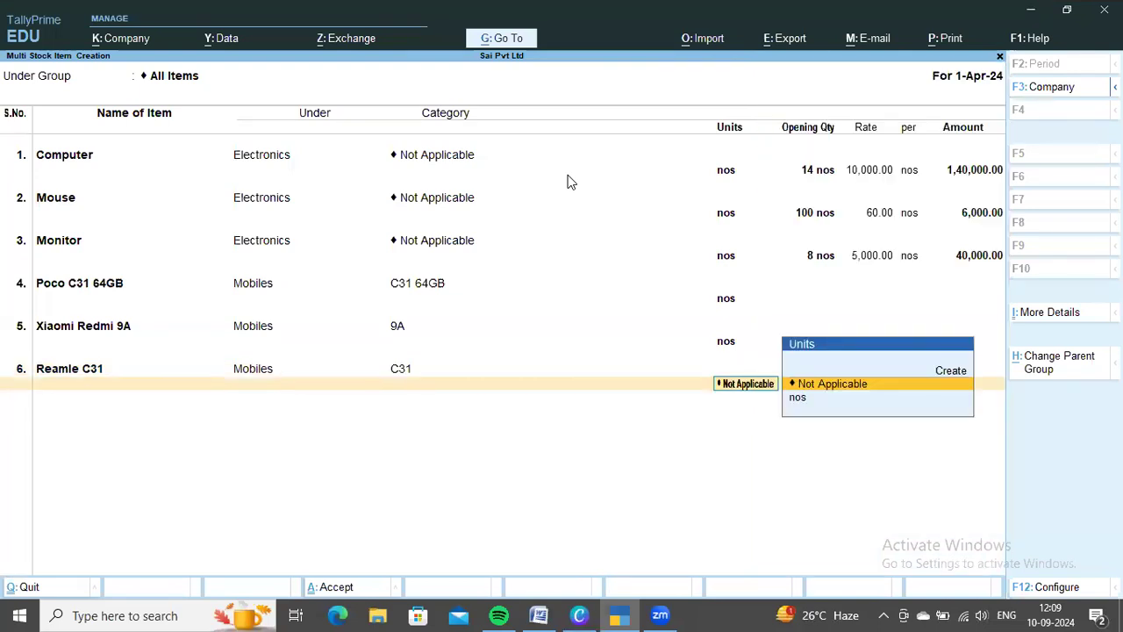
{"action": "key", "text": "Down"}
{"action": "key", "text": "Return"}
{"action": "key", "text": "Return"}
Look up the fourth purchase order item in the Word document and add Realme Narzo under Mobiles in TallyPrime
{"action": "key", "text": "alt+Tab"}
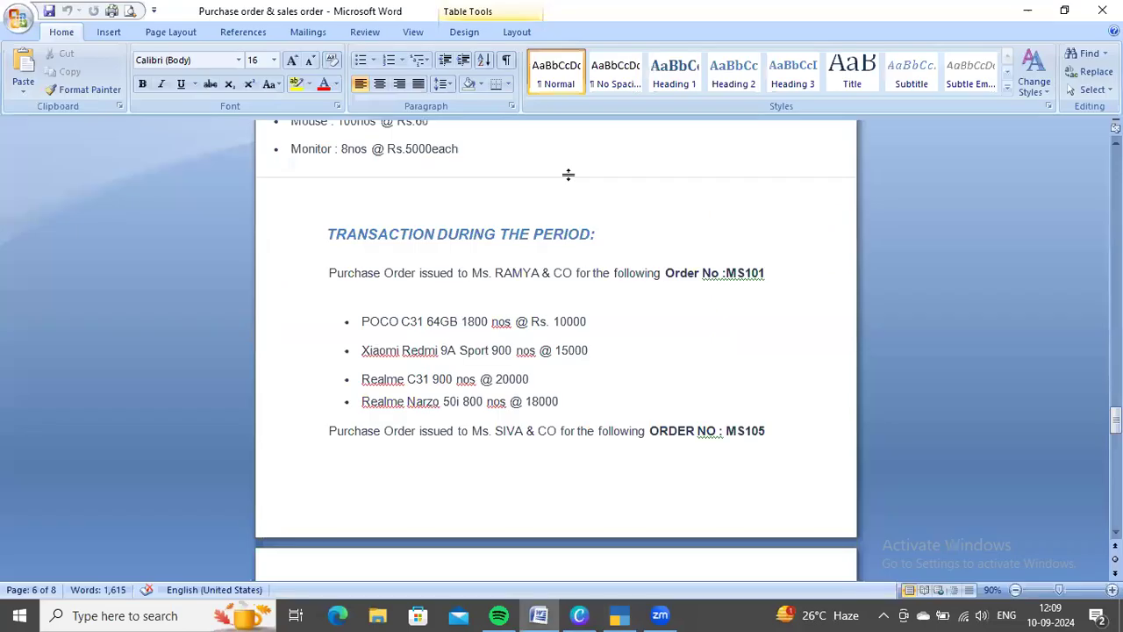
{"action": "key", "text": "alt+Tab"}
{"action": "type", "text": "Realme Narzi"}
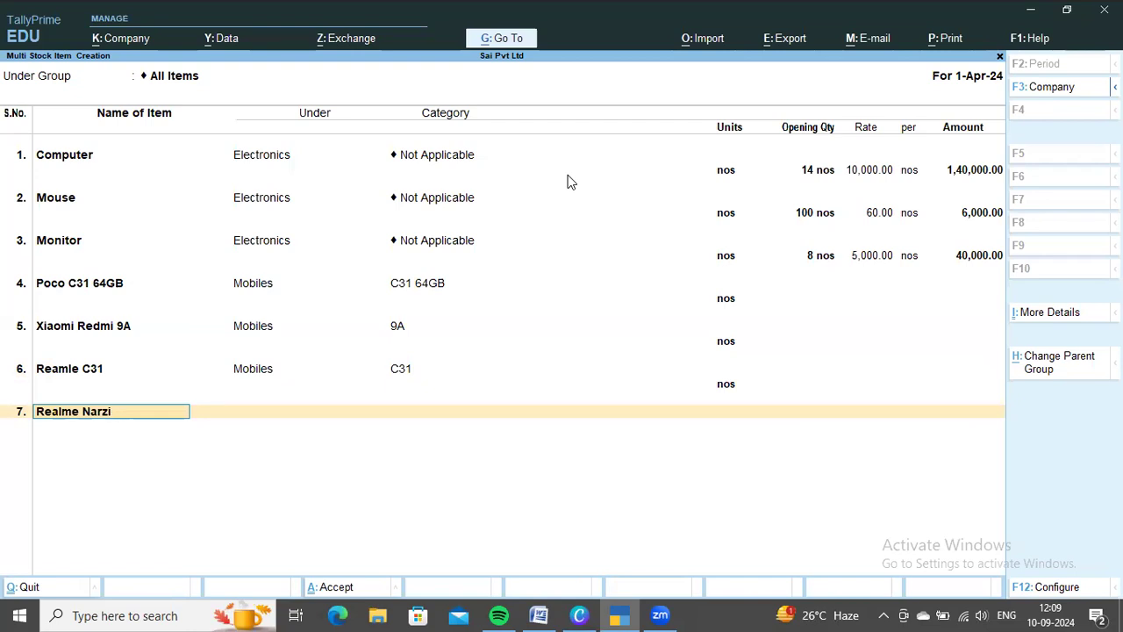
{"action": "key", "text": "Return"}
{"action": "key", "text": "Down"}
Check the Narzo model in the Word document and assign category 50I and unit nos to Realme Narzo, leaving its opening quantity blank
{"action": "key", "text": "Down"}
{"action": "key", "text": "Return"}
{"action": "key", "text": "Down"}
{"action": "key", "text": "Down"}
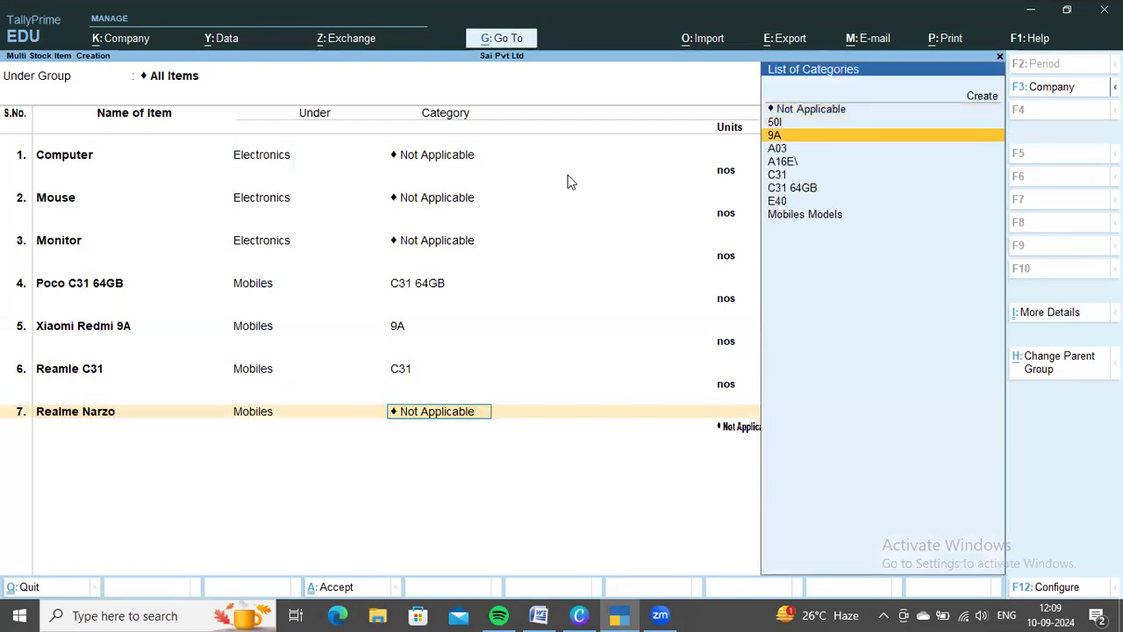
{"action": "key", "text": "alt+Tab"}
{"action": "key", "text": "alt+Tab"}
{"action": "key", "text": "Down"}
{"action": "key", "text": "Down"}
{"action": "key", "text": "Down"}
{"action": "key", "text": "Up"}
{"action": "key", "text": "Up"}
{"action": "key", "text": "Up"}
{"action": "key", "text": "Up"}
{"action": "key", "text": "Return"}
{"action": "key", "text": "Down"}
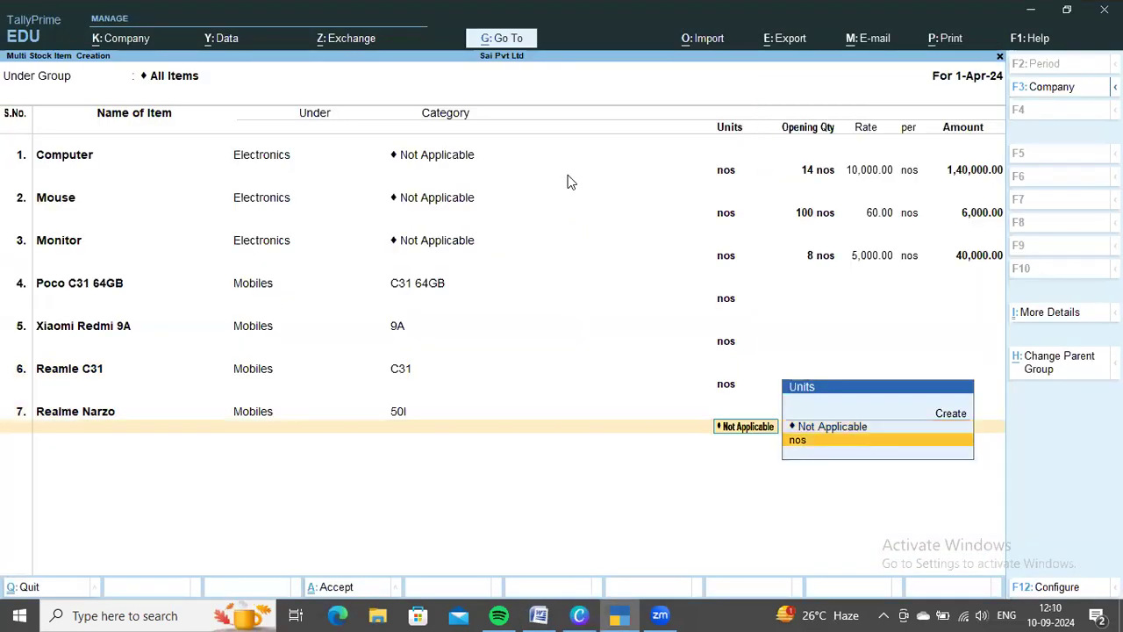
{"action": "key", "text": "Return"}
{"action": "key", "text": "Return"}
Look up the first item of order MS105 in the Word document and add Infinix Smart under Mobiles in TallyPrime
{"action": "key", "text": "alt+Tab"}
{"action": "scroll", "coordinate": [638, 401], "scroll_direction": "down", "scroll_amount": 7}
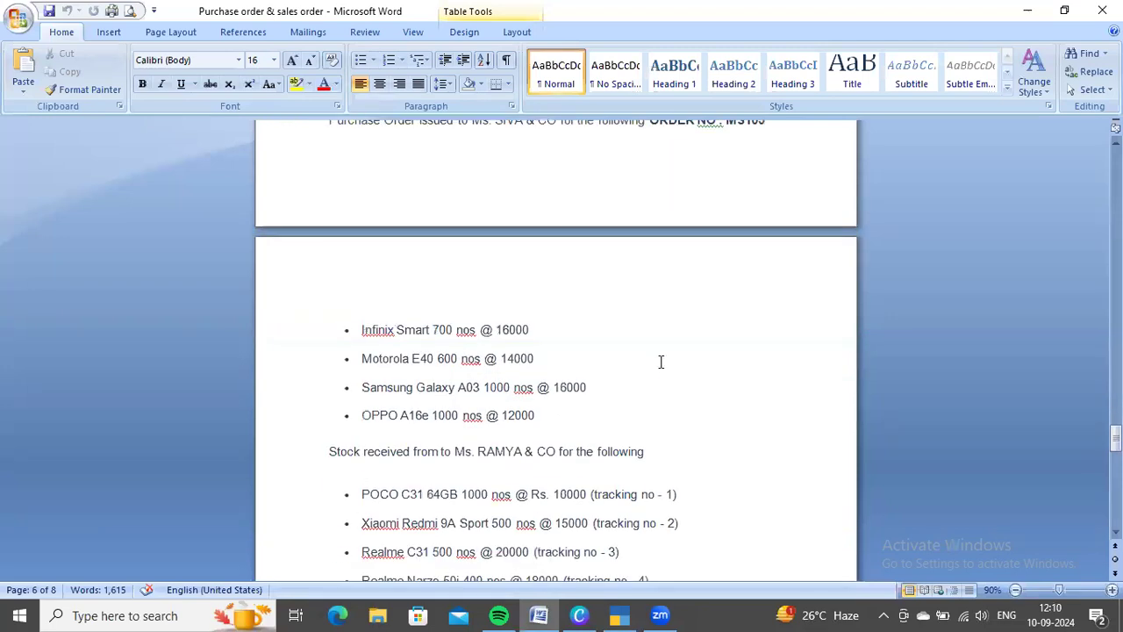
{"action": "key", "text": "alt+Tab"}
{"action": "type", "text": "Infinix Smart"}
{"action": "key", "text": "Return"}
{"action": "key", "text": "Down"}
{"action": "key", "text": "Down"}
{"action": "key", "text": "Return"}
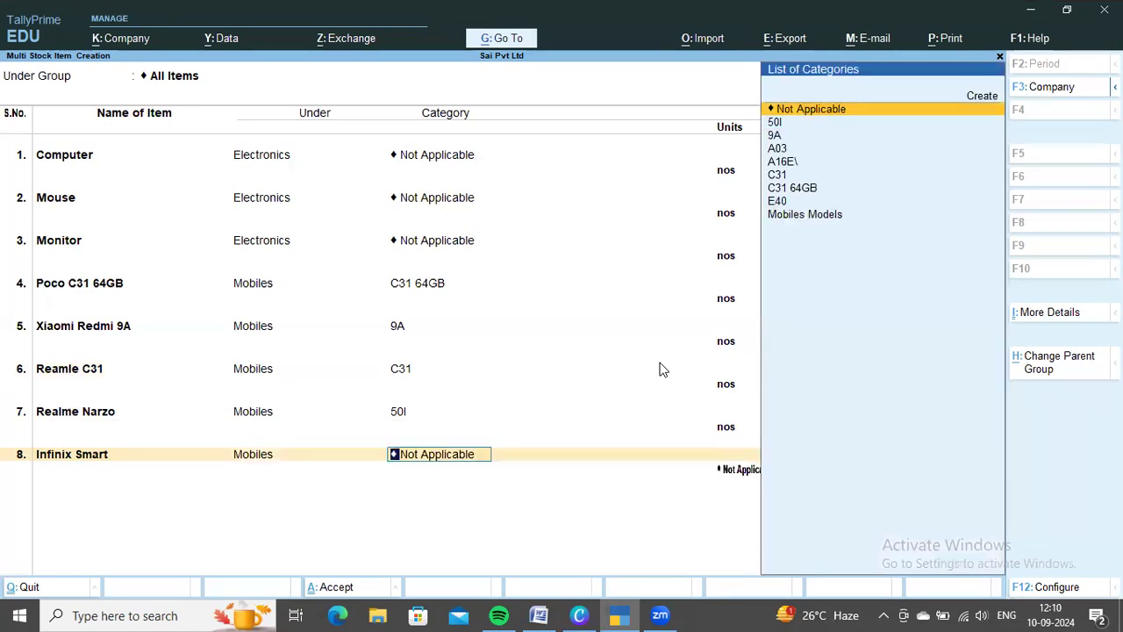
Check the Infinix model in the Word document, keep its category as Not Applicable and set its unit to nos with no opening quantity
{"action": "key", "text": "alt+Tab"}
Look up the second item of order MS105 in the Word document and add Motorola E40 under Mobiles in TallyPrime
{"action": "key", "text": "alt+Tab"}
{"action": "key", "text": "Return"}
{"action": "key", "text": "Down"}
{"action": "key", "text": "Return"}
{"action": "key", "text": "Return"}
{"action": "key", "text": "alt+Tab"}
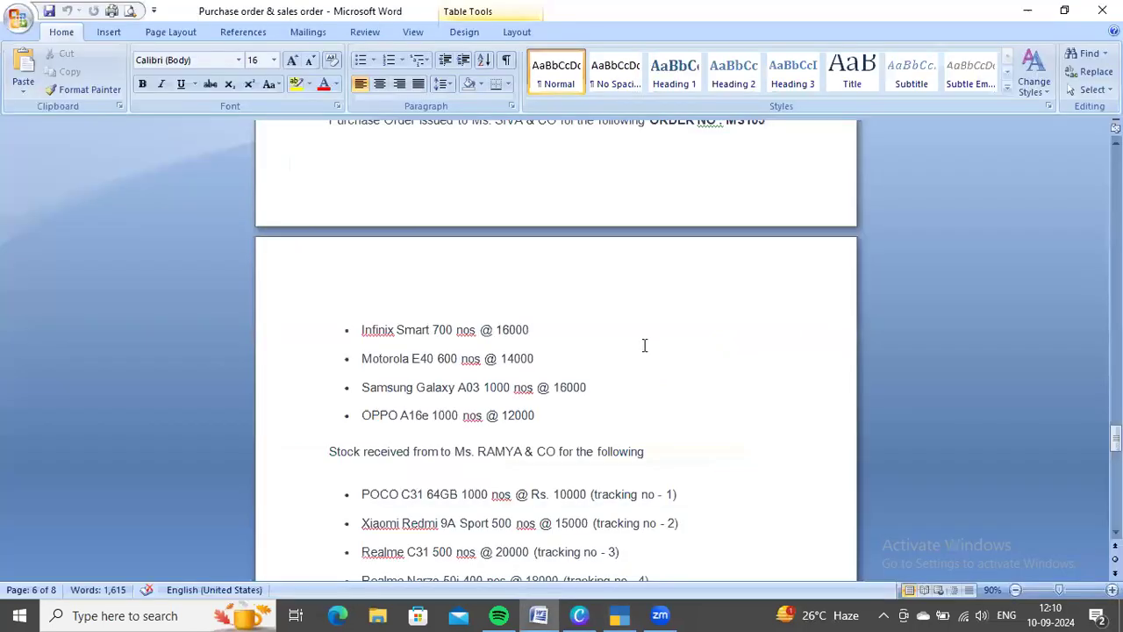
{"action": "scroll", "coordinate": [644, 345], "scroll_direction": "down", "scroll_amount": 1}
{"action": "key", "text": "alt+Tab"}
{"action": "type", "text": "Motorola"}
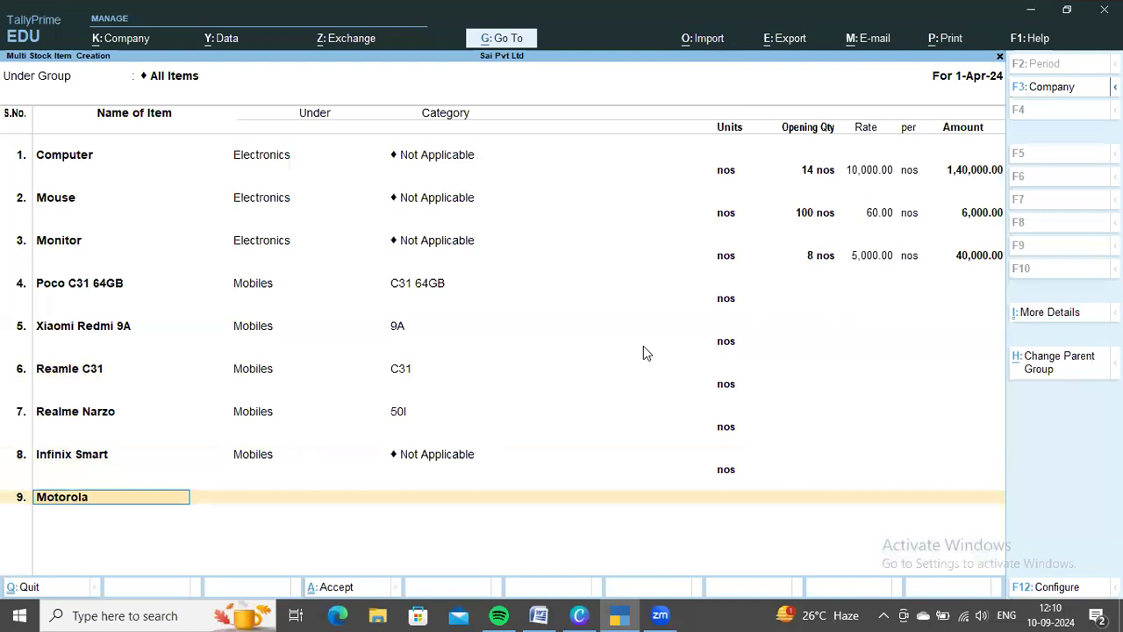
{"action": "type", "text": " E40"}
{"action": "key", "text": "Return"}
{"action": "key", "text": "Down"}
{"action": "key", "text": "Down"}
{"action": "key", "text": "Return"}
Assign category E40 and unit nos to Motorola E40, leaving its opening quantity blank
{"action": "key", "text": "Down"}
{"action": "key", "text": "Down"}
{"action": "key", "text": "Down"}
{"action": "key", "text": "Down"}
{"action": "key", "text": "Down"}
{"action": "key", "text": "Down"}
{"action": "key", "text": "Down"}
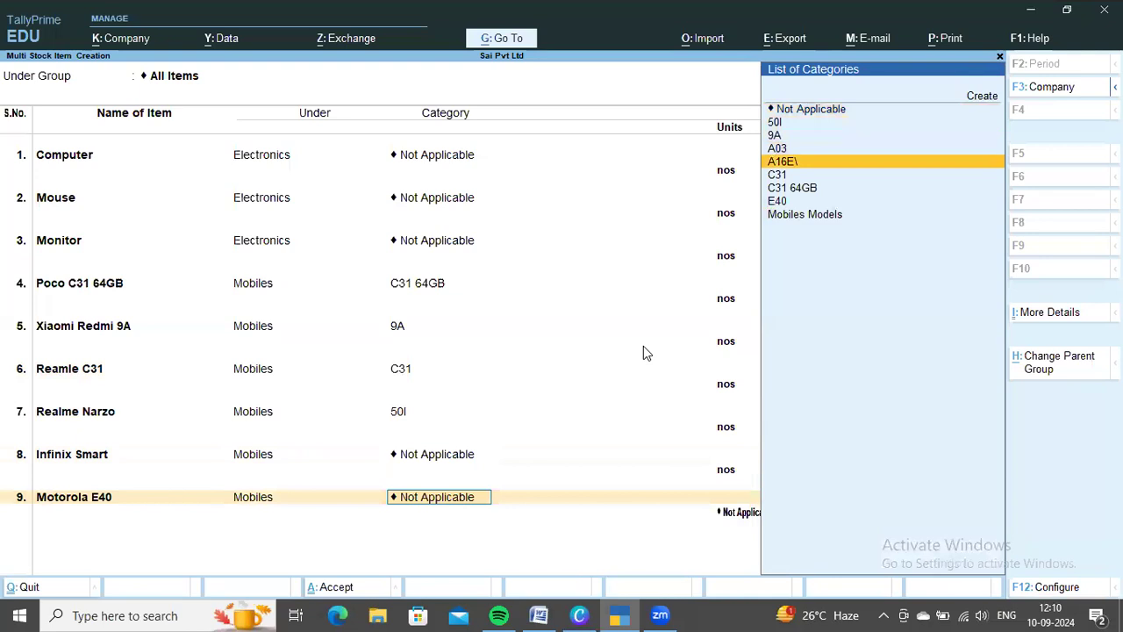
{"action": "key", "text": "Return"}
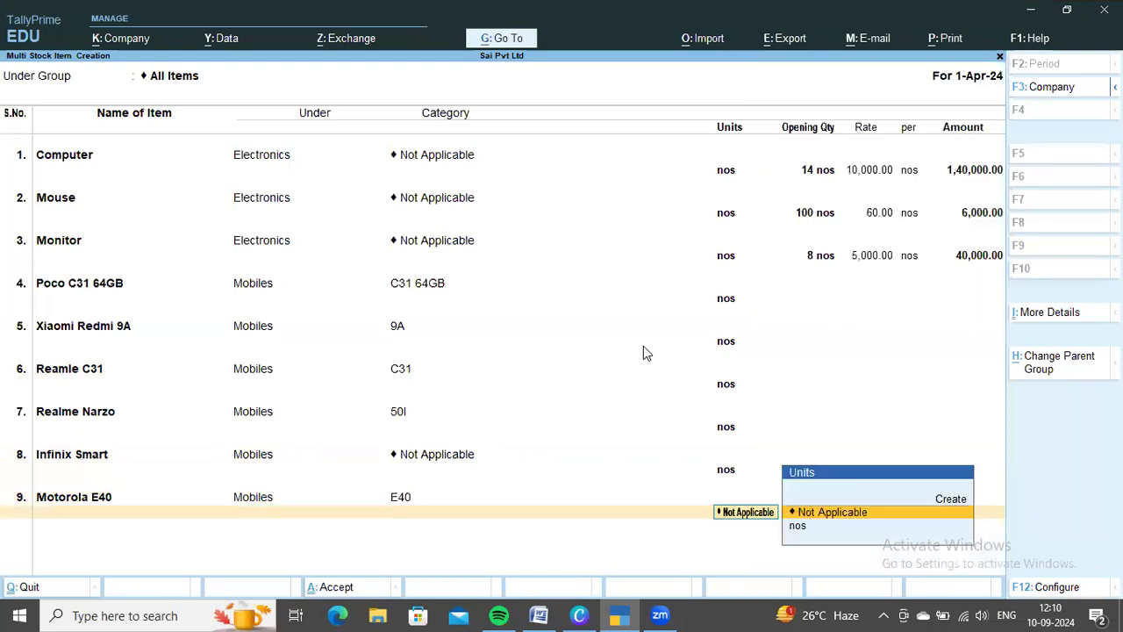
{"action": "key", "text": "Return"}
{"action": "key", "text": "Return"}
Look up the third item of order MS105 in the Word document and add Samsung Galaxy A03 under Mobiles in TallyPrime
{"action": "key", "text": "alt+Tab"}
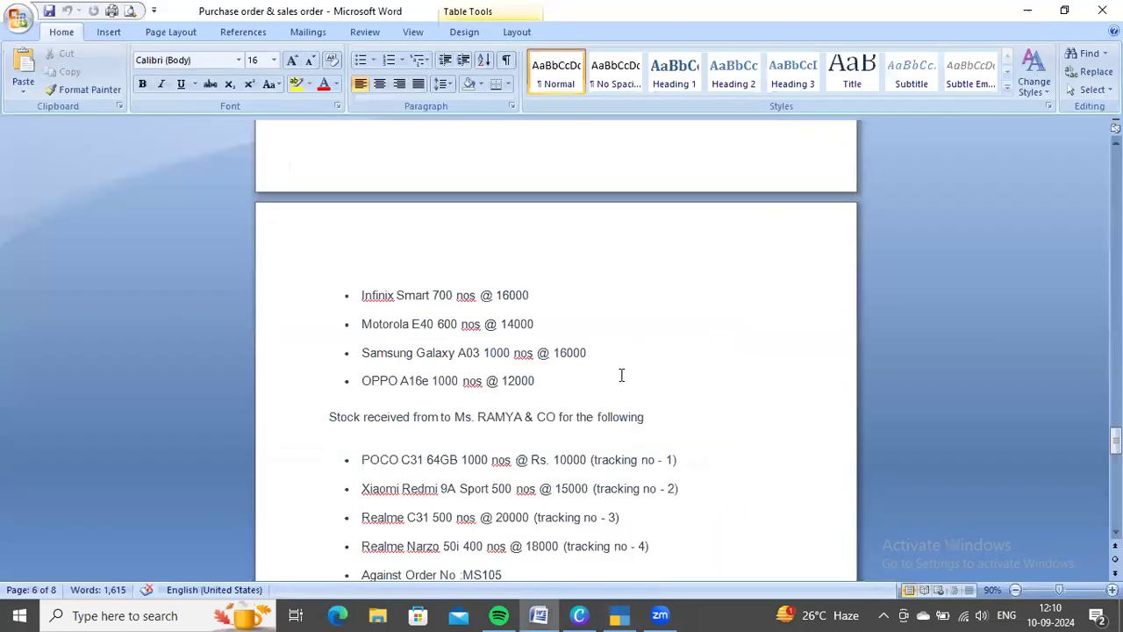
{"action": "type", "text": "Samsung"}
{"action": "type", "text": " Galaxy"}
{"action": "type", "text": " A04"}
{"action": "key", "text": "BackSpace"}
{"action": "type", "text": "3"}
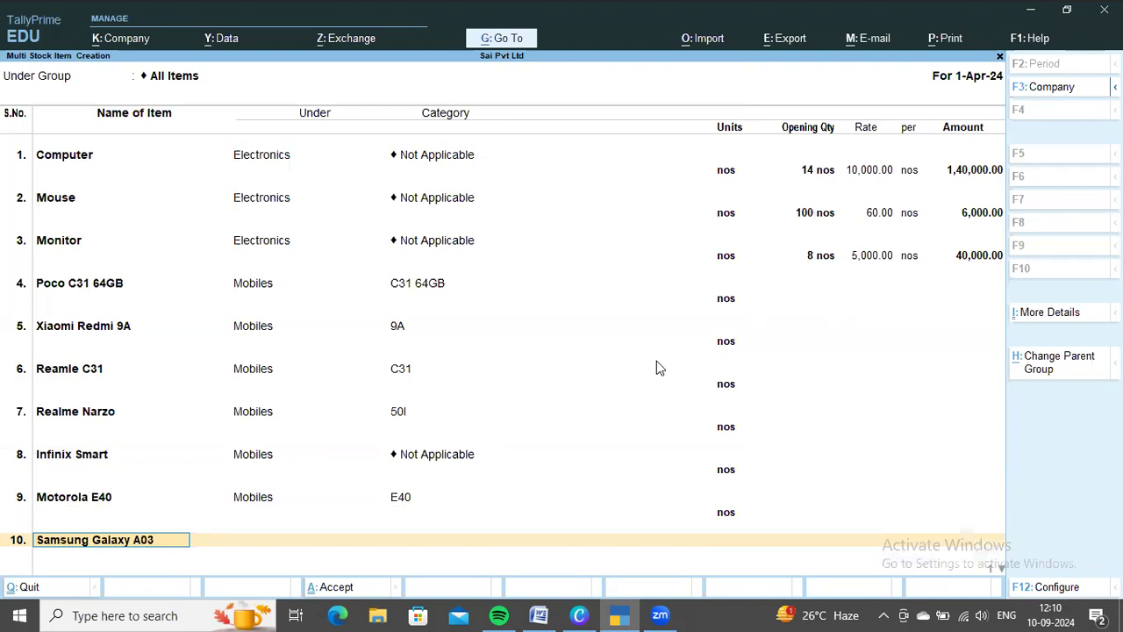
{"action": "key", "text": "Return"}
{"action": "key", "text": "Down"}
{"action": "key", "text": "Down"}
{"action": "key", "text": "Return"}
Assign category A03 and unit nos to Samsung Galaxy A03, leaving its opening quantity blank
{"action": "key", "text": "Down"}
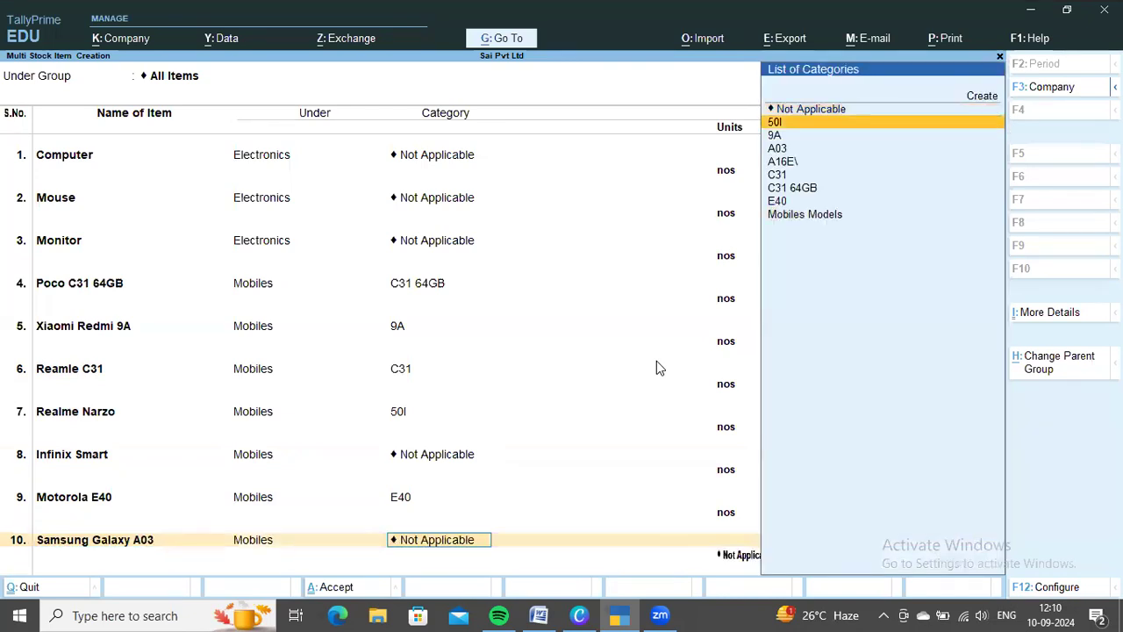
{"action": "key", "text": "Down"}
{"action": "key", "text": "Down"}
{"action": "key", "text": "Down"}
{"action": "key", "text": "Up"}
{"action": "key", "text": "Return"}
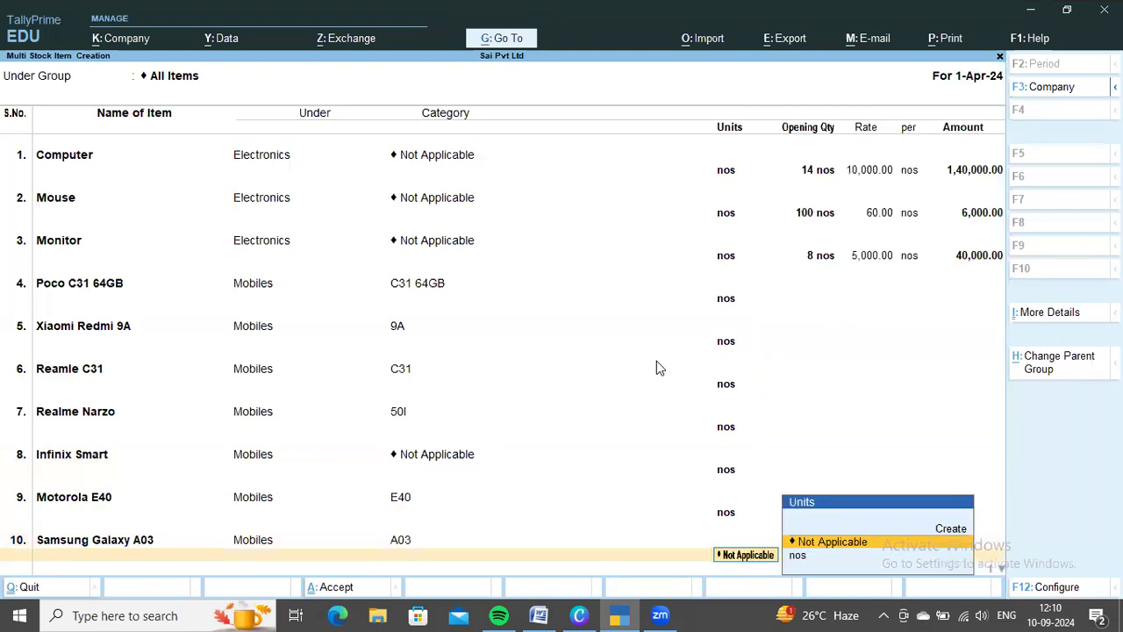
{"action": "key", "text": "Down"}
{"action": "key", "text": "Return"}
{"action": "key", "text": "Return"}
Look up the last item of order MS105 in the Word document and add Oppo A16E under Mobiles in TallyPrime
{"action": "key", "text": "alt+Tab"}
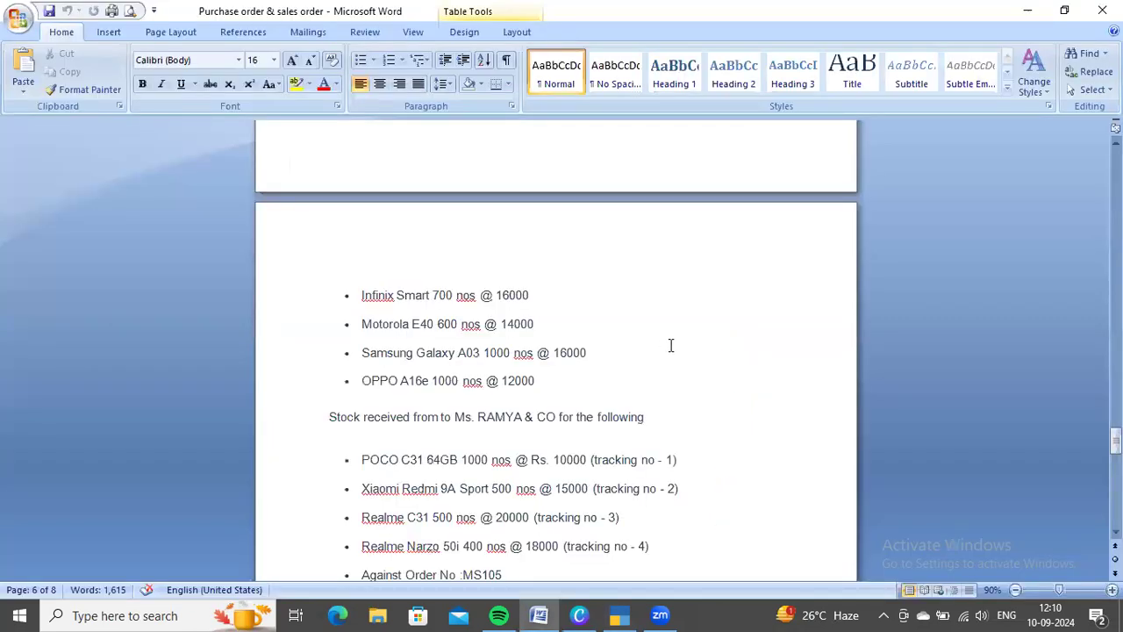
{"action": "key", "text": "alt+Tab"}
{"action": "type", "text": "Oppo A16E"}
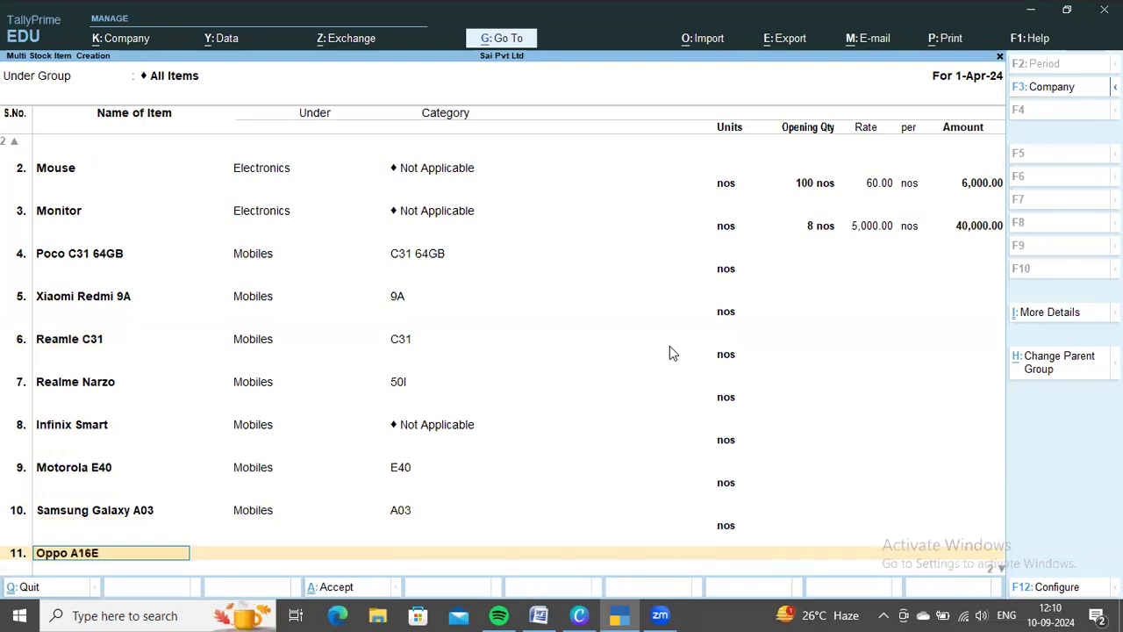
{"action": "key", "text": "Return"}
{"action": "key", "text": "Down"}
Assign category A16E\ and unit nos to Oppo A16E
{"action": "key", "text": "Down"}
{"action": "key", "text": "Return"}
{"action": "key", "text": "Down"}
{"action": "key", "text": "Down"}
{"action": "key", "text": "Down"}
{"action": "key", "text": "Down"}
{"action": "key", "text": "Return"}
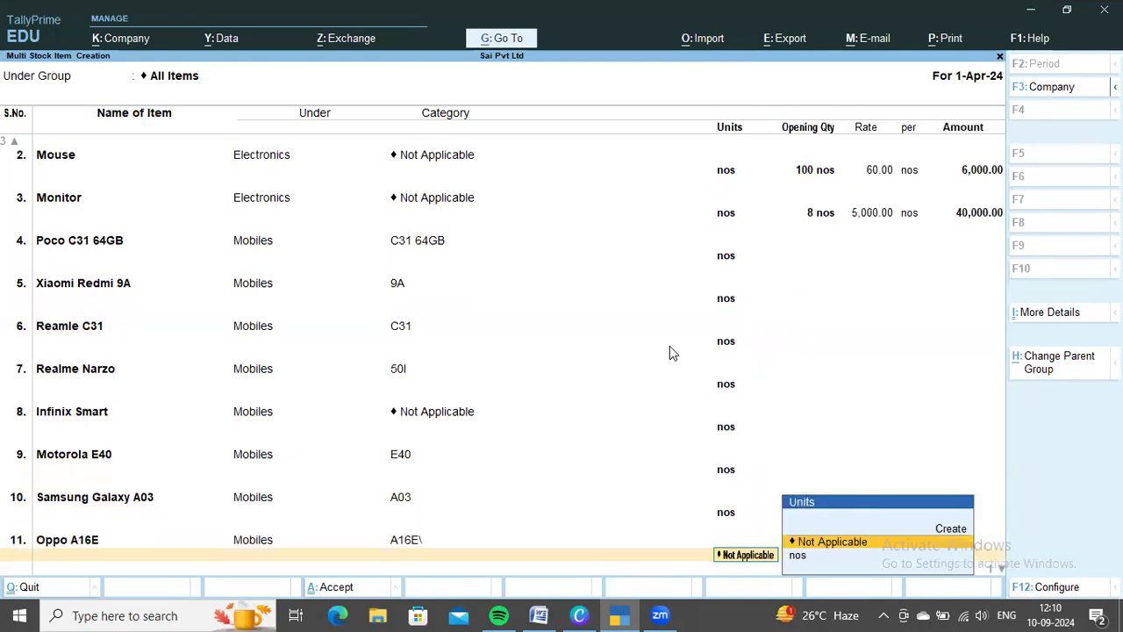
{"action": "key", "text": "Down"}
{"action": "key", "text": "Return"}
Review the purchase order and opening stock lists in the Word document and return to the stock item list in TallyPrime
{"action": "key", "text": "alt+Tab"}
{"action": "scroll", "coordinate": [661, 333], "scroll_direction": "down", "scroll_amount": 3}
{"action": "scroll", "coordinate": [623, 304], "scroll_direction": "up", "scroll_amount": 3}
{"action": "scroll", "coordinate": [649, 401], "scroll_direction": "up", "scroll_amount": 3}
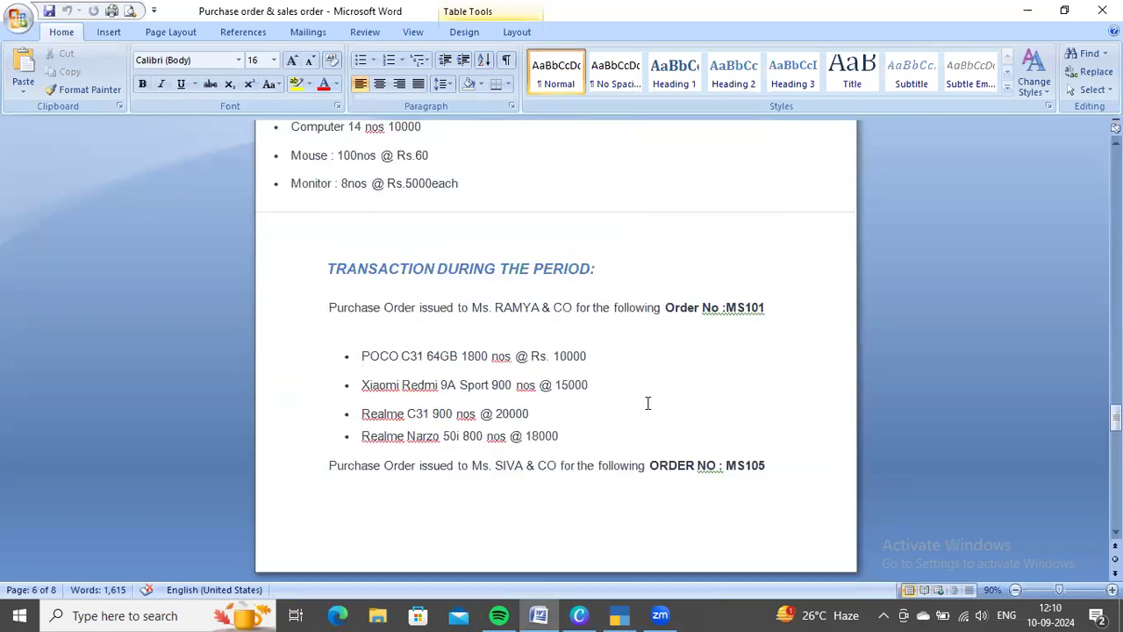
{"action": "scroll", "coordinate": [674, 385], "scroll_direction": "up", "scroll_amount": 1}
{"action": "scroll", "coordinate": [675, 384], "scroll_direction": "up", "scroll_amount": 2}
{"action": "key", "text": "alt+Tab"}
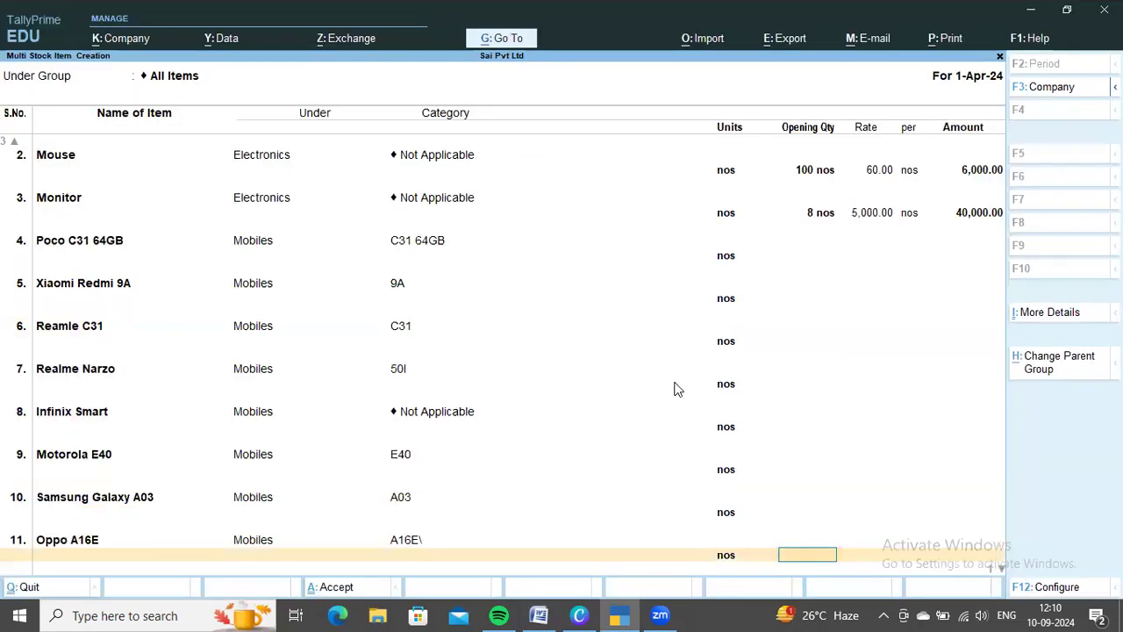
Save the list of new stock items and return to the main Gateway of Tally
{"action": "key", "text": "ctrl+a"}
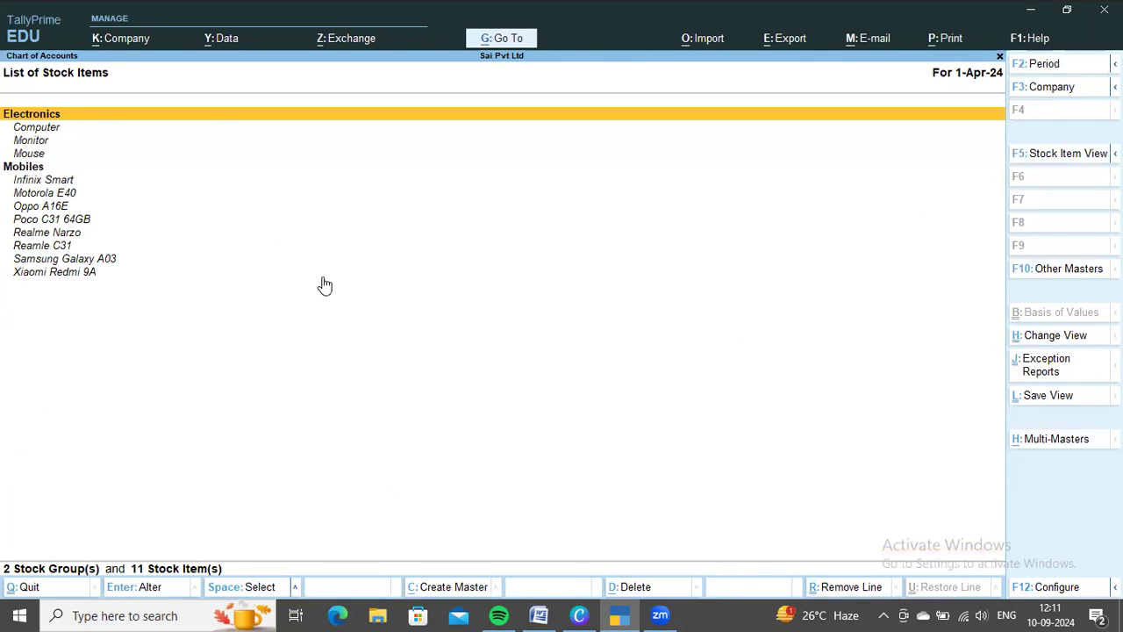
{"action": "key", "text": "Escape"}
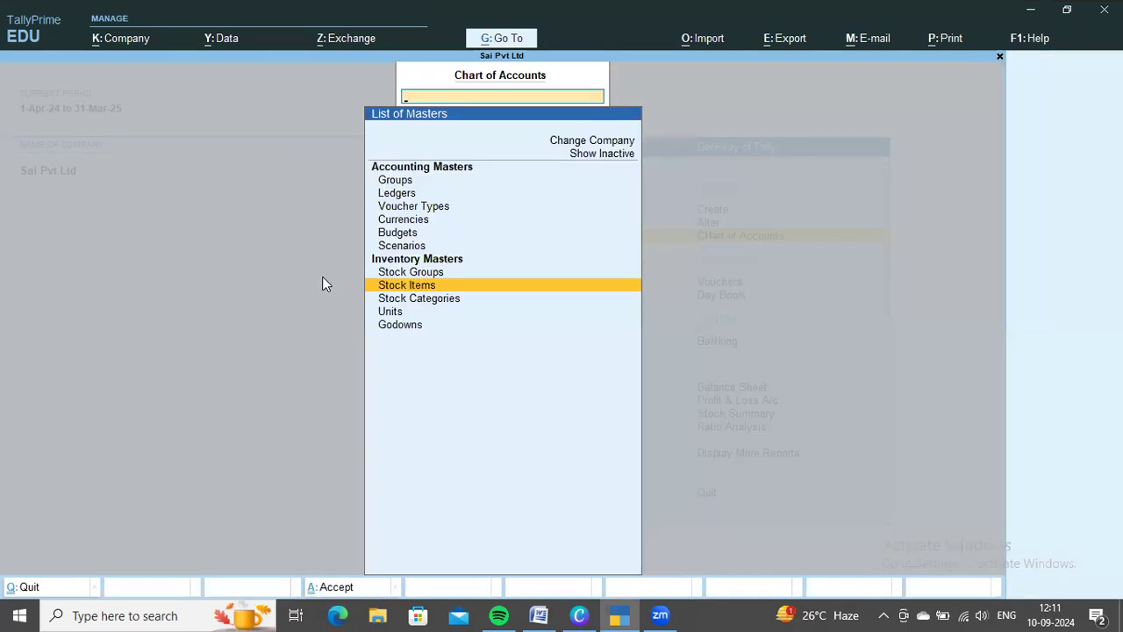
{"action": "key", "text": "Escape"}
Review the purchase orders in the Word document and start creating a new ledger in TallyPrime
{"action": "key", "text": "alt+Tab"}
{"action": "scroll", "coordinate": [734, 384], "scroll_direction": "down", "scroll_amount": 5}
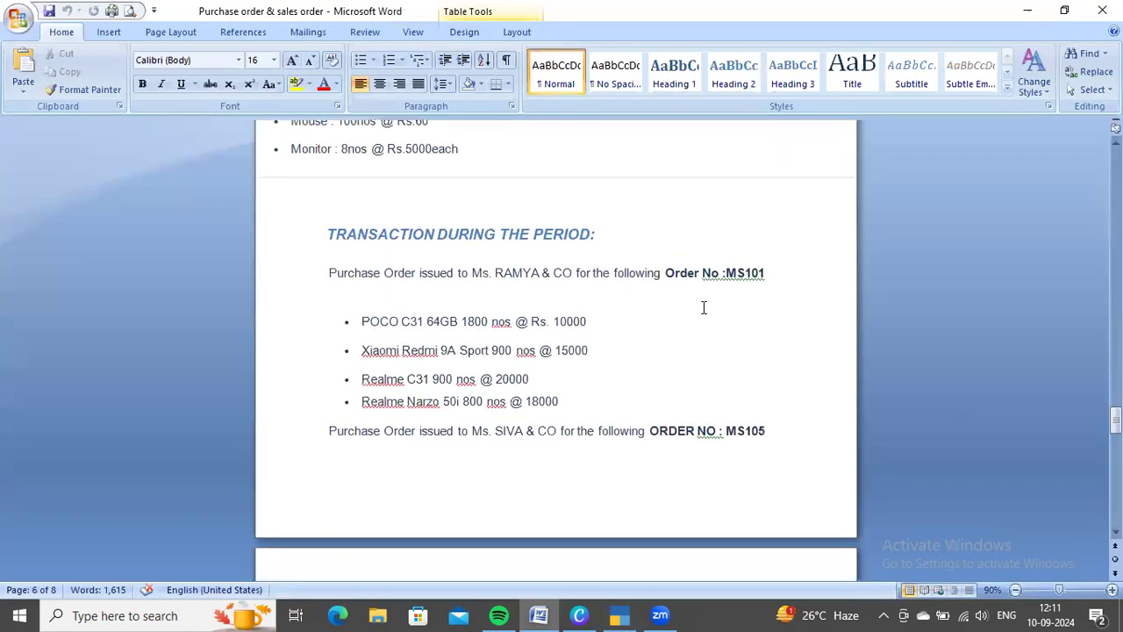
{"action": "scroll", "coordinate": [698, 350], "scroll_direction": "up", "scroll_amount": 1}
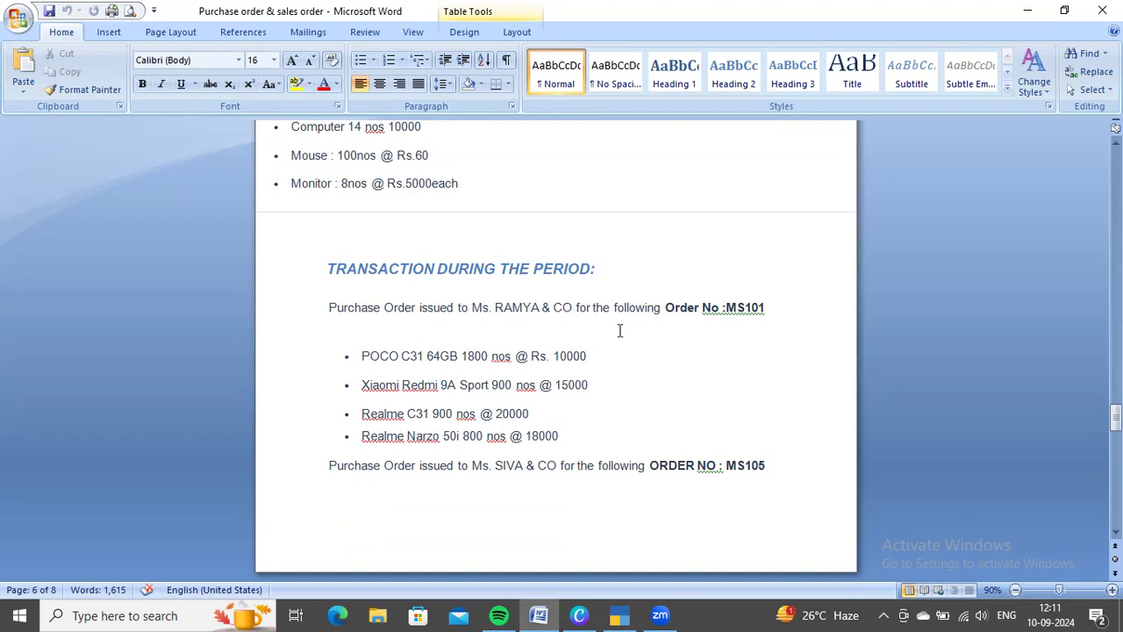
{"action": "key", "text": "alt+Tab"}
{"action": "key", "text": "Up"}
{"action": "key", "text": "Up"}
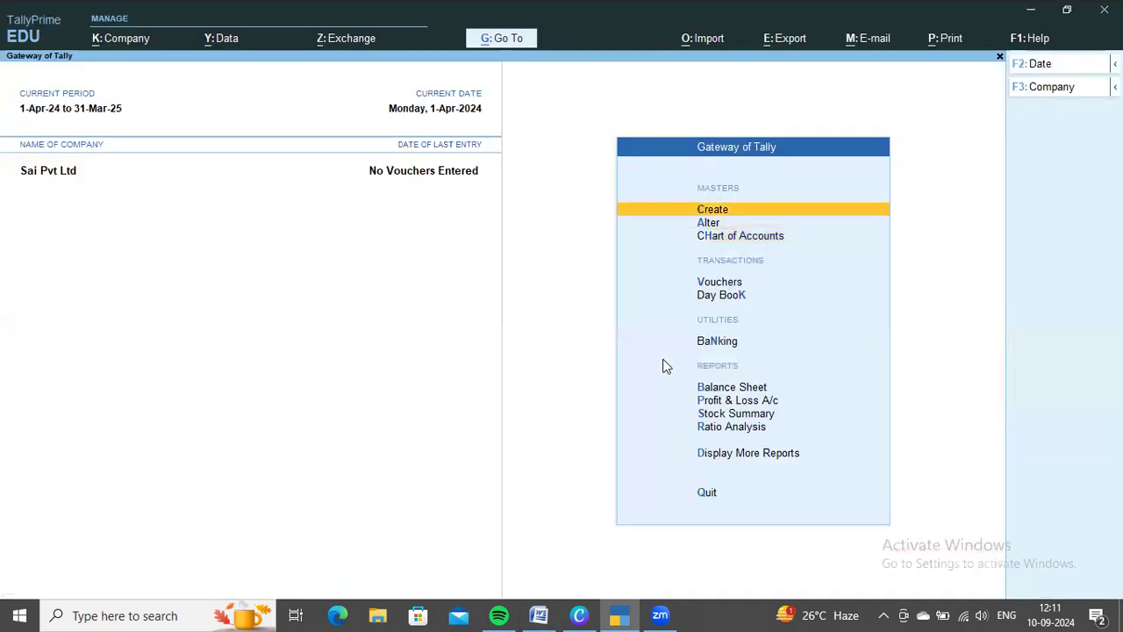
{"action": "key", "text": "Return"}
{"action": "key", "text": "Down"}
{"action": "key", "text": "Return"}
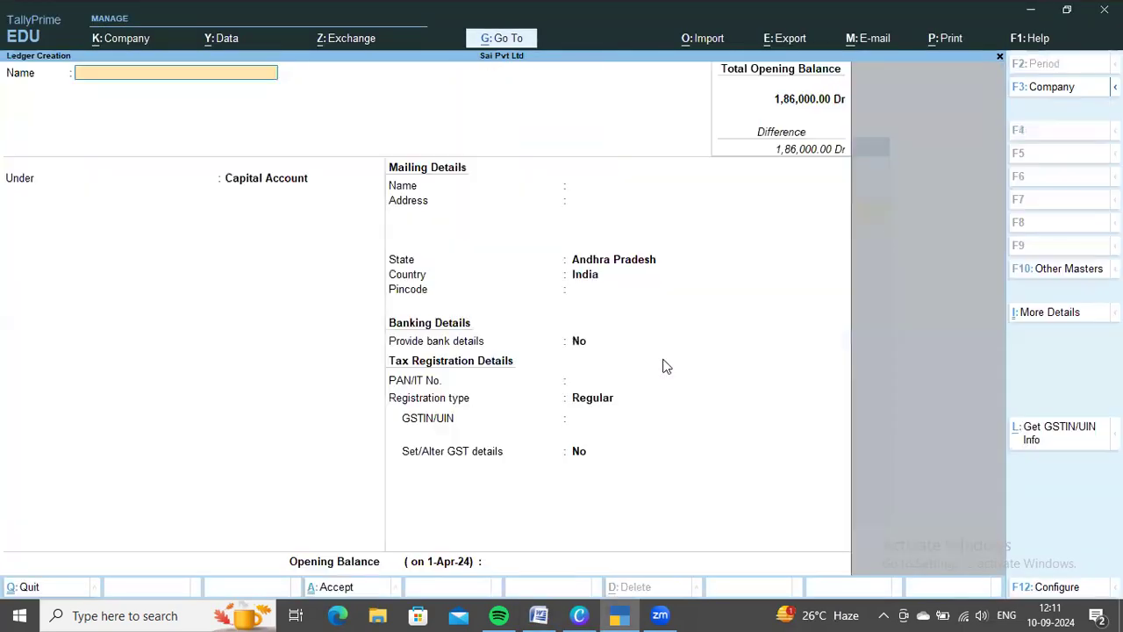
Create the ledger Purchase under Purchase Accounts with GST applicable and Goods as the type of supply
{"action": "type", "text": "Purchase"}
{"action": "key", "text": "Return"}
{"action": "type", "text": "Pur"}
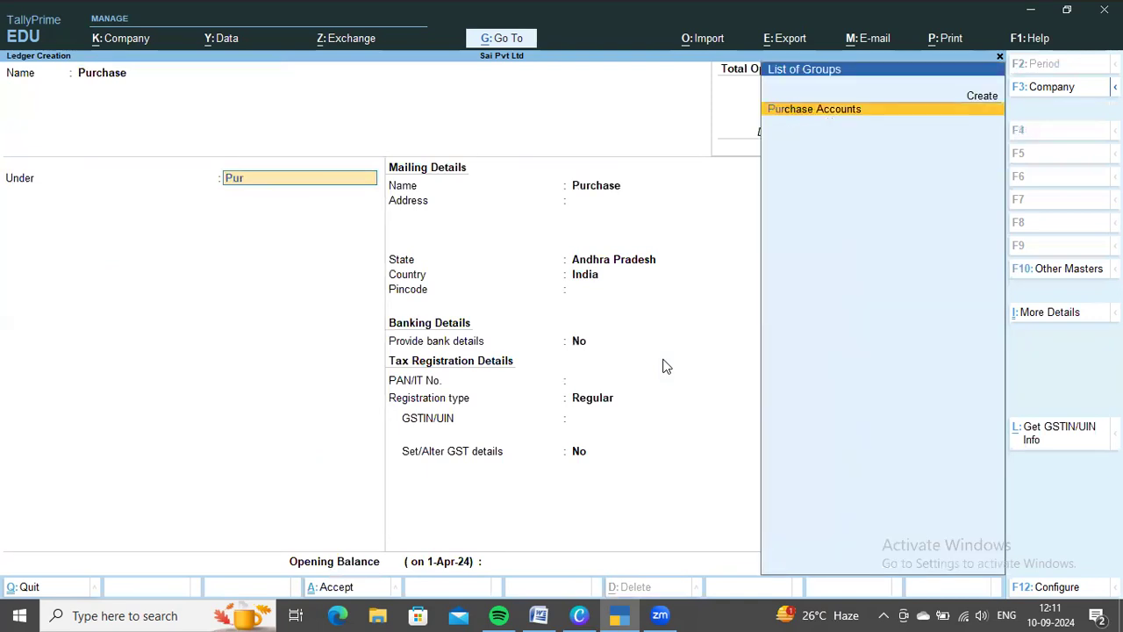
{"action": "key", "text": "Return"}
{"action": "key", "text": "Return"}
{"action": "key", "text": "Return"}
{"action": "key", "text": "Up"}
{"action": "key", "text": "Return"}
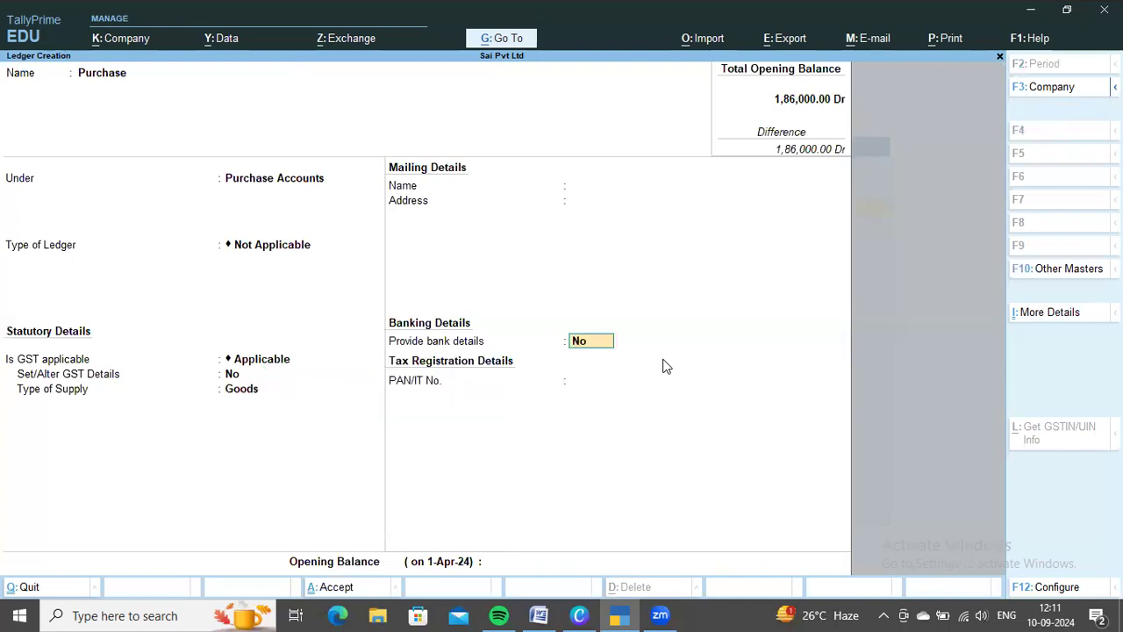
{"action": "key", "text": "ctrl+a"}
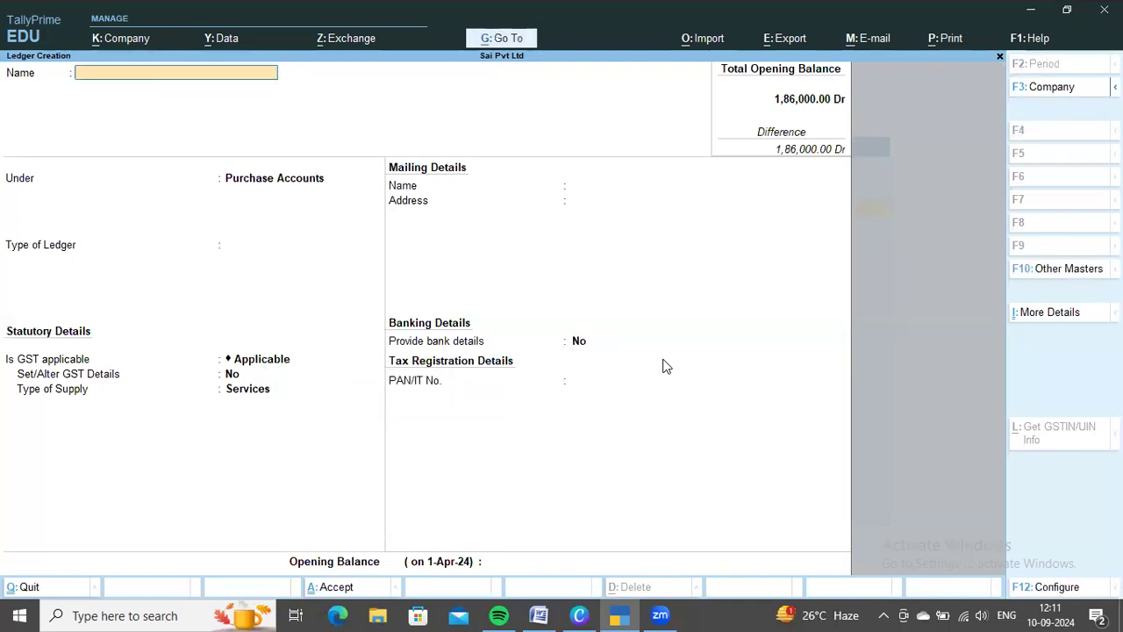
Create the ledger Purchae Order under Purchase Accounts with GST applicable
{"action": "type", "text": "Purcahs"}
{"action": "key", "text": "BackSpace"}
{"action": "key", "text": "BackSpace"}
{"action": "key", "text": "BackSpace"}
{"action": "key", "text": "BackSpace"}
{"action": "key", "text": "BackSpace"}
{"action": "key", "text": "BackSpace"}
{"action": "key", "text": "BackSpace"}
{"action": "key", "text": "BackSpace"}
{"action": "key", "text": "BackSpace"}
{"action": "type", "text": "Purchae Order"}
{"action": "key", "text": "Return"}
{"action": "key", "text": "Return"}
{"action": "key", "text": "Return"}
{"action": "key", "text": "Return"}
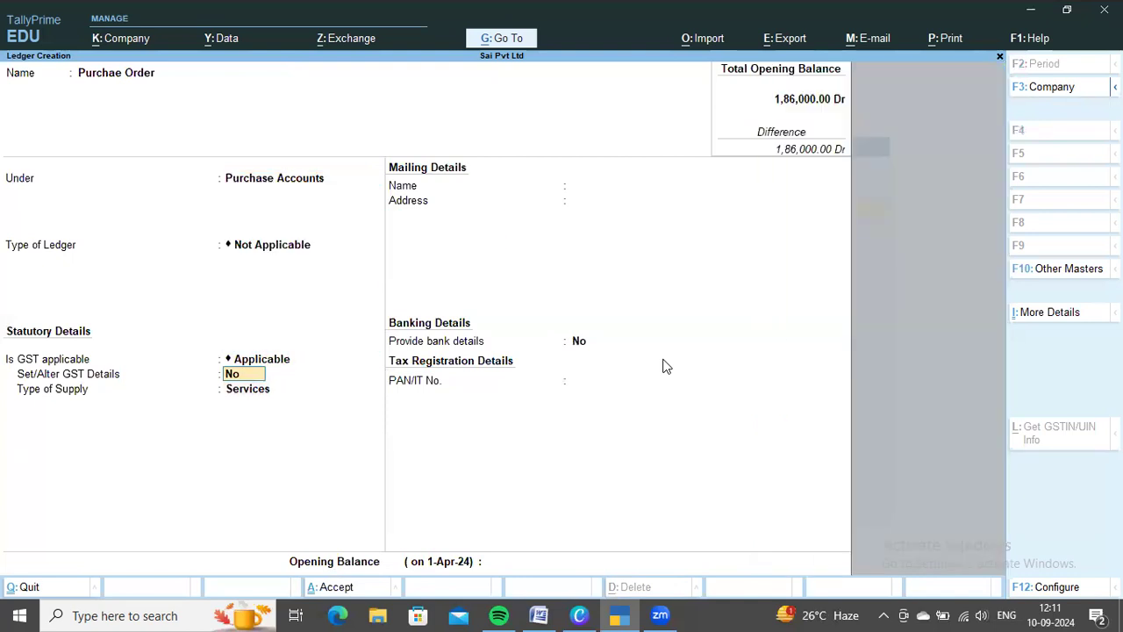
{"action": "key", "text": "Return"}
{"action": "key", "text": "ctrl+a"}
Create the ledger Purchase Returns under Purchase Accounts with GST applicable and Goods as the type of supply
{"action": "type", "text": "Purchase Returns"}
{"action": "key", "text": "Return"}
{"action": "key", "text": "Return"}
{"action": "key", "text": "Return"}
{"action": "key", "text": "Return"}
{"action": "key", "text": "Return"}
{"action": "key", "text": "Return"}
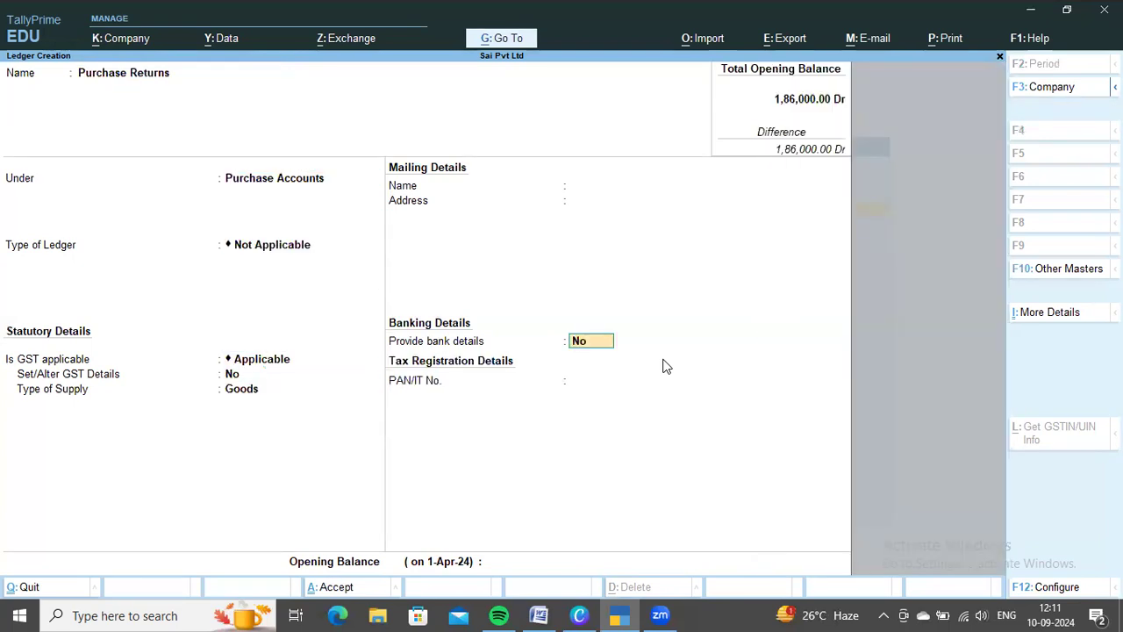
{"action": "key", "text": "ctrl+a"}
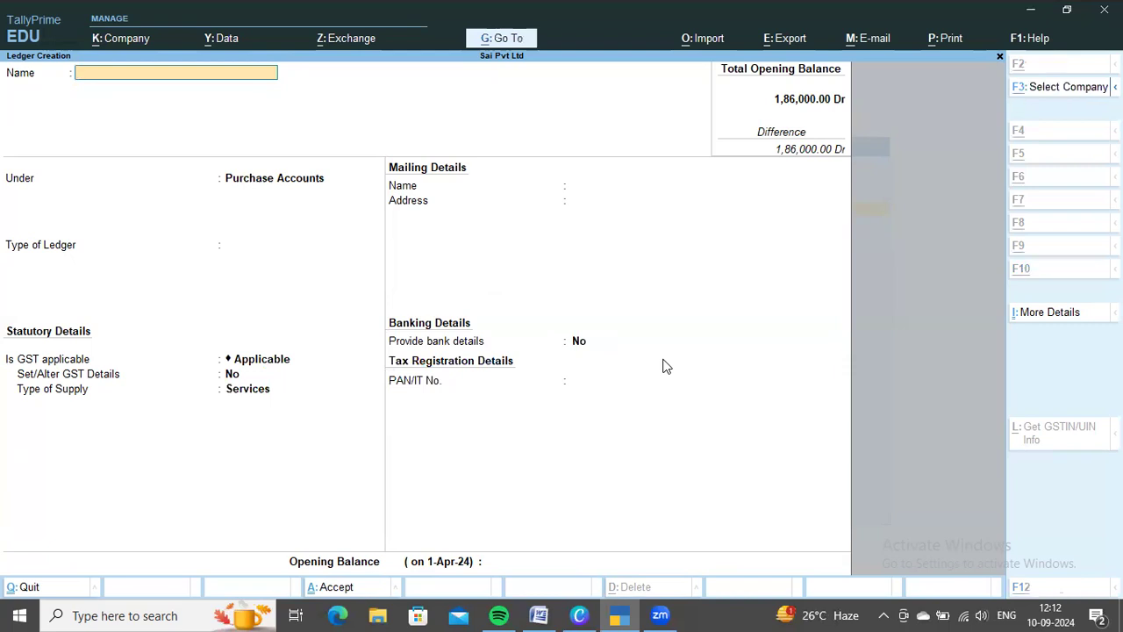
Check the first supplier in the Word document and create the ledger Ms Ramya & Co under Sundry Creditors in TallyPrime
{"action": "key", "text": "alt+Tab"}
{"action": "key", "text": "alt+Tab"}
{"action": "type", "text": "Ms Ramya & co"}
{"action": "key", "text": "Return"}
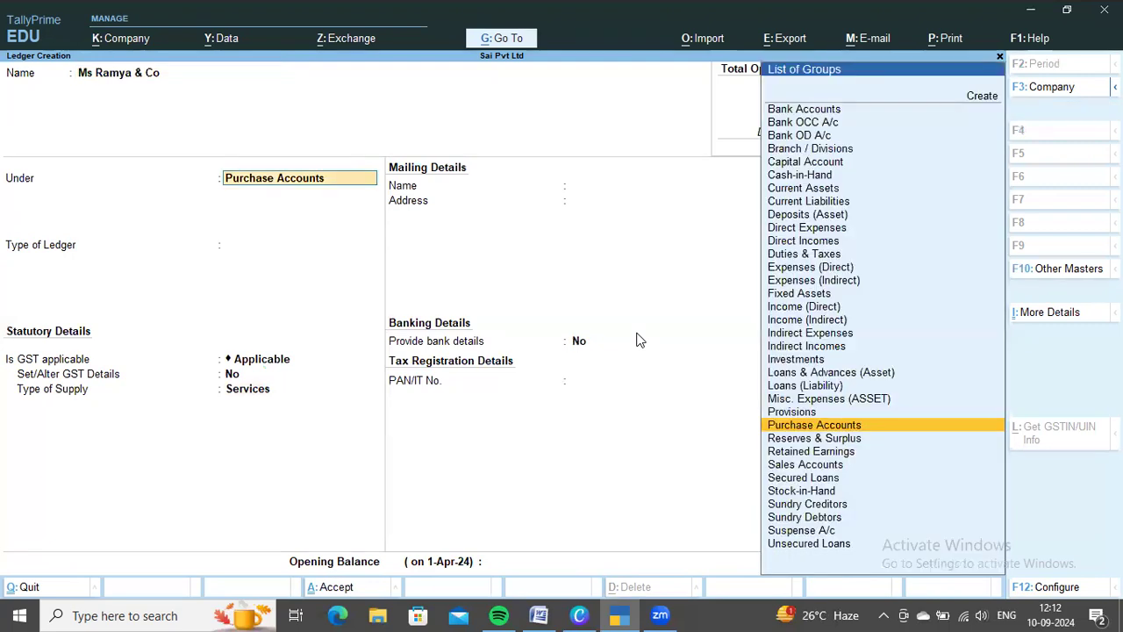
{"action": "type", "text": "Cre"}
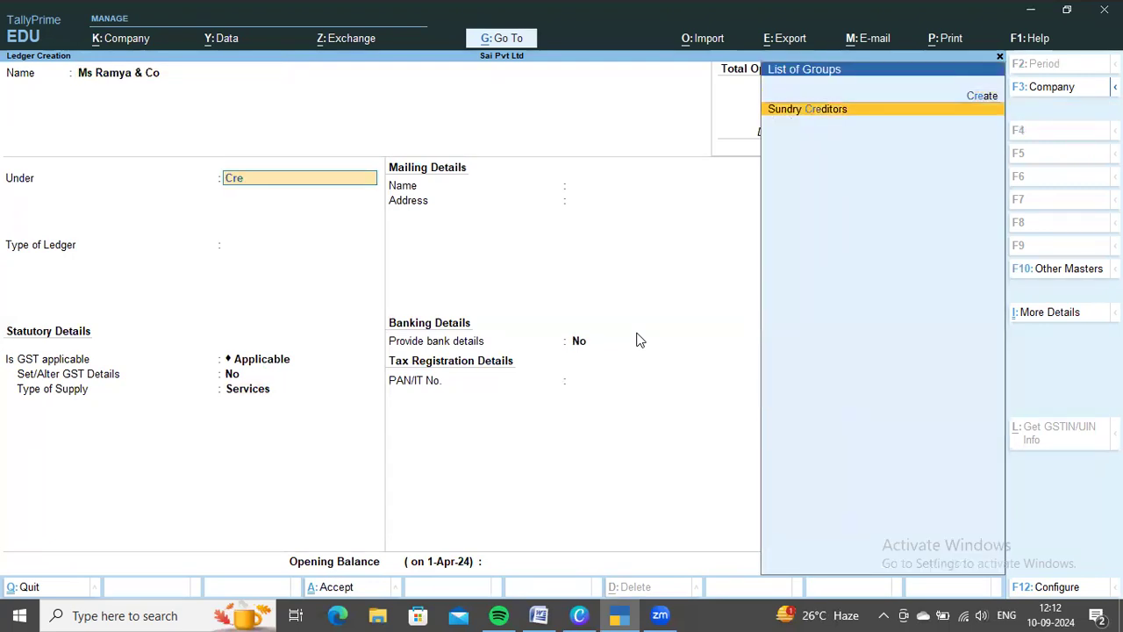
{"action": "key", "text": "Return"}
{"action": "key", "text": "ctrl+a"}
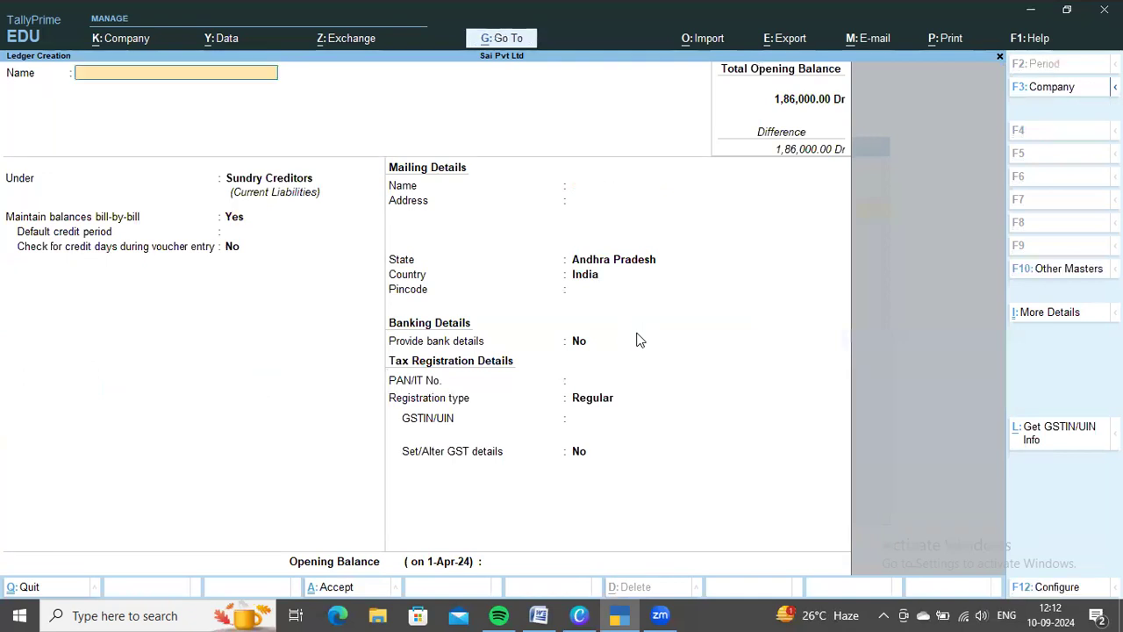
Look up the second supplier in the Word document and create the ledger Ms Siva & Co under Sundry Creditors in TallyPrime
{"action": "key", "text": "alt+Tab"}
{"action": "scroll", "coordinate": [614, 331], "scroll_direction": "down", "scroll_amount": 3}
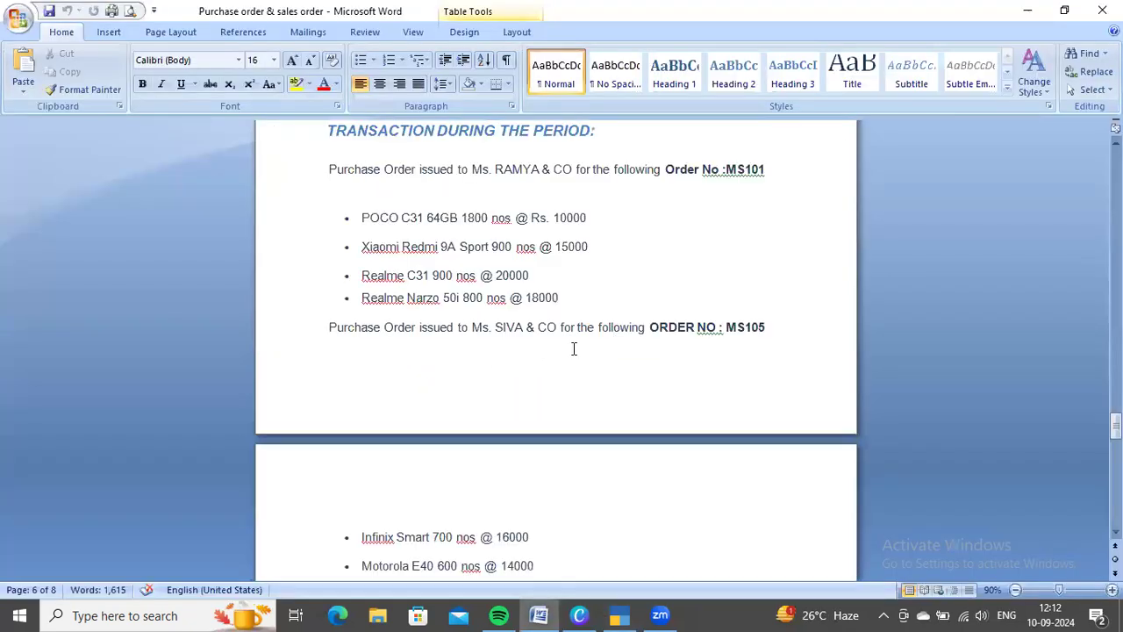
{"action": "key", "text": "alt+Tab"}
{"action": "type", "text": "Ms Su"}
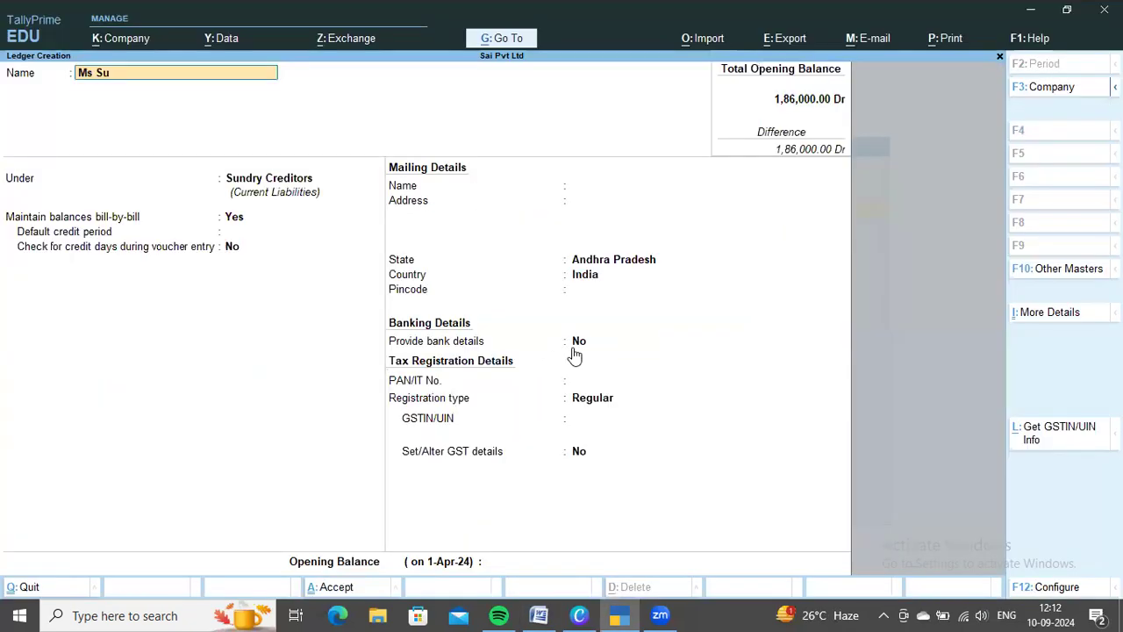
{"action": "key", "text": "BackSpace"}
{"action": "type", "text": "iva & Co"}
{"action": "key", "text": "Return"}
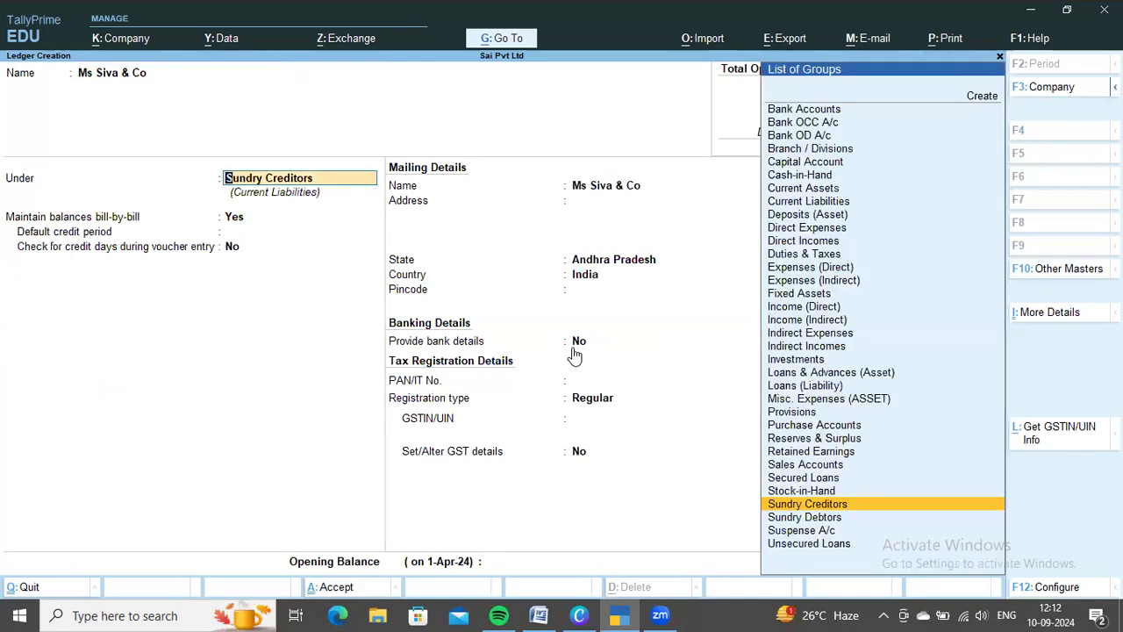
{"action": "key", "text": "ctrl+a"}
Recheck the purchase order list in the Word document and return to a blank ledger in TallyPrime
{"action": "key", "text": "alt+Tab"}
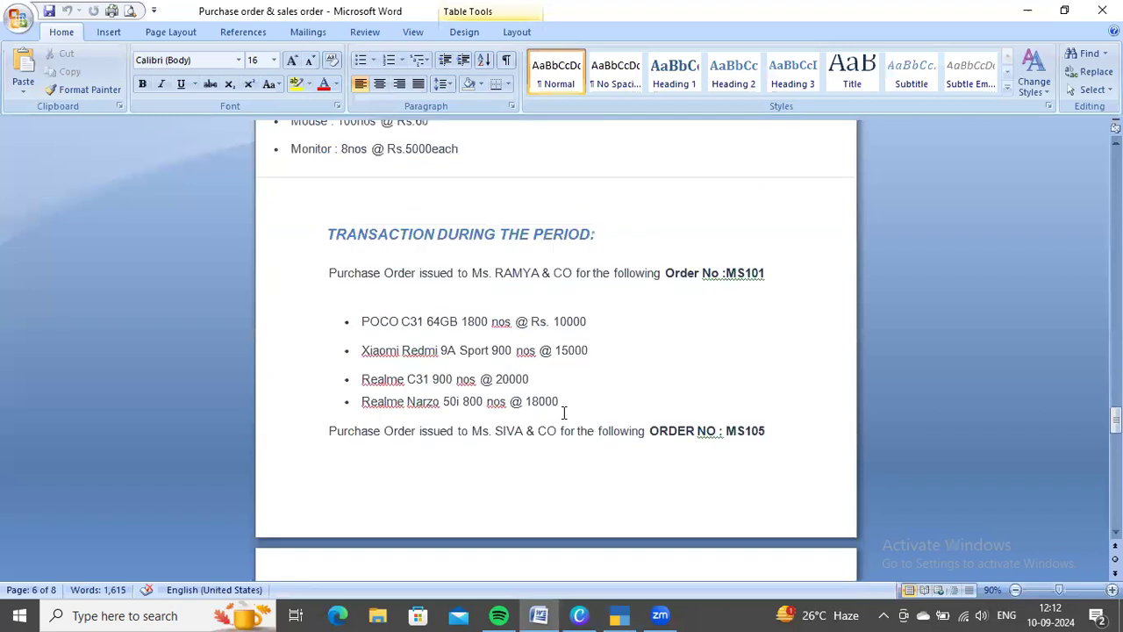
{"action": "scroll", "coordinate": [565, 412], "scroll_direction": "up", "scroll_amount": 2}
{"action": "key", "text": "alt+Tab"}
{"action": "key", "text": "Escape"}
{"action": "key", "text": "Return"}
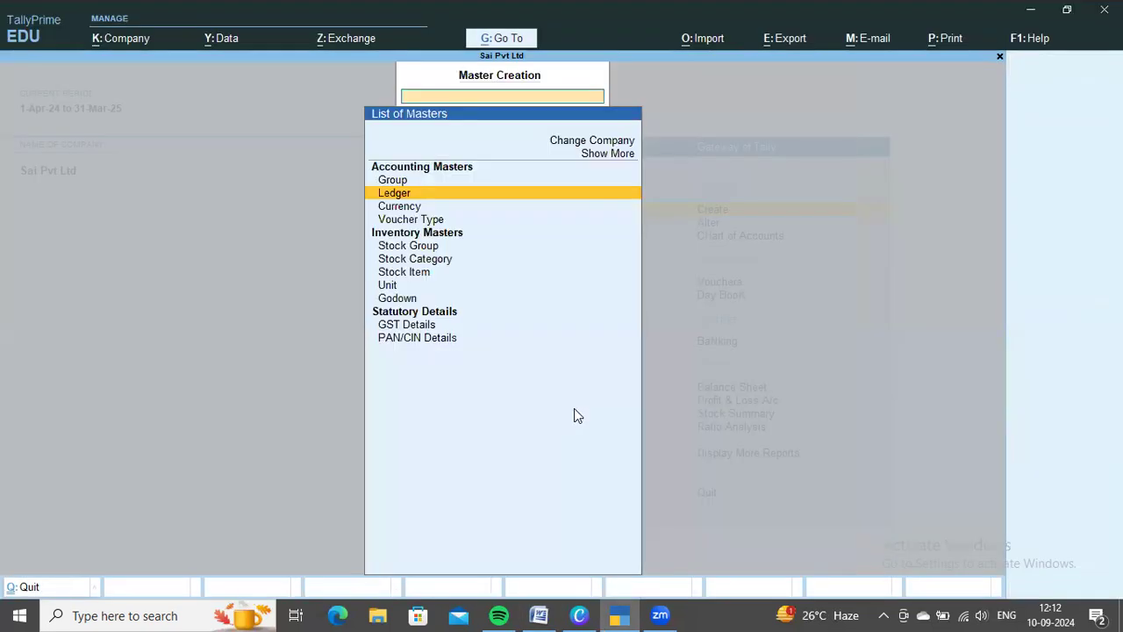
{"action": "key", "text": "Return"}
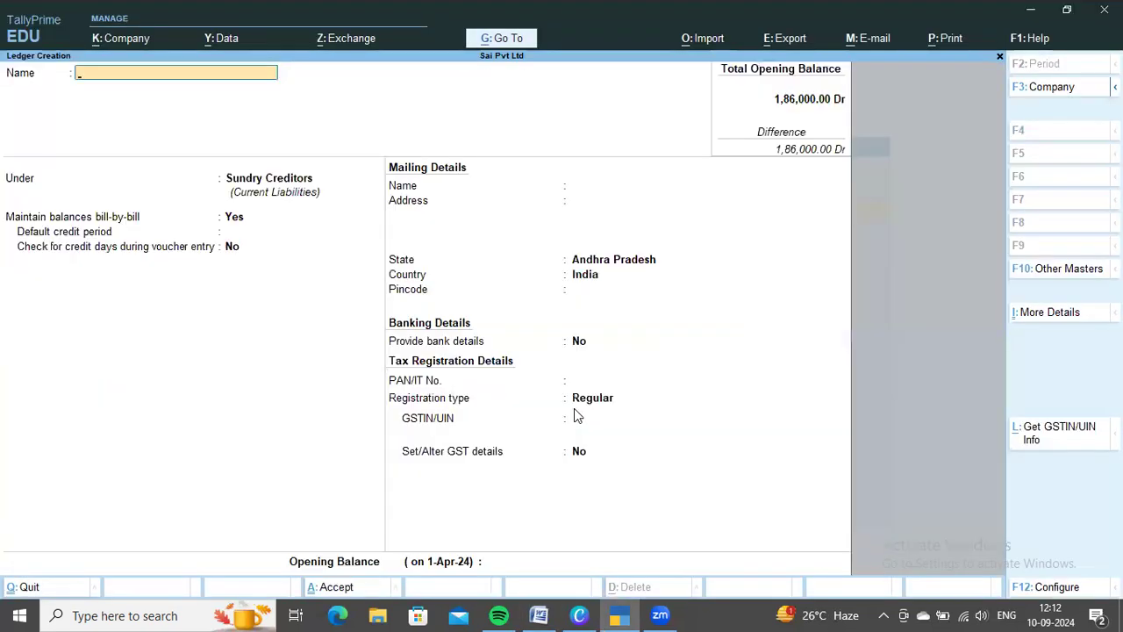
Create the ledger CGST under Duties & Taxes with duty type GST and tax type Central Tax
{"action": "type", "text": "CGS"}
{"action": "key", "text": "Return"}
{"action": "type", "text": "Dut"}
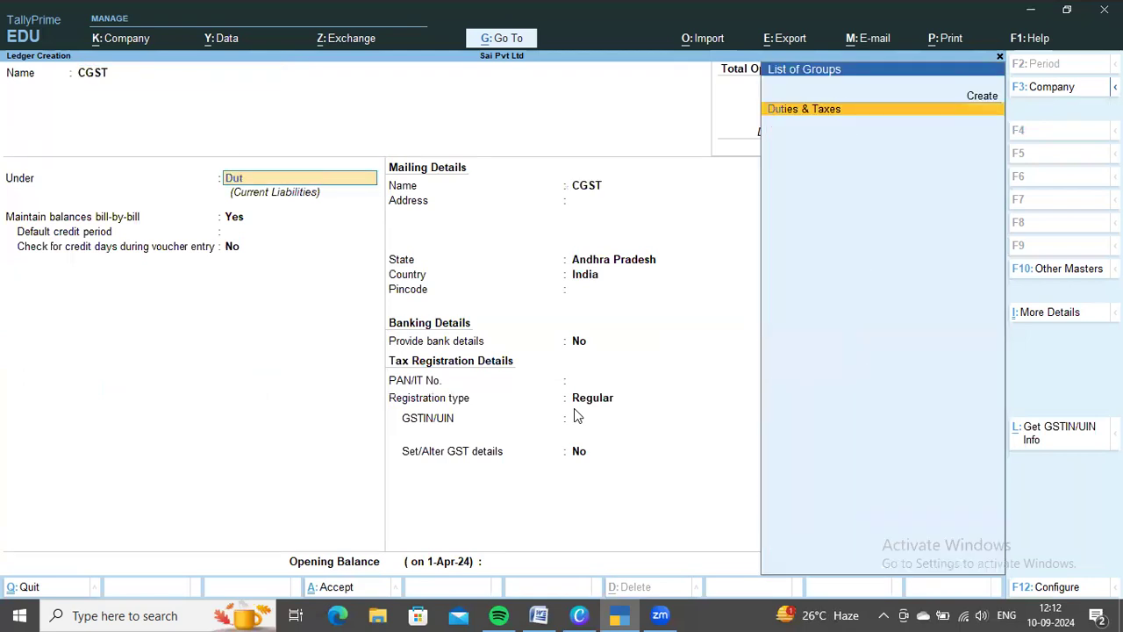
{"action": "key", "text": "Return"}
{"action": "key", "text": "Up"}
{"action": "key", "text": "Return"}
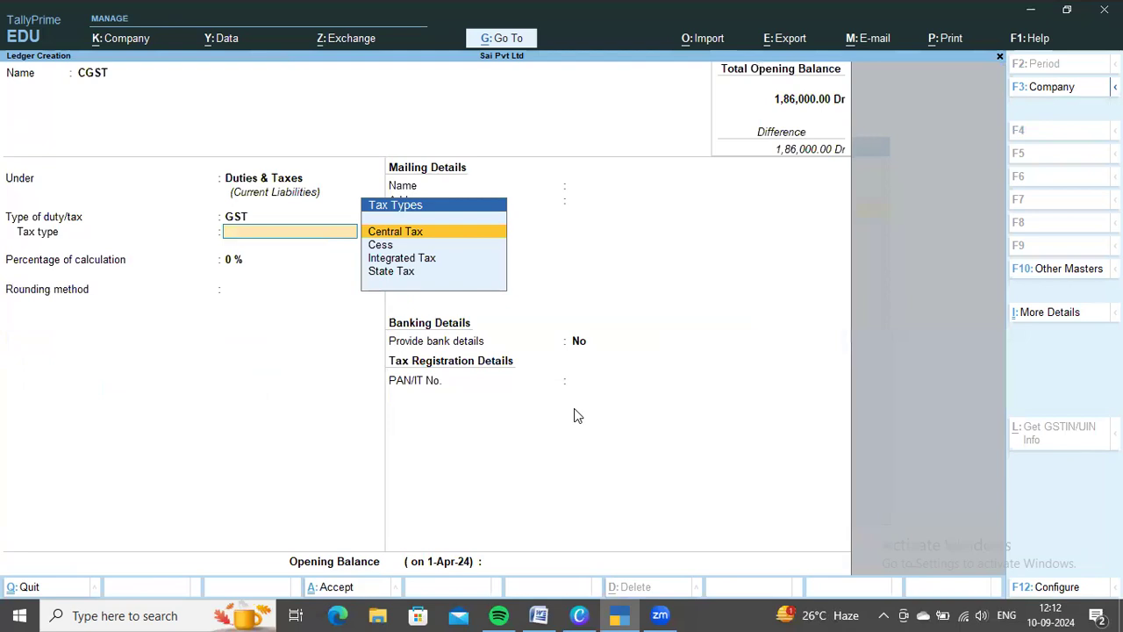
{"action": "key", "text": "Return"}
{"action": "key", "text": "ctrl+a"}
Create the ledger SGST under Duties & Taxes with duty type GST and tax type State Tax, and leave ledger creation
{"action": "type", "text": "SGST"}
{"action": "key", "text": "Return"}
{"action": "key", "text": "Return"}
{"action": "key", "text": "Up"}
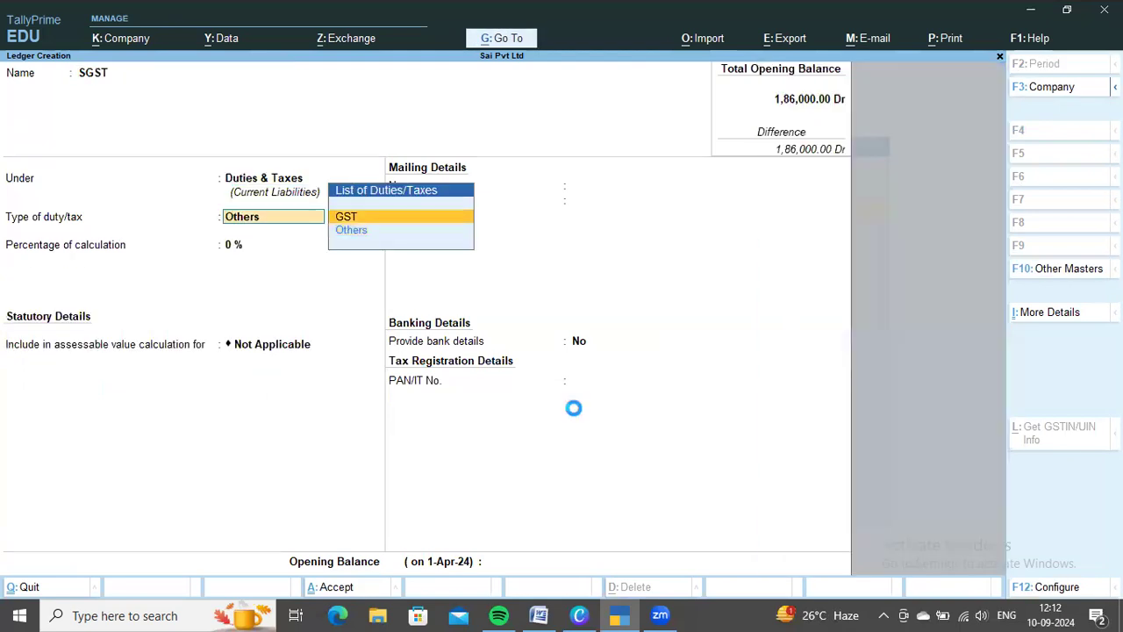
{"action": "key", "text": "Return"}
{"action": "key", "text": "Down"}
{"action": "key", "text": "Down"}
{"action": "key", "text": "Down"}
{"action": "key", "text": "Return"}
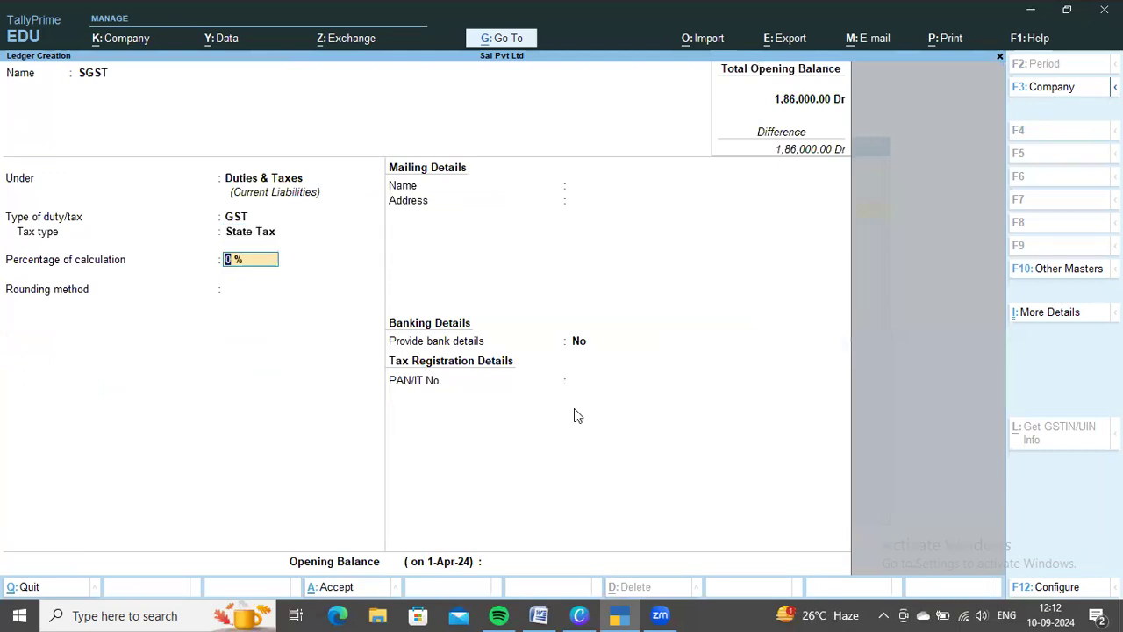
{"action": "key", "text": "ctrl+a"}
{"action": "key", "text": "Escape"}
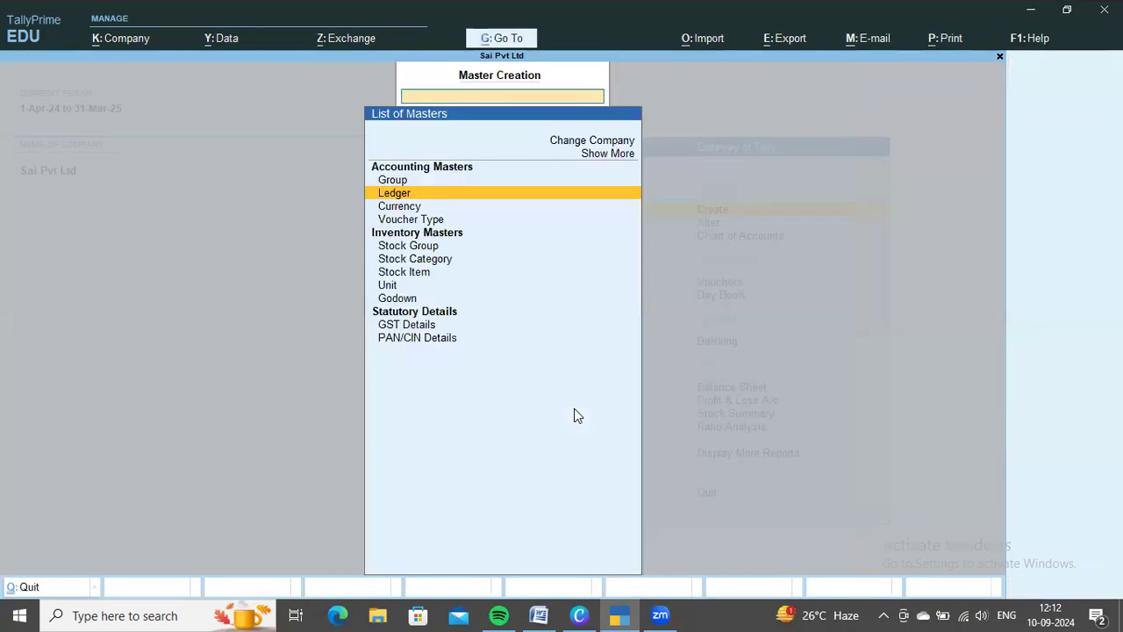
{"action": "key", "text": "Escape"}
Open voucher entry in TallyPrime and check the Word document for the purchase order issued to Ms Ramya & Co
{"action": "key", "text": "Down"}
{"action": "key", "text": "Down"}
{"action": "key", "text": "Down"}
{"action": "key", "text": "Down"}
{"action": "key", "text": "Up"}
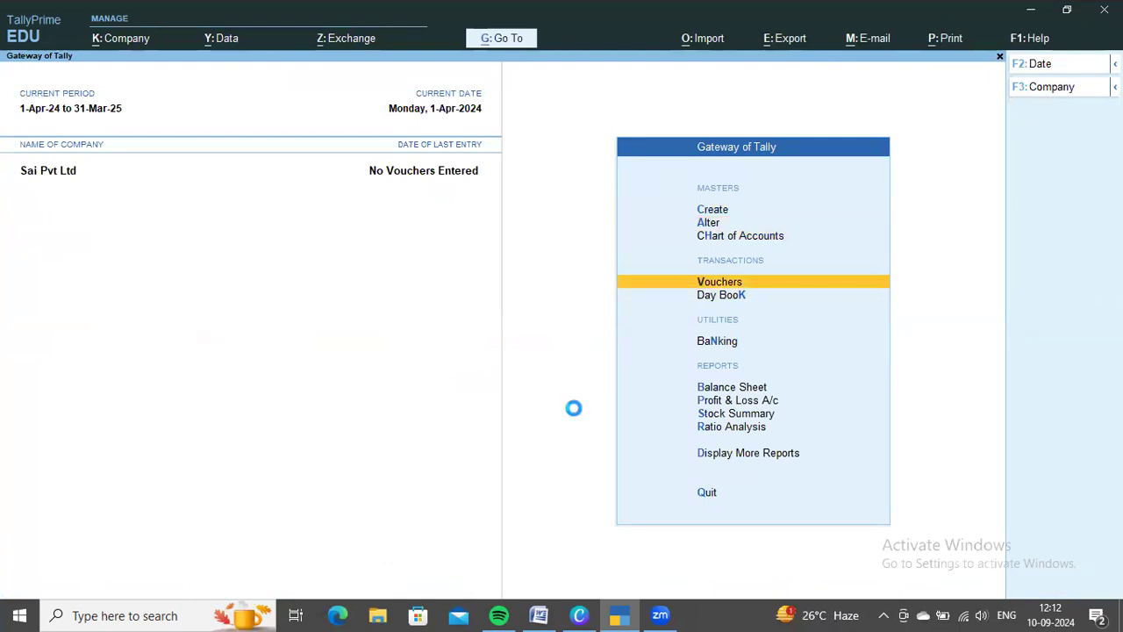
{"action": "key", "text": "Return"}
{"action": "key", "text": "alt+Tab"}
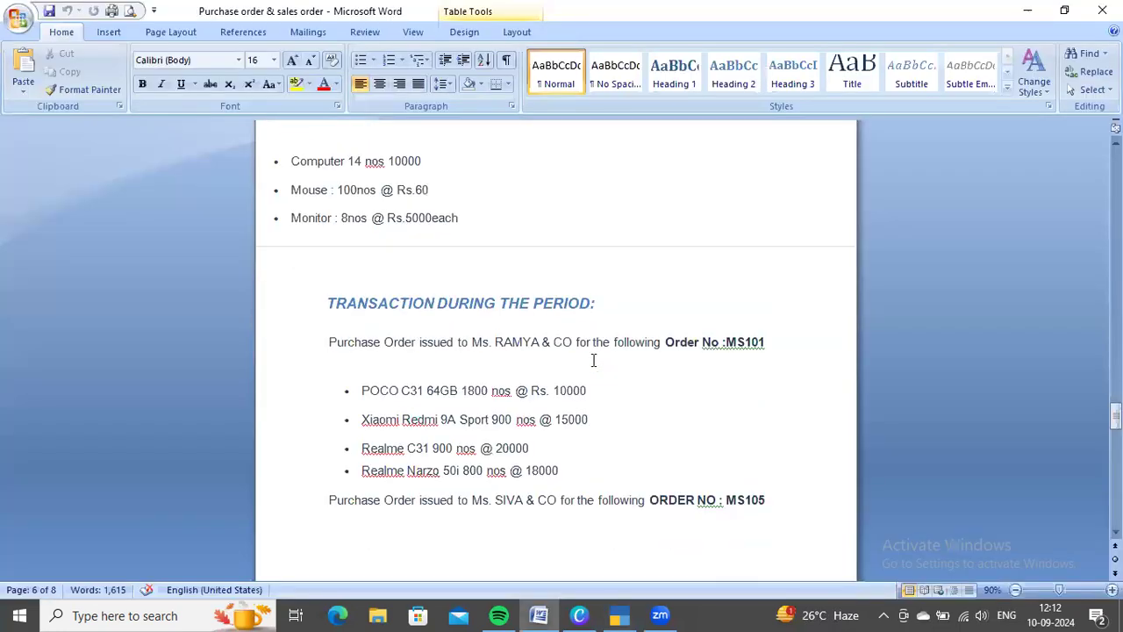
{"action": "scroll", "coordinate": [317, 354], "scroll_direction": "down", "scroll_amount": 1}
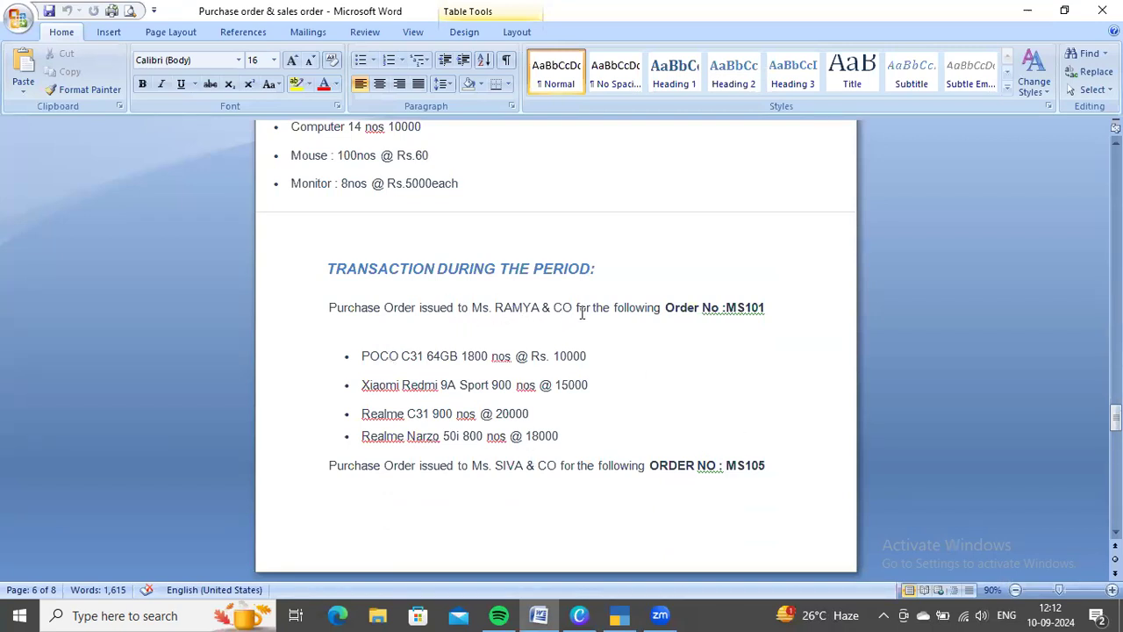
{"action": "key", "text": "alt+Tab"}
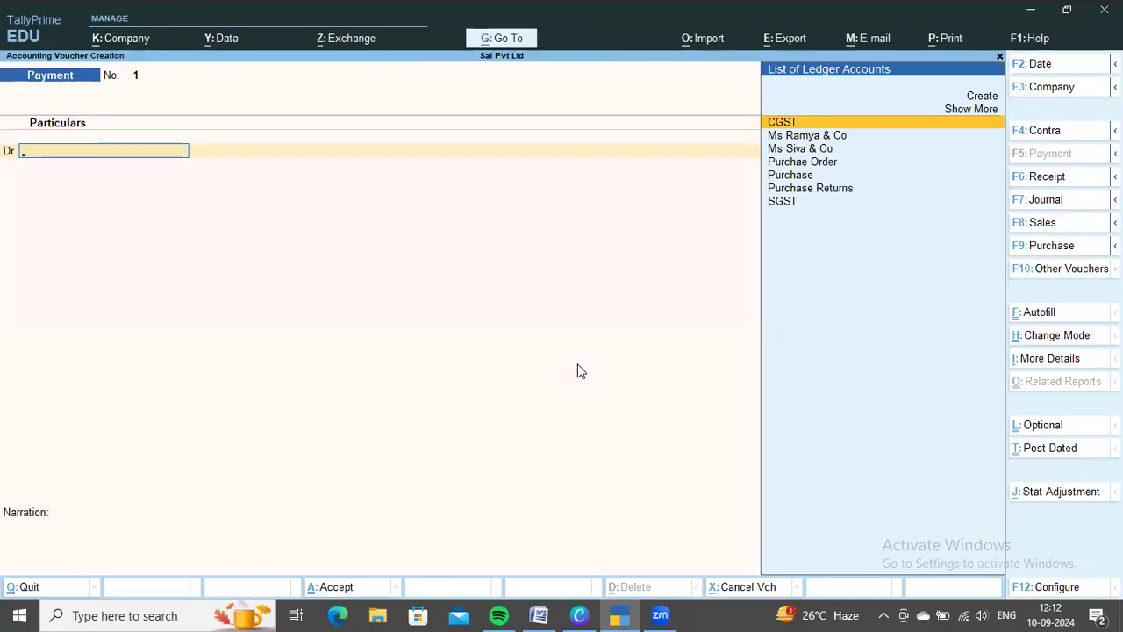
Bring up the list of voucher types and include the inactive ones
{"action": "key", "text": "F10"}
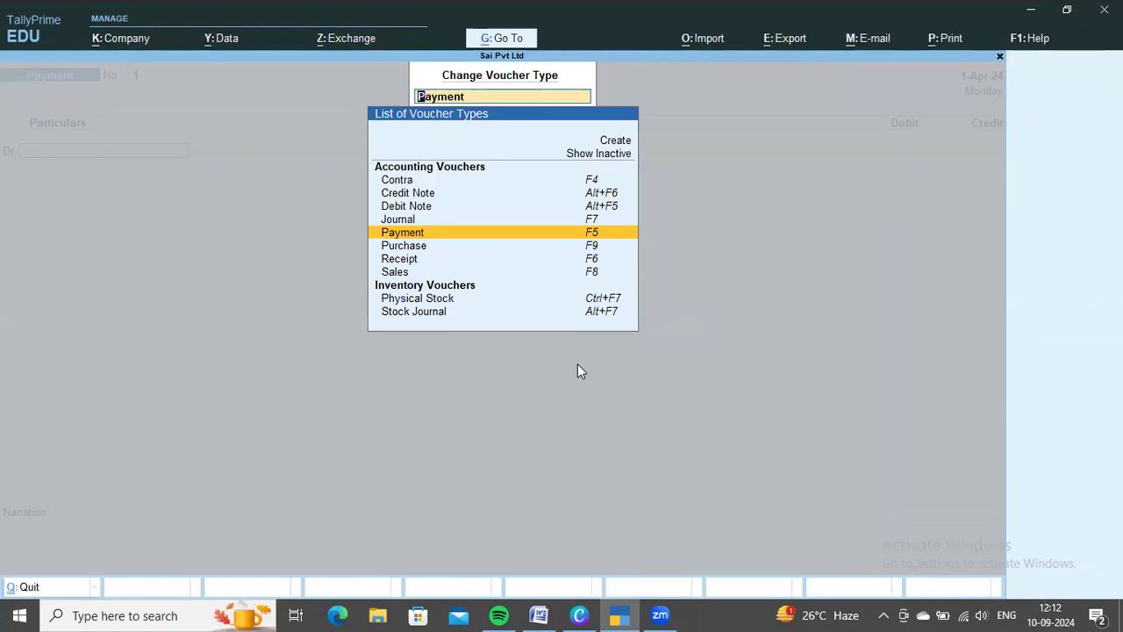
{"action": "key", "text": "Up"}
{"action": "key", "text": "Up"}
{"action": "key", "text": "Up"}
{"action": "key", "text": "Up"}
{"action": "key", "text": "Up"}
{"action": "key", "text": "Up"}
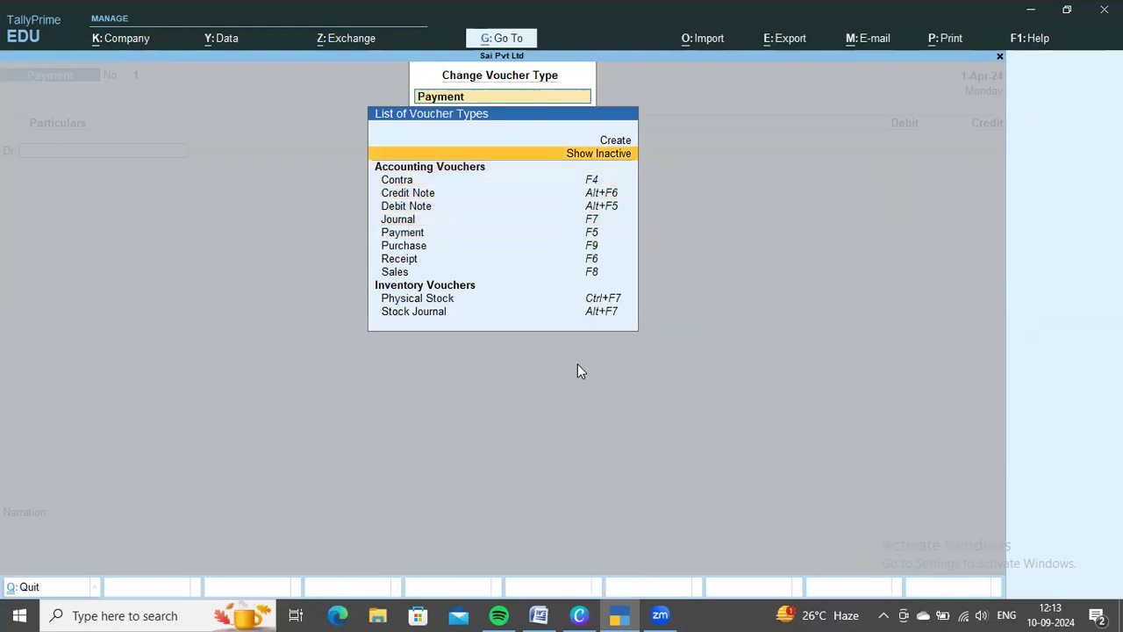
{"action": "key", "text": "Return"}
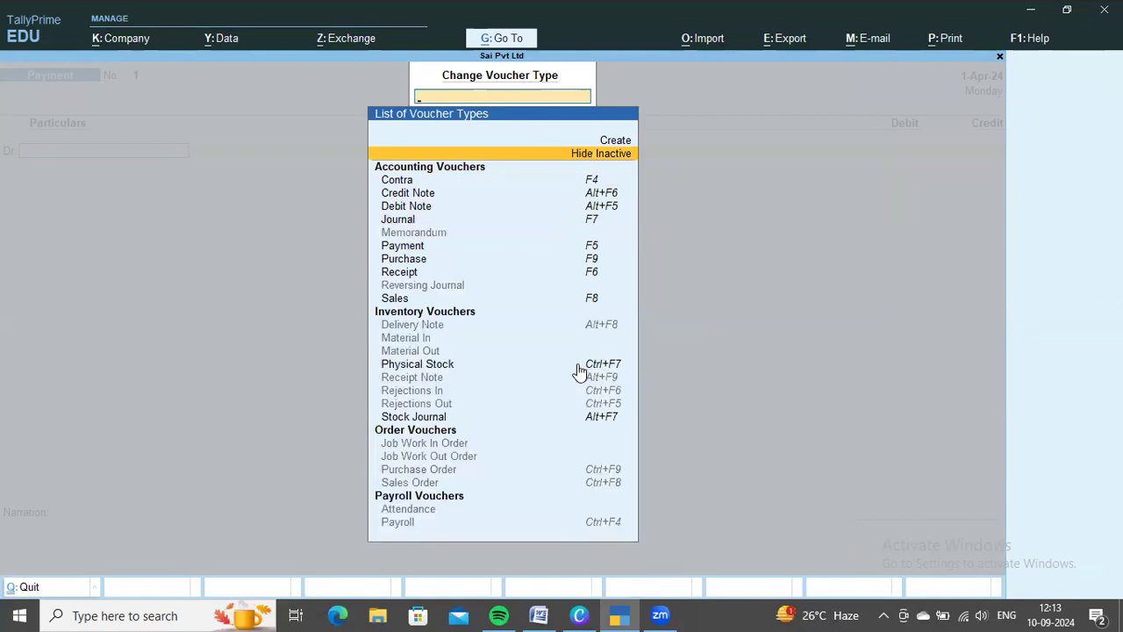
Choose the Purchase Order voucher type and activate it for a new order voucher
{"action": "key", "text": "Down"}
{"action": "key", "text": "Down"}
{"action": "key", "text": "Down"}
{"action": "key", "text": "Down"}
{"action": "key", "text": "Down"}
{"action": "key", "text": "Down"}
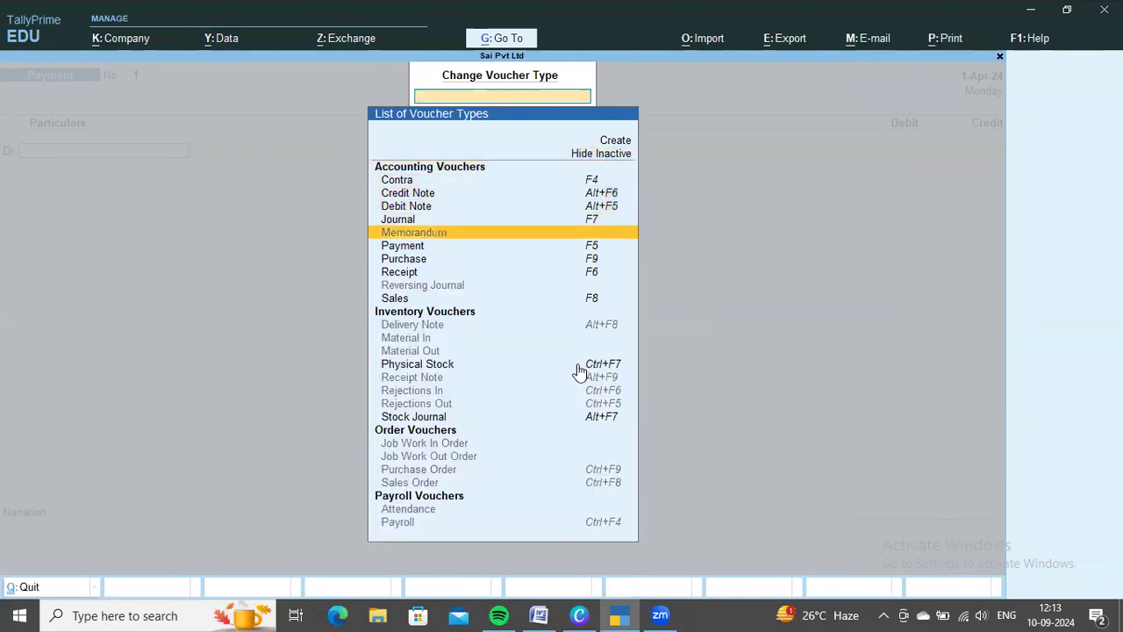
{"action": "key", "text": "Down"}
{"action": "key", "text": "Down"}
{"action": "key", "text": "Up"}
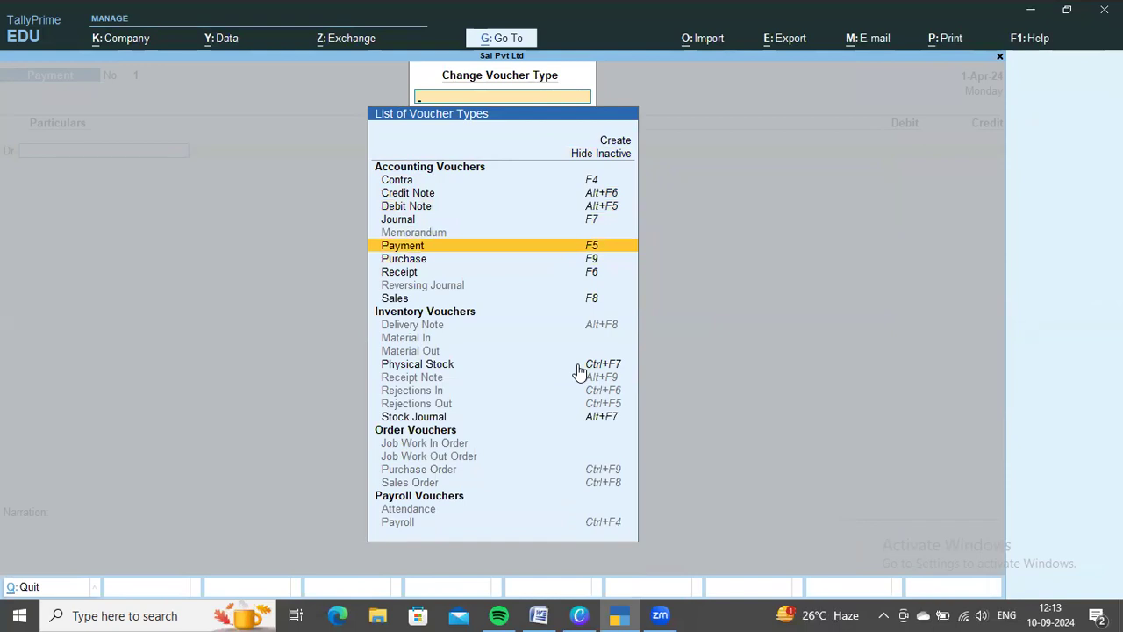
{"action": "key", "text": "Down"}
{"action": "key", "text": "Down"}
{"action": "key", "text": "Down"}
{"action": "key", "text": "Down"}
{"action": "key", "text": "Down"}
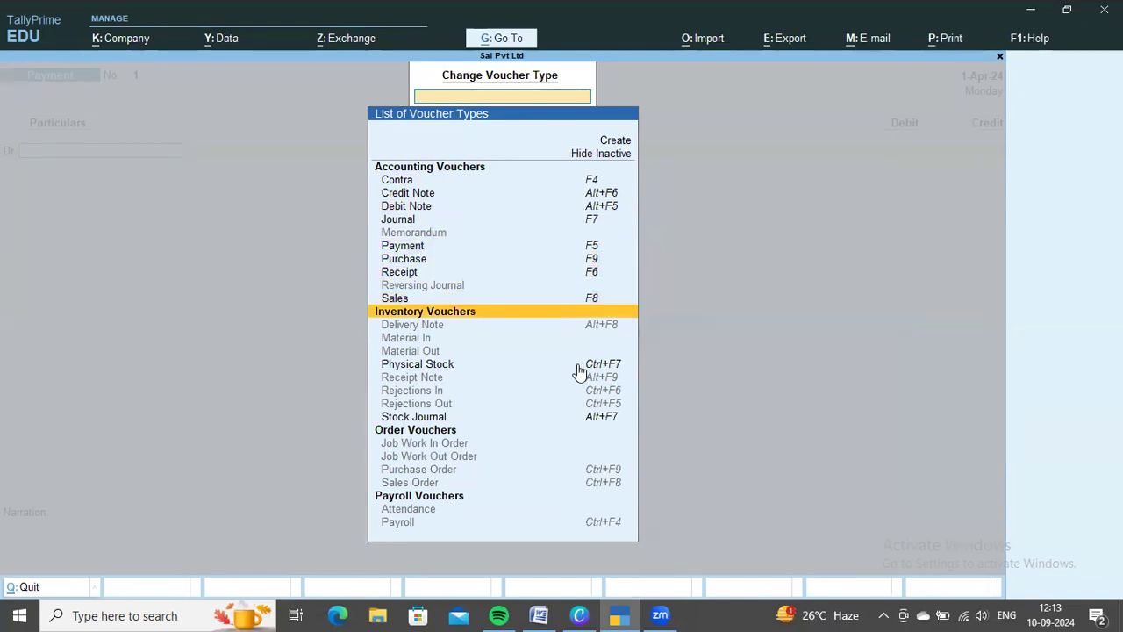
{"action": "key", "text": "Down"}
{"action": "key", "text": "Down"}
{"action": "key", "text": "Down"}
{"action": "key", "text": "Down"}
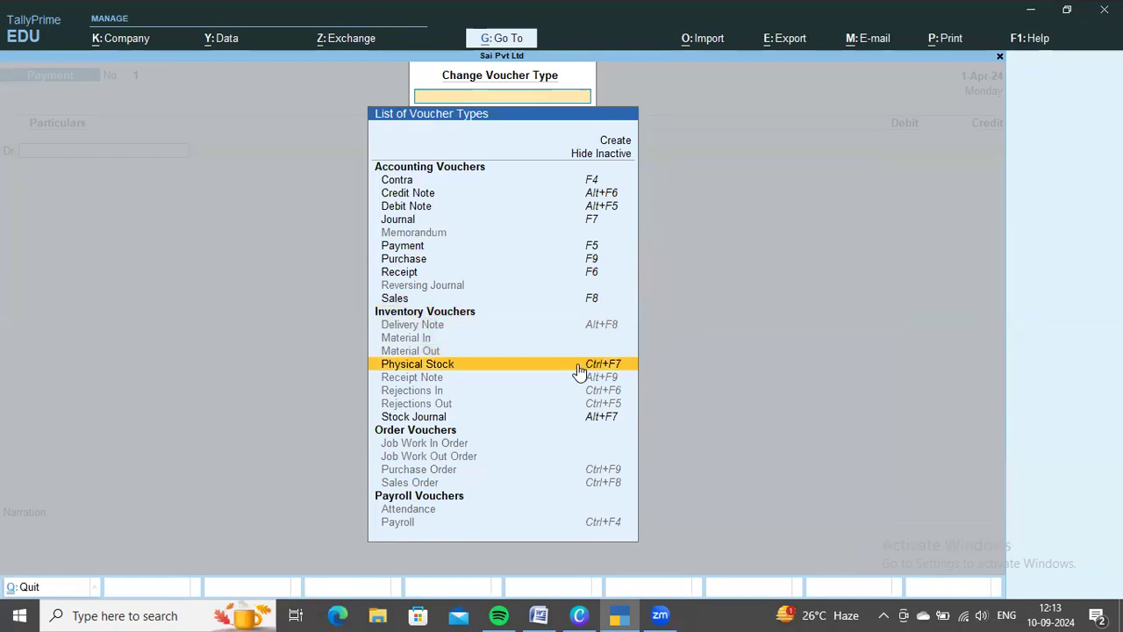
{"action": "key", "text": "Down"}
{"action": "key", "text": "Down"}
{"action": "key", "text": "Down"}
{"action": "key", "text": "Down"}
{"action": "key", "text": "Down"}
{"action": "key", "text": "Down"}
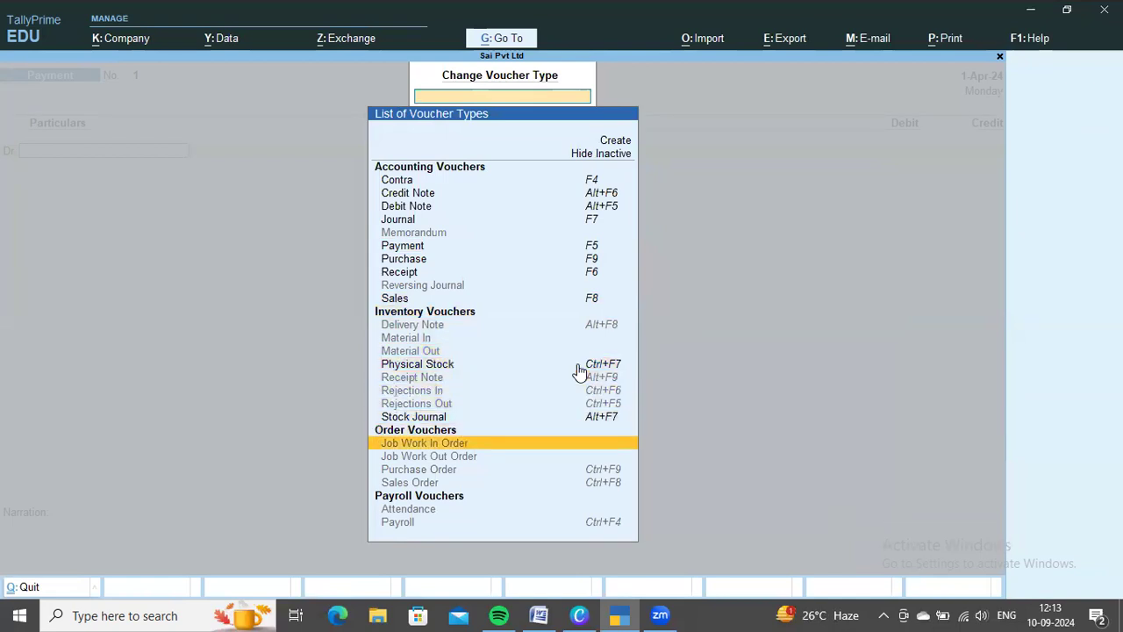
{"action": "key", "text": "Down"}
{"action": "key", "text": "Down"}
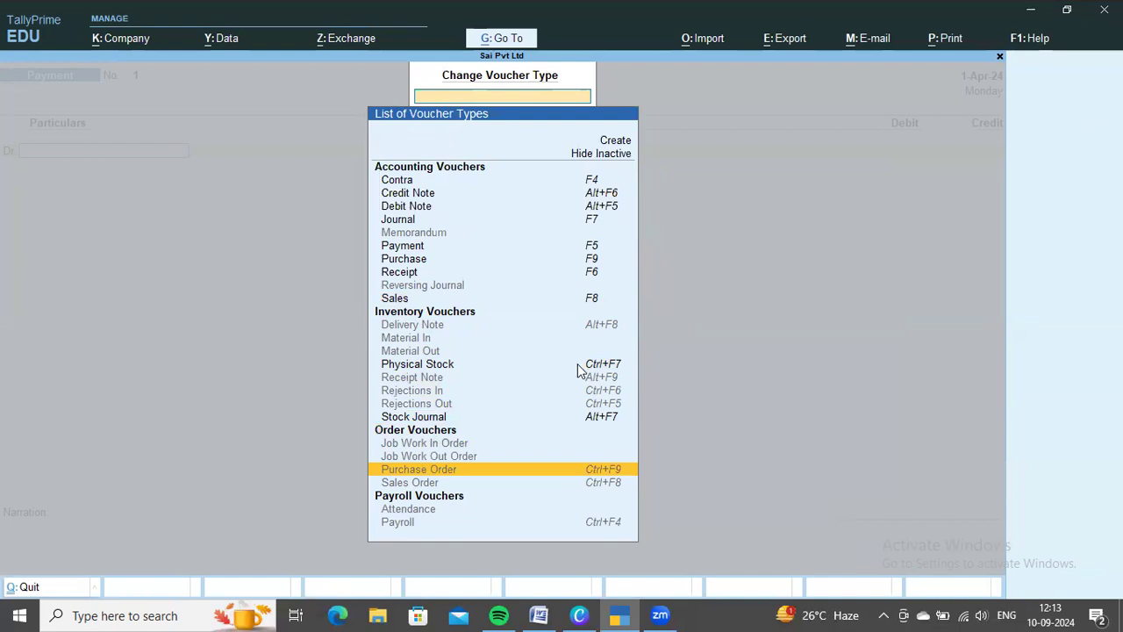
{"action": "key", "text": "Return"}
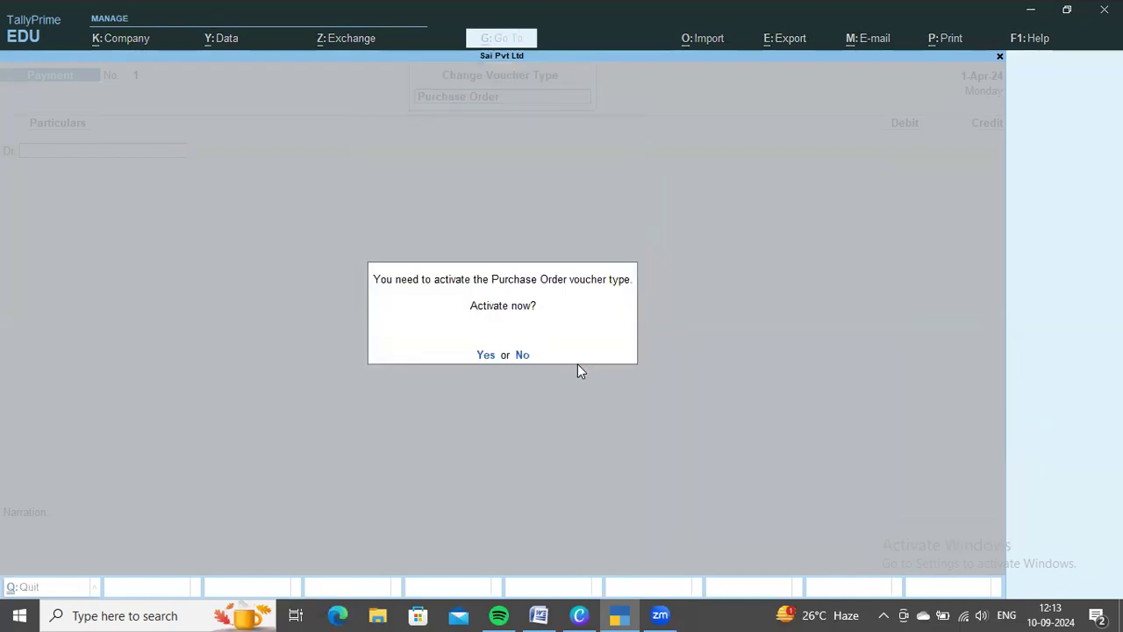
{"action": "key", "text": "y"}
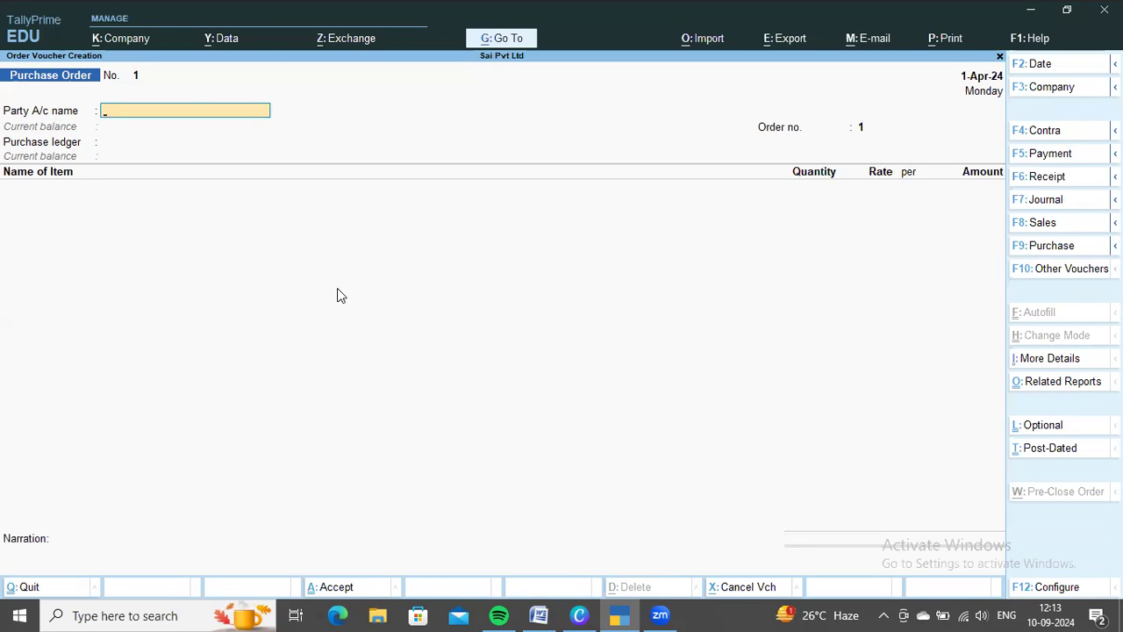
Set the party account to Ms Ramya & Co and accept the order, receipt and supplier details without entries
{"action": "key", "text": "Down"}
{"action": "key", "text": "Down"}
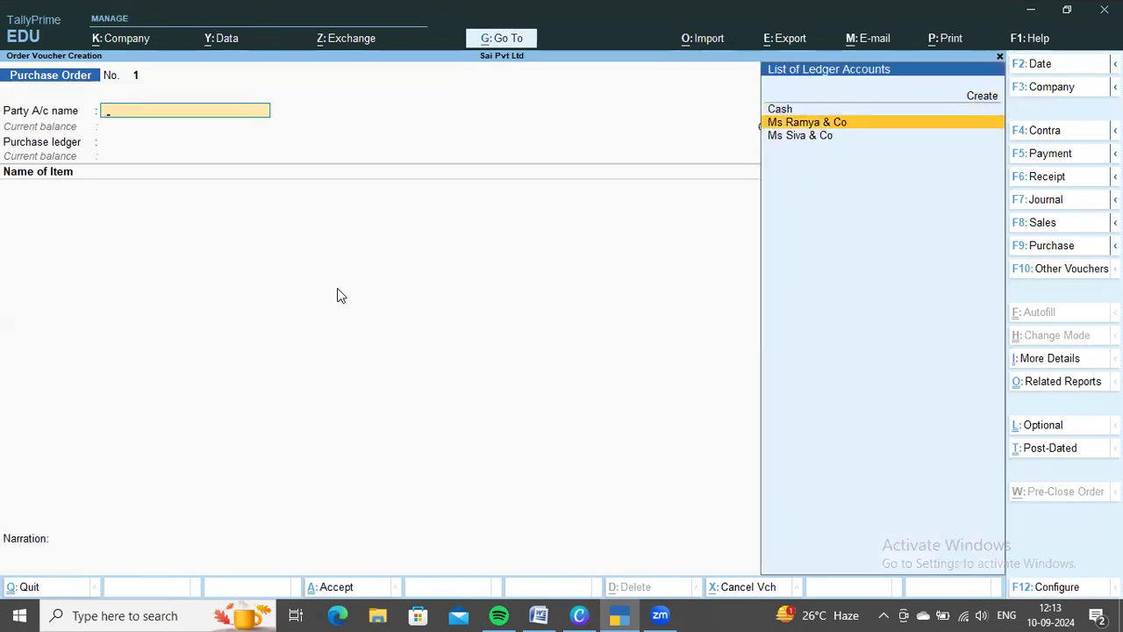
{"action": "key", "text": "Return"}
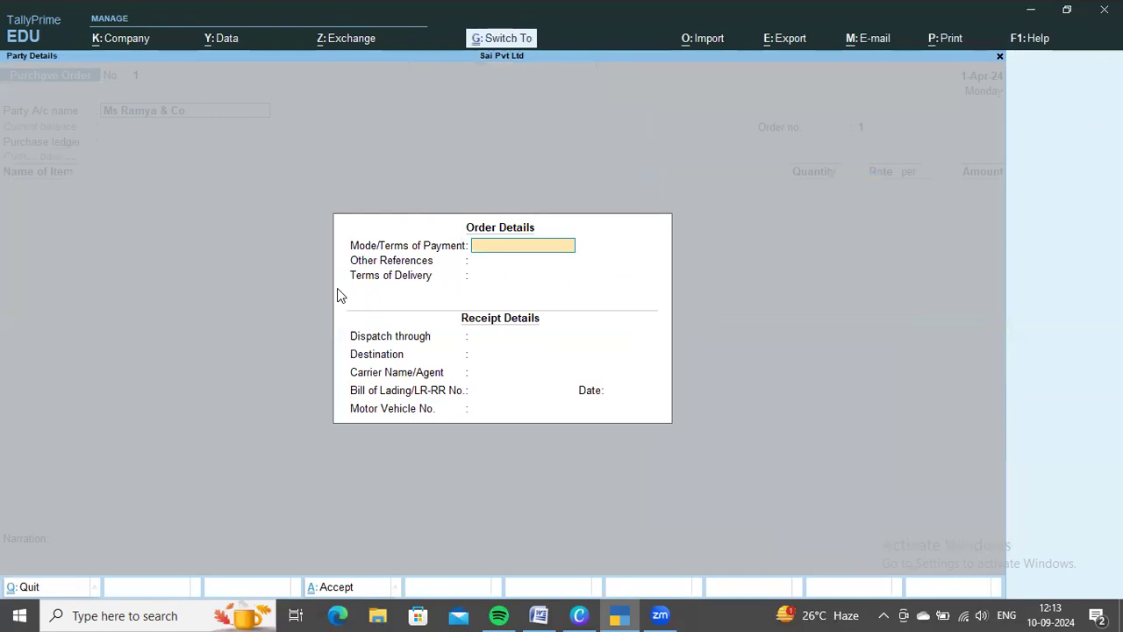
{"action": "key", "text": "ctrl+a"}
{"action": "key", "text": "ctrl+a"}
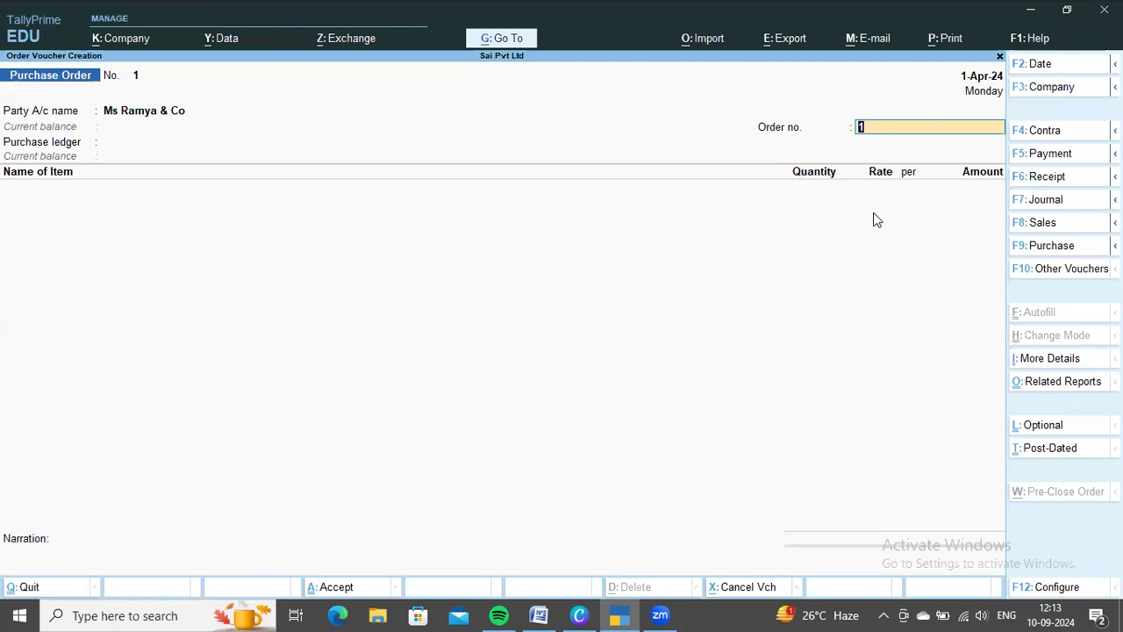
Review the purchase order's configuration options and return to the voucher
{"action": "key", "text": "F12"}
{"action": "key", "text": "Down"}
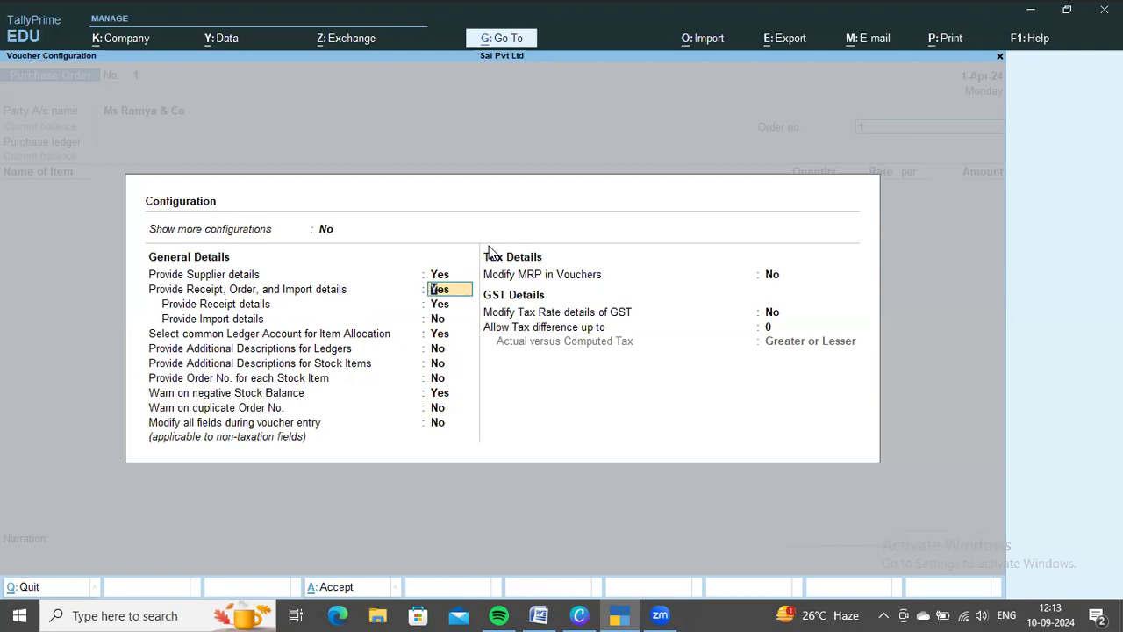
{"action": "key", "text": "ctrl+a"}
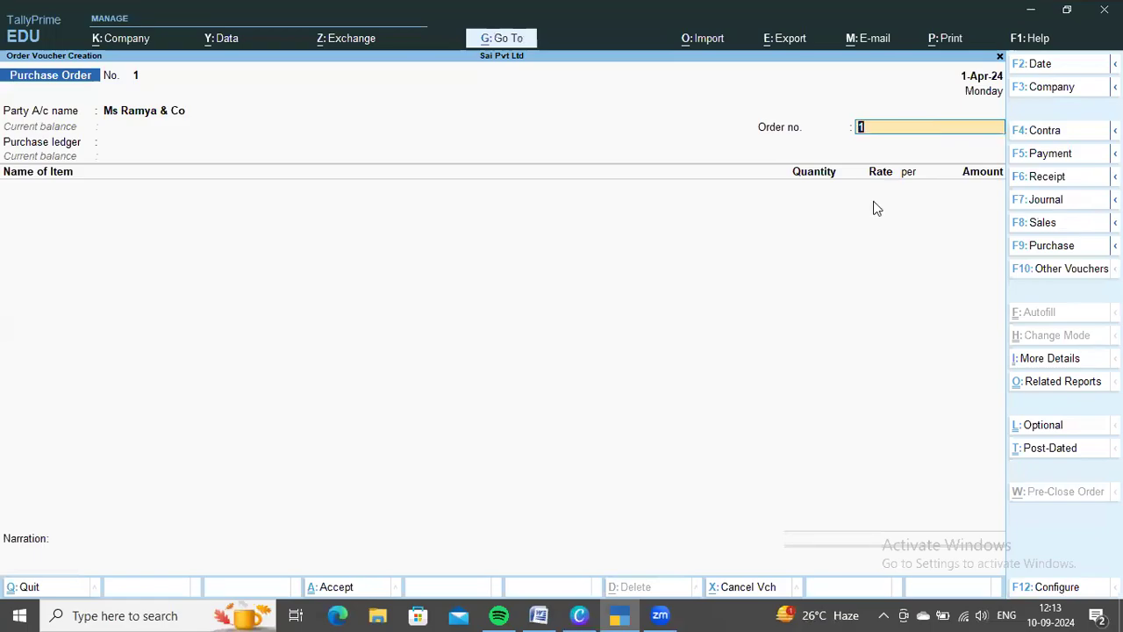
Copy Ms Ramya & Co's order number from the Word document into the voucher and choose Purchae Order as the purchase ledger
{"action": "key", "text": "alt+Tab"}
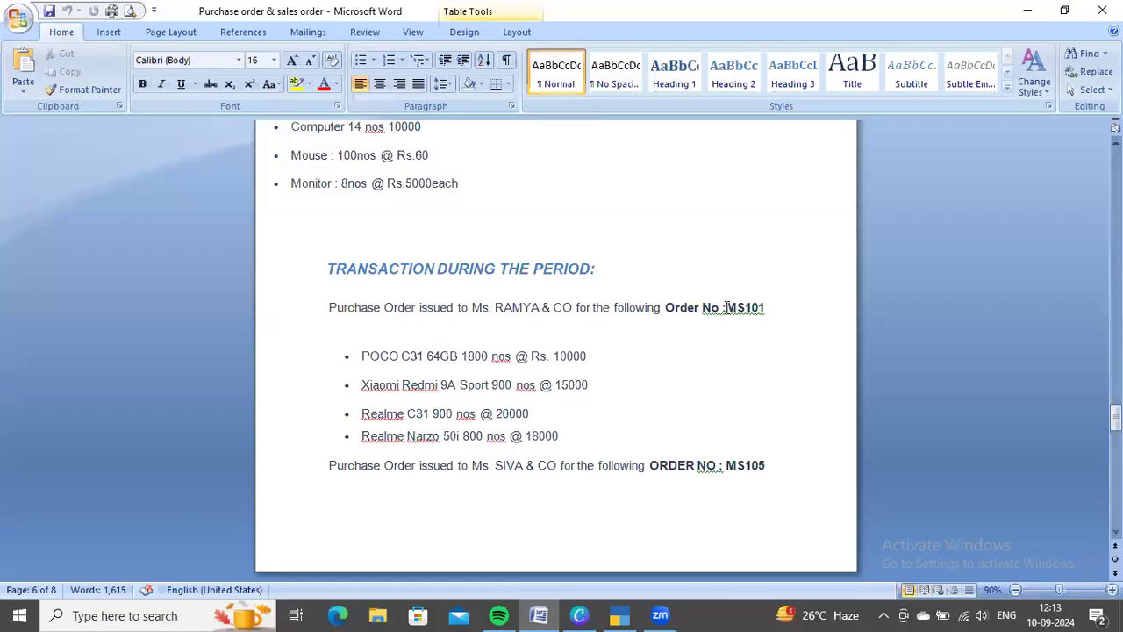
{"action": "left_click_drag", "start_coordinate": [722, 308], "coordinate": [793, 310]}
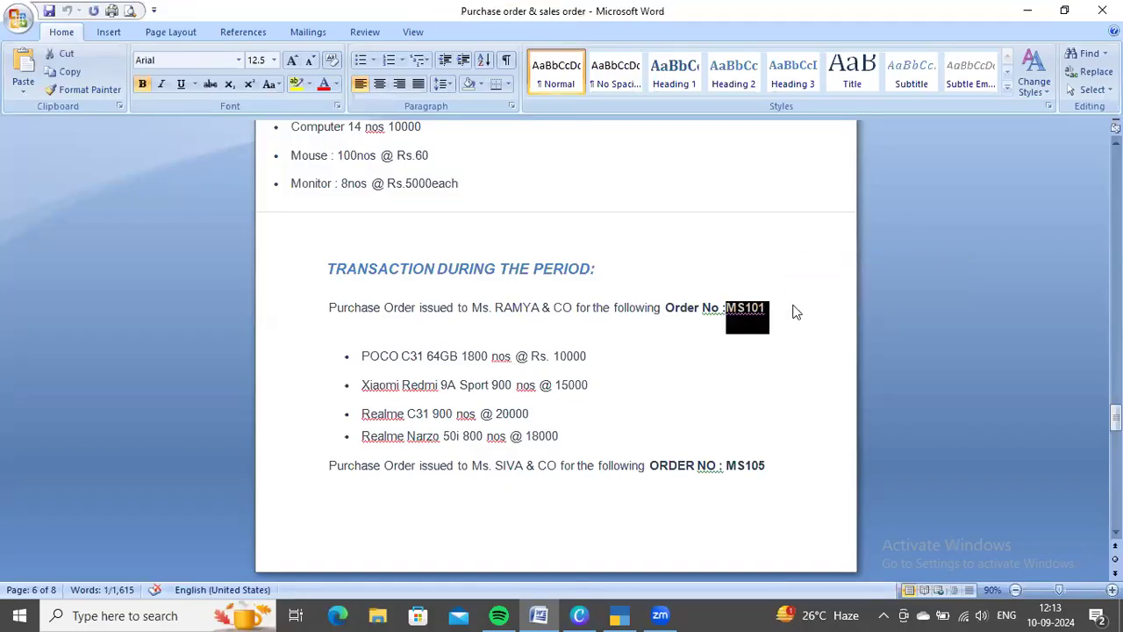
{"action": "key", "text": "ctrl+c"}
{"action": "key", "text": "alt+Tab"}
{"action": "key", "text": "ctrl+alt+v"}
{"action": "key", "text": "Return"}
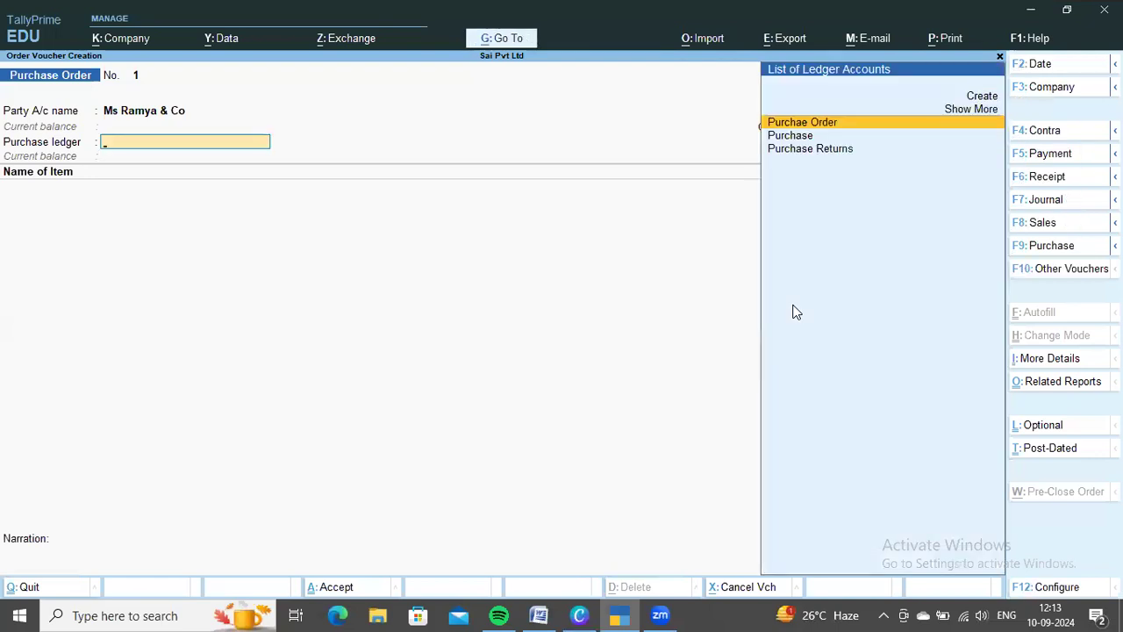
{"action": "key", "text": "Return"}
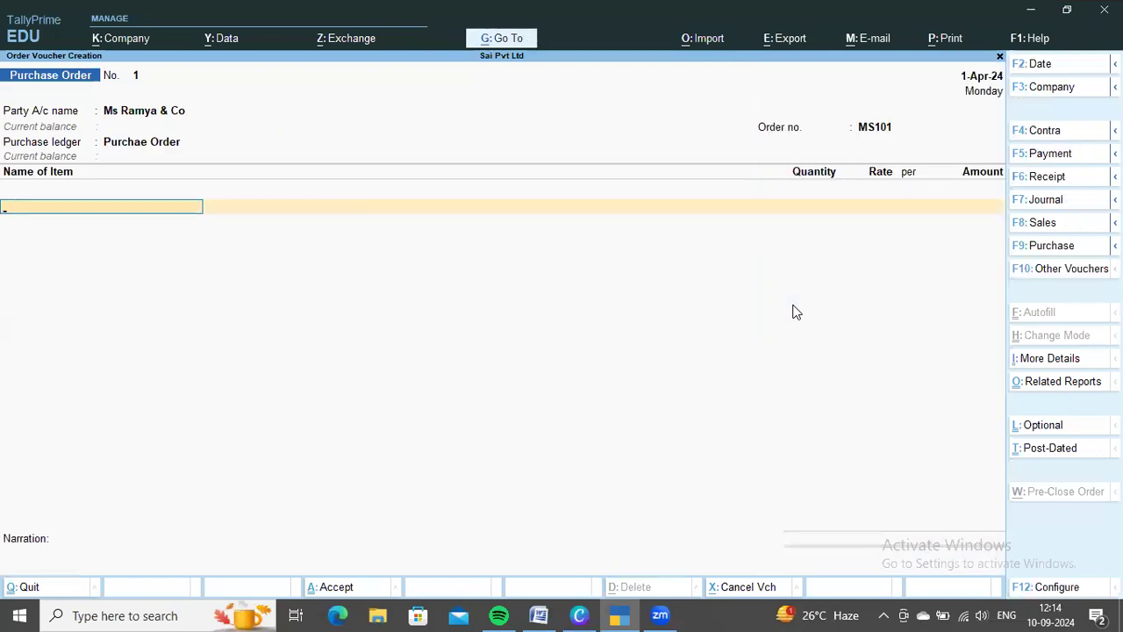
Check the ordered items in the Word document and add Poco C31 64GB to the voucher, due on 1-Apr-24
{"action": "key", "text": "alt+Tab"}
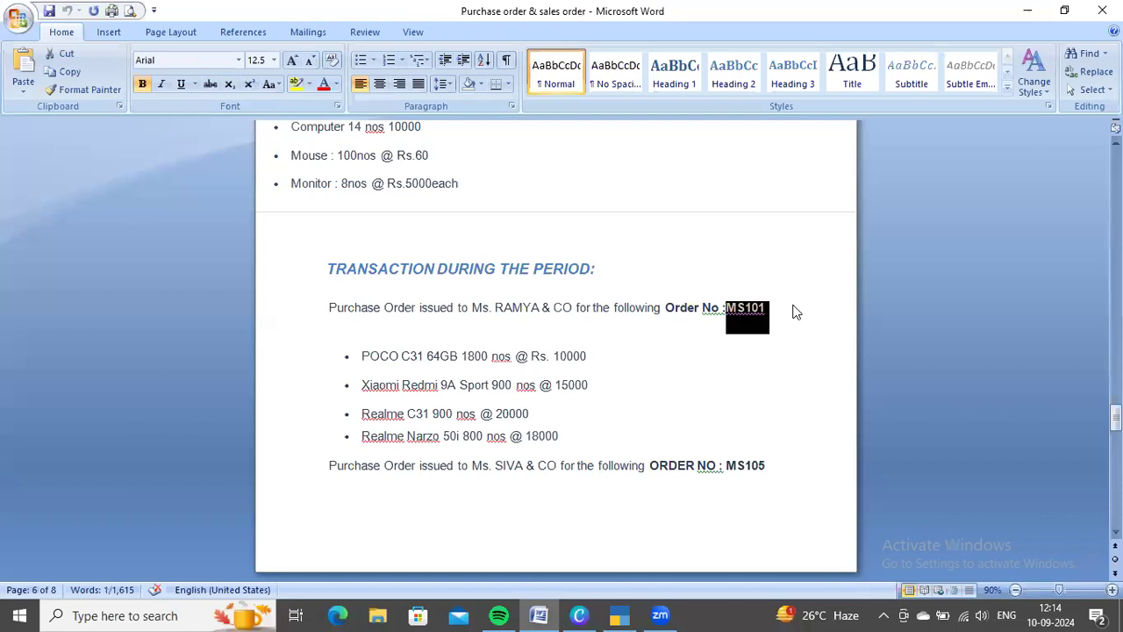
{"action": "scroll", "coordinate": [726, 377], "scroll_direction": "down", "scroll_amount": 1}
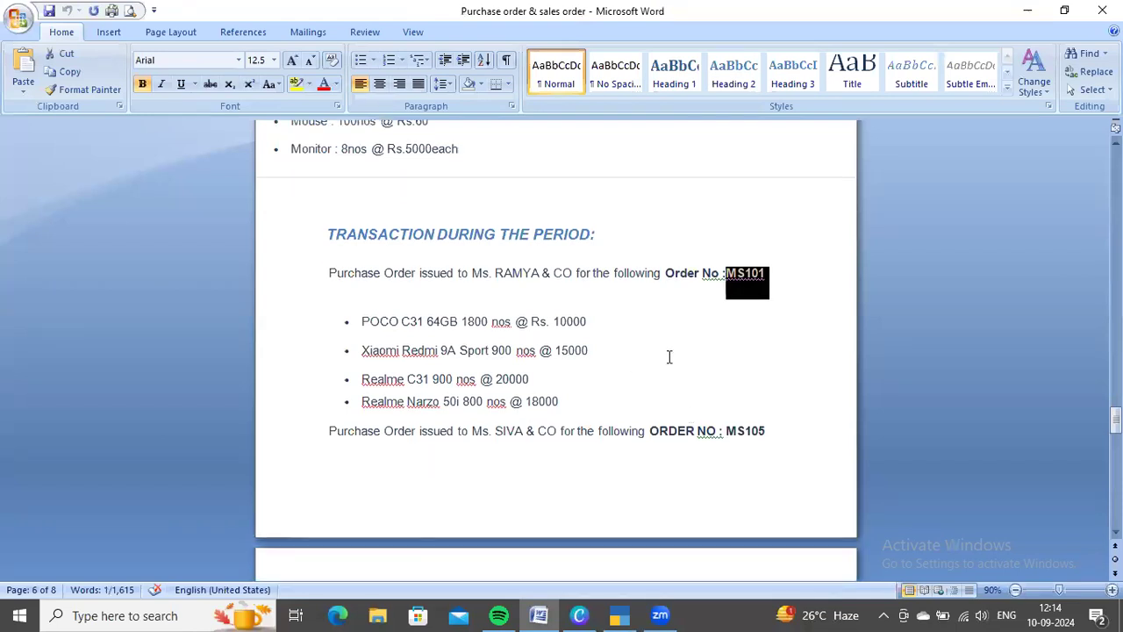
{"action": "key", "text": "alt+Tab"}
{"action": "type", "text": "Po"}
{"action": "key", "text": "Return"}
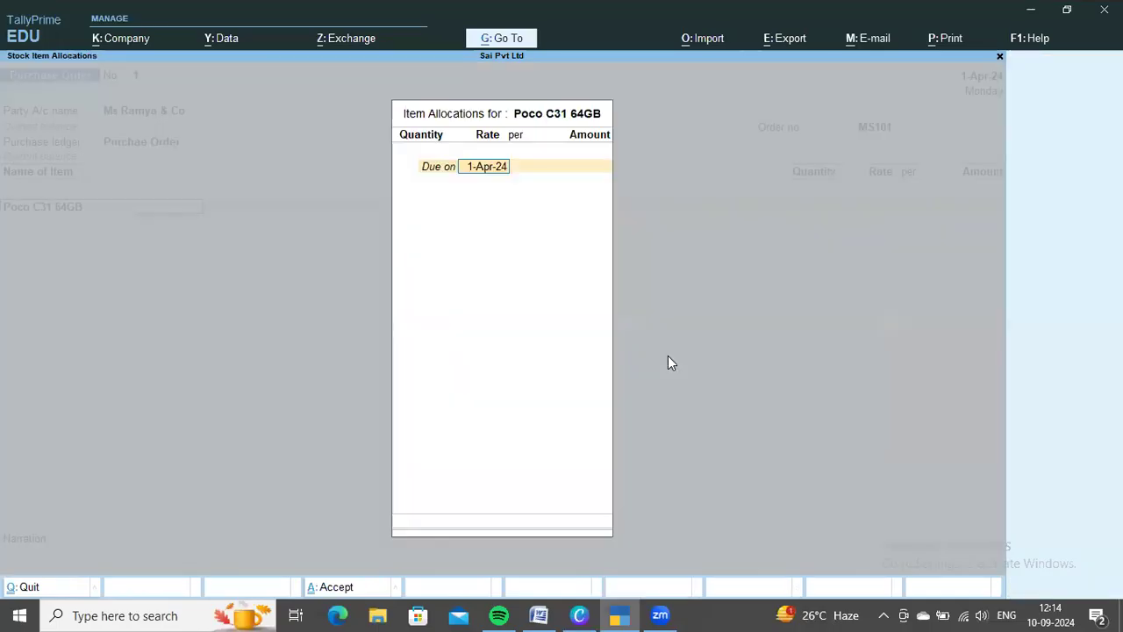
{"action": "key", "text": "Return"}
Allocate 1,800 nos of Poco C31 64GB at a rate of 10,000, as listed in the Word document
{"action": "key", "text": "alt+Tab"}
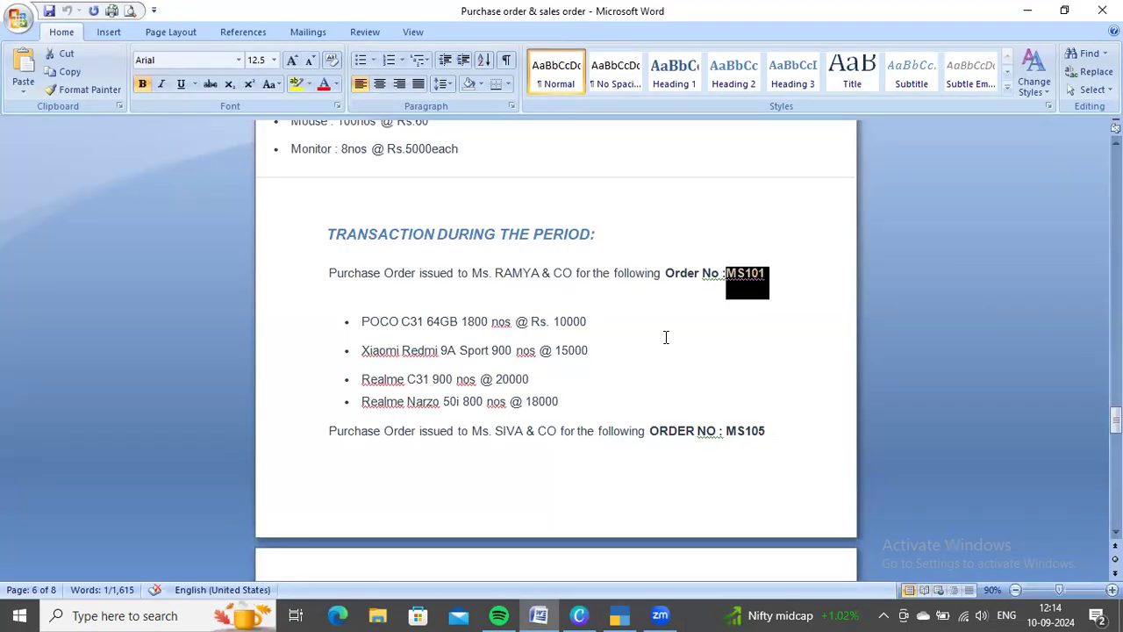
{"action": "key", "text": "alt+Tab"}
{"action": "type", "text": "1,800"}
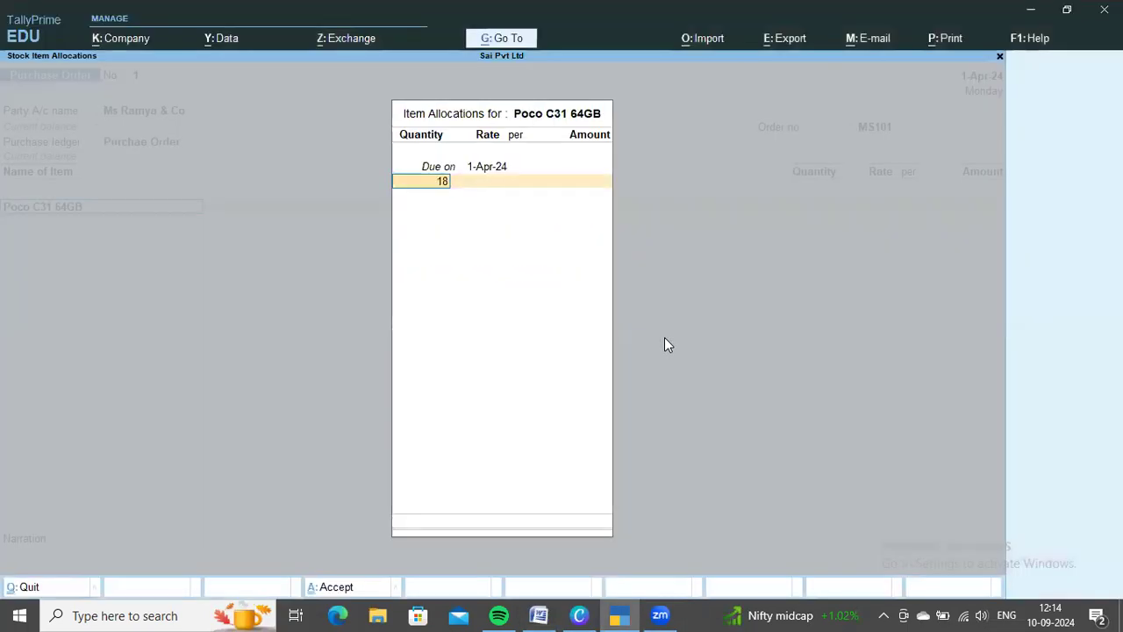
{"action": "key", "text": "Return"}
{"action": "type", "text": "10,000"}
{"action": "key", "text": "Return"}
{"action": "key", "text": "Return"}
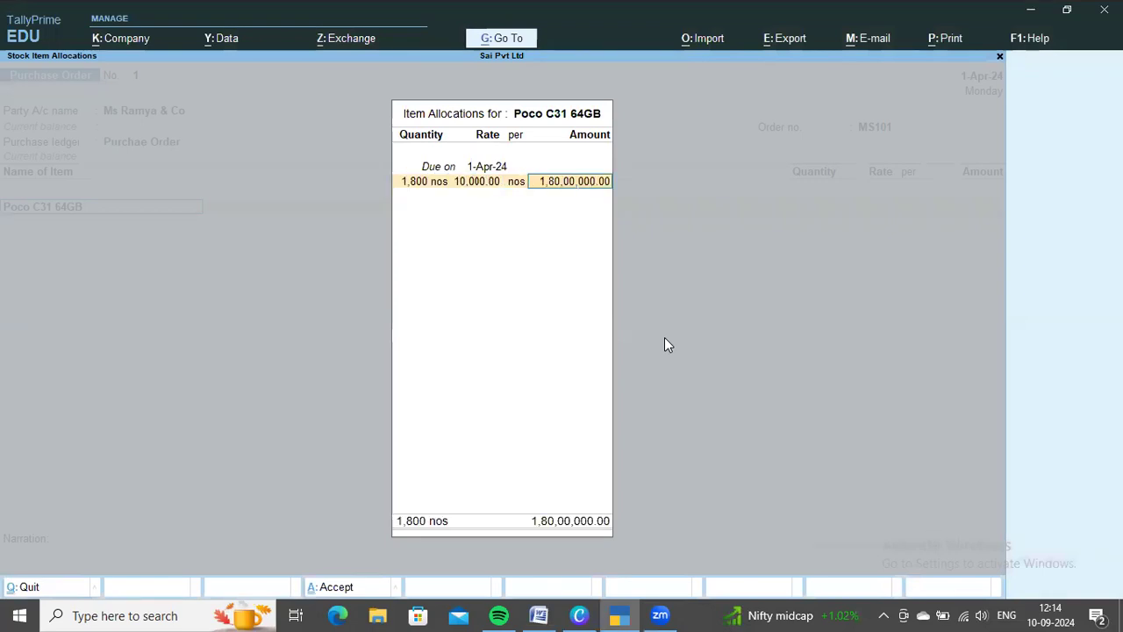
{"action": "key", "text": "Return"}
{"action": "key", "text": "Return"}
{"action": "key", "text": "Return"}
Add Xiaomi Redmi 9A as the second item of the purchase order, due on 1-Apr-24
{"action": "key", "text": "alt+Tab"}
{"action": "key", "text": "alt+Tab"}
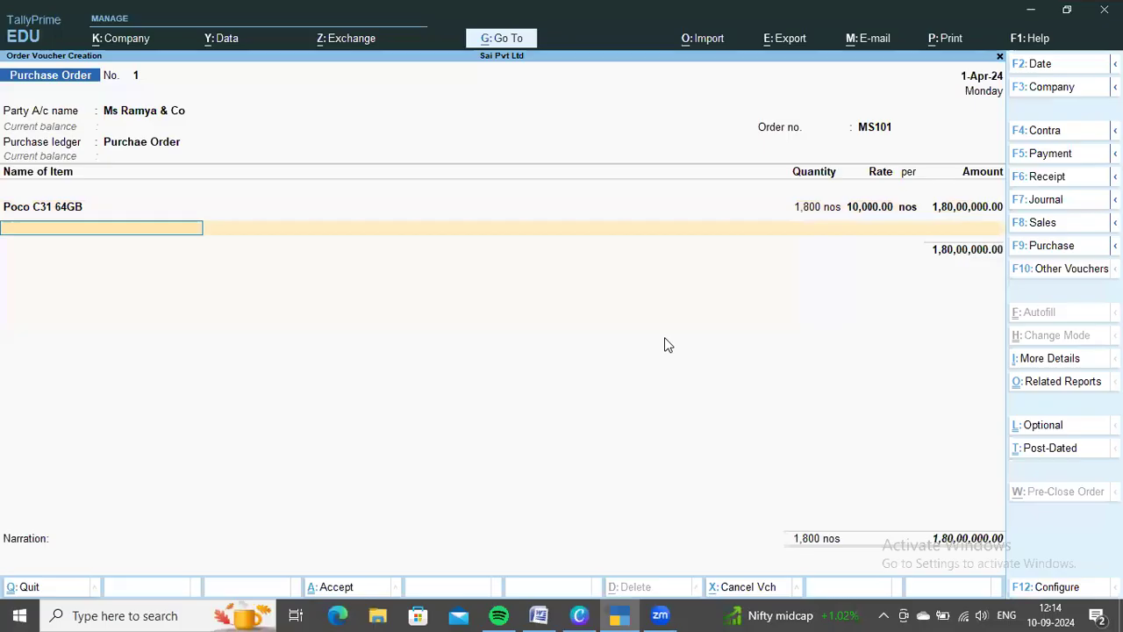
{"action": "type", "text": "xi"}
{"action": "key", "text": "Return"}
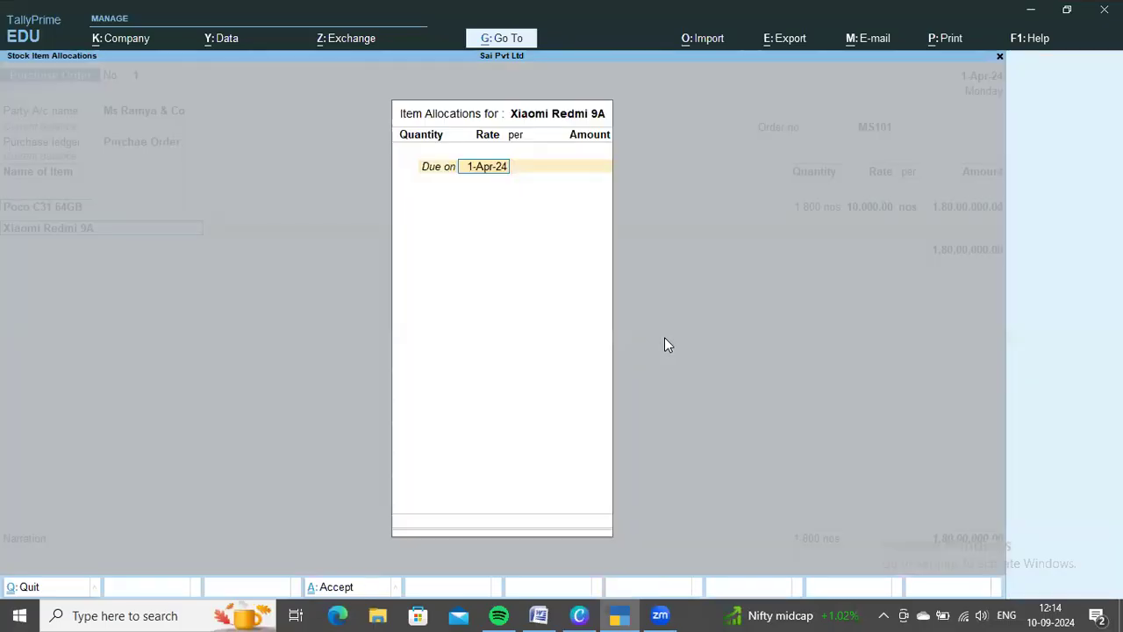
{"action": "key", "text": "Return"}
Allocate 900 nos of Xiaomi Redmi 9A at a rate of 15,000, following the Word document
{"action": "key", "text": "alt+Tab"}
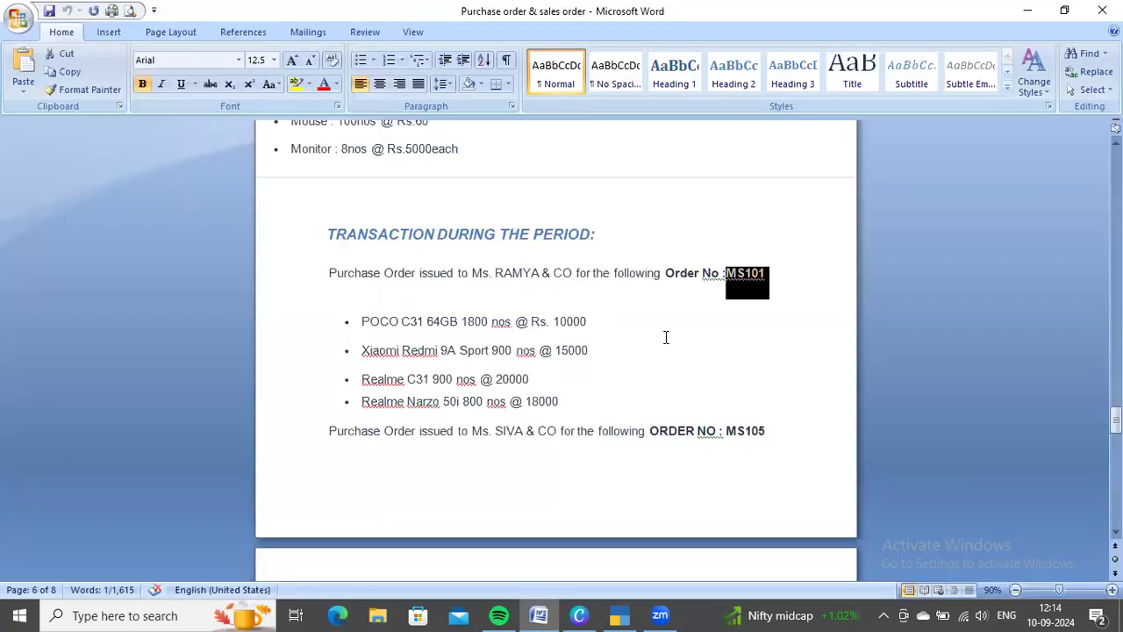
{"action": "key", "text": "alt+Tab"}
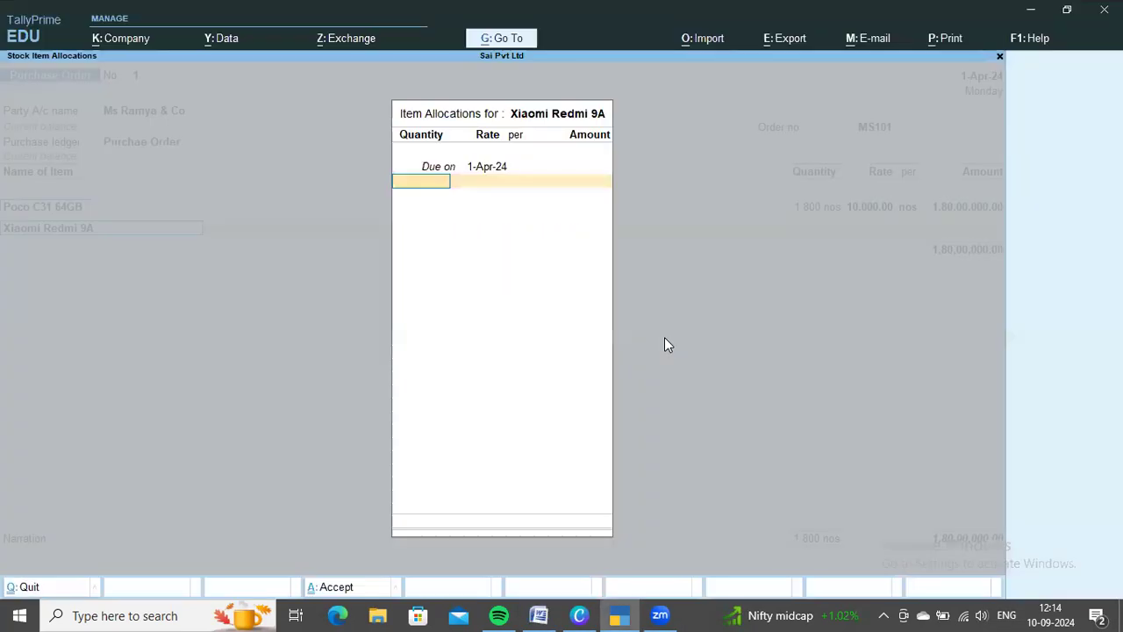
{"action": "type", "text": "900"}
{"action": "key", "text": "Return"}
{"action": "type", "text": "15,000"}
{"action": "key", "text": "Return"}
{"action": "key", "text": "Return"}
{"action": "key", "text": "Return"}
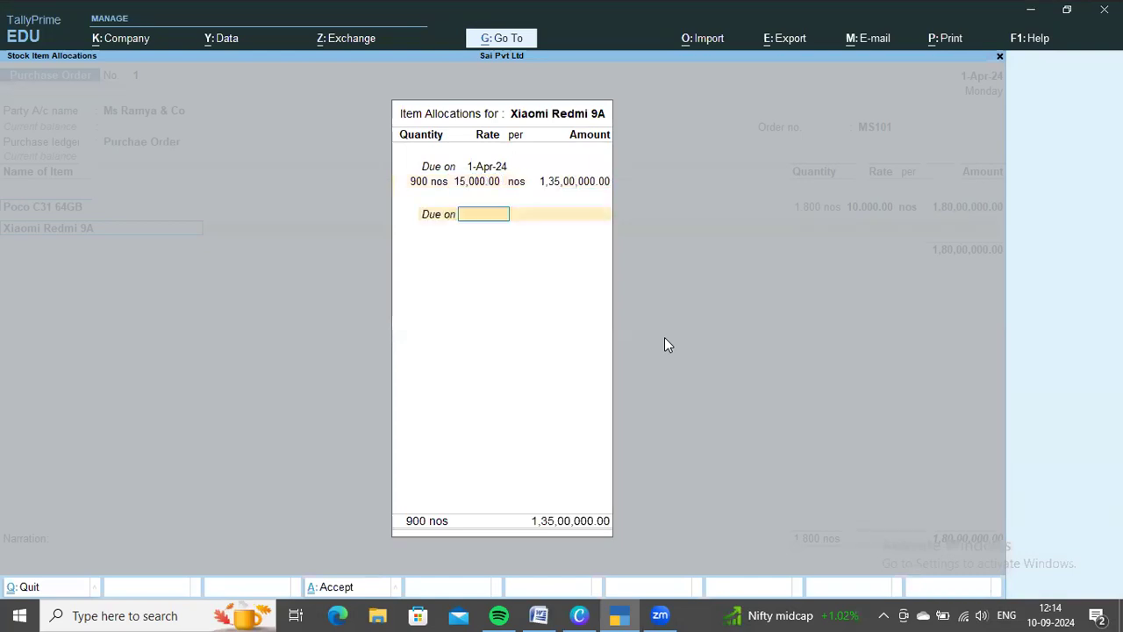
{"action": "key", "text": "Return"}
{"action": "key", "text": "Return"}
{"action": "key", "text": "alt+Tab"}
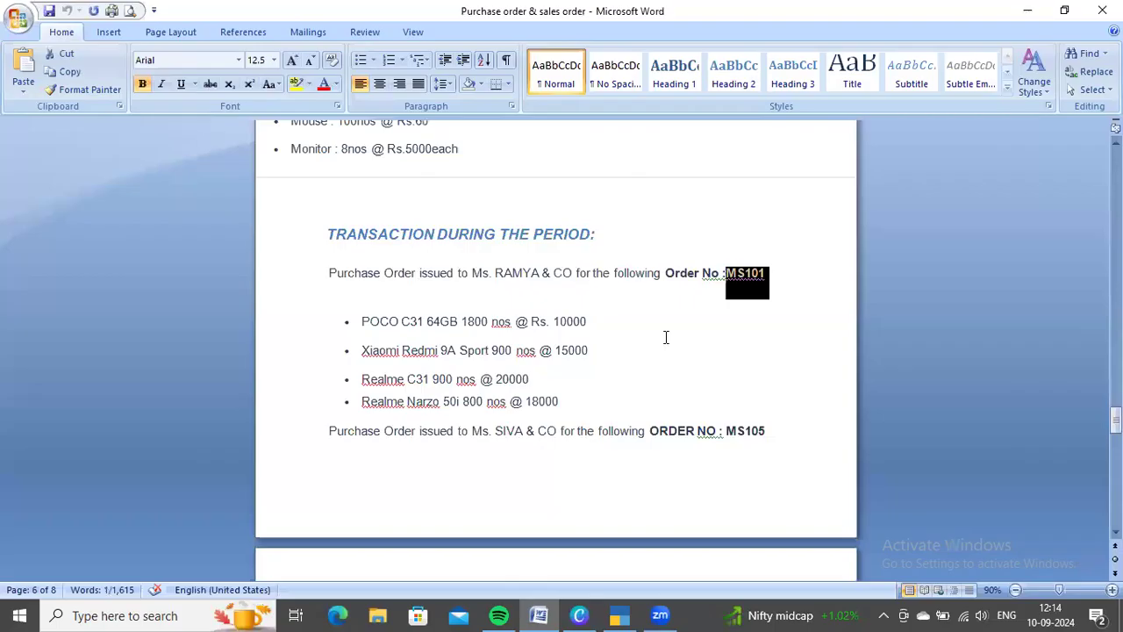
{"action": "key", "text": "alt+Tab"}
{"action": "type", "text": "r"}
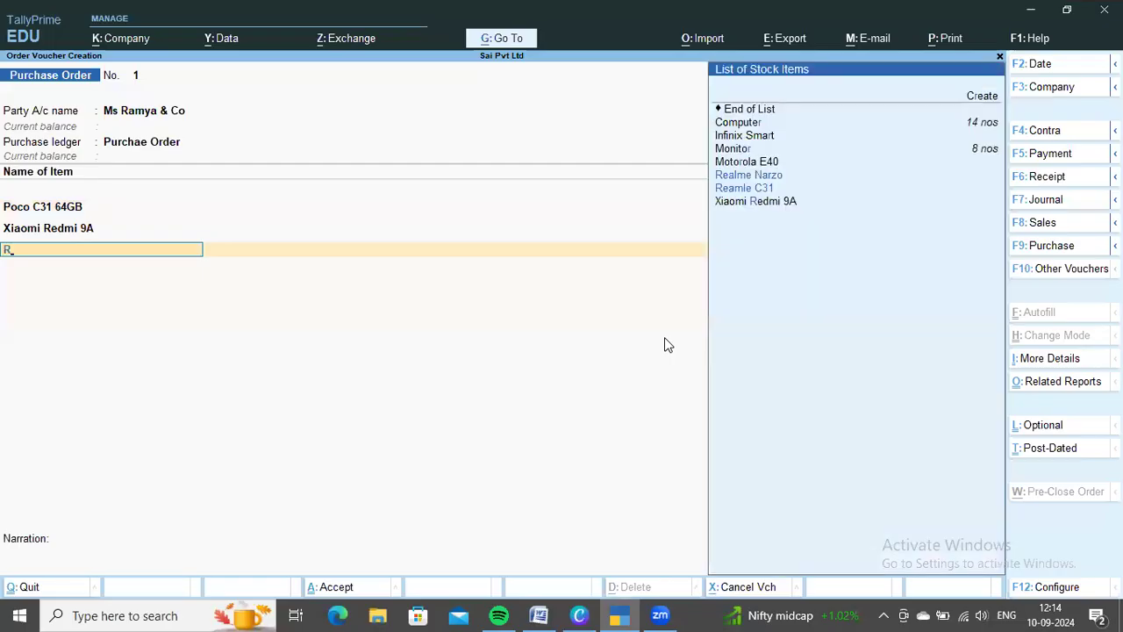
{"action": "key", "text": "Down"}
{"action": "key", "text": "Up"}
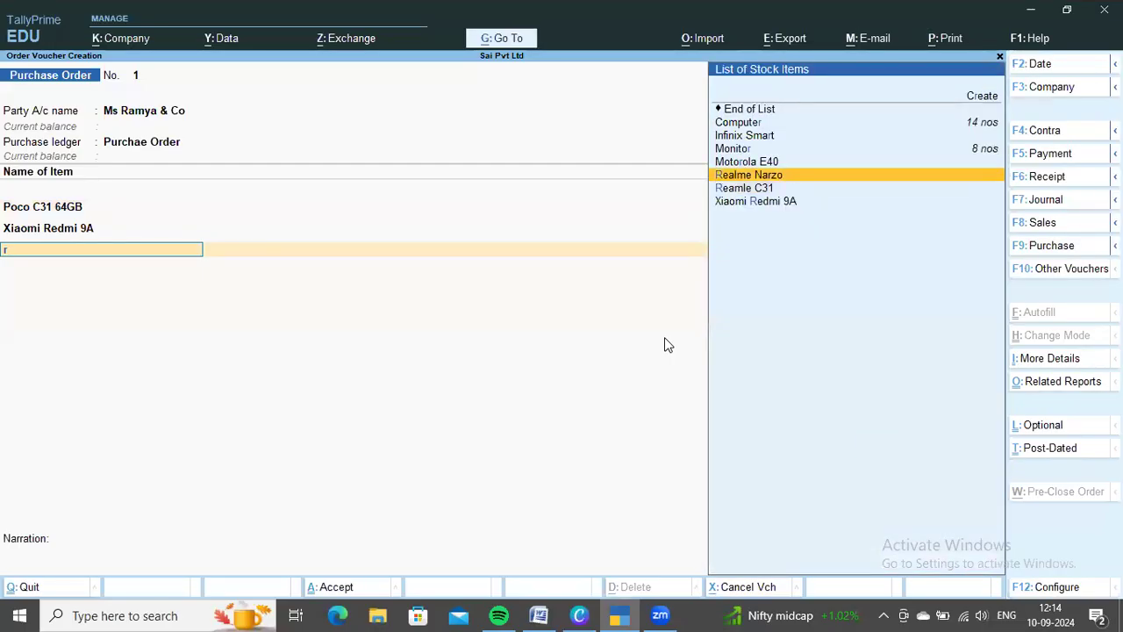
{"action": "key", "text": "Return"}
{"action": "key", "text": "alt+Tab"}
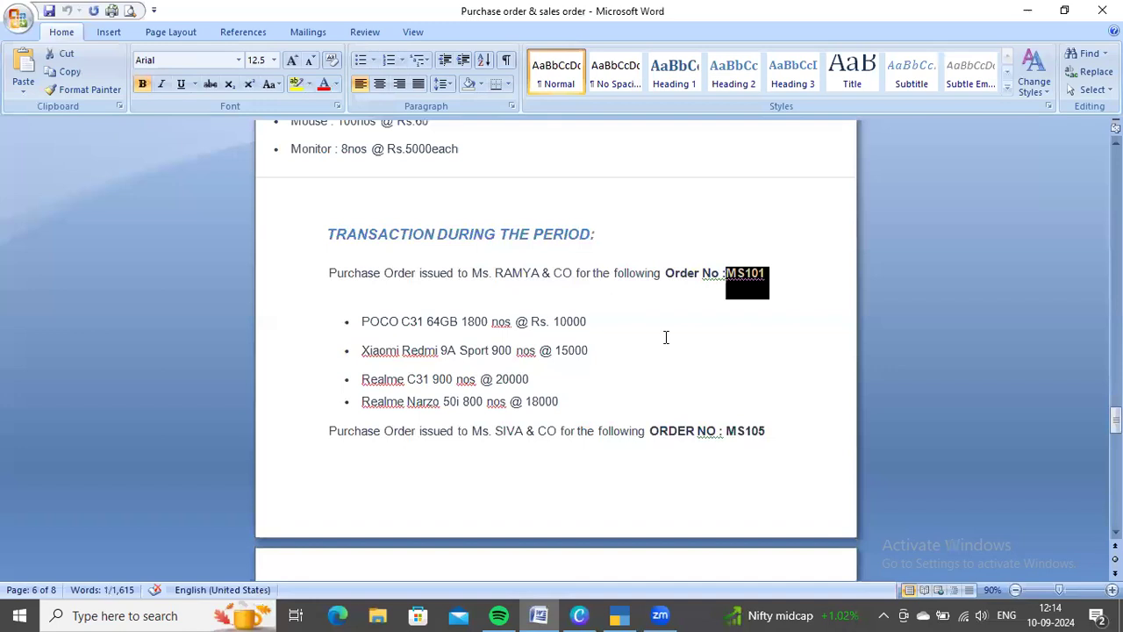
{"action": "key", "text": "alt+Tab"}
{"action": "key", "text": "Escape"}
Switch the third item of the purchase order to Reamle C31, due on 1-Apr-24
{"action": "key", "text": "Down"}
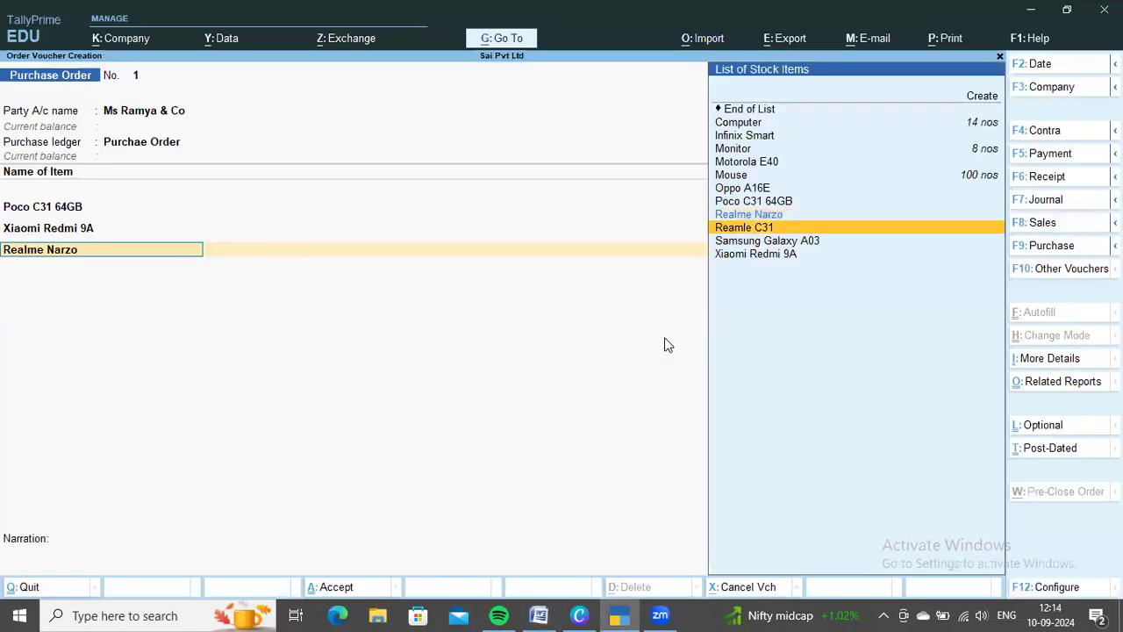
{"action": "key", "text": "Return"}
{"action": "key", "text": "Return"}
Allocate 900 nos of Reamle C31 at a rate of 20,000, as listed in the Word document
{"action": "key", "text": "alt+Tab"}
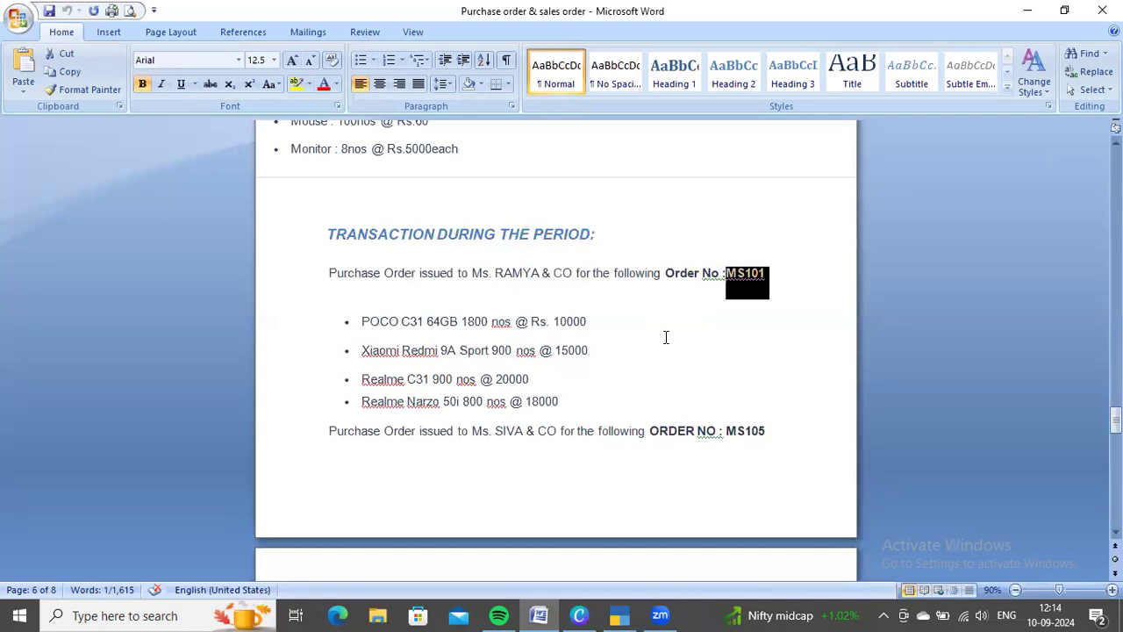
{"action": "key", "text": "alt+Tab"}
{"action": "type", "text": "900"}
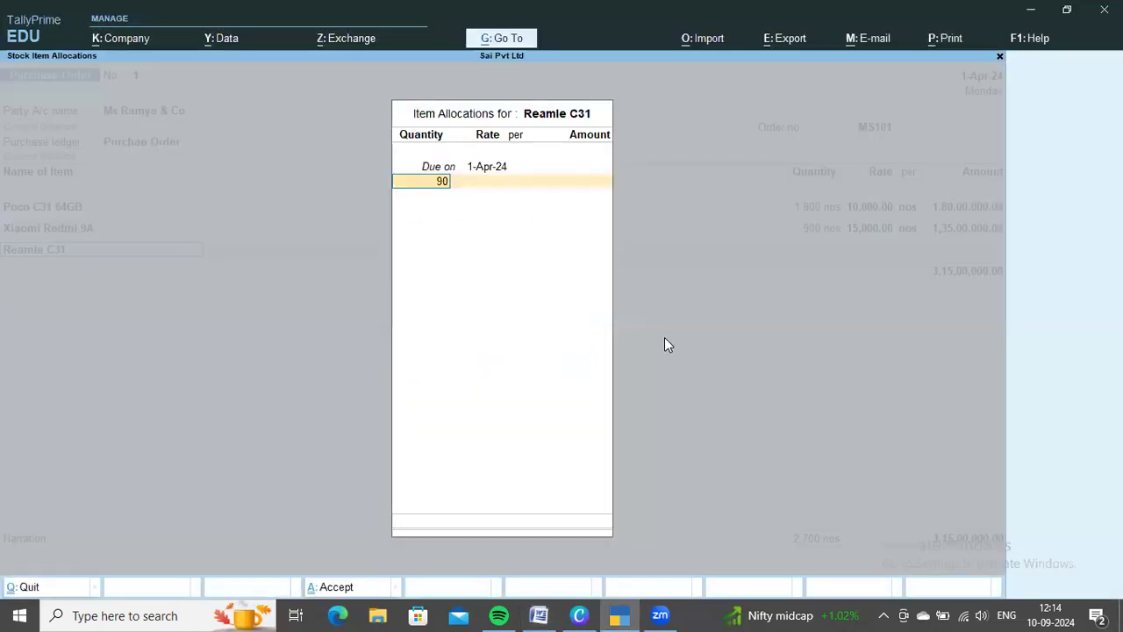
{"action": "key", "text": "Return"}
{"action": "type", "text": "20,0"}
{"action": "type", "text": "0000"}
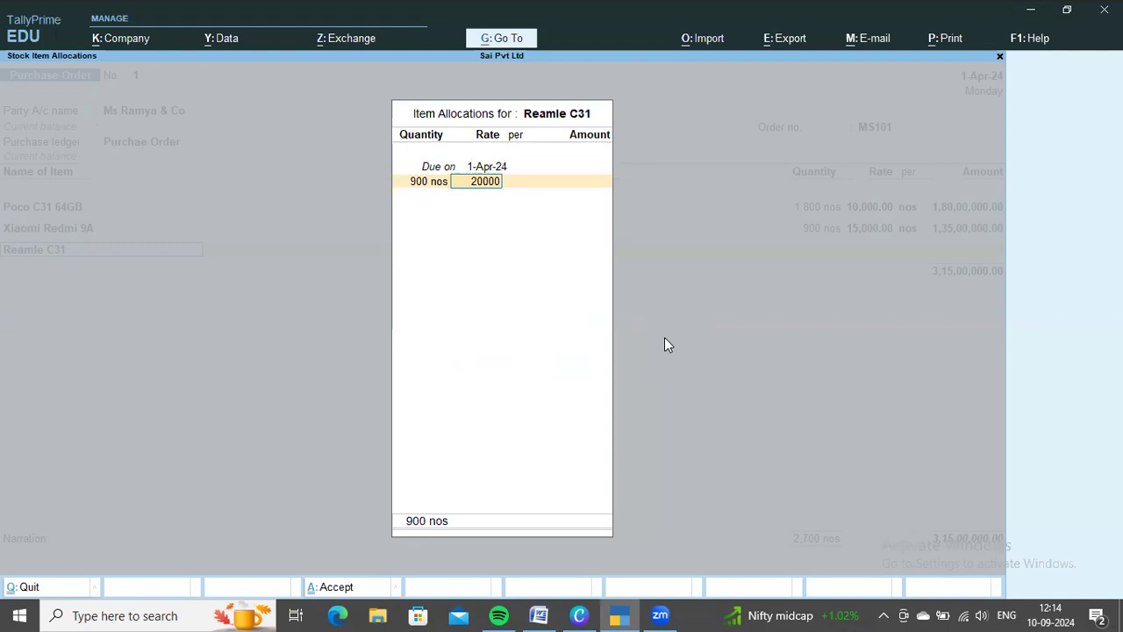
{"action": "key", "text": "Return"}
{"action": "key", "text": "Return"}
{"action": "key", "text": "Return"}
Add Realme Narzo as the fourth item of the purchase order, due on 1-Apr-24
{"action": "key", "text": "Return"}
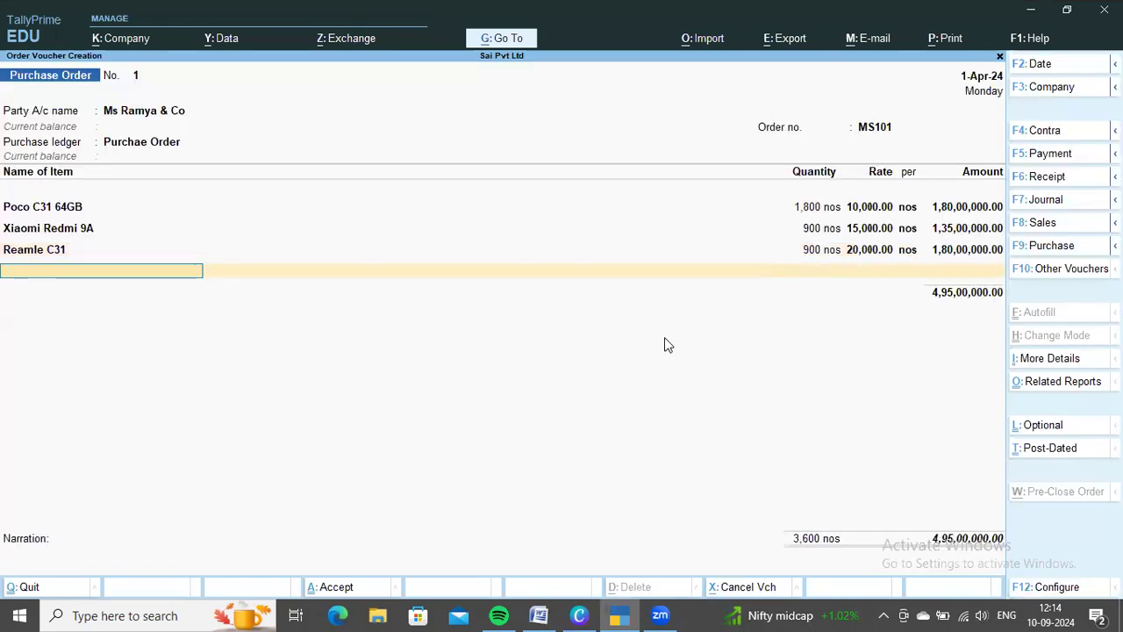
{"action": "type", "text": "Rea"}
{"action": "key", "text": "Return"}
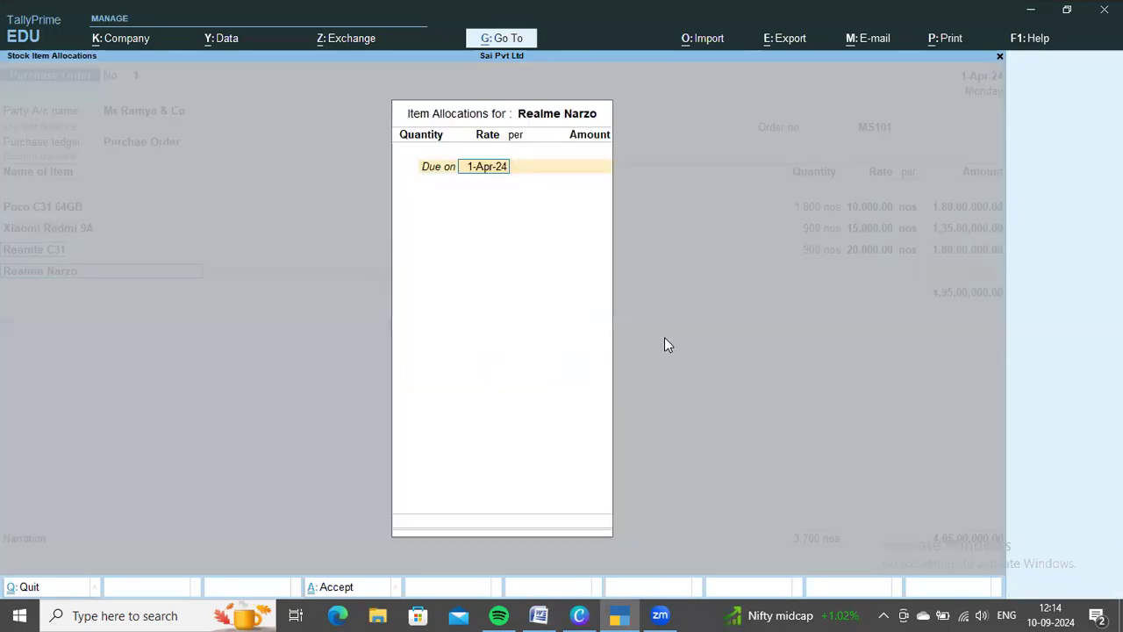
{"action": "key", "text": "Return"}
Allocate 800 nos of Realme Narzo at a rate of 18,000, following the Word document
{"action": "key", "text": "alt+Tab"}
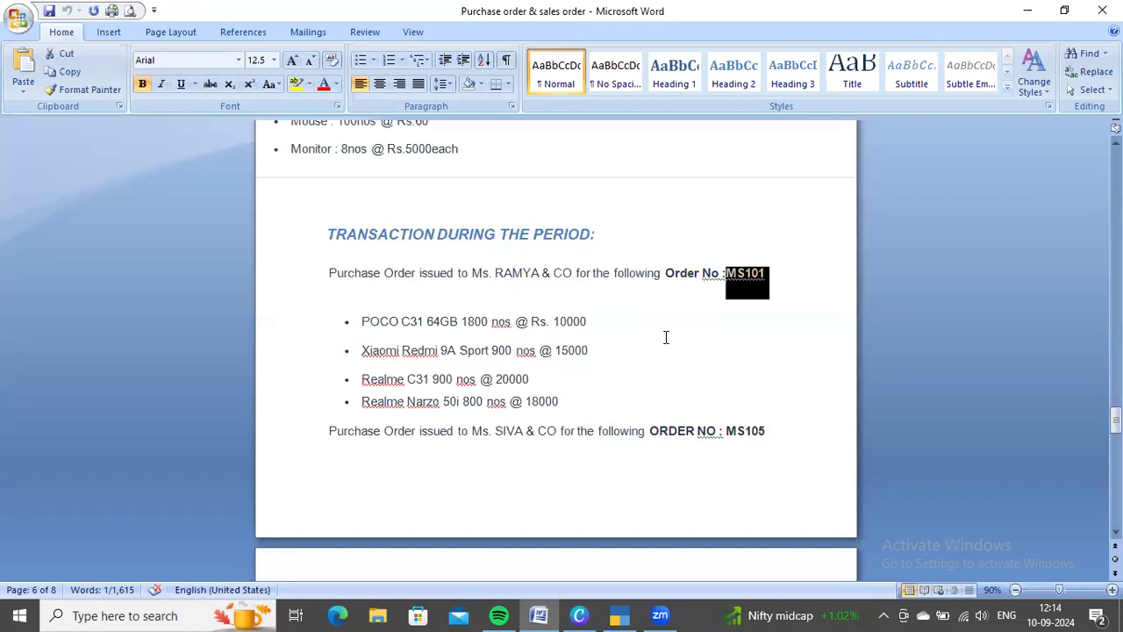
{"action": "key", "text": "alt+Tab"}
{"action": "type", "text": "800"}
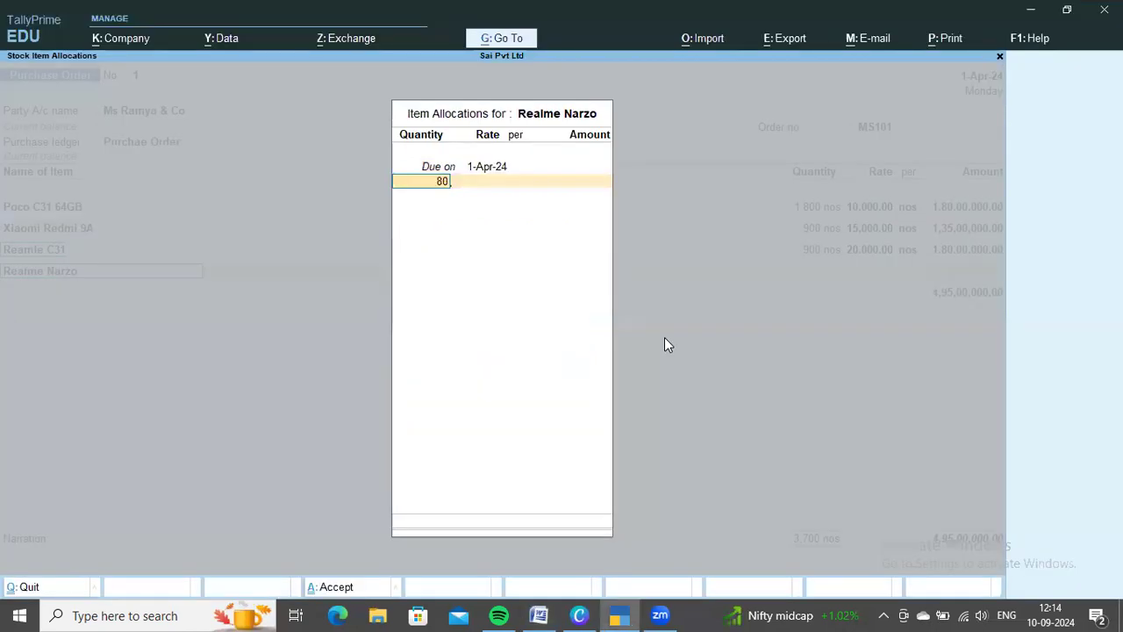
{"action": "key", "text": "Return"}
{"action": "type", "text": "180-00"}
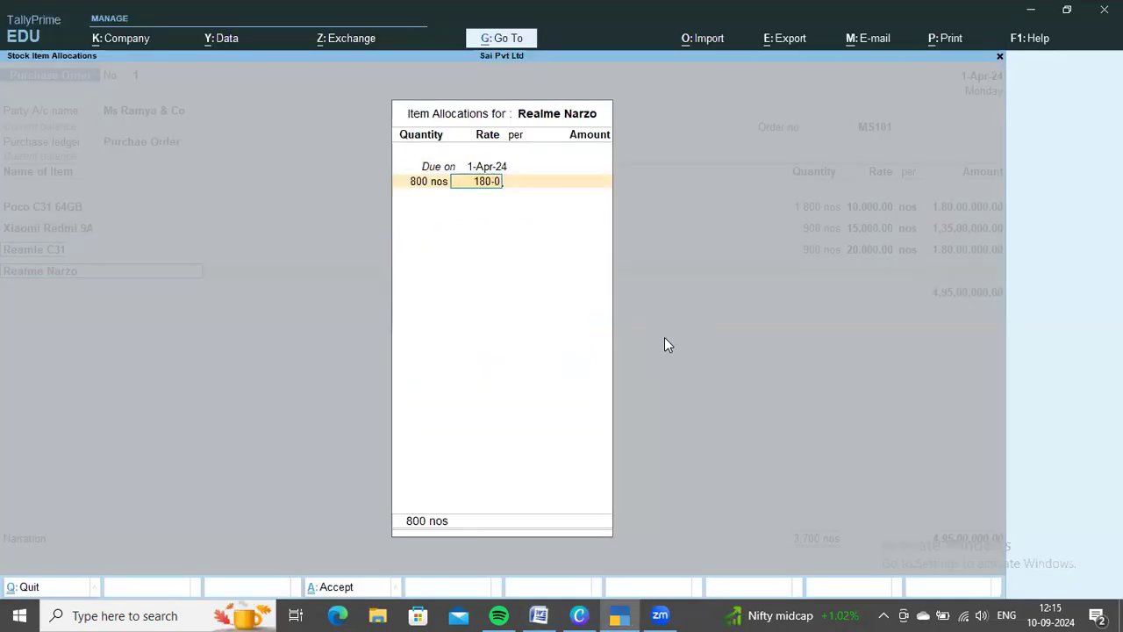
{"action": "key", "text": "BackSpace"}
{"action": "key", "text": "BackSpace"}
{"action": "key", "text": "BackSpace"}
{"action": "type", "text": "00"}
{"action": "key", "text": "Return"}
{"action": "key", "text": "Return"}
{"action": "key", "text": "Return"}
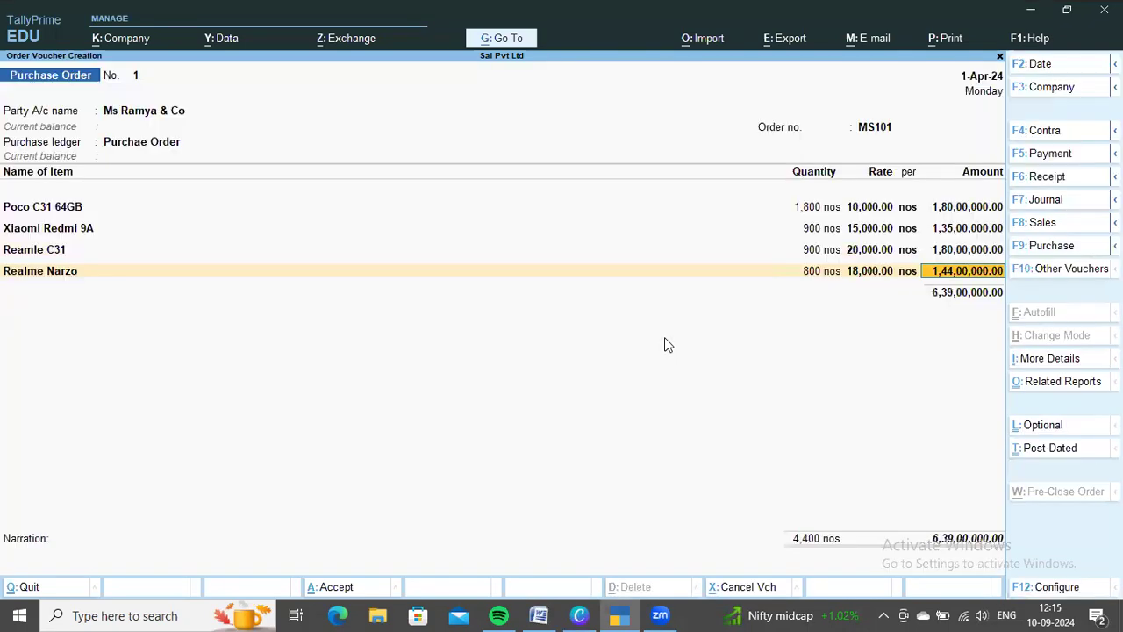
Compare the four items with the Word document, end the item list and save the Ms Ramya & Co purchase order
{"action": "key", "text": "alt+Tab"}
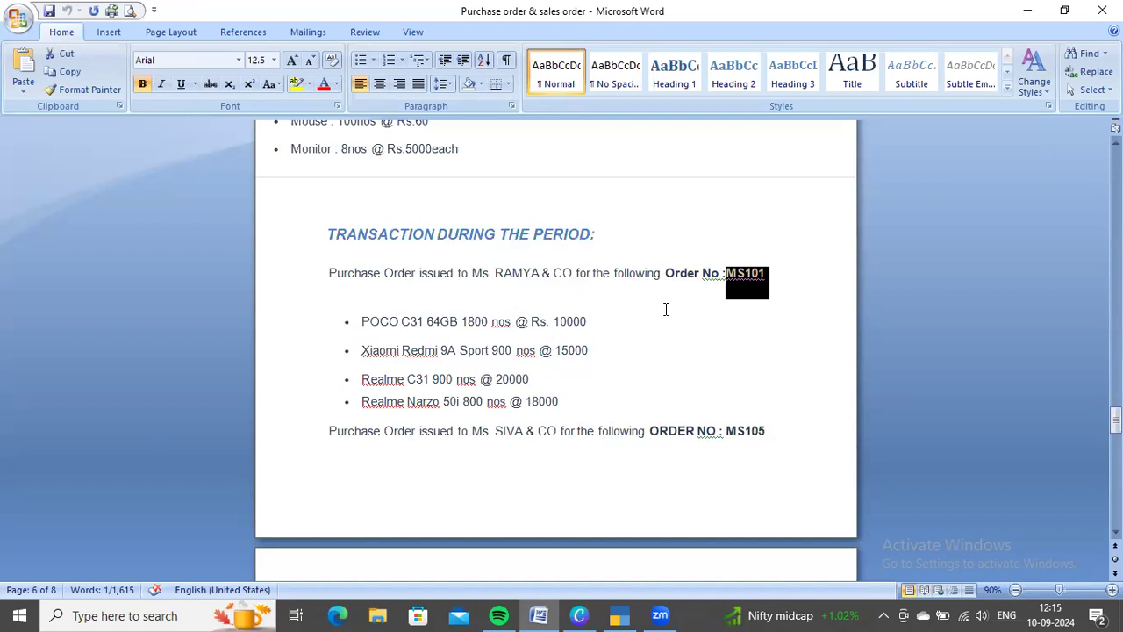
{"action": "key", "text": "alt+Tab"}
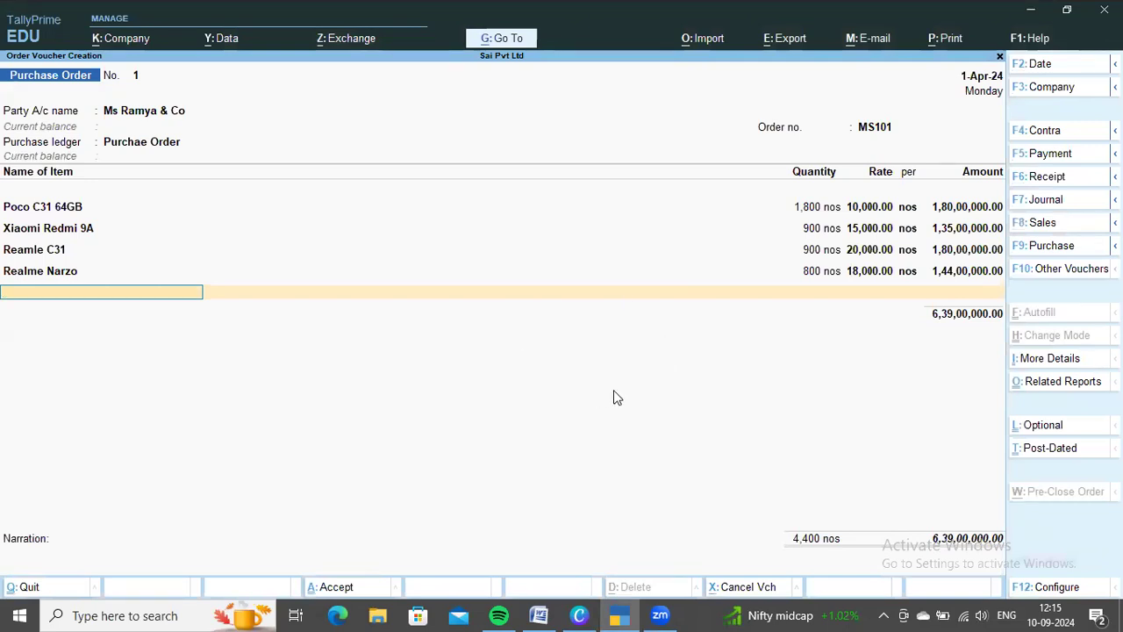
{"action": "key", "text": "Return"}
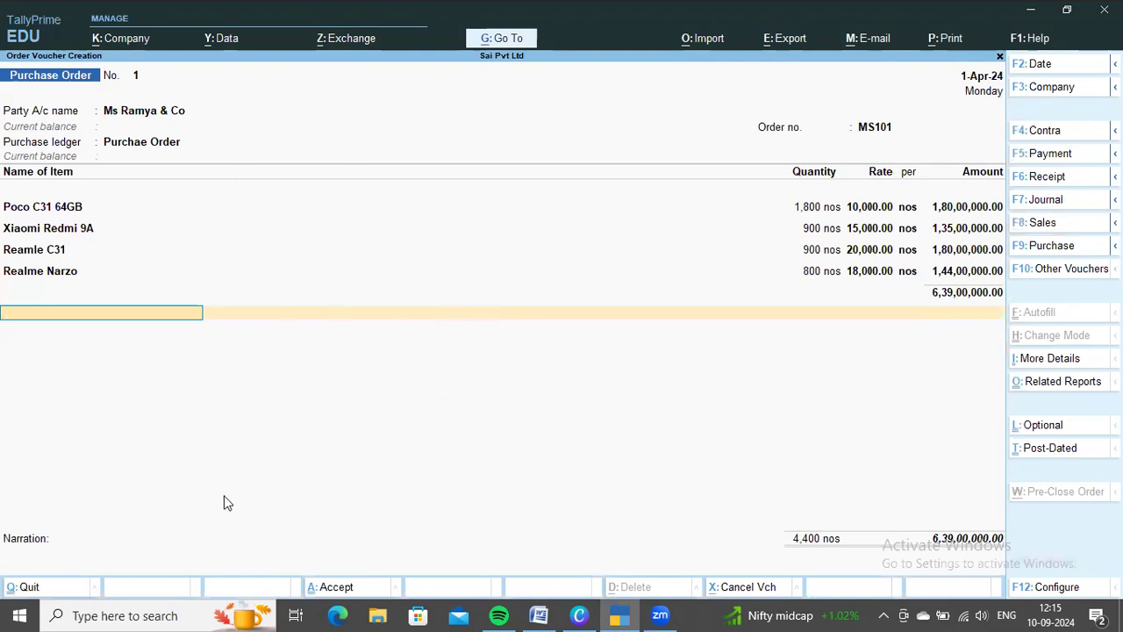
{"action": "key", "text": "ctrl+a"}
Check the next order in the Word document and set Ms Siva & Co as the new purchase order's party, accepting the default details
{"action": "key", "text": "alt+Tab"}
{"action": "scroll", "coordinate": [691, 446], "scroll_direction": "down", "scroll_amount": 5}
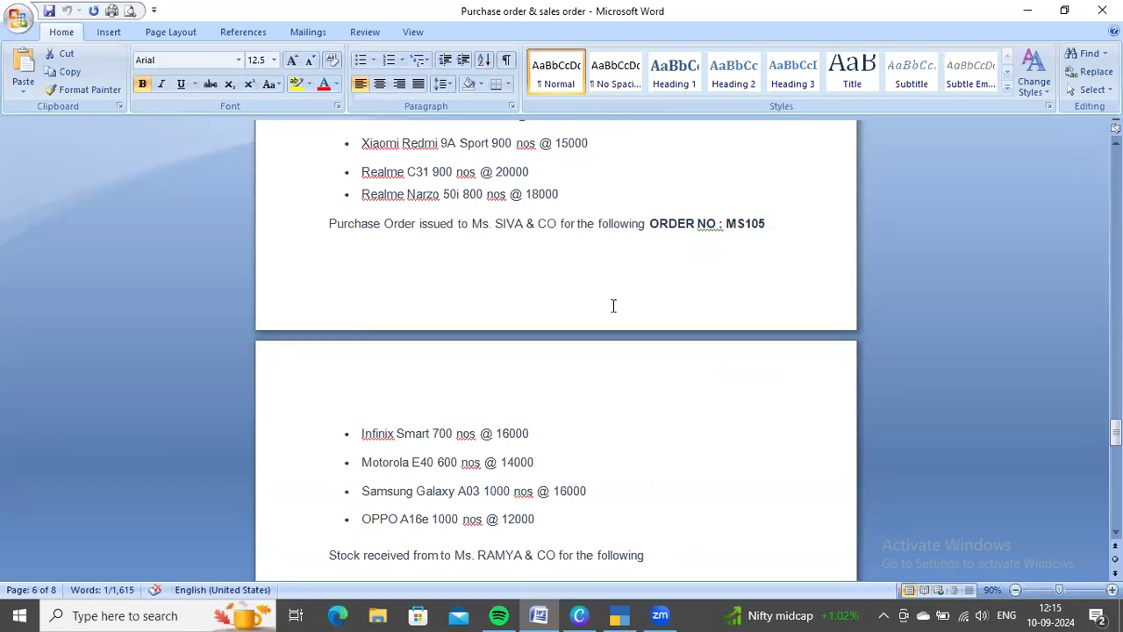
{"action": "key", "text": "alt+Tab"}
{"action": "key", "text": "Down"}
{"action": "key", "text": "Down"}
{"action": "key", "text": "Down"}
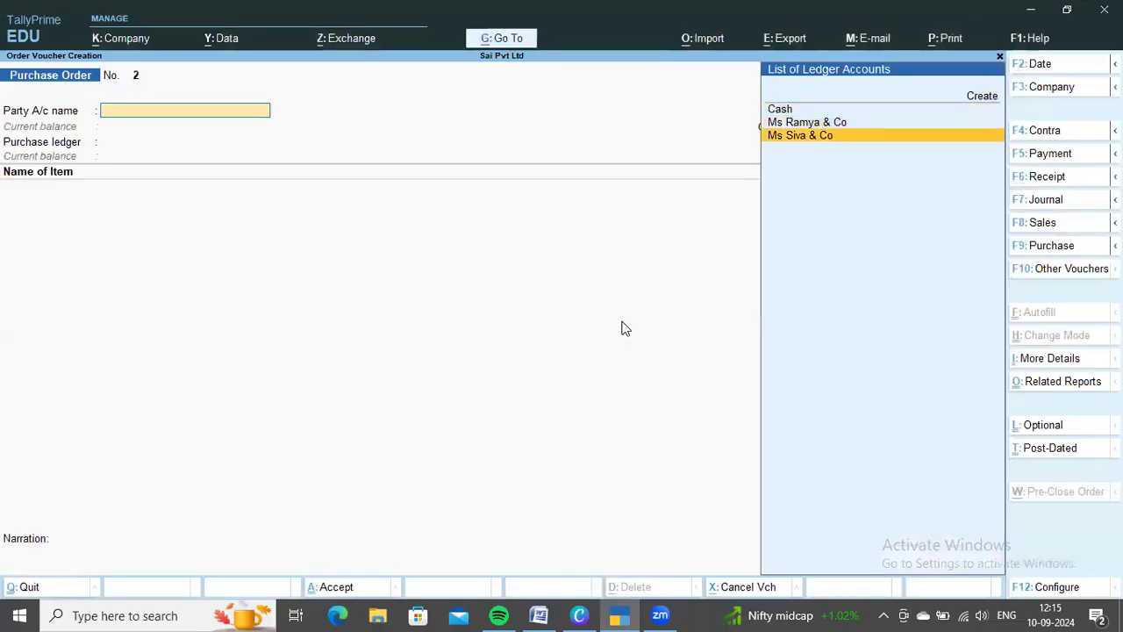
{"action": "key", "text": "Return"}
{"action": "key", "text": "ctrl+a"}
{"action": "key", "text": "ctrl+a"}
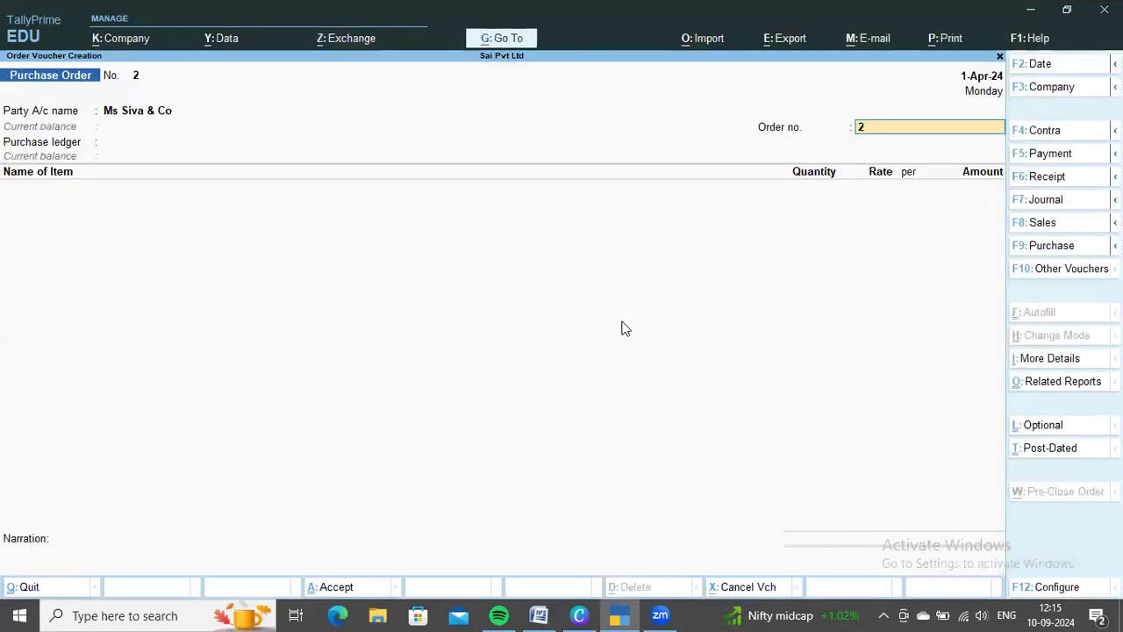
Copy the Ms Siva & Co order number from the Word document into the voucher and choose Purchae Order as the purchase ledger
{"action": "key", "text": "alt+Tab"}
{"action": "left_click", "coordinate": [726, 224]}
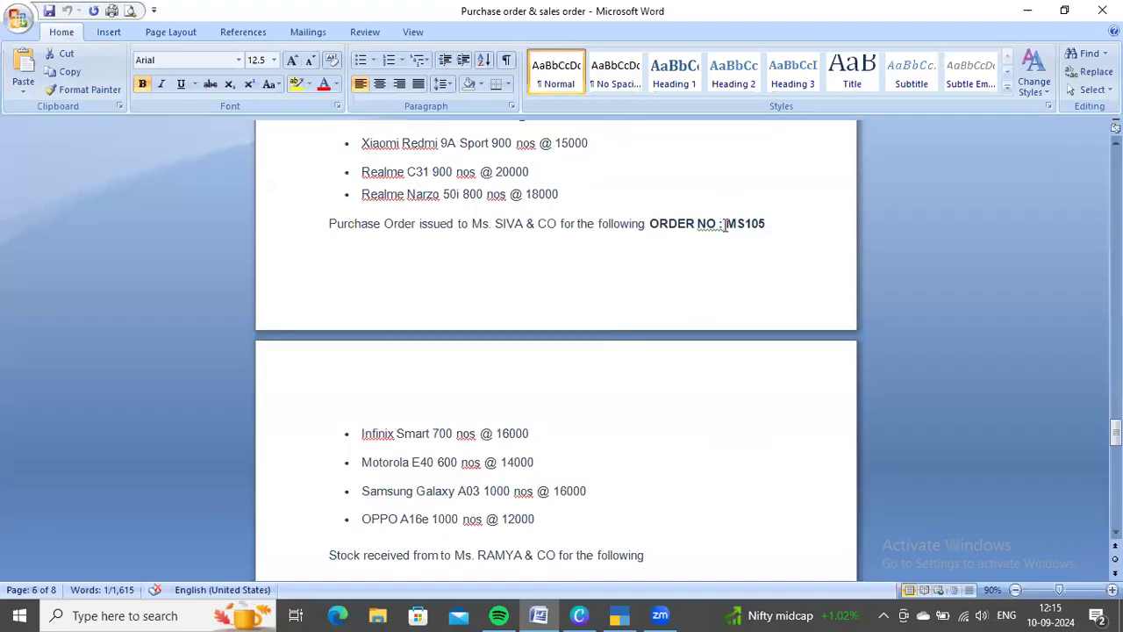
{"action": "left_click_drag", "start_coordinate": [762, 223], "coordinate": [822, 228]}
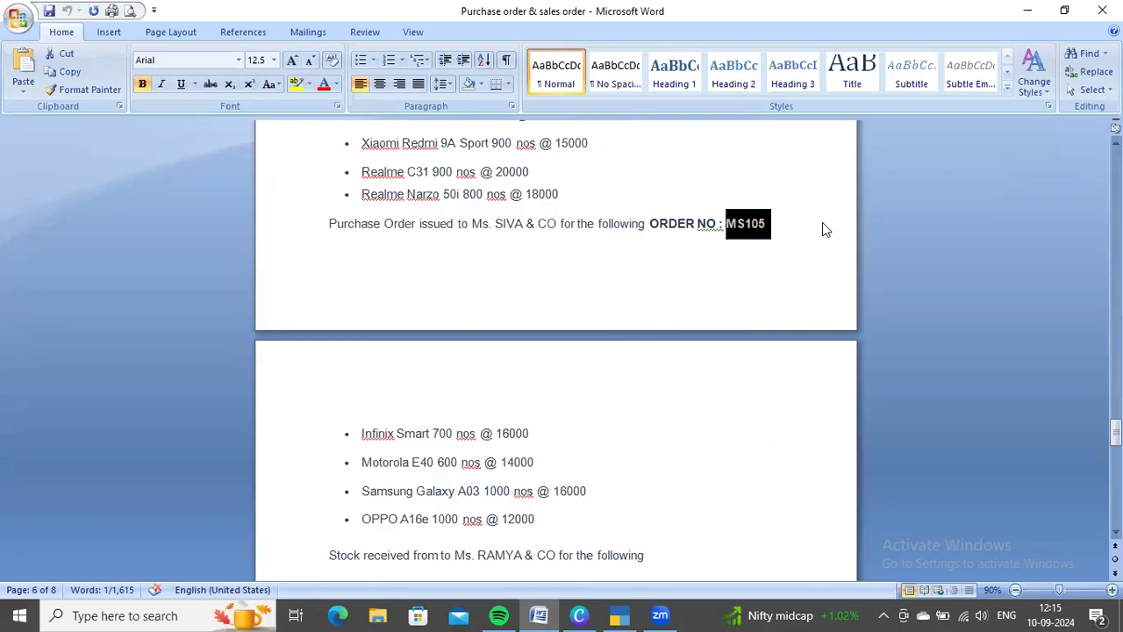
{"action": "key", "text": "ctrl+c"}
{"action": "key", "text": "alt+Tab"}
{"action": "key", "text": "ctrl+alt+v"}
{"action": "key", "text": "Return"}
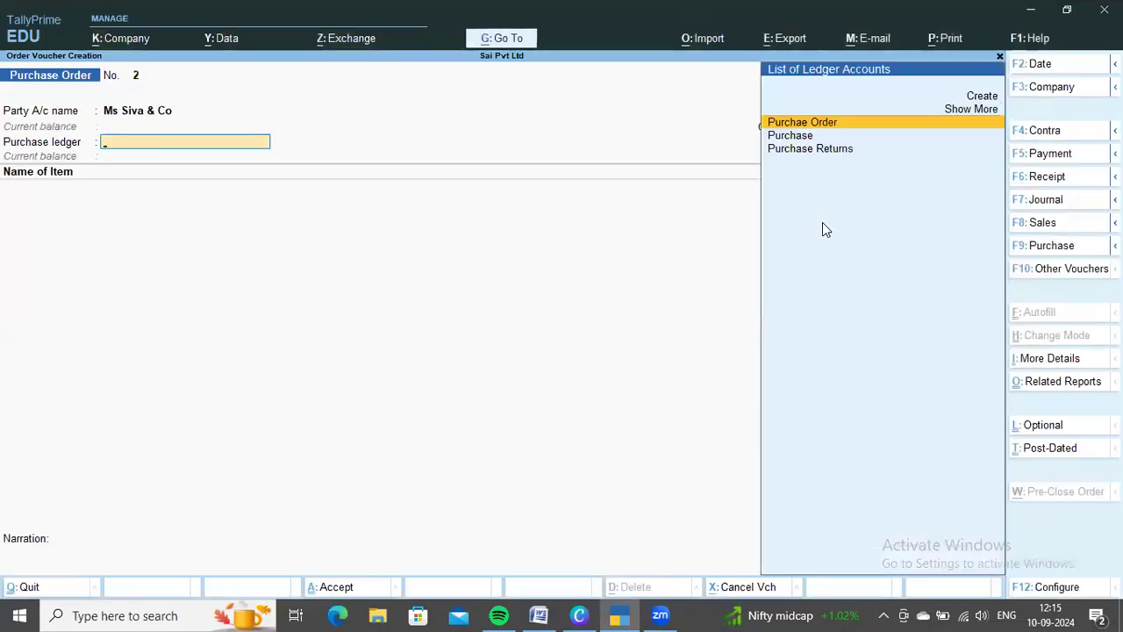
{"action": "key", "text": "Return"}
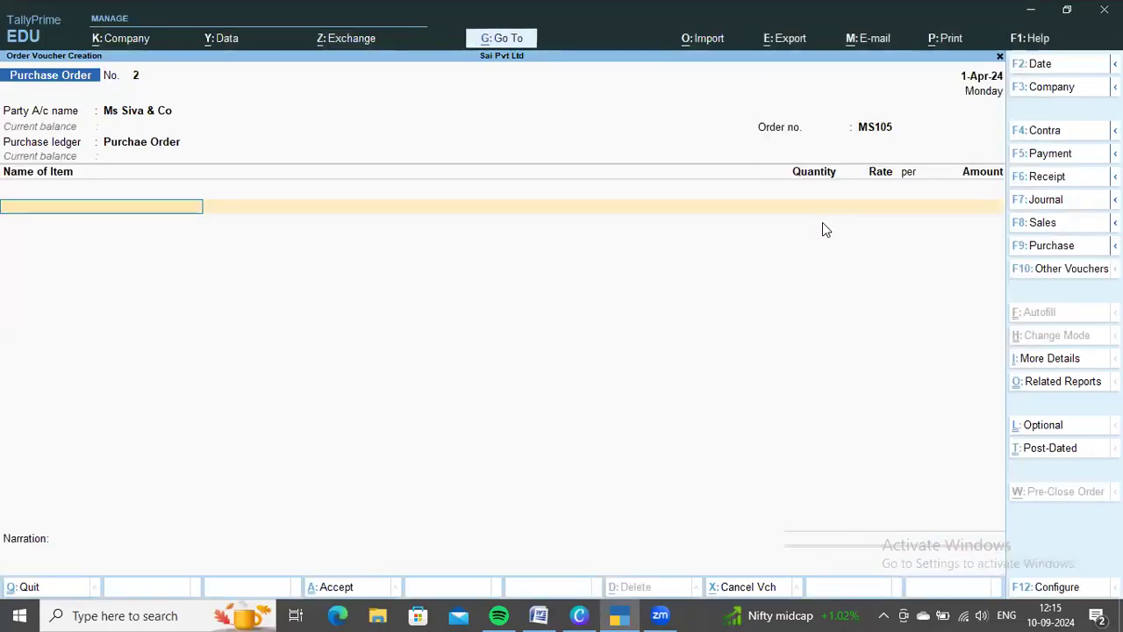
Look up the items ordered from Ms Siva & Co in the Word document and add Infinix Smart, due on 1-Apr-24
{"action": "key", "text": "alt+Tab"}
{"action": "scroll", "coordinate": [644, 366], "scroll_direction": "down", "scroll_amount": 3}
{"action": "scroll", "coordinate": [644, 367], "scroll_direction": "down", "scroll_amount": 1}
{"action": "scroll", "coordinate": [702, 365], "scroll_direction": "up", "scroll_amount": 1}
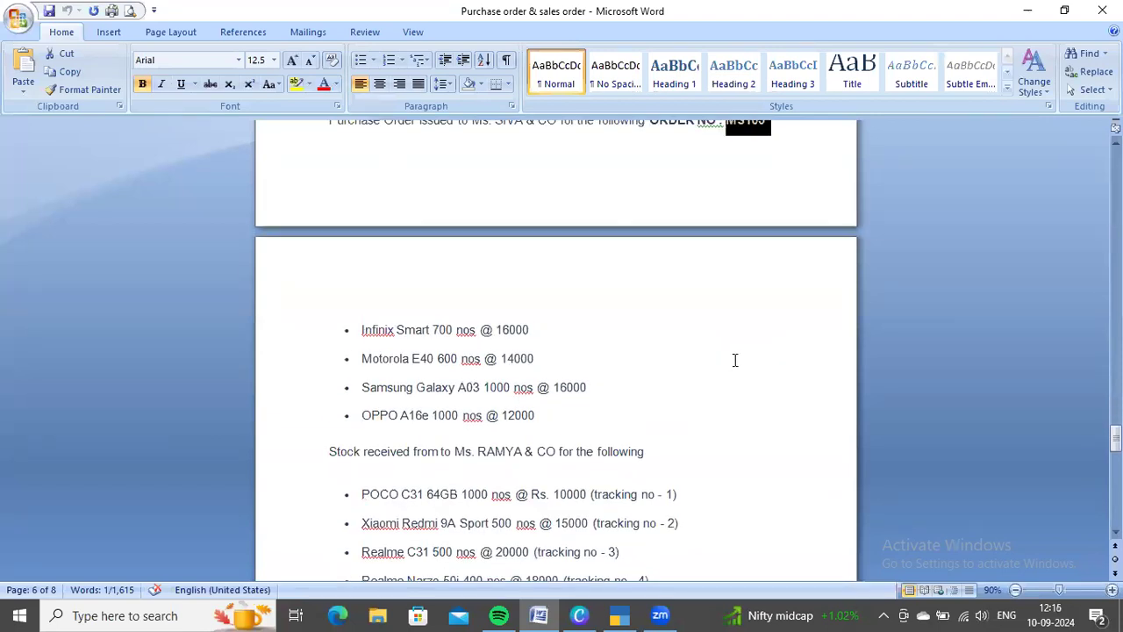
{"action": "key", "text": "alt+Tab"}
{"action": "type", "text": "inf"}
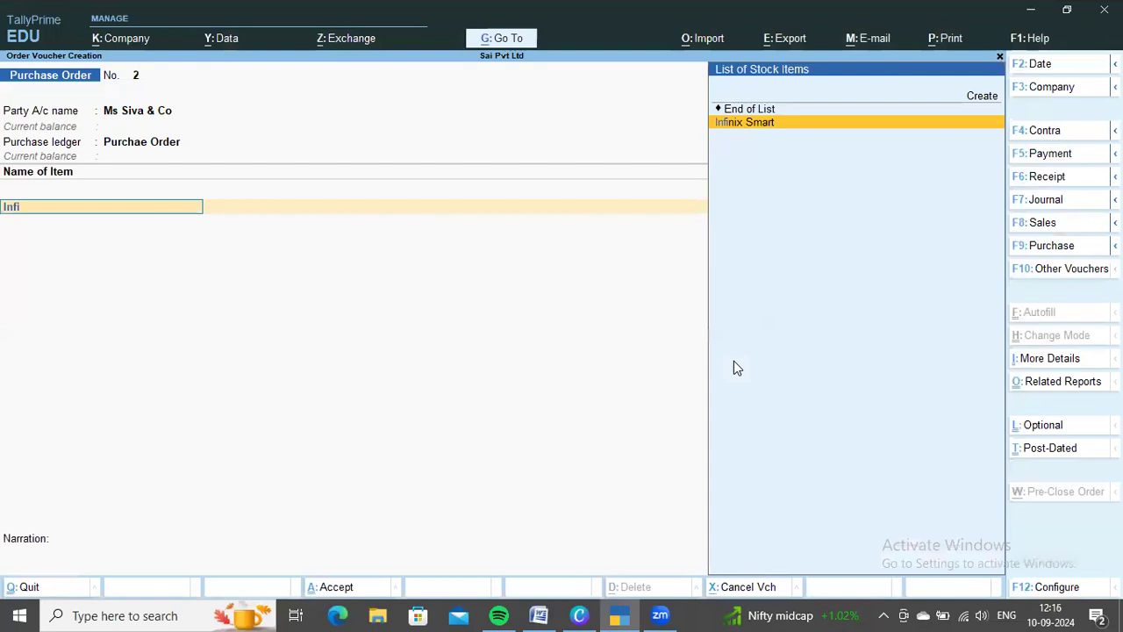
{"action": "key", "text": "Return"}
{"action": "key", "text": "Return"}
Allocate 700 nos of Infinix Smart at a rate of 16,000, as listed in the Word document
{"action": "key", "text": "alt+Tab"}
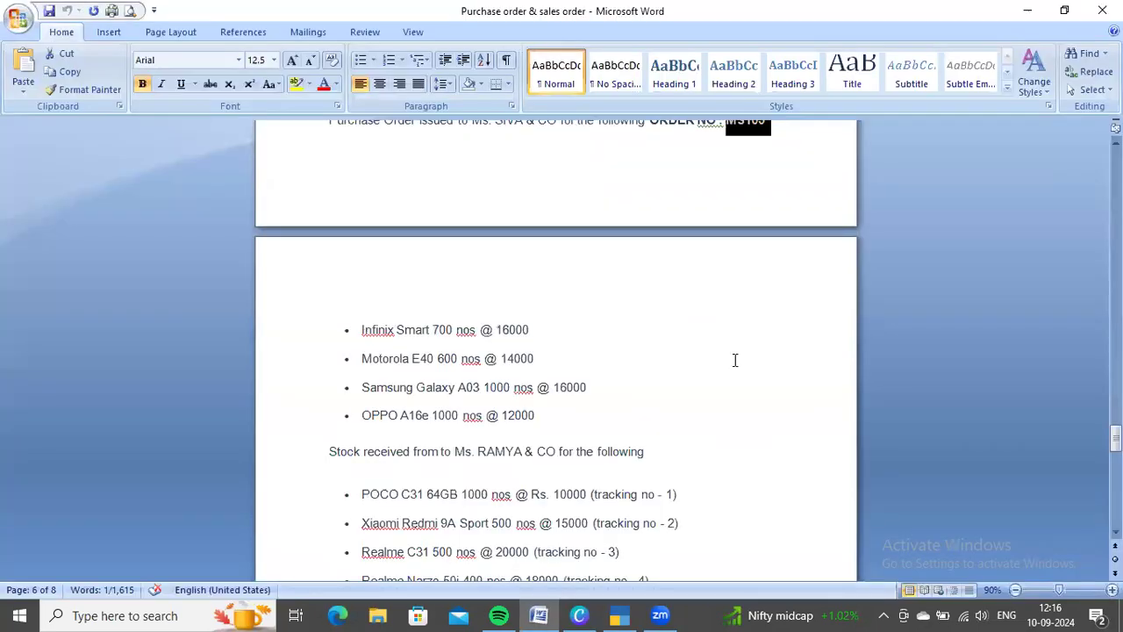
{"action": "key", "text": "alt+Tab"}
{"action": "type", "text": "700"}
{"action": "key", "text": "Return"}
{"action": "type", "text": "16,000"}
{"action": "key", "text": "Return"}
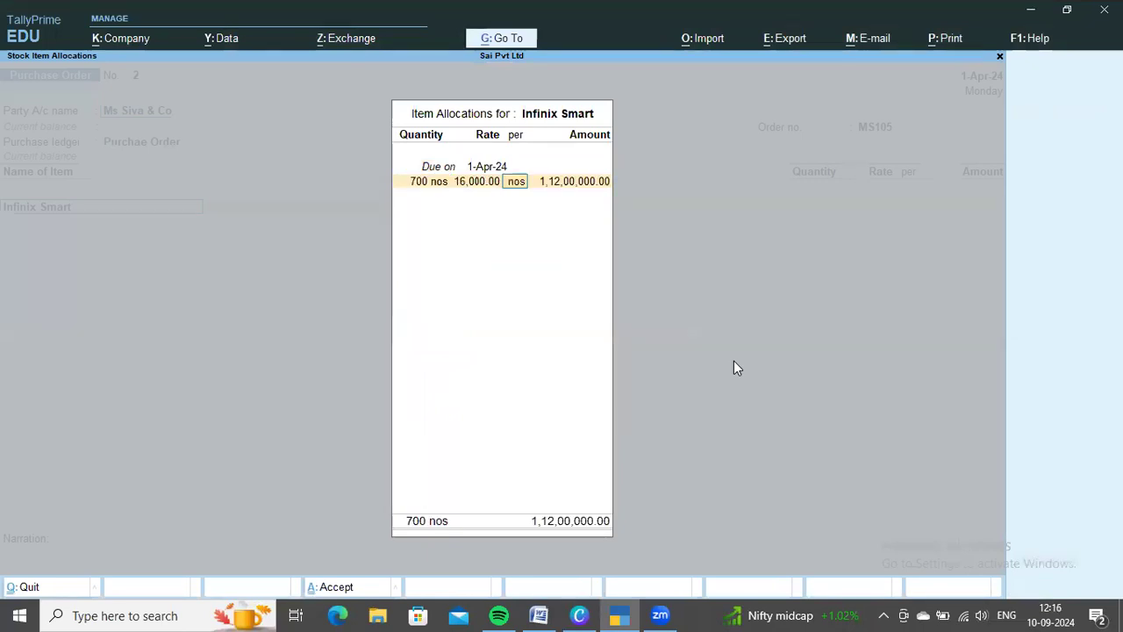
{"action": "key", "text": "Return"}
{"action": "key", "text": "Return"}
{"action": "key", "text": "Return"}
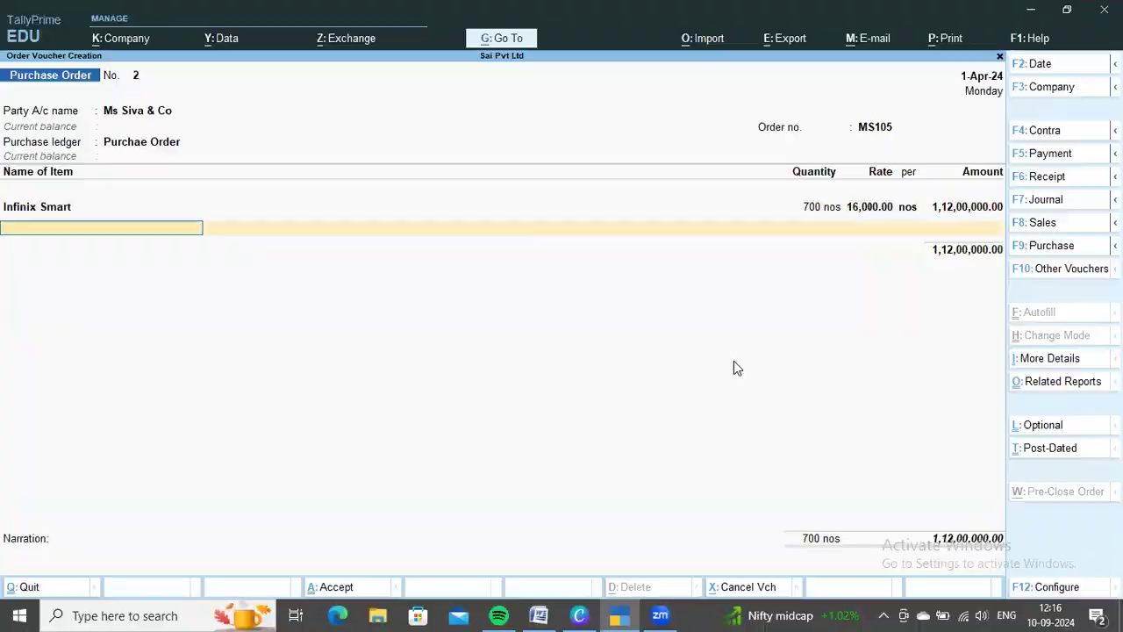
Add Motorola E40 as the second item of the Ms Siva & Co order, due on 1-Apr-24
{"action": "key", "text": "alt+Tab"}
Allocate 600 nos of Motorola E40 at a rate of 14,000, following the Word document
{"action": "key", "text": "alt+Tab"}
{"action": "type", "text": "Moto"}
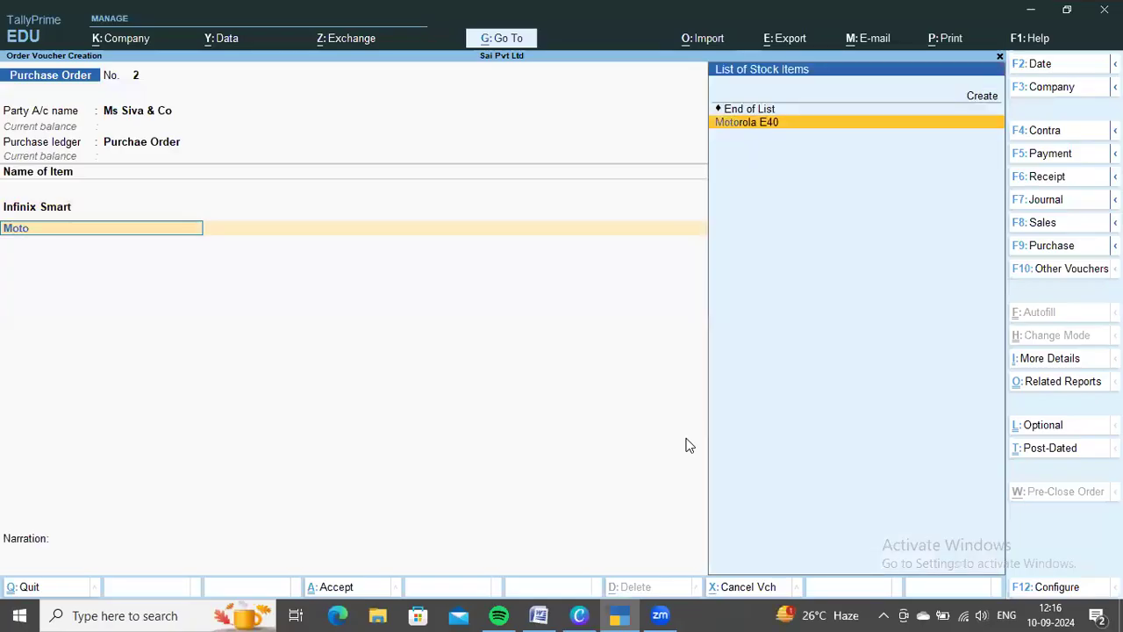
{"action": "key", "text": "Return"}
{"action": "key", "text": "Return"}
{"action": "key", "text": "alt+Tab"}
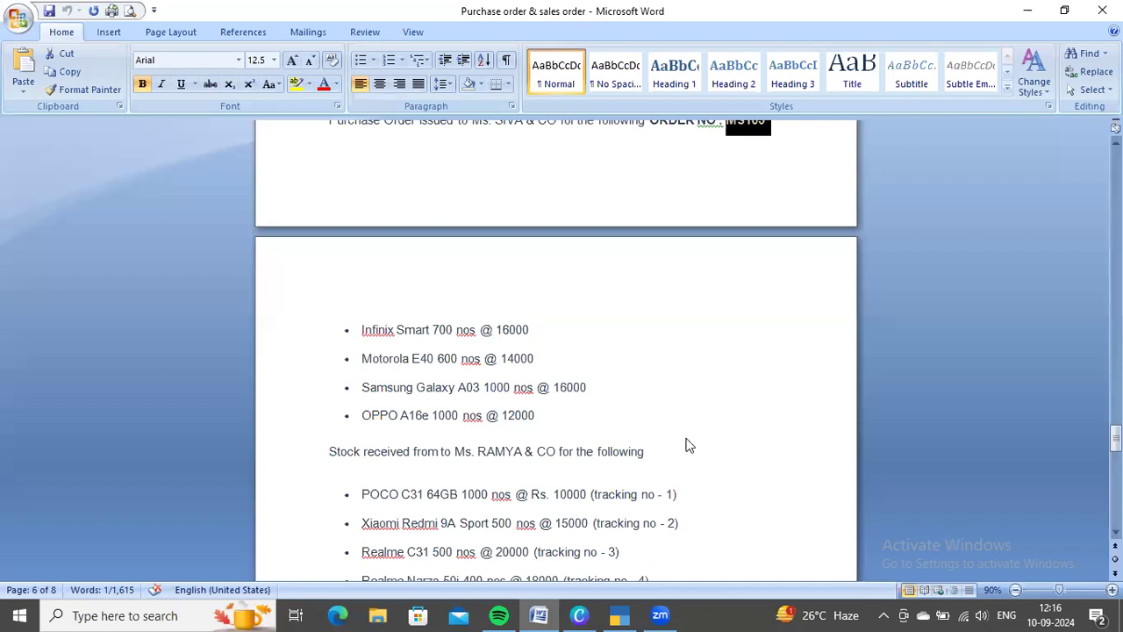
{"action": "key", "text": "alt+Tab"}
{"action": "type", "text": "600"}
{"action": "key", "text": "Return"}
{"action": "type", "text": "14000"}
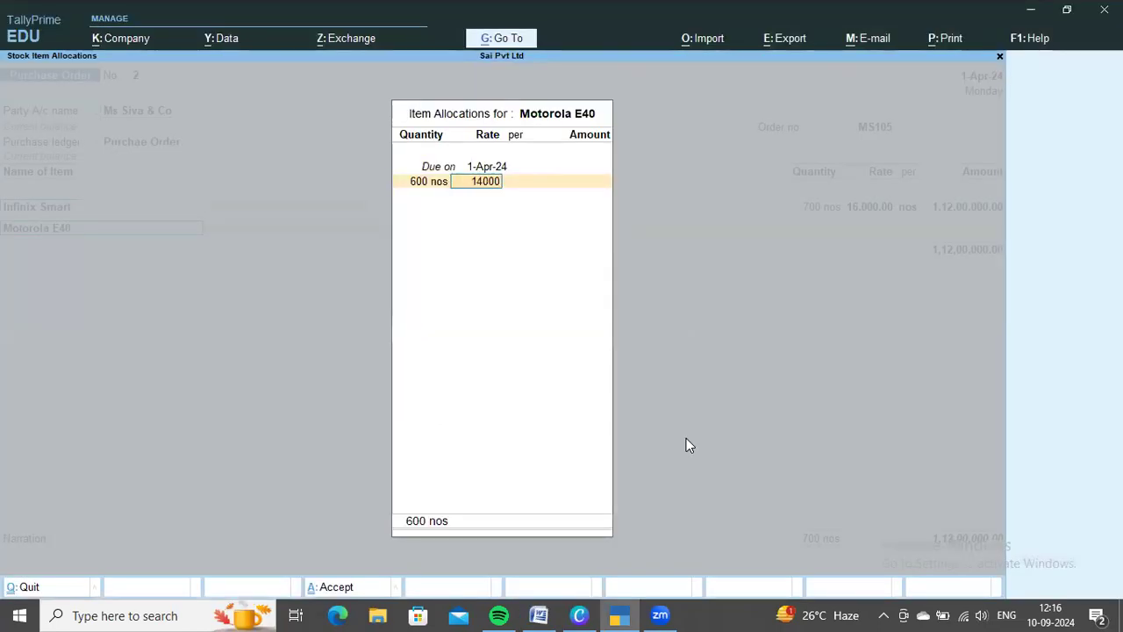
{"action": "key", "text": "Return"}
{"action": "key", "text": "Return"}
{"action": "key", "text": "Return"}
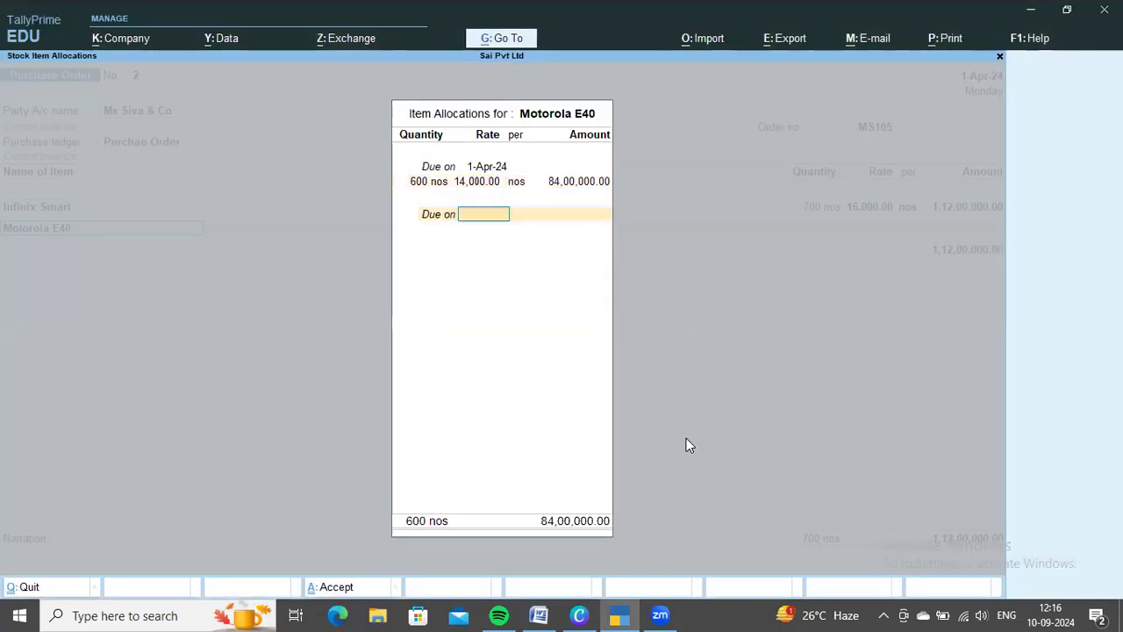
{"action": "key", "text": "Return"}
Add Samsung Galaxy A03 as the third item of the Ms Siva & Co order, due on 1-Apr-24
{"action": "key", "text": "Return"}
{"action": "key", "text": "alt+Tab"}
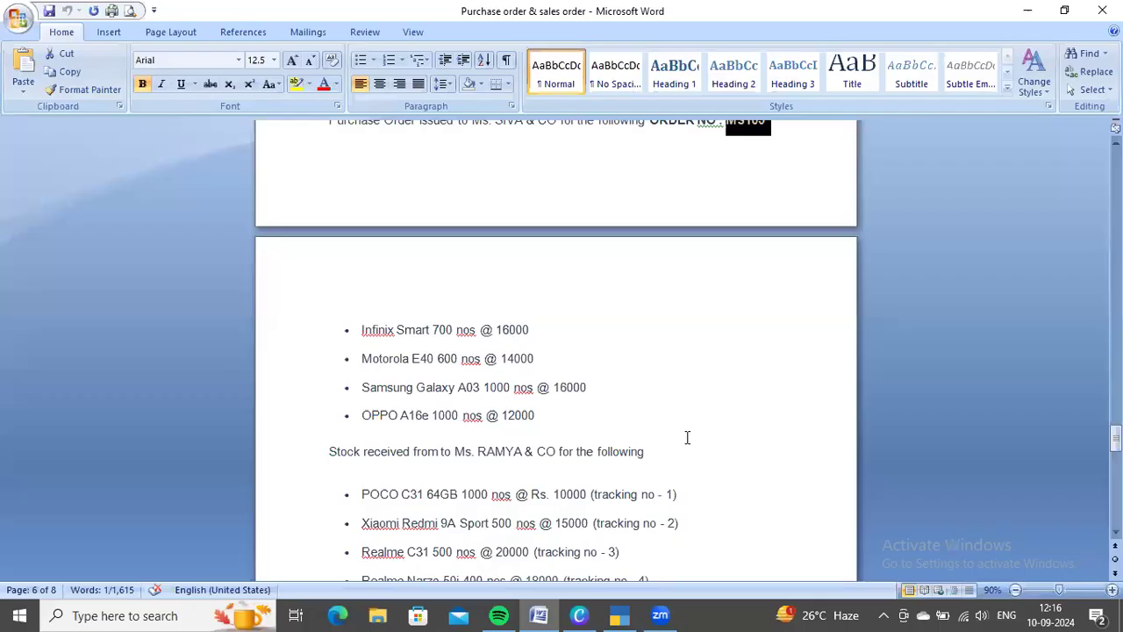
{"action": "key", "text": "alt+Tab"}
{"action": "type", "text": "sam"}
{"action": "key", "text": "Return"}
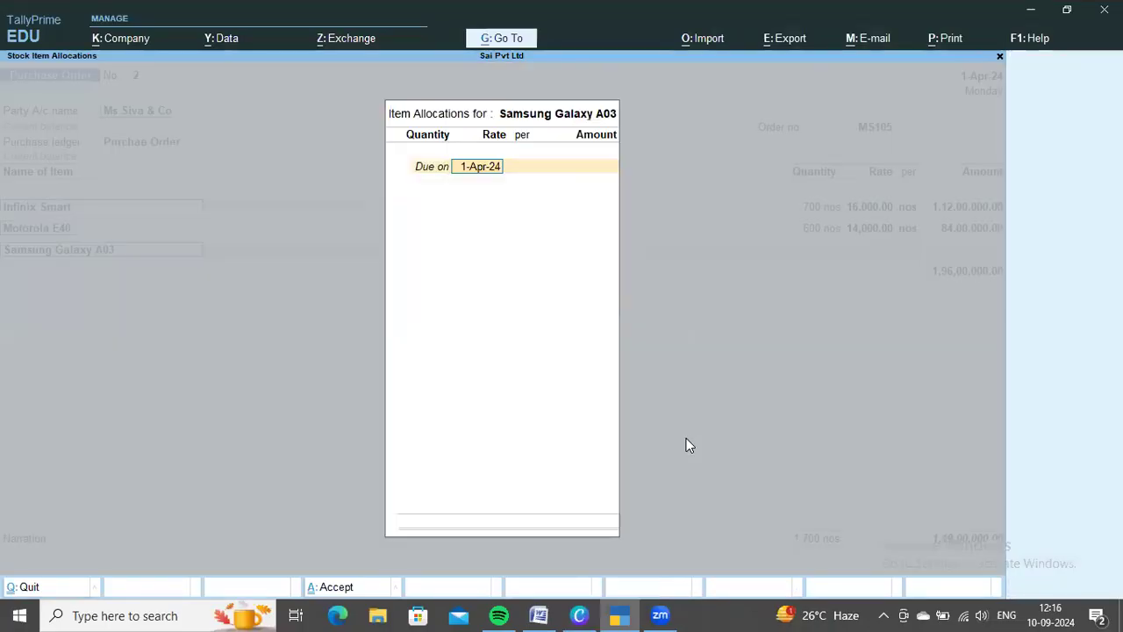
{"action": "key", "text": "Return"}
Allocate 1,000 nos of Samsung Galaxy A03 at a rate of 16,000, as listed in the Word document
{"action": "key", "text": "alt+Tab"}
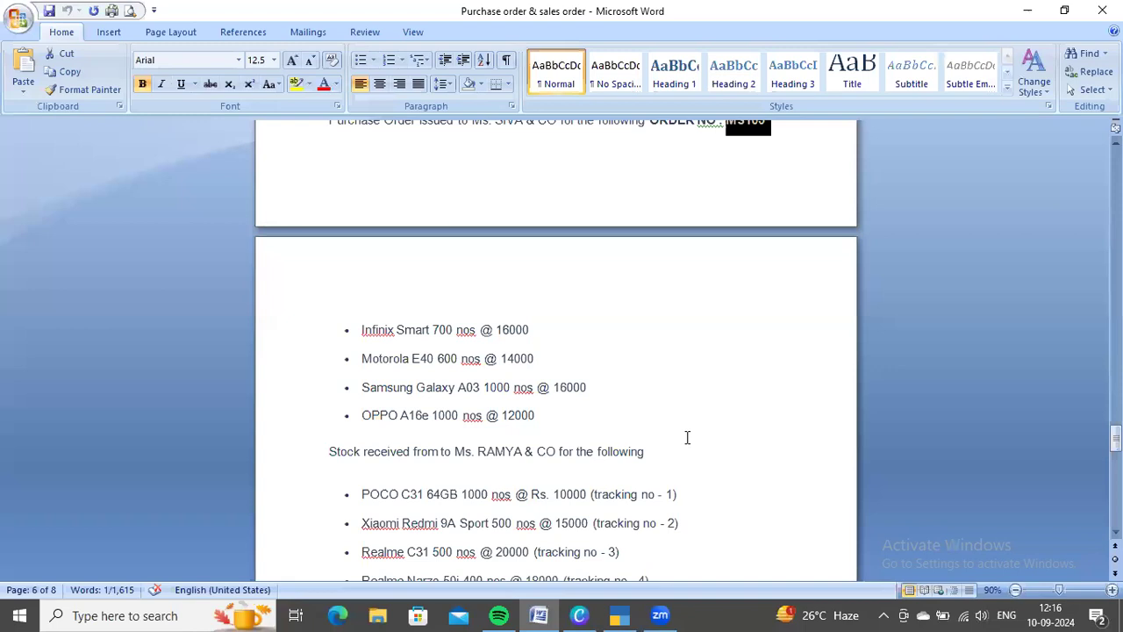
{"action": "key", "text": "alt+Tab"}
{"action": "type", "text": "1000"}
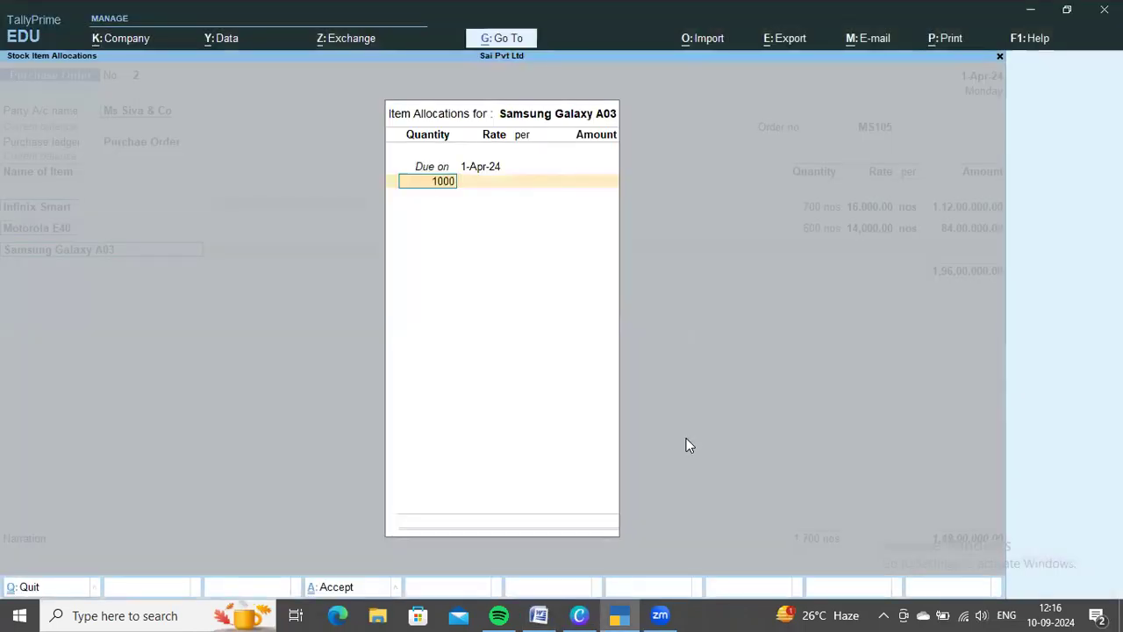
{"action": "key", "text": "Return"}
{"action": "type", "text": "16,000"}
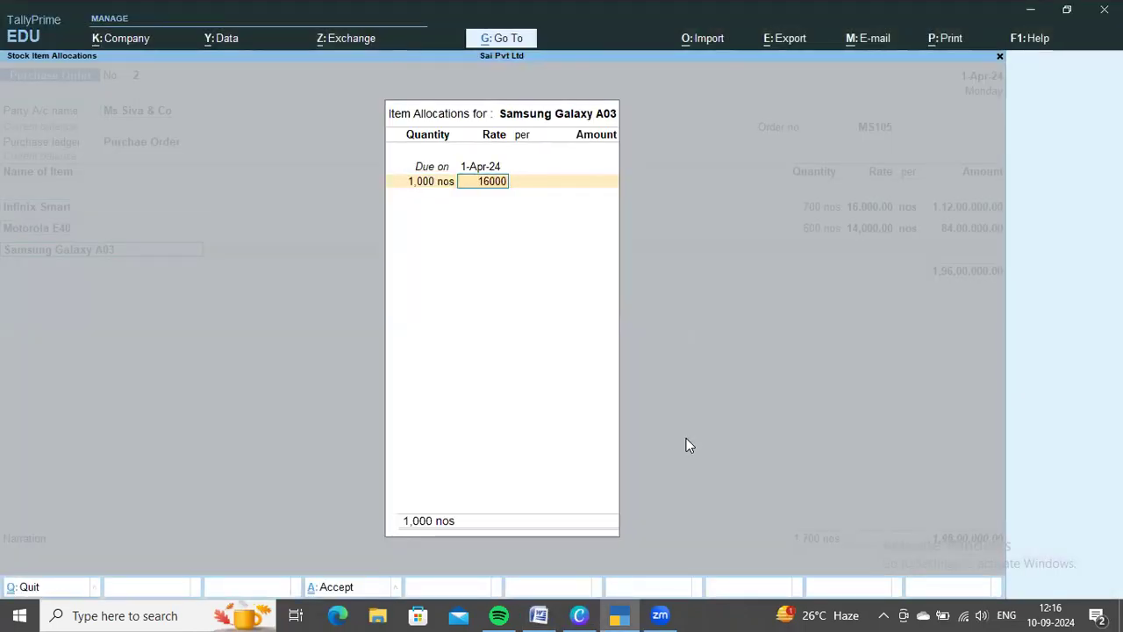
{"action": "key", "text": "Return"}
{"action": "key", "text": "Return"}
{"action": "key", "text": "Return"}
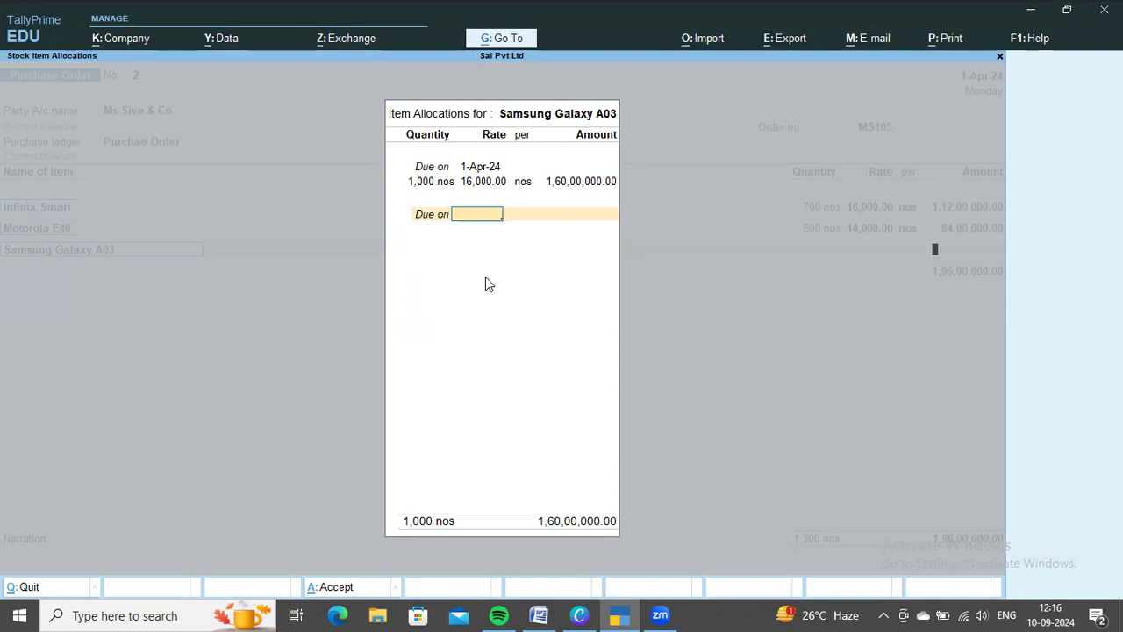
{"action": "key", "text": "Return"}
Add Oppo A16E as the fourth item of the Ms Siva & Co order, due on 1-Apr-24
{"action": "key", "text": "Return"}
{"action": "key", "text": "alt+Tab"}
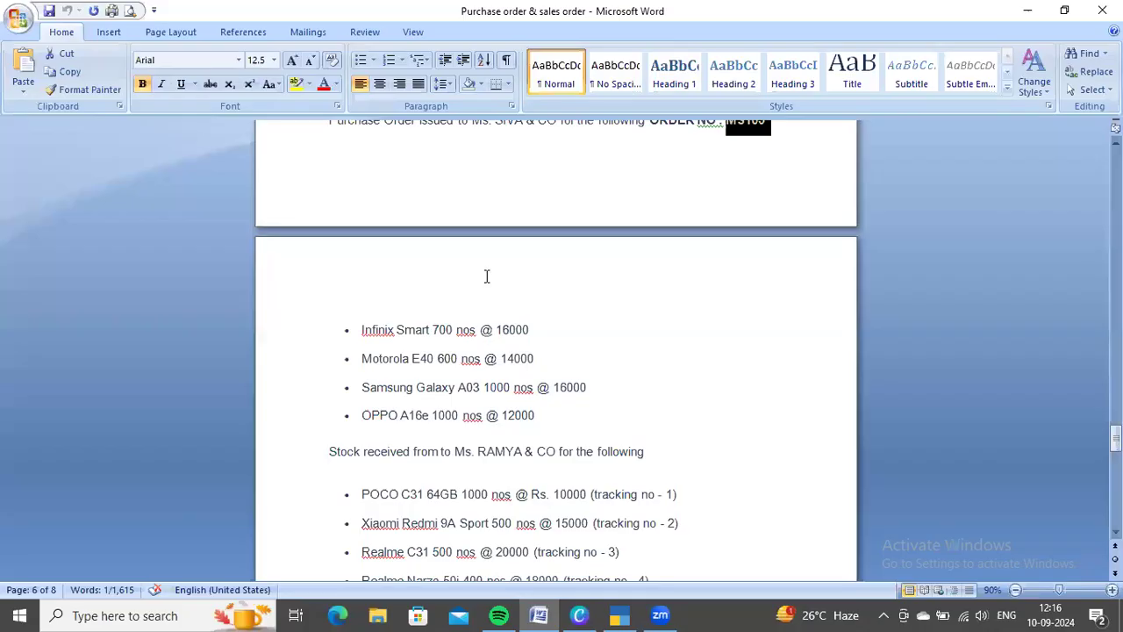
{"action": "key", "text": "alt+Tab"}
{"action": "type", "text": "oppo"}
{"action": "key", "text": "Return"}
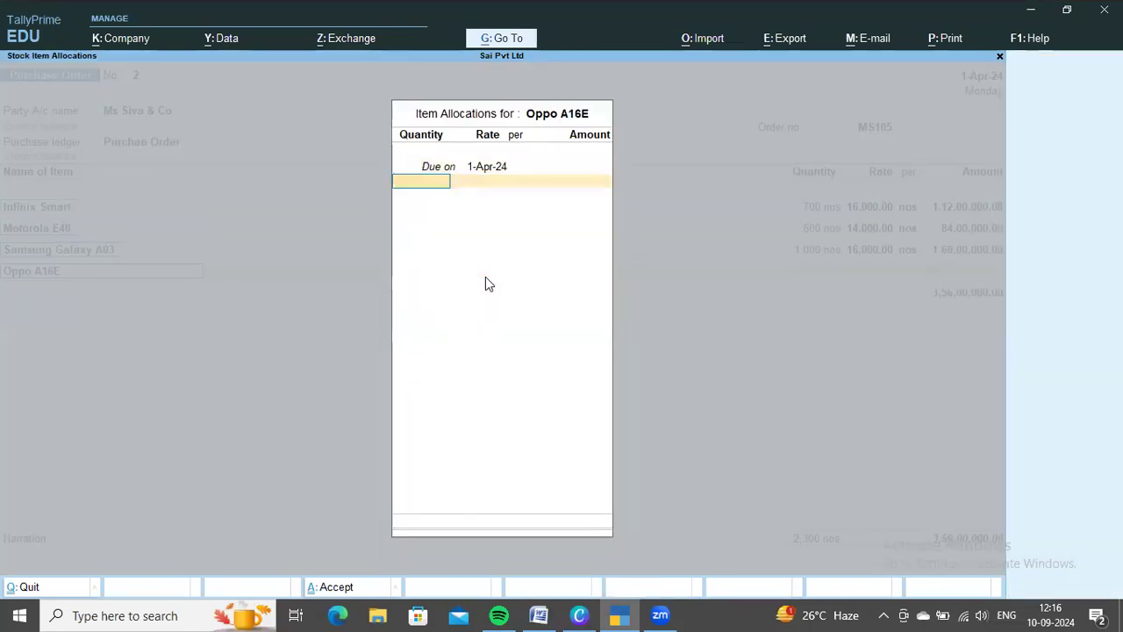
Allocate 1,000 nos of Oppo A16E at a rate of 12,000 and save the Ms Siva & Co purchase order
{"action": "key", "text": "alt+Tab"}
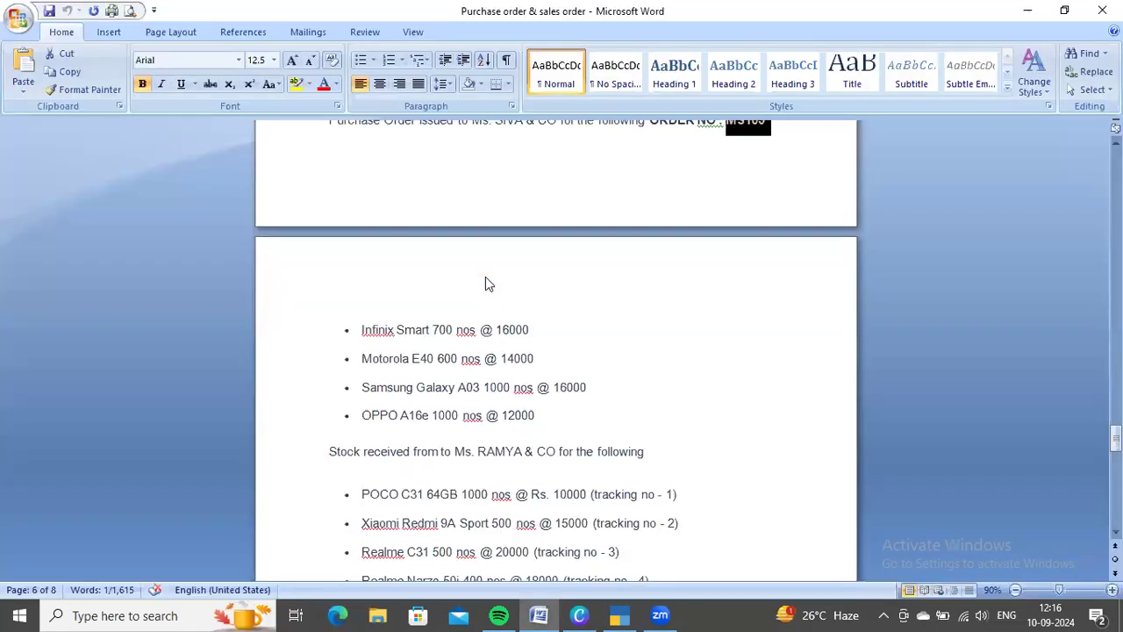
{"action": "key", "text": "alt+Tab"}
{"action": "type", "text": "1000"}
{"action": "key", "text": "Return"}
{"action": "type", "text": "12000"}
{"action": "key", "text": "Return"}
{"action": "key", "text": "Return"}
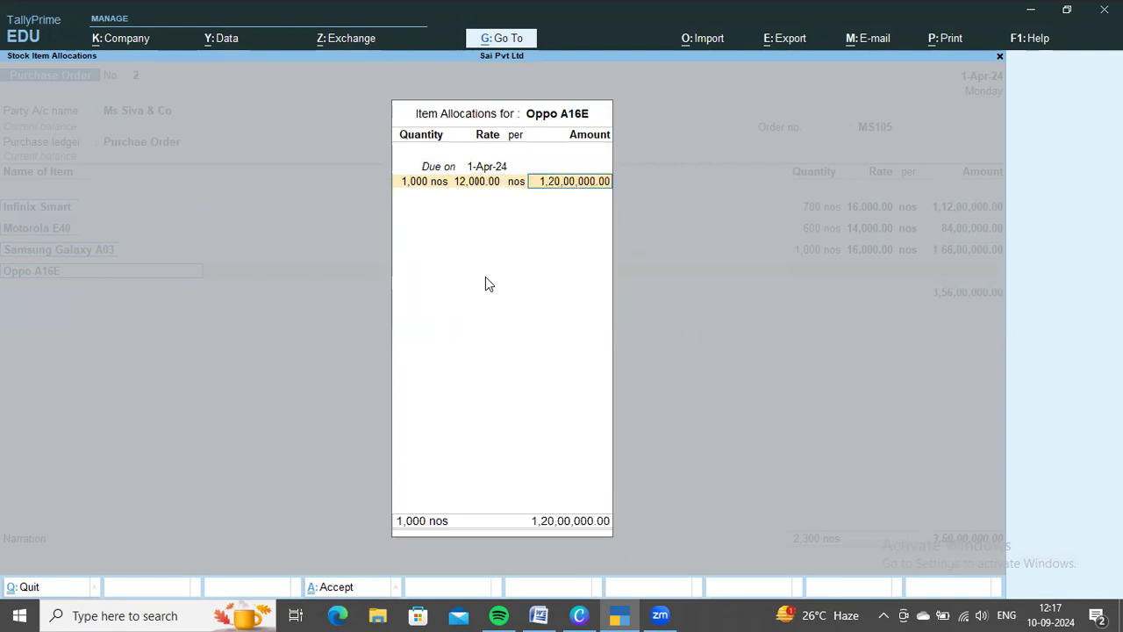
{"action": "key", "text": "Return"}
{"action": "key", "text": "Return"}
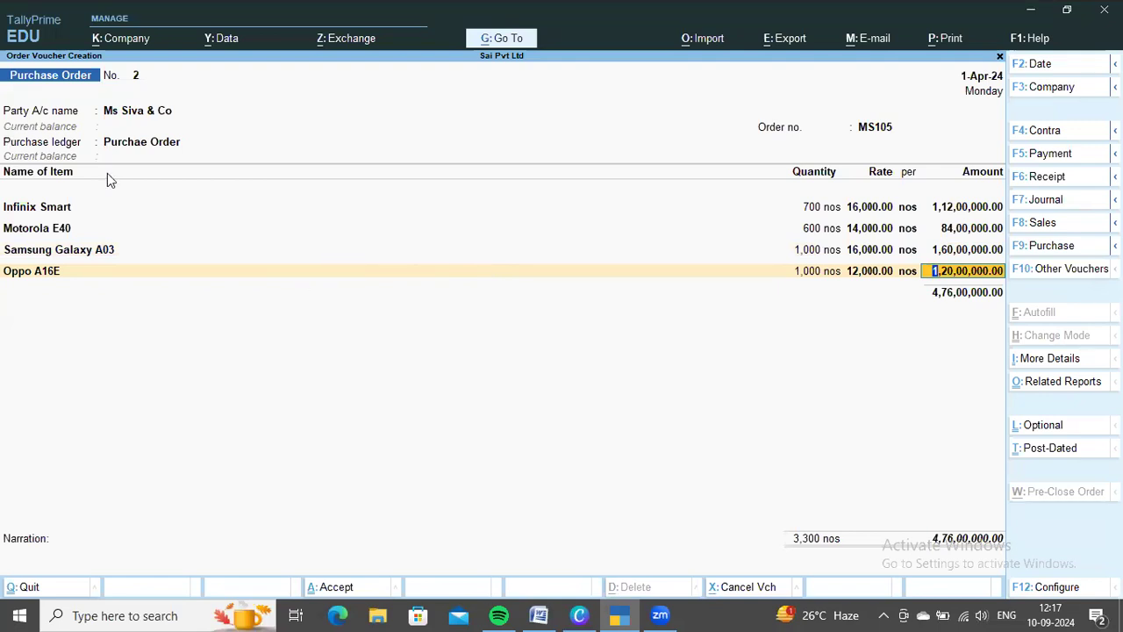
{"action": "key", "text": "Return"}
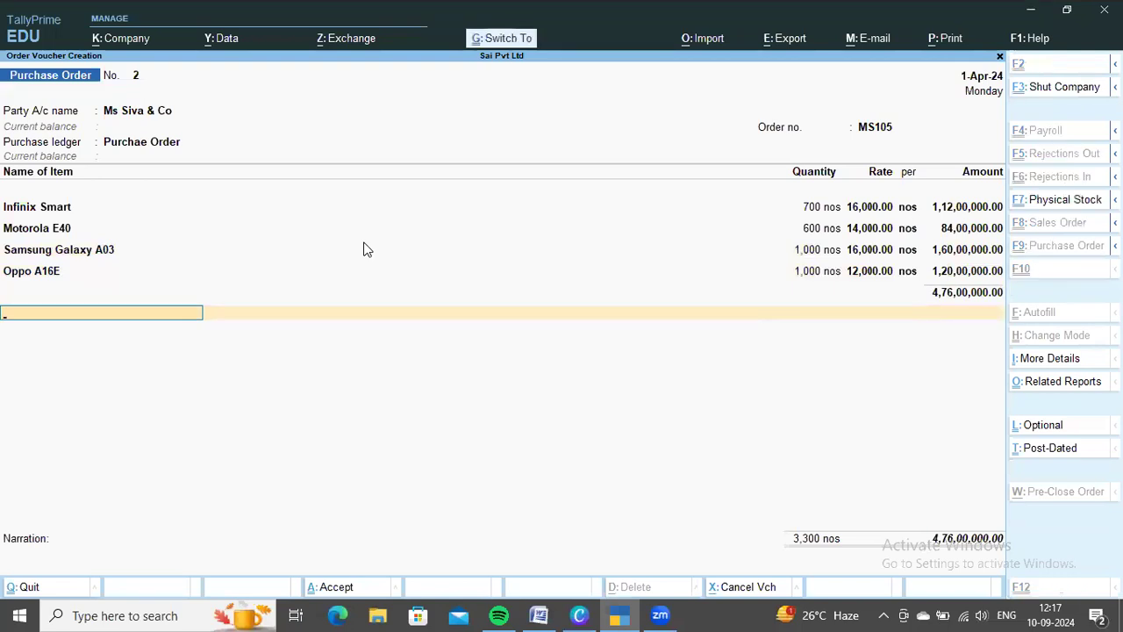
{"action": "key", "text": "ctrl+a"}
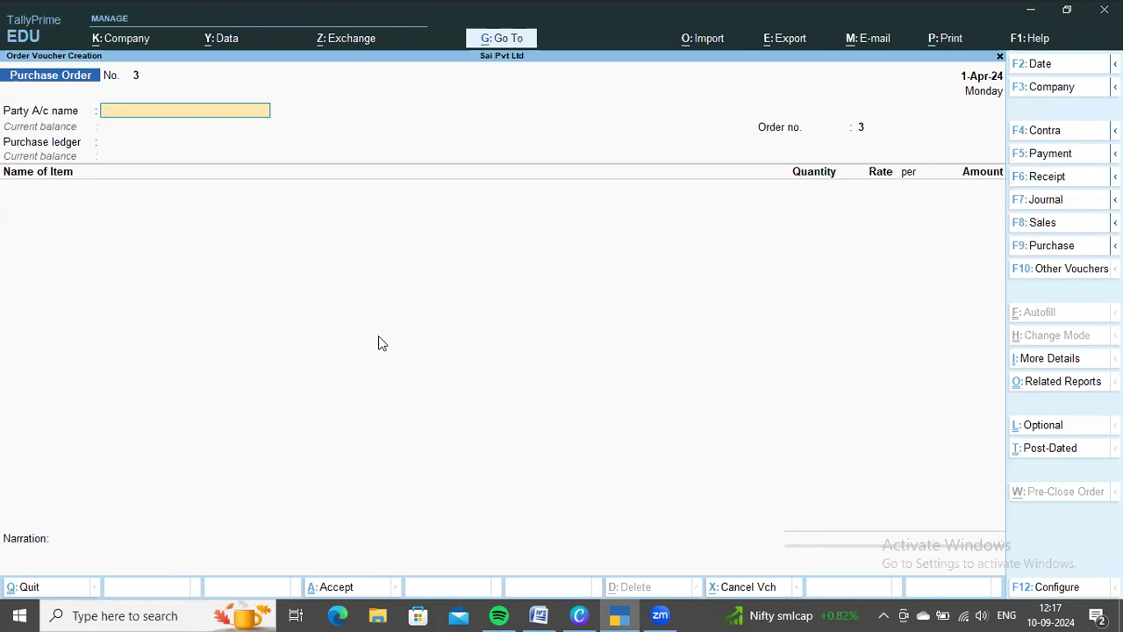
Review the Word document's purchase orders and the stock received from Ms Ramya & Co and Ms Siva & Co
{"action": "key", "text": "alt+Tab"}
{"action": "scroll", "coordinate": [624, 356], "scroll_direction": "down", "scroll_amount": 5}
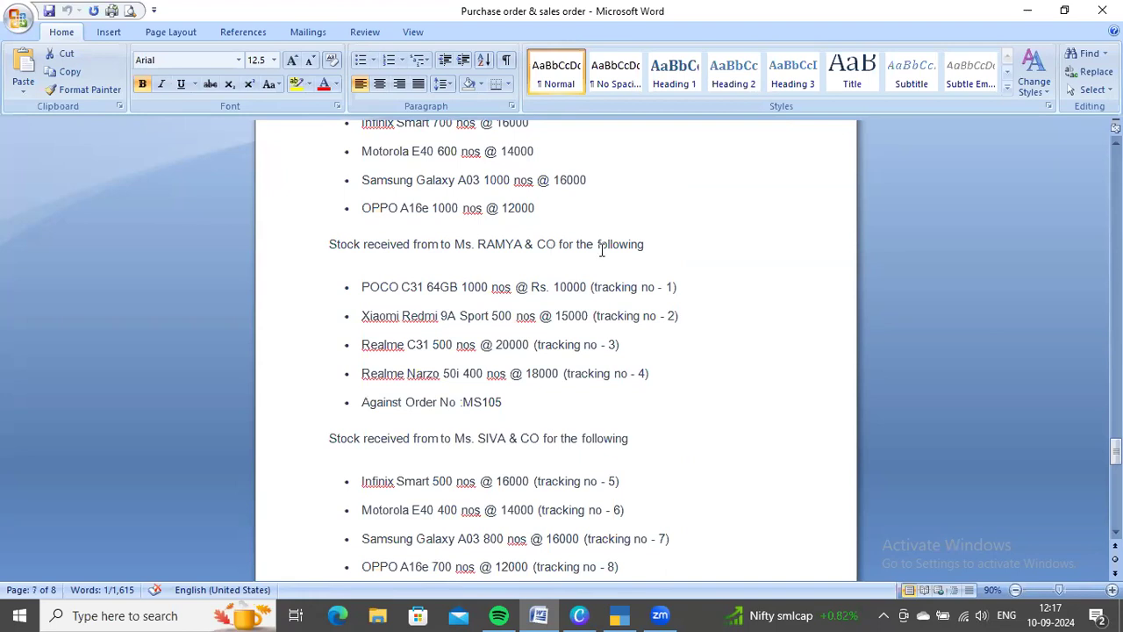
{"action": "scroll", "coordinate": [641, 293], "scroll_direction": "up", "scroll_amount": 10}
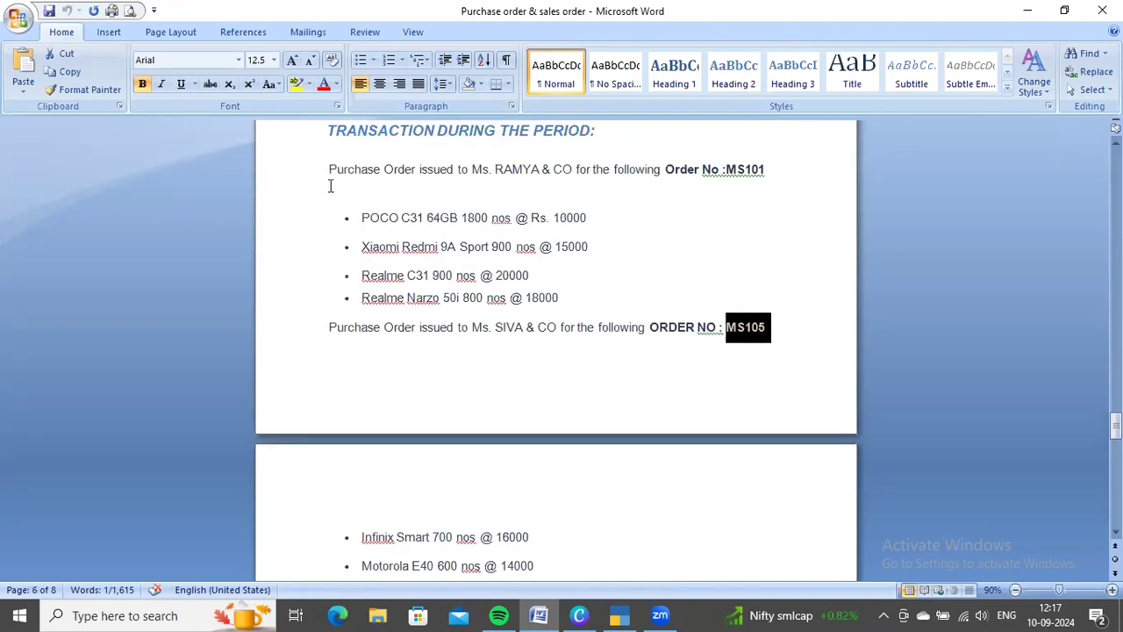
{"action": "scroll", "coordinate": [612, 256], "scroll_direction": "down", "scroll_amount": 5}
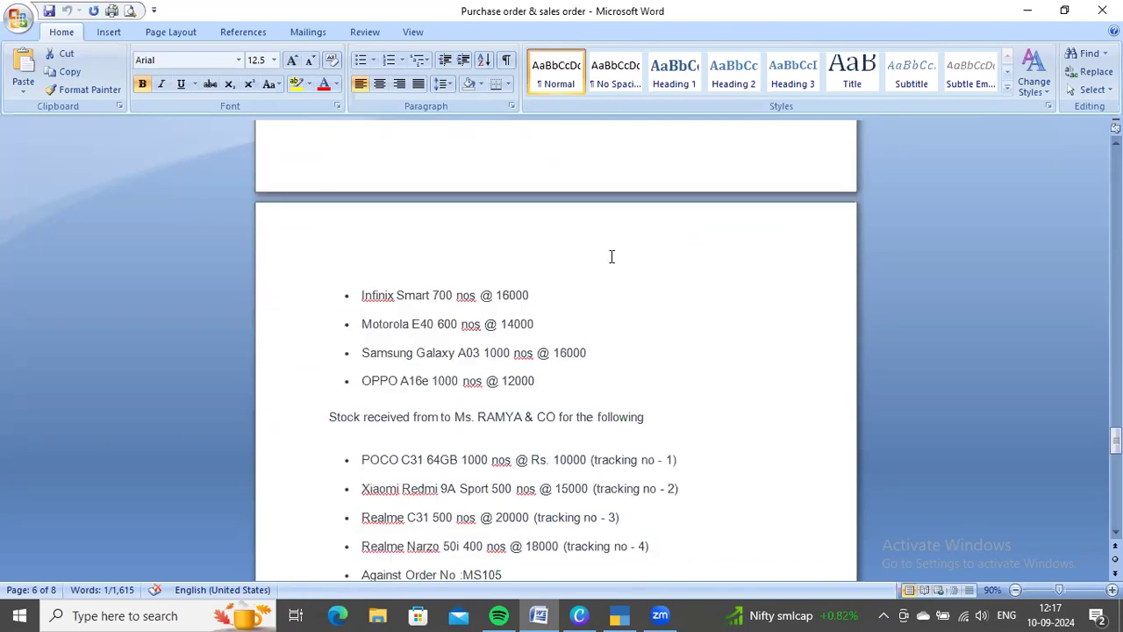
{"action": "scroll", "coordinate": [612, 257], "scroll_direction": "down", "scroll_amount": 3}
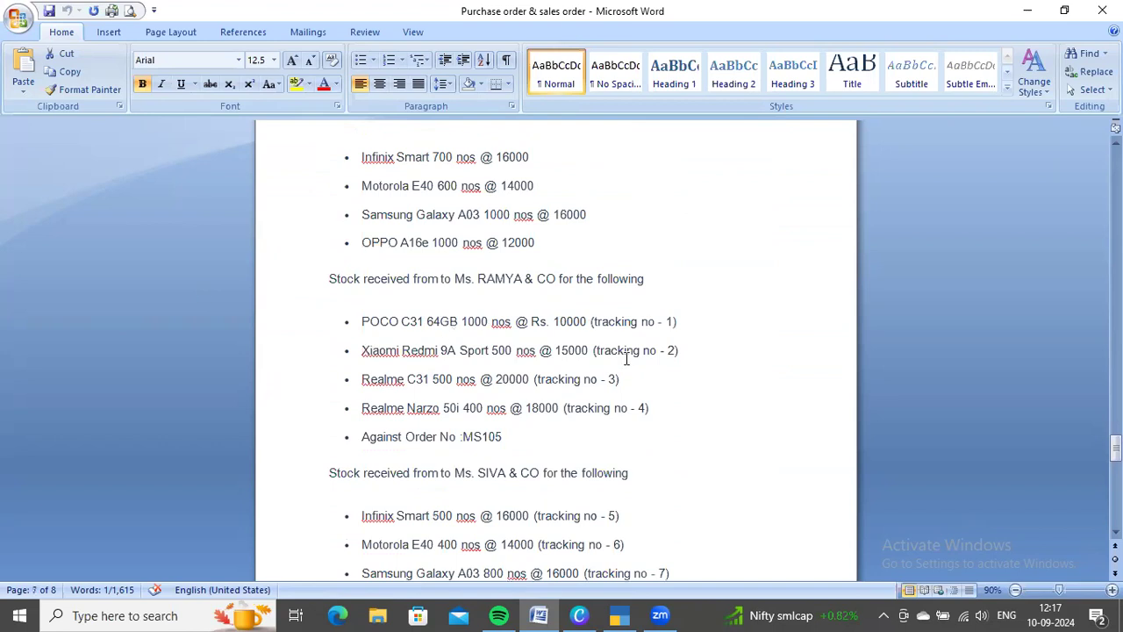
{"action": "key", "text": "alt+Tab"}
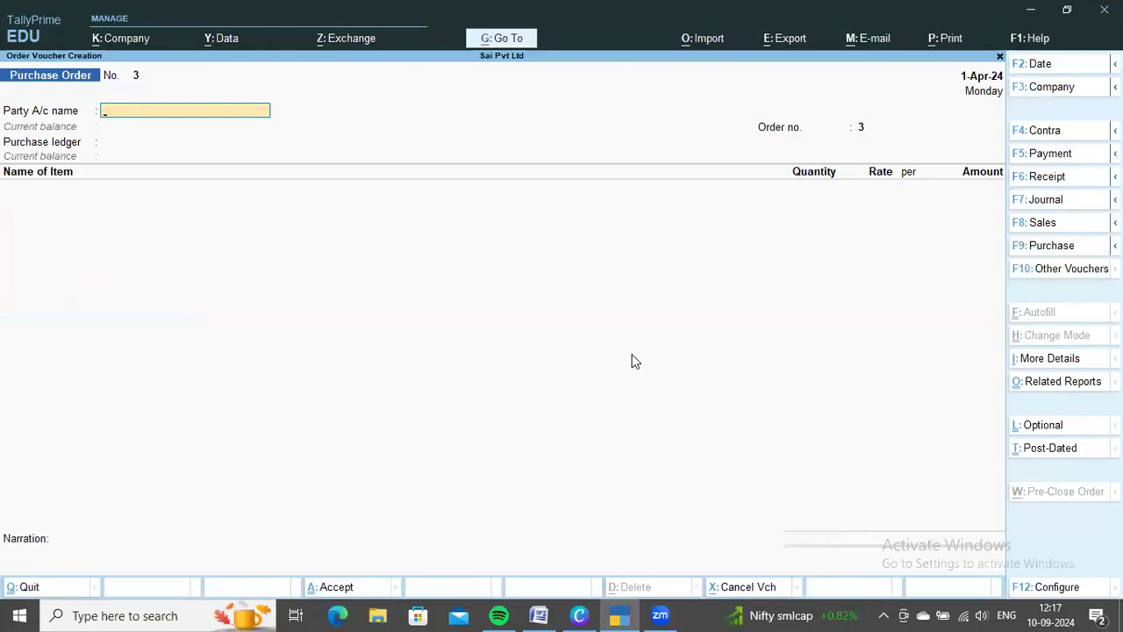
{"action": "key", "text": "alt+Tab"}
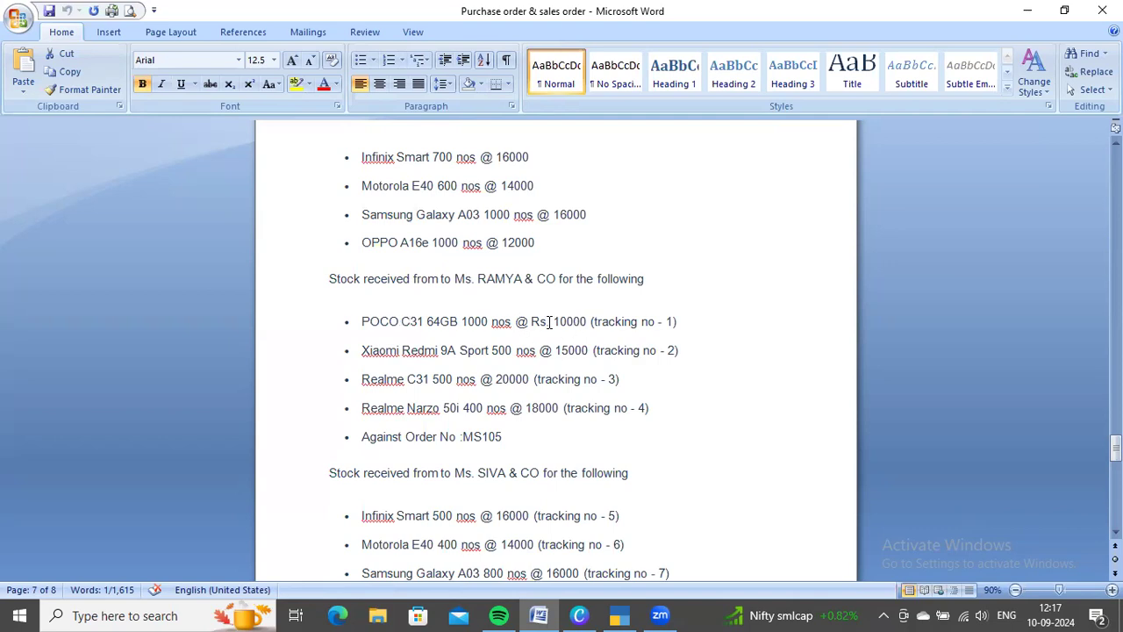
{"action": "key", "text": "alt+Tab"}
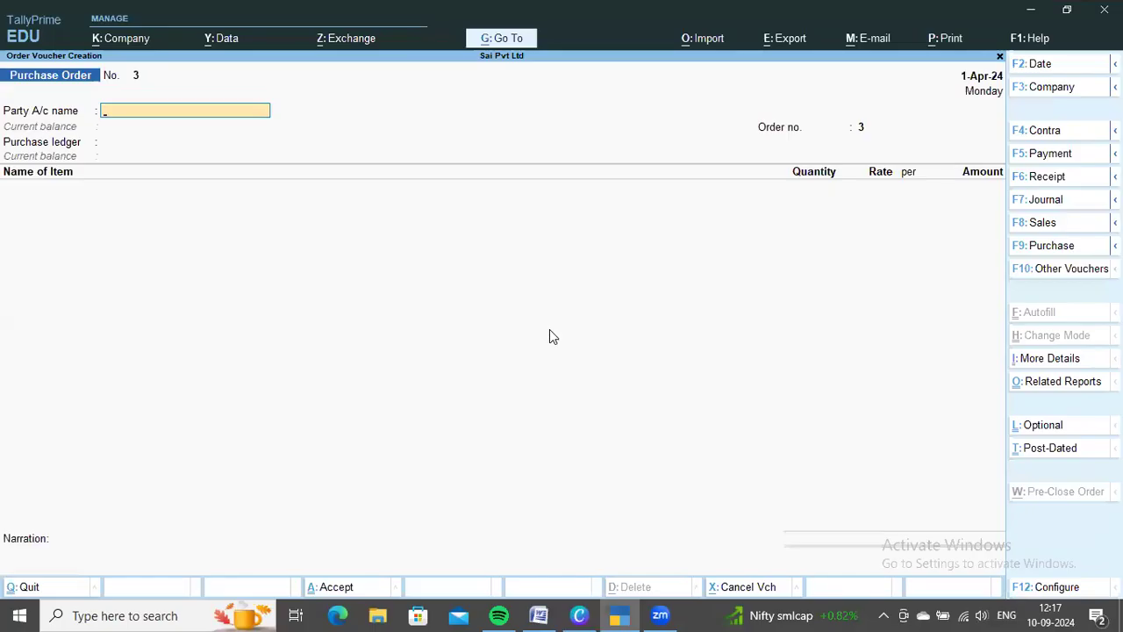
Start changing the voucher type and show the inactive voucher types in the list
{"action": "key", "text": "F10"}
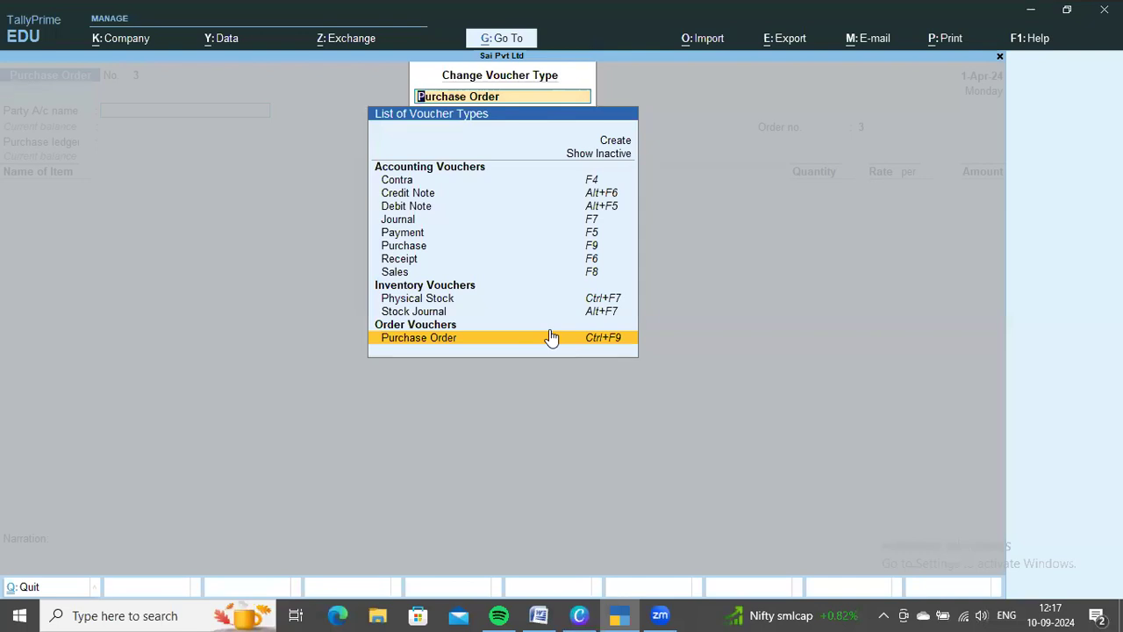
{"action": "key", "text": "Up"}
{"action": "key", "text": "Up"}
{"action": "key", "text": "Up"}
{"action": "key", "text": "Up"}
{"action": "key", "text": "Up"}
{"action": "key", "text": "Up"}
{"action": "key", "text": "Up"}
{"action": "key", "text": "Up"}
{"action": "key", "text": "Up"}
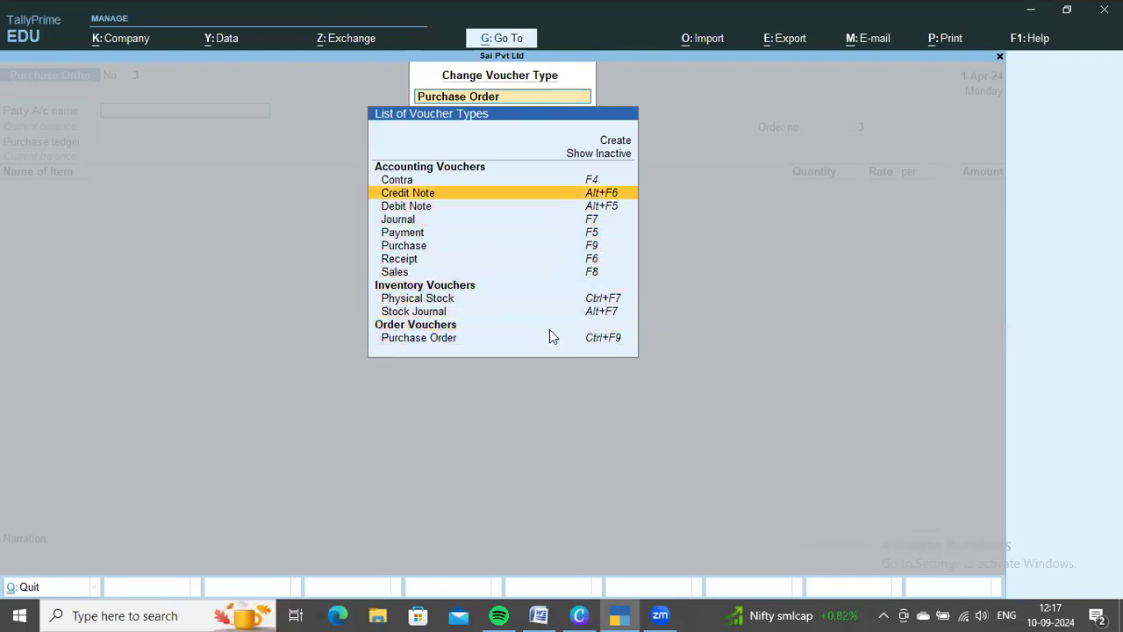
{"action": "key", "text": "Up"}
{"action": "key", "text": "Up"}
{"action": "key", "text": "Return"}
Switch to the Receipt Note voucher type and activate it
{"action": "key", "text": "Down"}
{"action": "key", "text": "Down"}
{"action": "key", "text": "Down"}
{"action": "key", "text": "Down"}
{"action": "key", "text": "Down"}
{"action": "key", "text": "Down"}
{"action": "key", "text": "Down"}
{"action": "key", "text": "Down"}
{"action": "key", "text": "Down"}
{"action": "key", "text": "Down"}
{"action": "key", "text": "Down"}
{"action": "key", "text": "Down"}
{"action": "key", "text": "Down"}
{"action": "key", "text": "Down"}
{"action": "key", "text": "Down"}
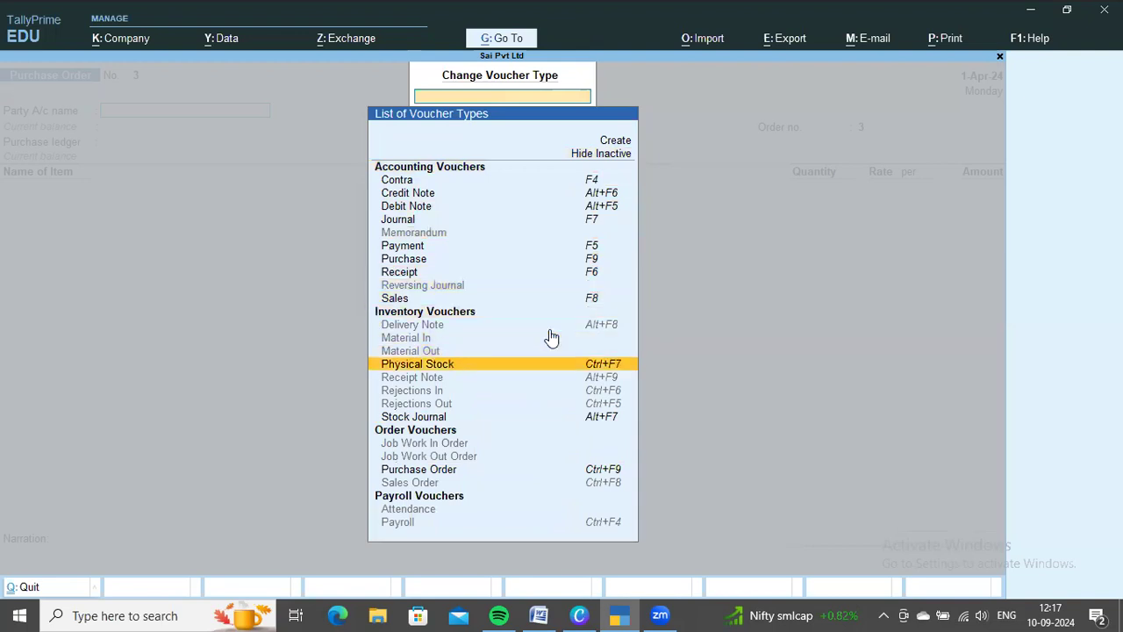
{"action": "key", "text": "Down"}
{"action": "key", "text": "Return"}
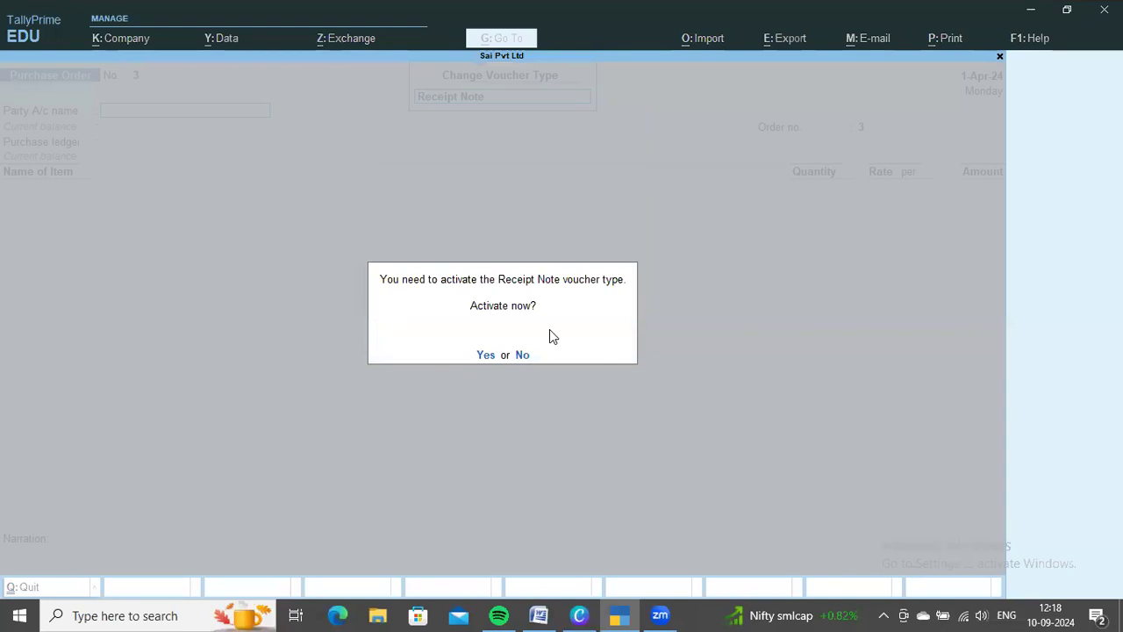
{"action": "key", "text": "y"}
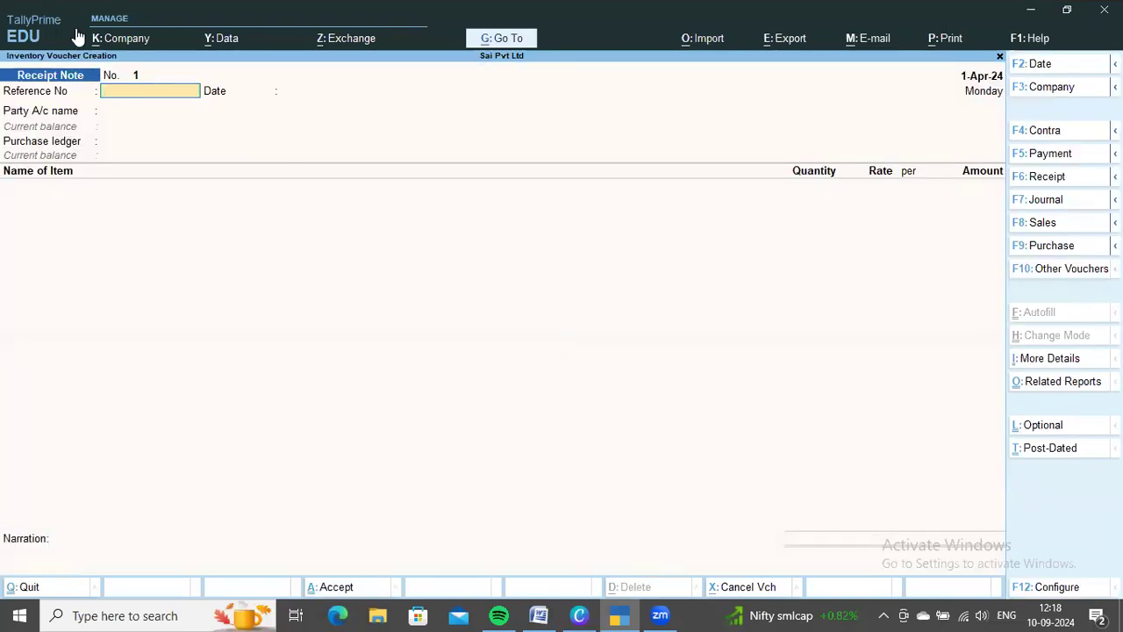
Leave the receipt note's reference number and date blank and set the party account to Ms Ramya & Co
{"action": "key", "text": "Return"}
{"action": "key", "text": "Return"}
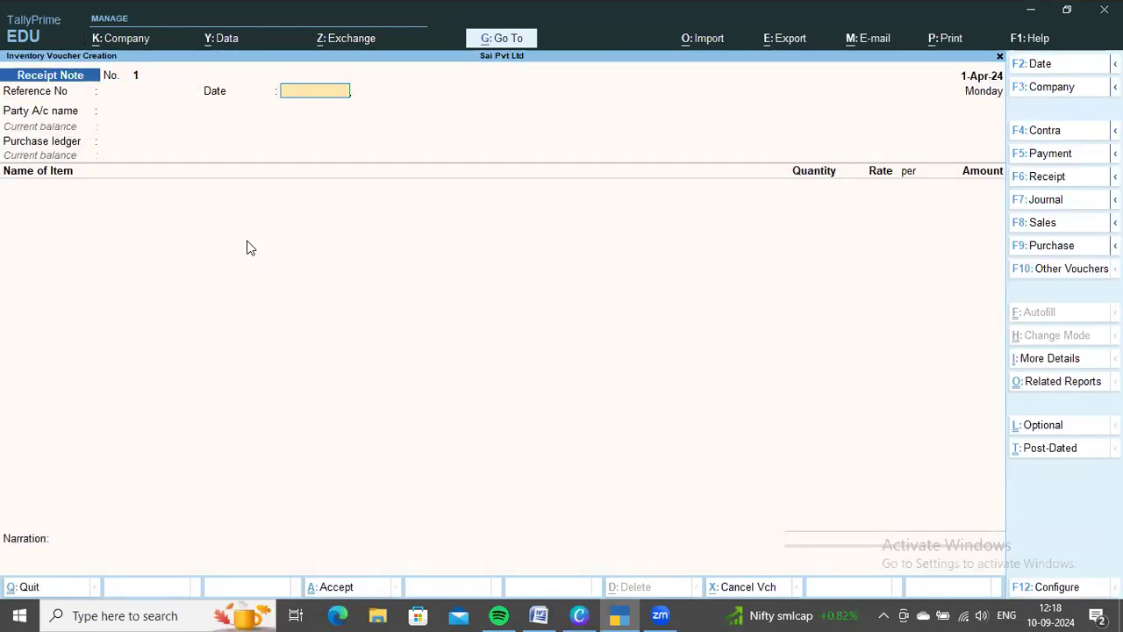
{"action": "key", "text": "Down"}
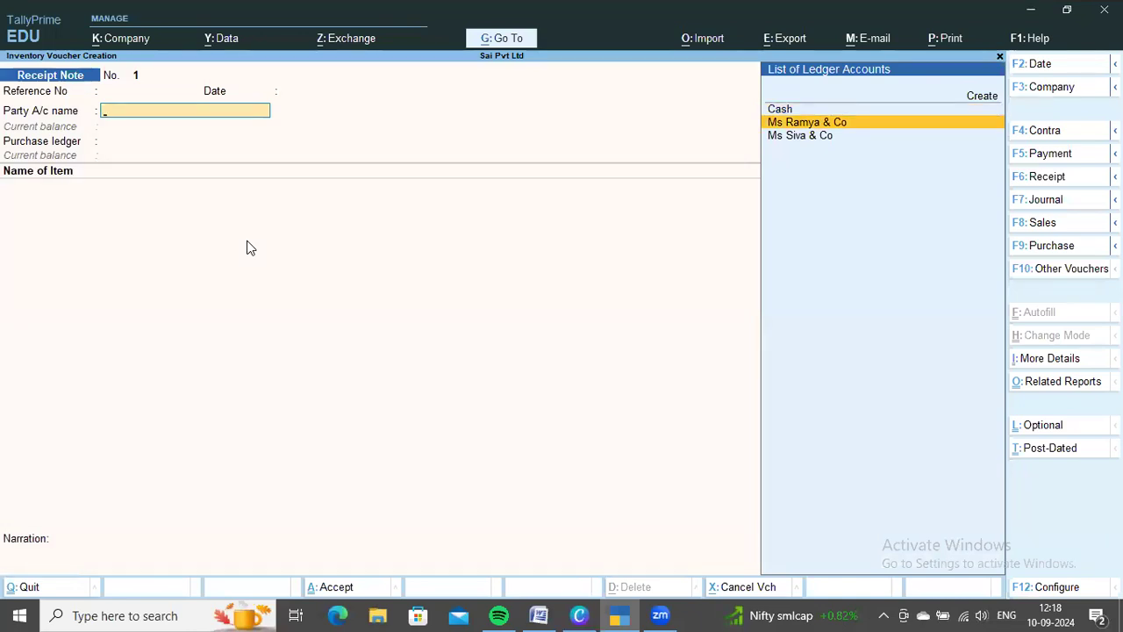
{"action": "key", "text": "Return"}
Link the receipt note to order MS101, accept the party details and keep Purchae Order as the purchase ledger
{"action": "key", "text": "Down"}
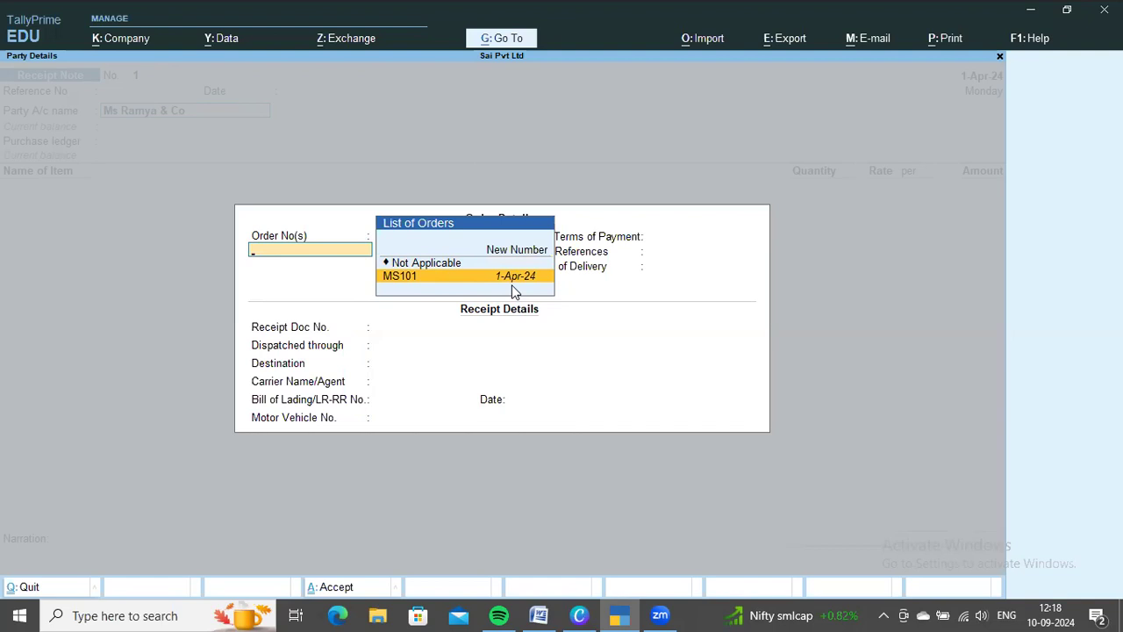
{"action": "key", "text": "Return"}
{"action": "key", "text": "Return"}
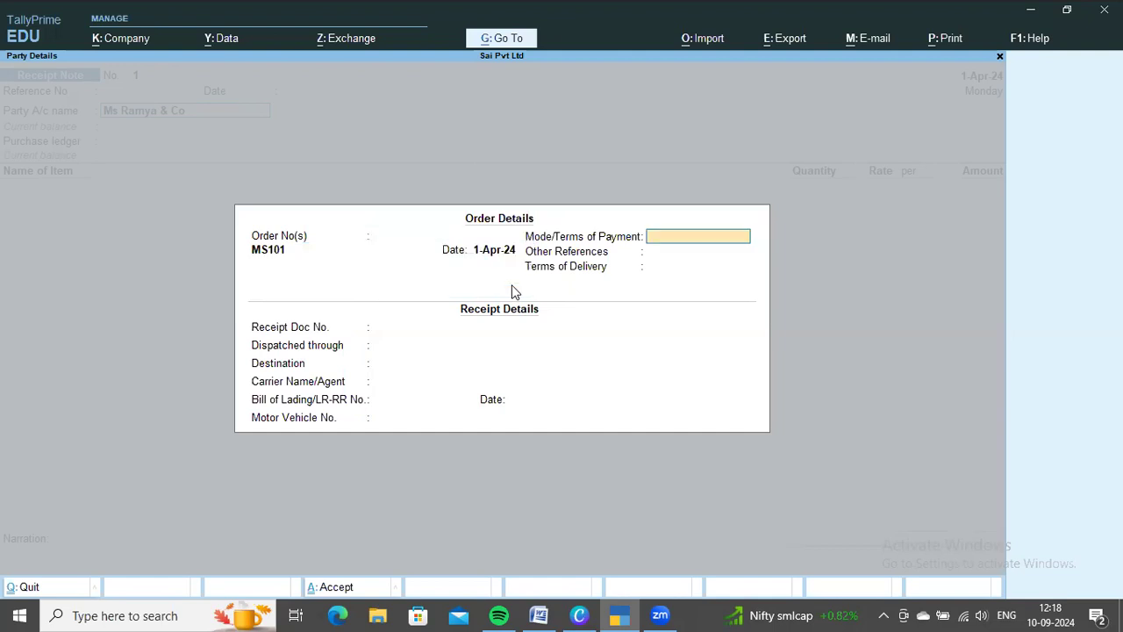
{"action": "key", "text": "ctrl+a"}
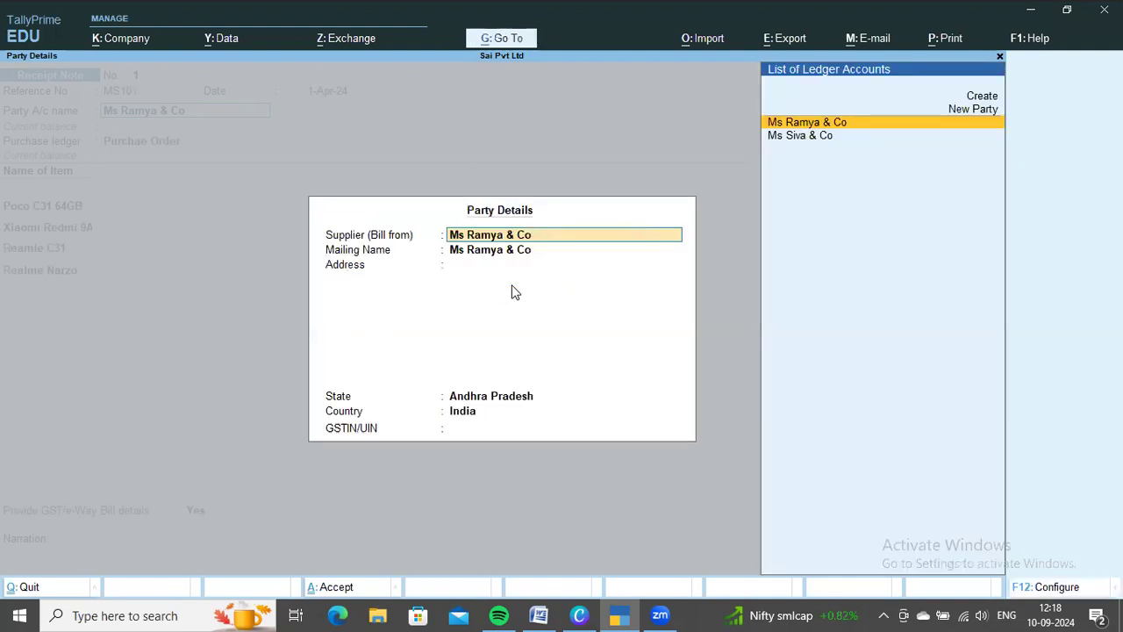
{"action": "key", "text": "ctrl+a"}
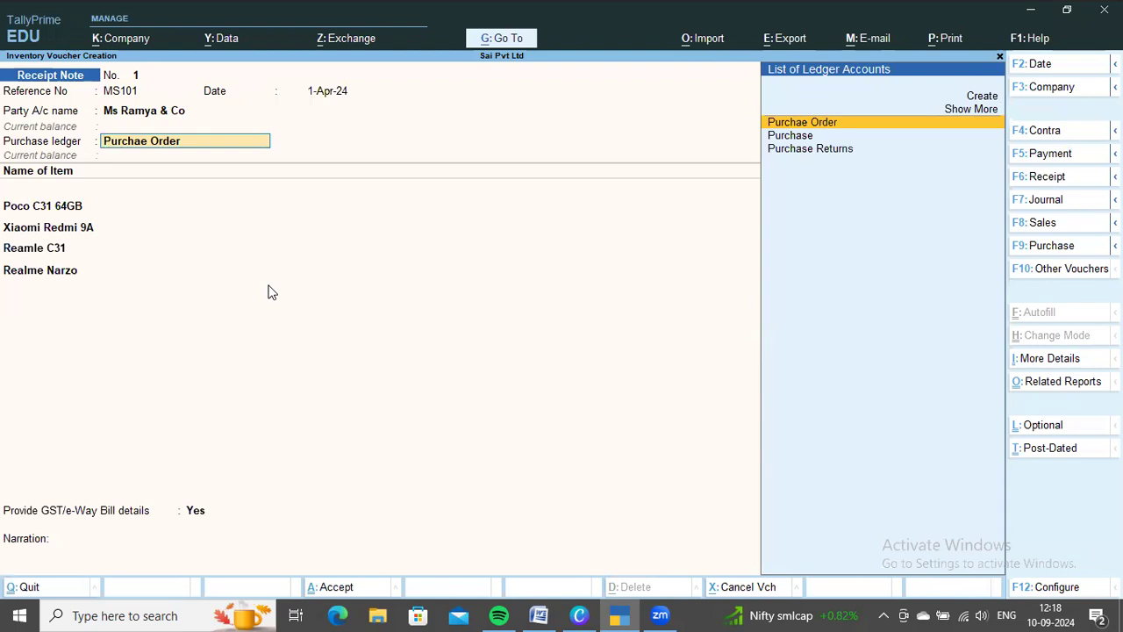
{"action": "key", "text": "Return"}
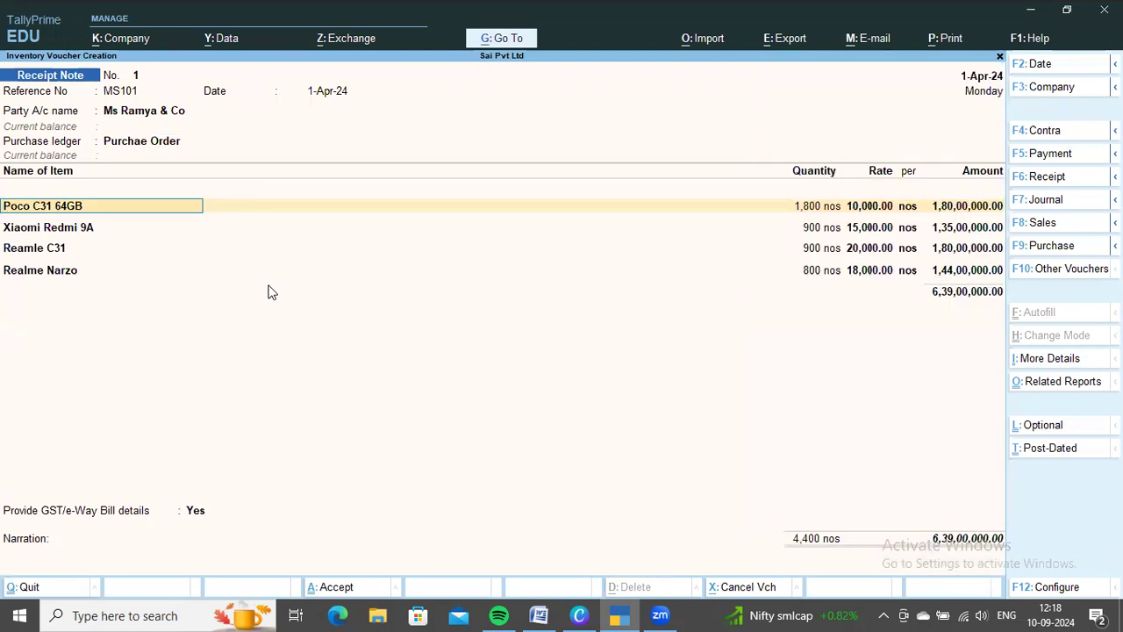
Check the stock received from Ms Ramya & Co in the Word document and open the item allocations for Poco C31 64GB
{"action": "key", "text": "alt+Tab"}
{"action": "scroll", "coordinate": [369, 299], "scroll_direction": "down", "scroll_amount": 1}
{"action": "scroll", "coordinate": [403, 318], "scroll_direction": "up", "scroll_amount": 3}
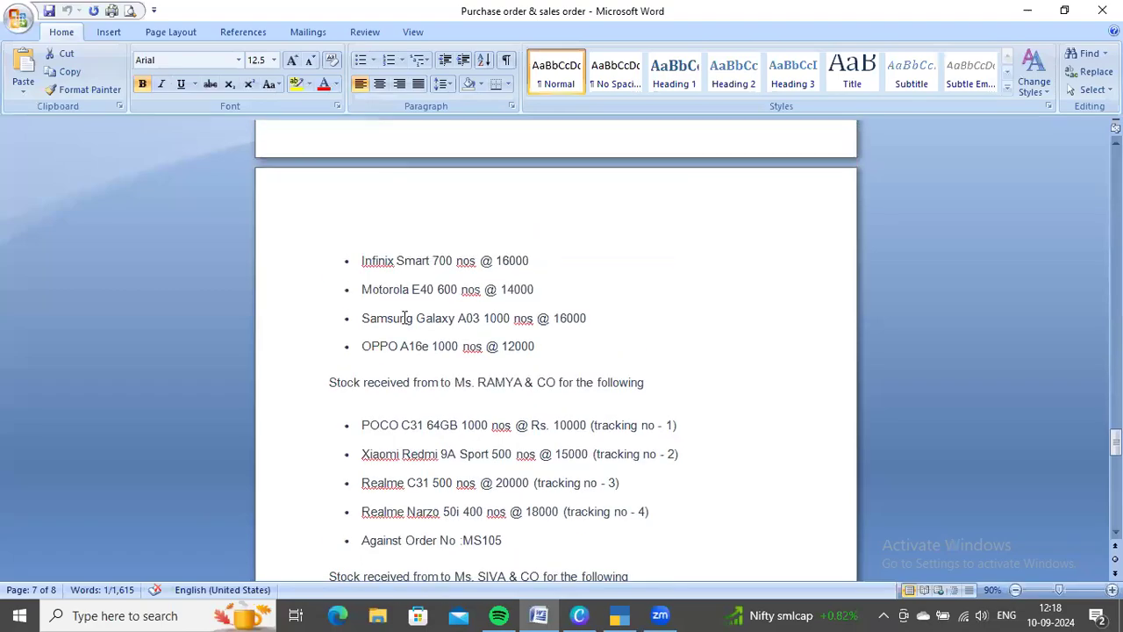
{"action": "key", "text": "alt+Tab"}
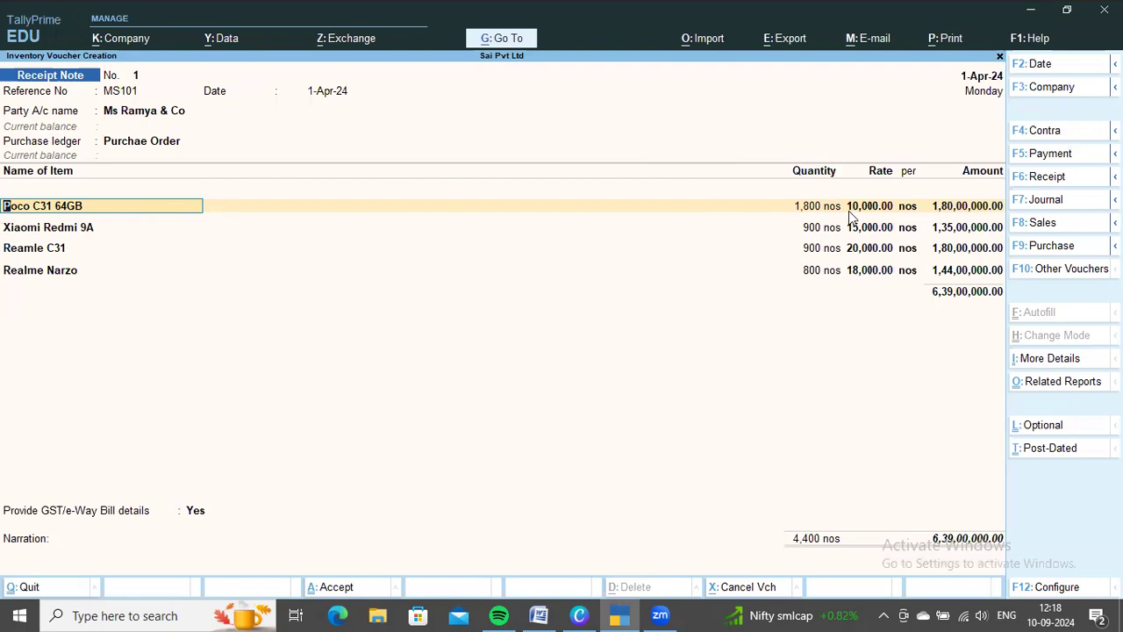
{"action": "key", "text": "alt+Tab"}
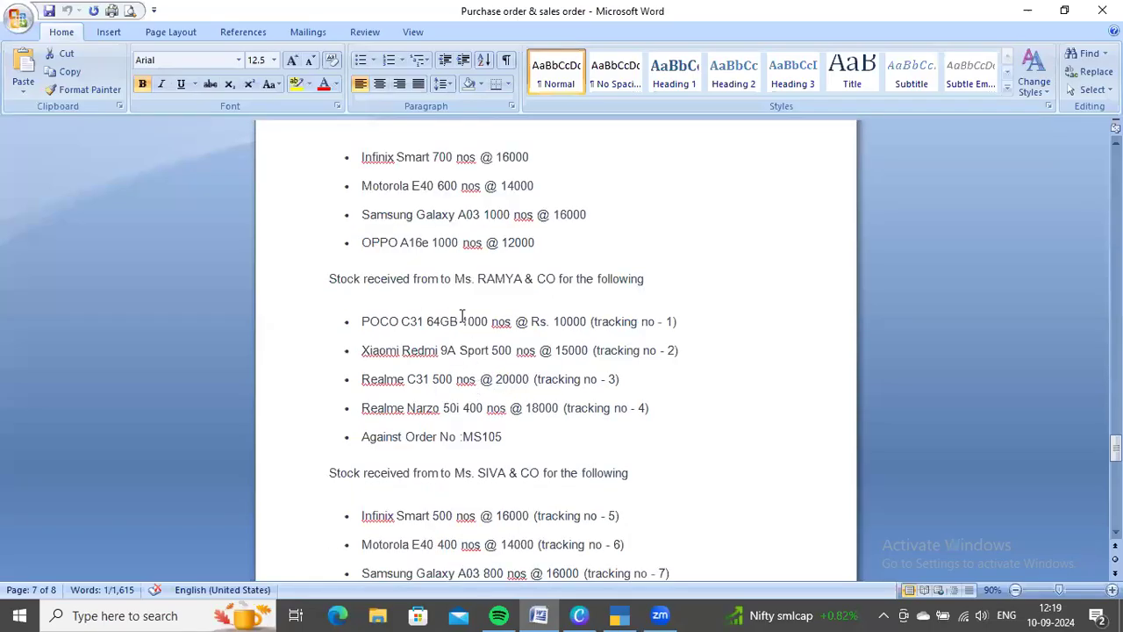
{"action": "left_click_drag", "start_coordinate": [468, 317], "coordinate": [488, 318]}
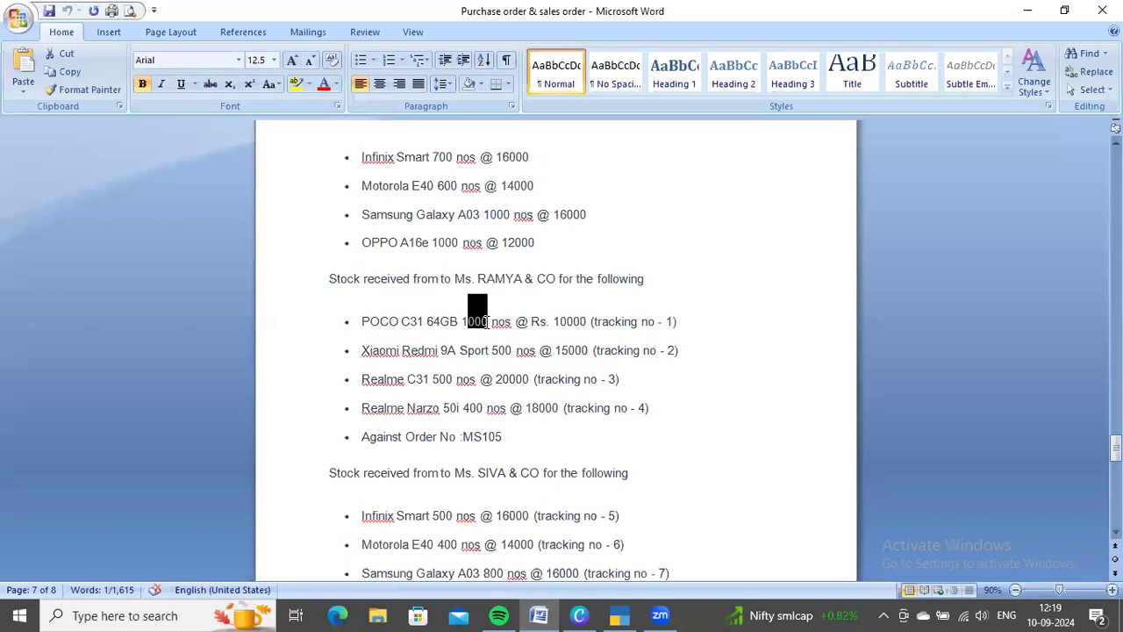
{"action": "left_click", "coordinate": [697, 333]}
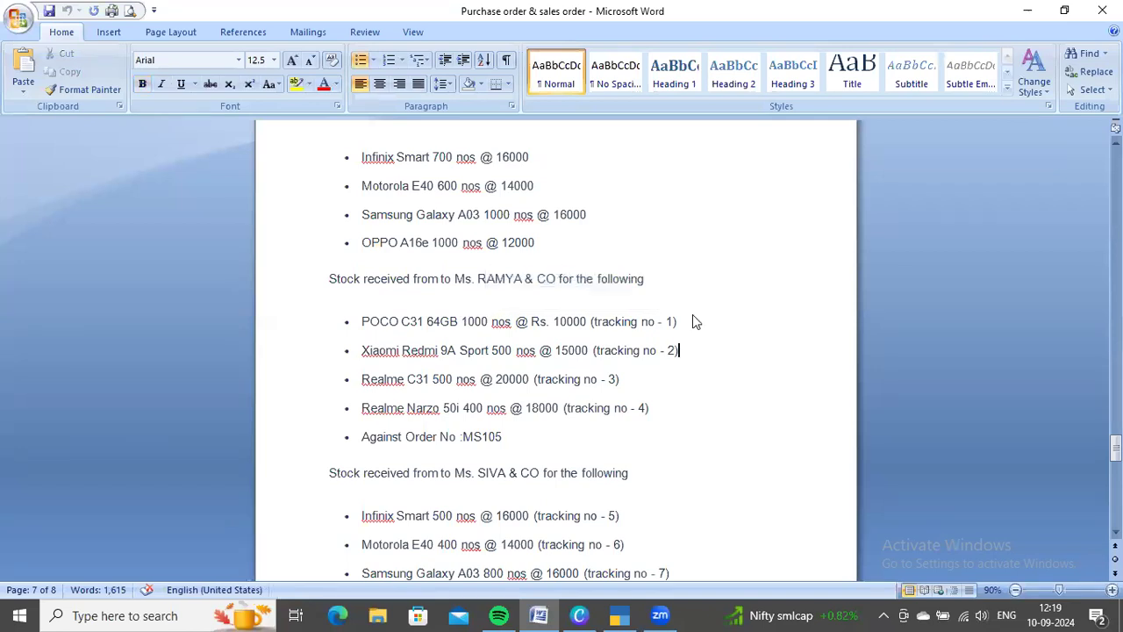
{"action": "key", "text": "alt+Tab"}
{"action": "key", "text": "Return"}
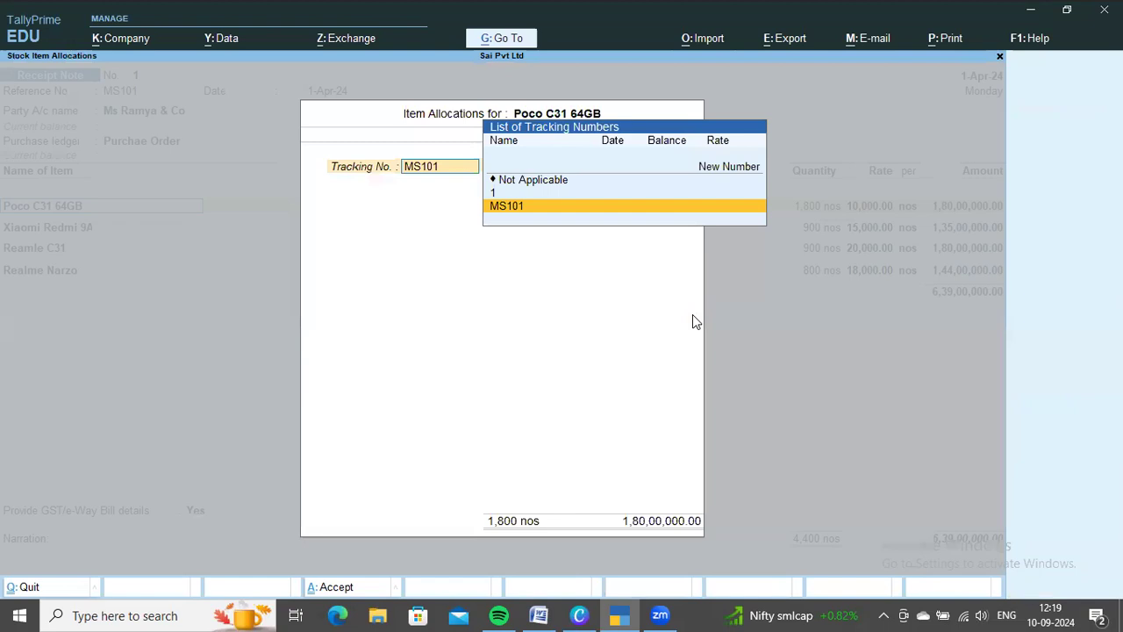
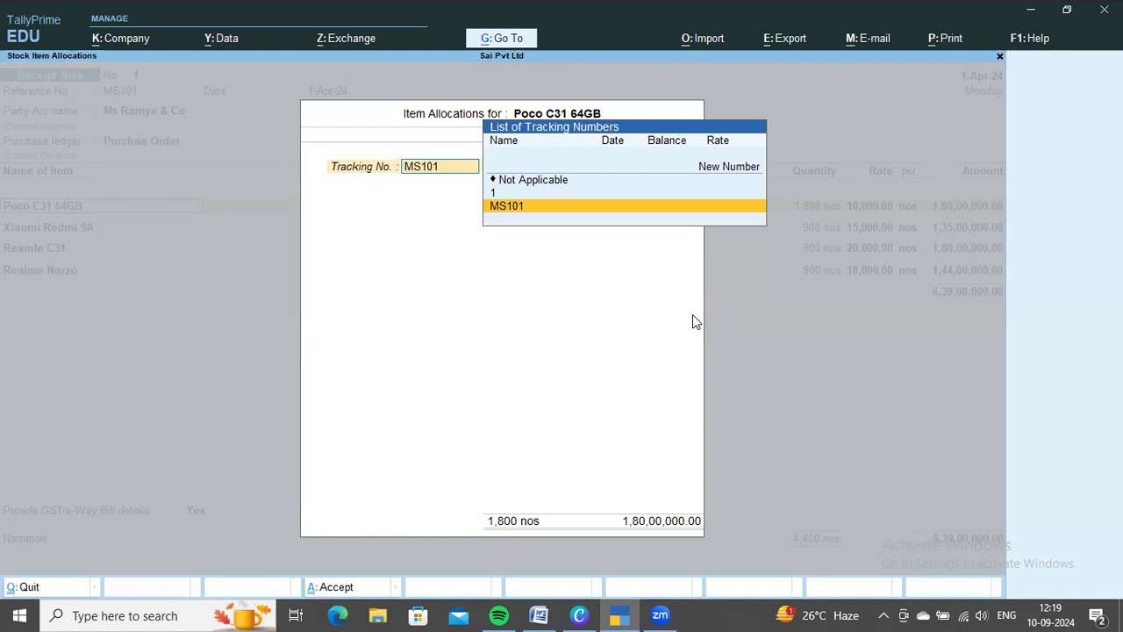
Check Poco C31 64GB's tracking number in the Word document and allocate the item to tracking number 1 and order MS101
{"action": "key", "text": "alt+Tab"}
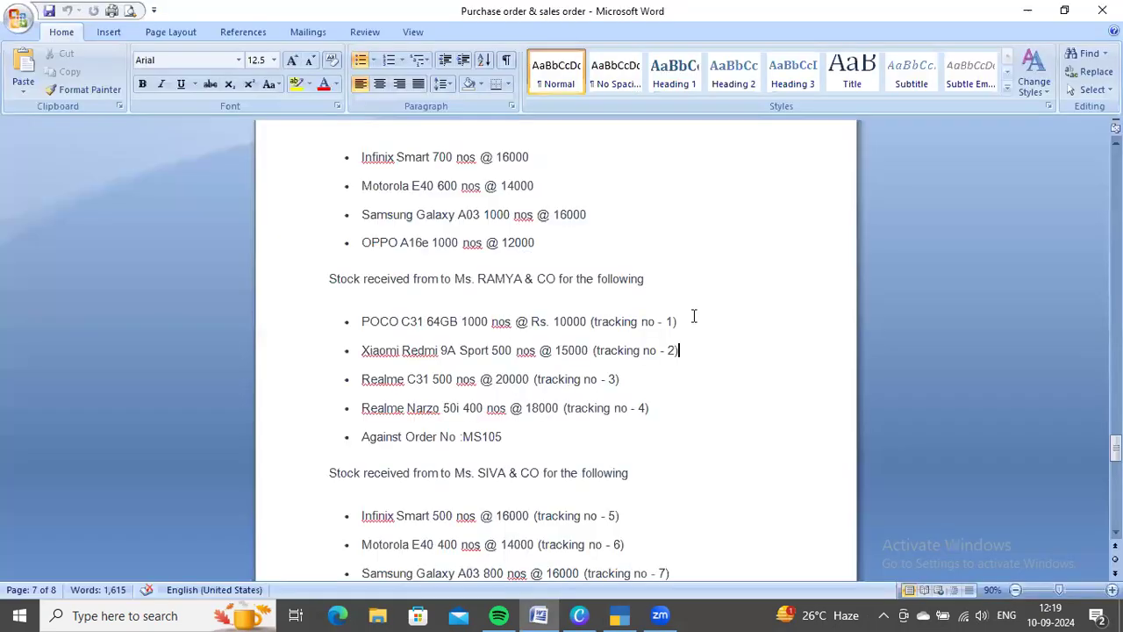
{"action": "left_click", "coordinate": [699, 318]}
{"action": "key", "text": "alt+Tab"}
{"action": "key", "text": "Up"}
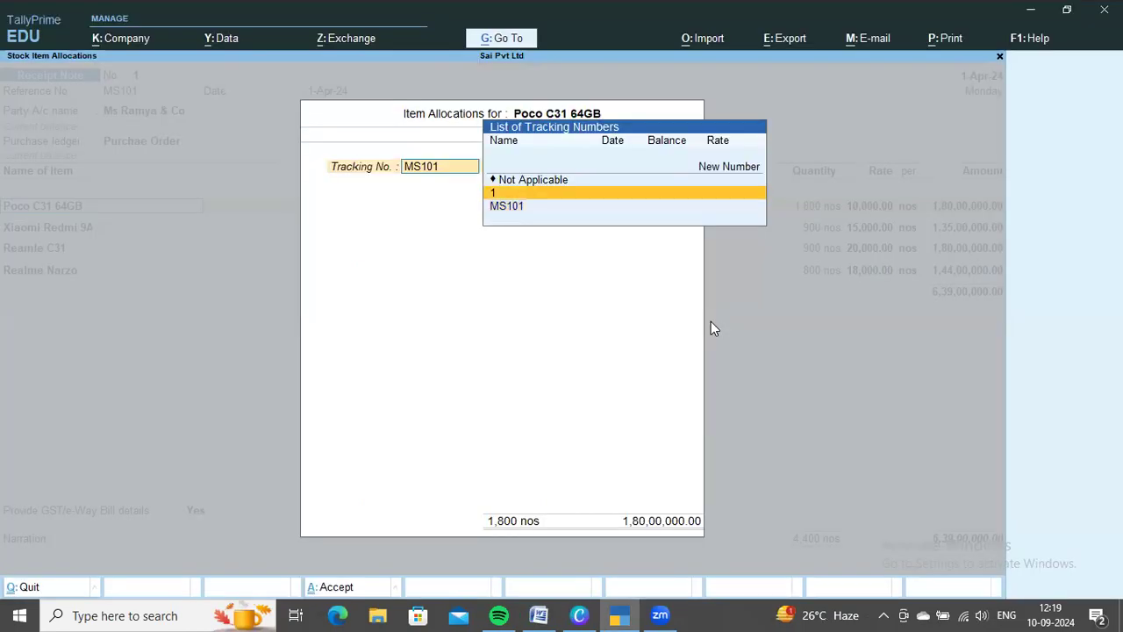
{"action": "key", "text": "Return"}
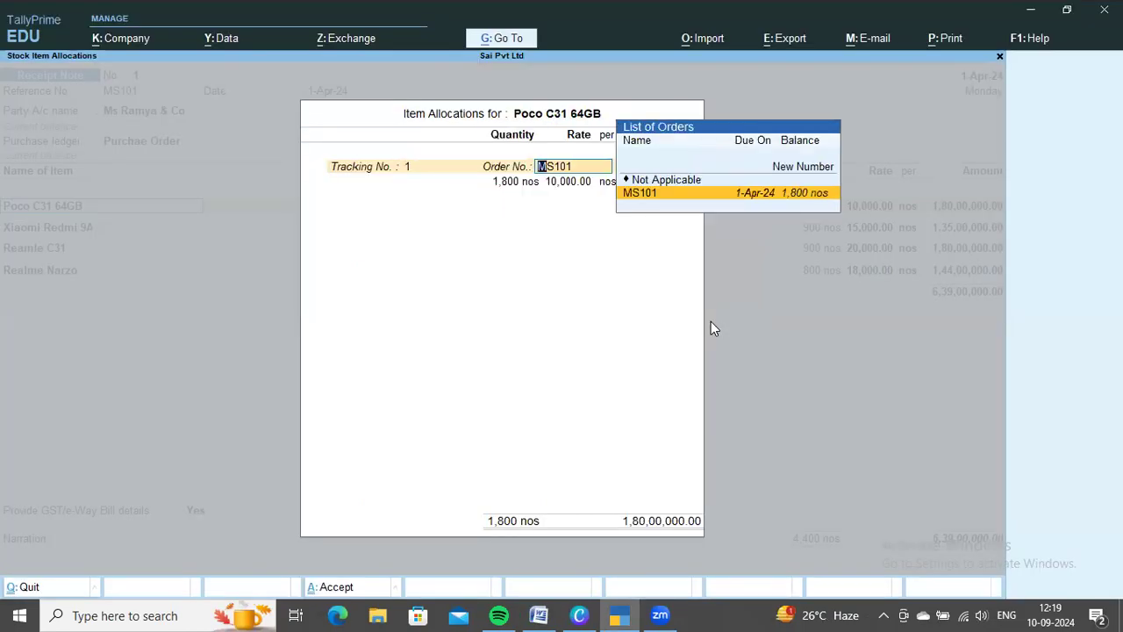
{"action": "key", "text": "Return"}
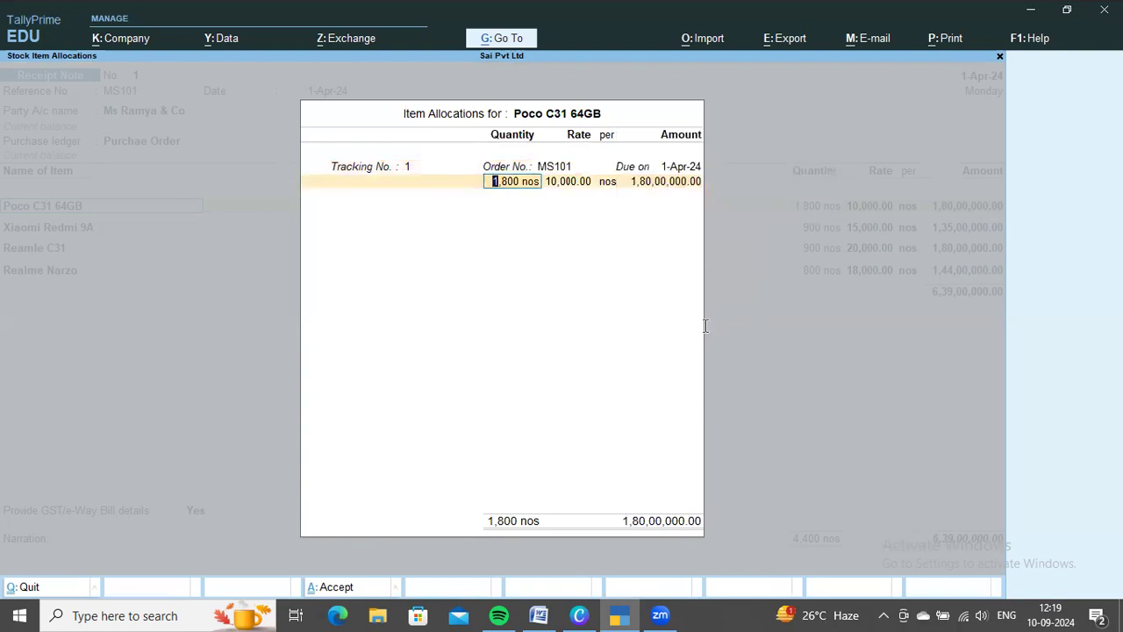
Check the received quantity in the Word document, set Poco C31 64GB to 1000 nos and finish its item allocations
{"action": "key", "text": "alt+Tab"}
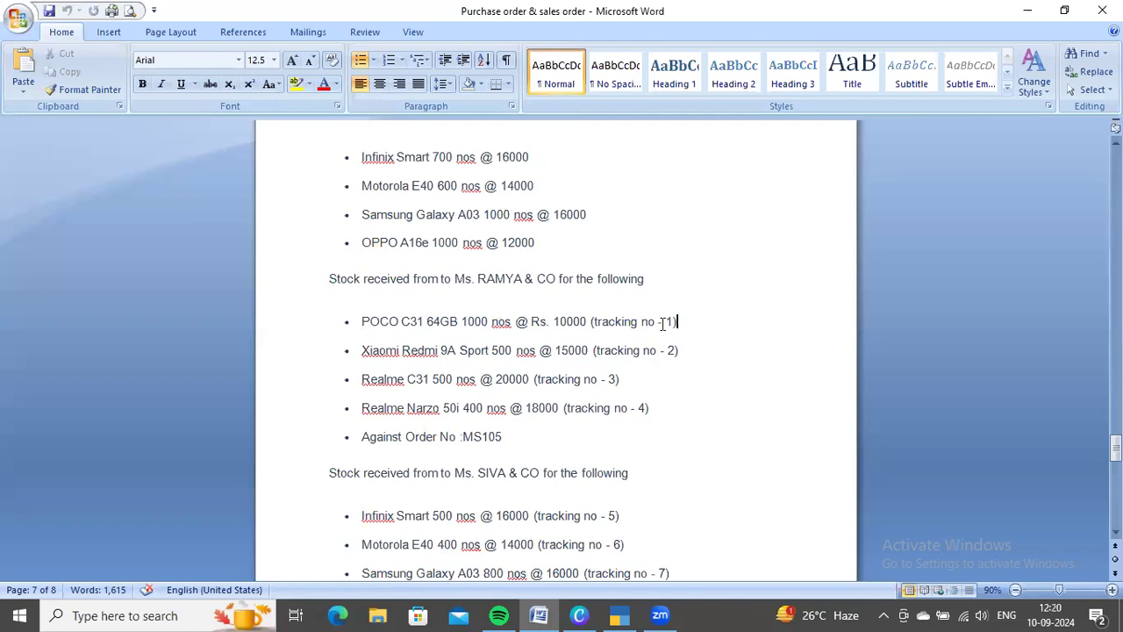
{"action": "key", "text": "alt+Tab"}
{"action": "key", "text": "alt+Tab"}
{"action": "key", "text": "alt+Tab"}
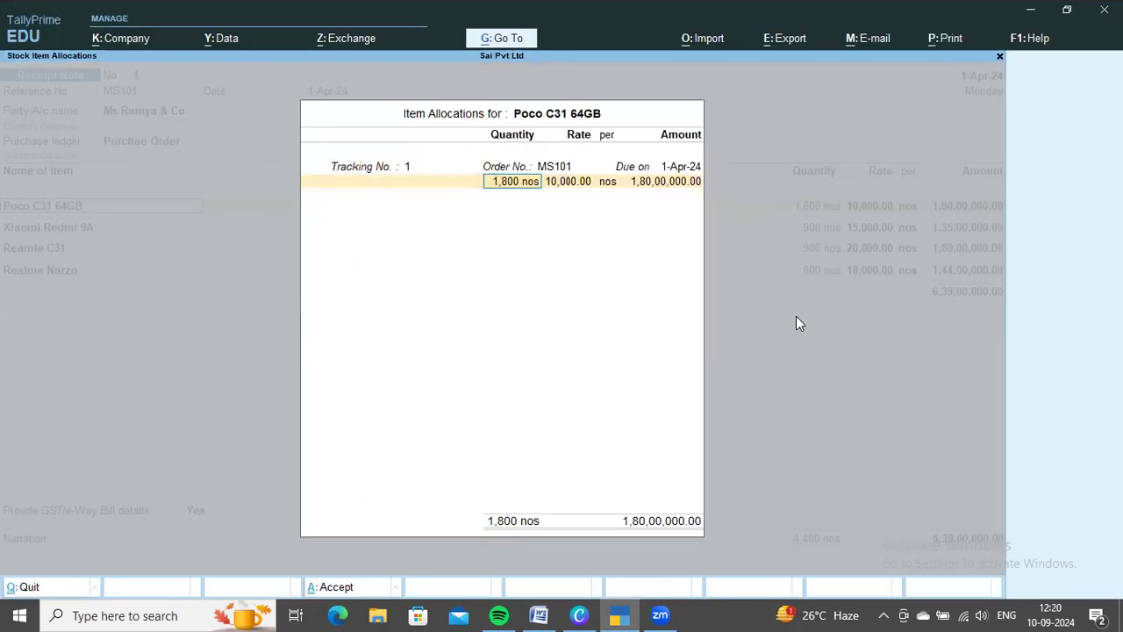
{"action": "type", "text": "1000"}
{"action": "key", "text": "Return"}
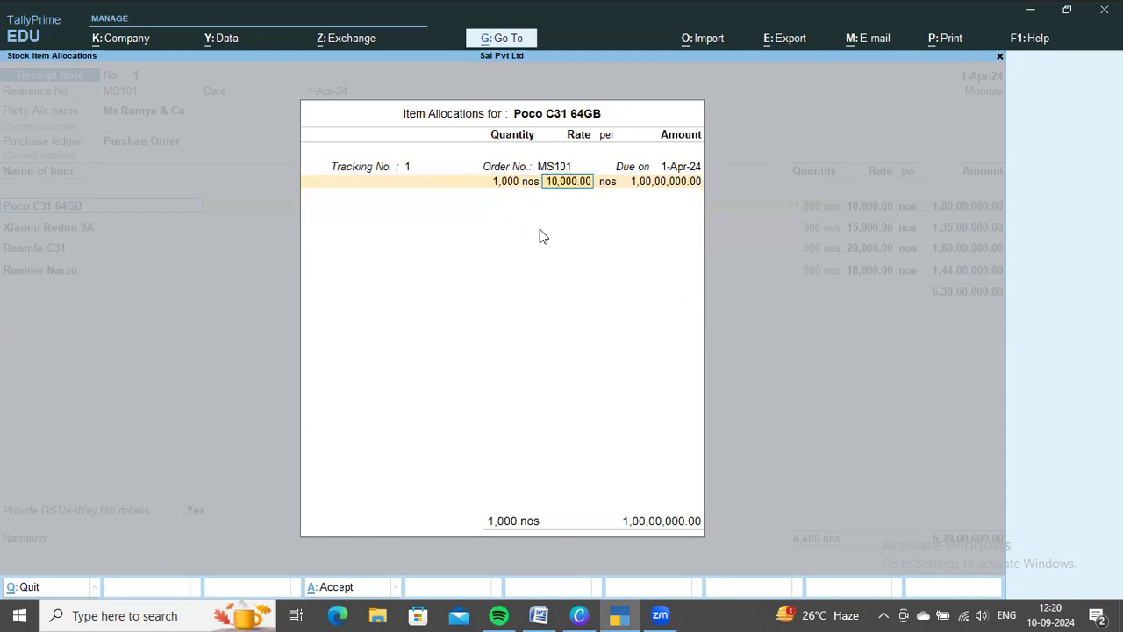
{"action": "key", "text": "Return"}
{"action": "key", "text": "Return"}
{"action": "key", "text": "Return"}
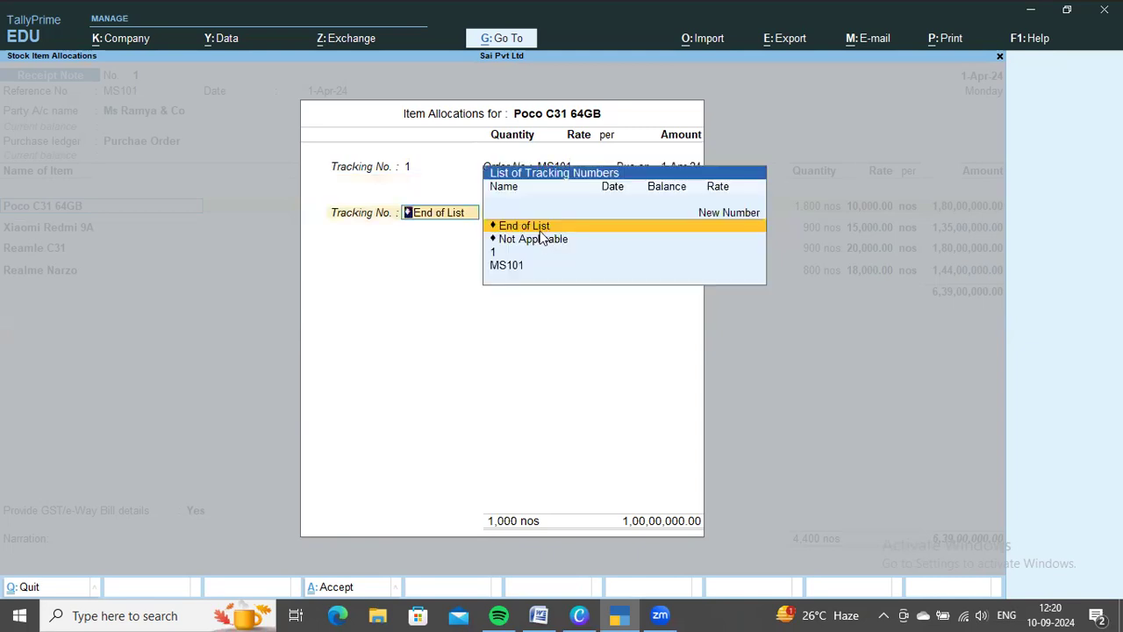
{"action": "key", "text": "Return"}
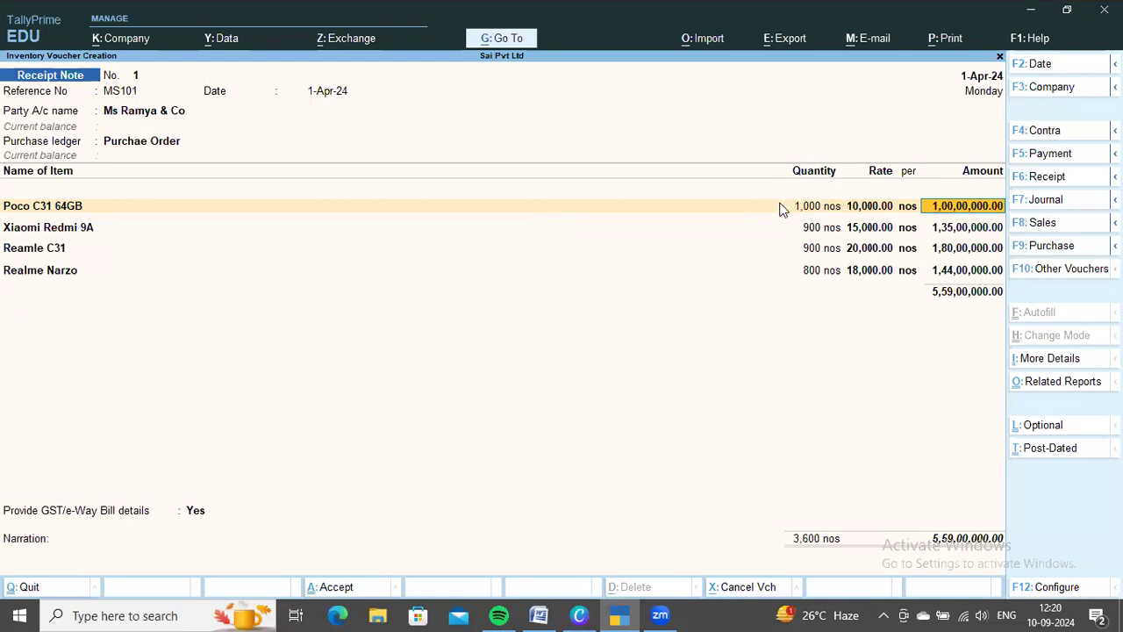
{"action": "key", "text": "Return"}
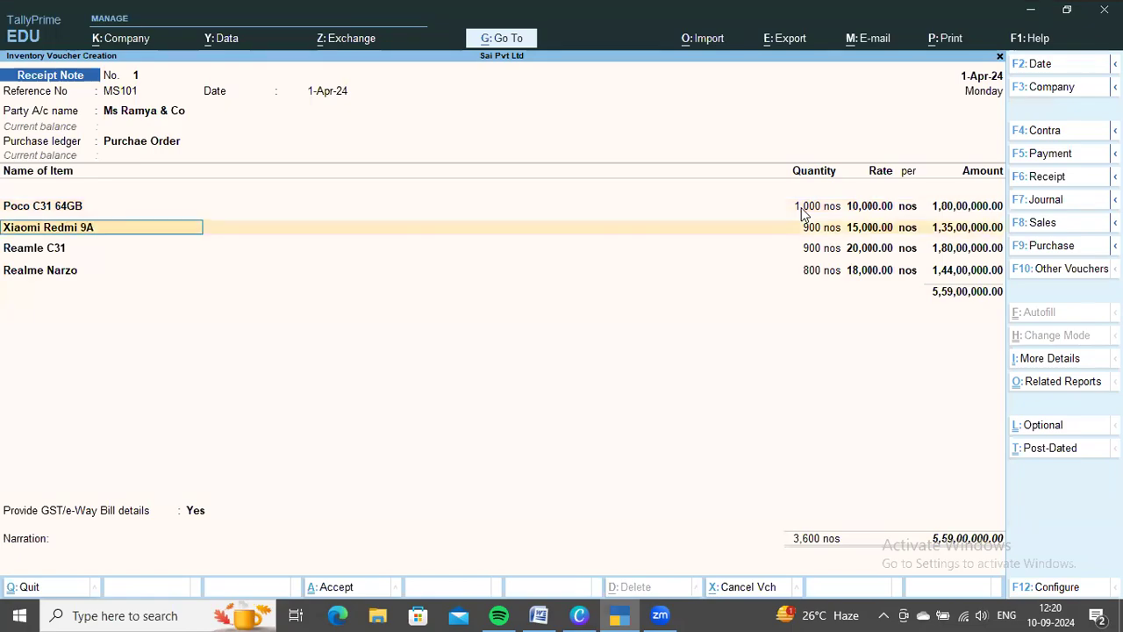
Check the Xiaomi Redmi 9A entry in the Word document and allocate the item to new tracking number 2 and order MS101
{"action": "key", "text": "alt+Tab"}
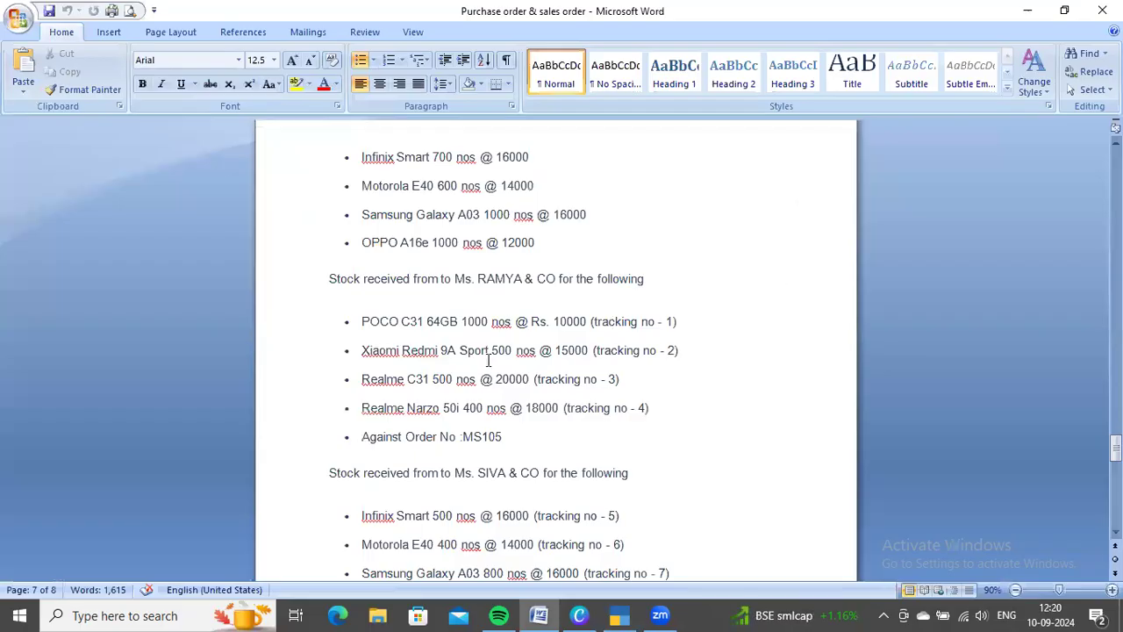
{"action": "key", "text": "alt+Tab"}
{"action": "key", "text": "Return"}
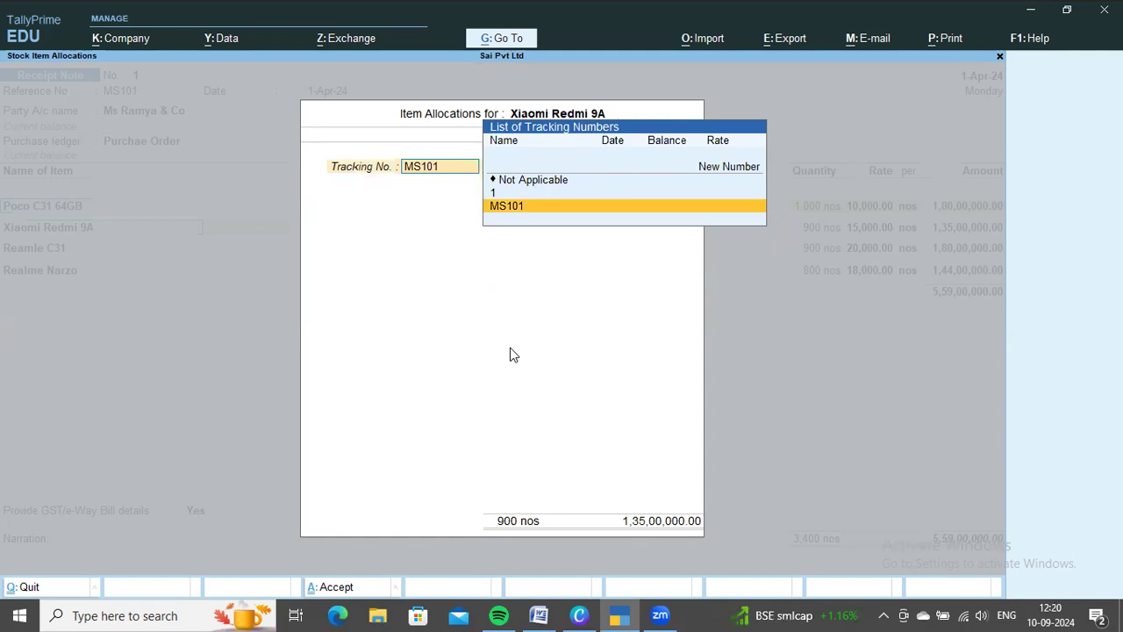
{"action": "key", "text": "Up"}
{"action": "key", "text": "Return"}
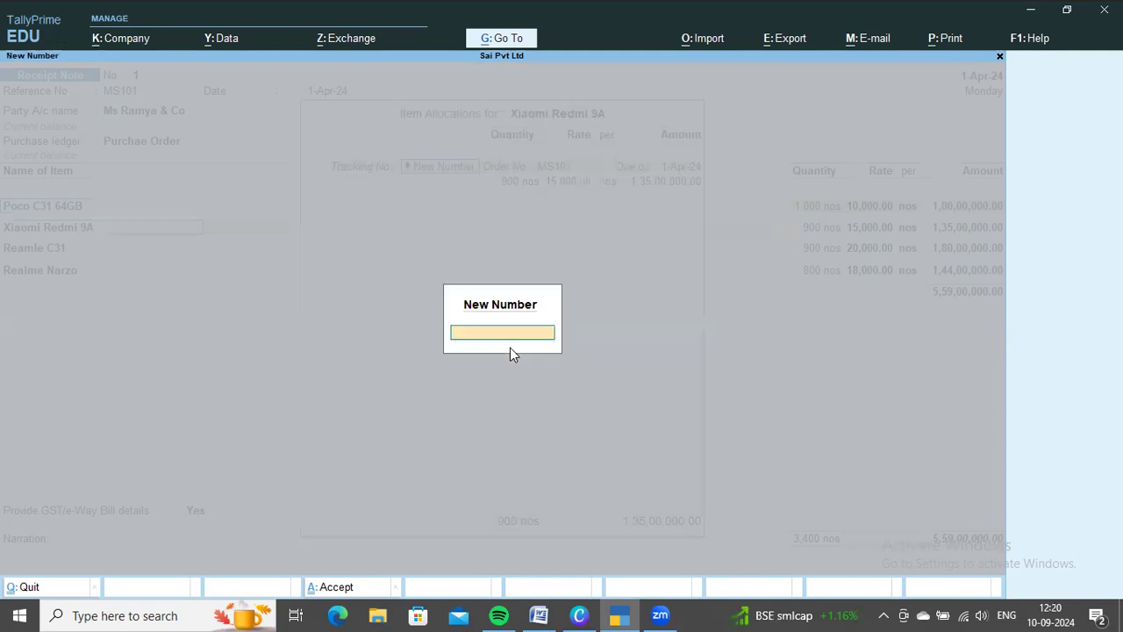
{"action": "type", "text": "2"}
{"action": "key", "text": "Return"}
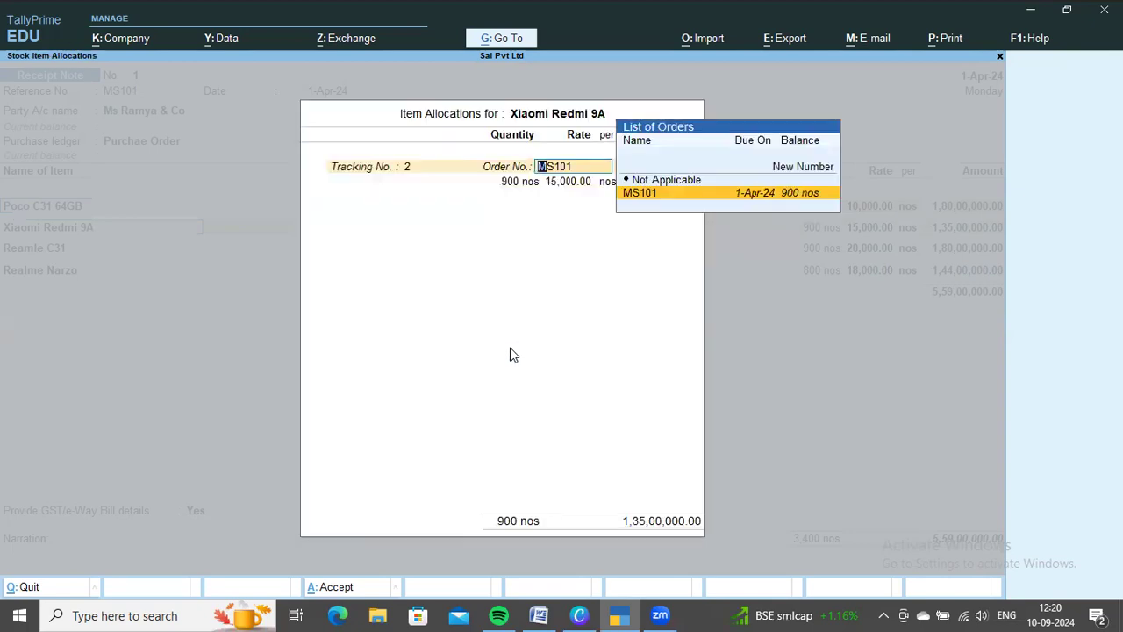
{"action": "key", "text": "Return"}
Confirm the received quantity in the Word document, set Xiaomi Redmi 9A to 500 nos and finish its item allocations
{"action": "key", "text": "alt+Tab"}
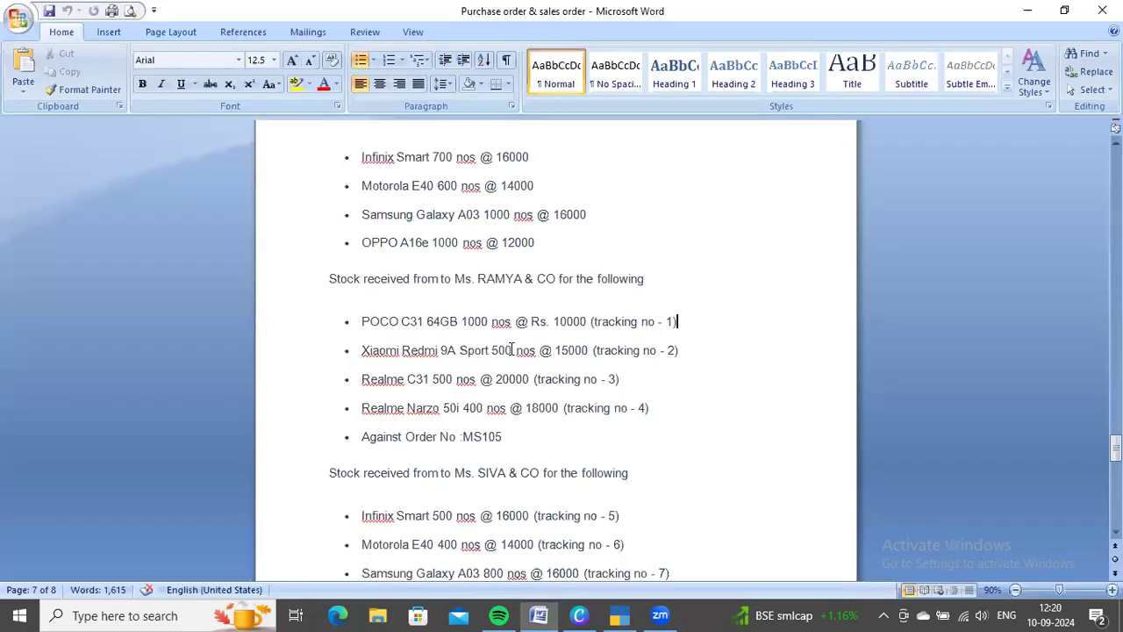
{"action": "key", "text": "alt+Tab"}
{"action": "type", "text": "500"}
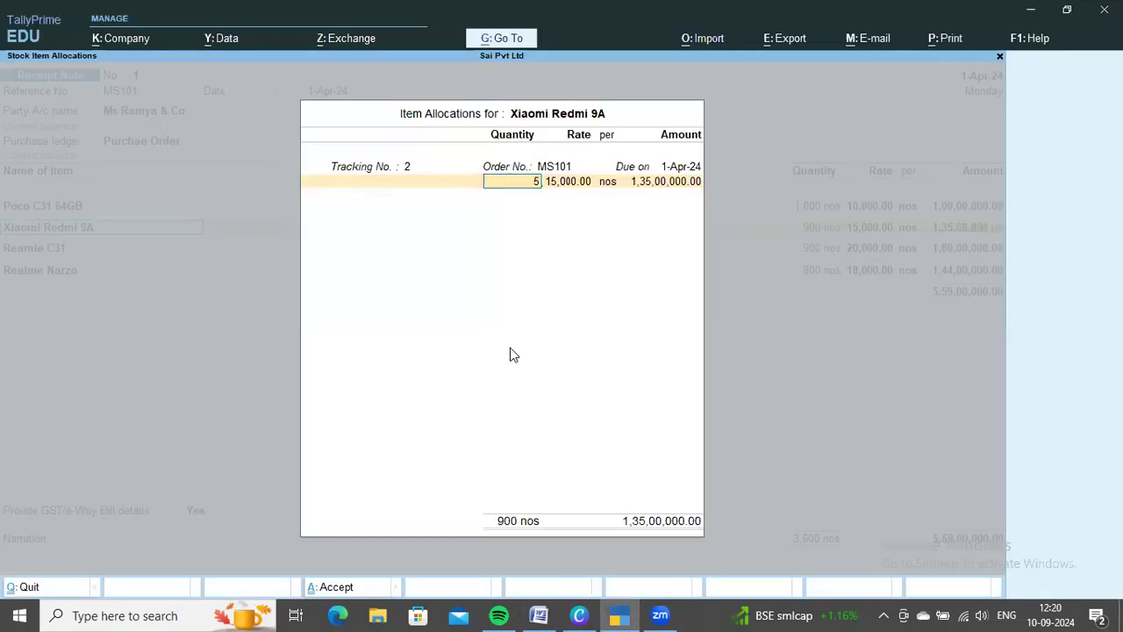
{"action": "key", "text": "Return"}
{"action": "key", "text": "Return"}
{"action": "key", "text": "Return"}
{"action": "key", "text": "Return"}
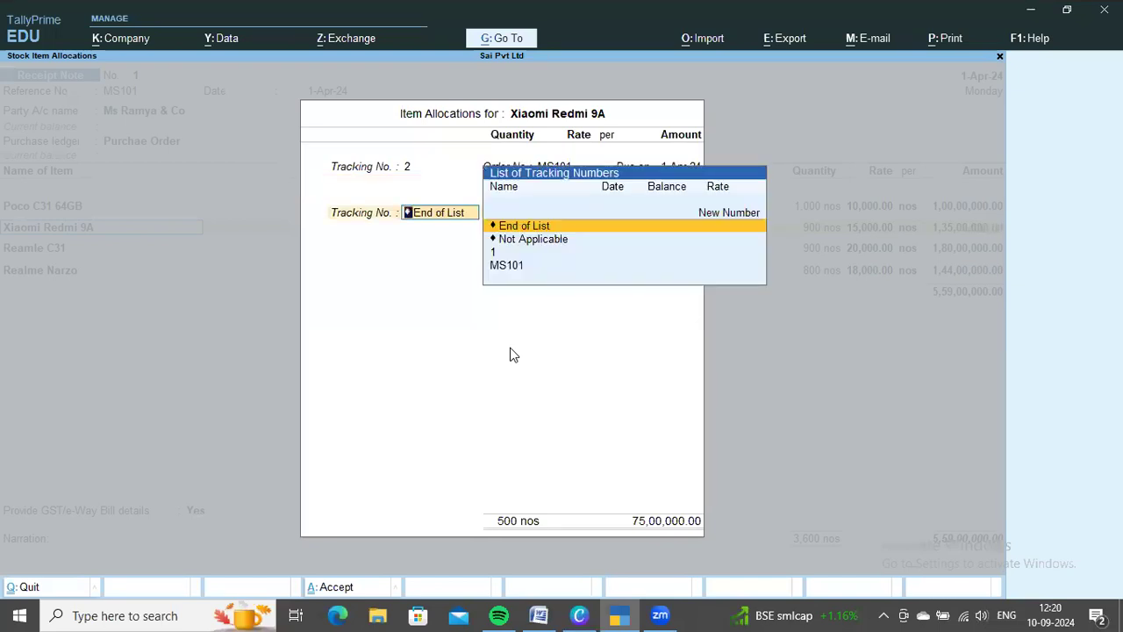
{"action": "key", "text": "Return"}
{"action": "key", "text": "Return"}
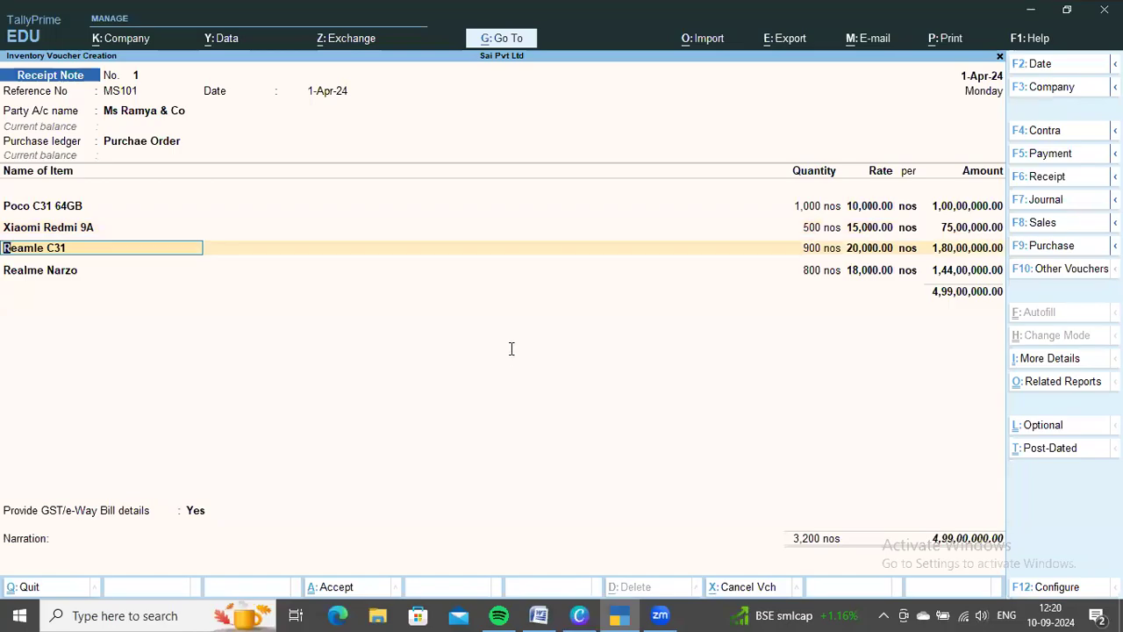
Check the Realme C31 entry in the Word document and allocate Reamle C31 to new tracking number 3 and order MS101
{"action": "key", "text": "alt+Tab"}
{"action": "scroll", "coordinate": [512, 349], "scroll_direction": "down", "scroll_amount": 1}
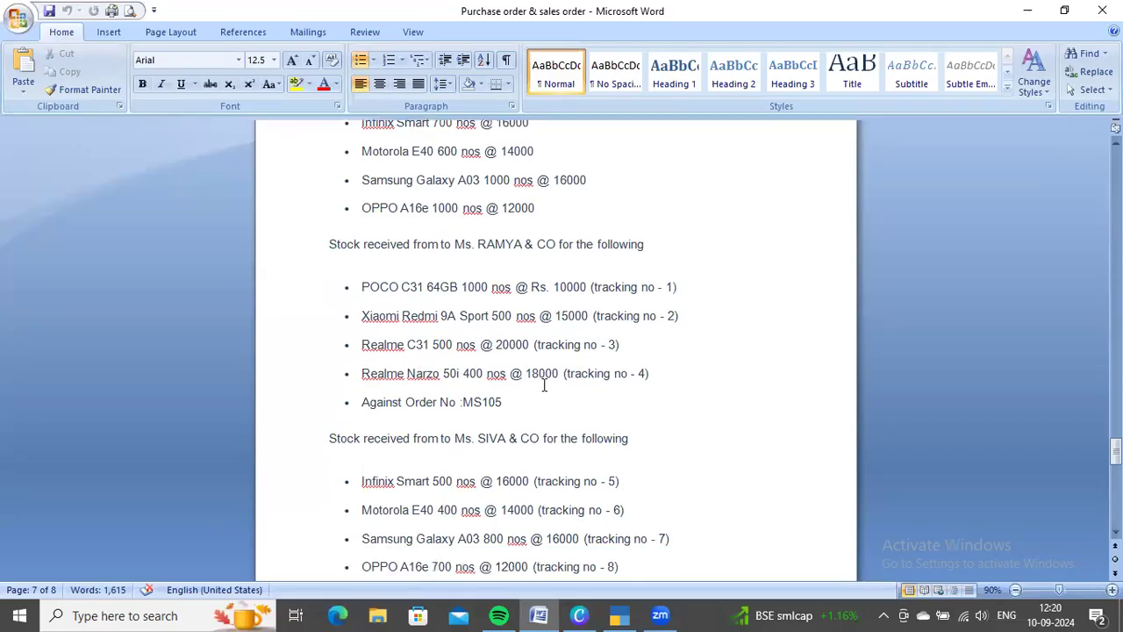
{"action": "key", "text": "alt+Tab"}
{"action": "key", "text": "Return"}
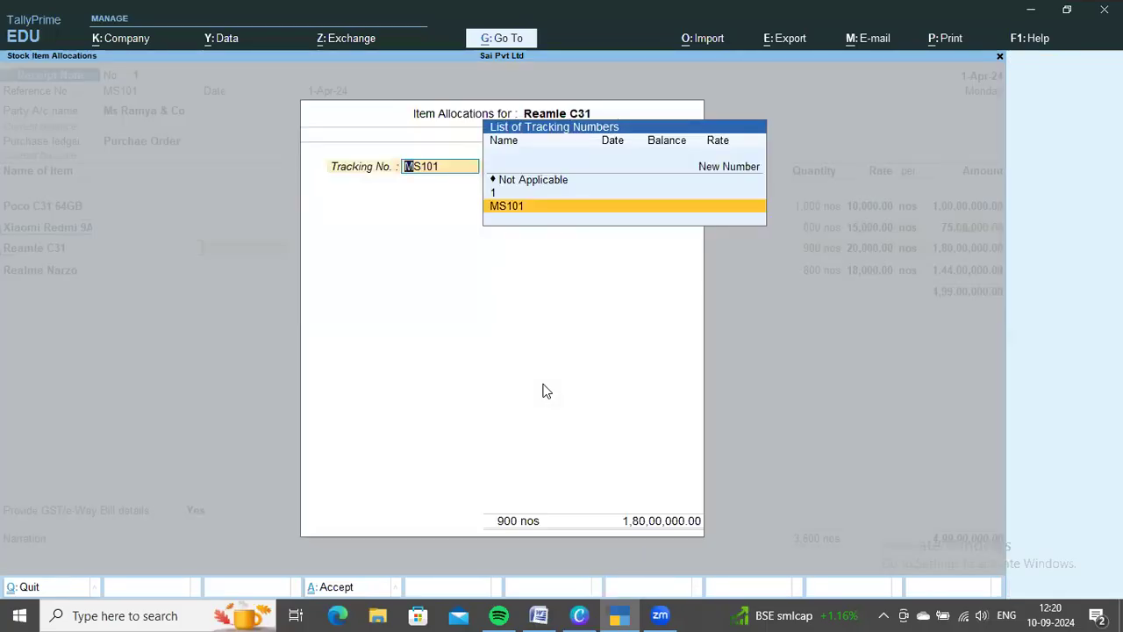
{"action": "key", "text": "Up"}
{"action": "key", "text": "Up"}
{"action": "key", "text": "Up"}
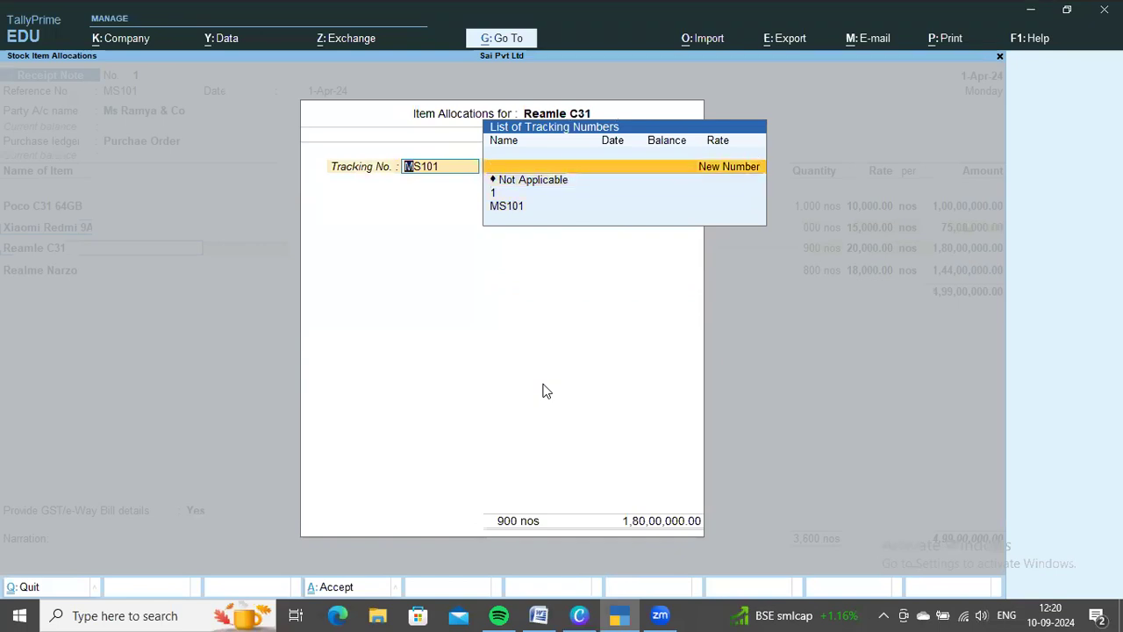
{"action": "key", "text": "Return"}
{"action": "type", "text": "3"}
{"action": "key", "text": "Return"}
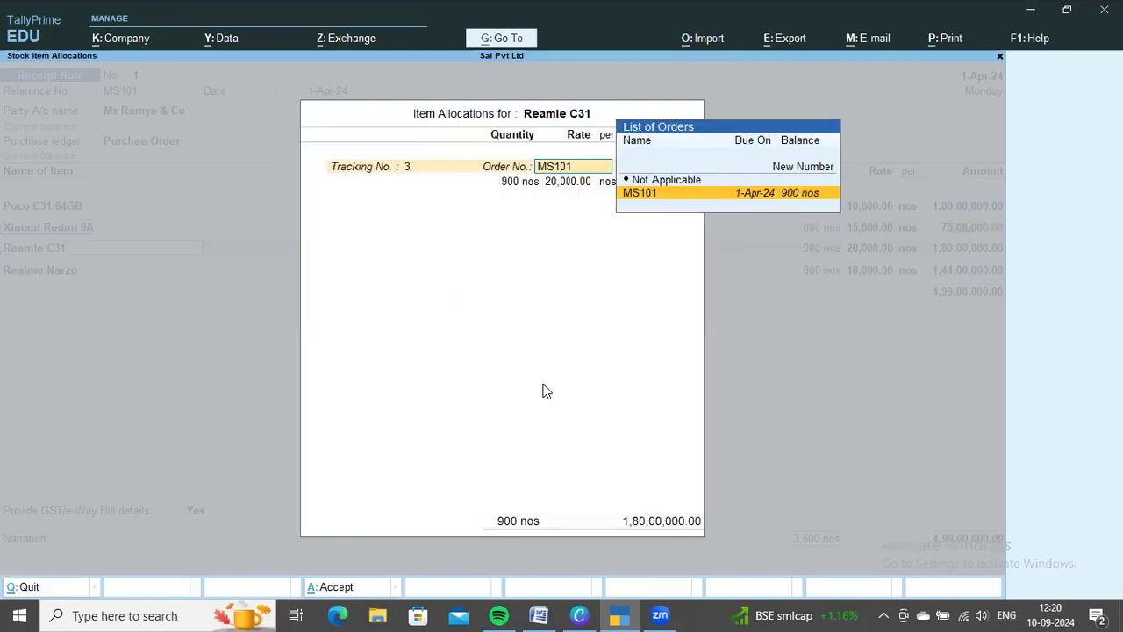
{"action": "key", "text": "Return"}
Confirm the received quantity in the Word document, set Reamle C31 to 500 nos and finish its item allocations
{"action": "key", "text": "alt+Tab"}
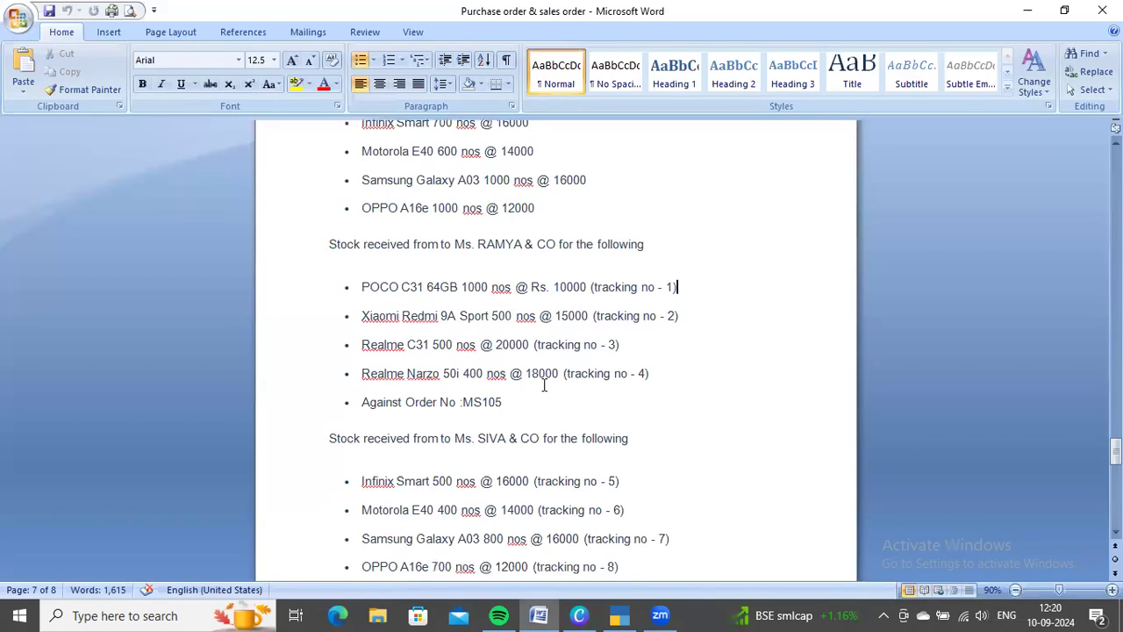
{"action": "key", "text": "alt+Tab"}
{"action": "type", "text": "500"}
{"action": "key", "text": "Return"}
{"action": "key", "text": "Return"}
{"action": "key", "text": "Return"}
{"action": "key", "text": "Return"}
{"action": "key", "text": "Return"}
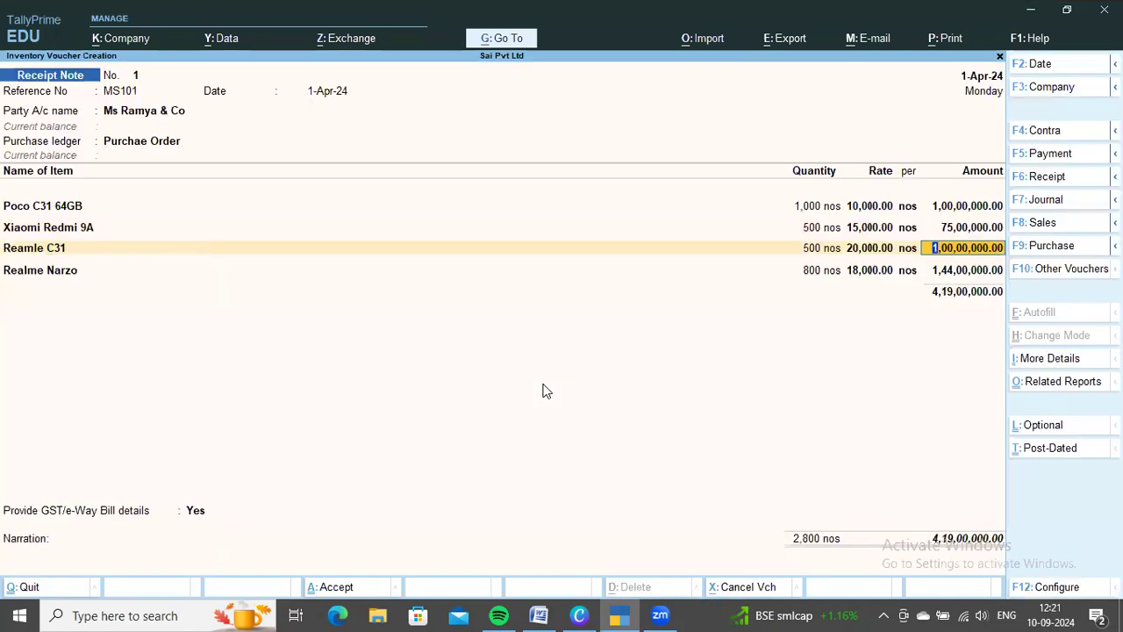
{"action": "key", "text": "Return"}
Check the Realme Narzo entry in the Word document and allocate the item to new tracking number 4 and order MS101
{"action": "key", "text": "alt+Tab"}
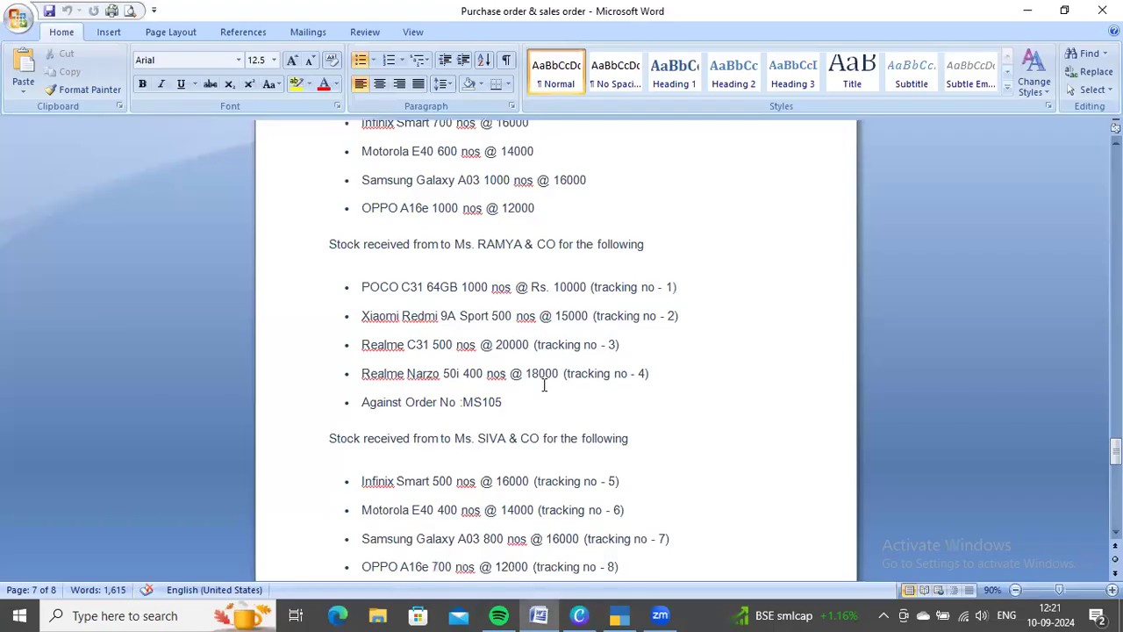
{"action": "key", "text": "alt+Tab"}
{"action": "key", "text": "Return"}
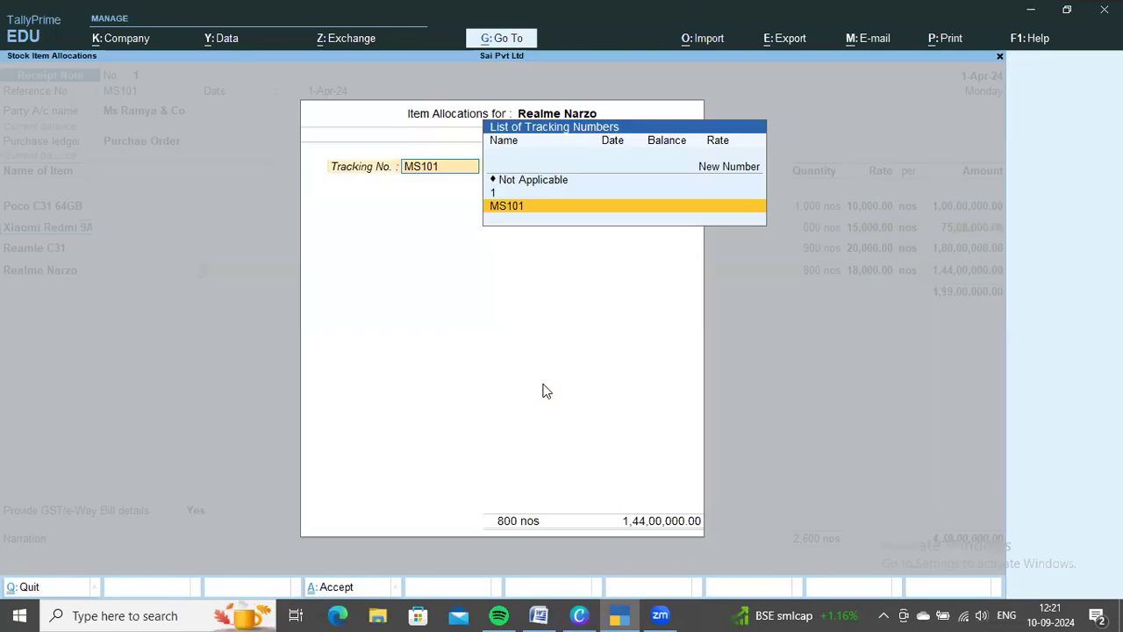
{"action": "key", "text": "Up"}
{"action": "key", "text": "Up"}
{"action": "key", "text": "Up"}
{"action": "key", "text": "Return"}
{"action": "type", "text": "4"}
{"action": "key", "text": "Return"}
Set Realme Narzo's quantity to 400 nos, finish its item allocations and save the Ms Ramya & Co receipt note
{"action": "key", "text": "Return"}
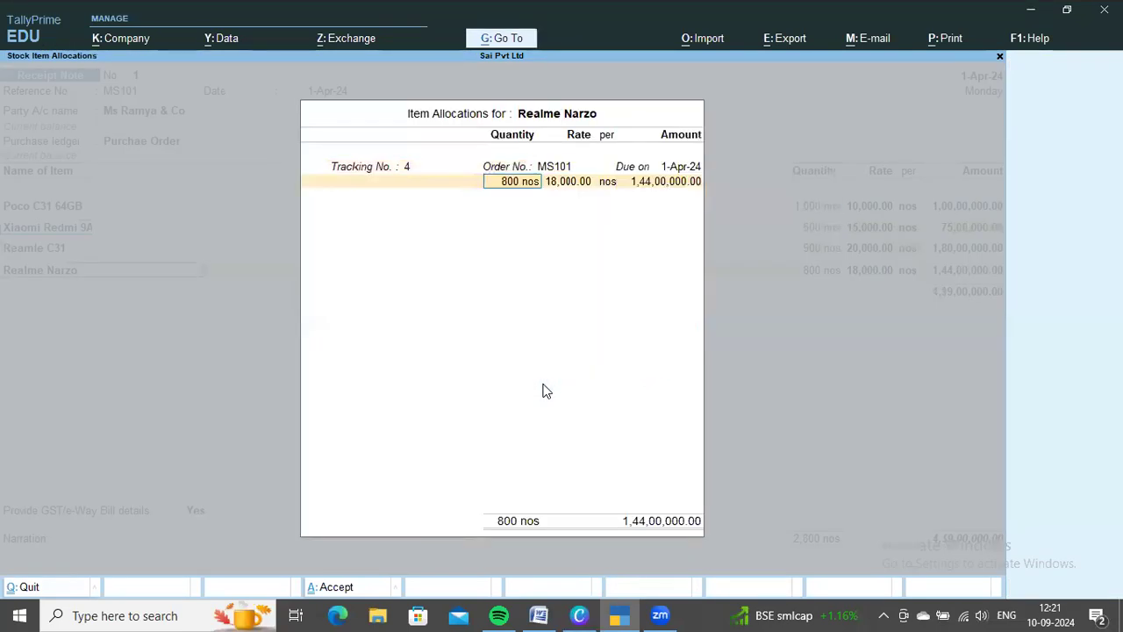
{"action": "type", "text": "400"}
{"action": "key", "text": "Return"}
{"action": "key", "text": "Return"}
{"action": "key", "text": "Return"}
{"action": "key", "text": "Return"}
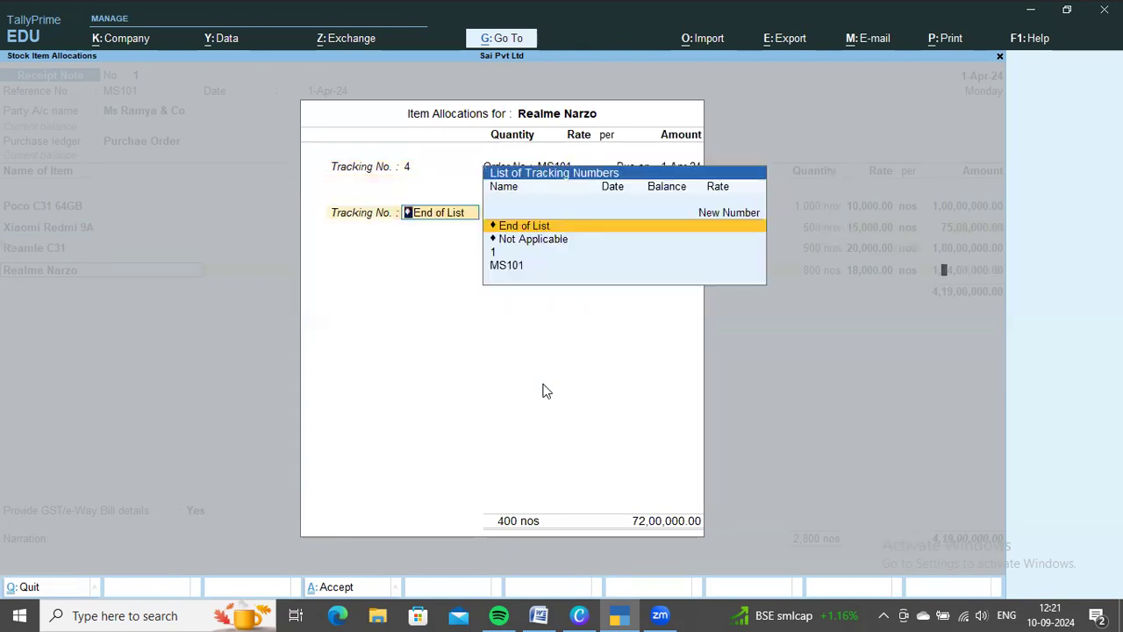
{"action": "key", "text": "Return"}
{"action": "key", "text": "Return"}
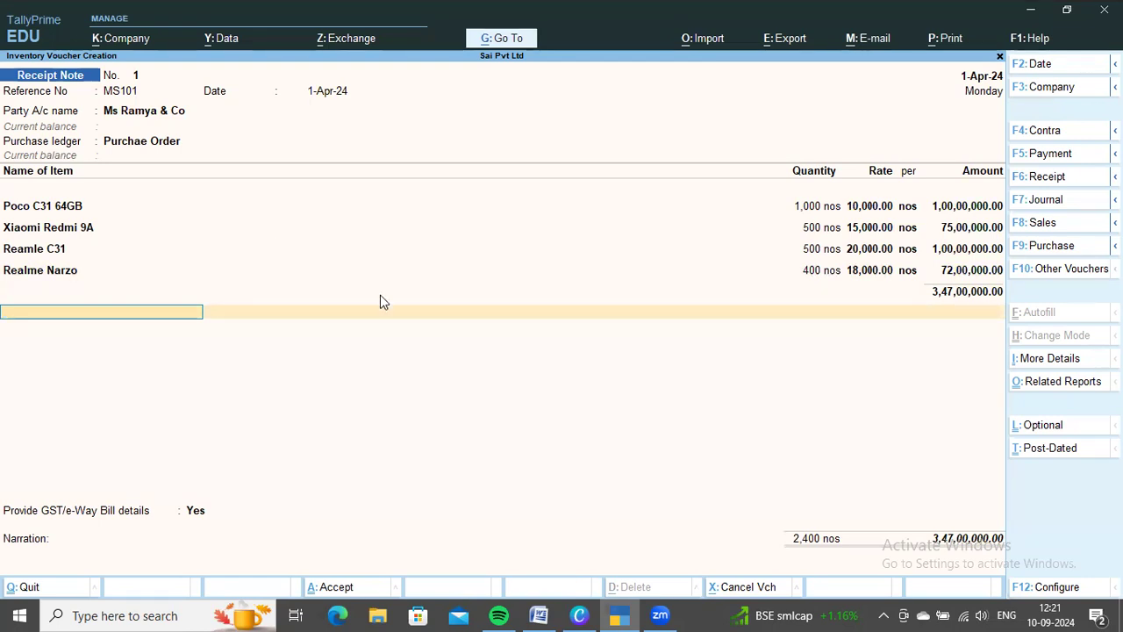
{"action": "key", "text": "ctrl+a"}
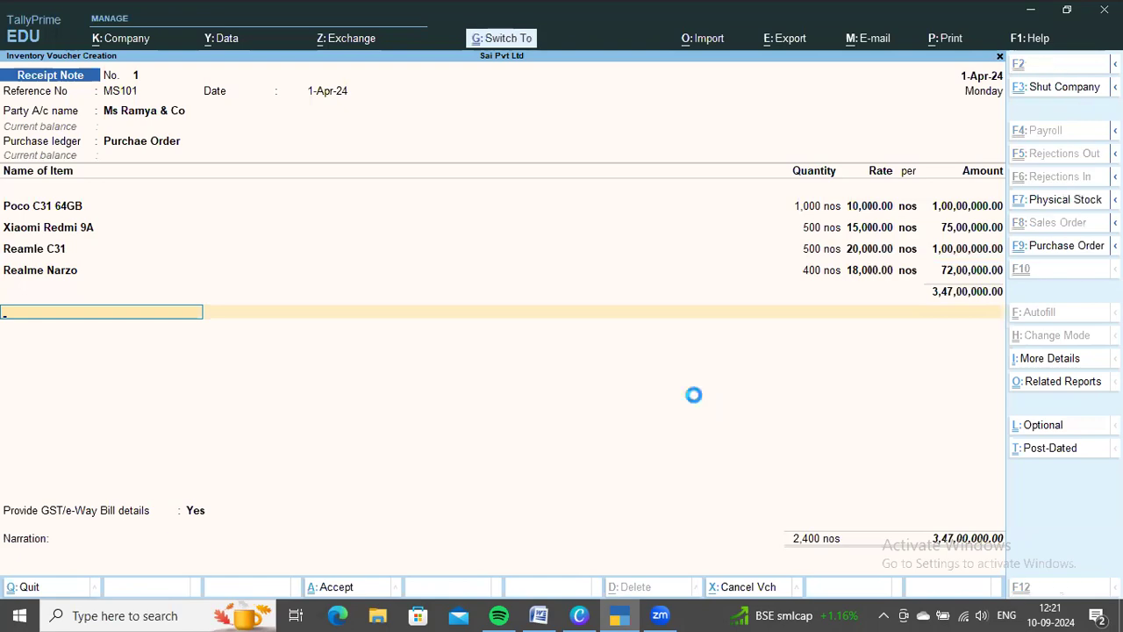
Check the next stock receipt in the Word document, set the new receipt note's party to Ms Siva & Co and link order MS105
{"action": "key", "text": "alt+Tab"}
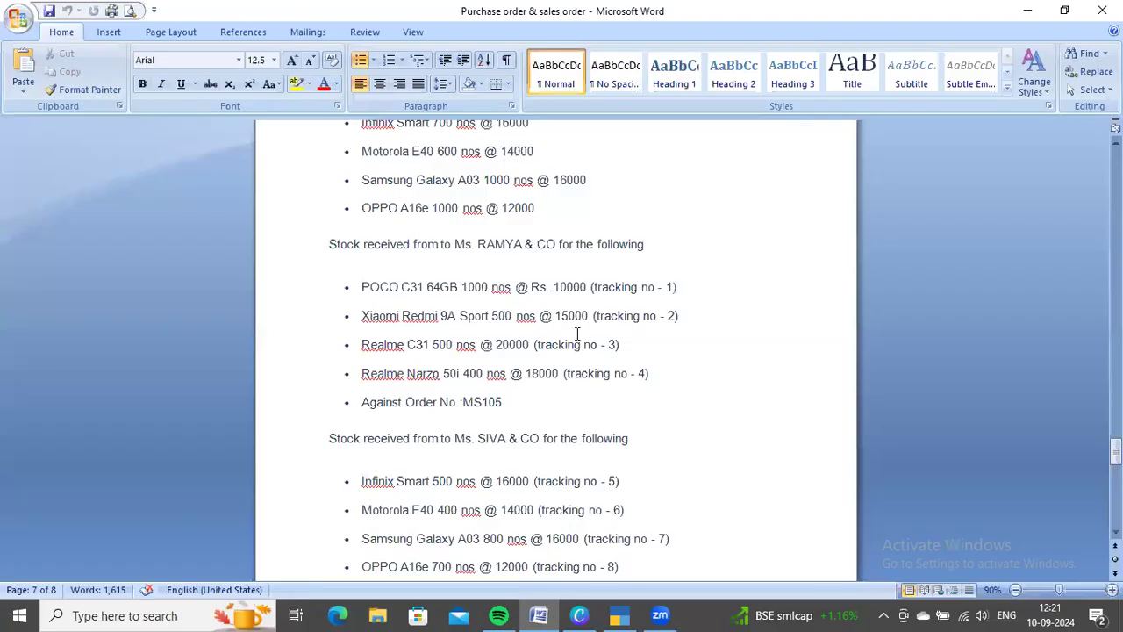
{"action": "scroll", "coordinate": [576, 331], "scroll_direction": "down", "scroll_amount": 4}
{"action": "scroll", "coordinate": [397, 320], "scroll_direction": "up", "scroll_amount": 1}
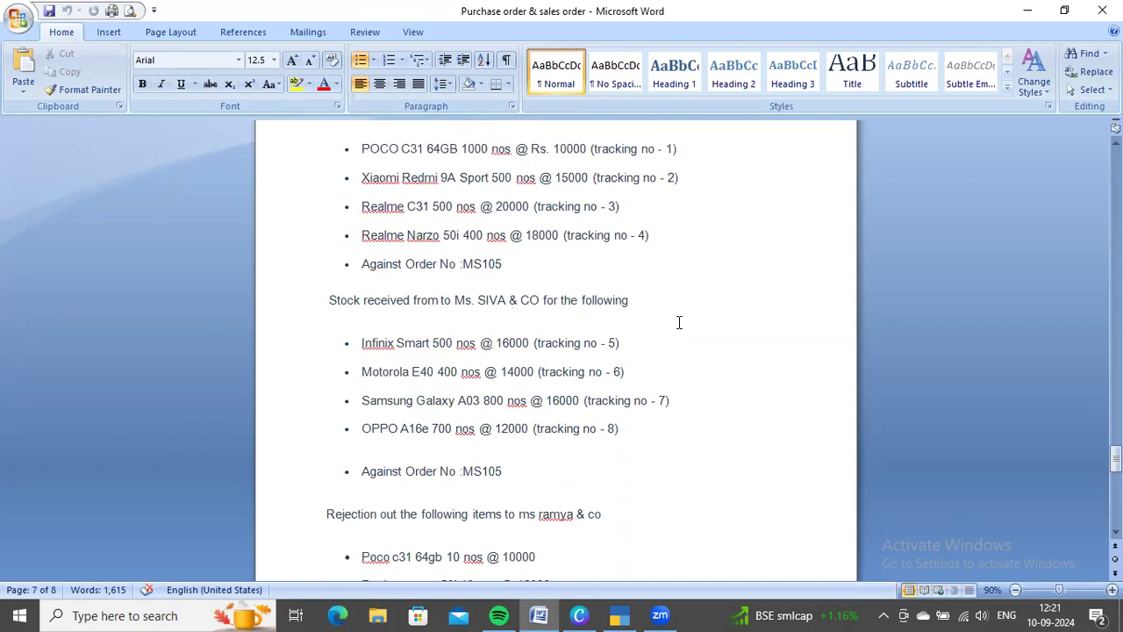
{"action": "key", "text": "alt+Tab"}
{"action": "key", "text": "Return"}
{"action": "key", "text": "Down"}
{"action": "key", "text": "Down"}
{"action": "key", "text": "Return"}
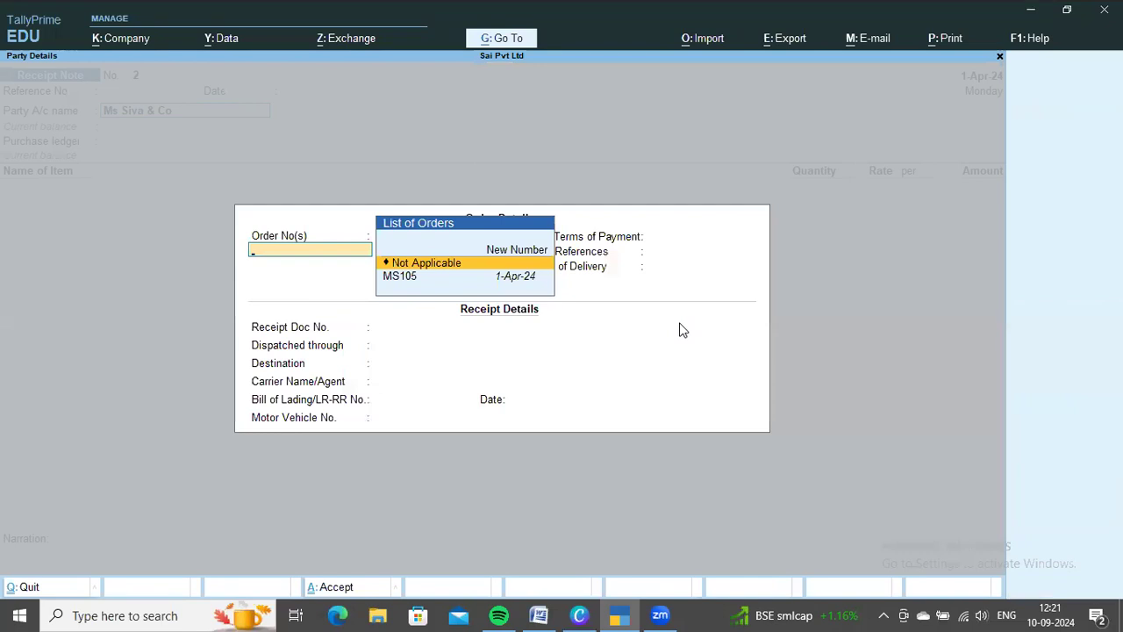
{"action": "key", "text": "Down"}
{"action": "key", "text": "Return"}
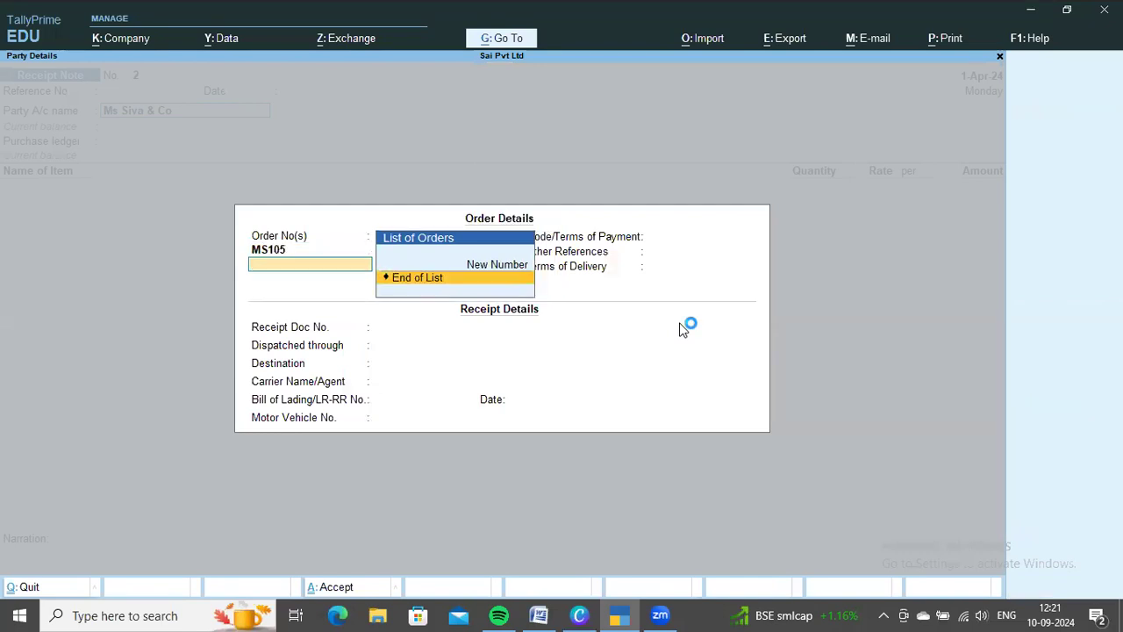
{"action": "key", "text": "Return"}
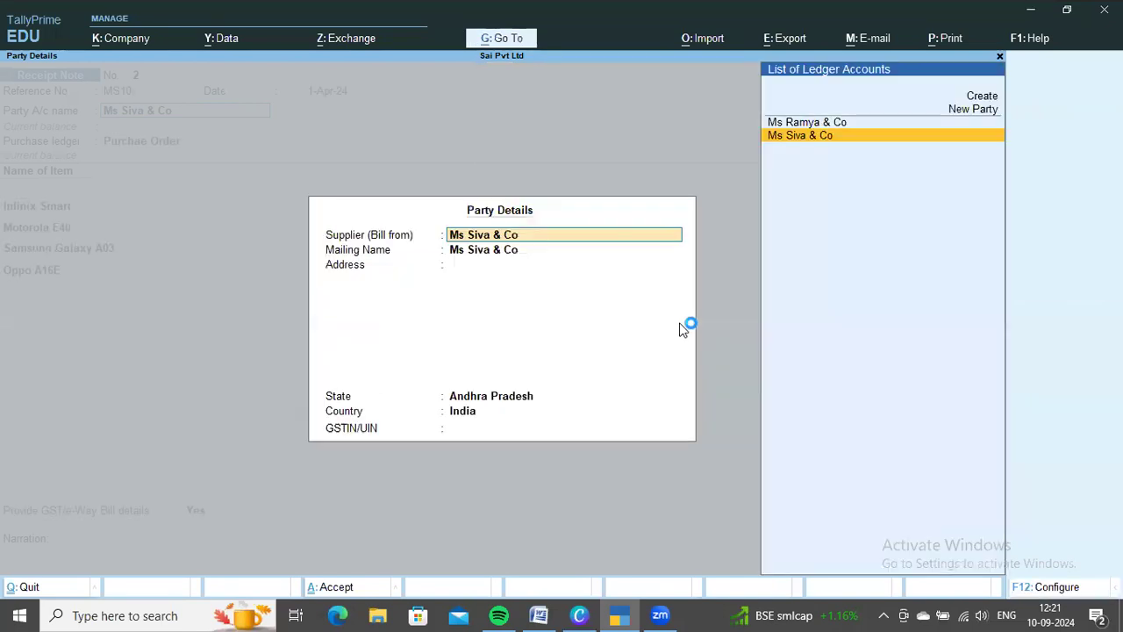
Accept the Ms Siva & Co party details and check the Infinix Smart entry in the Word document
{"action": "key", "text": "ctrl+a"}
{"action": "key", "text": "Return"}
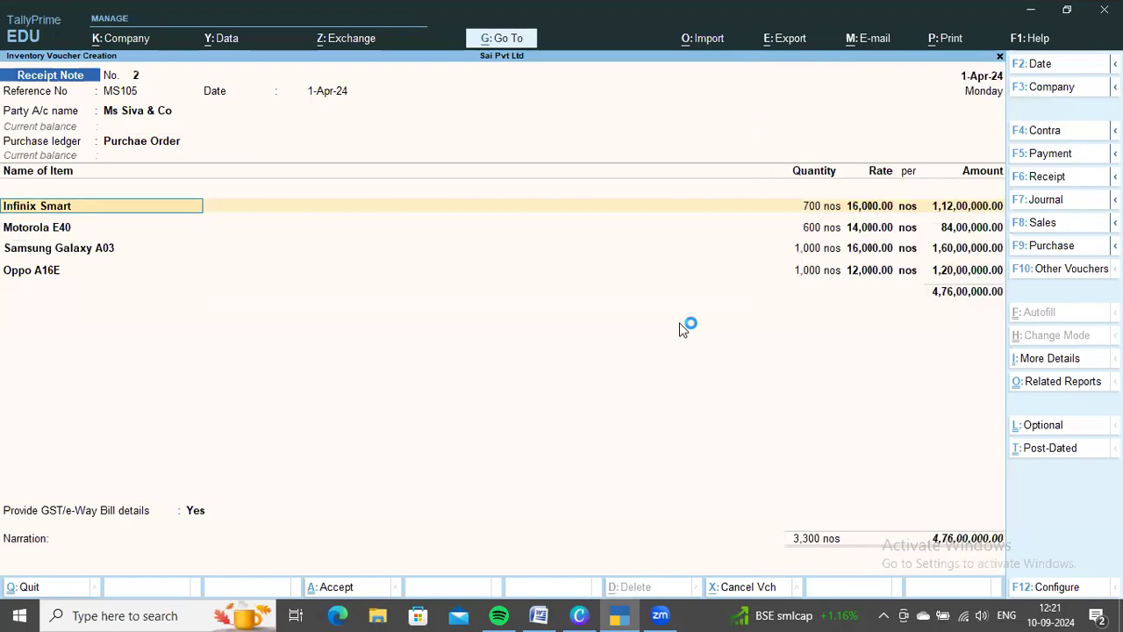
{"action": "key", "text": "alt+Tab"}
{"action": "scroll", "coordinate": [668, 333], "scroll_direction": "down", "scroll_amount": 1}
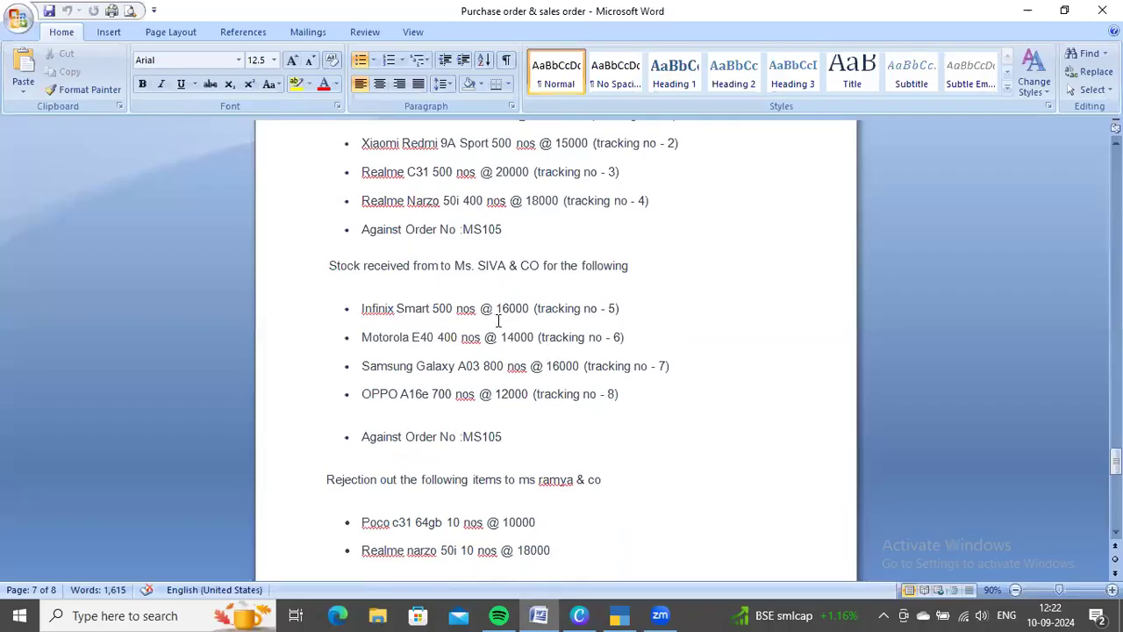
{"action": "key", "text": "alt+Tab"}
{"action": "key", "text": "alt+Tab"}
{"action": "left_click_drag", "start_coordinate": [433, 309], "coordinate": [459, 317]}
{"action": "left_click", "coordinate": [641, 310]}
{"action": "key", "text": "alt+Tab"}
Allocate Infinix Smart to new tracking number 5 and order MS105
{"action": "key", "text": "Return"}
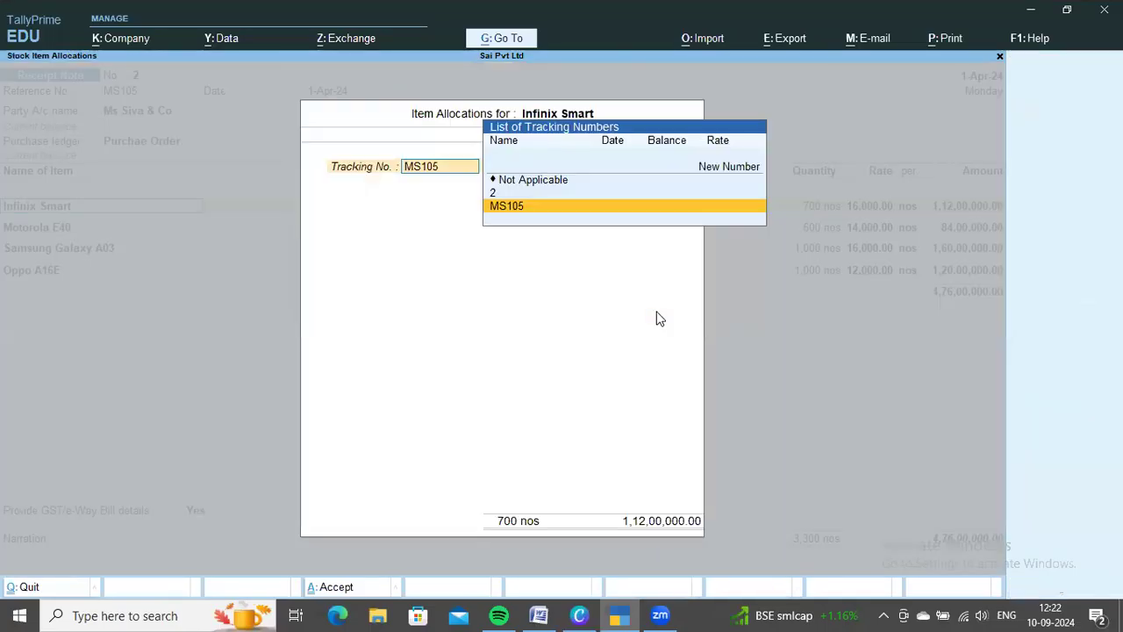
{"action": "key", "text": "alt+Tab"}
{"action": "key", "text": "alt+Tab"}
{"action": "key", "text": "Up"}
{"action": "key", "text": "Up"}
{"action": "key", "text": "Up"}
{"action": "key", "text": "Return"}
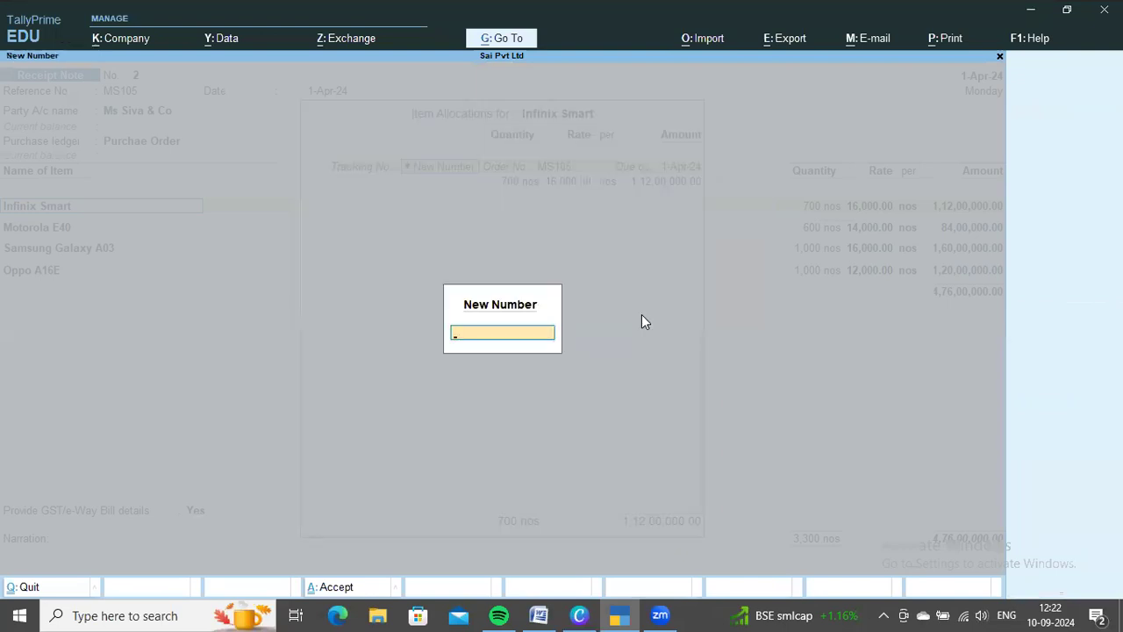
{"action": "type", "text": "5"}
{"action": "key", "text": "Return"}
{"action": "key", "text": "Return"}
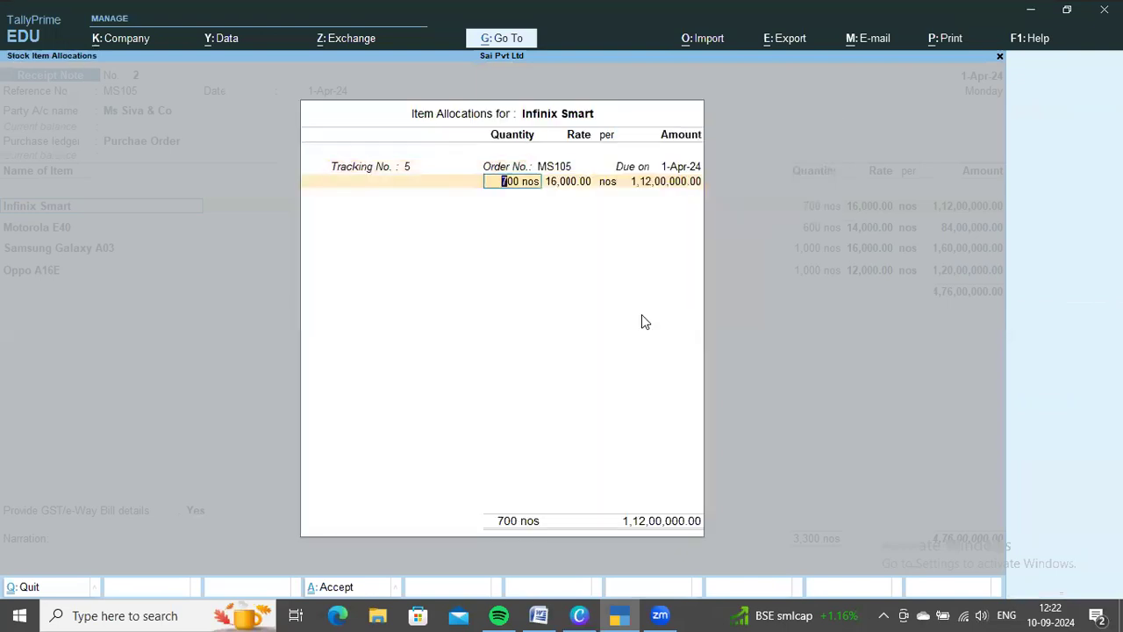
Confirm the received quantity in the Word document, set Infinix Smart to 500 nos and finish its item allocations
{"action": "key", "text": "alt+Tab"}
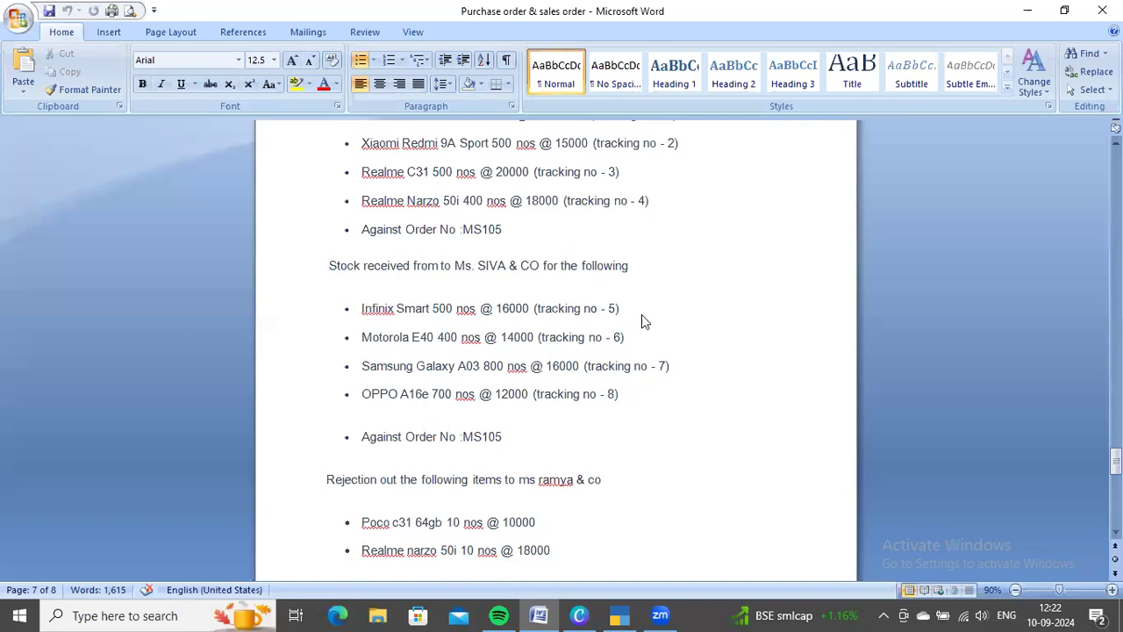
{"action": "key", "text": "alt+Tab"}
{"action": "type", "text": "500"}
{"action": "key", "text": "Return"}
{"action": "key", "text": "Return"}
{"action": "key", "text": "Return"}
{"action": "key", "text": "Return"}
{"action": "key", "text": "Return"}
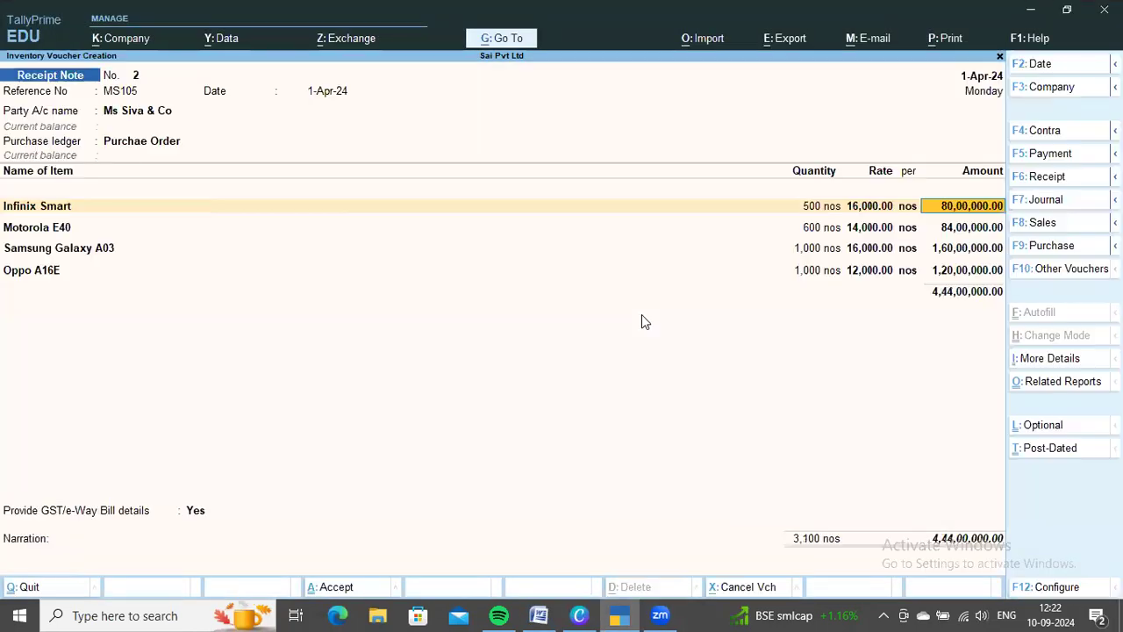
{"action": "key", "text": "Return"}
Allocate Motorola E40 to new tracking number 6 and order MS105
{"action": "key", "text": "Return"}
{"action": "key", "text": "Up"}
{"action": "key", "text": "Up"}
{"action": "key", "text": "Return"}
{"action": "type", "text": "6"}
{"action": "key", "text": "Return"}
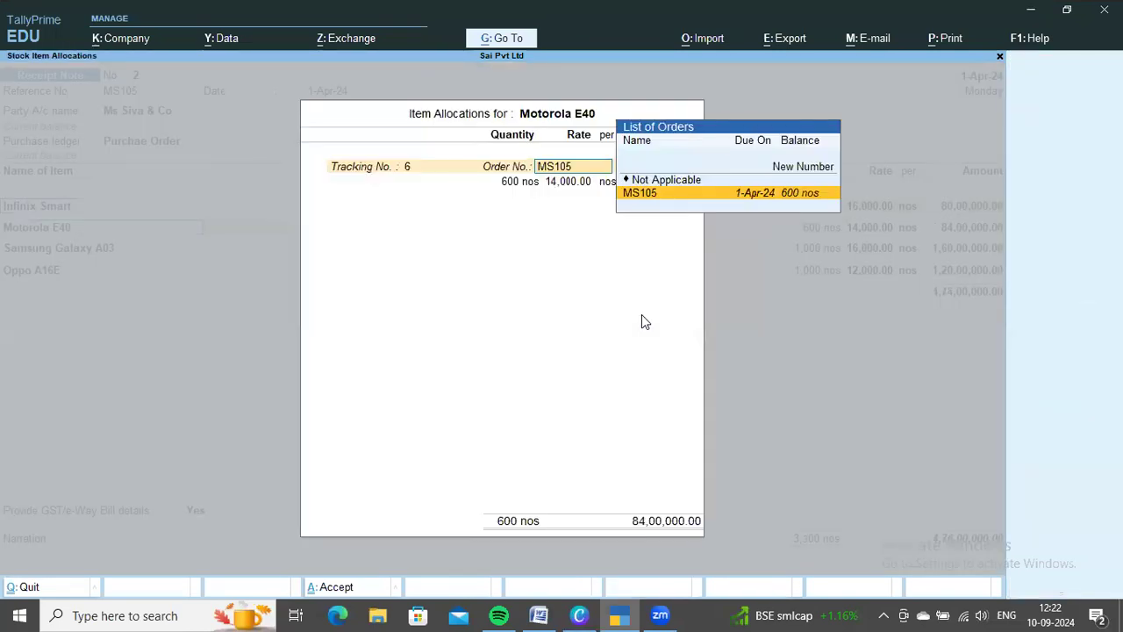
{"action": "key", "text": "Return"}
Check Motorola E40 in the Word document, set its quantity to 400 nos and finish its item allocations
{"action": "key", "text": "alt+Tab"}
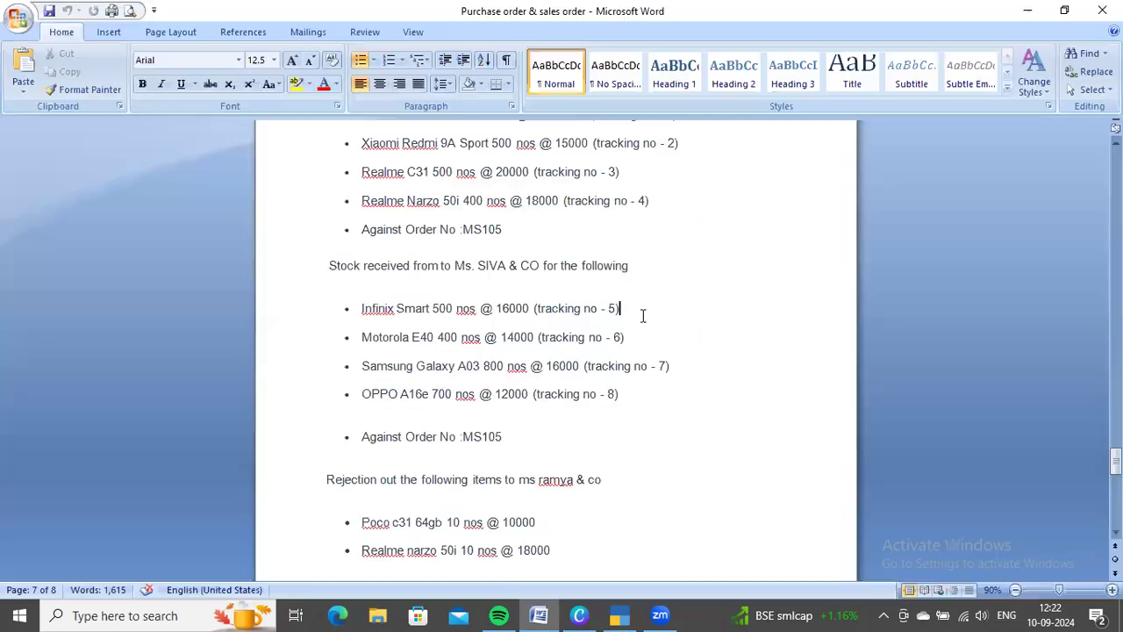
{"action": "key", "text": "alt+Tab"}
{"action": "type", "text": "400"}
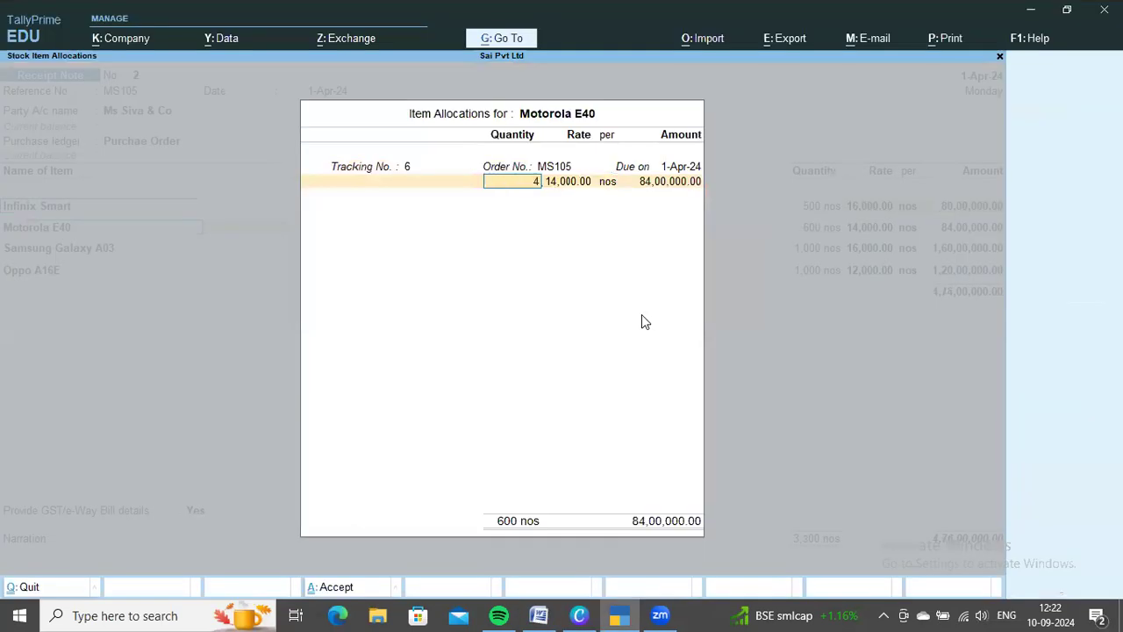
{"action": "key", "text": "Return"}
{"action": "key", "text": "Return"}
{"action": "key", "text": "Return"}
{"action": "key", "text": "Return"}
{"action": "key", "text": "Return"}
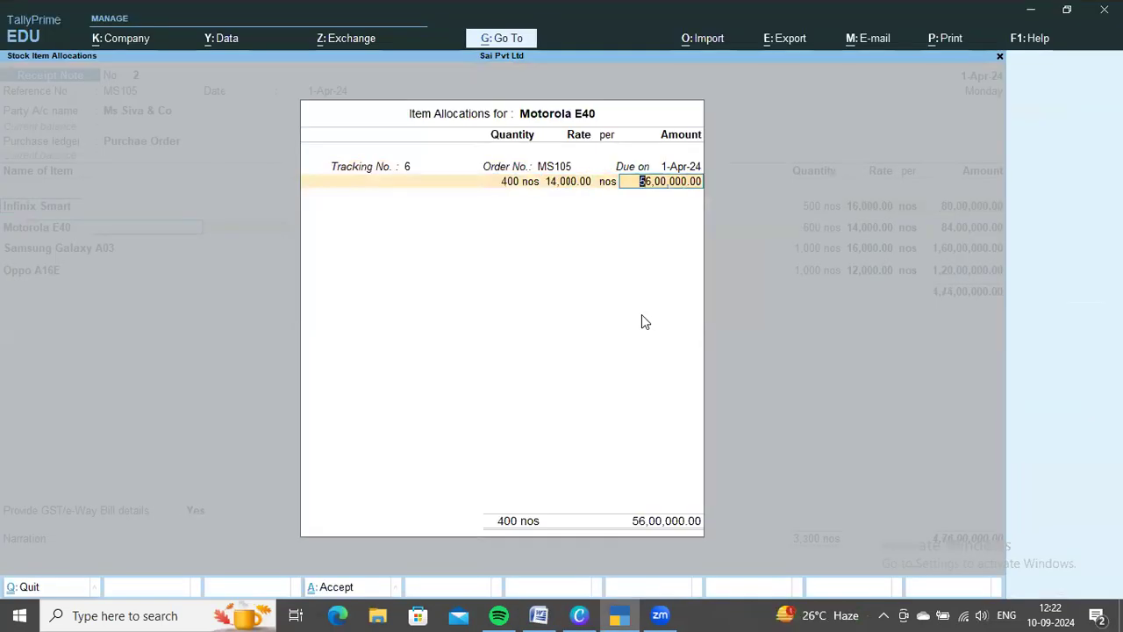
Check the Samsung Galaxy A03 entry in the Word document and allocate the item to new tracking number 7 and order MS105
{"action": "key", "text": "Return"}
{"action": "key", "text": "Return"}
{"action": "key", "text": "Up"}
{"action": "key", "text": "Up"}
{"action": "key", "text": "Up"}
{"action": "key", "text": "Return"}
{"action": "key", "text": "alt+Tab"}
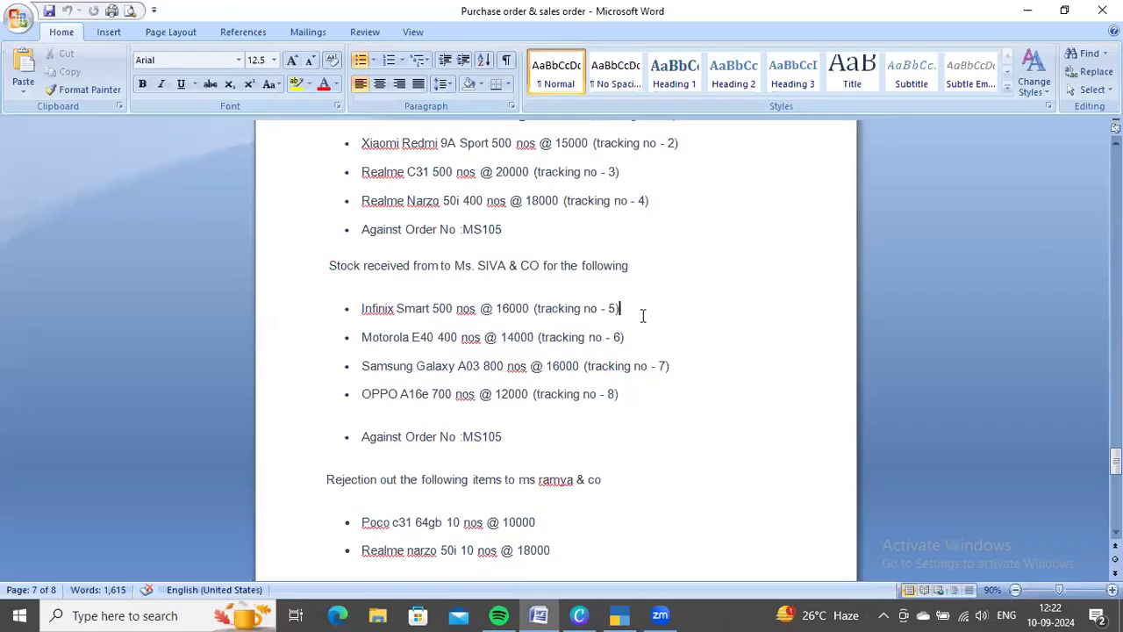
{"action": "key", "text": "alt+Tab"}
{"action": "type", "text": "7"}
Confirm the received quantity in the Word document, set Samsung Galaxy A03 to 800 nos and finish its item allocations
{"action": "key", "text": "Return"}
{"action": "key", "text": "Return"}
{"action": "key", "text": "alt+Tab"}
{"action": "key", "text": "alt+Tab"}
{"action": "type", "text": "800"}
{"action": "key", "text": "Return"}
{"action": "key", "text": "Return"}
{"action": "key", "text": "Return"}
{"action": "key", "text": "Return"}
{"action": "key", "text": "Return"}
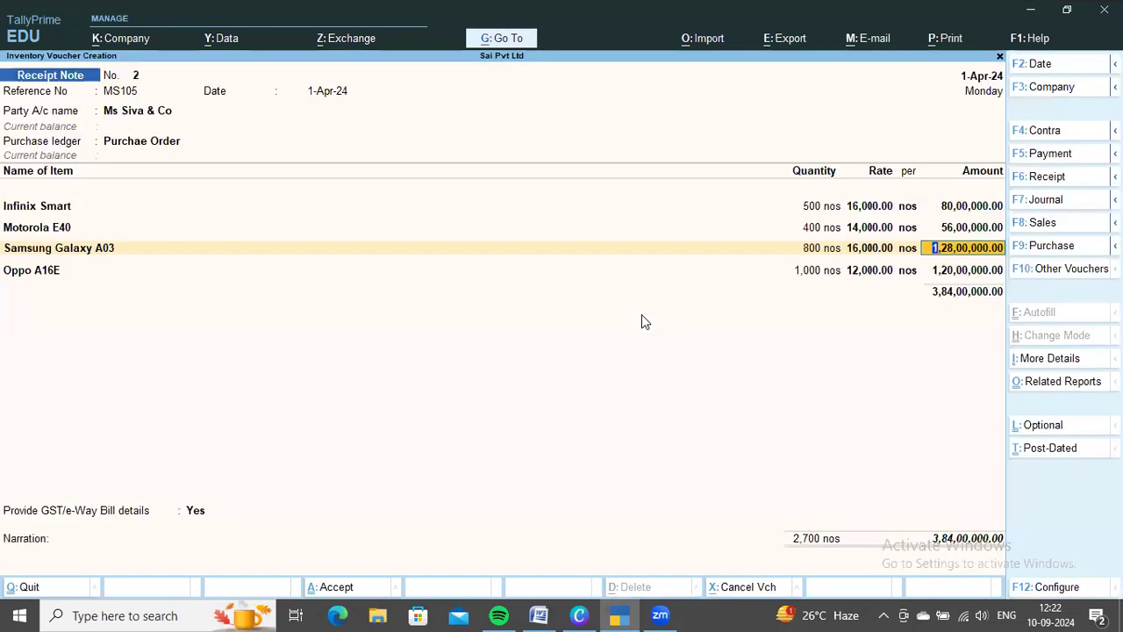
{"action": "key", "text": "Return"}
Check the Oppo A16E entry in the Word document and allocate the item to new tracking number 8 and order MS105
{"action": "key", "text": "Return"}
{"action": "key", "text": "Up"}
{"action": "key", "text": "Up"}
{"action": "key", "text": "Up"}
{"action": "key", "text": "Return"}
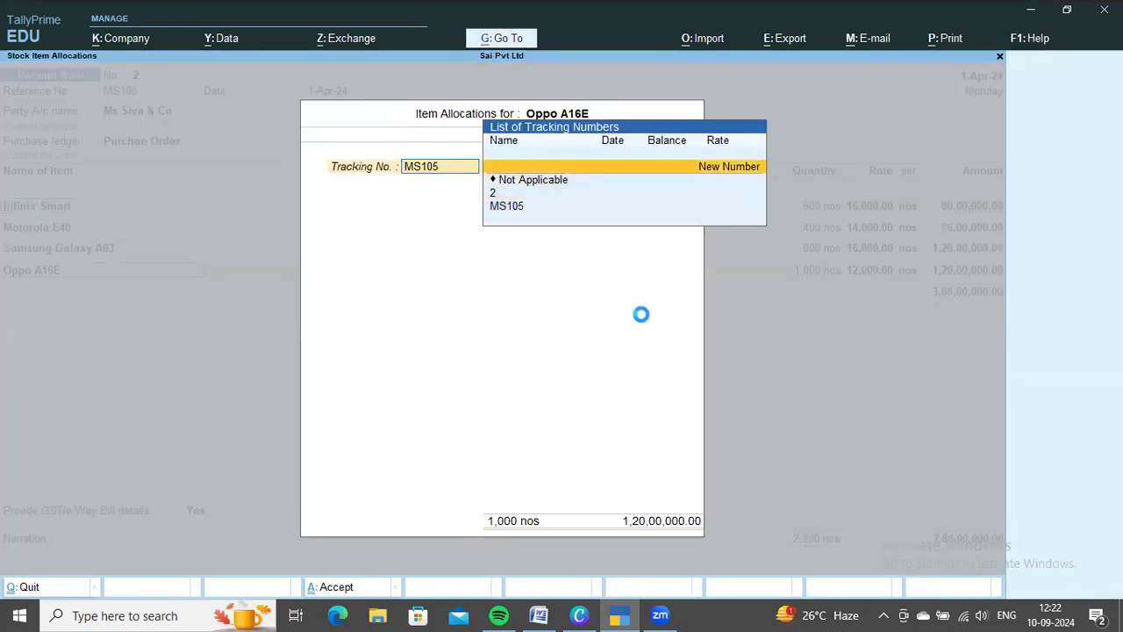
{"action": "key", "text": "alt+Tab"}
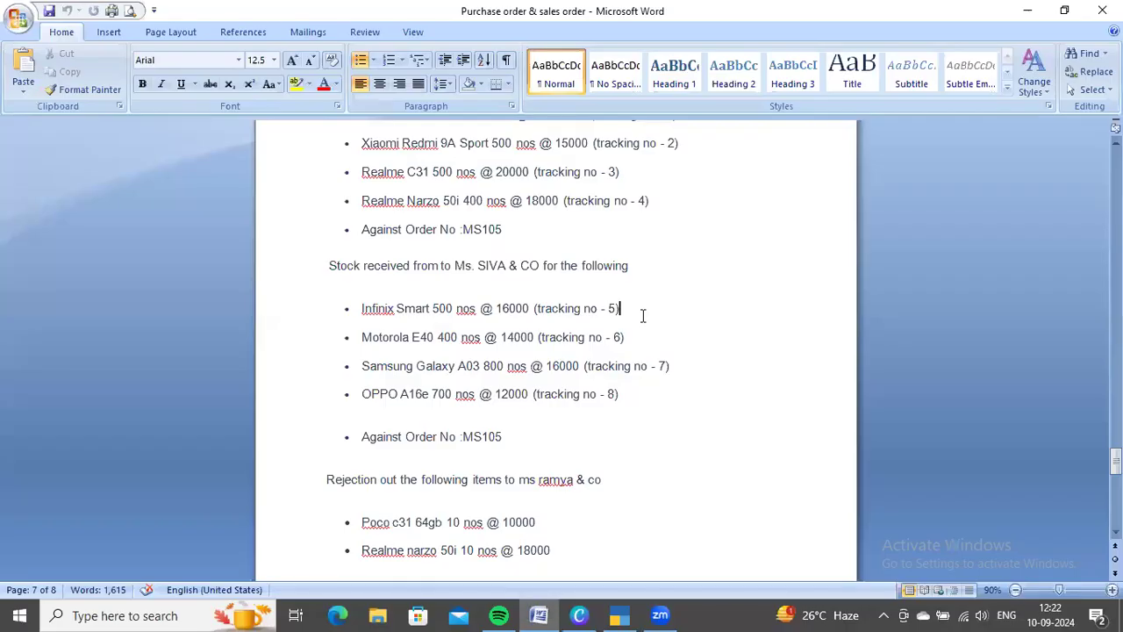
{"action": "key", "text": "alt+Tab"}
{"action": "type", "text": "8"}
{"action": "key", "text": "Return"}
Set Oppo A16E's quantity to 700 nos, finish its item allocations and save the Ms Siva & Co receipt note
{"action": "key", "text": "Return"}
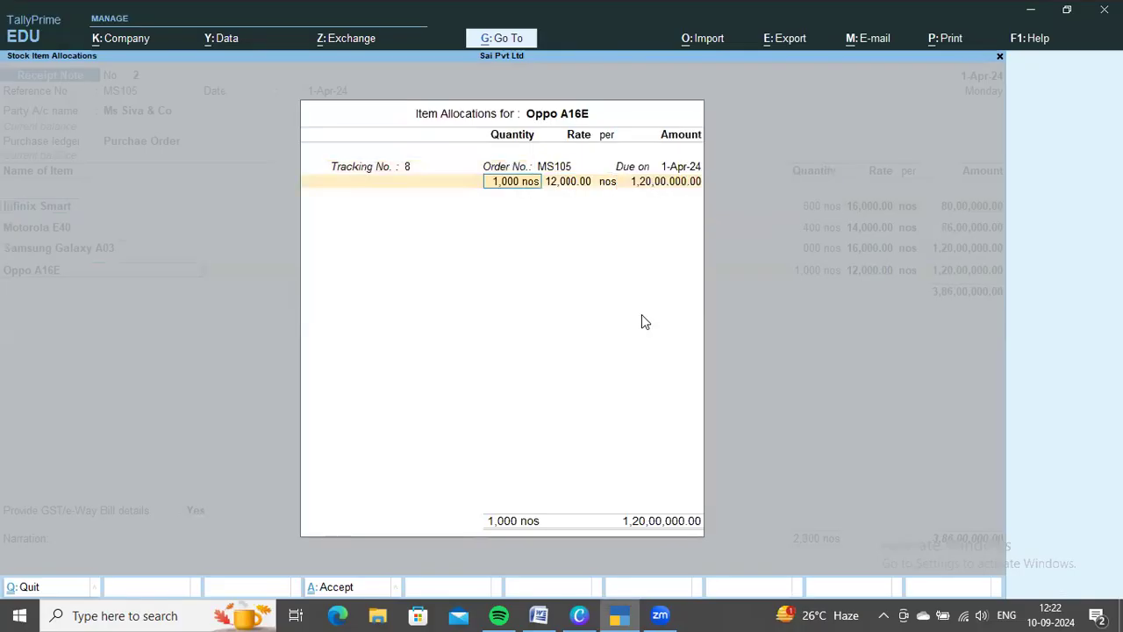
{"action": "key", "text": "alt+Tab"}
{"action": "key", "text": "alt+Tab"}
{"action": "type", "text": "700"}
{"action": "key", "text": "Return"}
{"action": "key", "text": "Return"}
{"action": "key", "text": "Return"}
{"action": "key", "text": "Return"}
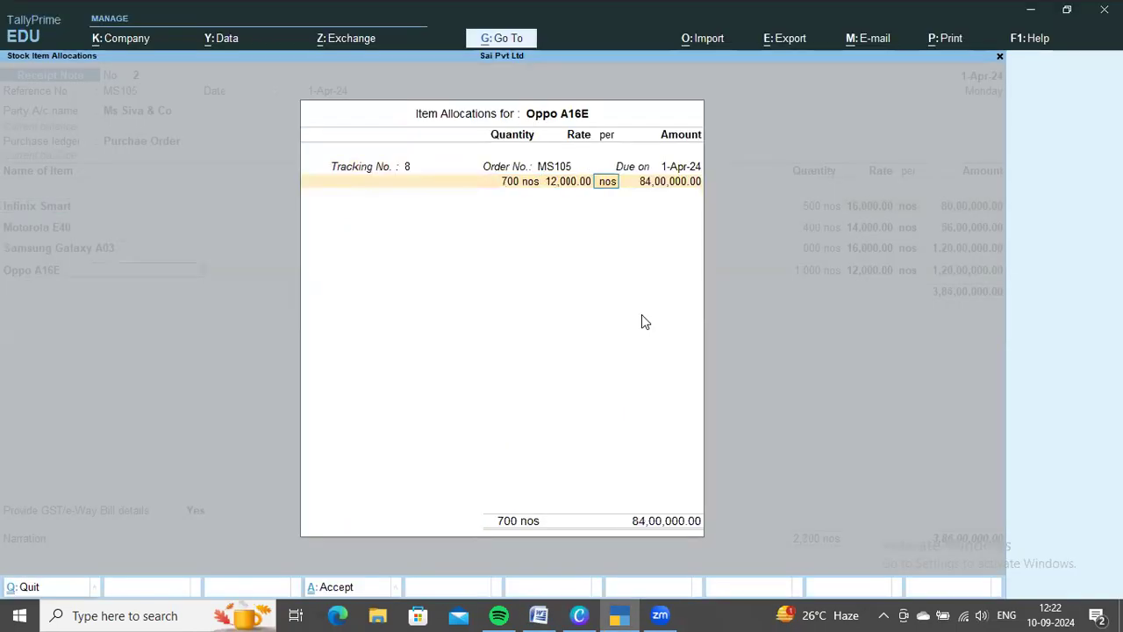
{"action": "key", "text": "Return"}
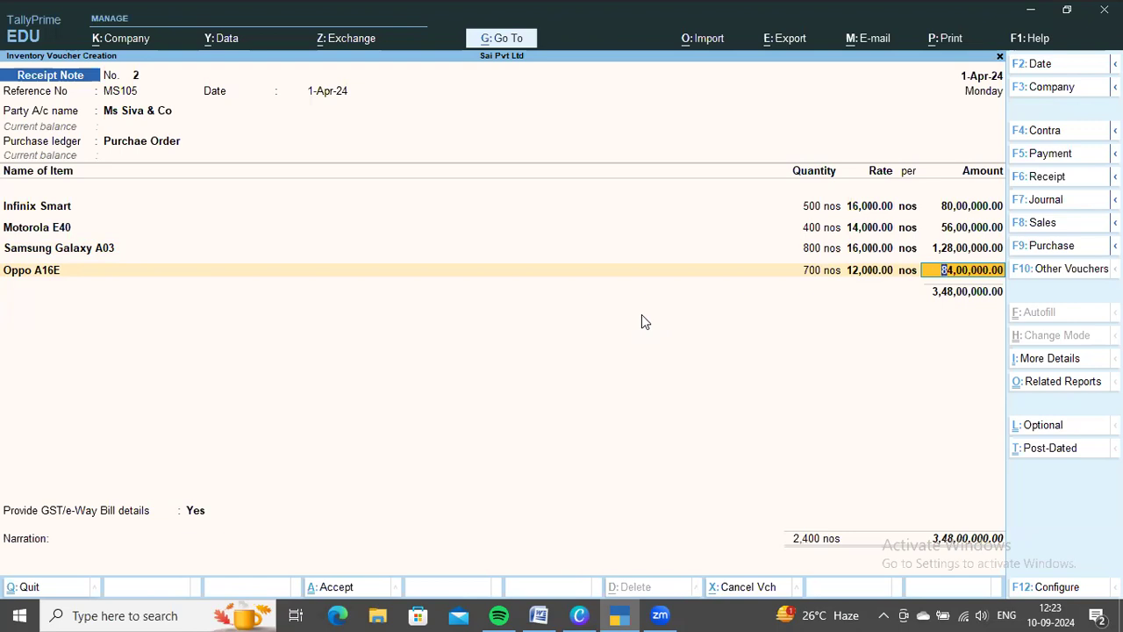
{"action": "key", "text": "Return"}
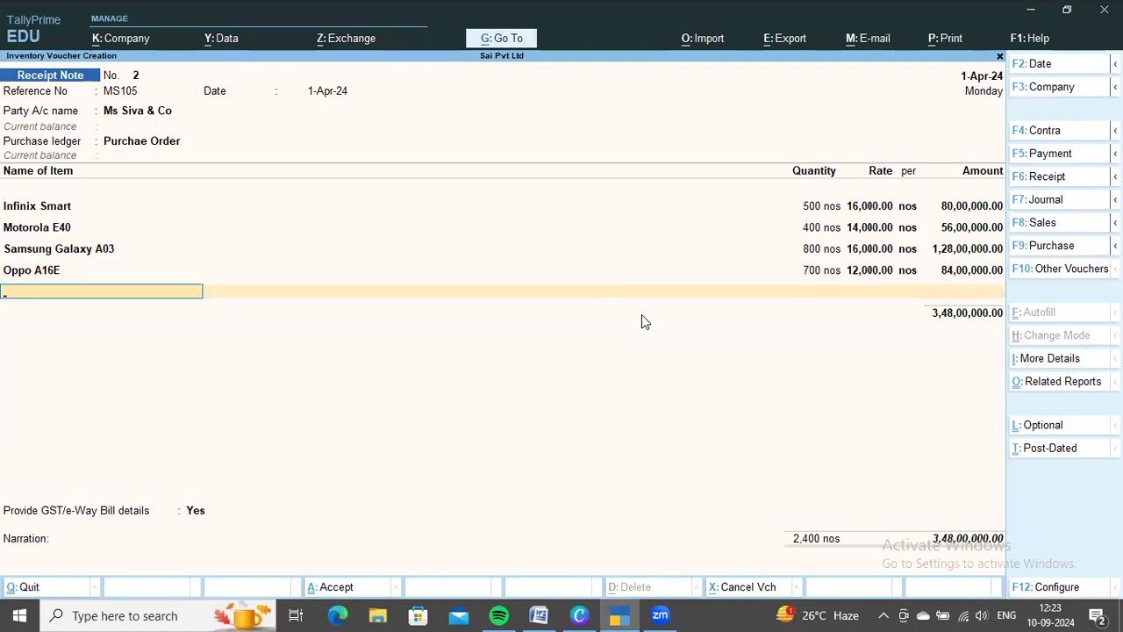
{"action": "key", "text": "Return"}
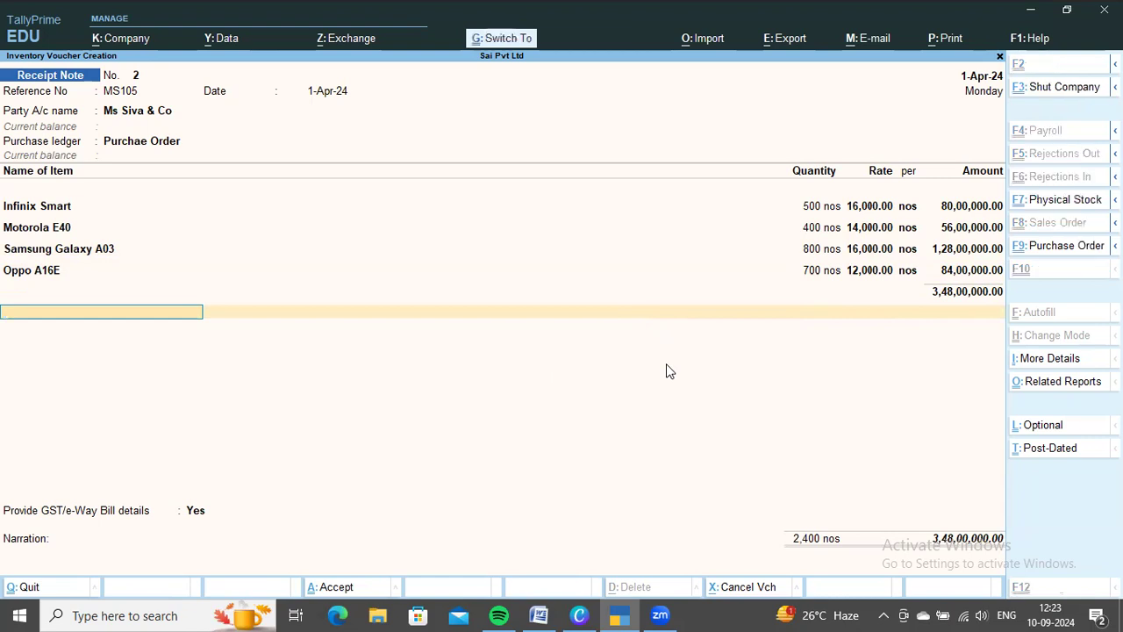
{"action": "key", "text": "ctrl+a"}
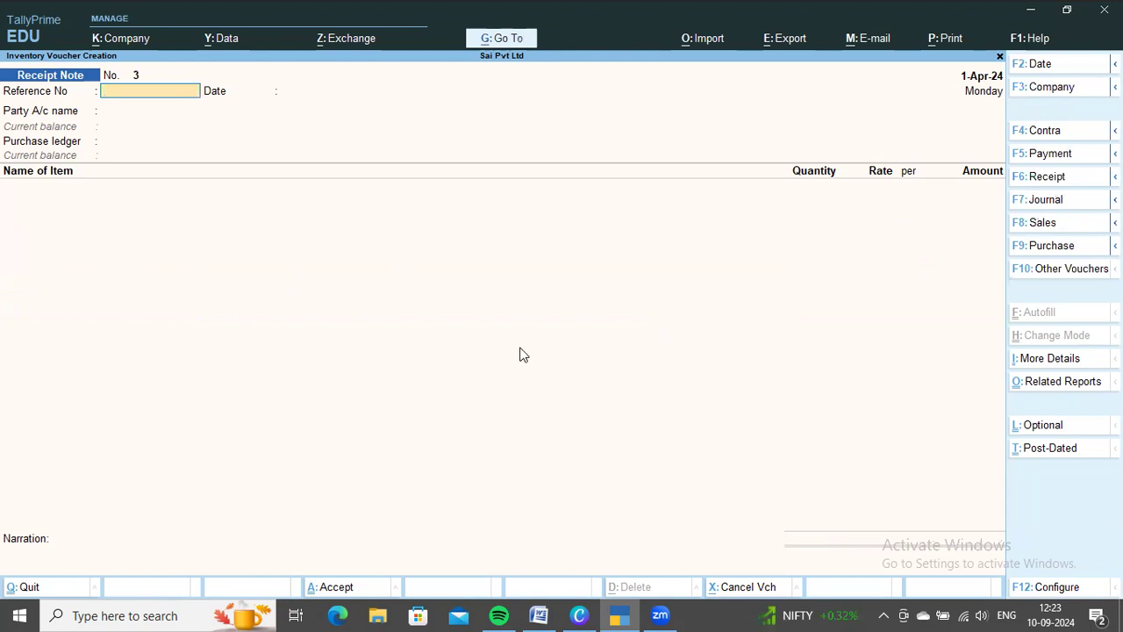
Examine the rejection out transaction for Ms Ramya & Co and the preceding receipt entries in the Word document
{"action": "key", "text": "alt+Tab"}
{"action": "scroll", "coordinate": [490, 348], "scroll_direction": "down", "scroll_amount": 5}
{"action": "scroll", "coordinate": [489, 348], "scroll_direction": "down", "scroll_amount": 1}
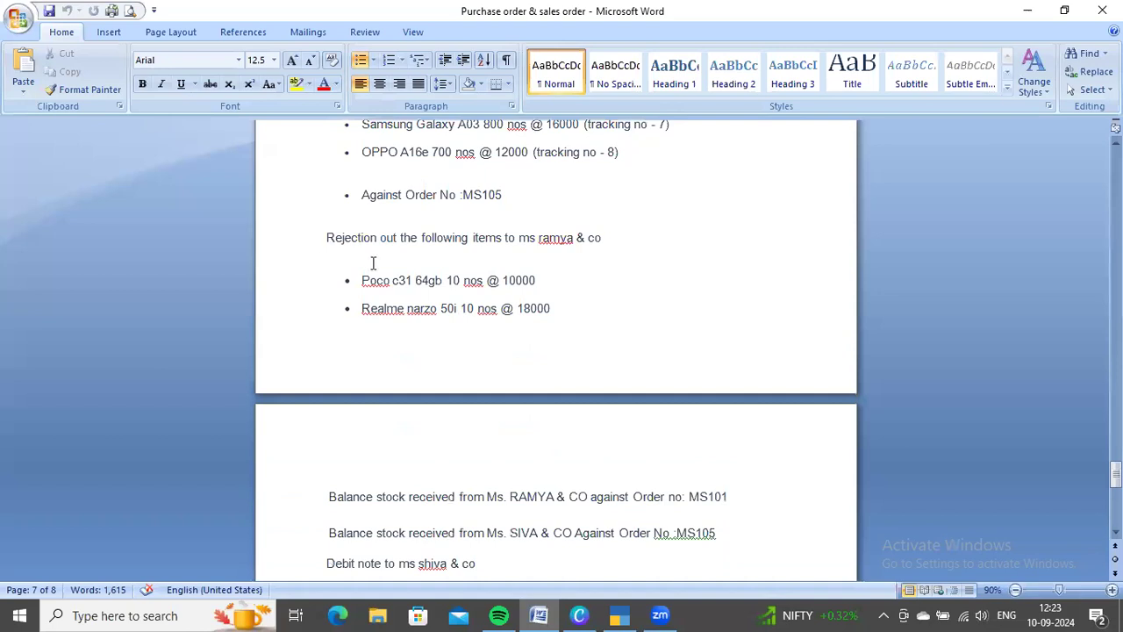
{"action": "left_click_drag", "start_coordinate": [323, 237], "coordinate": [396, 244]}
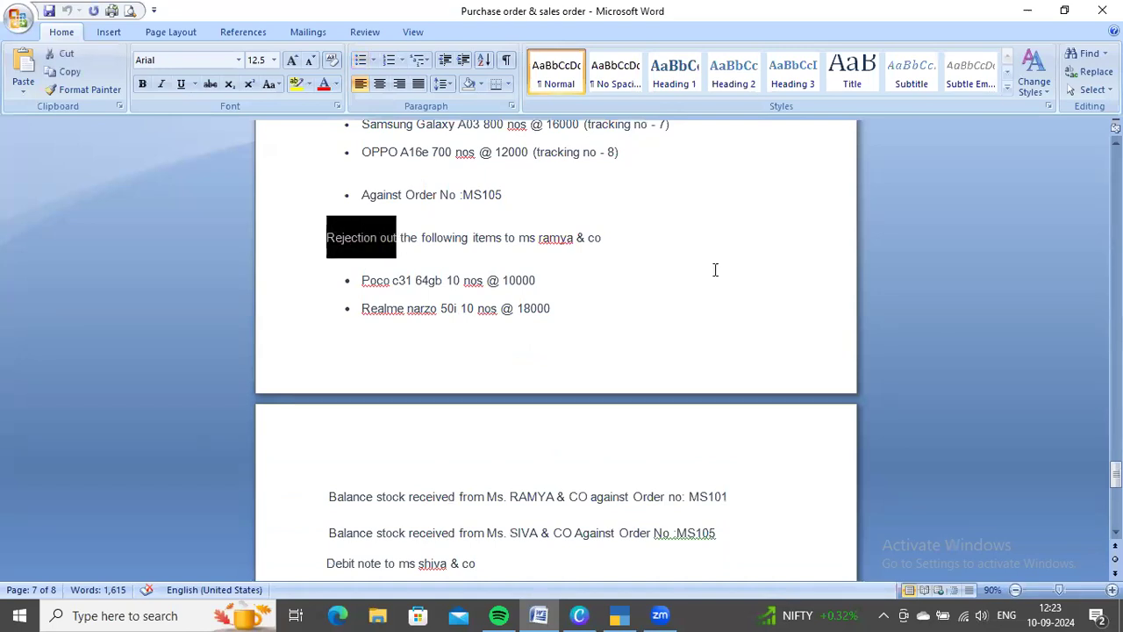
{"action": "left_click", "coordinate": [640, 251]}
{"action": "scroll", "coordinate": [628, 250], "scroll_direction": "up", "scroll_amount": 2}
{"action": "scroll", "coordinate": [628, 250], "scroll_direction": "up", "scroll_amount": 3}
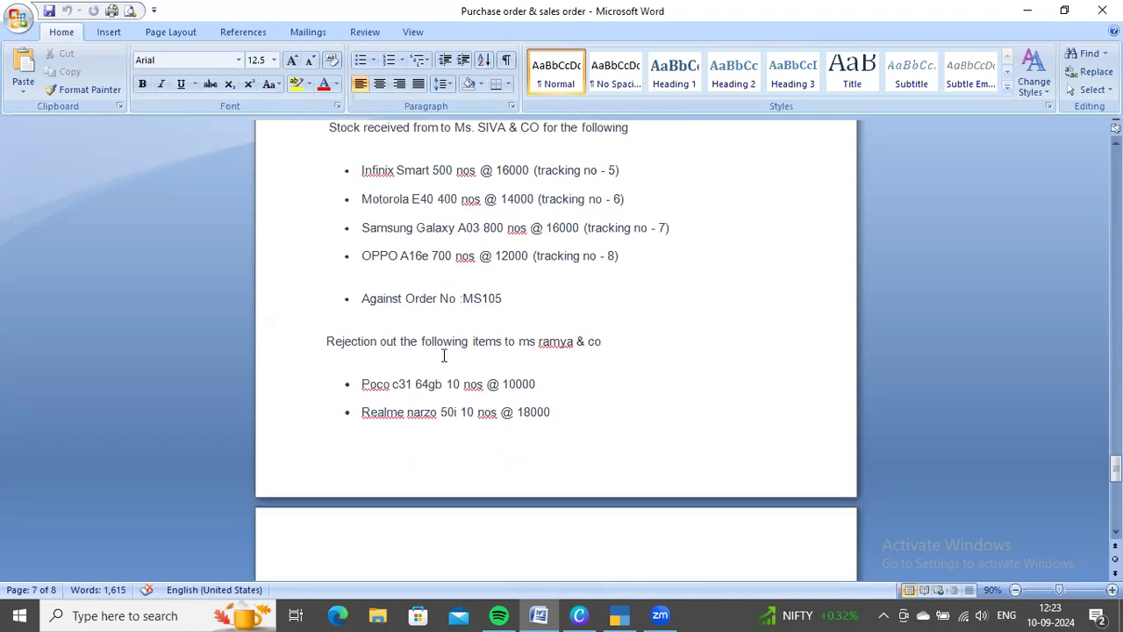
{"action": "left_click_drag", "start_coordinate": [322, 342], "coordinate": [393, 342]}
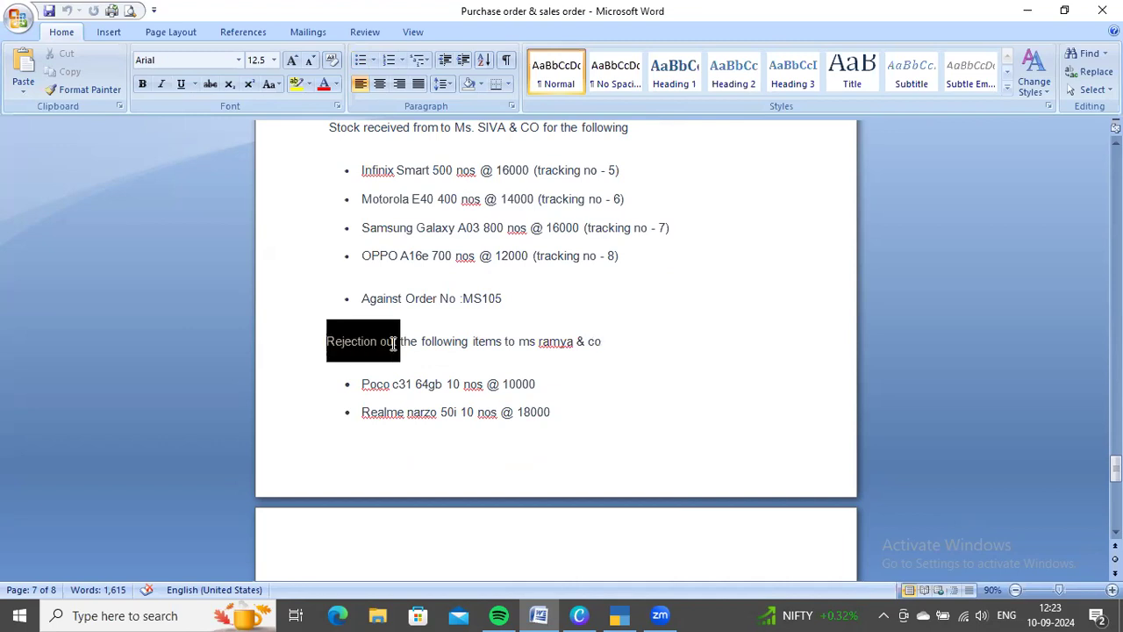
{"action": "left_click", "coordinate": [602, 343]}
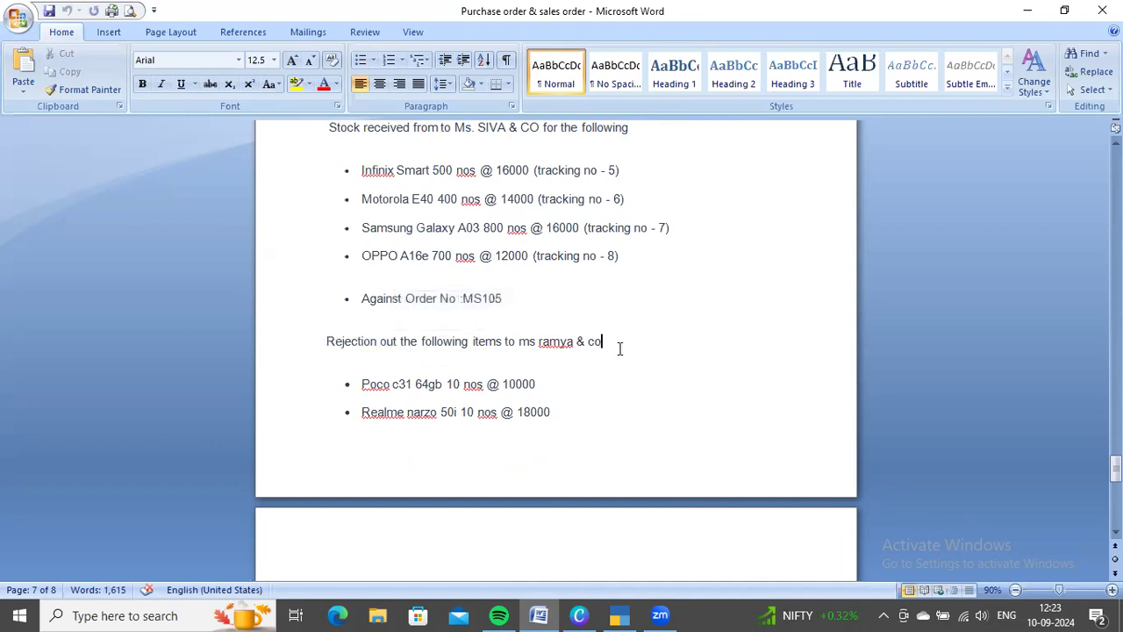
{"action": "scroll", "coordinate": [619, 348], "scroll_direction": "up", "scroll_amount": 2}
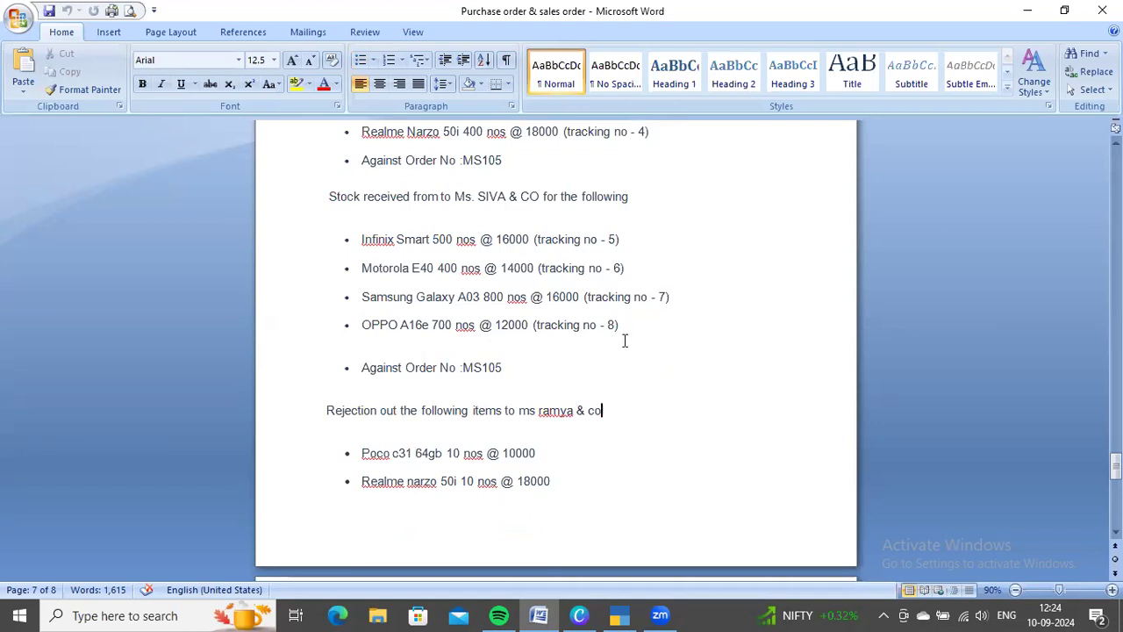
{"action": "scroll", "coordinate": [623, 341], "scroll_direction": "down", "scroll_amount": 2}
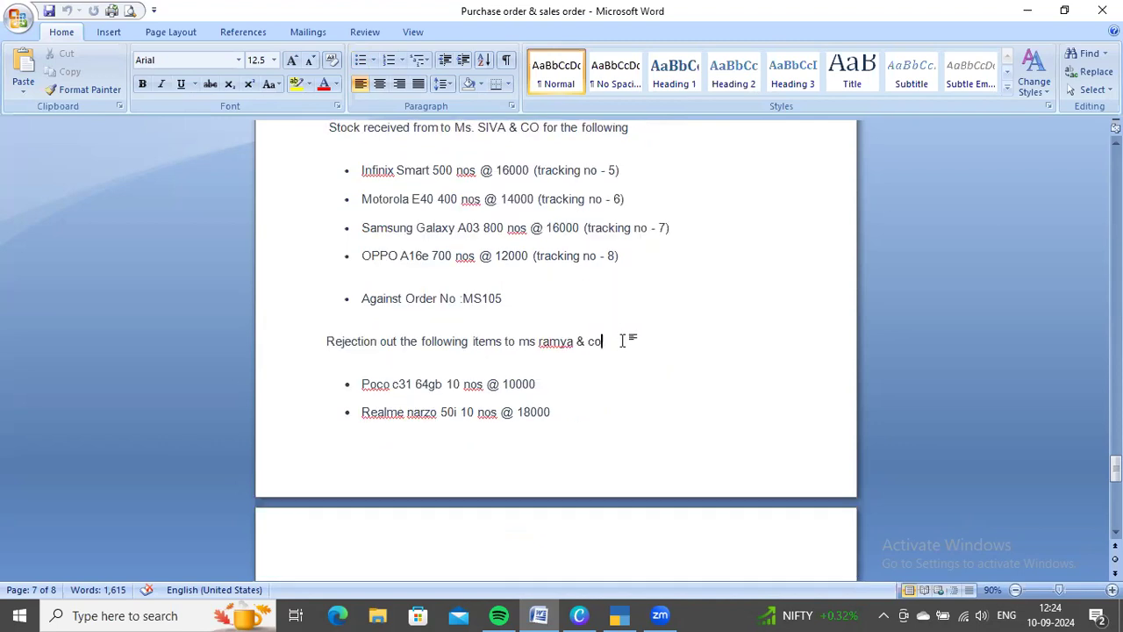
{"action": "left_click_drag", "start_coordinate": [322, 342], "coordinate": [399, 343]}
{"action": "left_click", "coordinate": [632, 343]}
Switch back to TallyPrime, open the voucher type selection and show the inactive voucher types
{"action": "key", "text": "alt+Tab"}
{"action": "key", "text": "F10"}
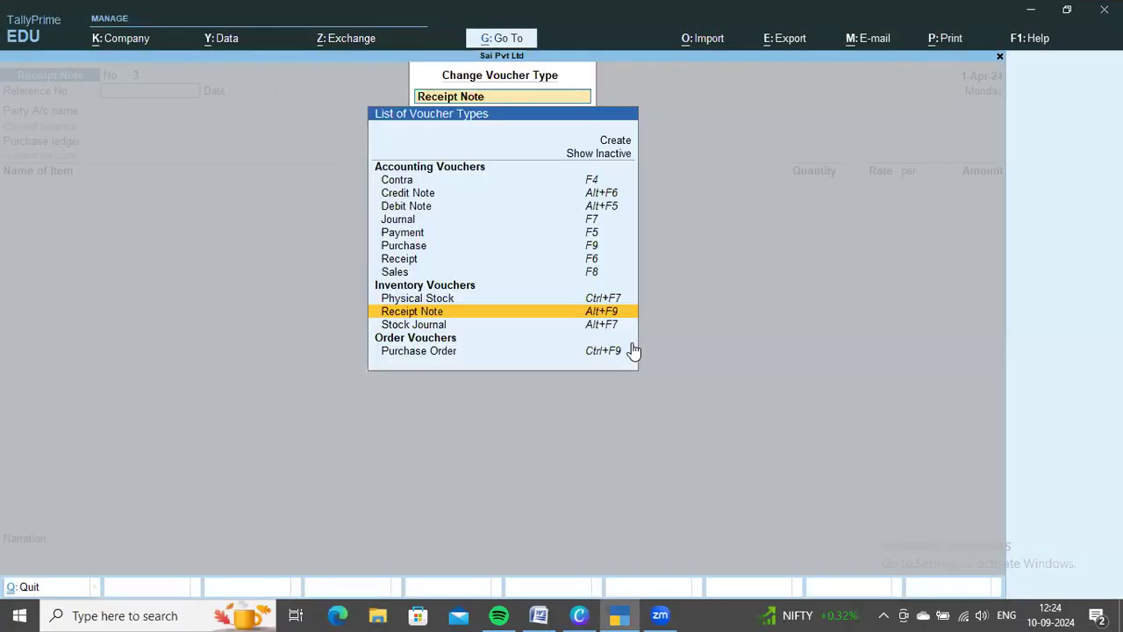
{"action": "key", "text": "Up"}
{"action": "key", "text": "Up"}
{"action": "key", "text": "Up"}
{"action": "key", "text": "Up"}
{"action": "key", "text": "Up"}
{"action": "key", "text": "Up"}
{"action": "key", "text": "Up"}
{"action": "key", "text": "Up"}
{"action": "key", "text": "Up"}
{"action": "key", "text": "Up"}
{"action": "key", "text": "Up"}
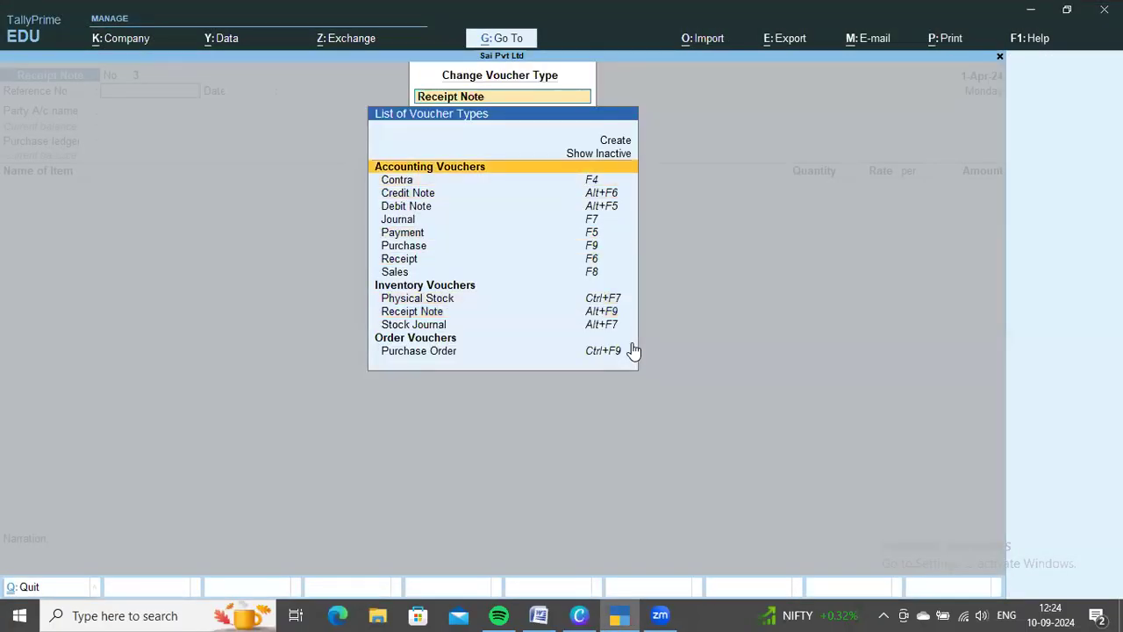
{"action": "key", "text": "Up"}
{"action": "key", "text": "Return"}
Change the voucher type to Rejections Out, activate it and recheck the rejected items in the Word document
{"action": "key", "text": "Down"}
{"action": "key", "text": "Down"}
{"action": "key", "text": "Down"}
{"action": "key", "text": "Down"}
{"action": "key", "text": "Down"}
{"action": "key", "text": "Down"}
{"action": "key", "text": "Down"}
{"action": "key", "text": "Down"}
{"action": "key", "text": "Down"}
{"action": "key", "text": "Down"}
{"action": "key", "text": "Down"}
{"action": "key", "text": "Down"}
{"action": "key", "text": "Down"}
{"action": "key", "text": "Down"}
{"action": "key", "text": "Down"}
{"action": "key", "text": "Down"}
{"action": "key", "text": "Down"}
{"action": "key", "text": "Down"}
{"action": "key", "text": "Down"}
{"action": "key", "text": "Up"}
{"action": "key", "text": "Up"}
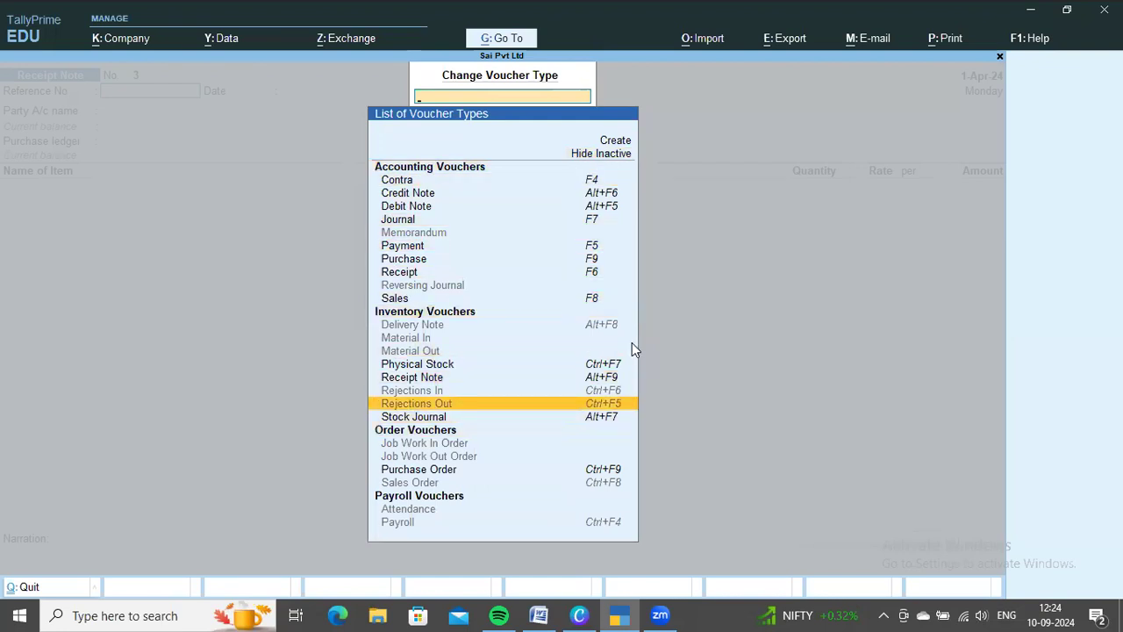
{"action": "key", "text": "Return"}
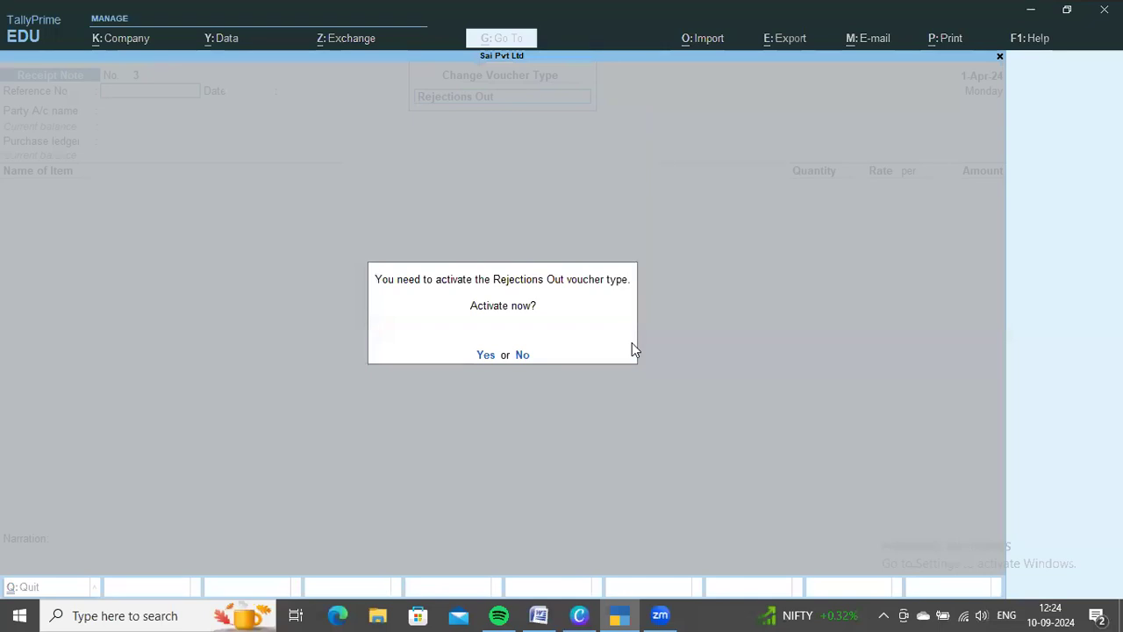
{"action": "key", "text": "y"}
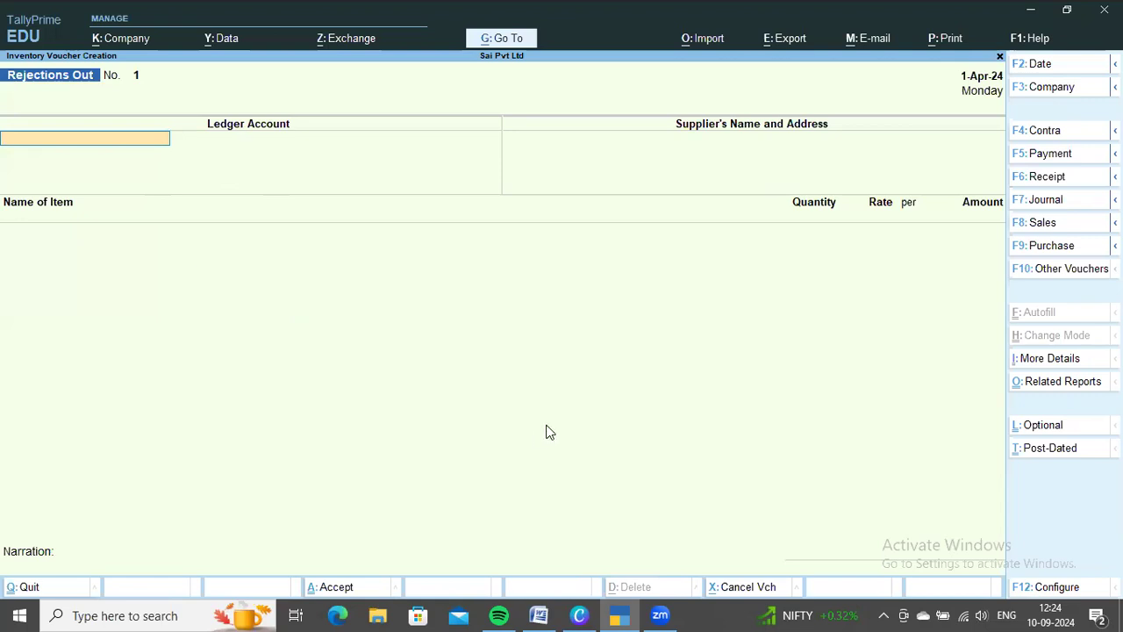
{"action": "key", "text": "alt+Tab"}
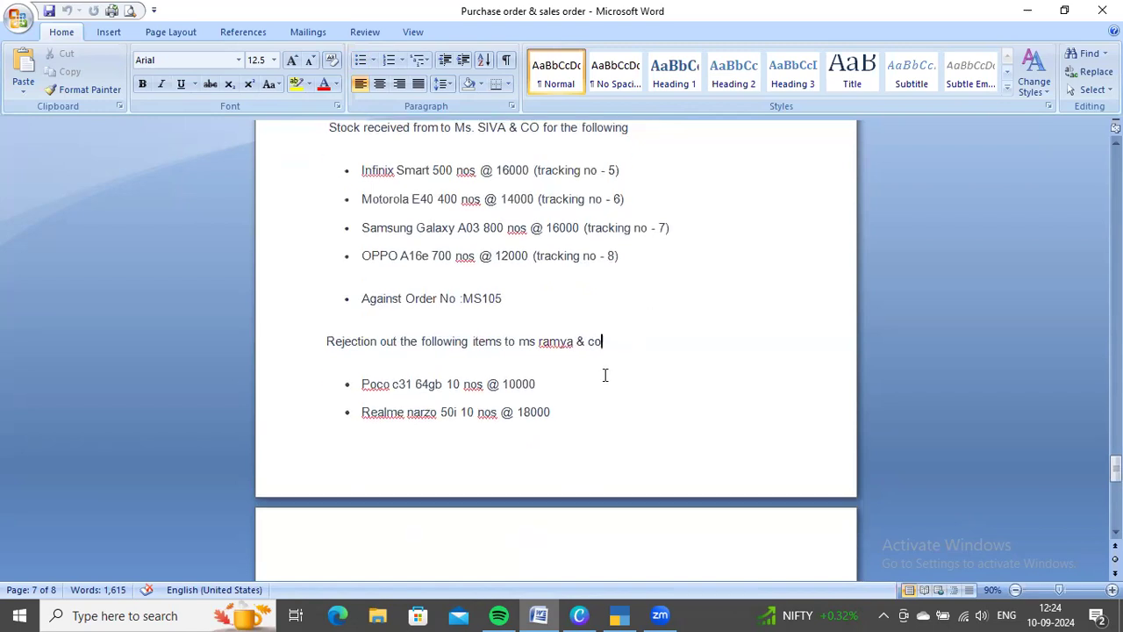
{"action": "key", "text": "alt+Tab"}
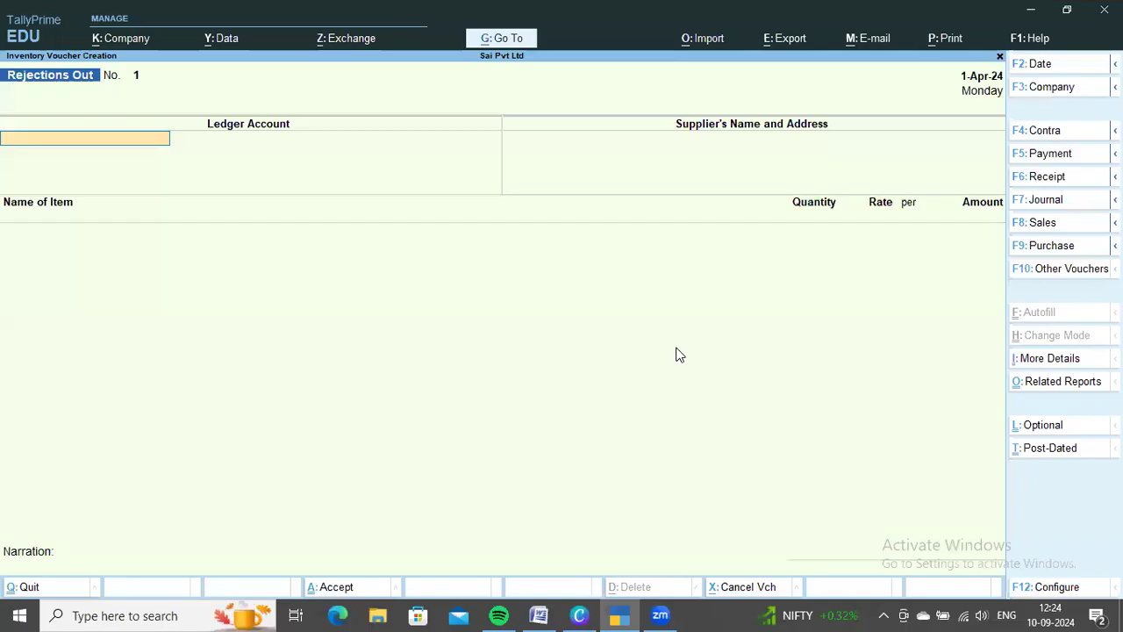
Set the Rejections Out voucher's ledger account to Ms Ramya & Co and accept the supplier's name and address
{"action": "key", "text": "Down"}
{"action": "key", "text": "Down"}
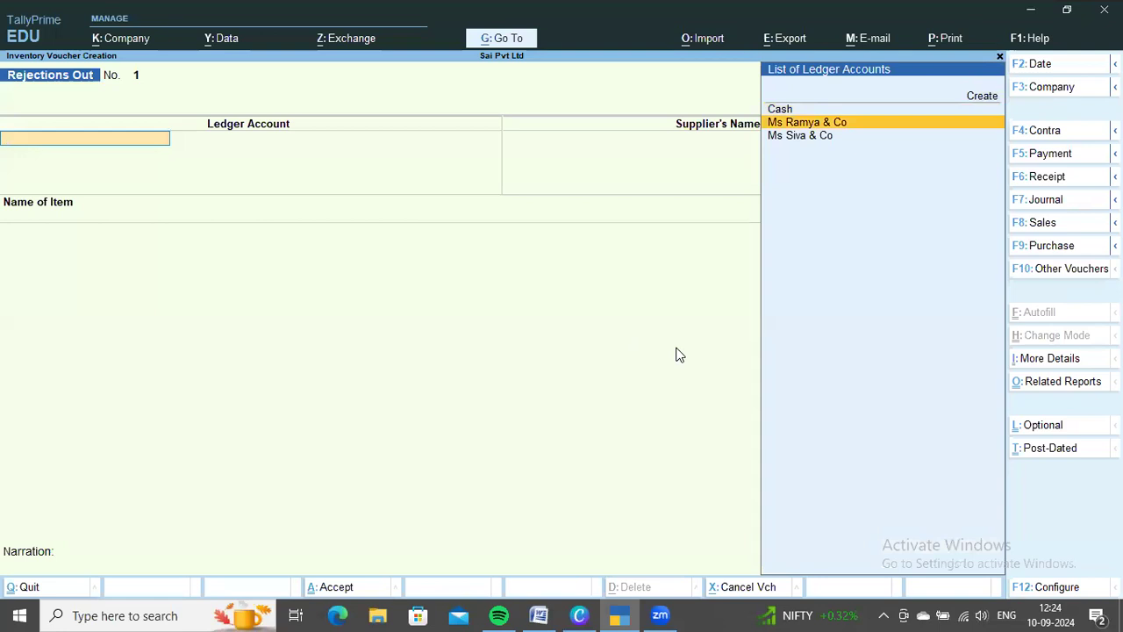
{"action": "key", "text": "Return"}
{"action": "key", "text": "BackSpace"}
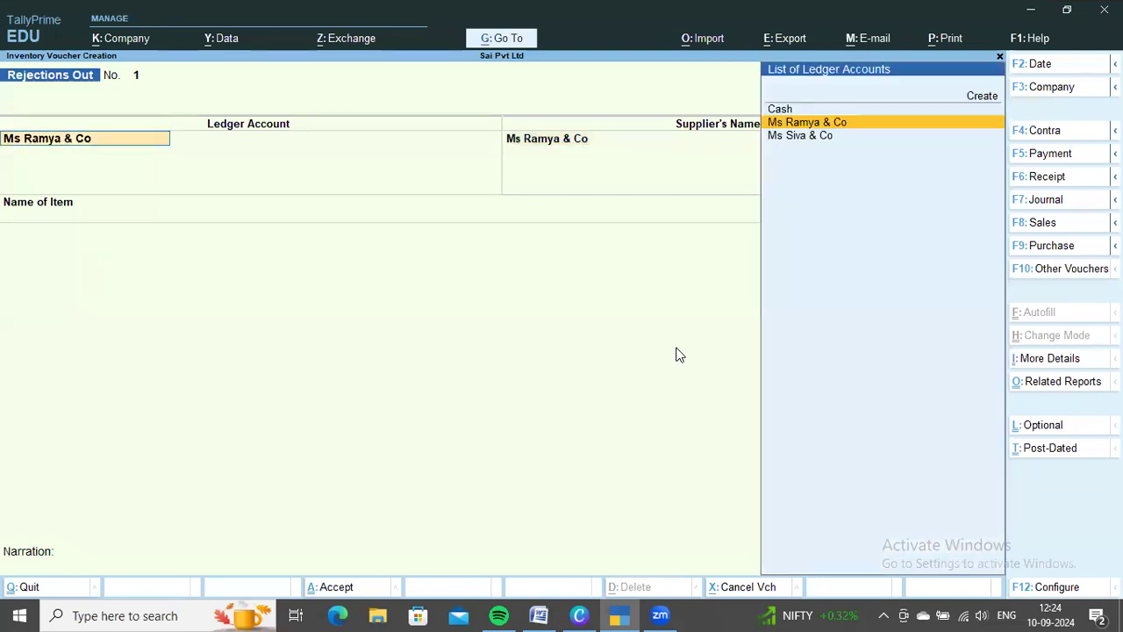
{"action": "key", "text": "Return"}
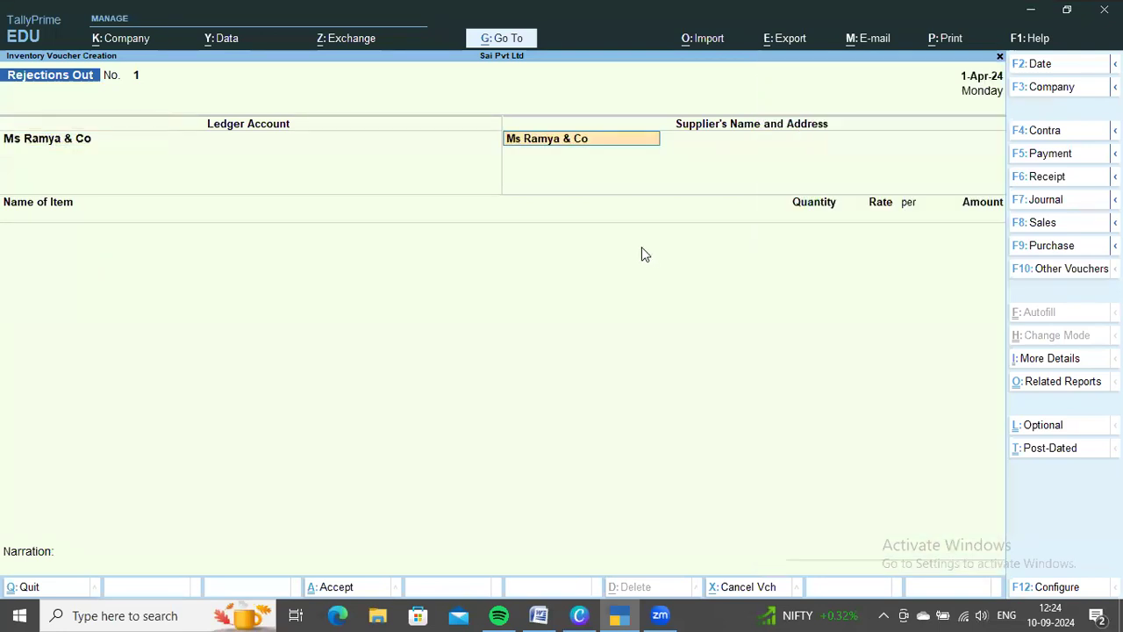
{"action": "key", "text": "Return"}
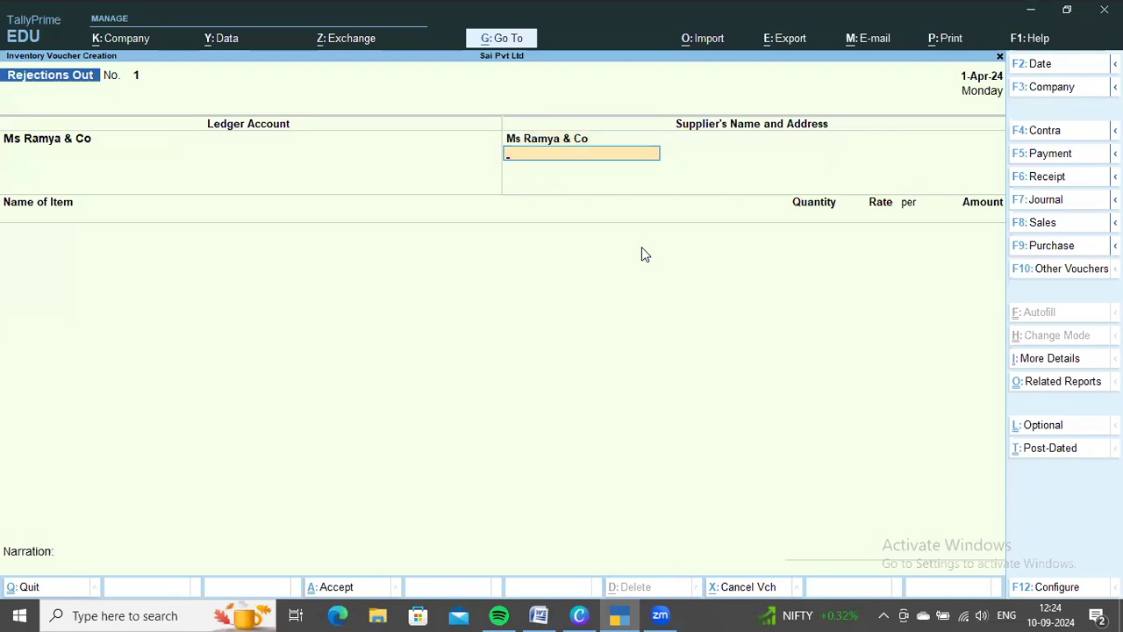
{"action": "key", "text": "Return"}
Check the rejected items in the Word document and add Poco C31 64GB to the voucher against tracking number 1
{"action": "key", "text": "alt+Tab"}
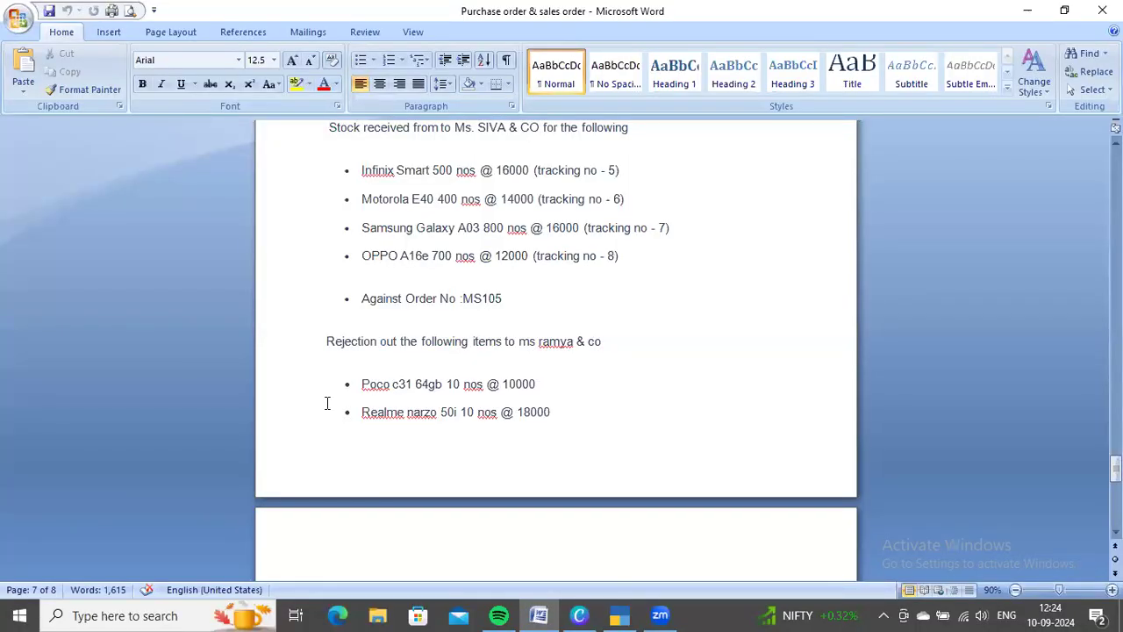
{"action": "key", "text": "alt+Tab"}
{"action": "type", "text": "Po"}
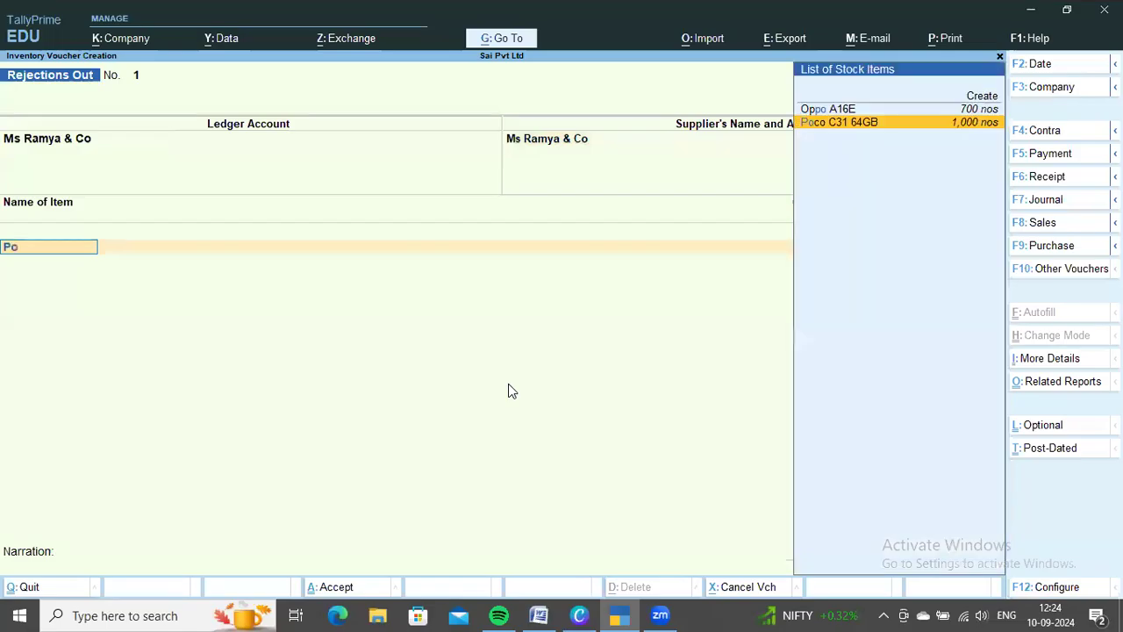
{"action": "key", "text": "Return"}
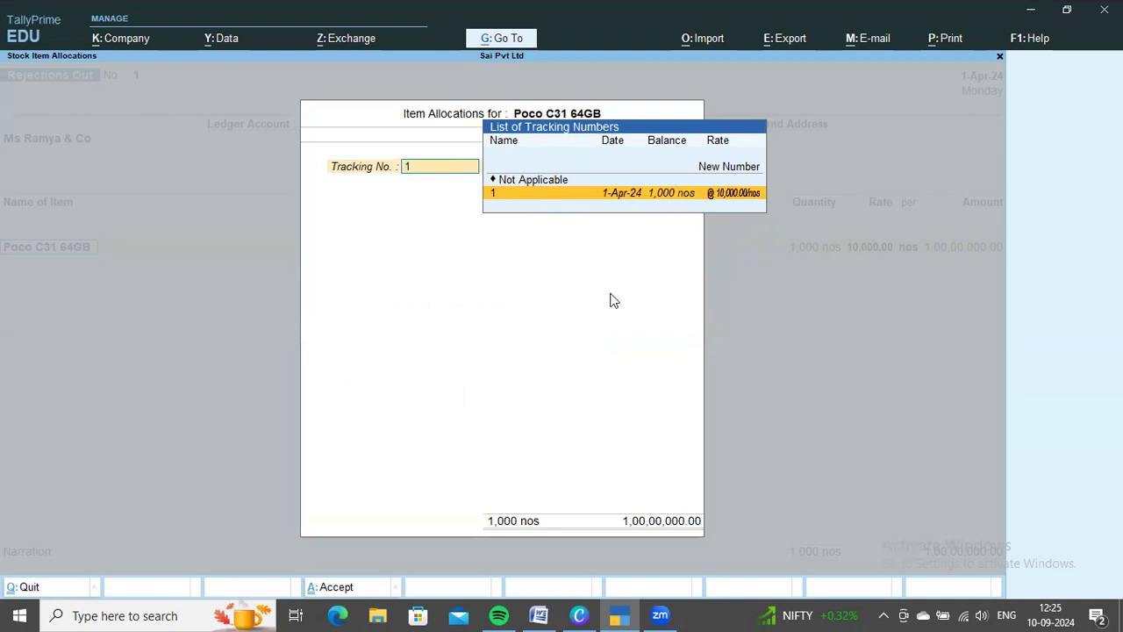
{"action": "key", "text": "Return"}
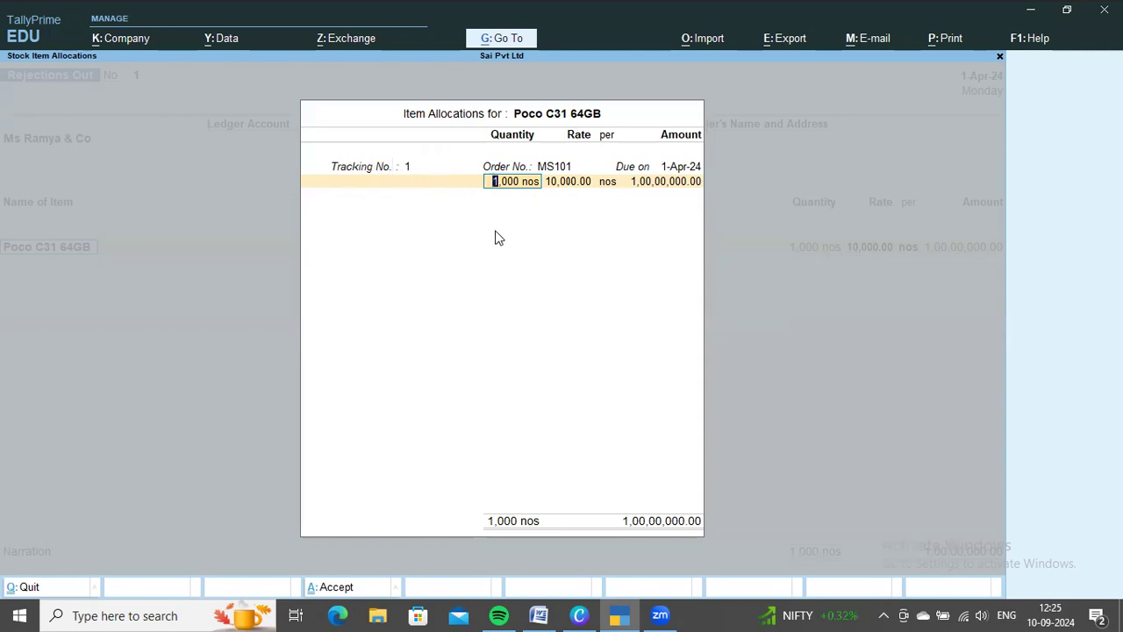
Look up Poco C31 64GB's rejected quantity in the Word document, set it to 10 nos and finish its item allocations
{"action": "key", "text": "alt+Tab"}
{"action": "left_click_drag", "start_coordinate": [447, 383], "coordinate": [465, 379]}
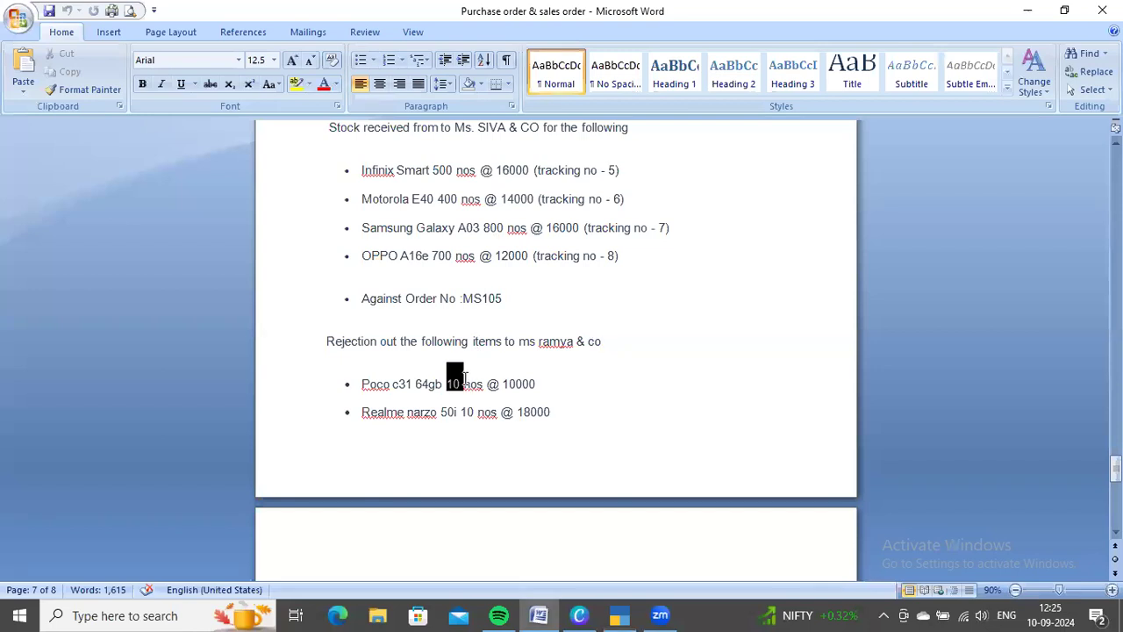
{"action": "left_click", "coordinate": [558, 384]}
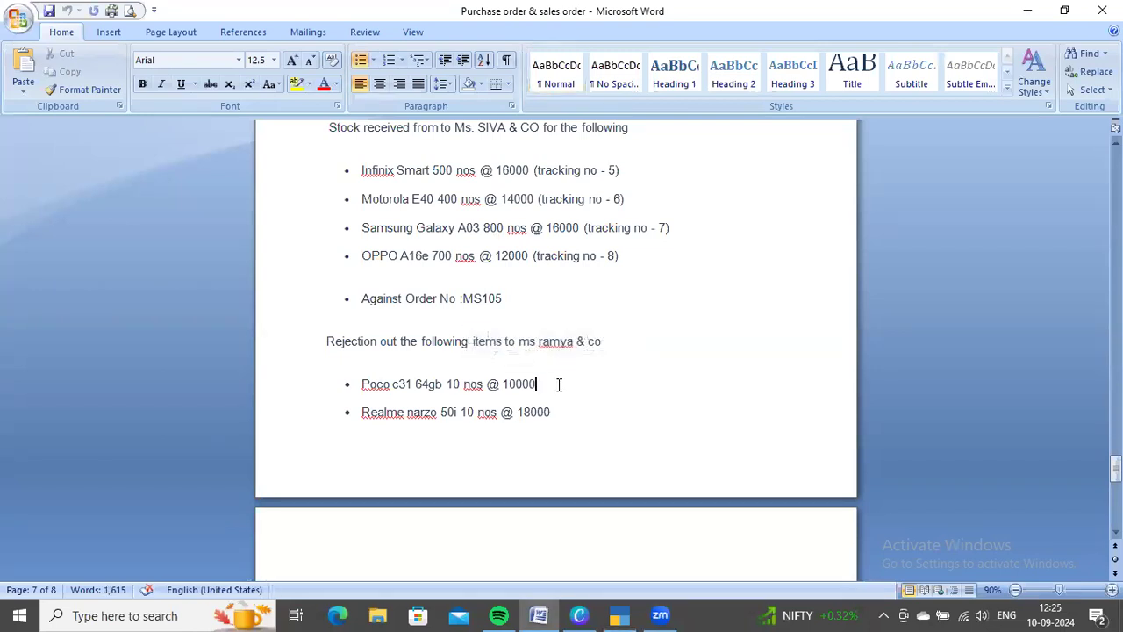
{"action": "key", "text": "alt+Tab"}
{"action": "type", "text": "10"}
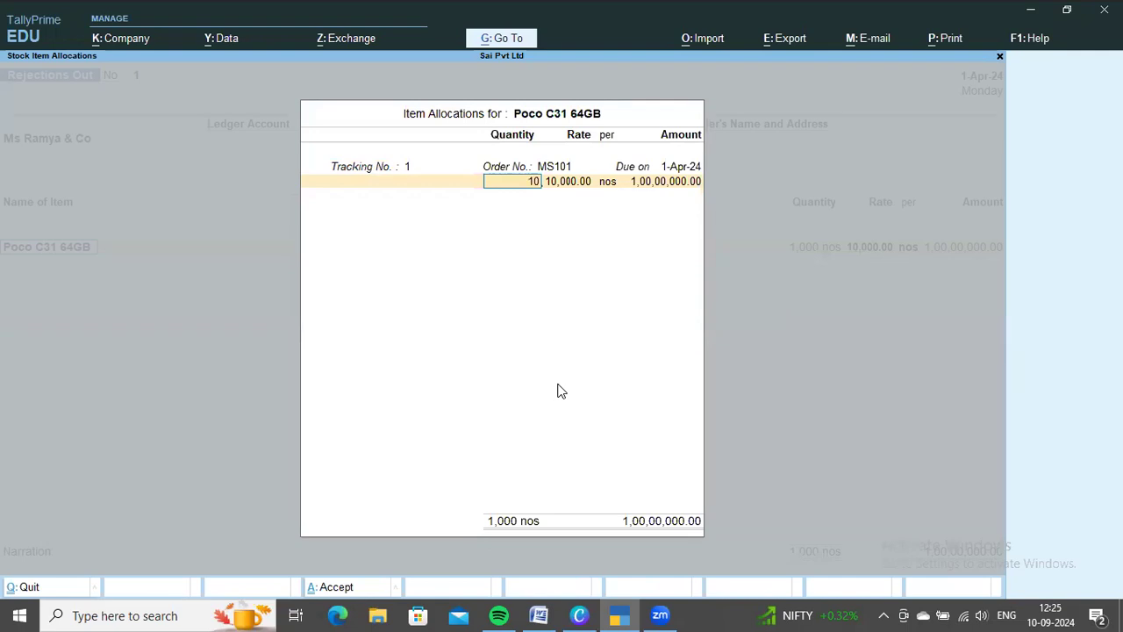
{"action": "key", "text": "Return"}
{"action": "key", "text": "Return"}
{"action": "key", "text": "Return"}
{"action": "key", "text": "Return"}
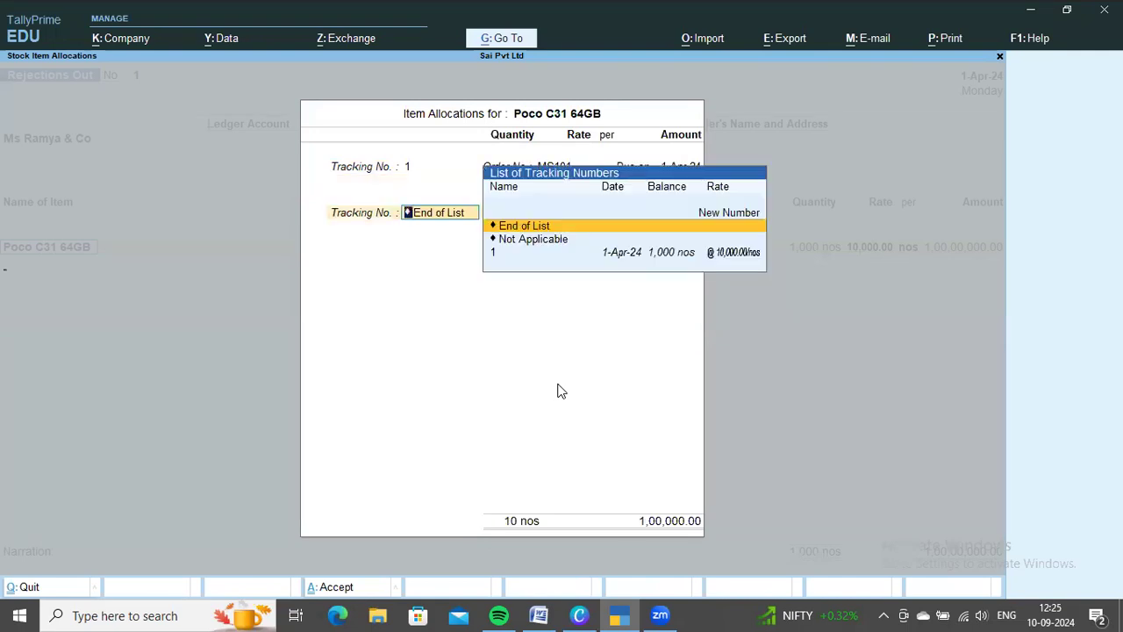
{"action": "key", "text": "Return"}
Recheck the Word document and add Realme Narzo to the Rejections Out voucher against tracking number 4
{"action": "key", "text": "alt+Tab"}
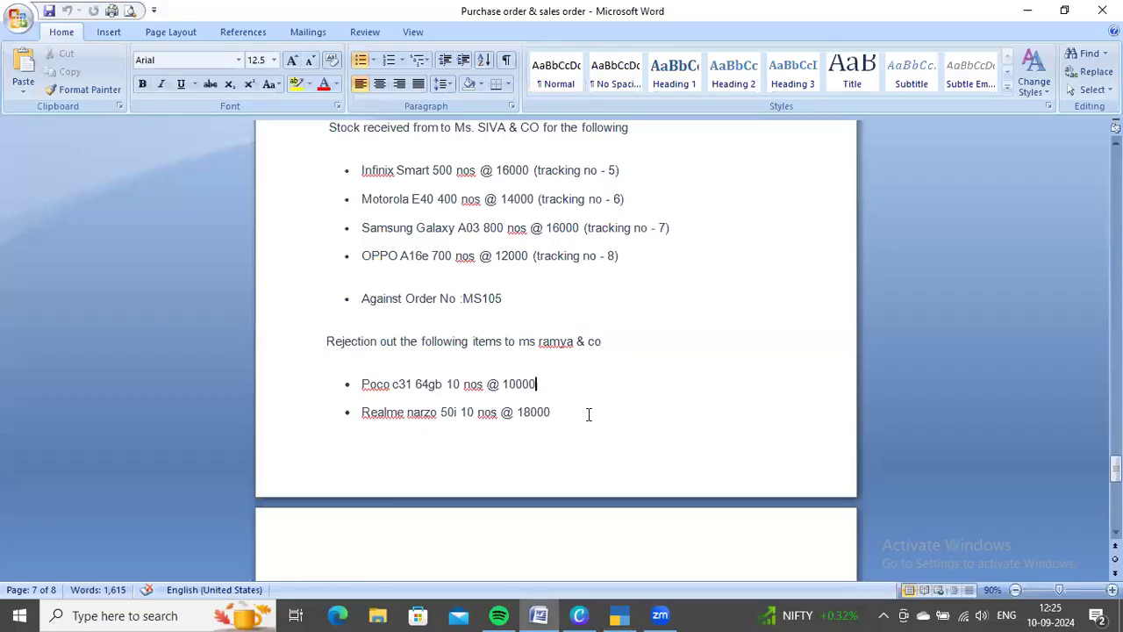
{"action": "key", "text": "alt+Tab"}
{"action": "type", "text": "rea"}
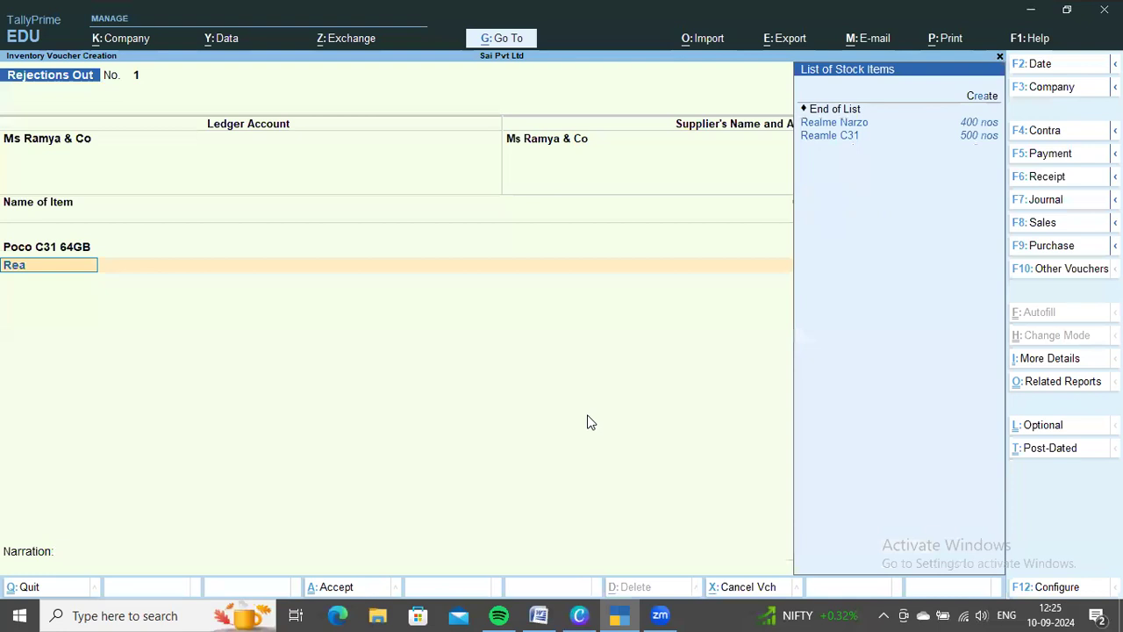
{"action": "key", "text": "Return"}
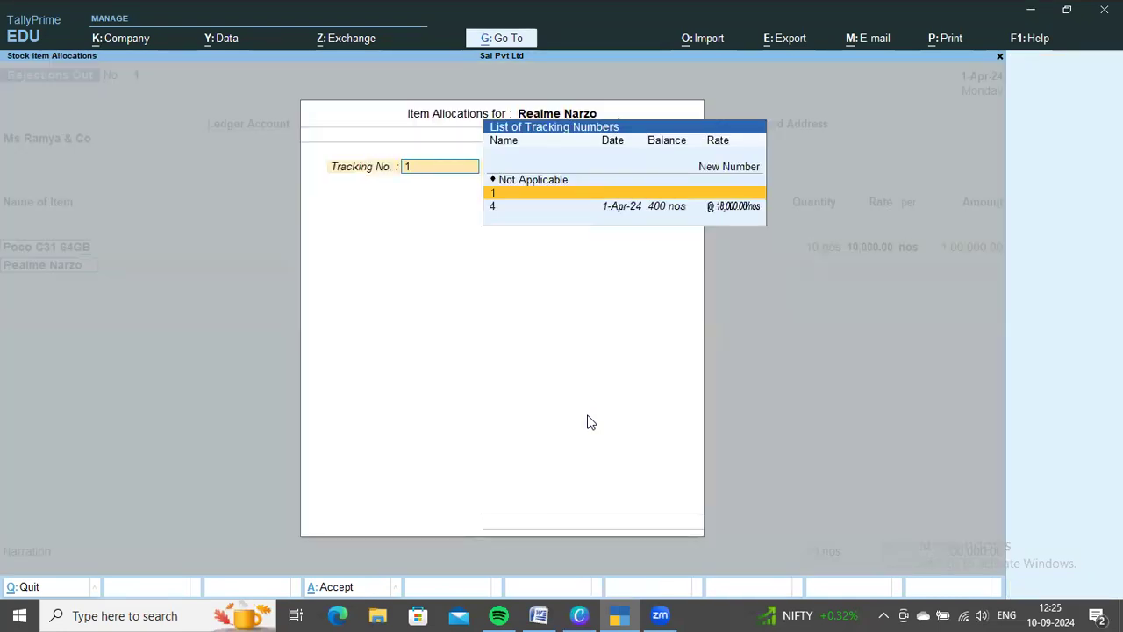
{"action": "key", "text": "Down"}
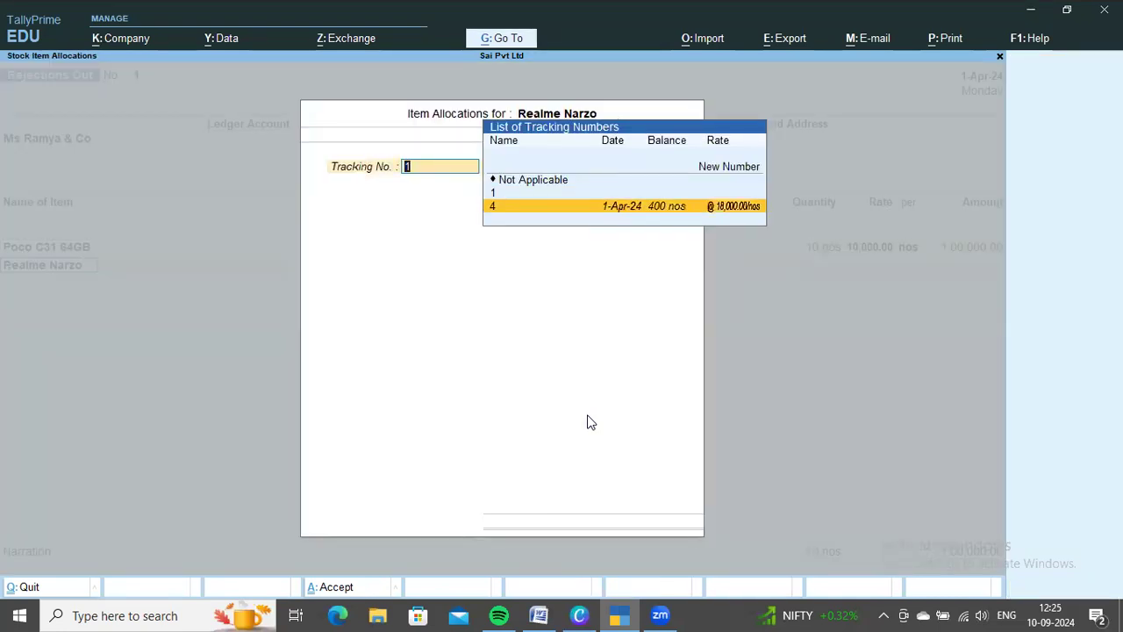
{"action": "key", "text": "Return"}
Set Realme Narzo's quantity to 10 nos as in the Word document, finish its allocations and save the Rejections Out voucher
{"action": "key", "text": "alt+Tab"}
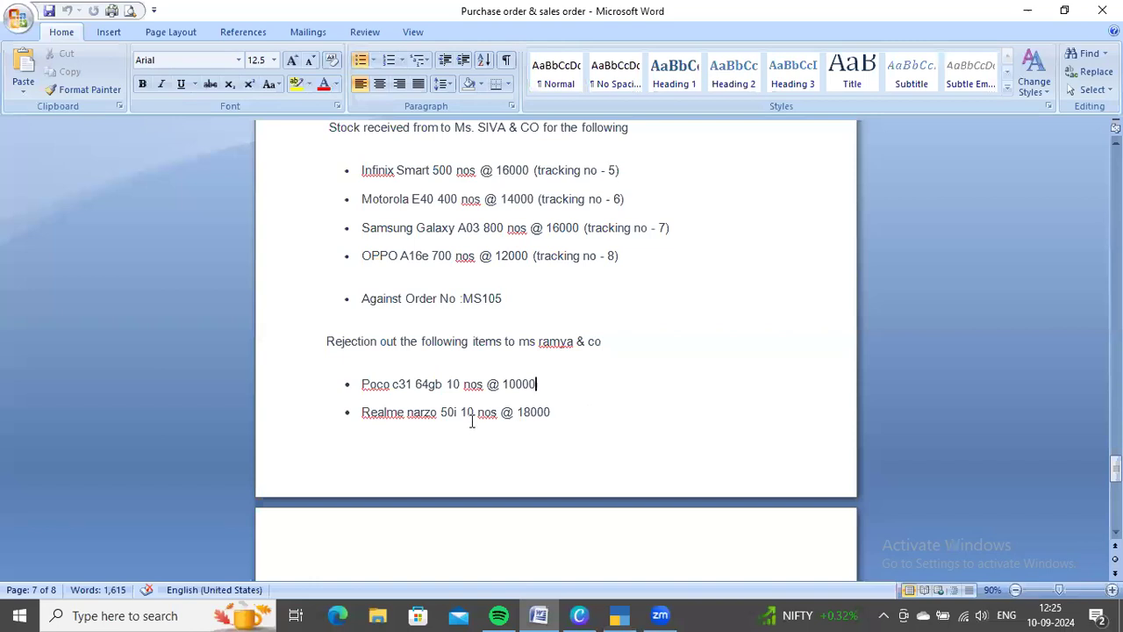
{"action": "key", "text": "alt+Tab"}
{"action": "type", "text": "1"}
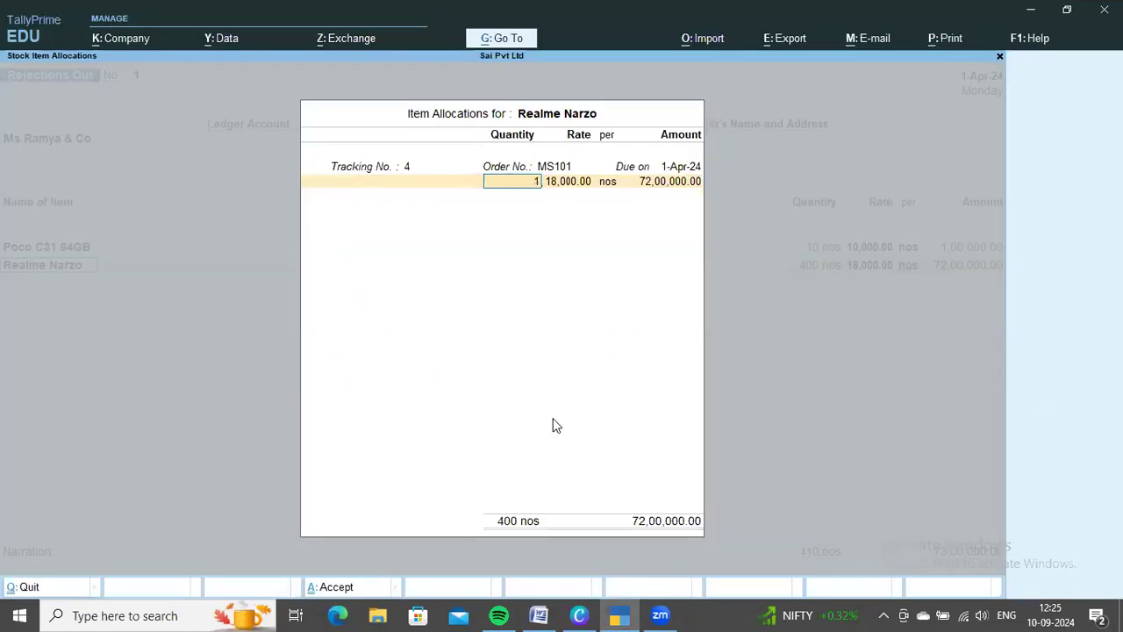
{"action": "key", "text": "Return"}
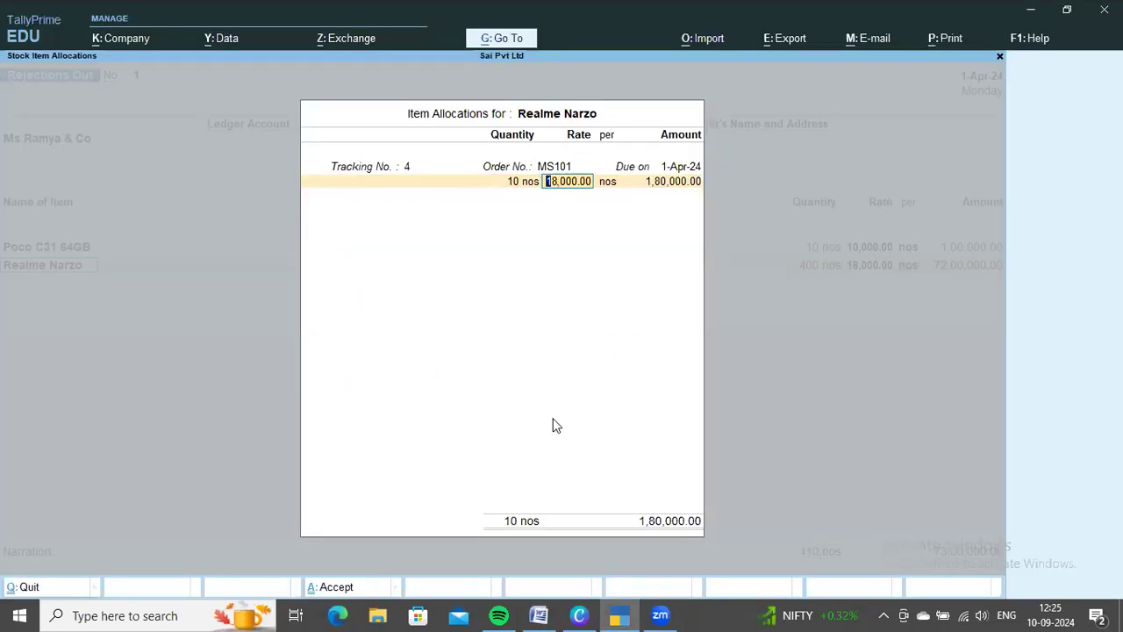
{"action": "key", "text": "Return"}
{"action": "key", "text": "Return"}
{"action": "key", "text": "Return"}
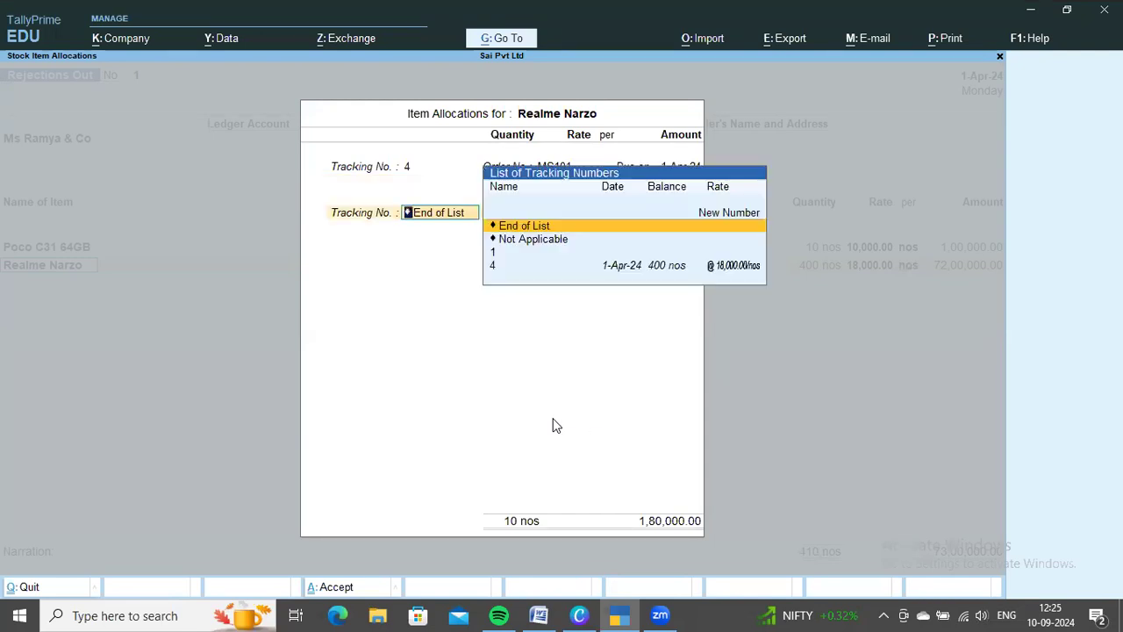
{"action": "key", "text": "Return"}
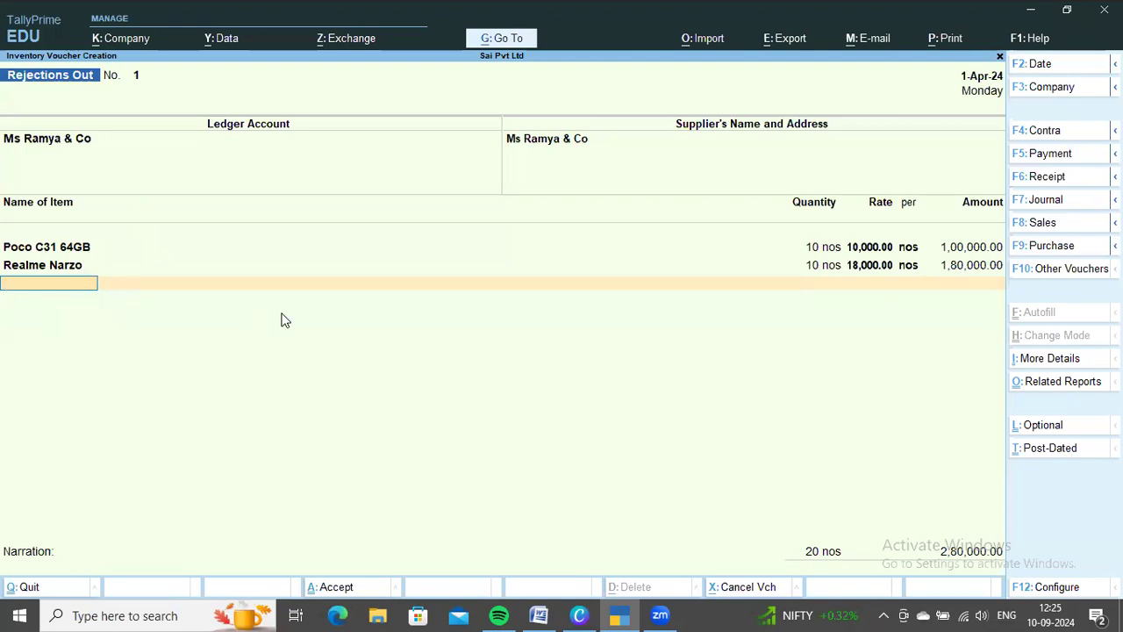
{"action": "key", "text": "ctrl+a"}
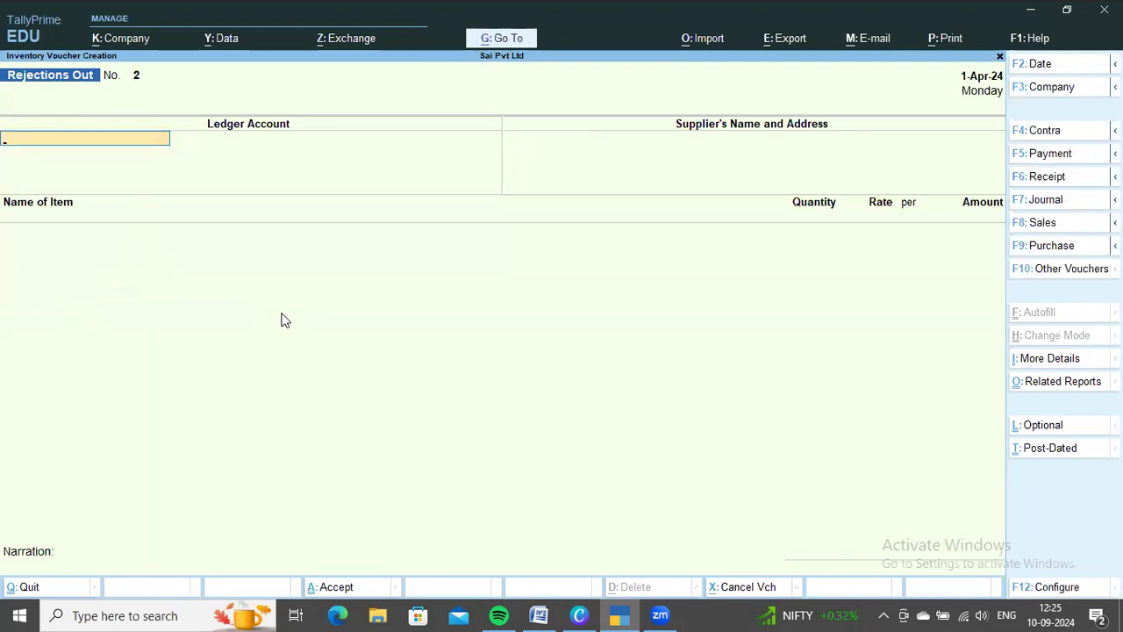
Switch to the Word document and examine the items, tracking numbers and order number received from Ms Ramya & Co
{"action": "key", "text": "alt+Tab"}
{"action": "scroll", "coordinate": [453, 304], "scroll_direction": "down", "scroll_amount": 6}
{"action": "scroll", "coordinate": [454, 306], "scroll_direction": "up", "scroll_amount": 15}
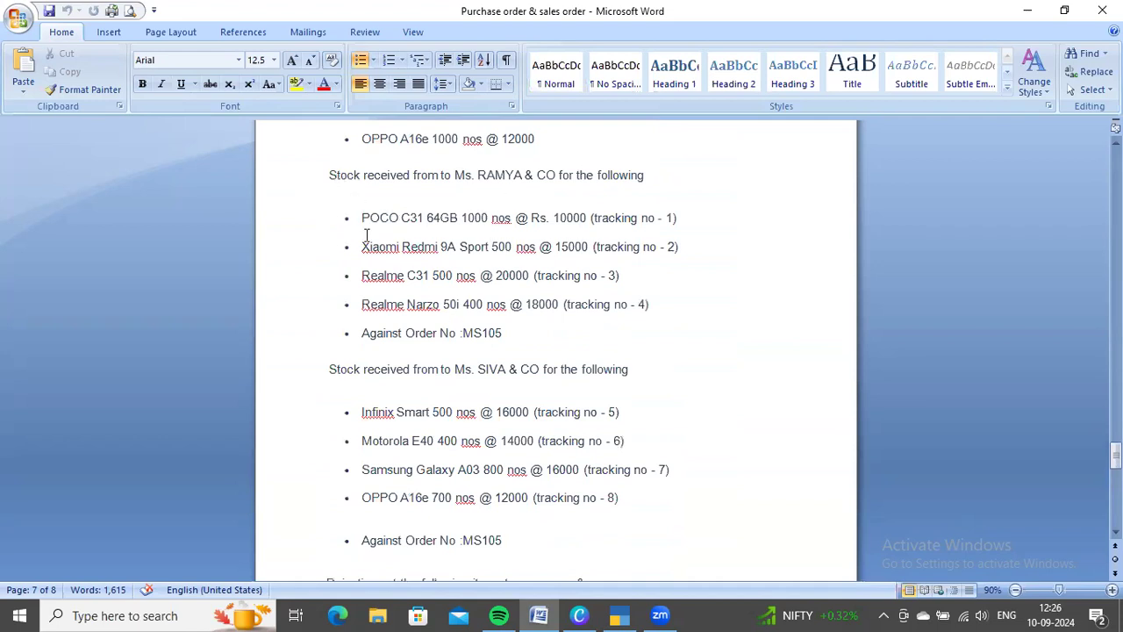
{"action": "left_click_drag", "start_coordinate": [359, 218], "coordinate": [526, 339]}
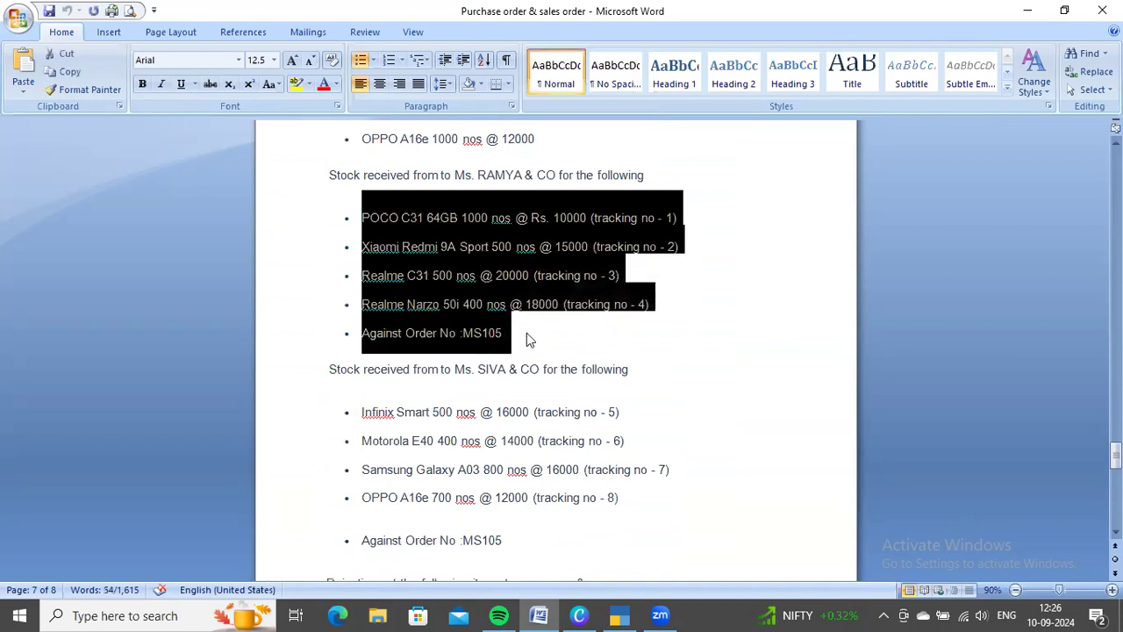
{"action": "left_click", "coordinate": [527, 335]}
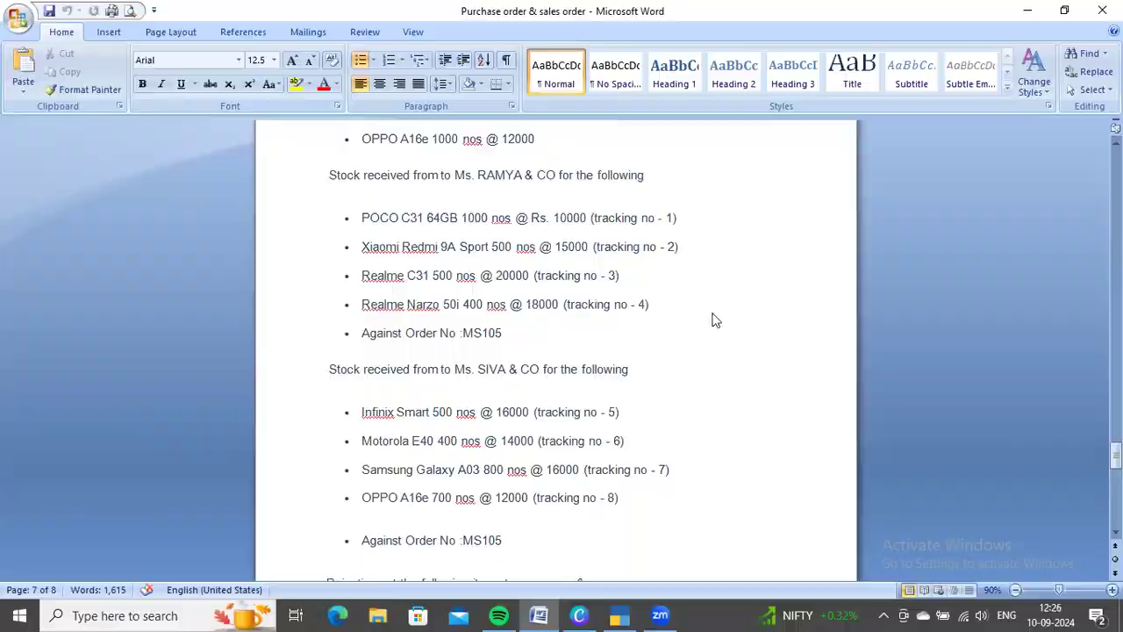
Switch back to TallyPrime, start a Purchase voucher and set its party account to Ms Ramya & Co
{"action": "key", "text": "alt+Tab"}
{"action": "key", "text": "F9"}
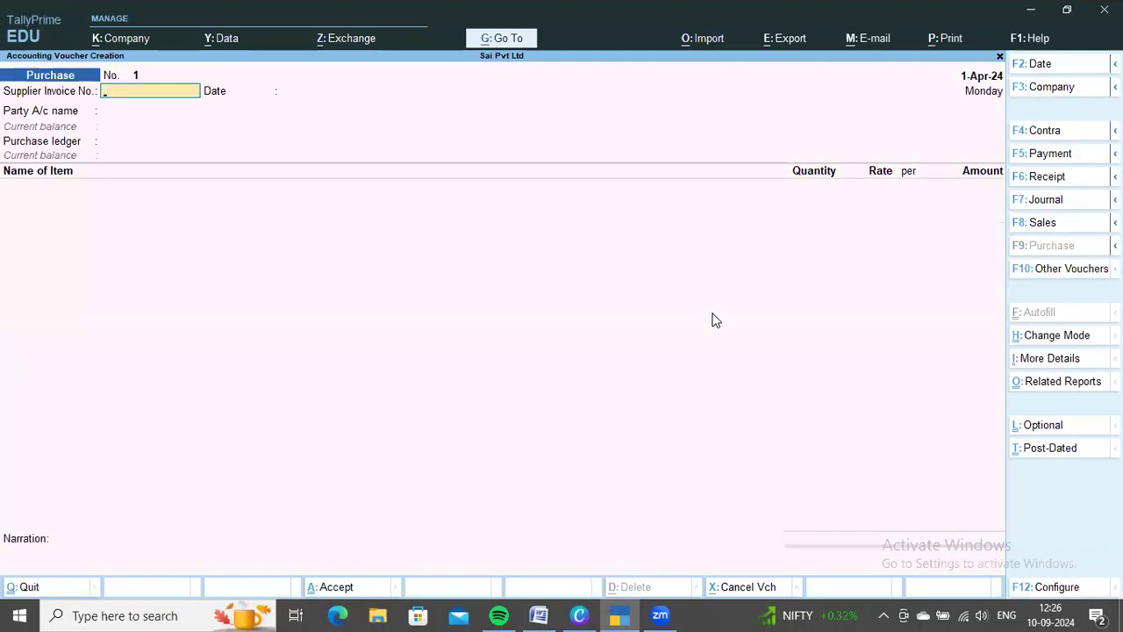
{"action": "key", "text": "Return"}
{"action": "key", "text": "Return"}
{"action": "key", "text": "Down"}
{"action": "key", "text": "Return"}
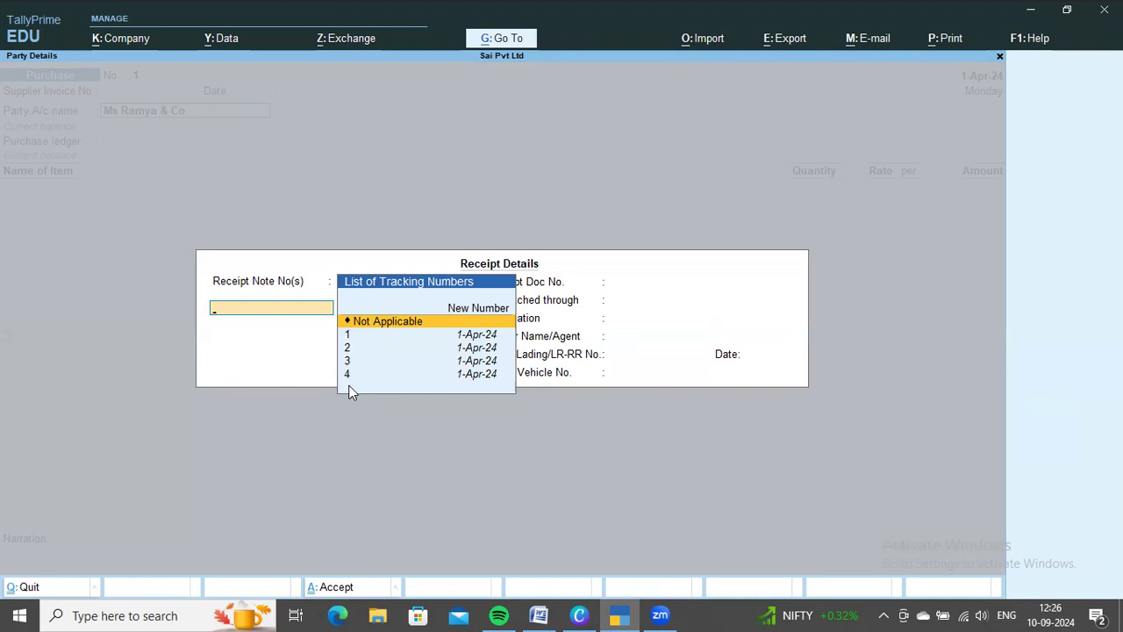
Add receipt notes 1, 2, 3 and 4 to the purchase's receipt details and accept them
{"action": "left_click", "coordinate": [366, 339]}
{"action": "key", "text": "Return"}
{"action": "left_click", "coordinate": [364, 342]}
{"action": "key", "text": "Return"}
{"action": "key", "text": "Return"}
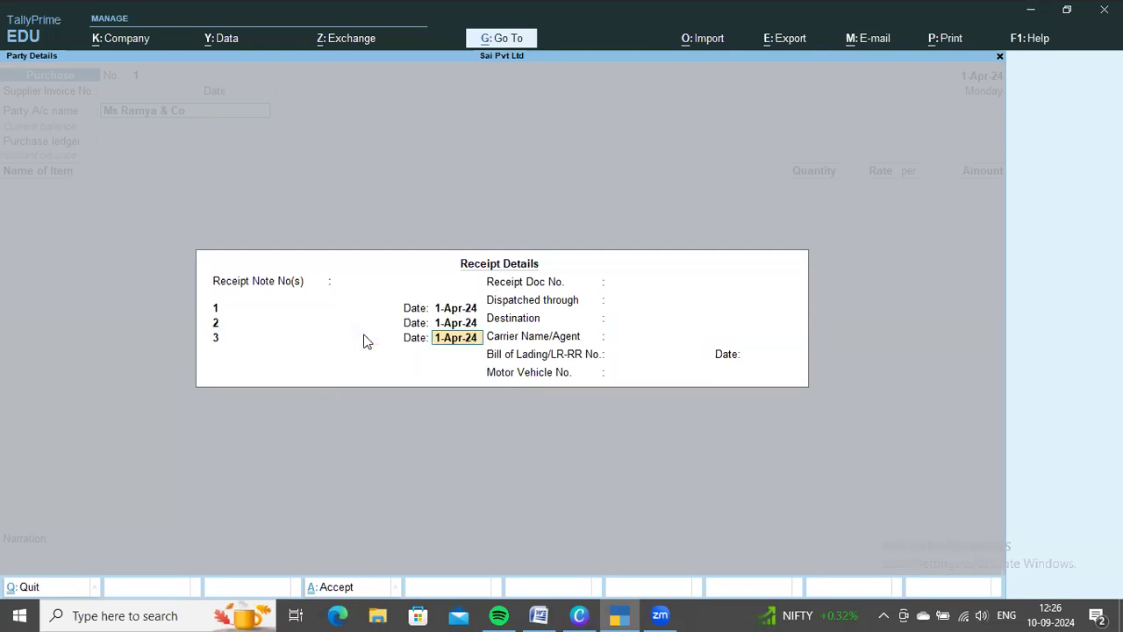
{"action": "key", "text": "Return"}
{"action": "key", "text": "Return"}
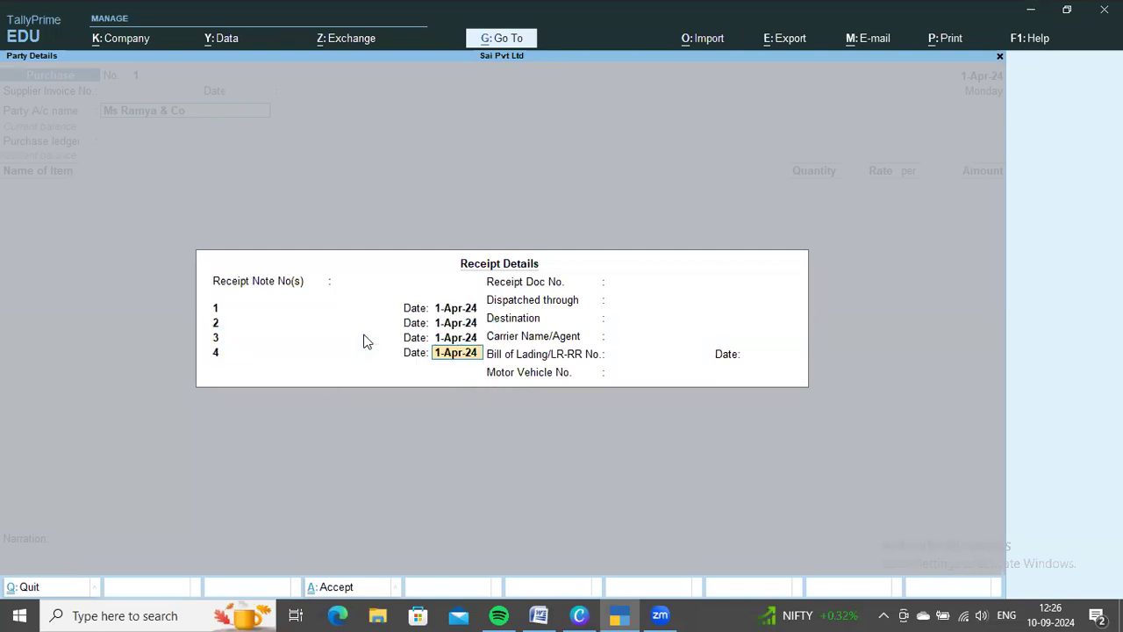
{"action": "key", "text": "ctrl+a"}
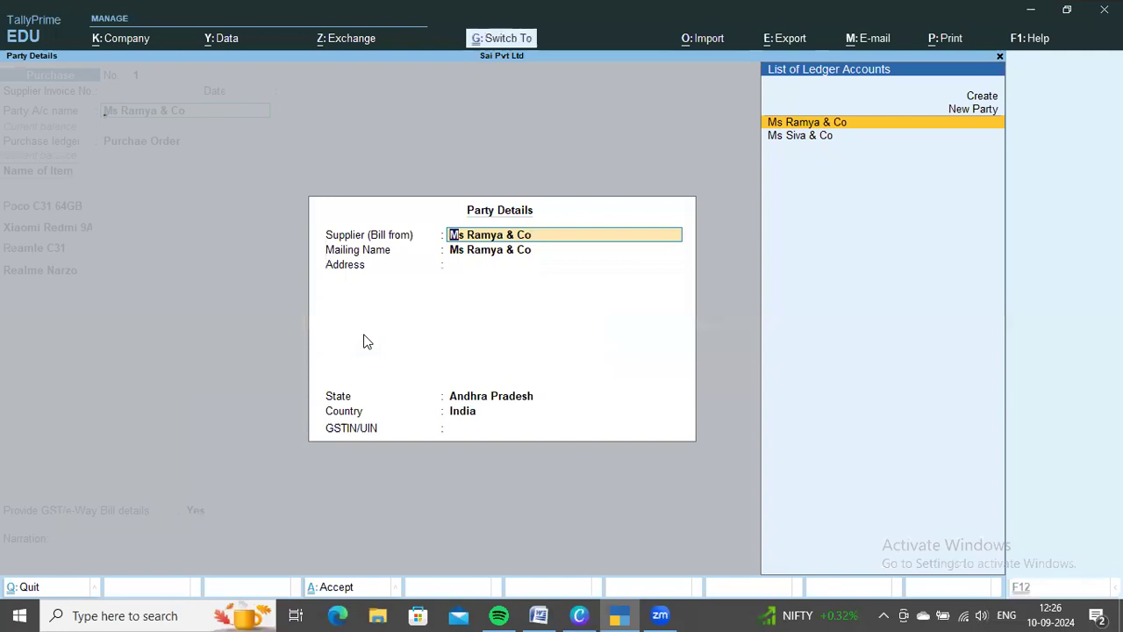
Accept the party details for Ms Ramya & Co and set the purchase ledger to Purchase
{"action": "key", "text": "ctrl+a"}
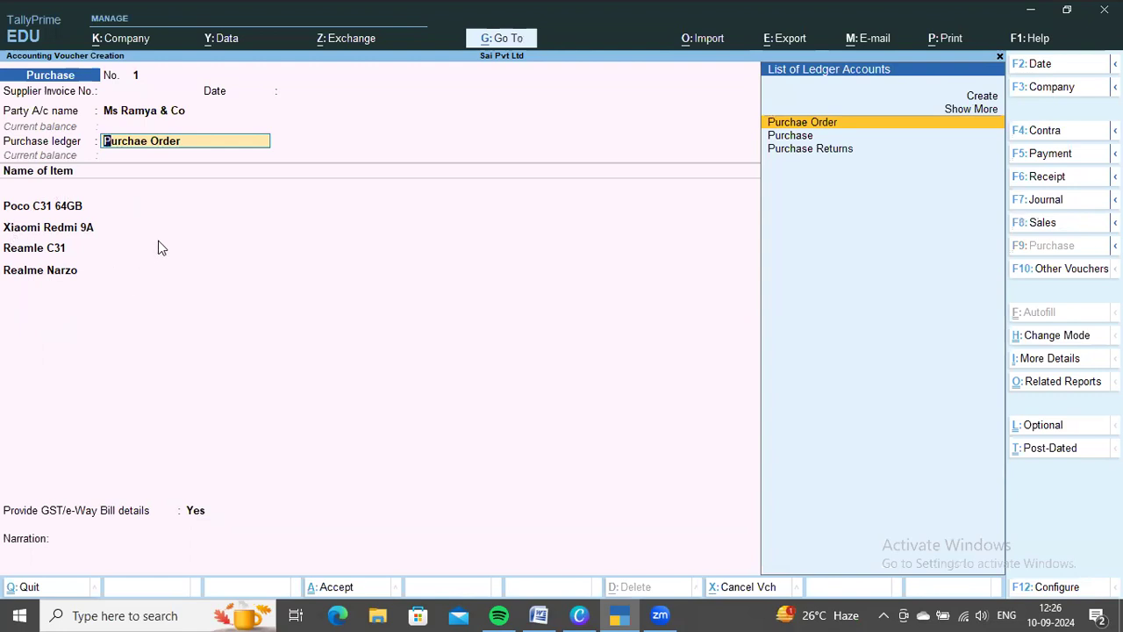
{"action": "key", "text": "Down"}
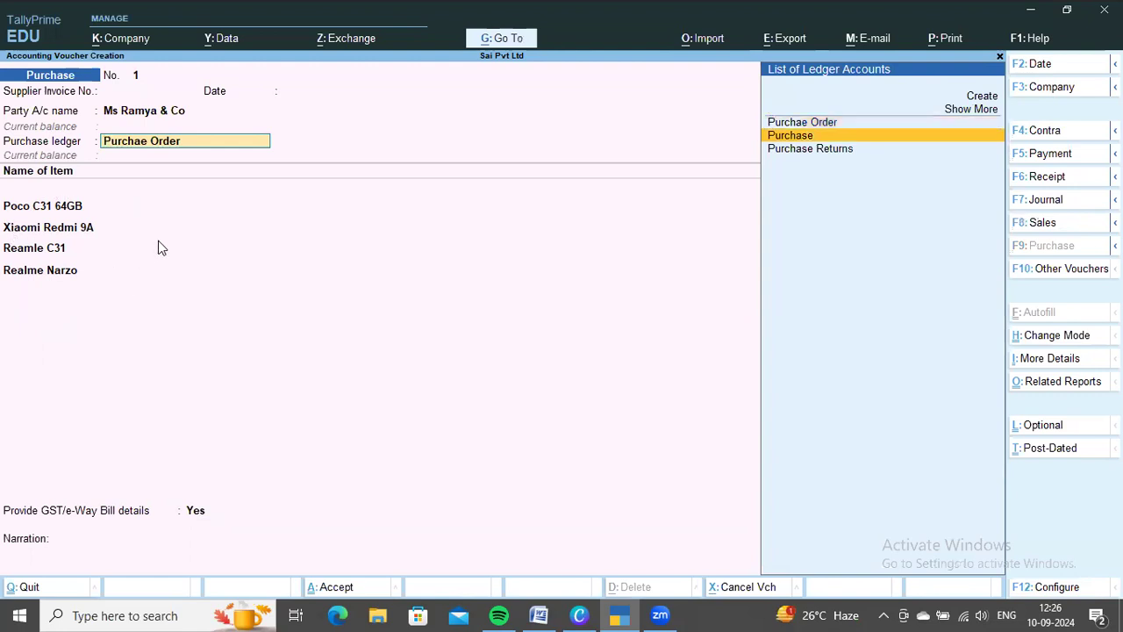
{"action": "key", "text": "Return"}
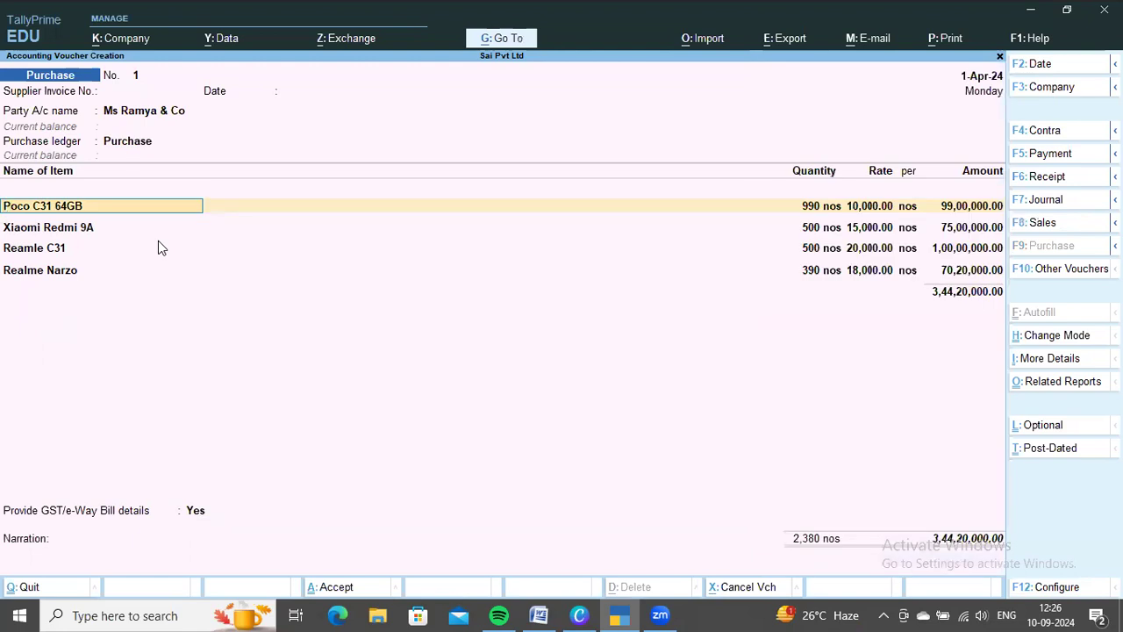
Compare the purchase's item quantities with the ordered, received and rejected stock for Ms Ramya & Co in the Word document, and return to TallyPrime
{"action": "key", "text": "alt+Tab"}
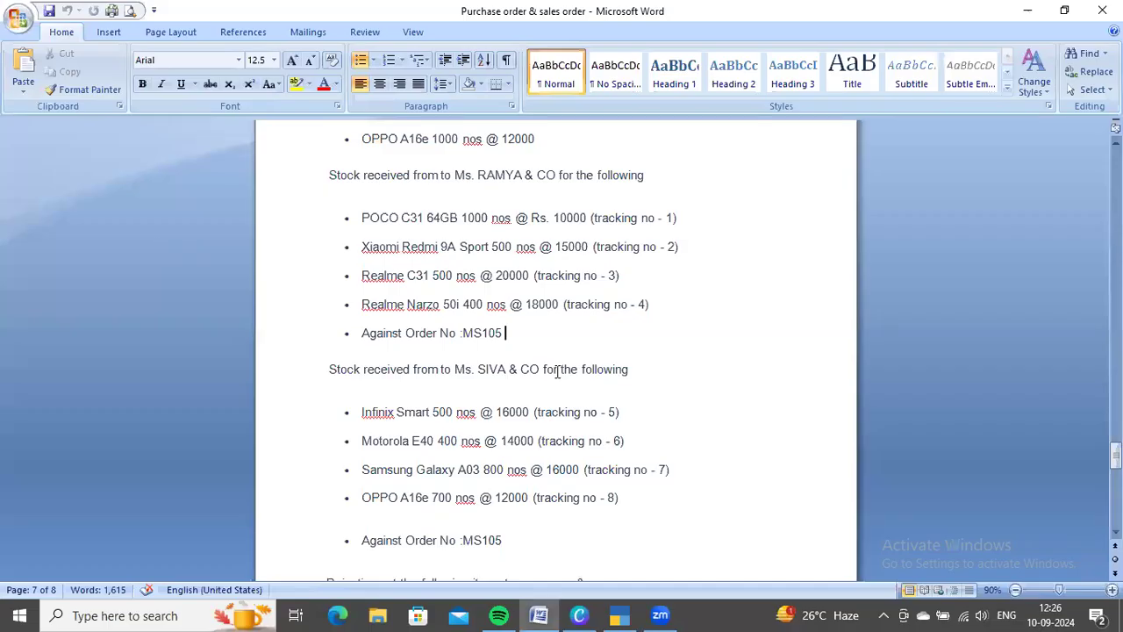
{"action": "scroll", "coordinate": [605, 329], "scroll_direction": "up", "scroll_amount": 1}
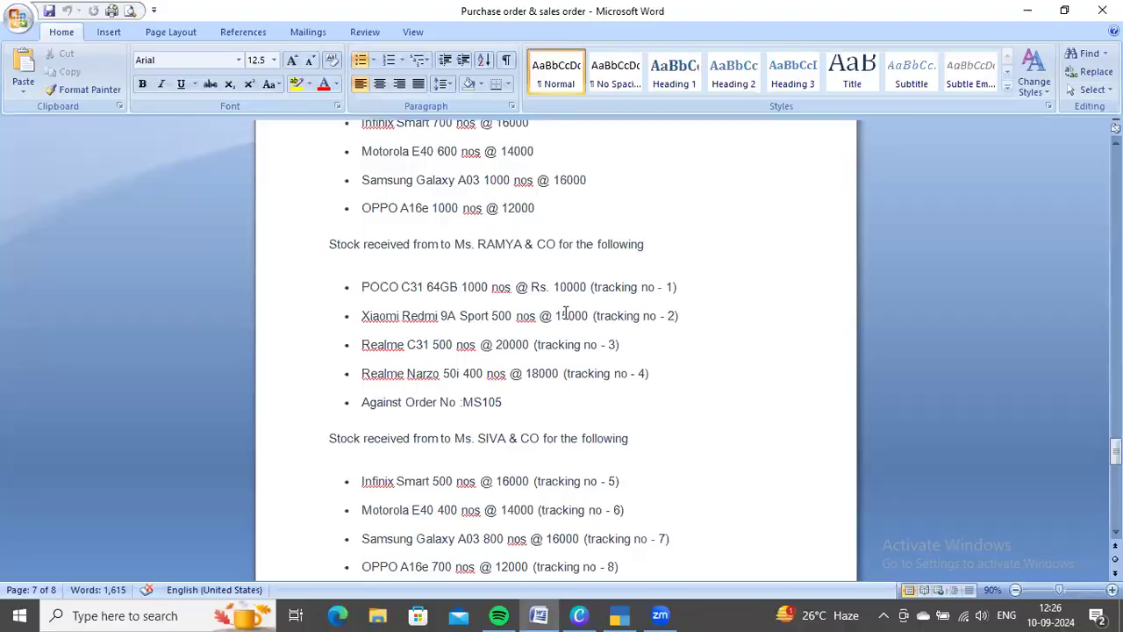
{"action": "key", "text": "alt+Tab"}
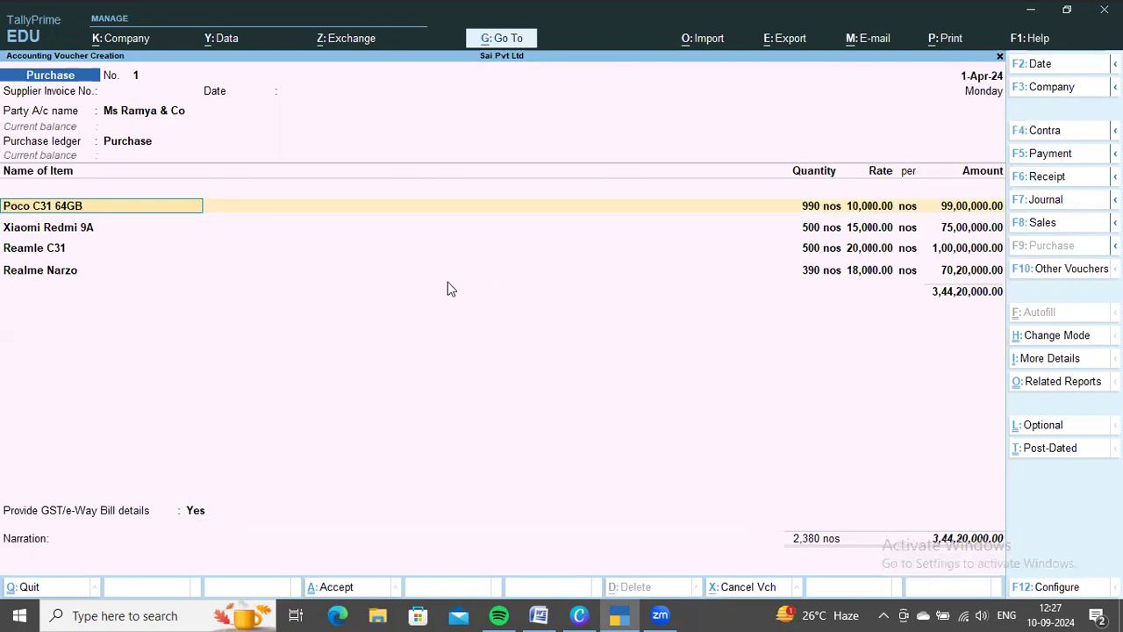
{"action": "key", "text": "ctrl"}
{"action": "key", "text": "alt+Tab"}
{"action": "scroll", "coordinate": [622, 387], "scroll_direction": "up", "scroll_amount": 10}
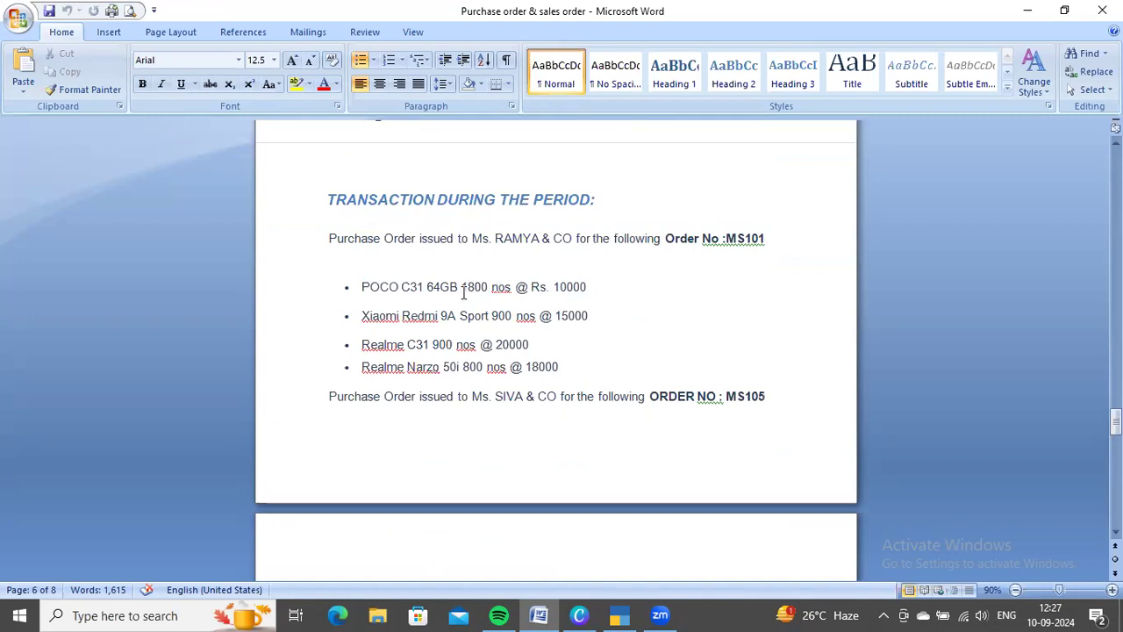
{"action": "scroll", "coordinate": [495, 303], "scroll_direction": "down", "scroll_amount": 3}
{"action": "scroll", "coordinate": [495, 303], "scroll_direction": "down", "scroll_amount": 8}
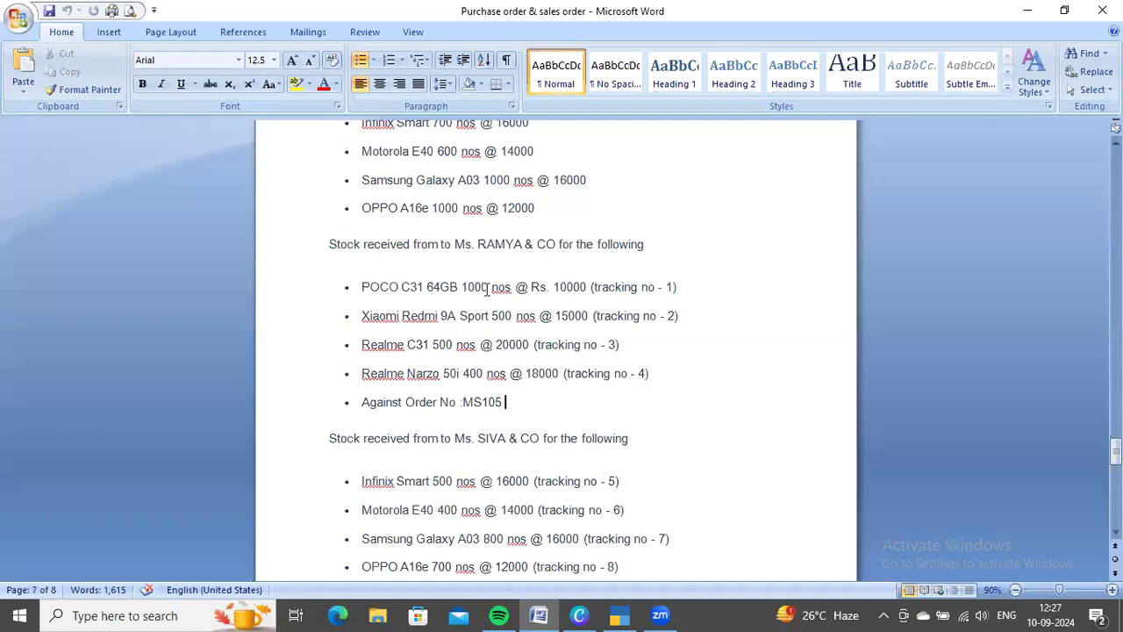
{"action": "key", "text": "alt+Tab"}
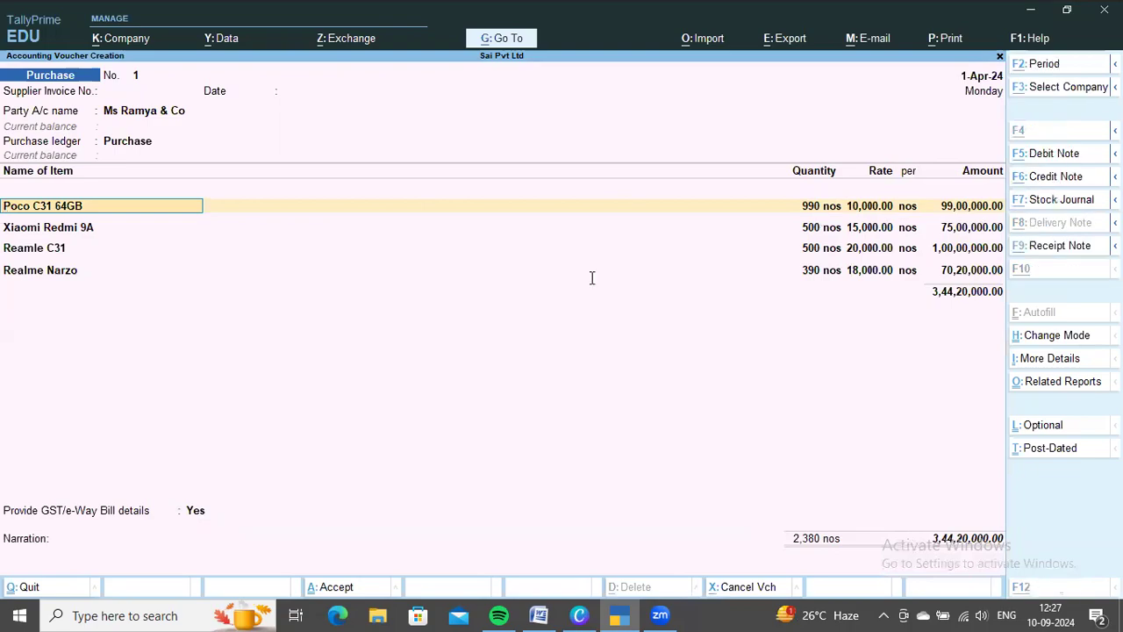
{"action": "key", "text": "alt+Tab"}
{"action": "key", "text": "alt+Tab"}
{"action": "key", "text": "alt+Tab"}
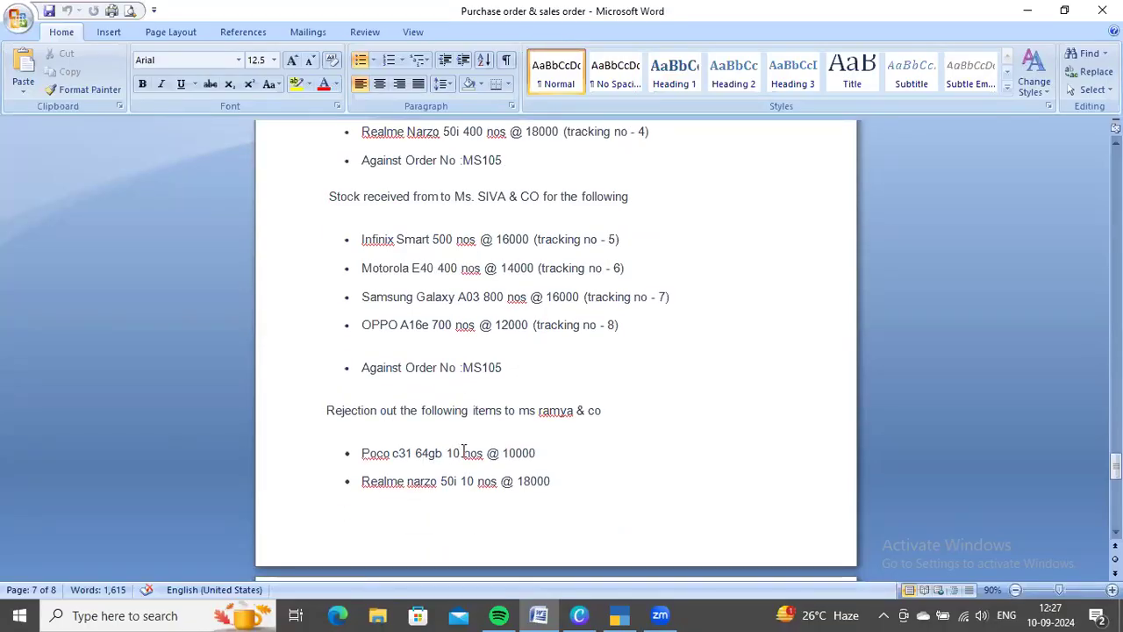
{"action": "key", "text": "alt+Tab"}
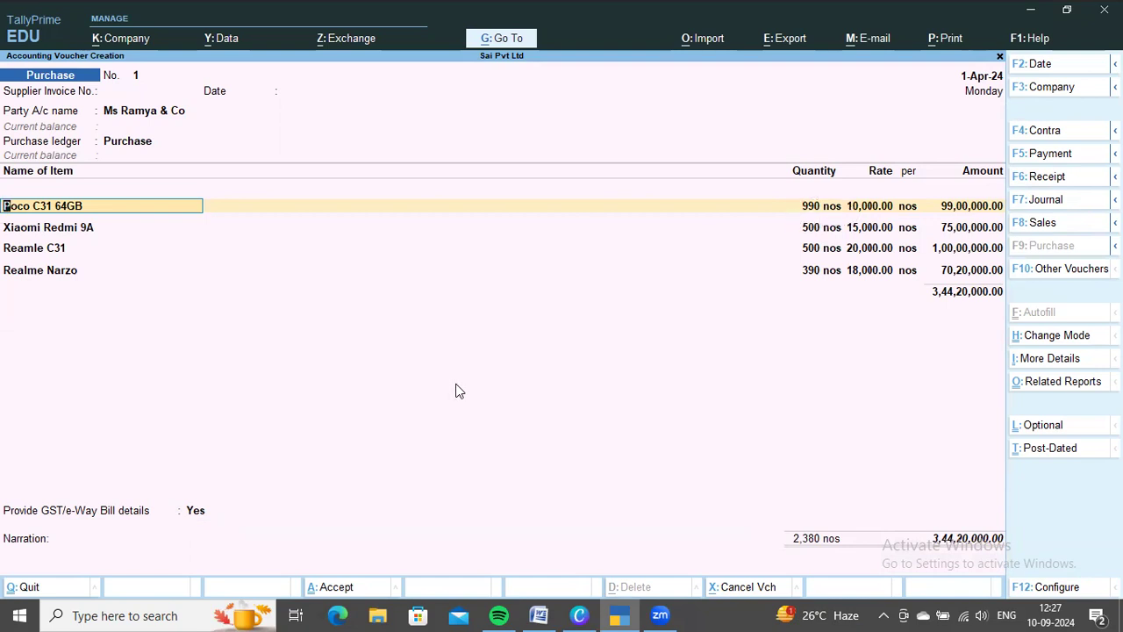
Accept the item allocations, quantities, rates and amounts for Poco C31 64GB, under tracking number 1, and Xiaomi Redmi 9A
{"action": "key", "text": "Return"}
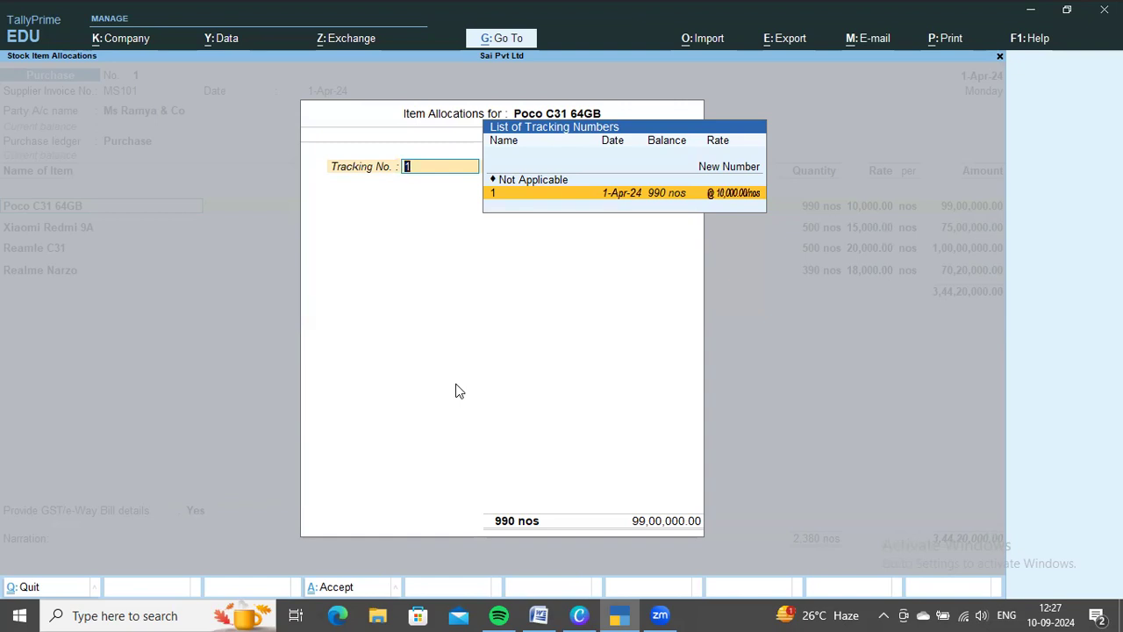
{"action": "key", "text": "Return"}
{"action": "key", "text": "Return"}
{"action": "key", "text": "Return"}
{"action": "key", "text": "Return"}
{"action": "key", "text": "Return"}
{"action": "key", "text": "Return"}
{"action": "key", "text": "Return"}
{"action": "key", "text": "Return"}
{"action": "key", "text": "Return"}
{"action": "key", "text": "Return"}
{"action": "key", "text": "Return"}
{"action": "key", "text": "Return"}
{"action": "key", "text": "Return"}
{"action": "key", "text": "Return"}
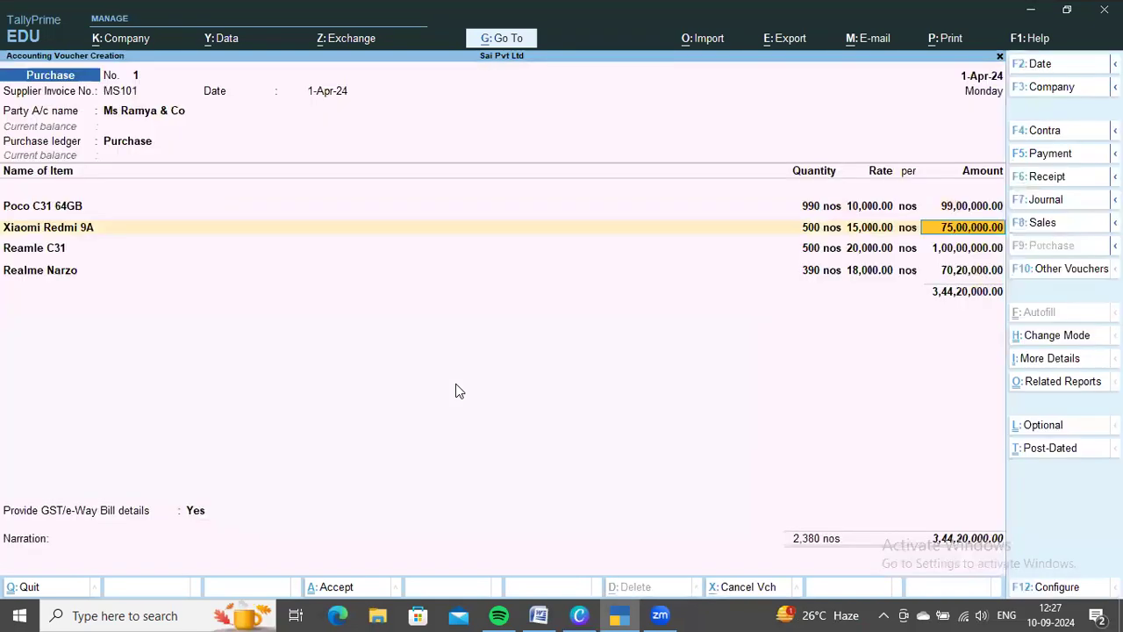
{"action": "key", "text": "Return"}
{"action": "key", "text": "Return"}
Accept the item allocations, quantities, rates and amounts for Reamle C31, under tracking number 3, and Realme Narzo
{"action": "key", "text": "Return"}
{"action": "key", "text": "Return"}
{"action": "key", "text": "Return"}
{"action": "key", "text": "Return"}
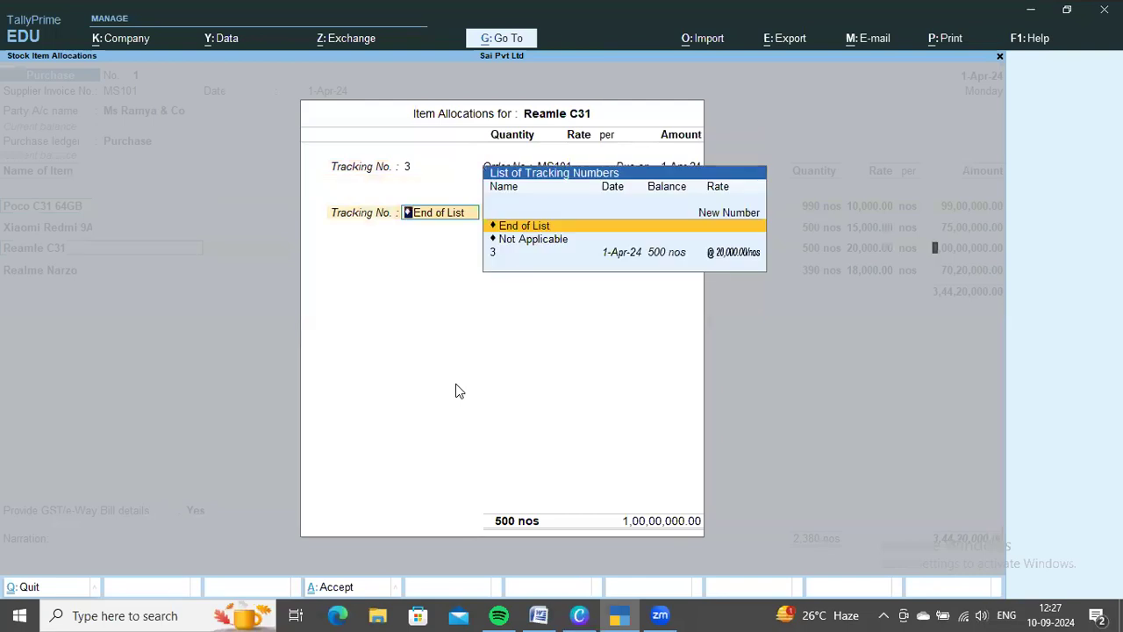
{"action": "key", "text": "Return"}
{"action": "key", "text": "Return"}
{"action": "key", "text": "Return"}
{"action": "key", "text": "Return"}
{"action": "key", "text": "Return"}
{"action": "key", "text": "Return"}
{"action": "key", "text": "Return"}
{"action": "key", "text": "Return"}
{"action": "key", "text": "Return"}
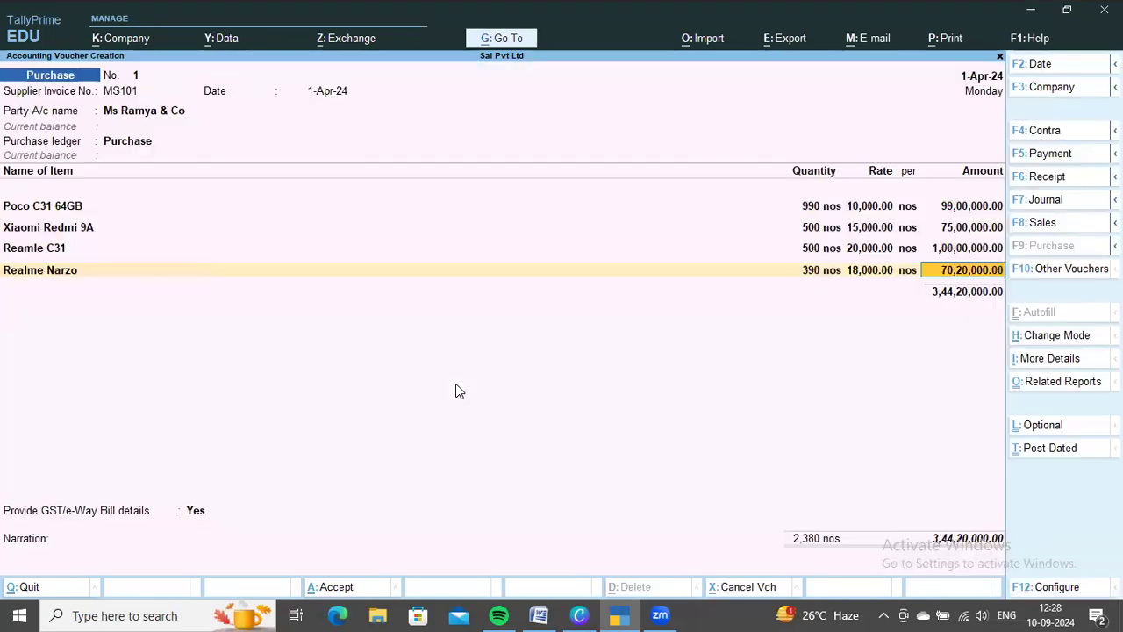
{"action": "key", "text": "Return"}
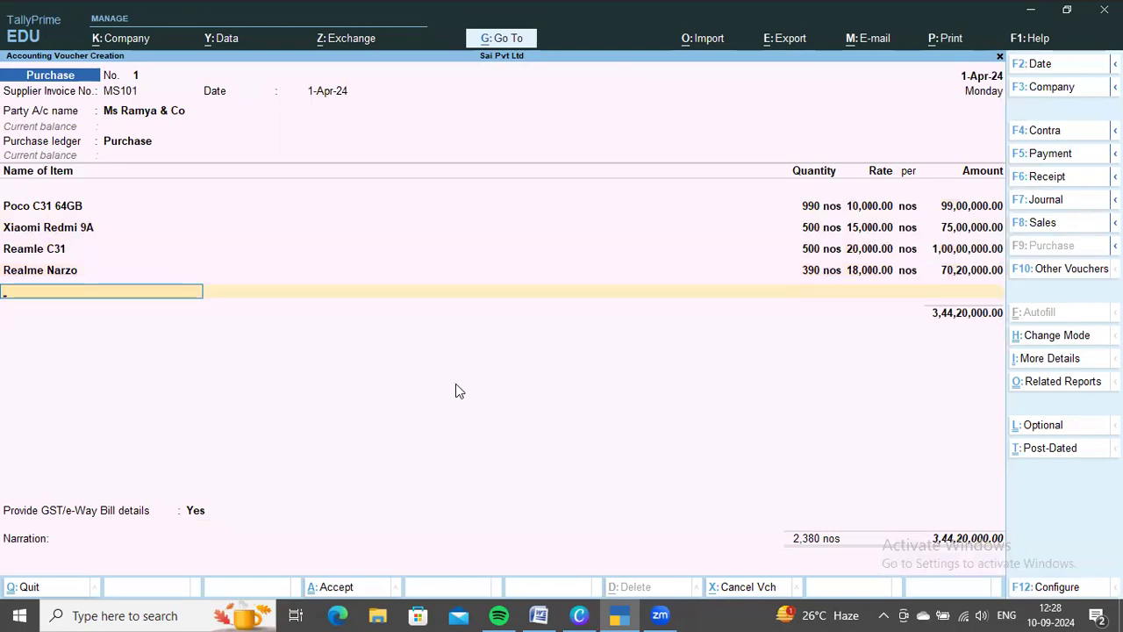
Recheck each purchase line against Word's received quantities and the Realme Narzo rejection, switching between the document and TallyPrime
{"action": "key", "text": "alt+Tab"}
{"action": "scroll", "coordinate": [591, 361], "scroll_direction": "up", "scroll_amount": 5}
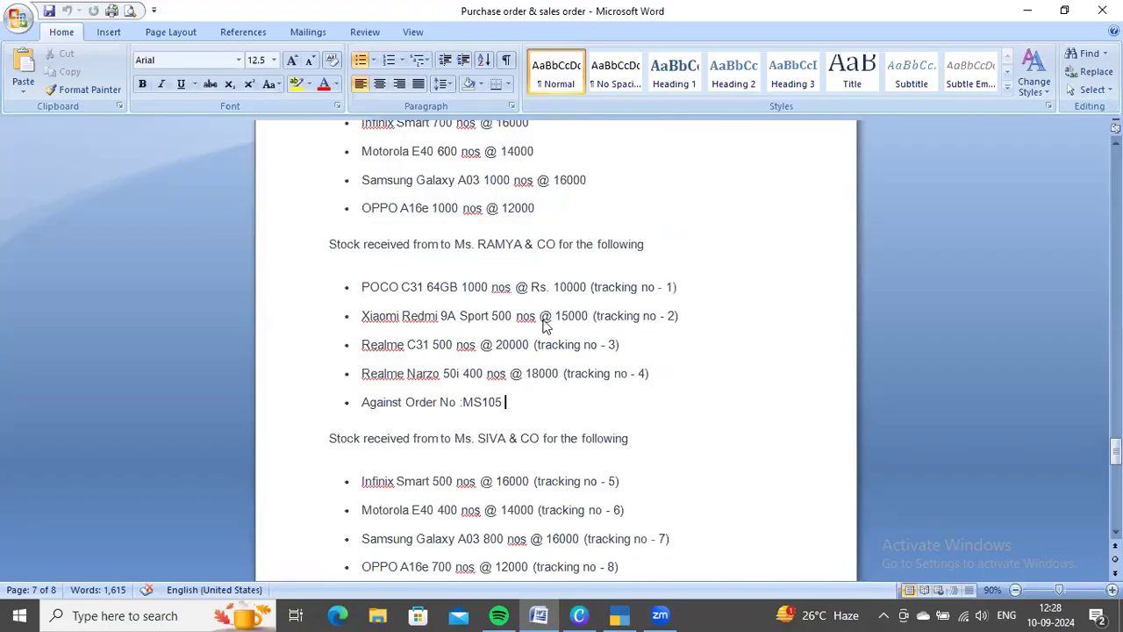
{"action": "key", "text": "alt+Tab"}
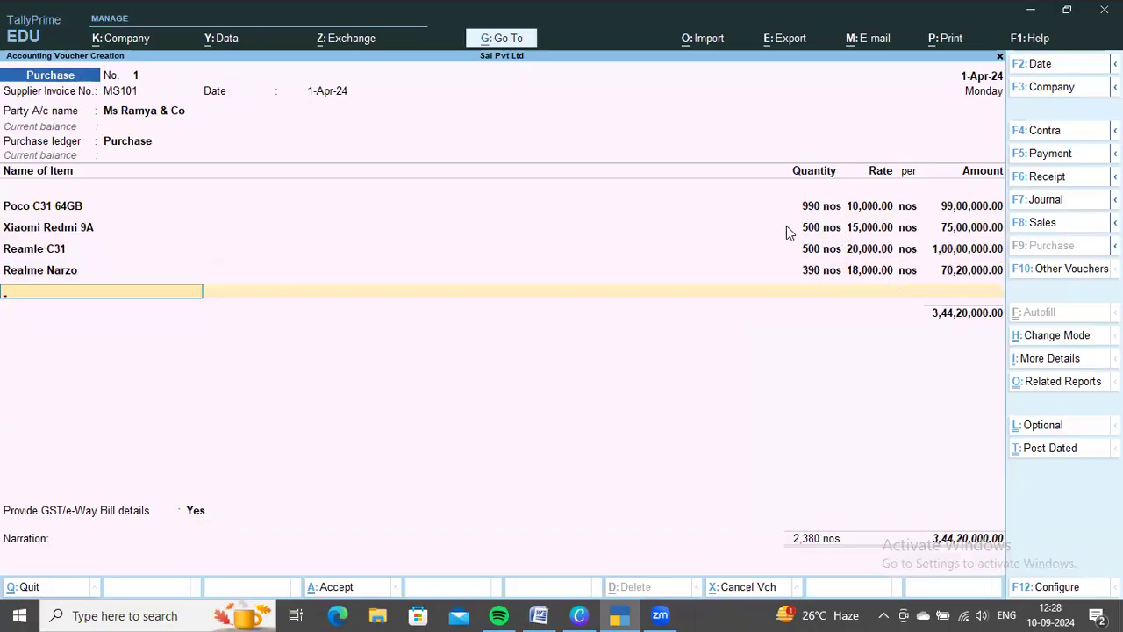
{"action": "key", "text": "alt+Tab"}
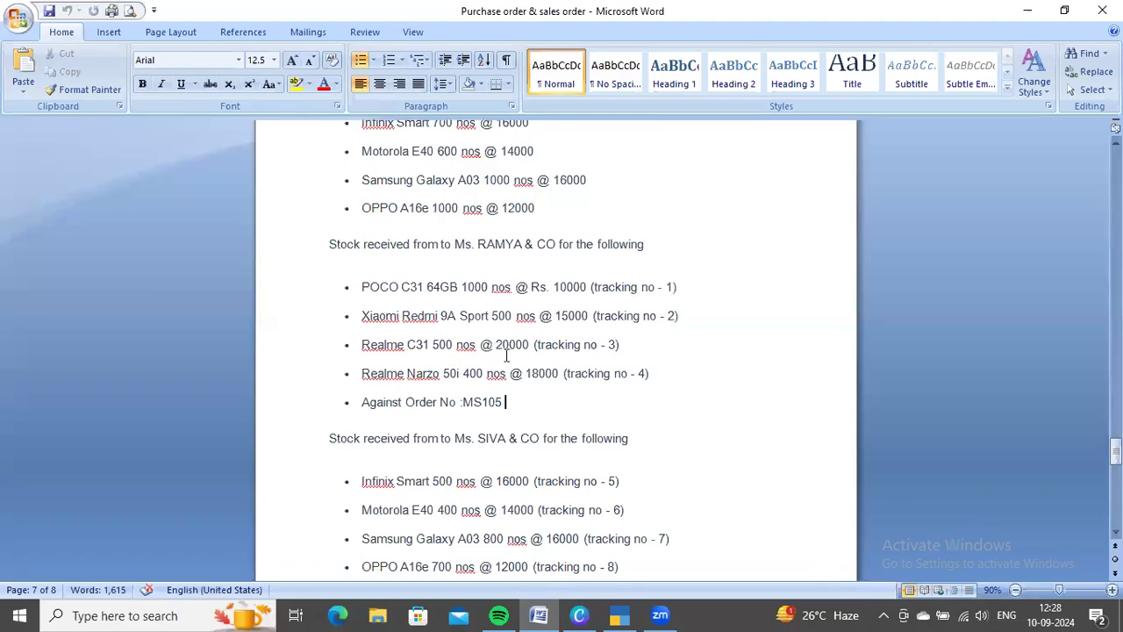
{"action": "key", "text": "alt+Tab"}
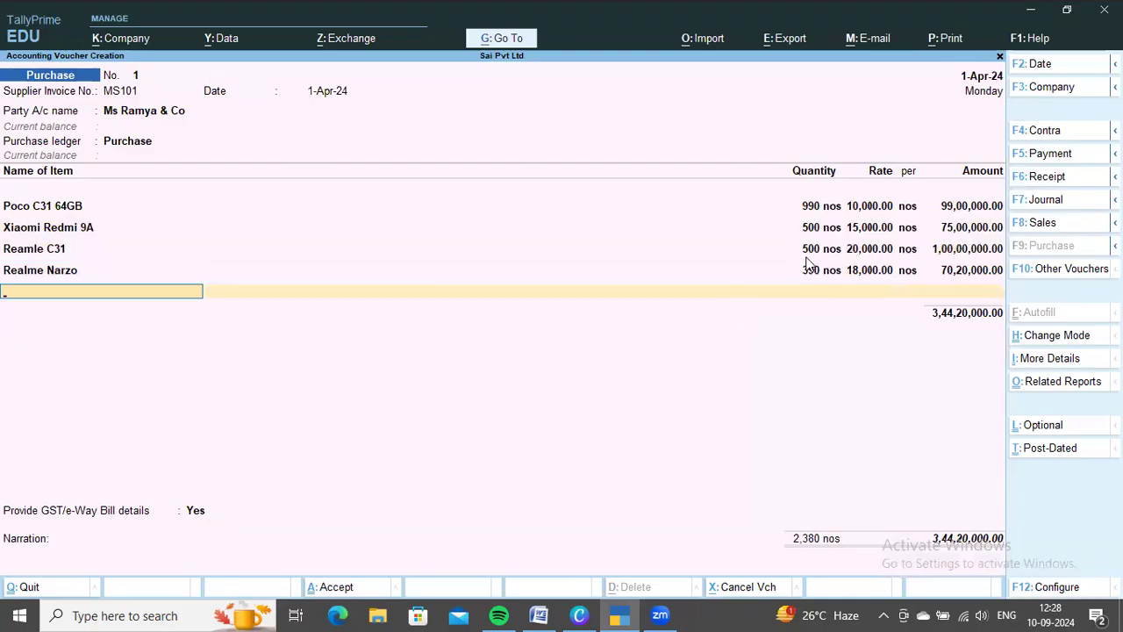
{"action": "key", "text": "alt+Tab"}
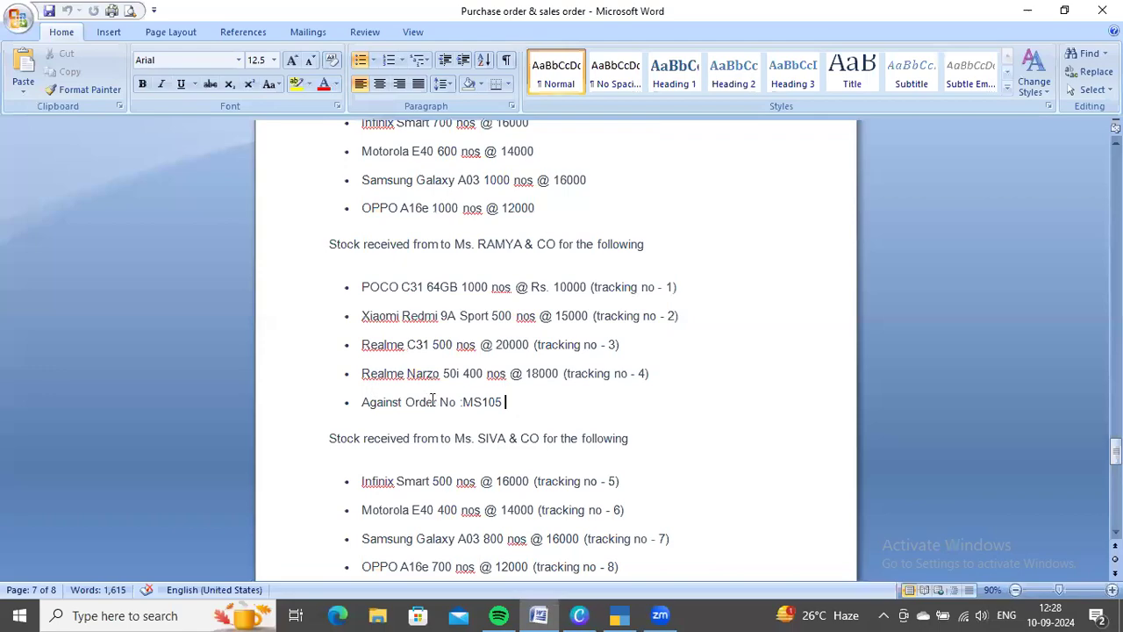
{"action": "key", "text": "alt+Tab"}
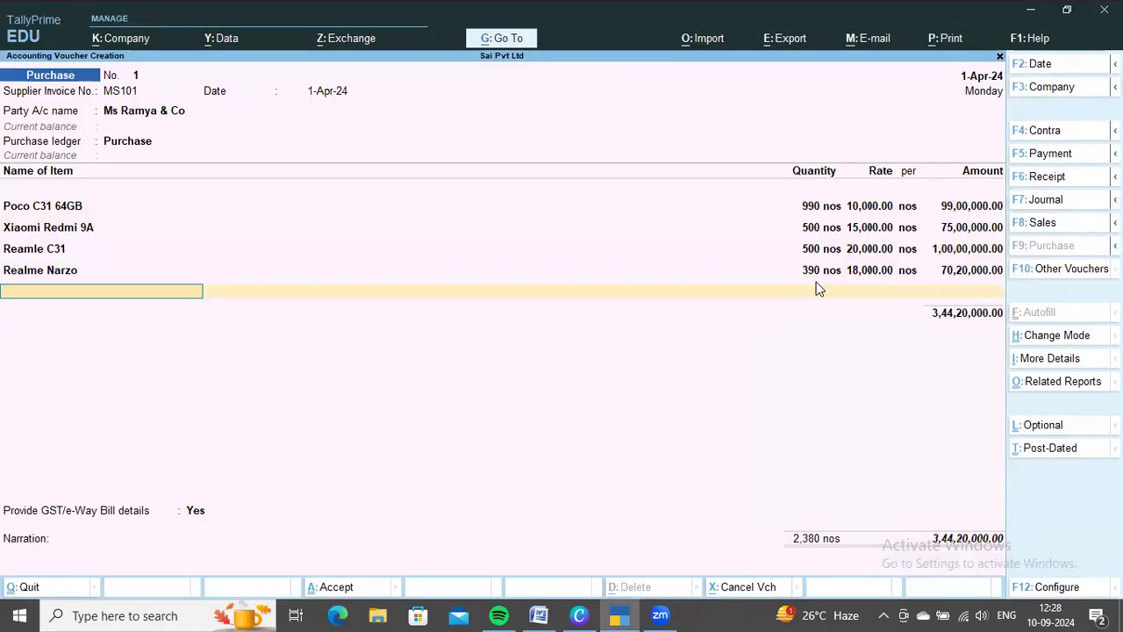
{"action": "key", "text": "alt+Tab"}
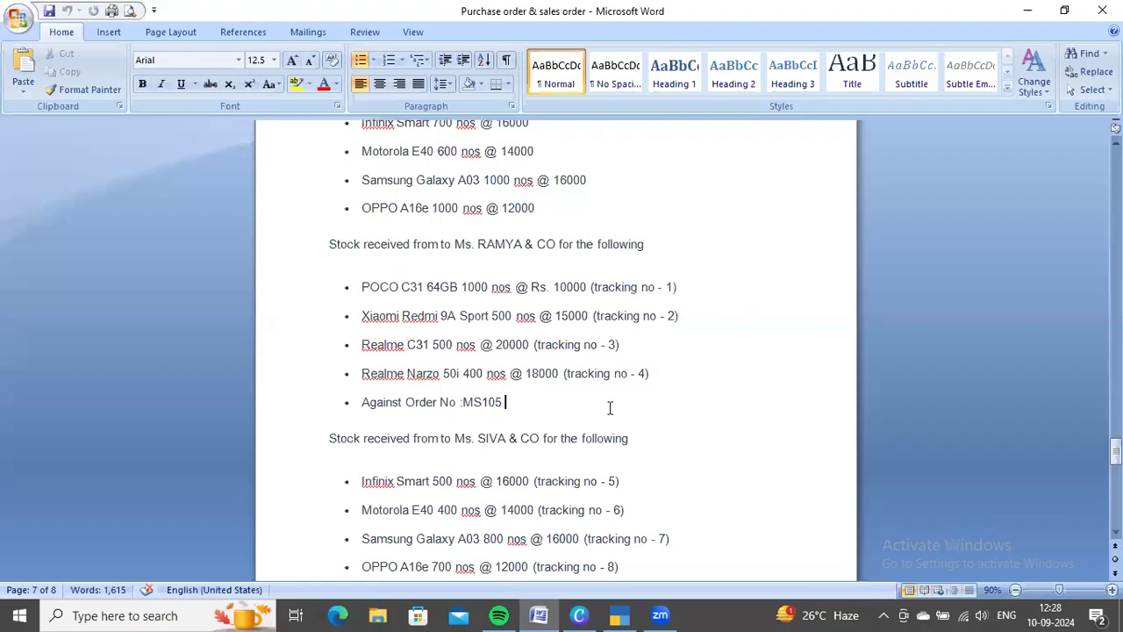
{"action": "scroll", "coordinate": [610, 408], "scroll_direction": "down", "scroll_amount": 6}
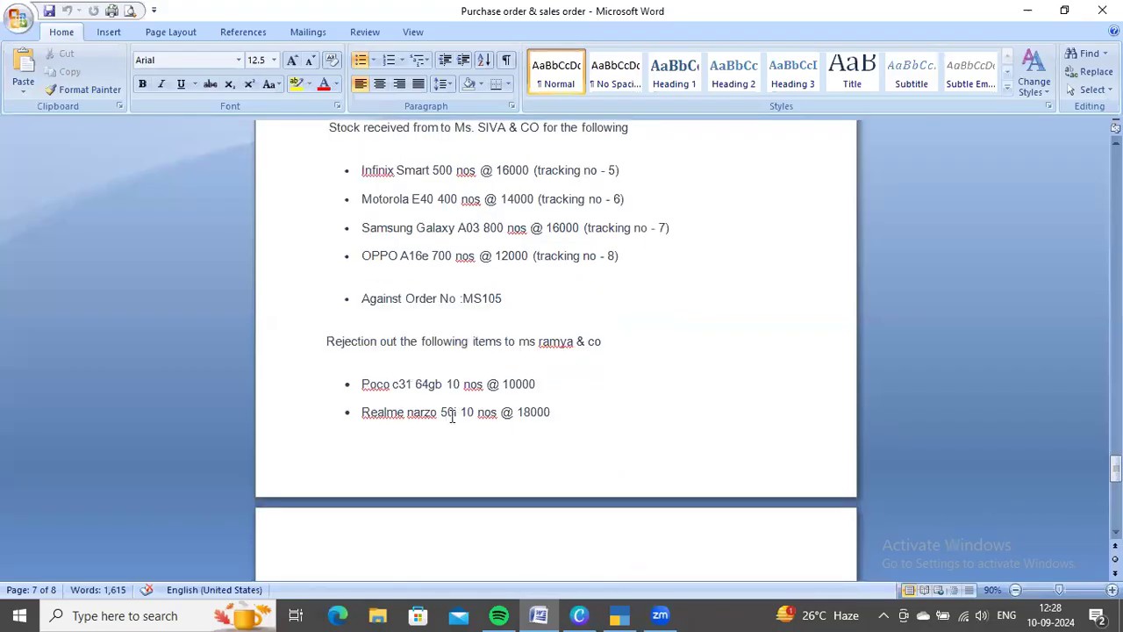
{"action": "left_click_drag", "start_coordinate": [462, 412], "coordinate": [500, 411]}
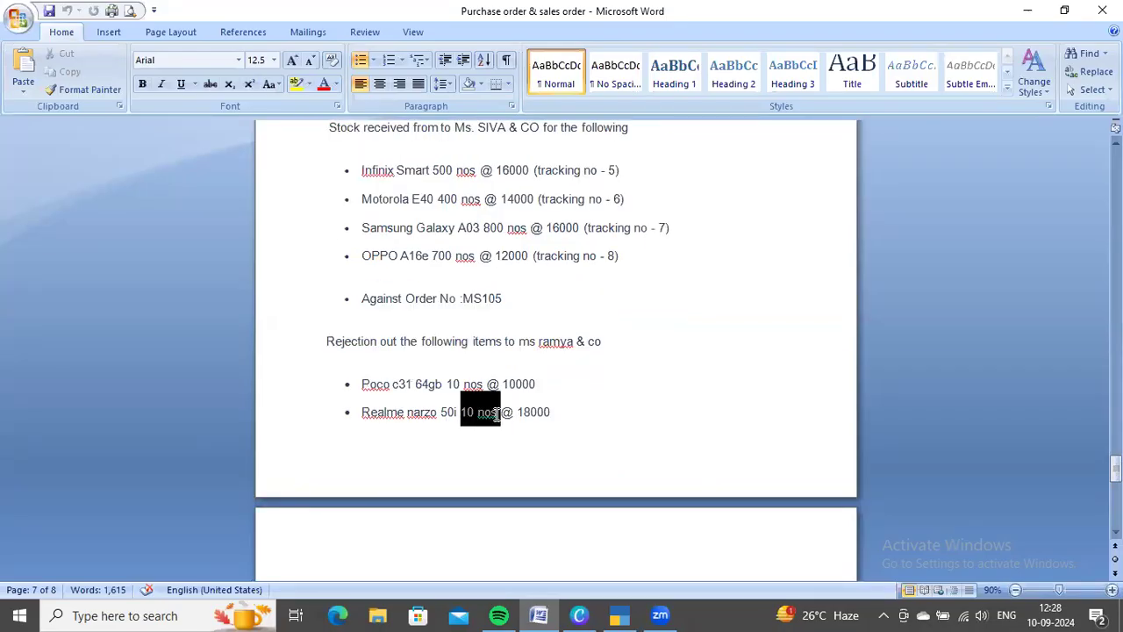
{"action": "scroll", "coordinate": [567, 416], "scroll_direction": "up", "scroll_amount": 4}
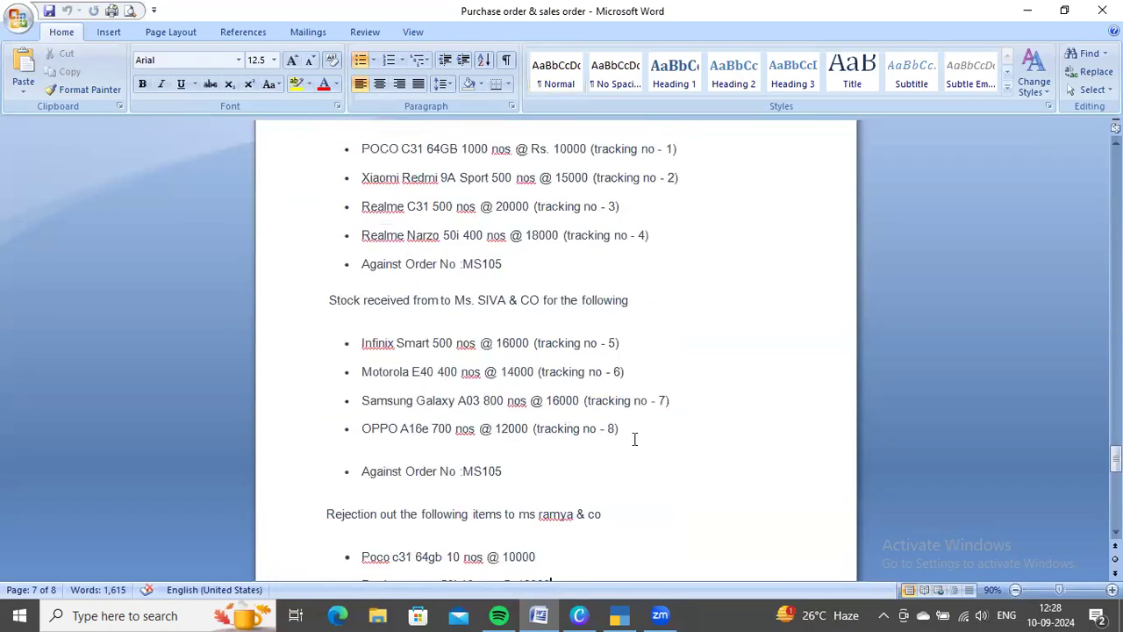
{"action": "key", "text": "alt+Tab"}
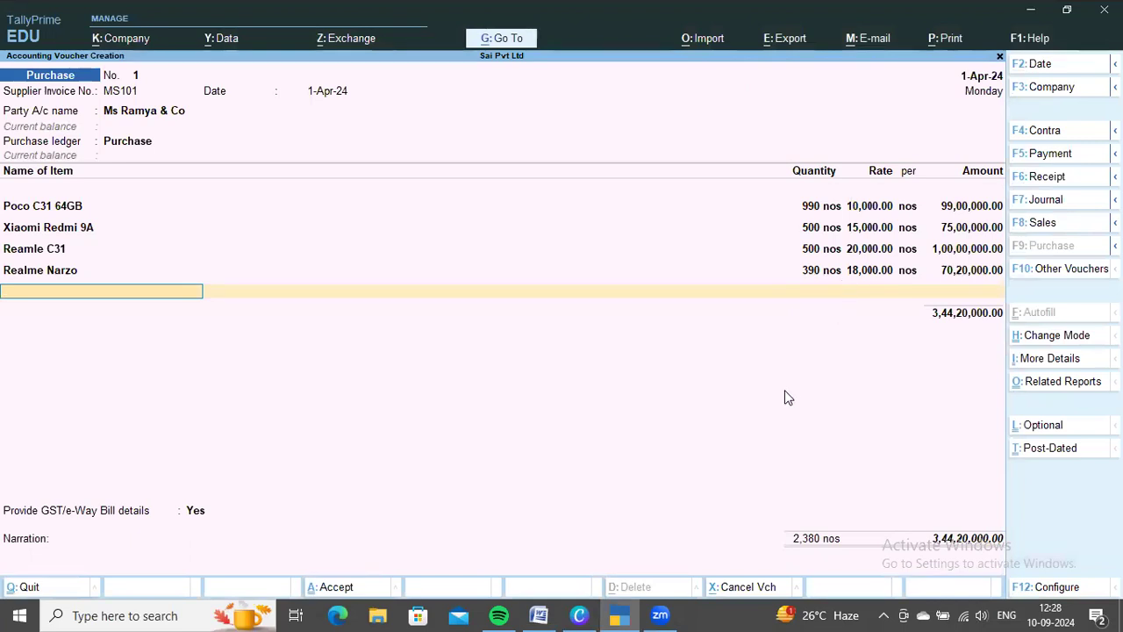
Finish the item list and add the CGST and SGST ledgers to the purchase with their calculated amounts
{"action": "key", "text": "Return"}
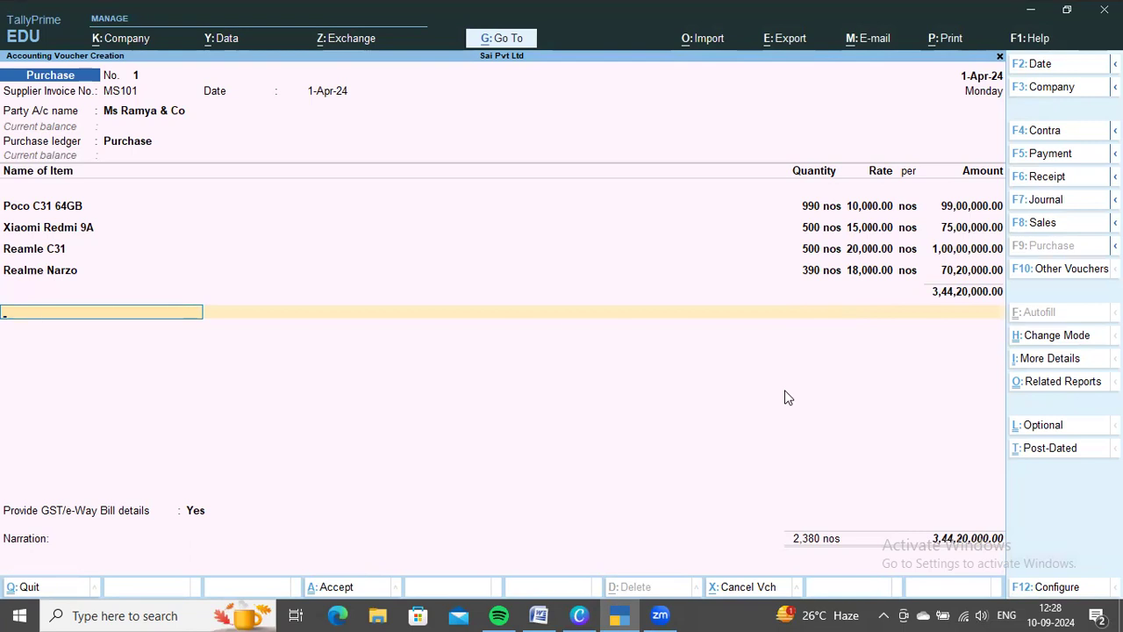
{"action": "type", "text": "C"}
{"action": "key", "text": "Return"}
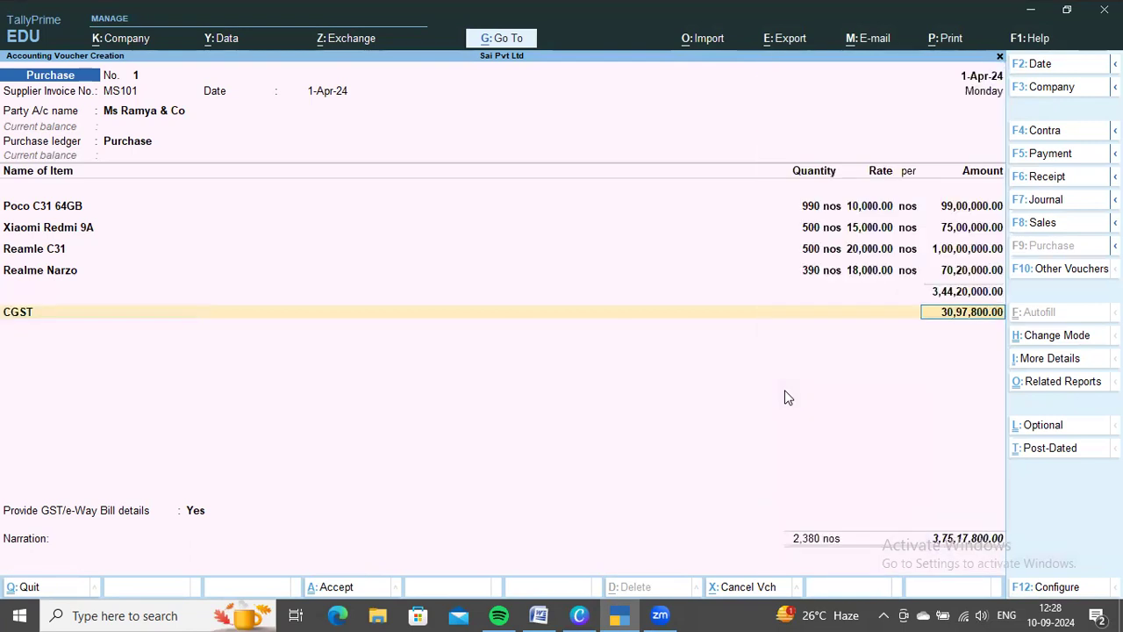
{"action": "key", "text": "Return"}
{"action": "type", "text": "Sg"}
{"action": "key", "text": "Return"}
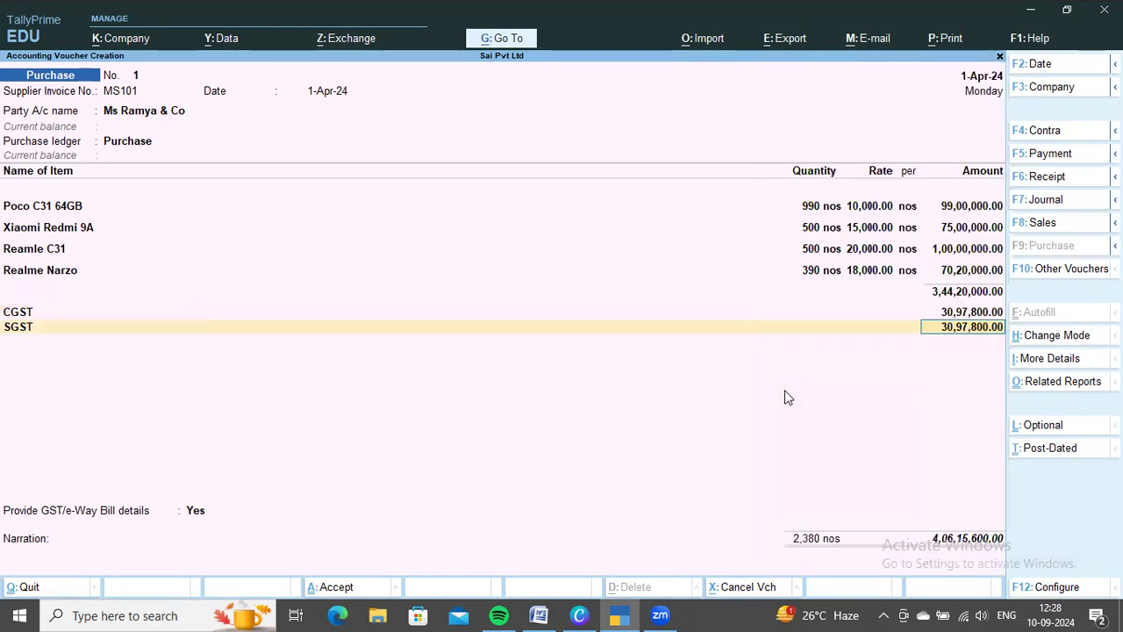
{"action": "key", "text": "Return"}
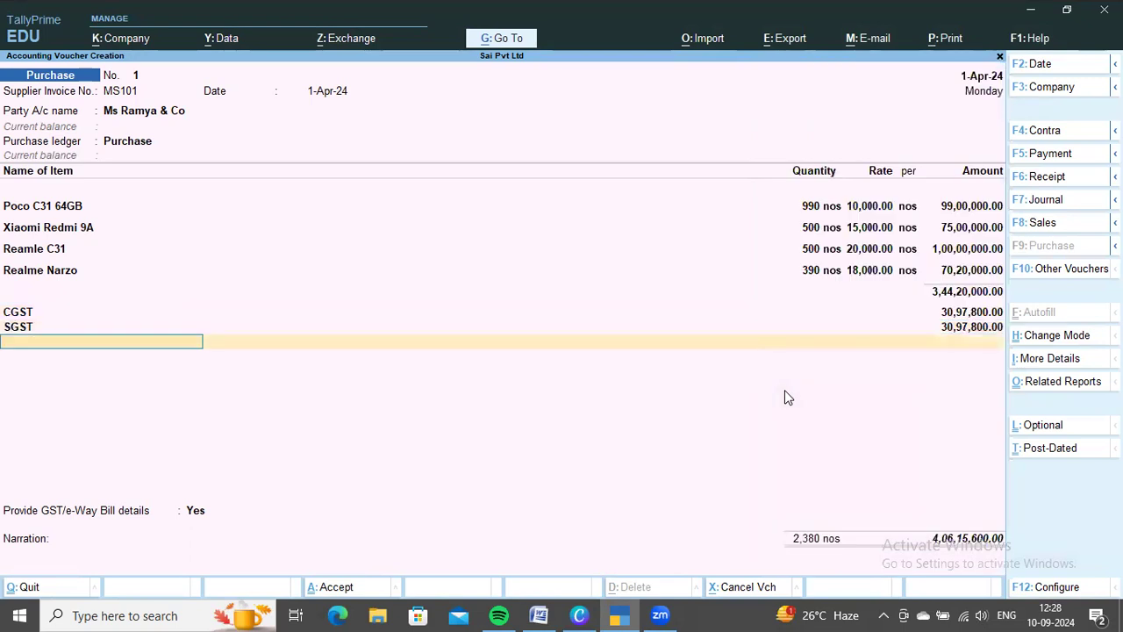
Complete the Ms Ramya & Co purchase with GST/e-Way Bill details set to No and a New Ref bill reference, and save it
{"action": "key", "text": "Return"}
{"action": "key", "text": "Return"}
{"action": "key", "text": "Return"}
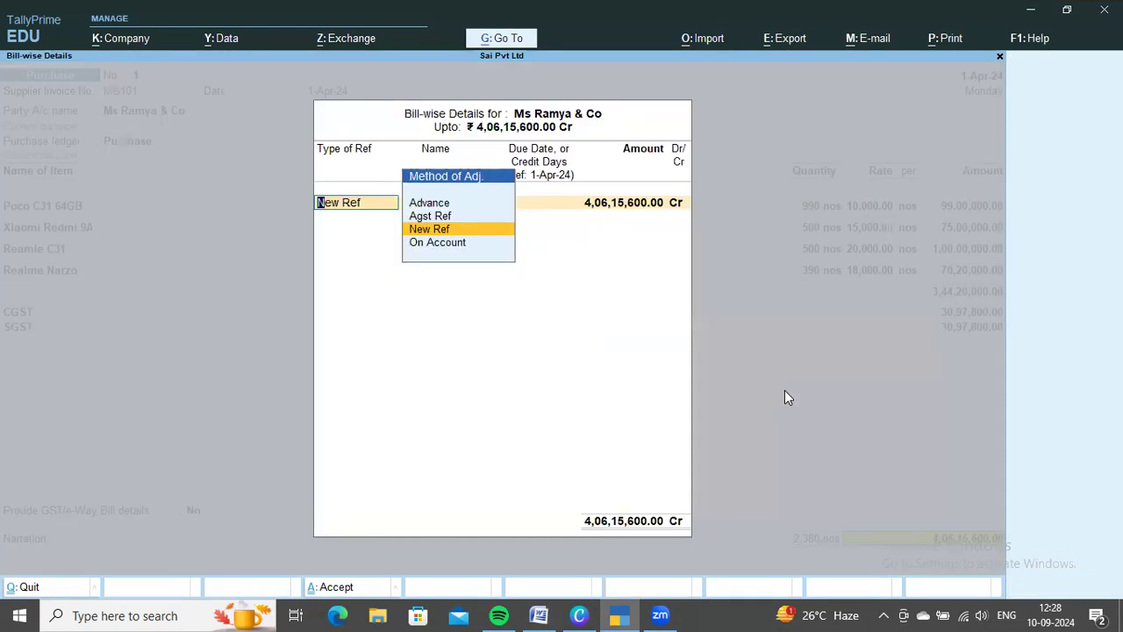
{"action": "key", "text": "Return"}
{"action": "key", "text": "Return"}
{"action": "key", "text": "Return"}
{"action": "key", "text": "Return"}
{"action": "key", "text": "Return"}
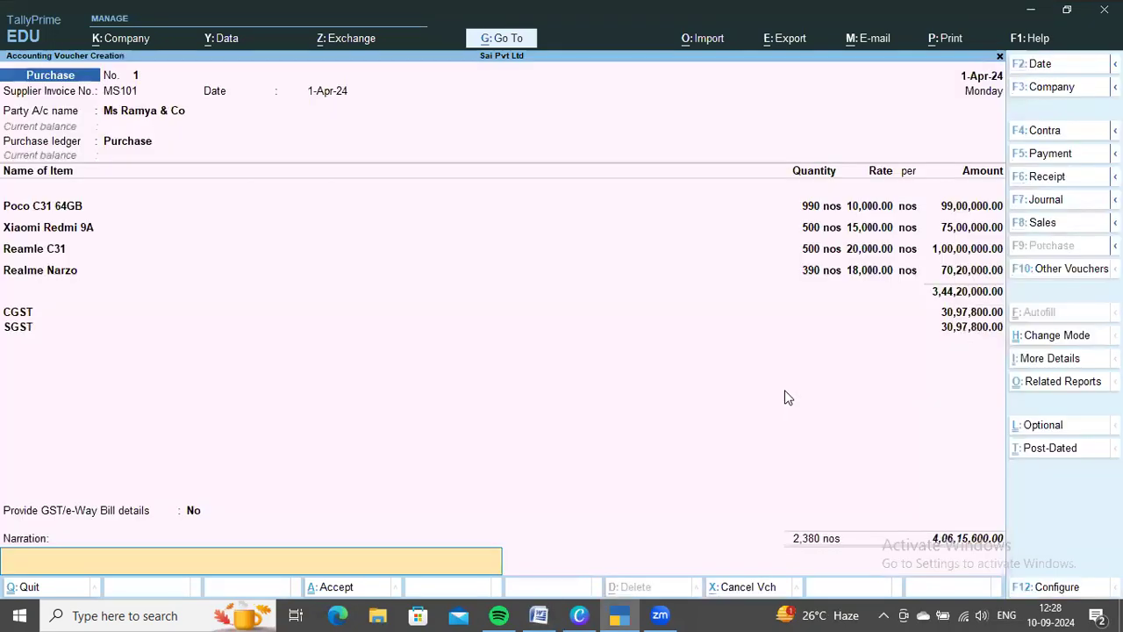
{"action": "key", "text": "ctrl+a"}
Check the stock received from Ms Siva & Co in Word, return to TallyPrime and set the new purchase's party to Ms Siva & Co
{"action": "key", "text": "alt+Tab"}
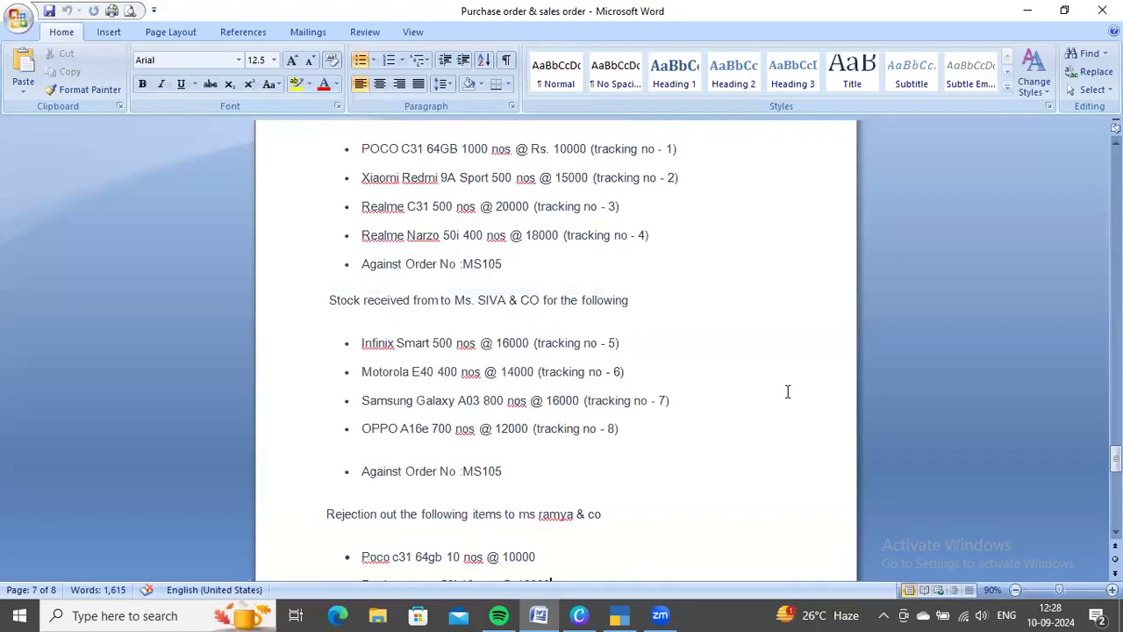
{"action": "scroll", "coordinate": [586, 403], "scroll_direction": "down", "scroll_amount": 1}
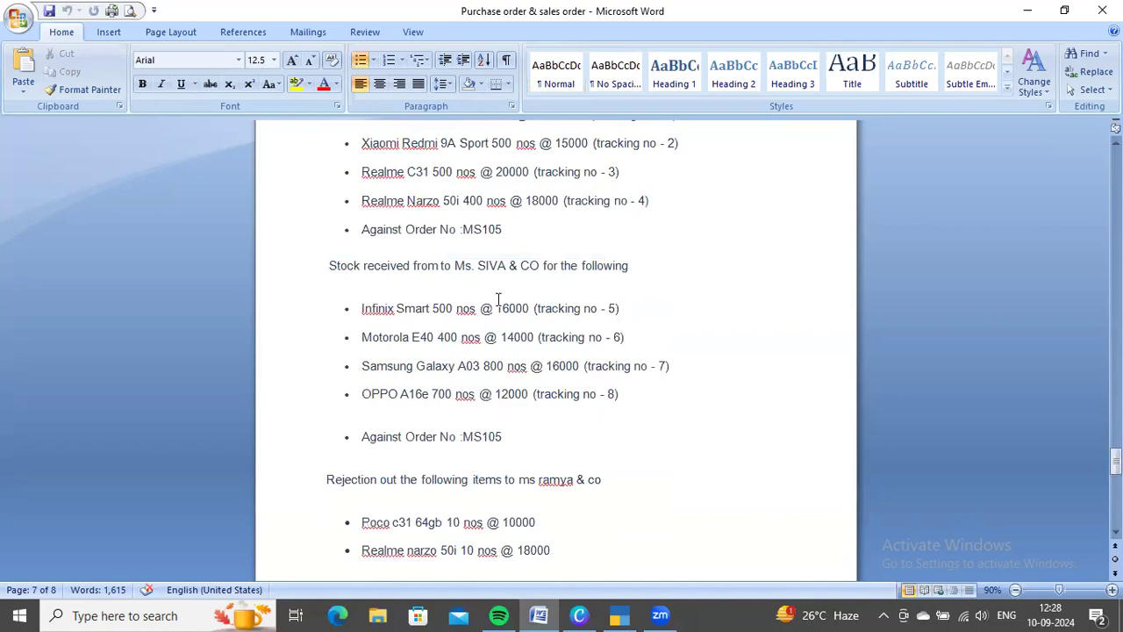
{"action": "key", "text": "alt+Tab"}
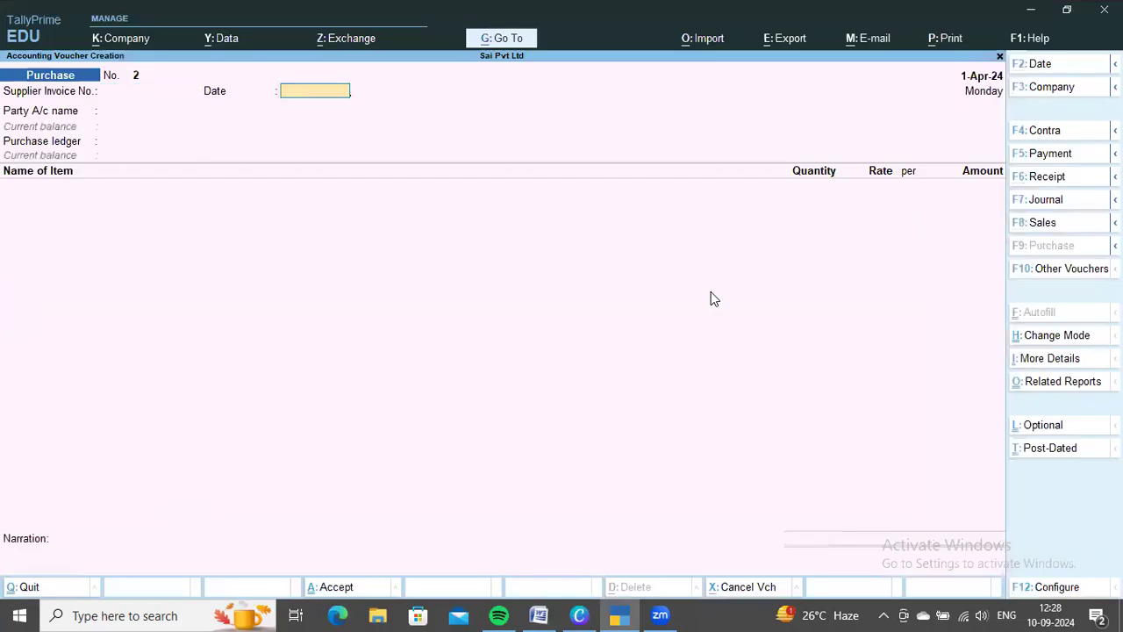
{"action": "key", "text": "Return"}
{"action": "key", "text": "Down"}
{"action": "key", "text": "Down"}
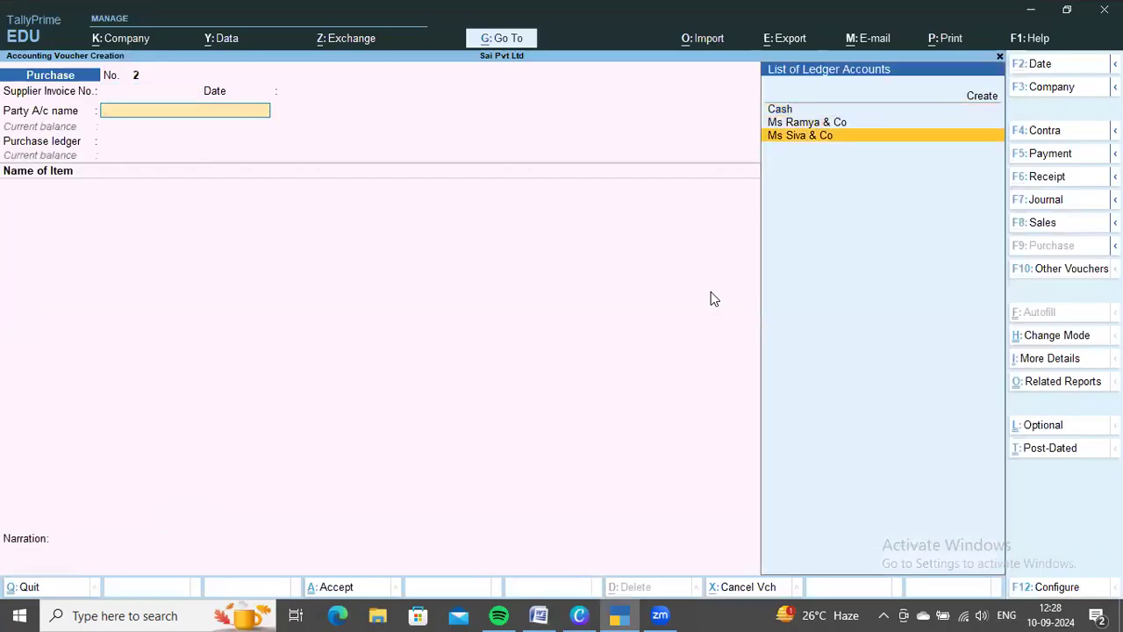
{"action": "key", "text": "Return"}
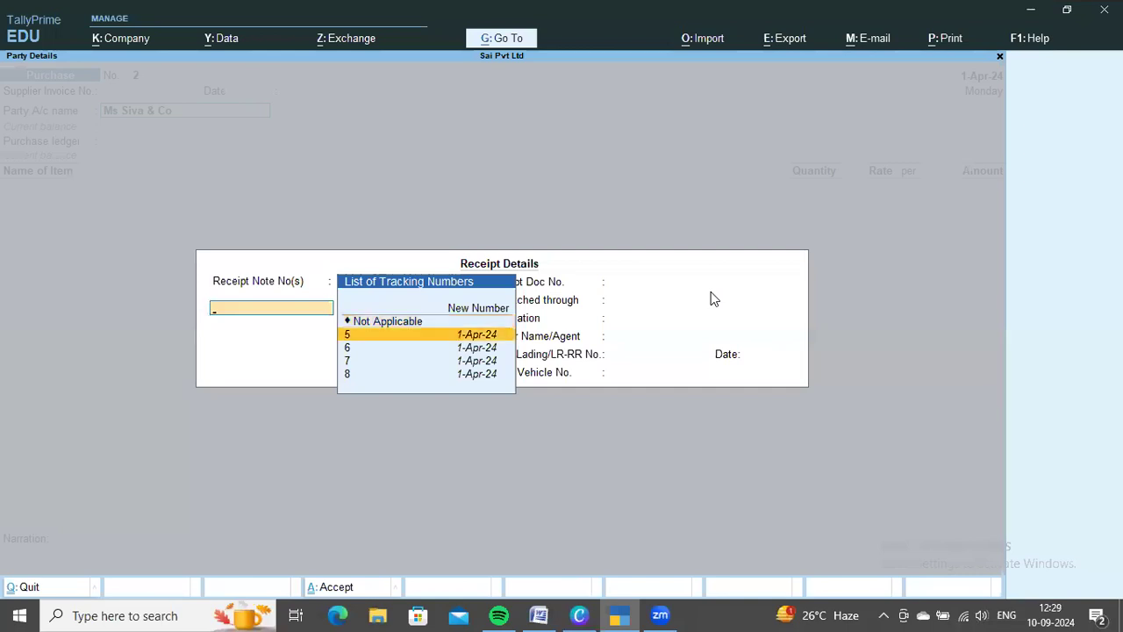
Link receipt notes 5, 6, 7 and 8 to the Ms Siva & Co purchase and end the receipt note list
{"action": "key", "text": "Return"}
{"action": "key", "text": "Return"}
{"action": "key", "text": "Down"}
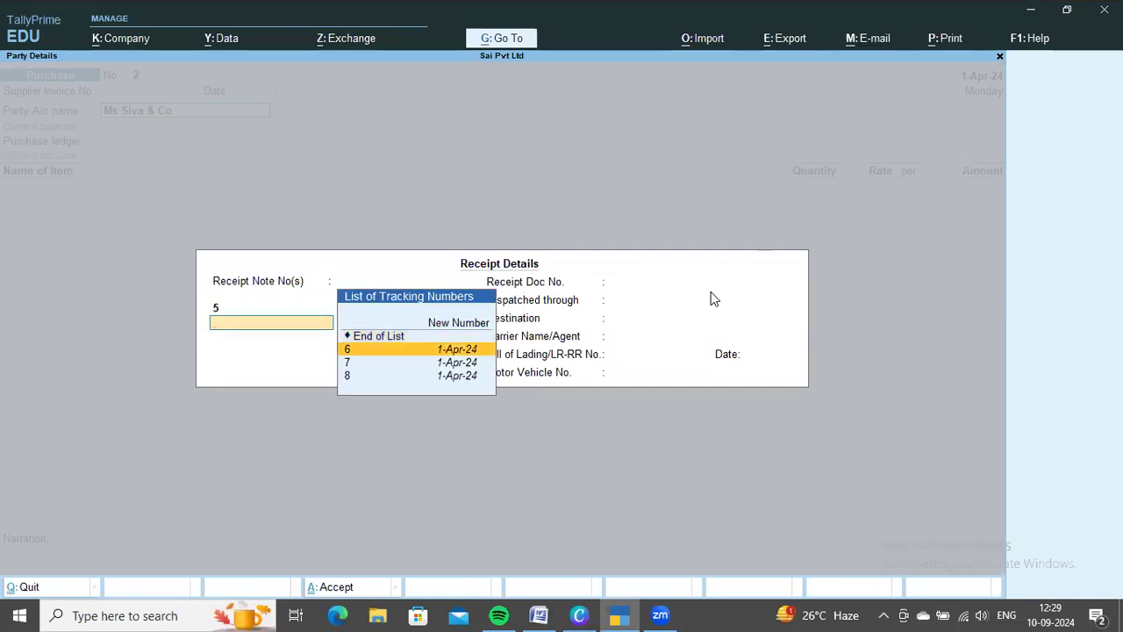
{"action": "key", "text": "Return"}
{"action": "key", "text": "Return"}
{"action": "key", "text": "Down"}
{"action": "key", "text": "Return"}
{"action": "key", "text": "Return"}
{"action": "key", "text": "Down"}
{"action": "key", "text": "Return"}
{"action": "key", "text": "Return"}
{"action": "key", "text": "Return"}
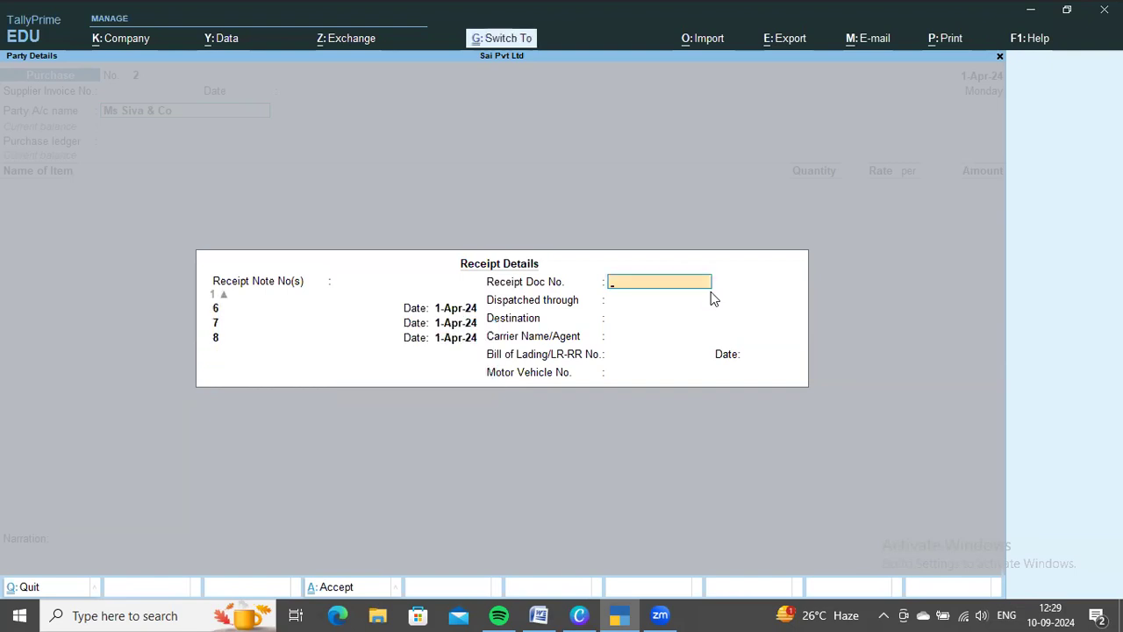
Accept the receipt and party details and set the purchase ledger to Purchase
{"action": "key", "text": "ctrl+a"}
{"action": "key", "text": "ctrl+a"}
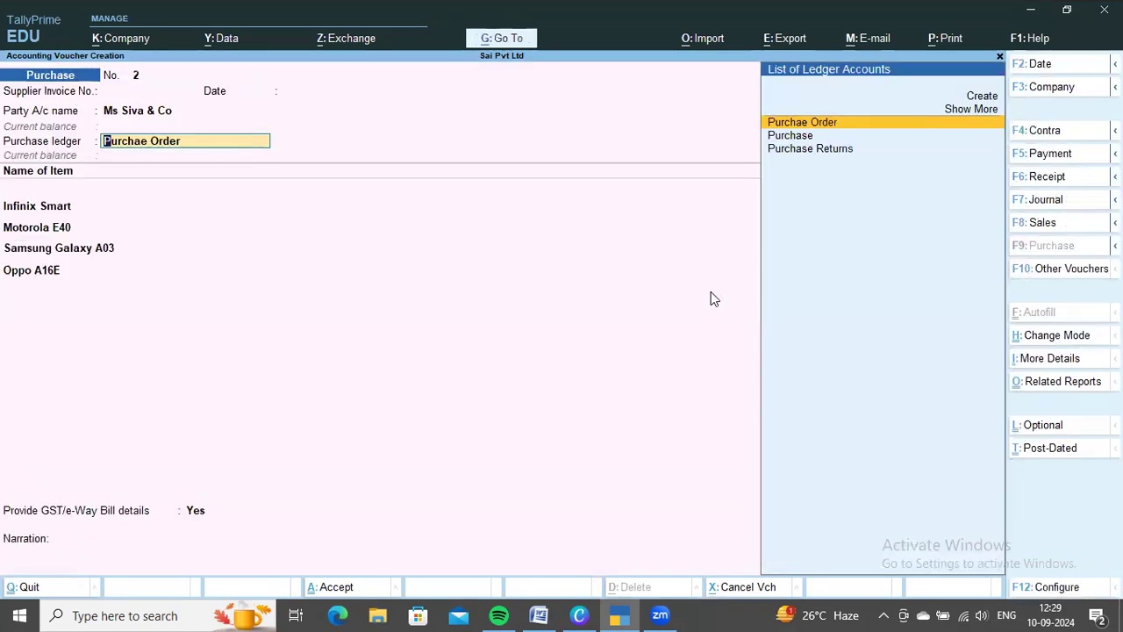
{"action": "key", "text": "Down"}
{"action": "key", "text": "Return"}
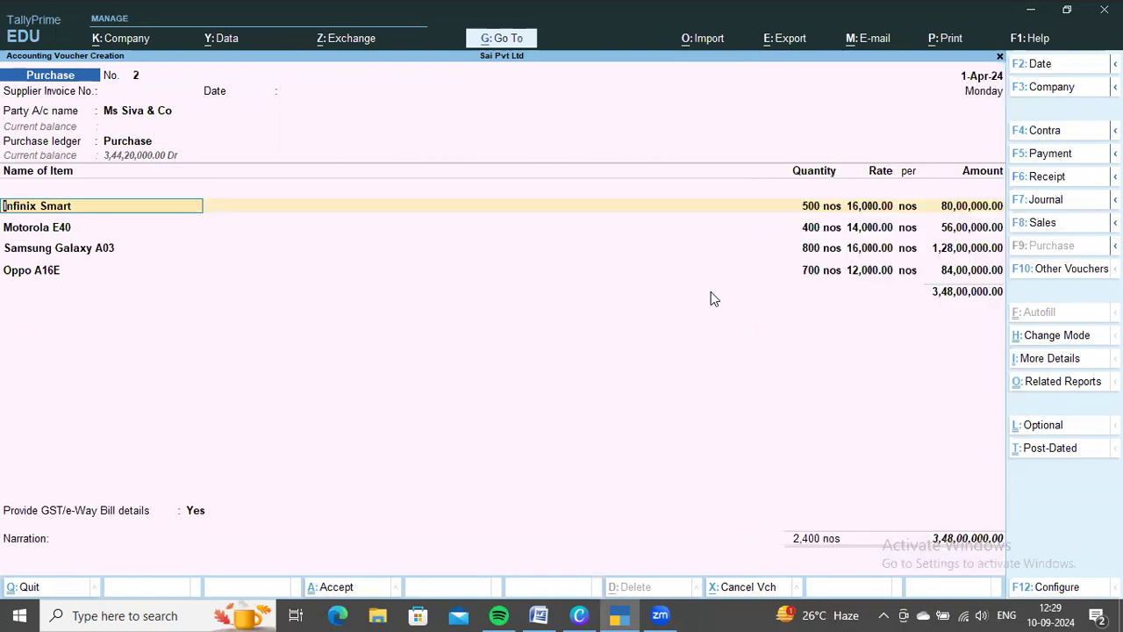
Compare each purchase line's quantity and rate with the Ms Siva & Co stock list in Word, switching between the document and TallyPrime
{"action": "key", "text": "alt+Tab"}
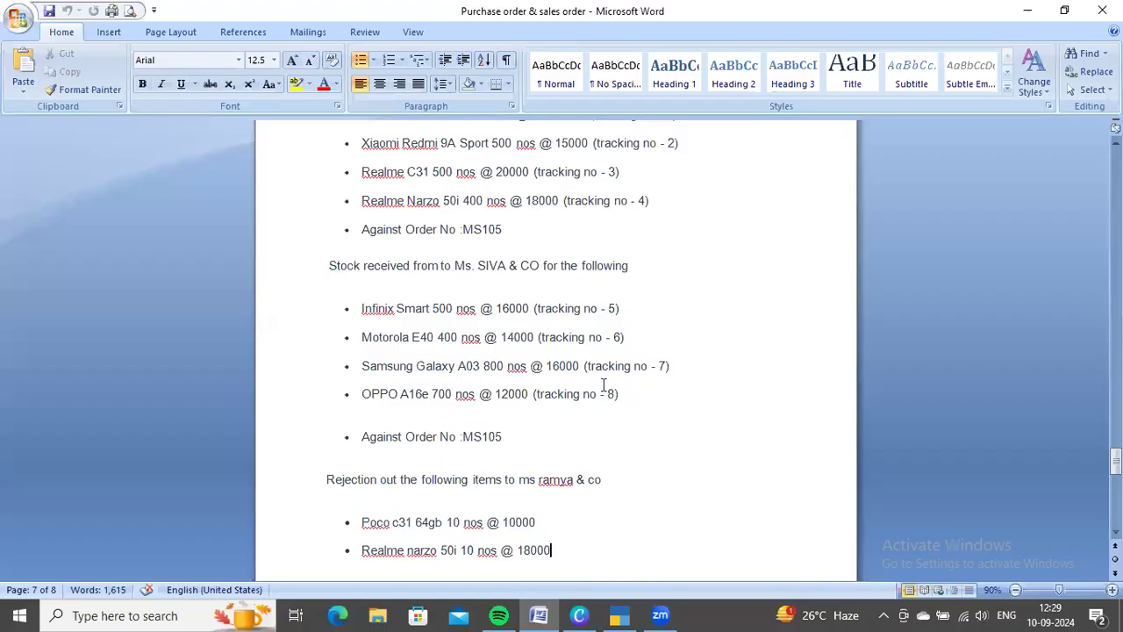
{"action": "scroll", "coordinate": [540, 386], "scroll_direction": "up", "scroll_amount": 1}
{"action": "scroll", "coordinate": [611, 420], "scroll_direction": "down", "scroll_amount": 1}
{"action": "scroll", "coordinate": [526, 395], "scroll_direction": "up", "scroll_amount": 2}
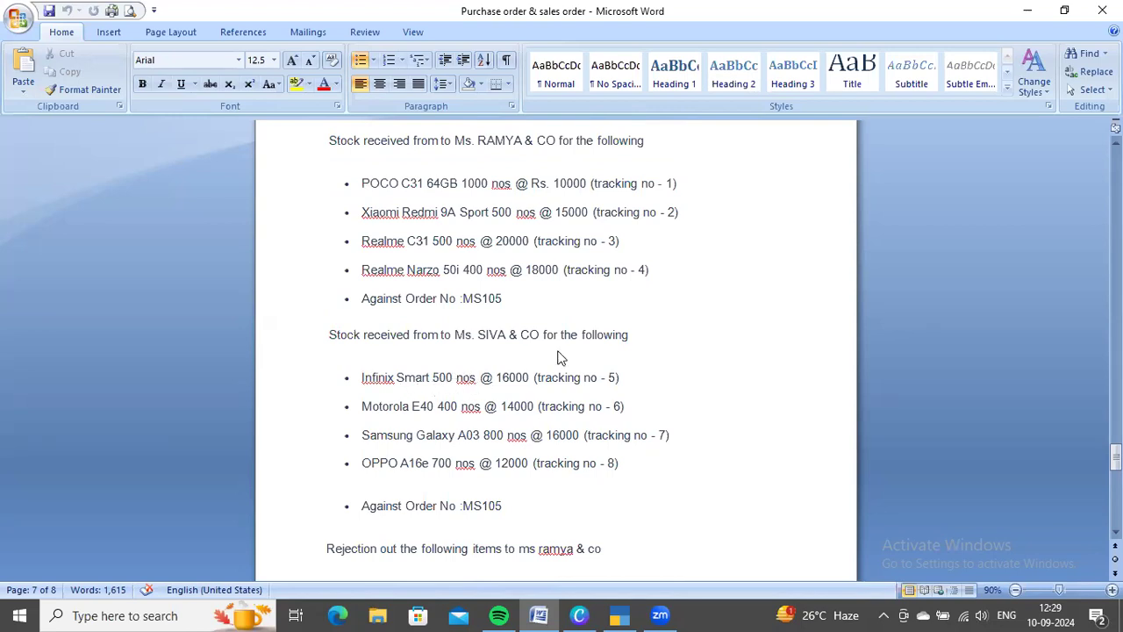
{"action": "key", "text": "alt+Tab"}
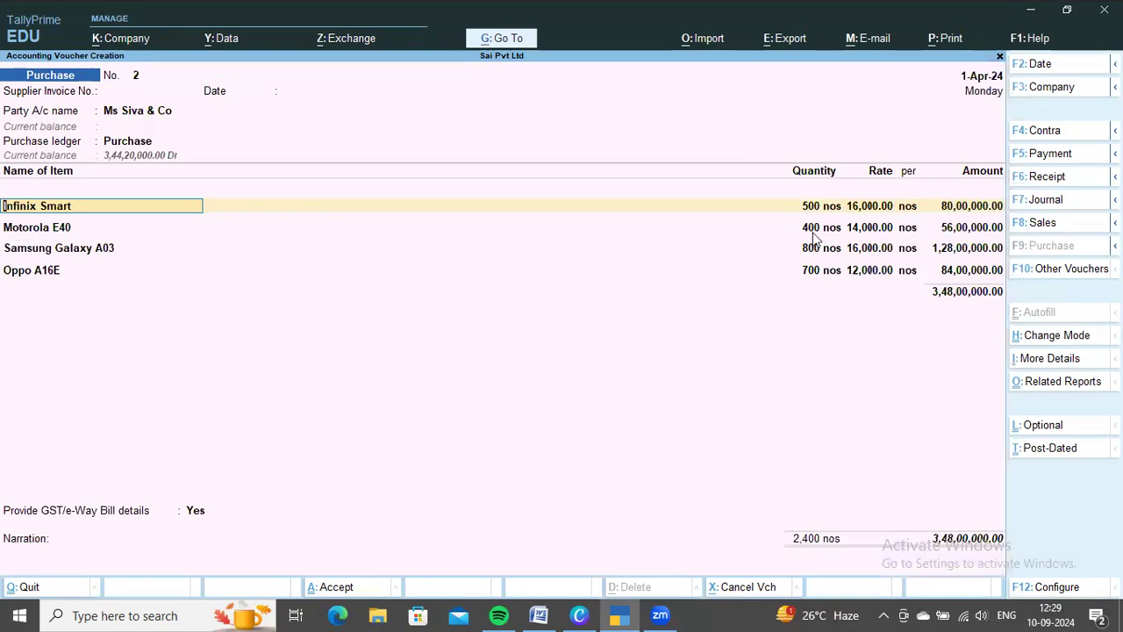
{"action": "key", "text": "alt+Tab"}
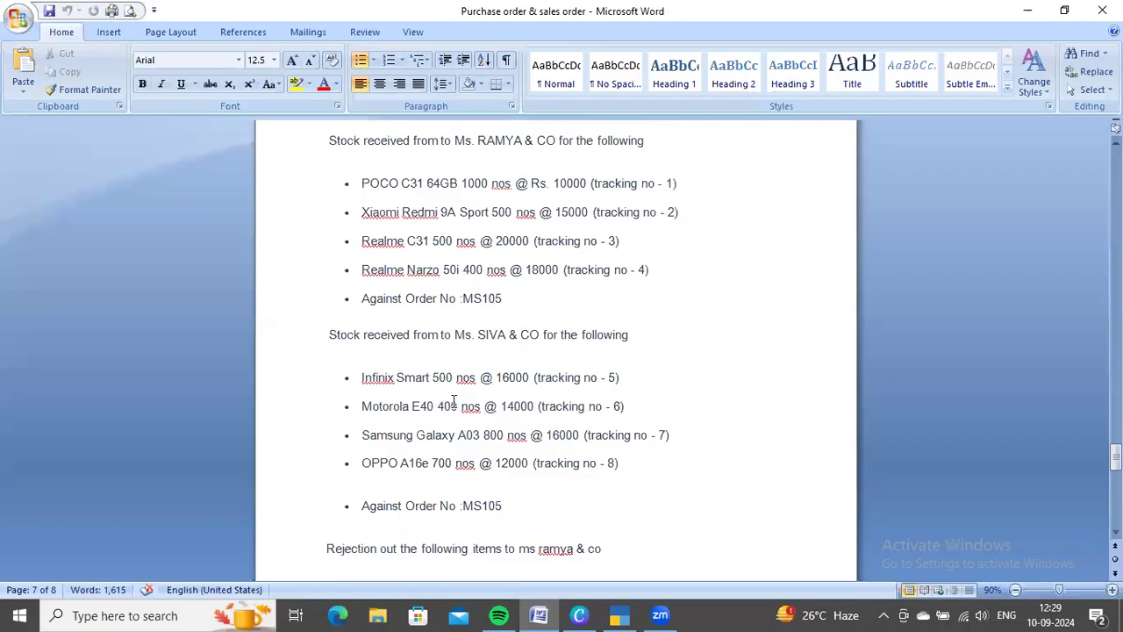
{"action": "key", "text": "alt+Tab"}
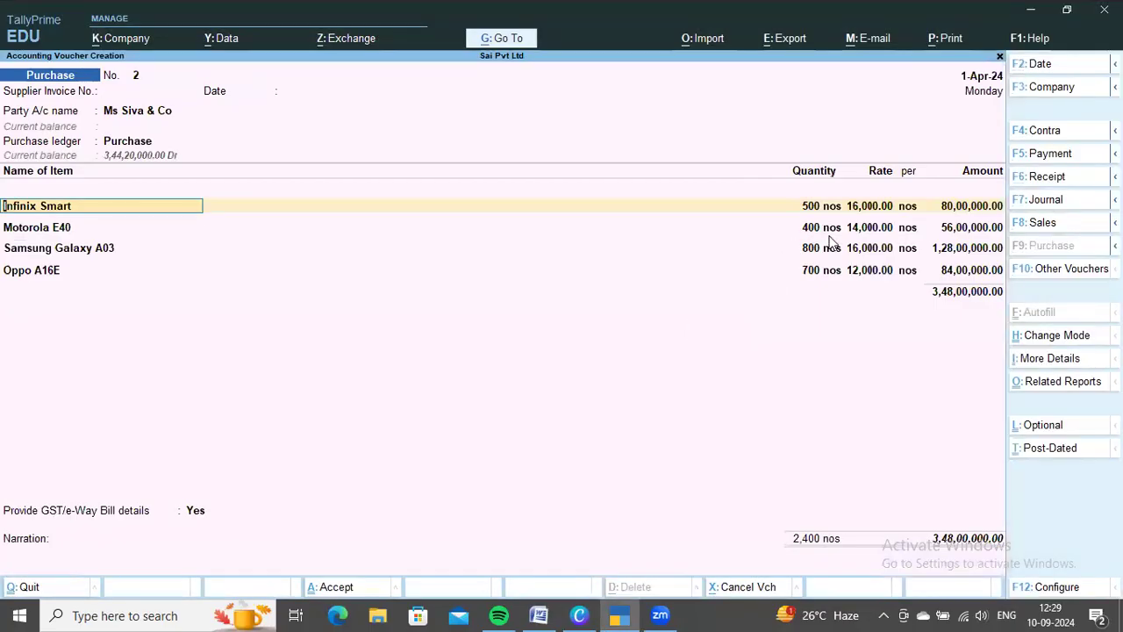
{"action": "key", "text": "alt+Tab"}
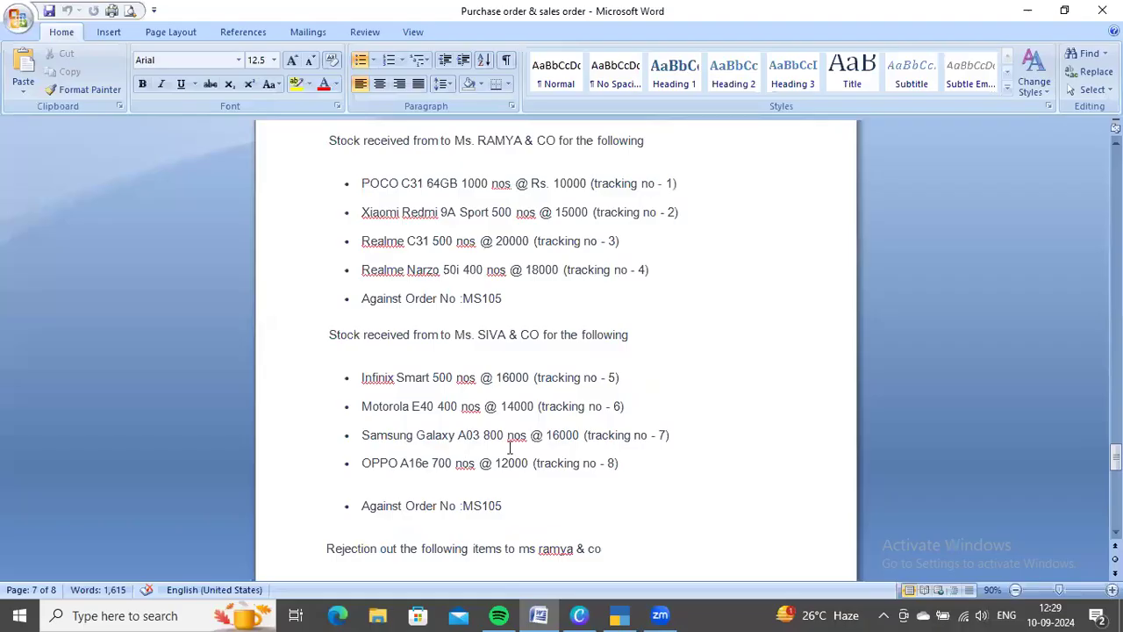
{"action": "key", "text": "alt+Tab"}
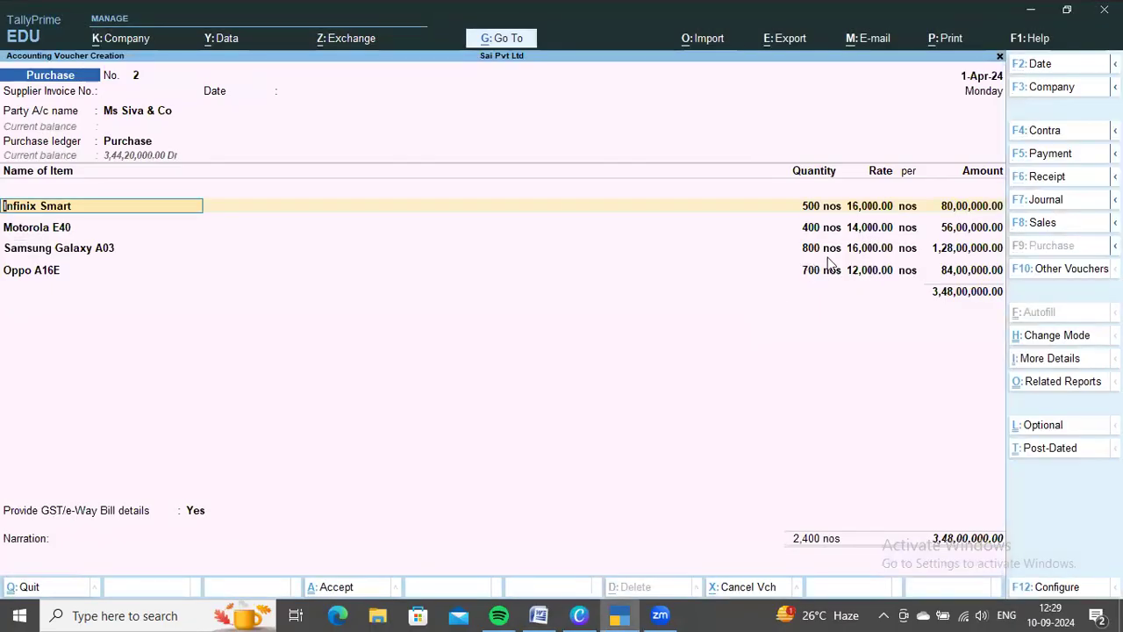
{"action": "key", "text": "alt+Tab"}
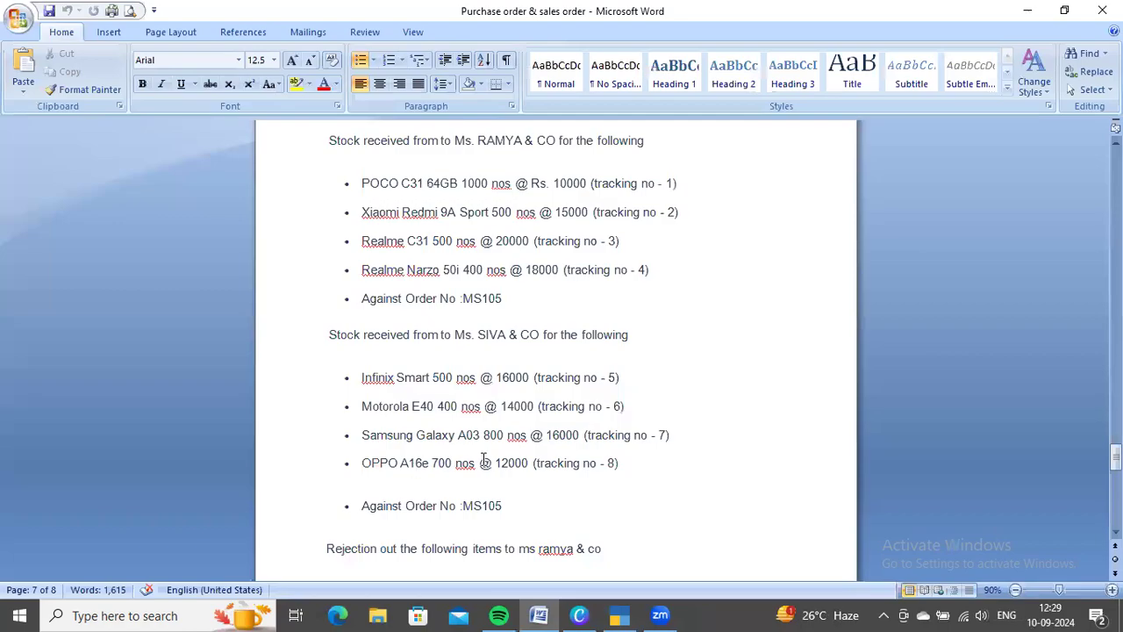
{"action": "key", "text": "alt+Tab"}
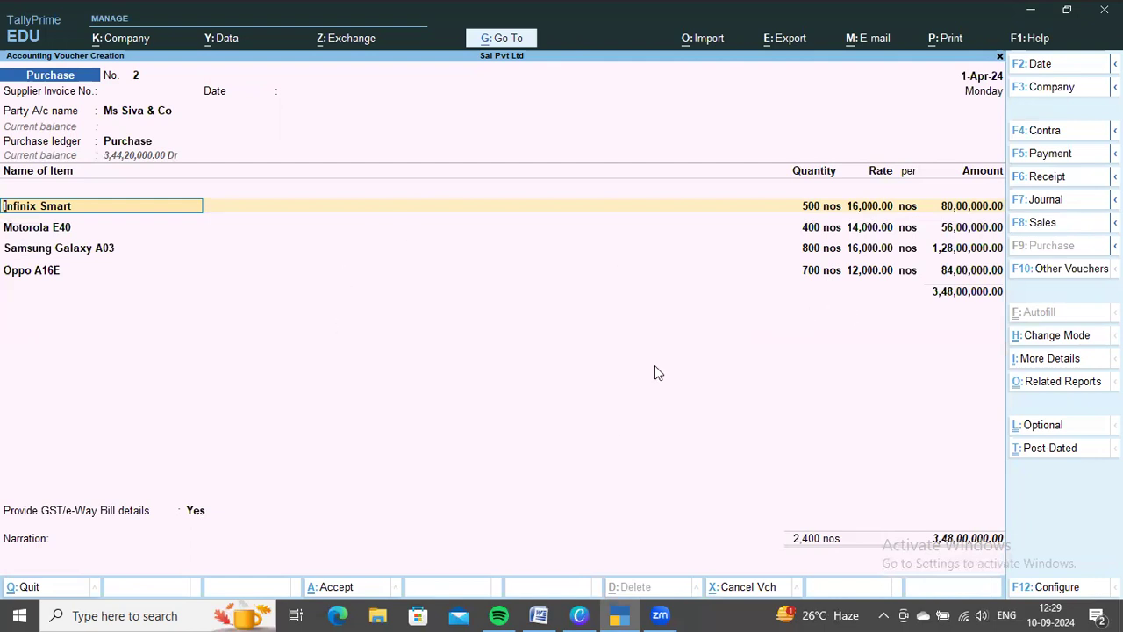
Confirm the Infinix Smart and Motorola E40 lines with their tracking number and order MS105 allocations
{"action": "key", "text": "Return"}
{"action": "key", "text": "Return"}
{"action": "key", "text": "Return"}
{"action": "key", "text": "Return"}
{"action": "key", "text": "Return"}
{"action": "key", "text": "Return"}
{"action": "key", "text": "Return"}
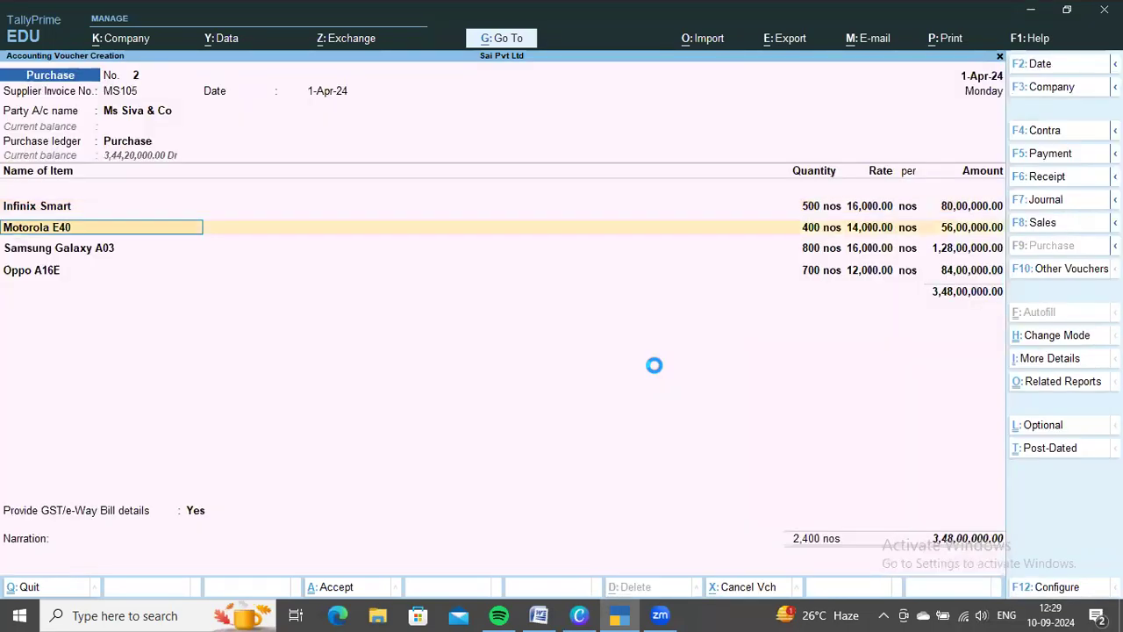
{"action": "key", "text": "Return"}
{"action": "key", "text": "Return"}
{"action": "key", "text": "Return"}
{"action": "key", "text": "Return"}
{"action": "key", "text": "Return"}
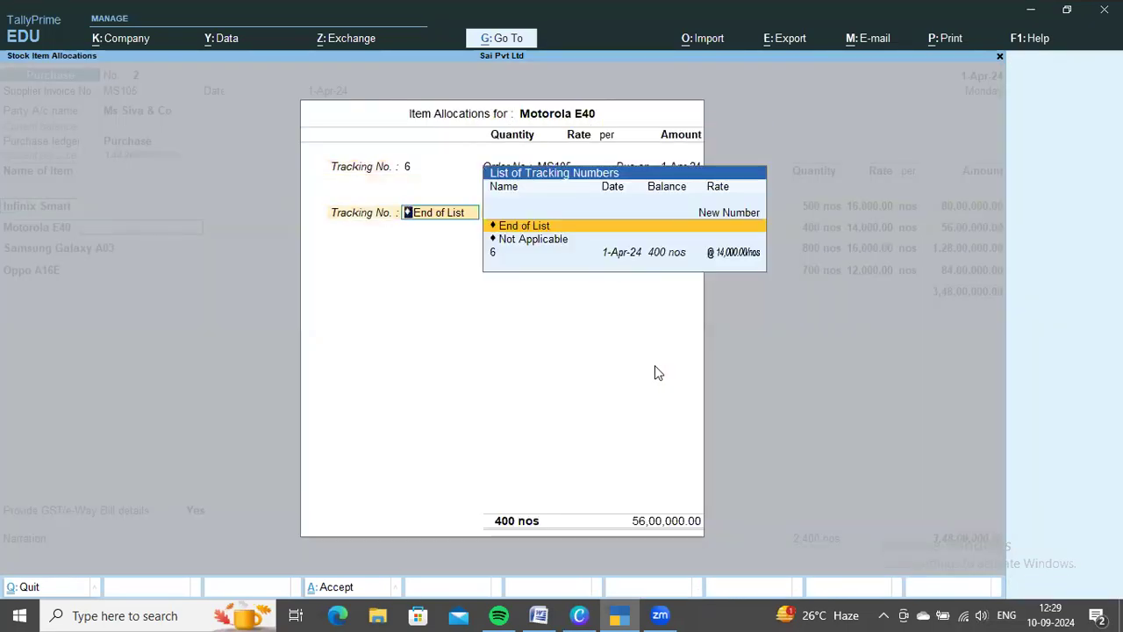
{"action": "key", "text": "Return"}
Confirm the Samsung Galaxy A03 and Oppo A16E lines with tracking numbers 7 and 8 against order MS105
{"action": "key", "text": "Return"}
{"action": "key", "text": "Return"}
{"action": "key", "text": "Return"}
{"action": "key", "text": "Return"}
{"action": "key", "text": "Return"}
{"action": "key", "text": "Return"}
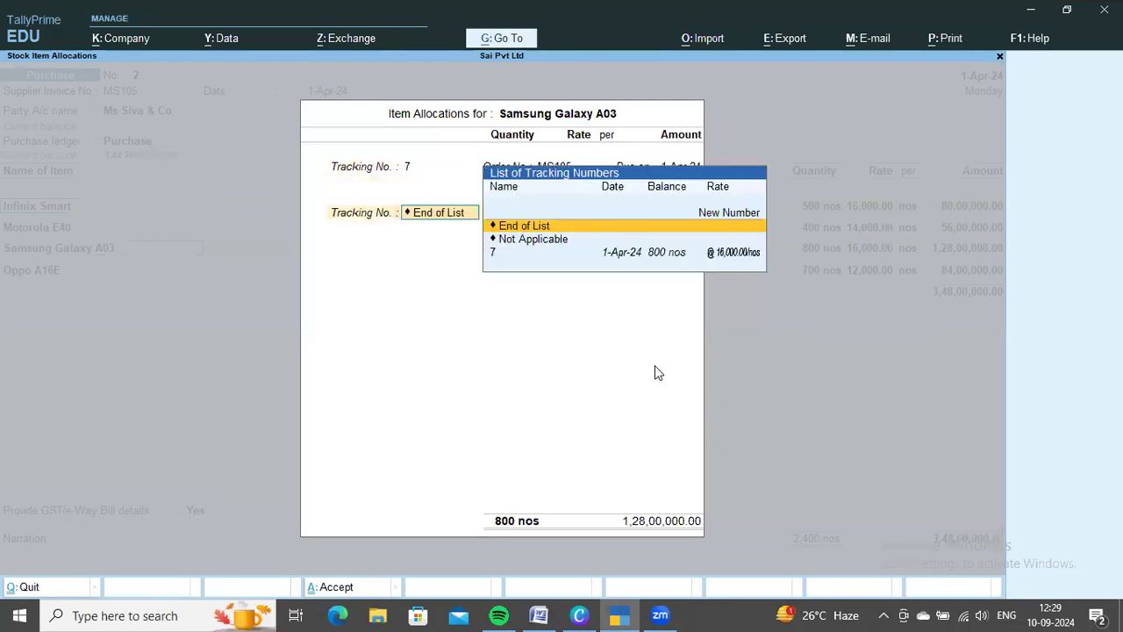
{"action": "key", "text": "Return"}
{"action": "key", "text": "Return"}
{"action": "key", "text": "Return"}
{"action": "key", "text": "Return"}
{"action": "key", "text": "Return"}
{"action": "key", "text": "Return"}
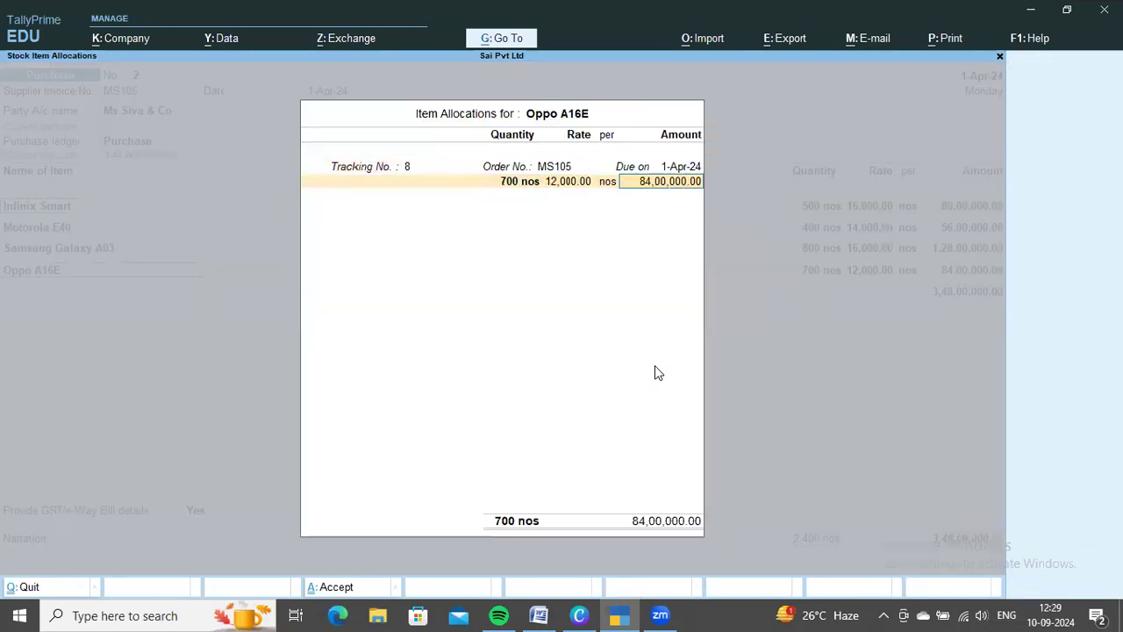
{"action": "key", "text": "Return"}
{"action": "key", "text": "Return"}
Add the CGST and SGST ledgers with their calculated amounts to the Ms Siva & Co purchase
{"action": "key", "text": "Return"}
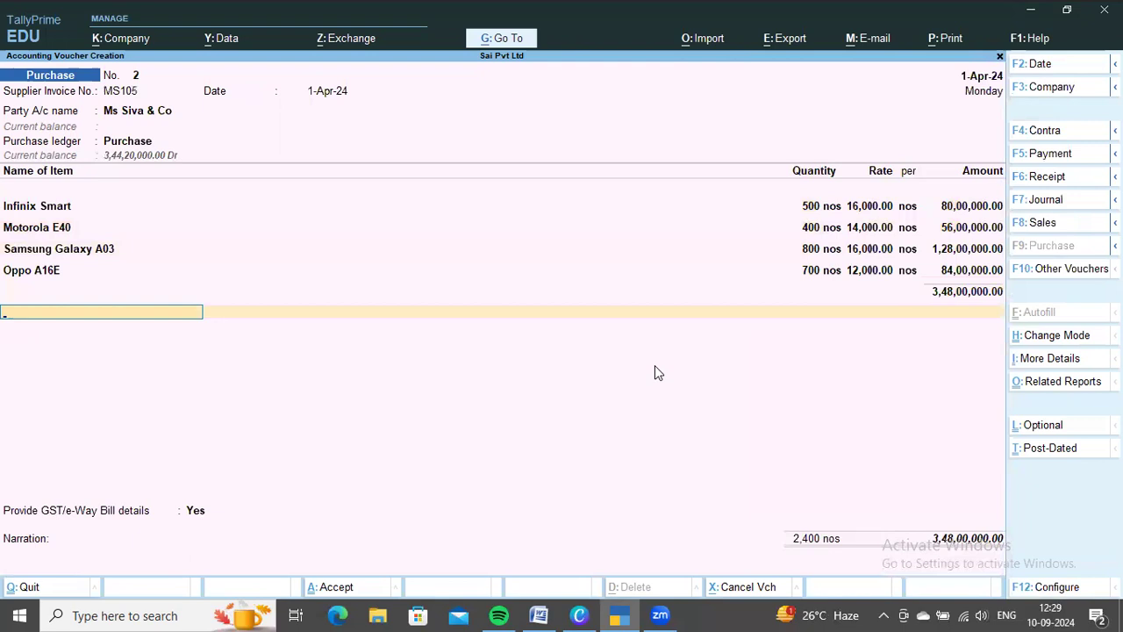
{"action": "key", "text": "Return"}
{"action": "key", "text": "Return"}
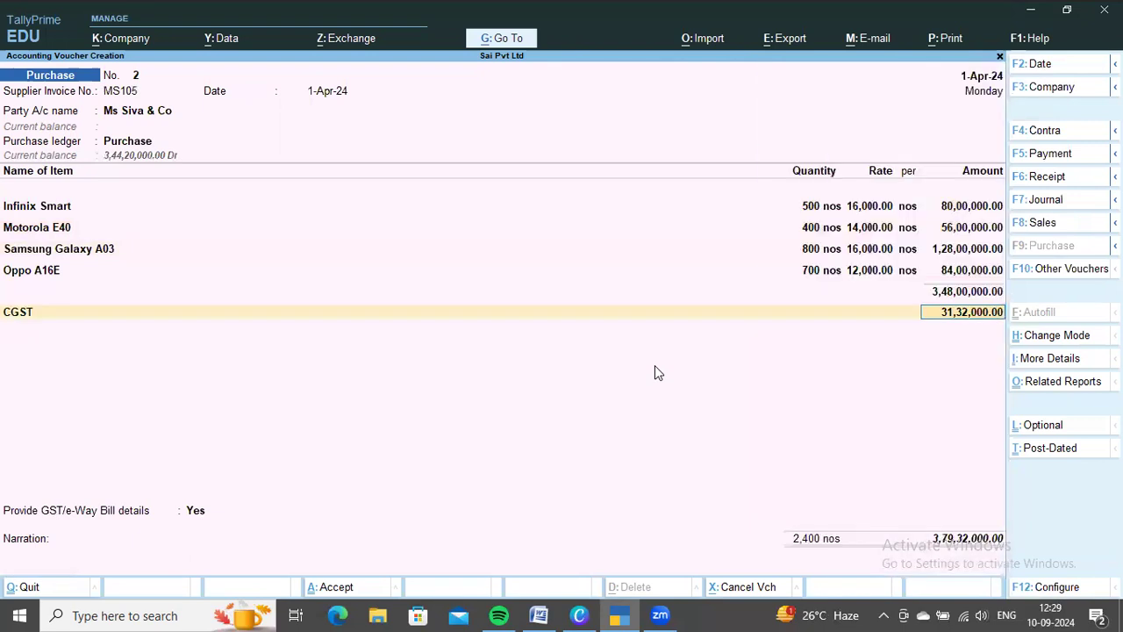
{"action": "key", "text": "Return"}
{"action": "type", "text": "sg"}
{"action": "key", "text": "Return"}
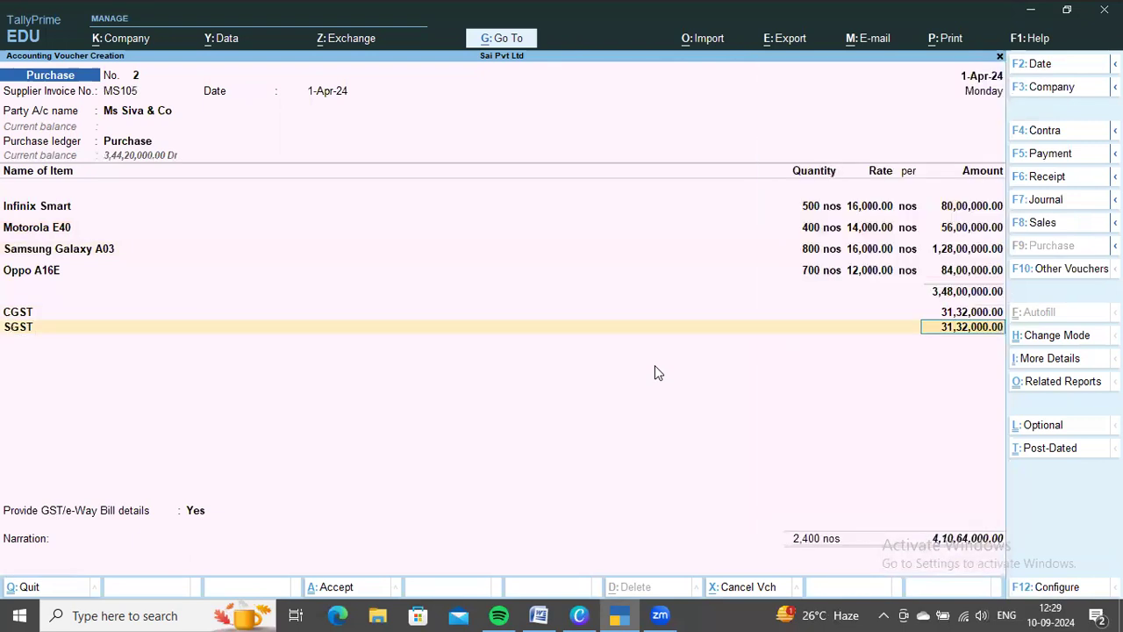
{"action": "key", "text": "Return"}
Set GST/e-Way Bill details to No, confirm the bill-wise details, leave the narration blank and save the Ms Siva & Co purchase
{"action": "key", "text": "Return"}
{"action": "key", "text": "Return"}
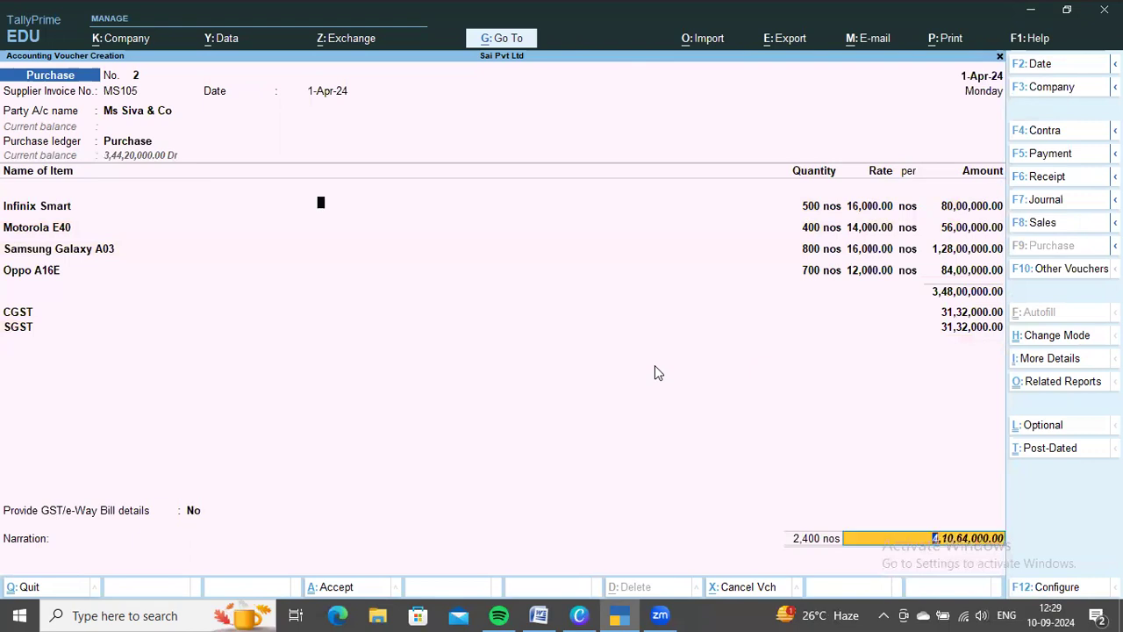
{"action": "key", "text": "Return"}
{"action": "key", "text": "Return"}
{"action": "key", "text": "Return"}
{"action": "key", "text": "Return"}
{"action": "key", "text": "Return"}
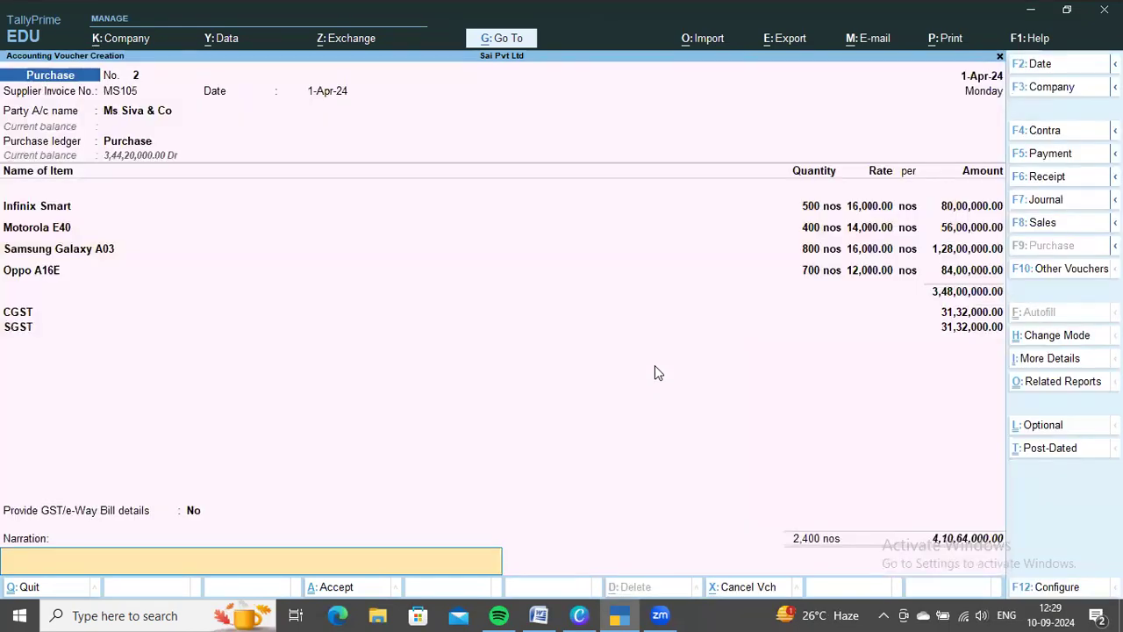
{"action": "key", "text": "Return"}
{"action": "key", "text": "Return"}
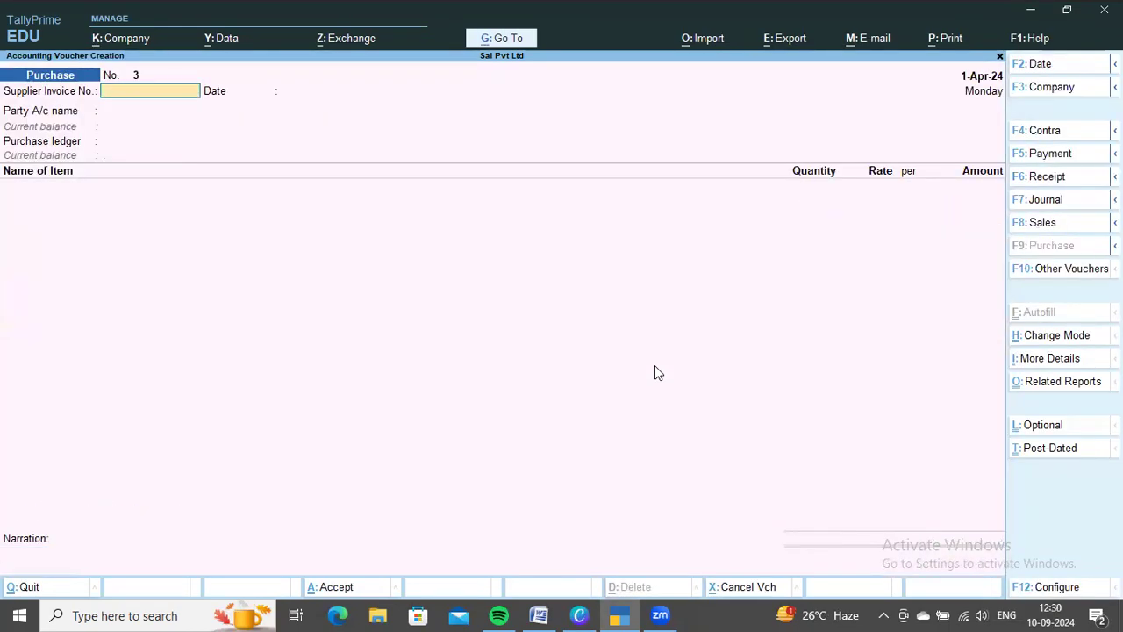
Read the balance stock entries for Ms Ramya & Co and Ms Siva & Co in Word and review the original order and receipt lists
{"action": "key", "text": "alt+Tab"}
{"action": "scroll", "coordinate": [650, 372], "scroll_direction": "down", "scroll_amount": 6}
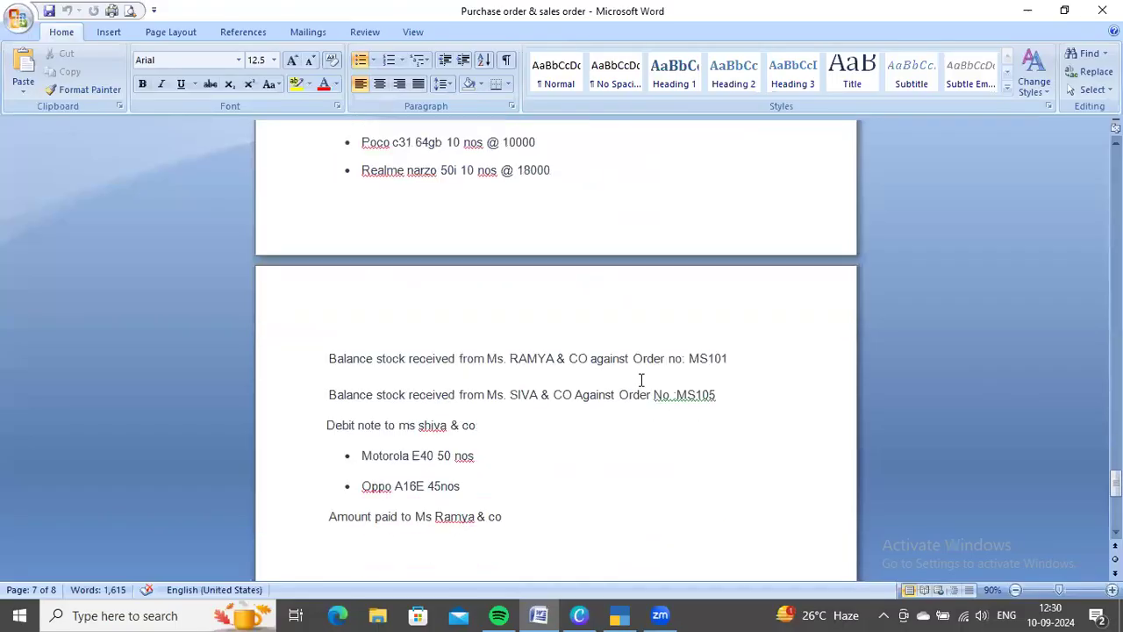
{"action": "scroll", "coordinate": [642, 379], "scroll_direction": "down", "scroll_amount": 1}
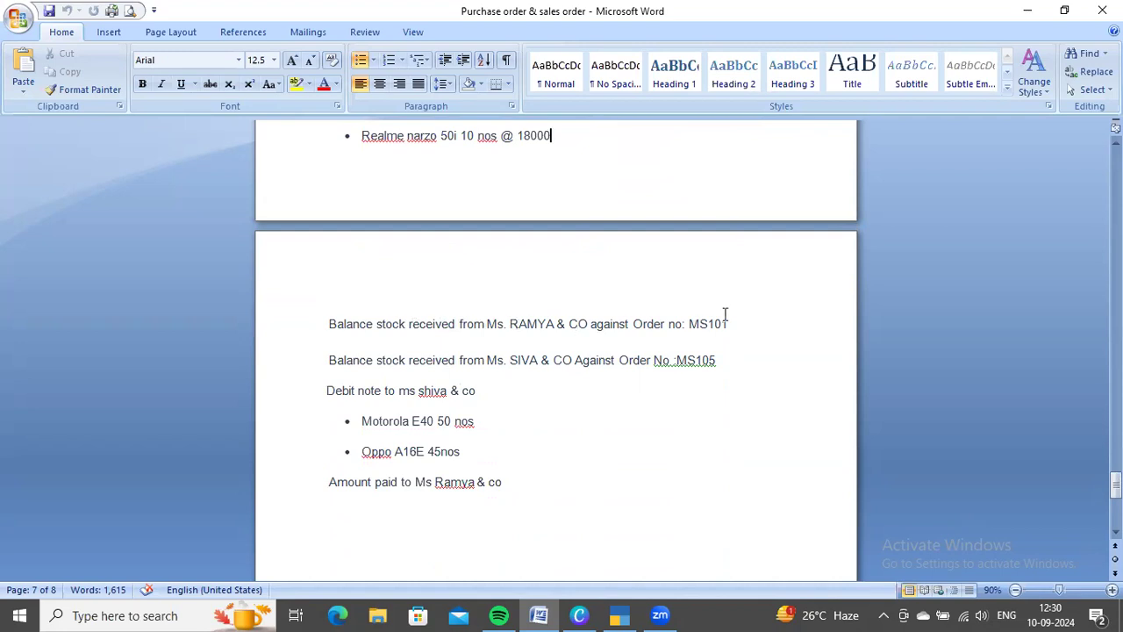
{"action": "scroll", "coordinate": [725, 314], "scroll_direction": "up", "scroll_amount": 20}
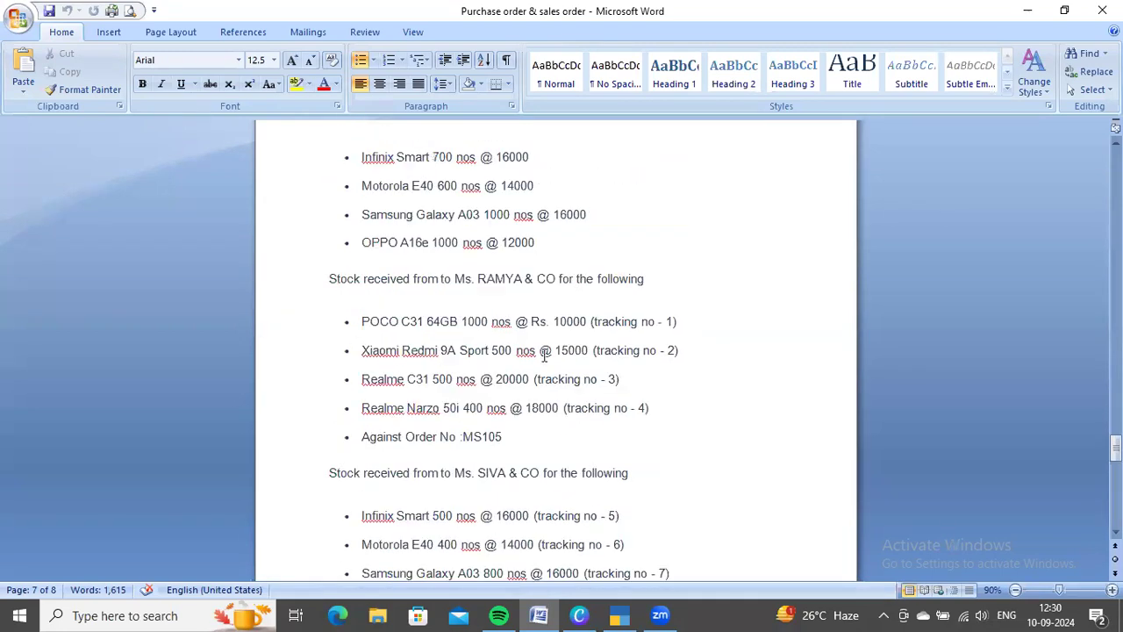
{"action": "scroll", "coordinate": [593, 355], "scroll_direction": "up", "scroll_amount": 1}
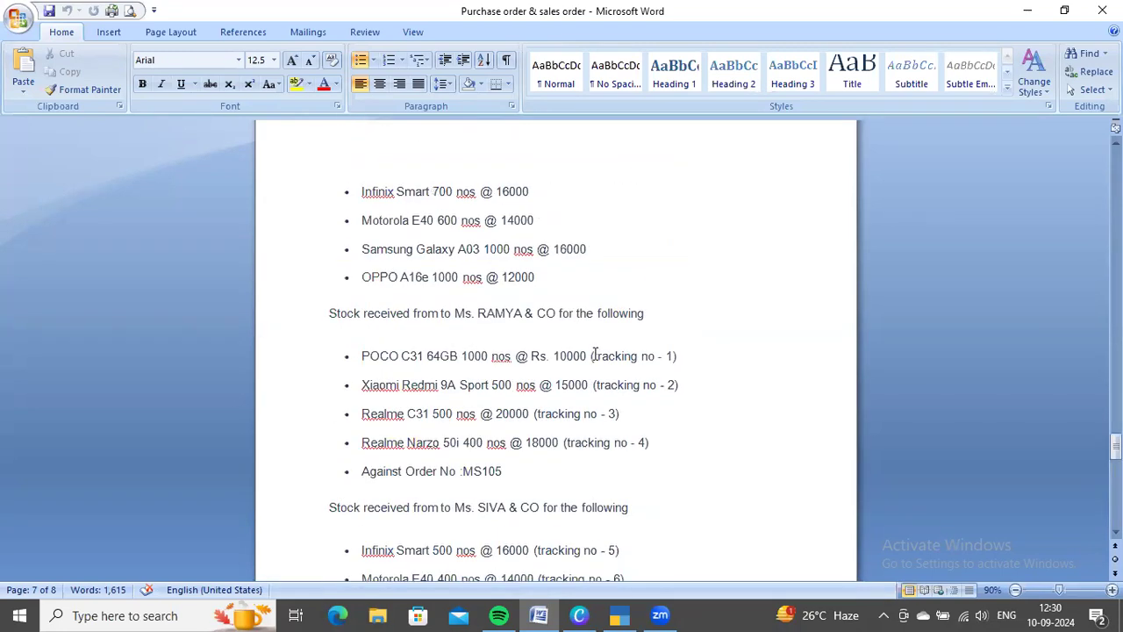
{"action": "scroll", "coordinate": [593, 355], "scroll_direction": "up", "scroll_amount": 8}
{"action": "scroll", "coordinate": [594, 353], "scroll_direction": "down", "scroll_amount": 15}
{"action": "scroll", "coordinate": [595, 353], "scroll_direction": "down", "scroll_amount": 9}
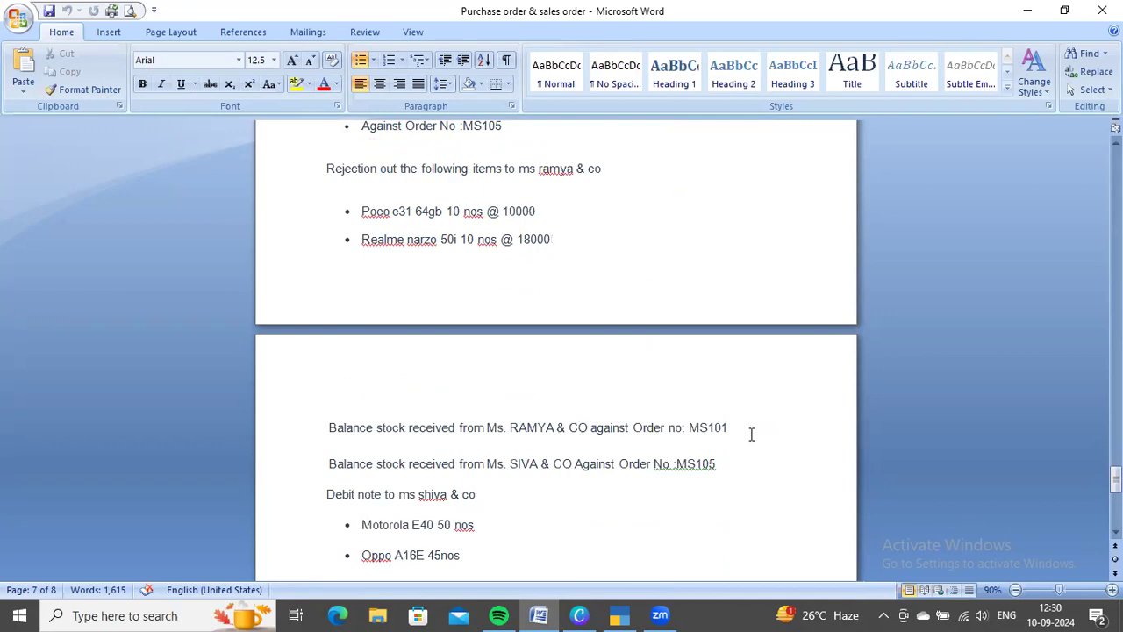
Return to TallyPrime and change the voucher type to Receipt Note
{"action": "key", "text": "alt+Tab"}
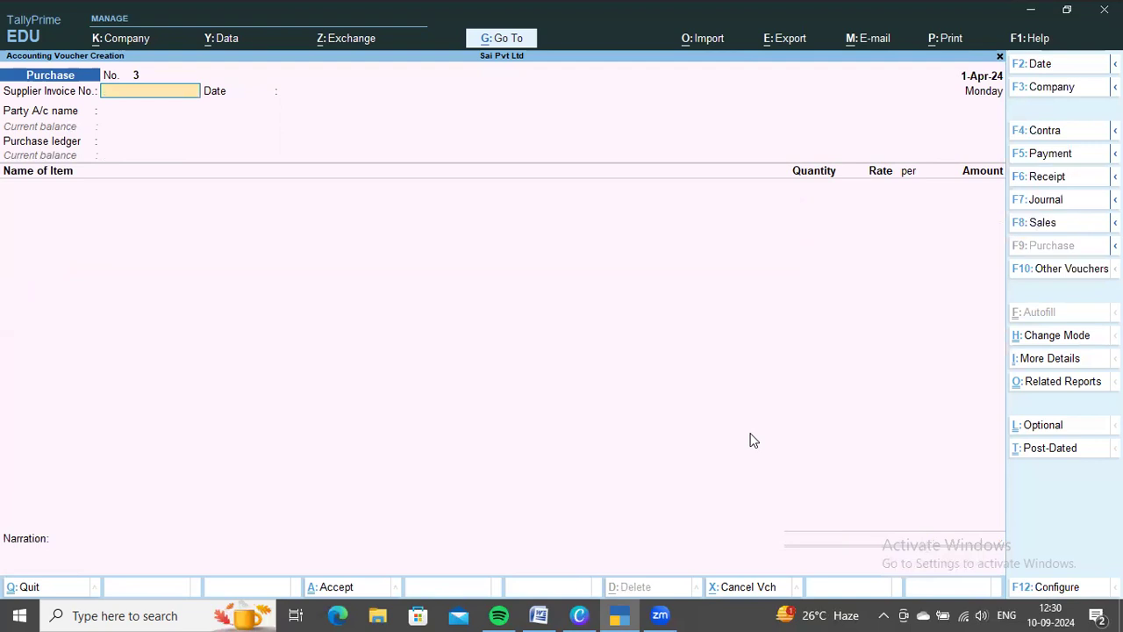
{"action": "key", "text": "F10"}
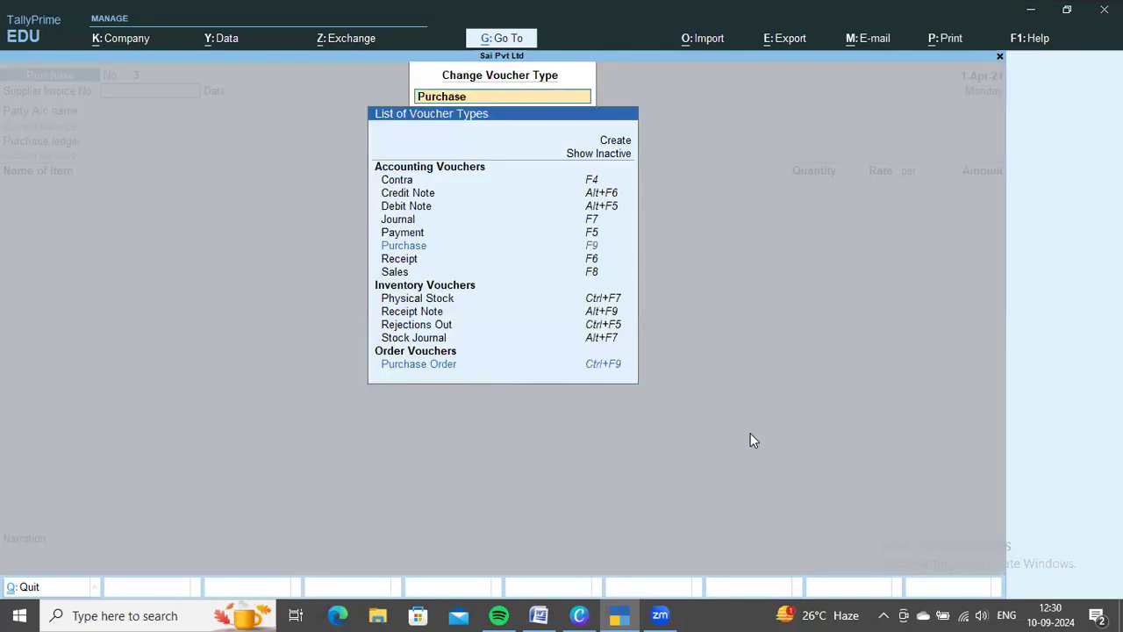
{"action": "key", "text": "Down"}
{"action": "key", "text": "Down"}
{"action": "key", "text": "Down"}
{"action": "key", "text": "Down"}
{"action": "key", "text": "Down"}
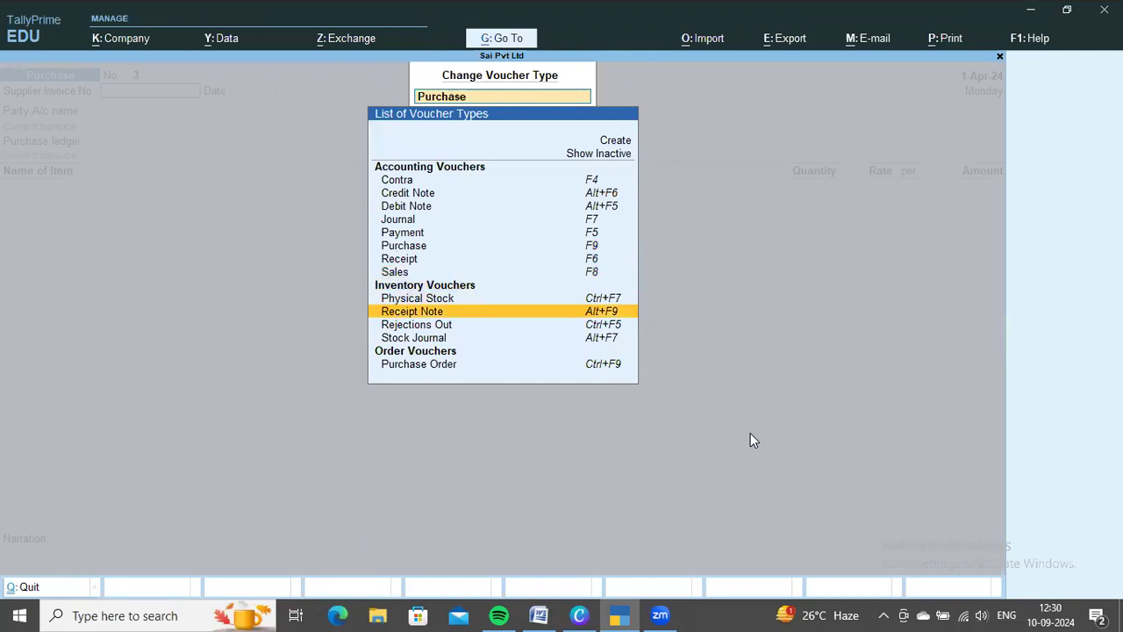
{"action": "key", "text": "Return"}
Set the receipt note's party to Ms Ramya & Co and link it to order MS101, accepting the party details
{"action": "key", "text": "Return"}
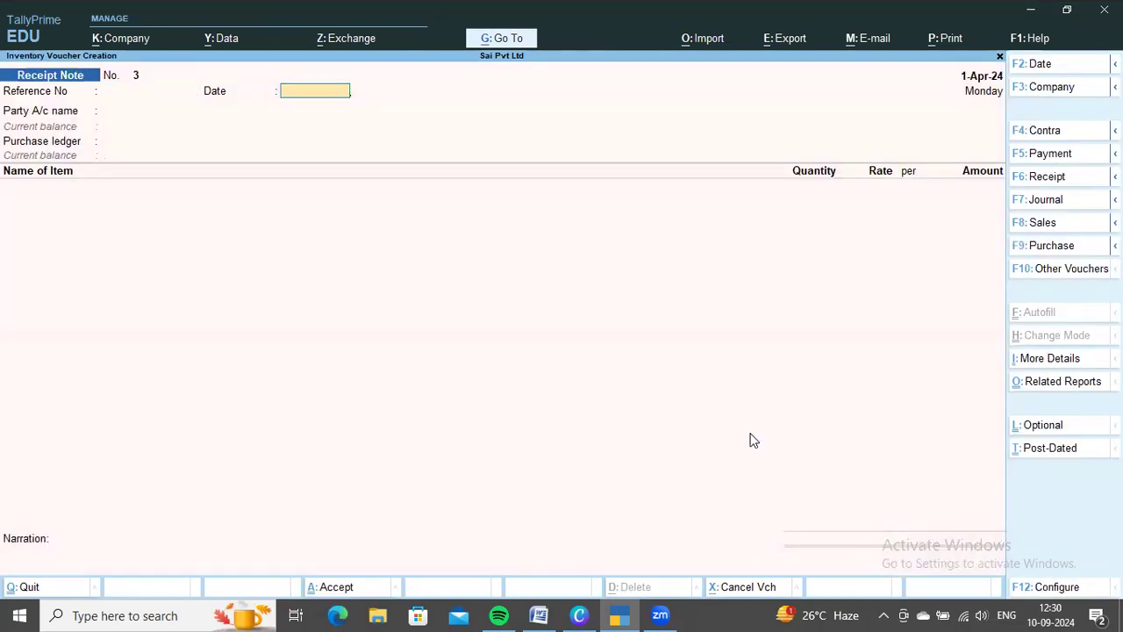
{"action": "key", "text": "Return"}
{"action": "key", "text": "Down"}
{"action": "key", "text": "Return"}
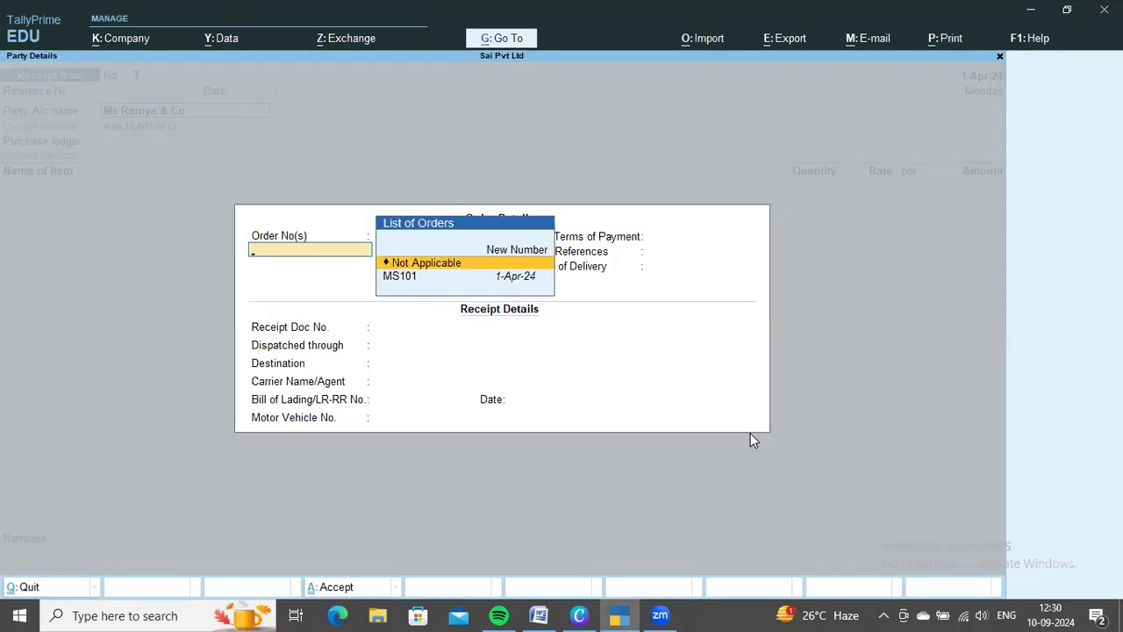
{"action": "key", "text": "Down"}
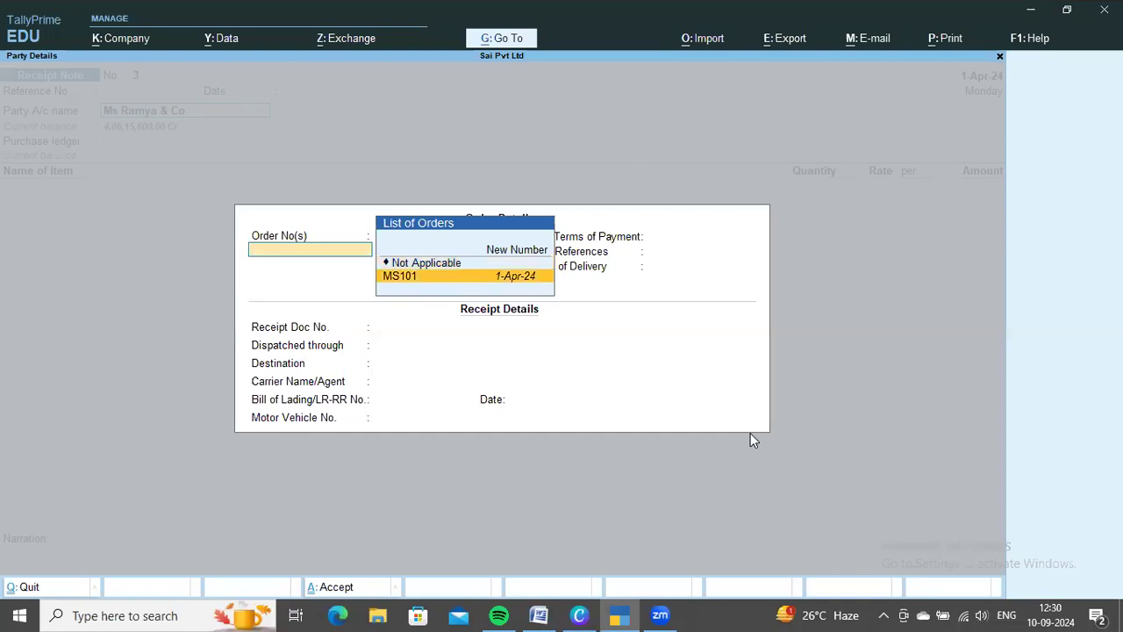
{"action": "key", "text": "ctrl"}
{"action": "key", "text": "ctrl+a"}
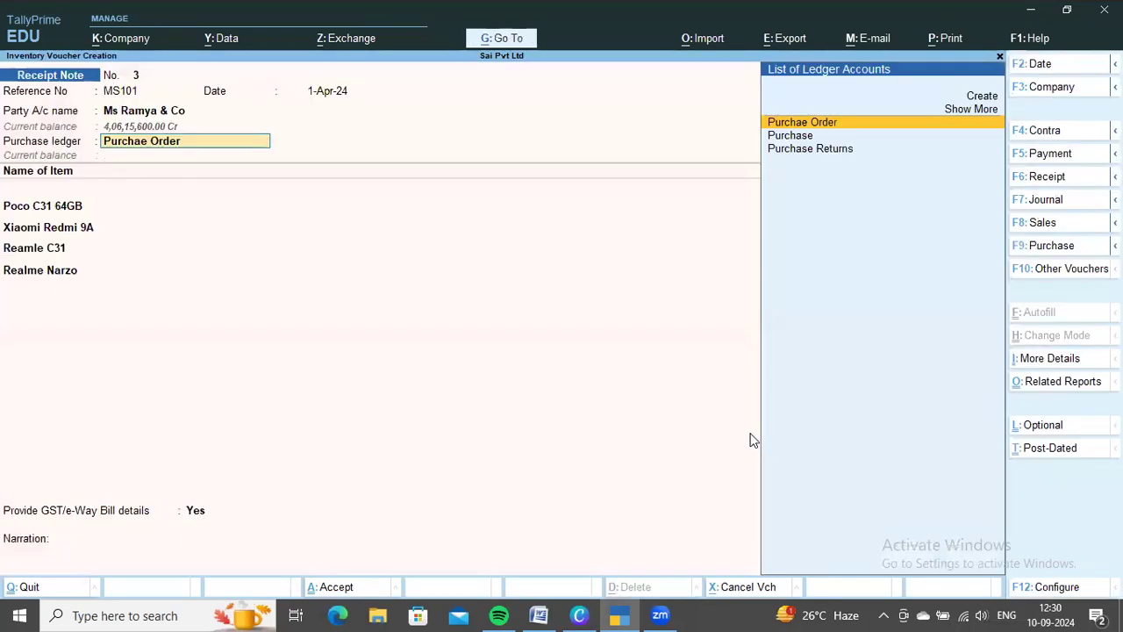
Keep the Purchae Order ledger and allocate the 810 nos of Poco C31 64GB to tracking number 3 against order MS101
{"action": "key", "text": "Return"}
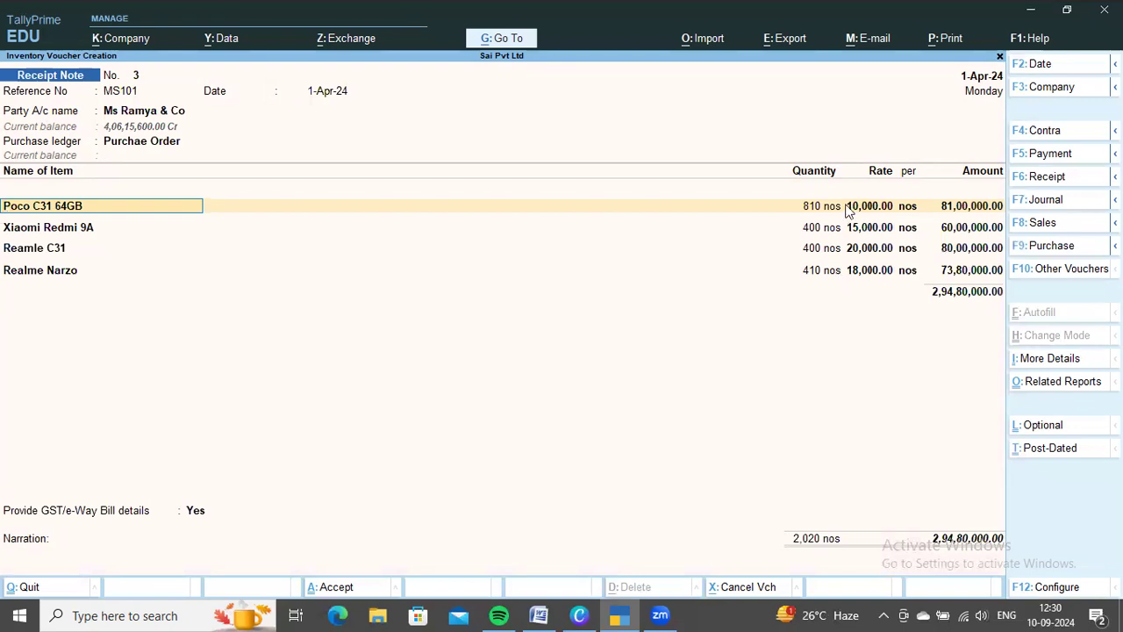
{"action": "key", "text": "Return"}
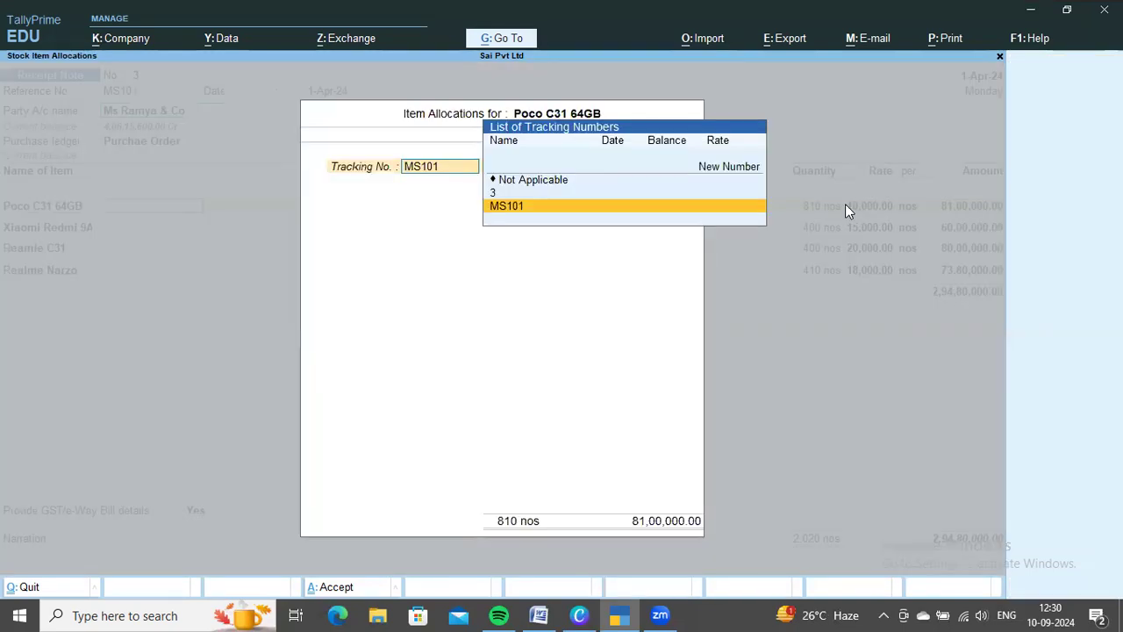
{"action": "key", "text": "Up"}
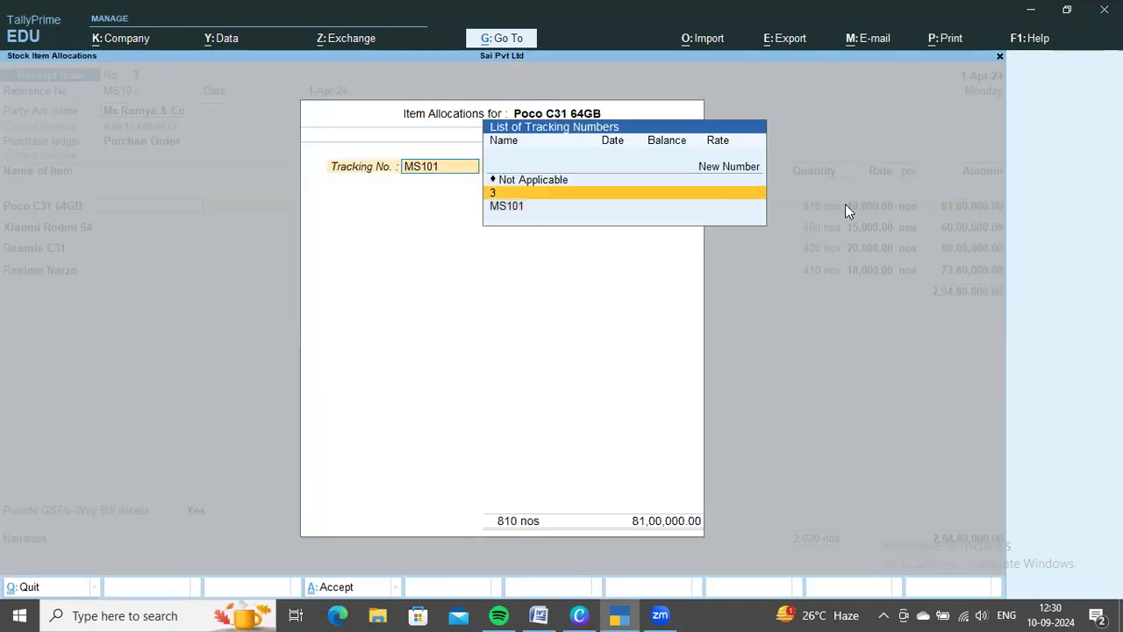
{"action": "key", "text": "Return"}
{"action": "key", "text": "Return"}
{"action": "key", "text": "Return"}
{"action": "key", "text": "Return"}
{"action": "key", "text": "Return"}
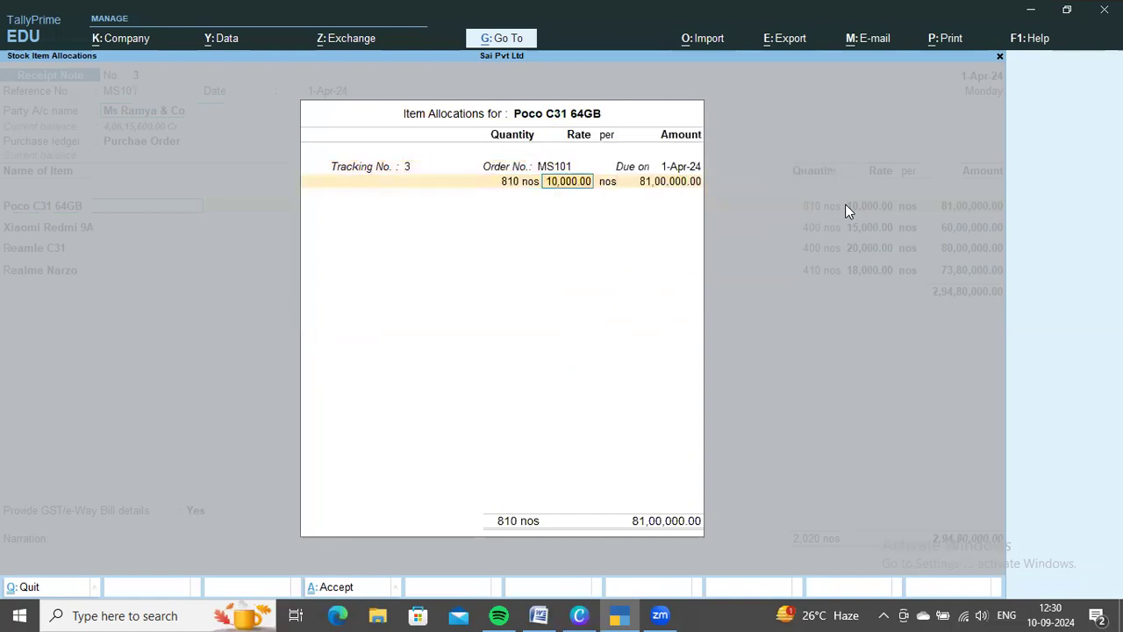
{"action": "key", "text": "Return"}
{"action": "key", "text": "Return"}
Switch to Word and compare the ordered, received and rejected quantities for Ms Ramya & Co
{"action": "key", "text": "alt+Tab"}
{"action": "scroll", "coordinate": [586, 413], "scroll_direction": "up", "scroll_amount": 15}
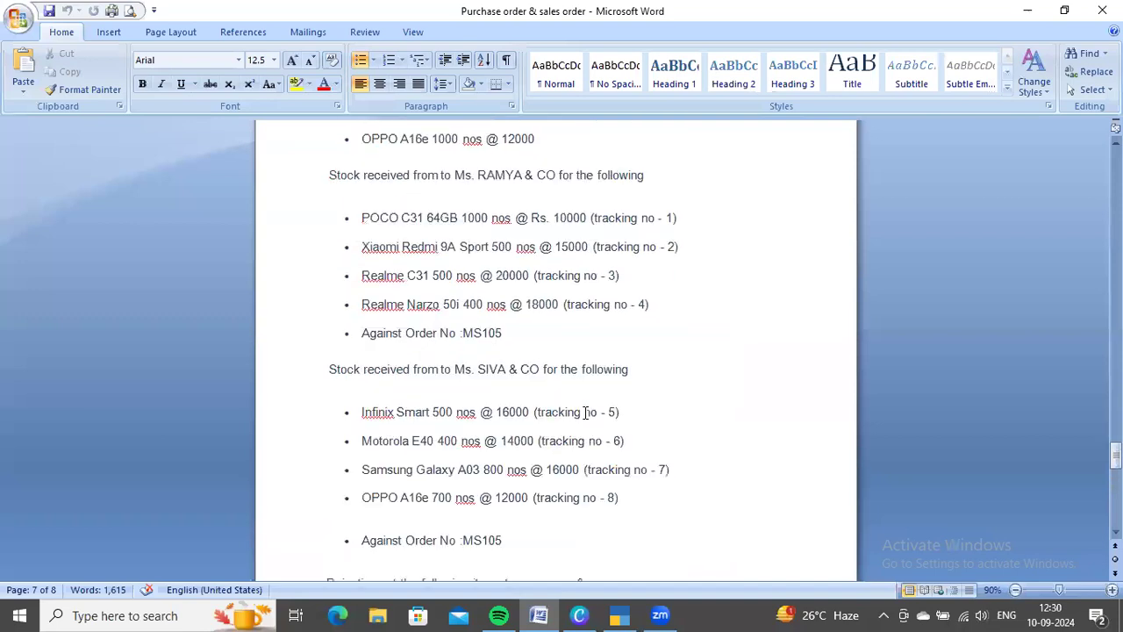
{"action": "scroll", "coordinate": [586, 413], "scroll_direction": "down", "scroll_amount": 2}
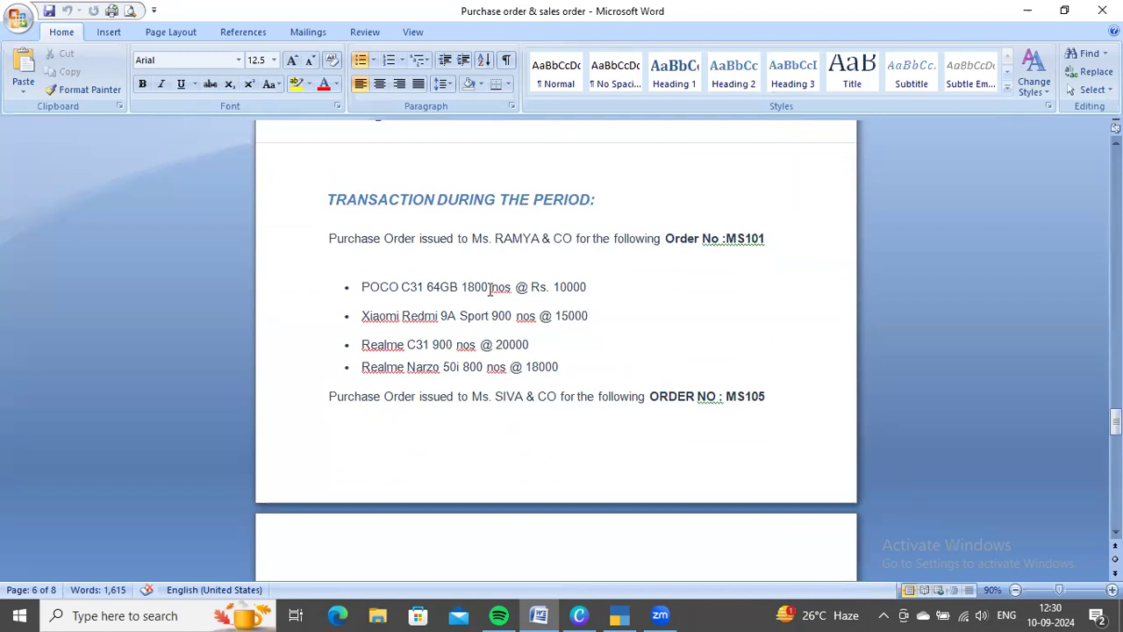
{"action": "scroll", "coordinate": [489, 289], "scroll_direction": "down", "scroll_amount": 9}
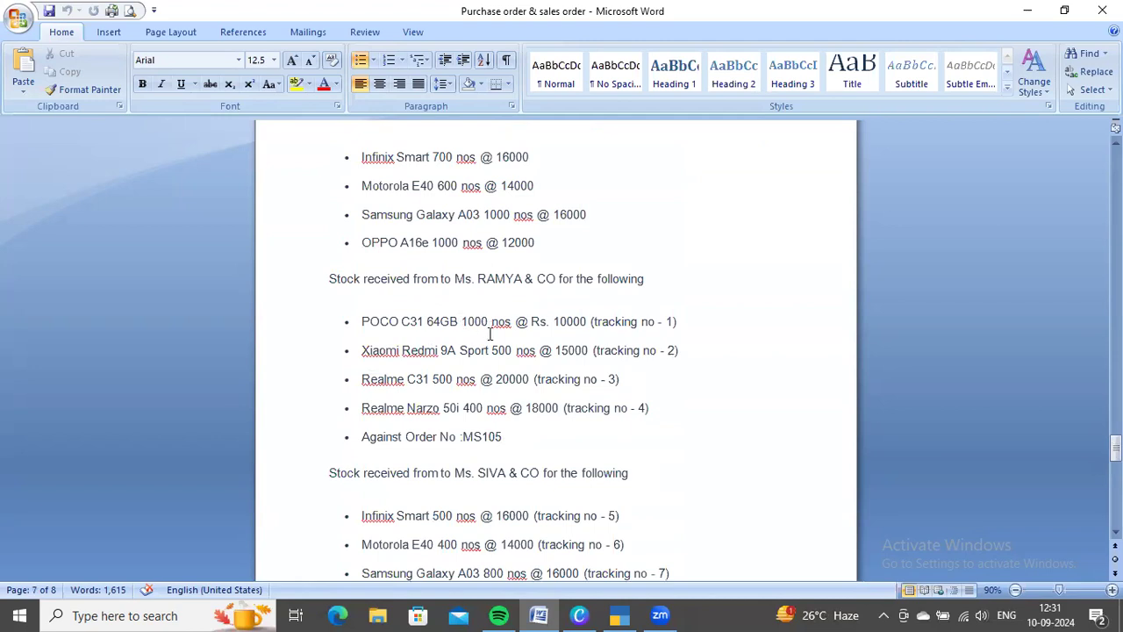
{"action": "scroll", "coordinate": [490, 327], "scroll_direction": "up", "scroll_amount": 8}
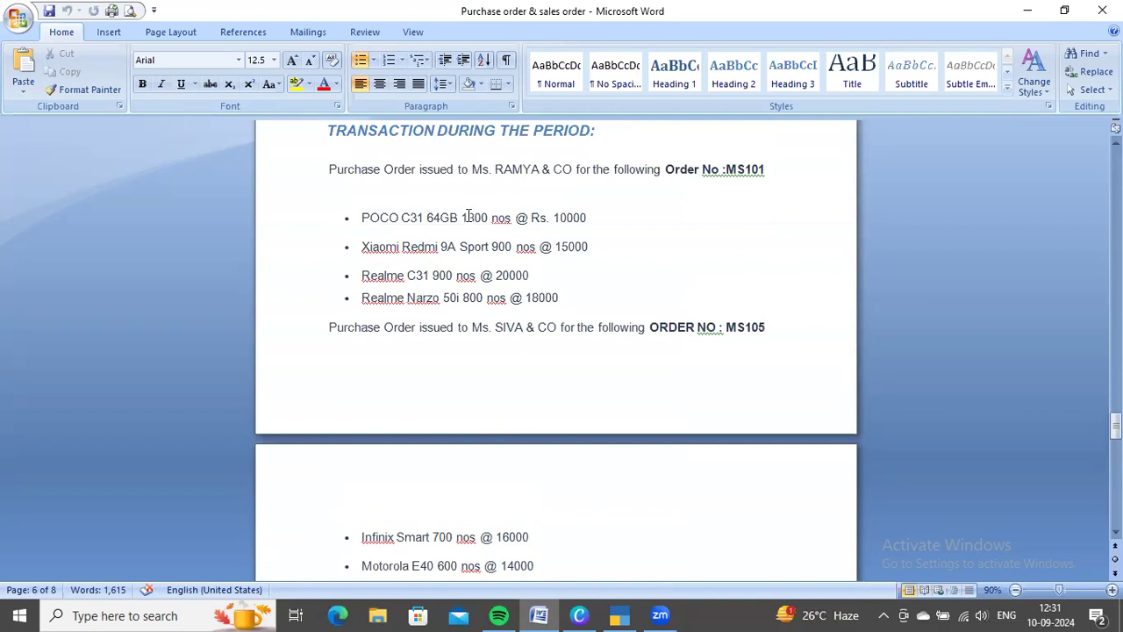
{"action": "scroll", "coordinate": [572, 384], "scroll_direction": "down", "scroll_amount": 13}
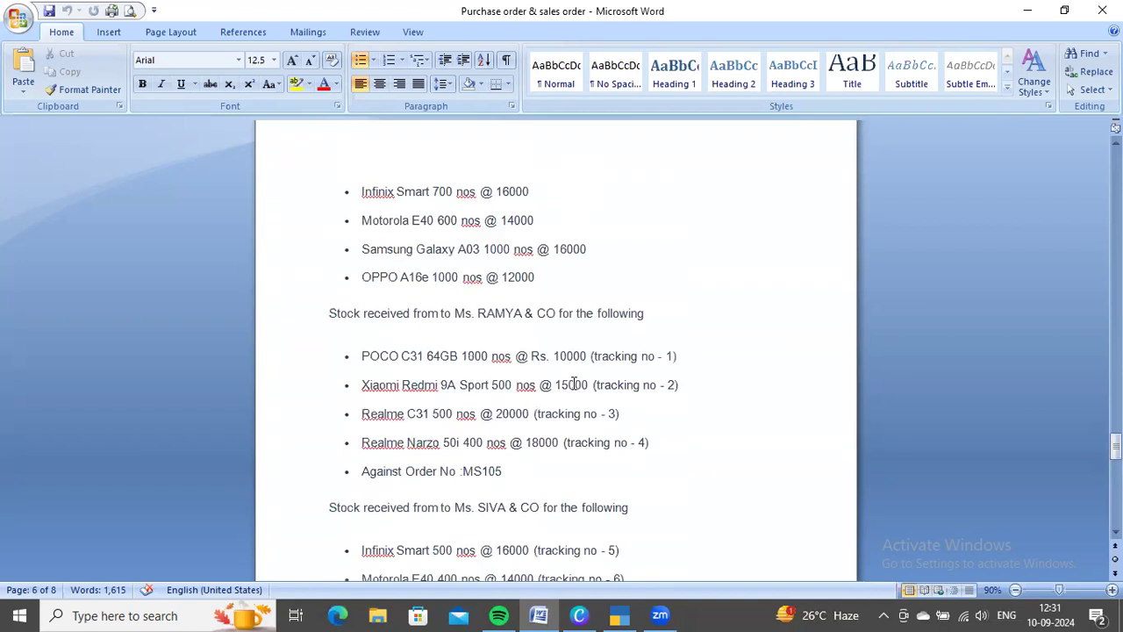
{"action": "scroll", "coordinate": [574, 383], "scroll_direction": "down", "scroll_amount": 1}
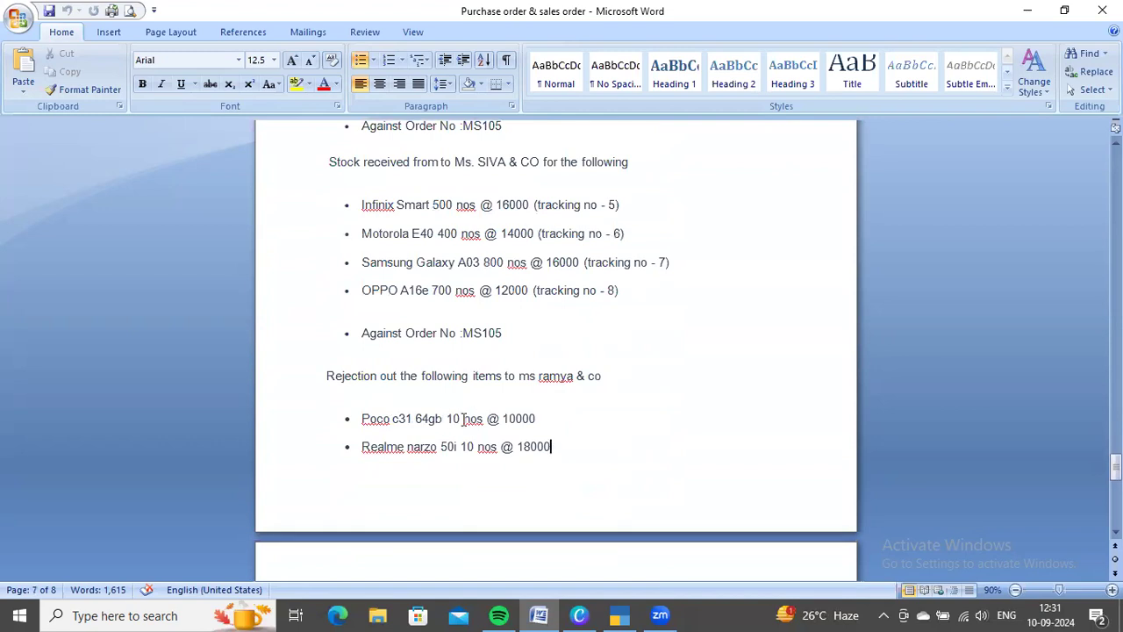
Return to TallyPrime and allocate the 400 nos of Xiaomi Redmi 9A to tracking number 3 against order MS101
{"action": "key", "text": "alt+Tab"}
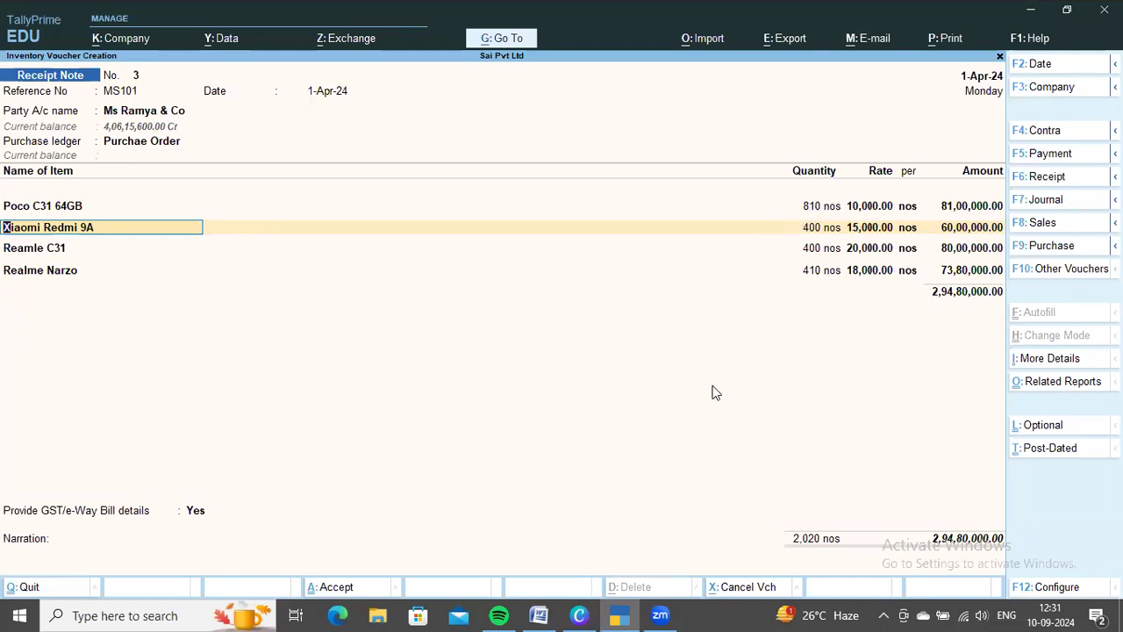
{"action": "key", "text": "Return"}
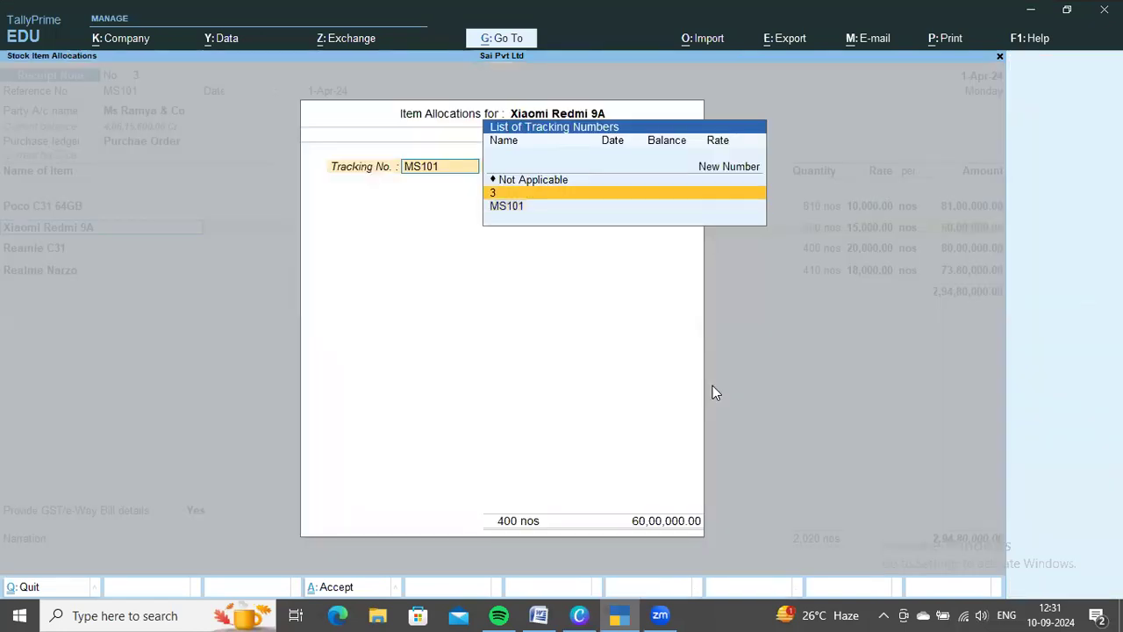
{"action": "key", "text": "Return"}
{"action": "key", "text": "Return"}
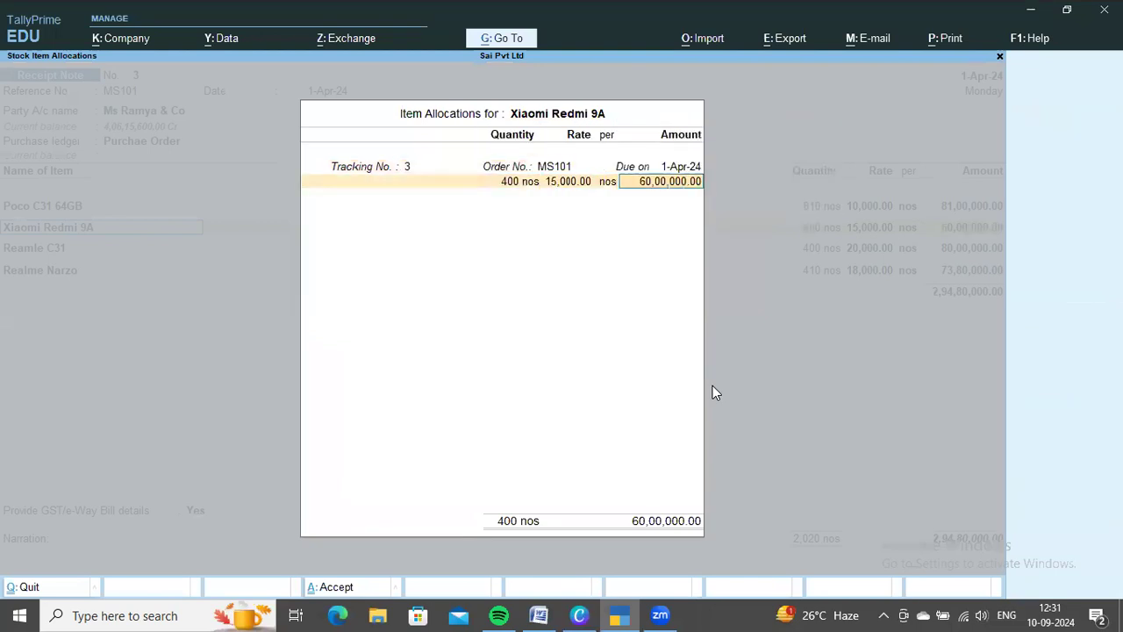
{"action": "key", "text": "Return"}
Allocate the 400 nos of Reamle C31 at 20,000 to tracking number 3
{"action": "key", "text": "Return"}
{"action": "key", "text": "Return"}
{"action": "key", "text": "Up"}
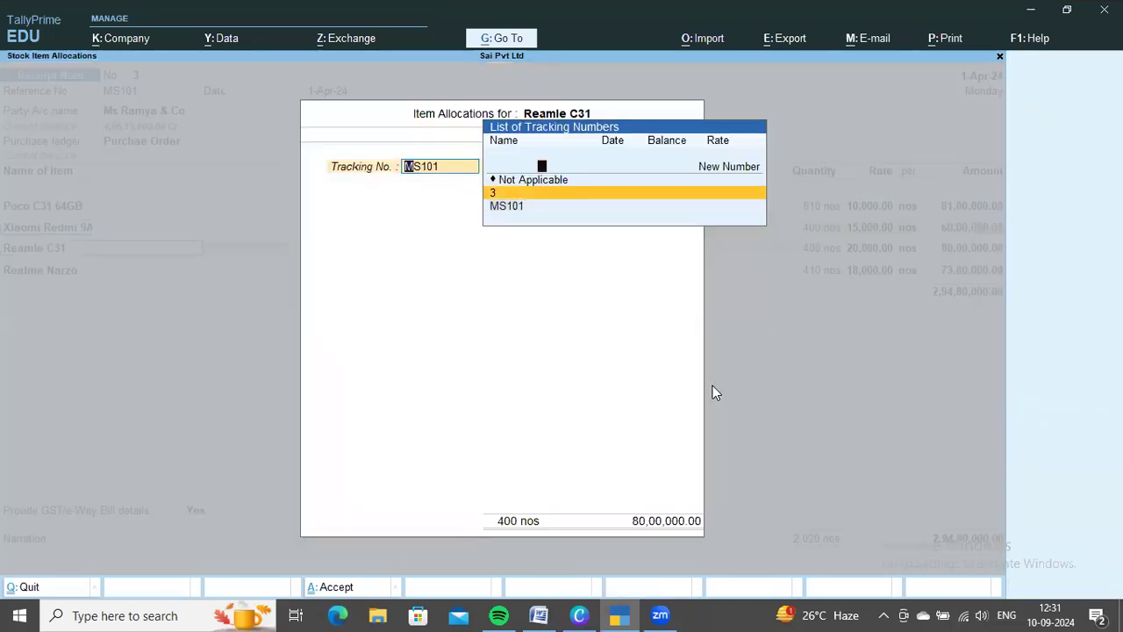
{"action": "key", "text": "Return"}
{"action": "key", "text": "Return"}
{"action": "key", "text": "Return"}
{"action": "key", "text": "Return"}
{"action": "key", "text": "Return"}
{"action": "key", "text": "Return"}
{"action": "key", "text": "Return"}
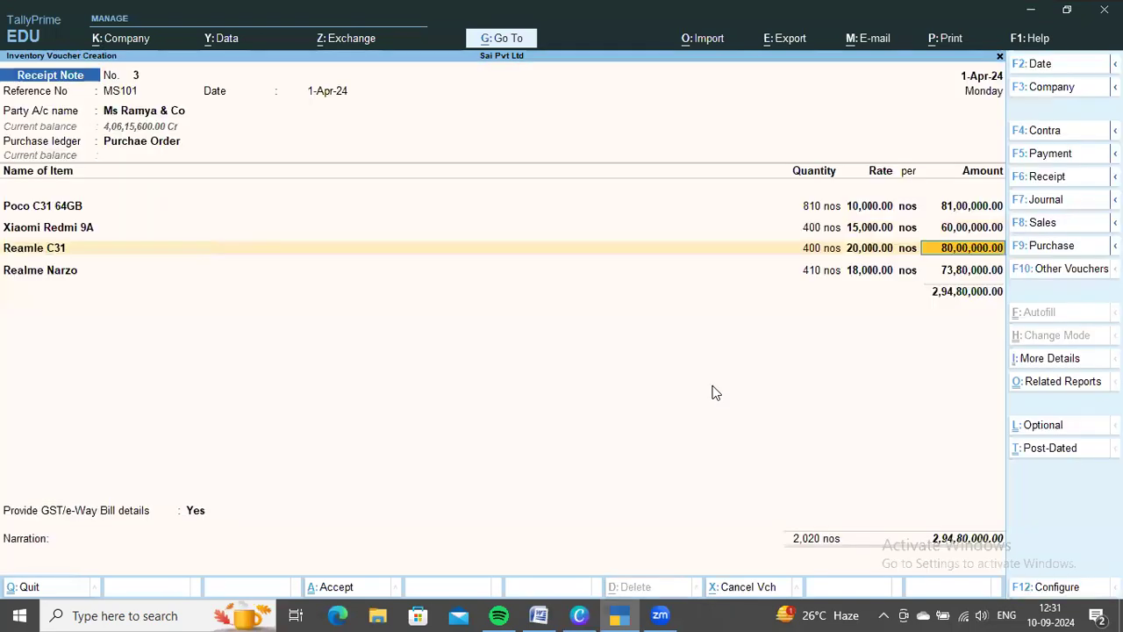
Allocate the 410 nos of Realme Narzo to tracking number 3 against order MS101 and end the item list
{"action": "key", "text": "Return"}
{"action": "key", "text": "Return"}
{"action": "key", "text": "Return"}
{"action": "key", "text": "Return"}
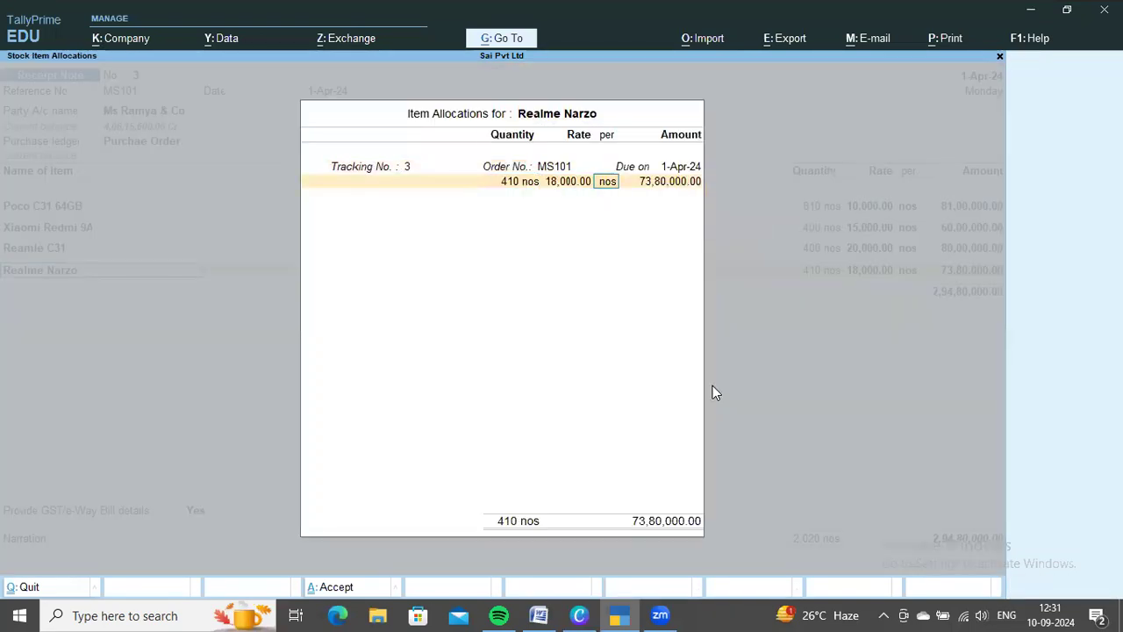
{"action": "key", "text": "Return"}
{"action": "key", "text": "Return"}
{"action": "key", "text": "Return"}
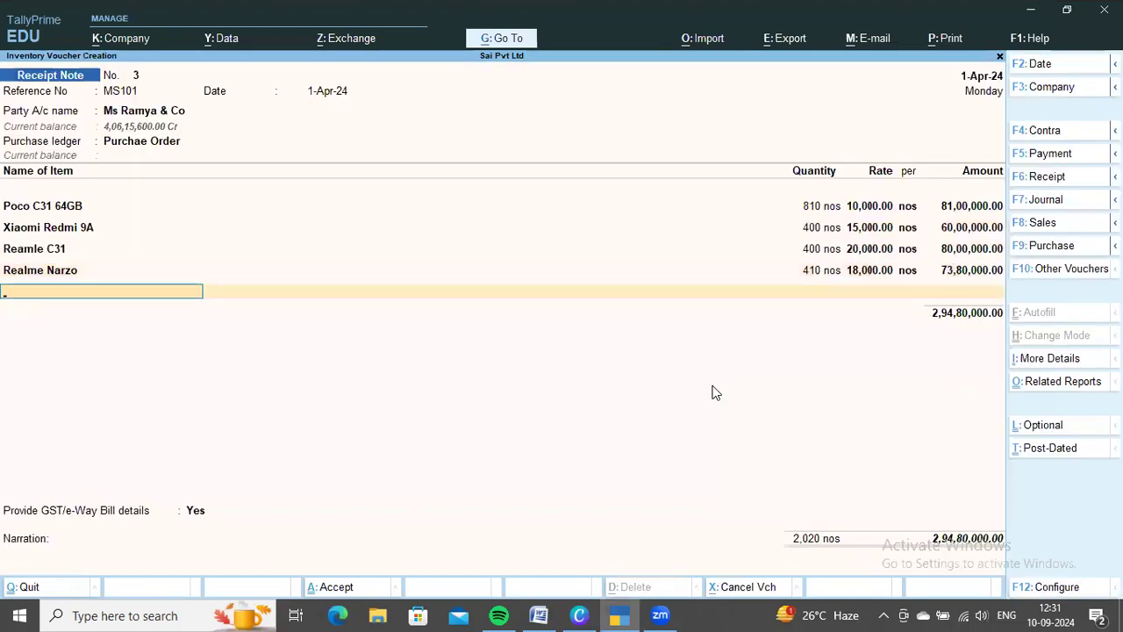
{"action": "key", "text": "Return"}
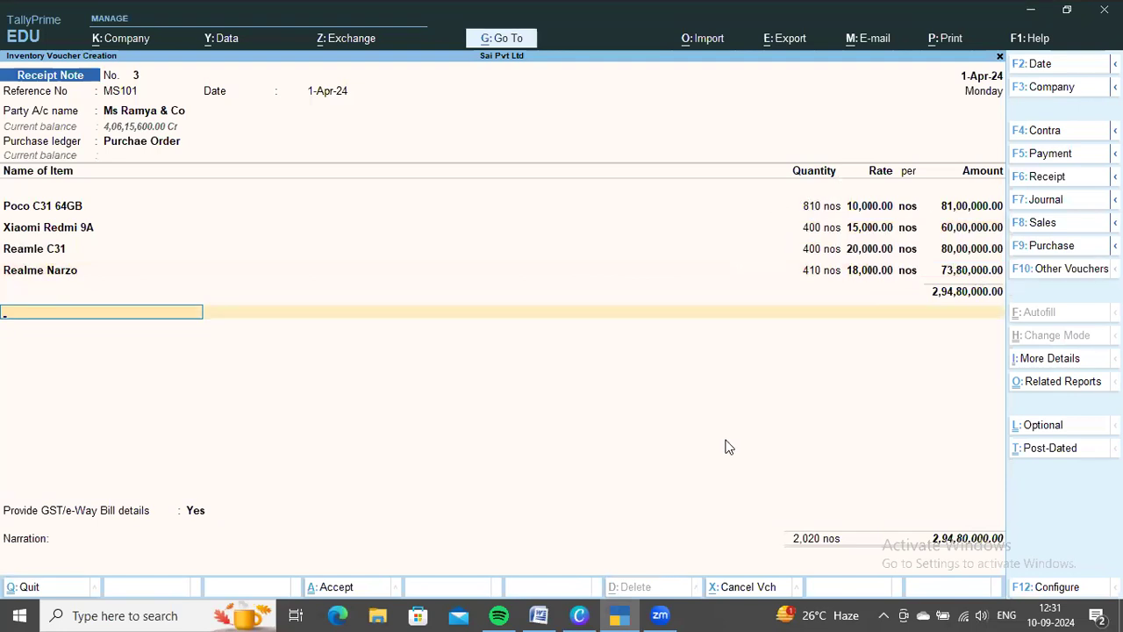
Check the balance stock entries in Word and save the Ms Ramya & Co receipt note in TallyPrime
{"action": "key", "text": "alt+Tab"}
{"action": "scroll", "coordinate": [642, 466], "scroll_direction": "down", "scroll_amount": 1}
{"action": "scroll", "coordinate": [642, 466], "scroll_direction": "up", "scroll_amount": 1}
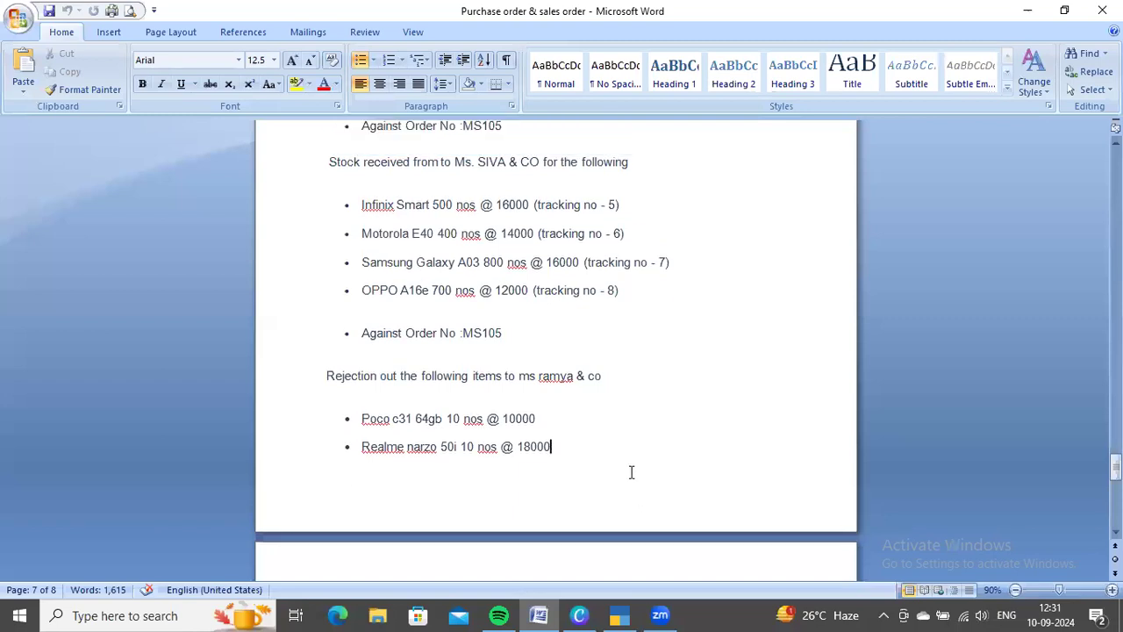
{"action": "scroll", "coordinate": [684, 403], "scroll_direction": "down", "scroll_amount": 7}
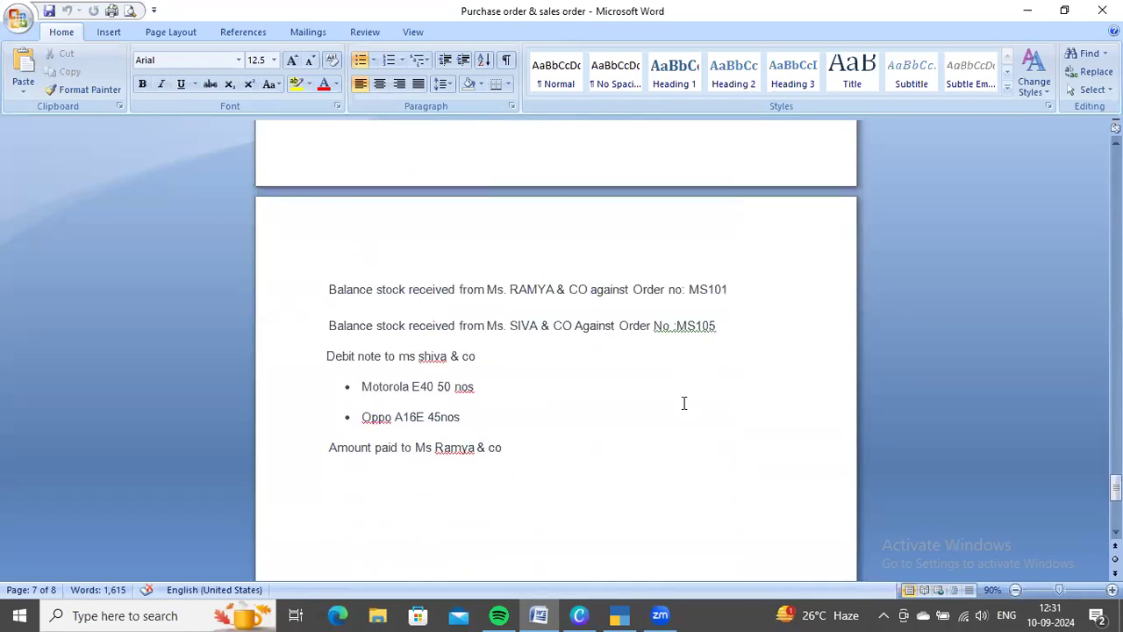
{"action": "scroll", "coordinate": [684, 404], "scroll_direction": "up", "scroll_amount": 2}
{"action": "key", "text": "alt+Tab"}
{"action": "key", "text": "ctrl+a"}
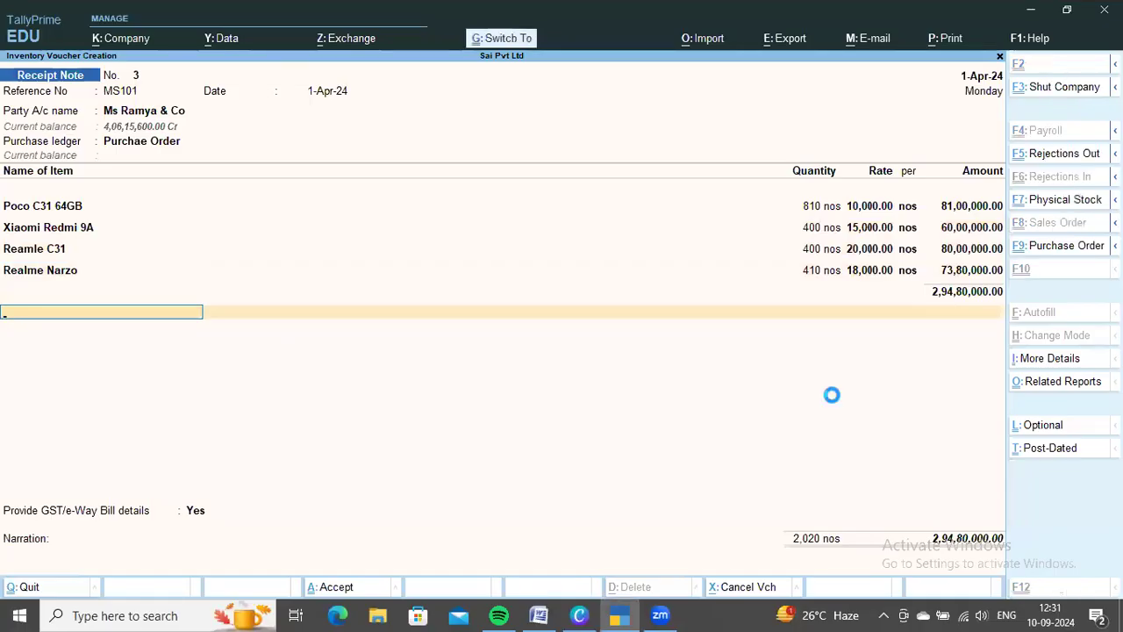
Read the next balance stock entry in Word and set the new TallyPrime receipt note's party to Ms Siva & Co
{"action": "key", "text": "alt+Tab"}
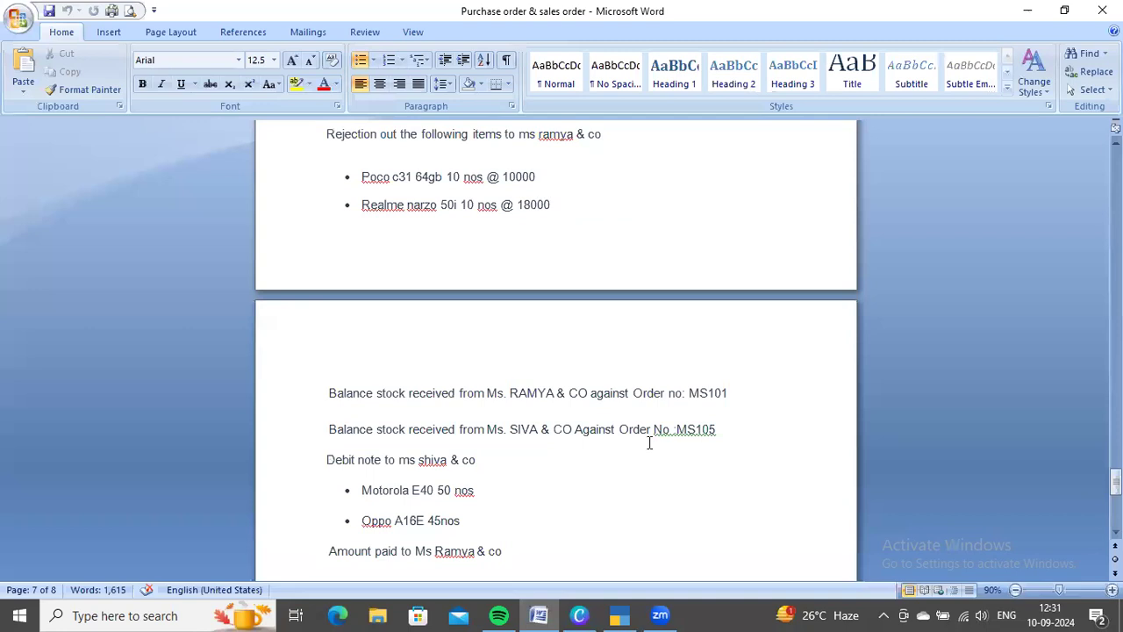
{"action": "scroll", "coordinate": [649, 443], "scroll_direction": "down", "scroll_amount": 1}
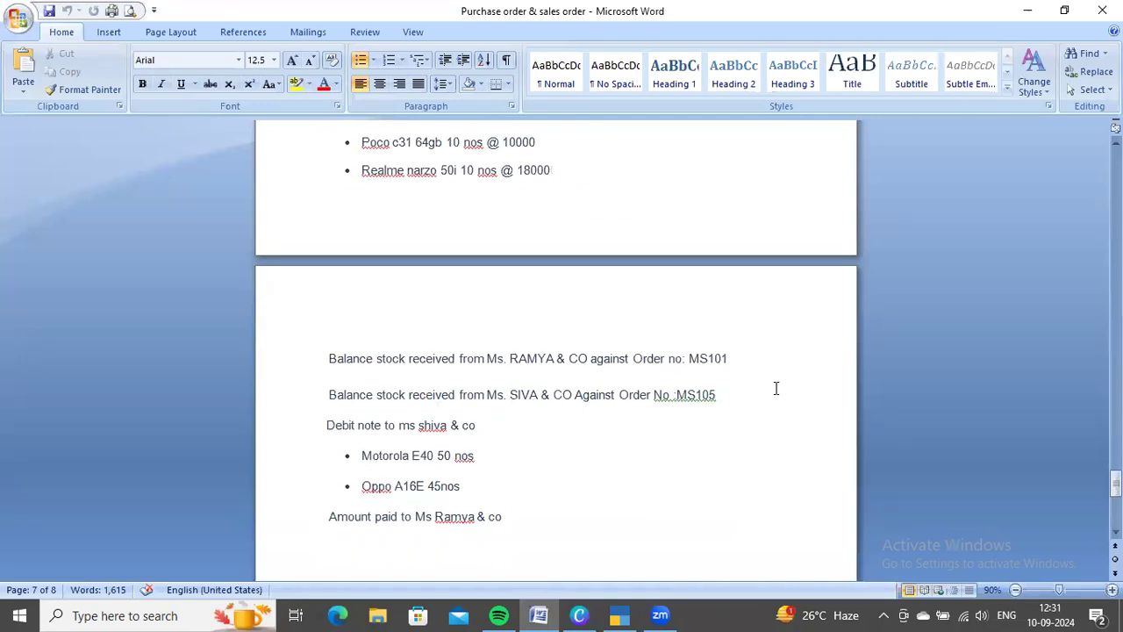
{"action": "key", "text": "alt+Tab"}
{"action": "key", "text": "Return"}
{"action": "key", "text": "Return"}
{"action": "key", "text": "Down"}
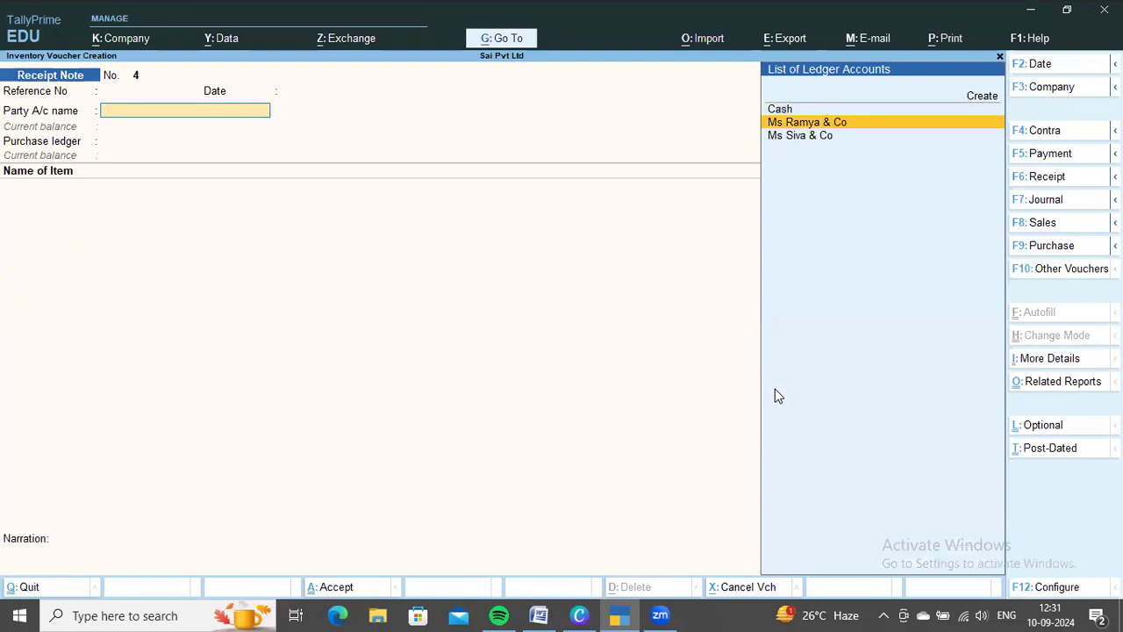
{"action": "key", "text": "Down"}
{"action": "key", "text": "Return"}
Link the receipt note to order MS105, keep the Purchae Order ledger and save the voucher
{"action": "key", "text": "Down"}
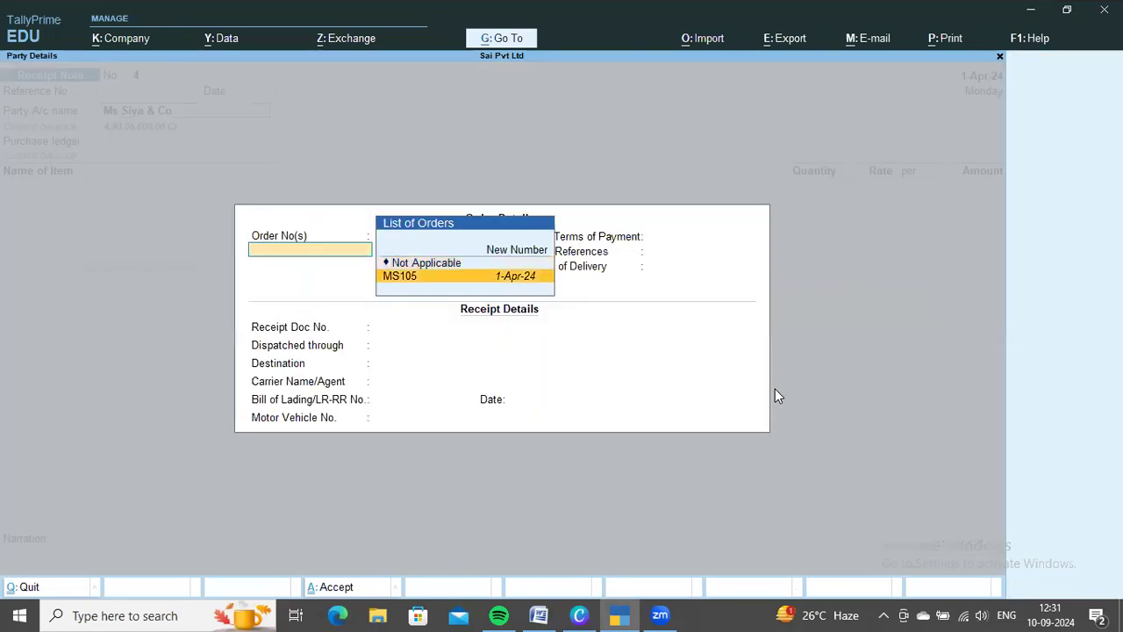
{"action": "key", "text": "Return"}
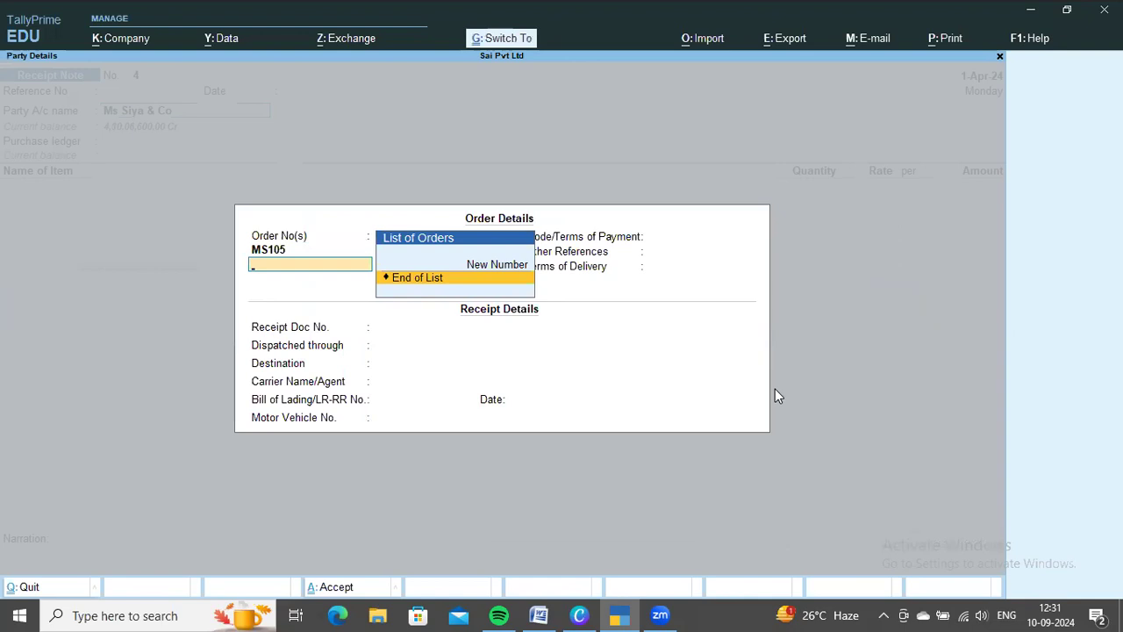
{"action": "key", "text": "Return"}
{"action": "key", "text": "ctrl+a"}
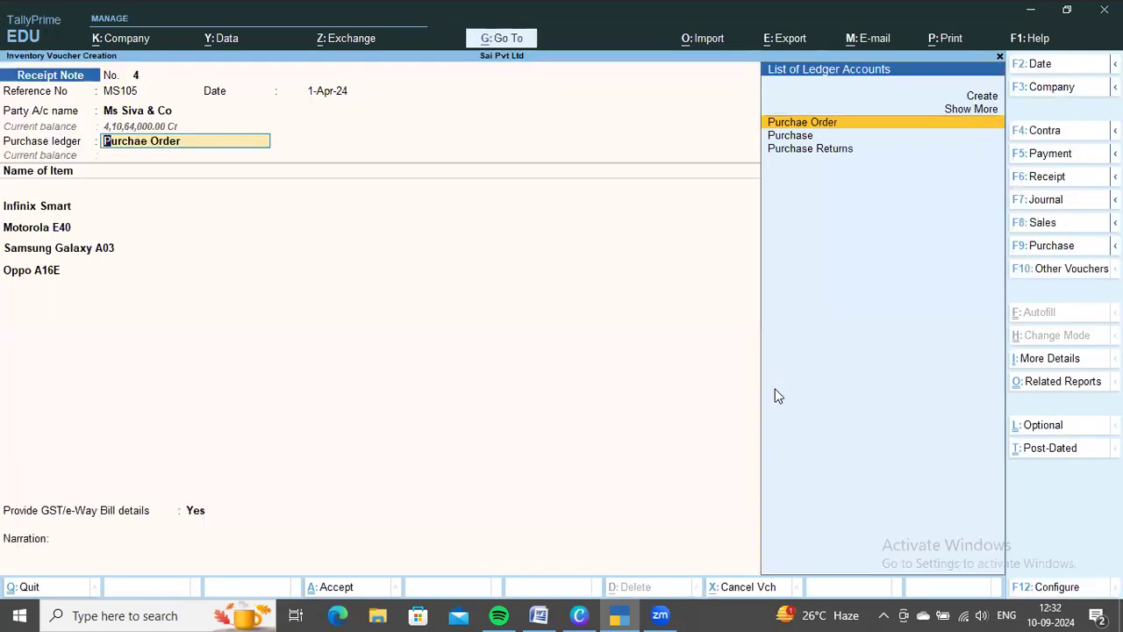
{"action": "key", "text": "Return"}
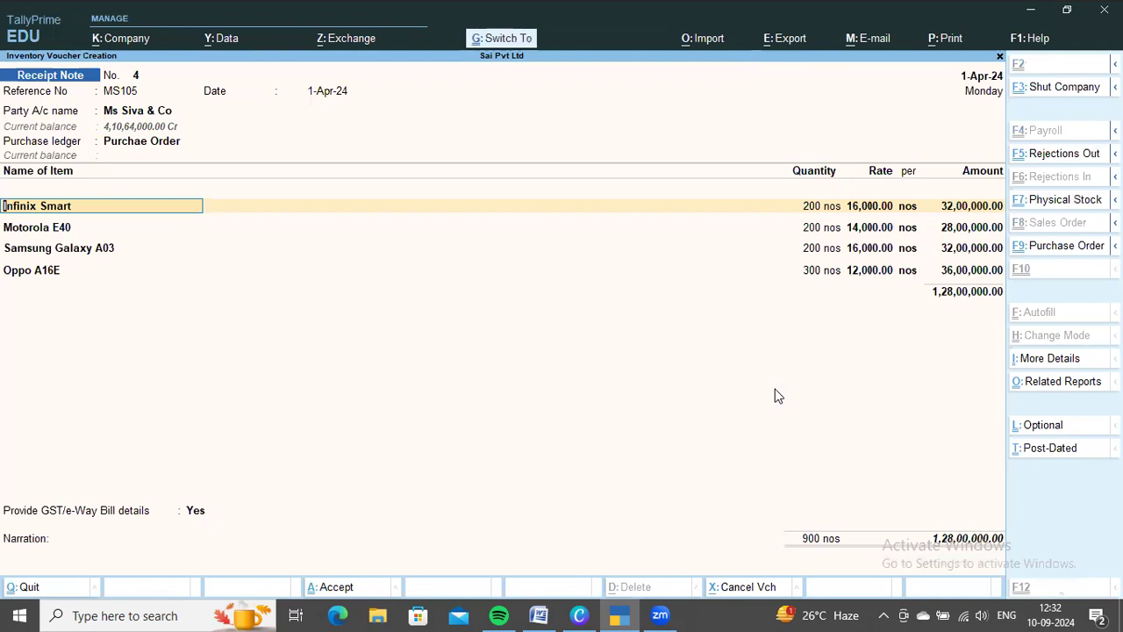
{"action": "key", "text": "ctrl+a"}
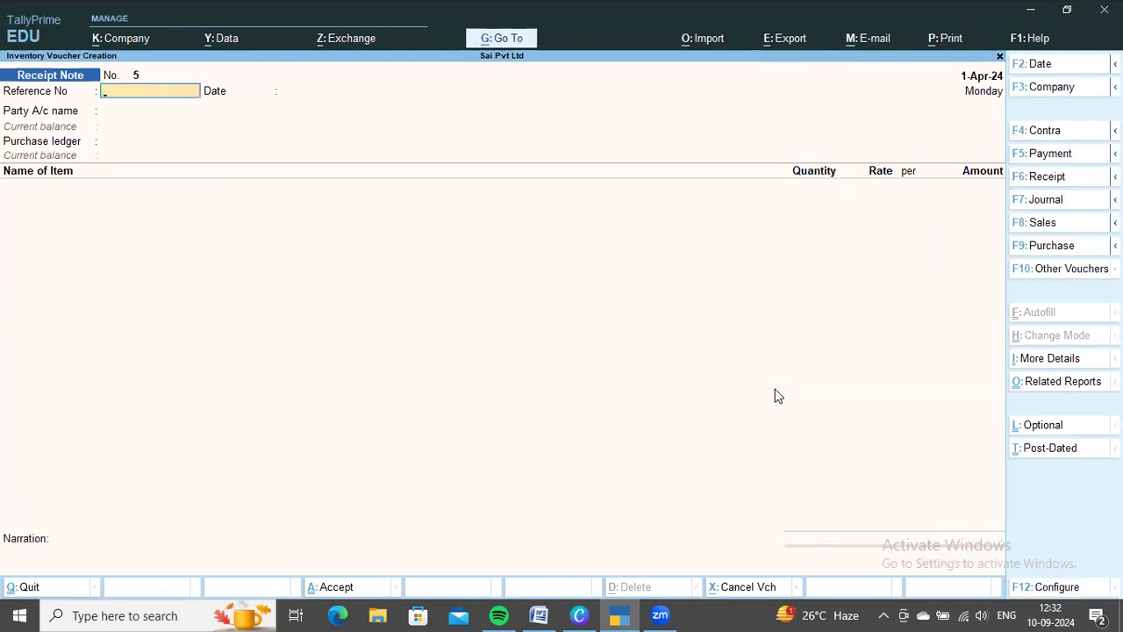
Start a purchase voucher for Ms Ramya & Co against receipt note 3, accepting the party details and the Purchae Order ledger
{"action": "key", "text": "F9"}
{"action": "key", "text": "Return"}
{"action": "key", "text": "Return"}
{"action": "key", "text": "Down"}
{"action": "key", "text": "Return"}
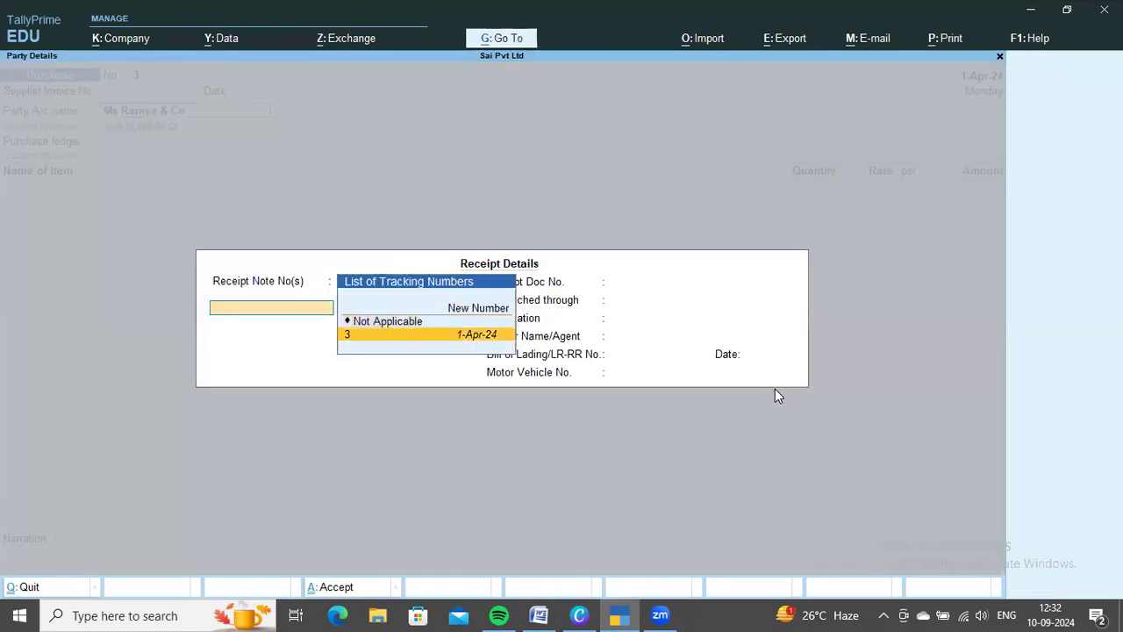
{"action": "key", "text": "Return"}
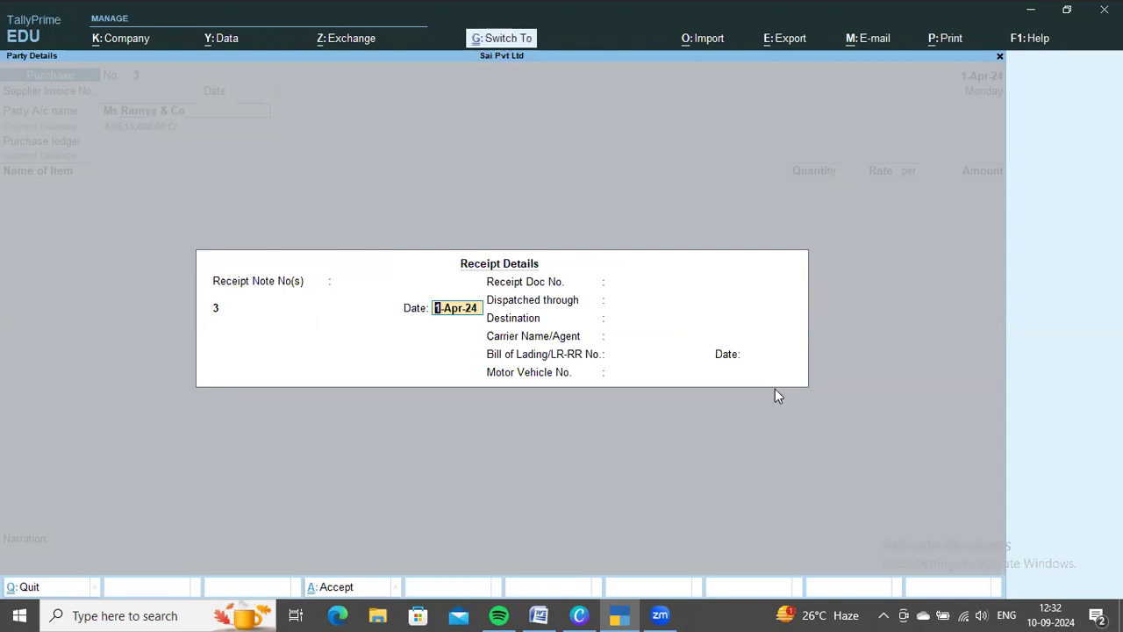
{"action": "key", "text": "Return"}
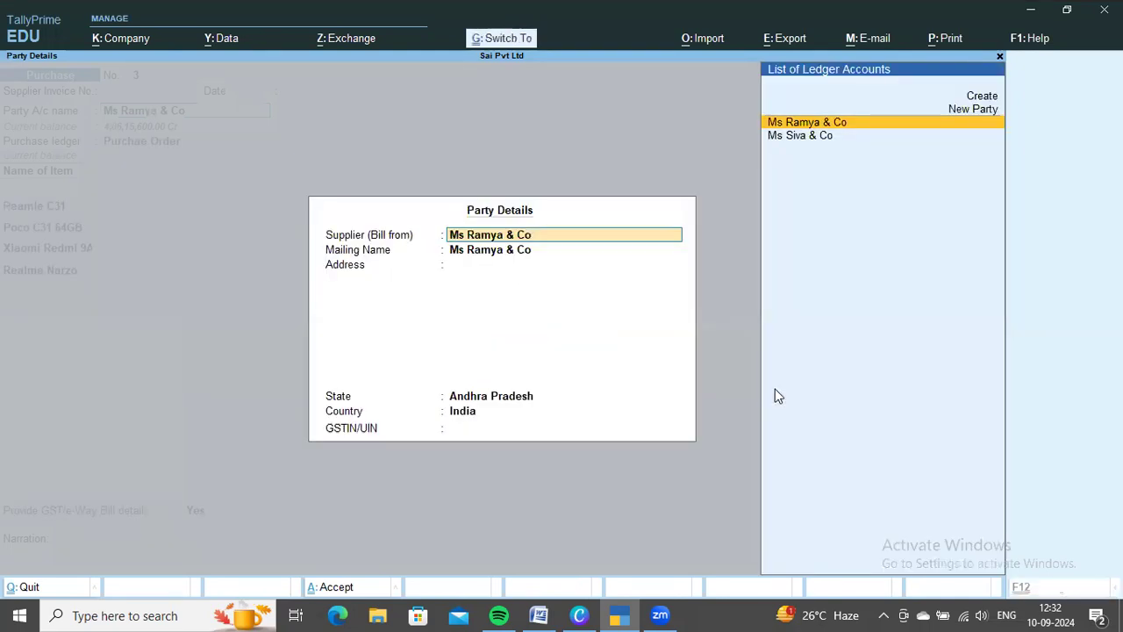
{"action": "key", "text": "ctrl+a"}
{"action": "key", "text": "Return"}
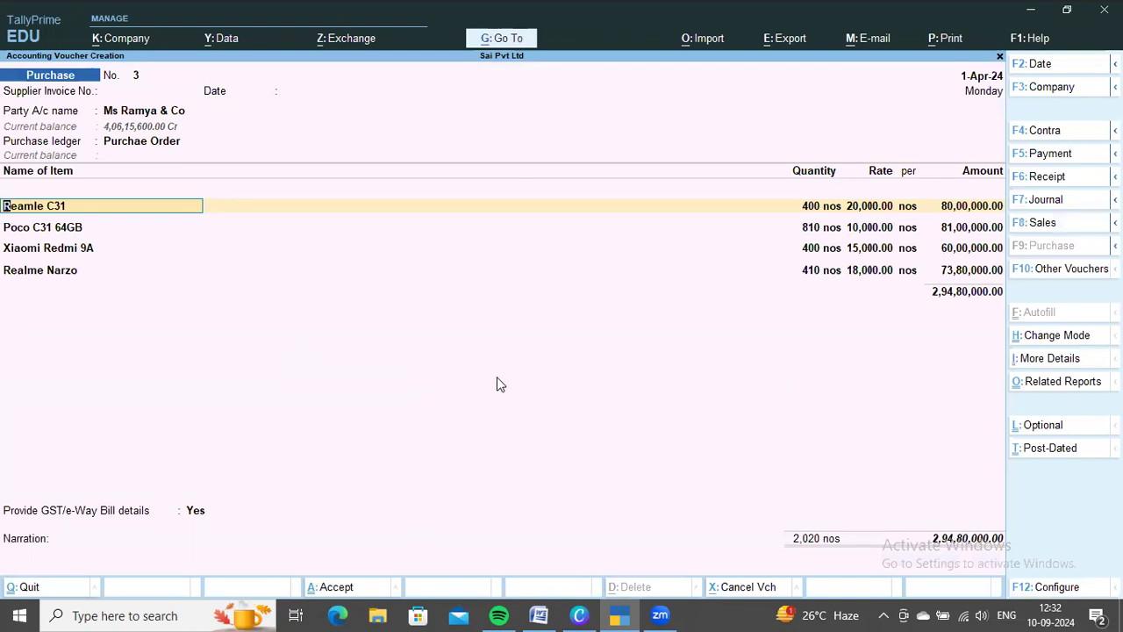
Accept the Reamle C31, Poco C31 64GB, Xiaomi Redmi 9A and Realme Narzo lines with their allocations and end the item list
{"action": "key", "text": "Return"}
Add the CGST and SGST tax ledgers to the Ms Ramya & Co purchase voucher
{"action": "key", "text": "Return"}
{"action": "key", "text": "Return"}
{"action": "key", "text": "Return"}
{"action": "key", "text": "Return"}
{"action": "key", "text": "Return"}
{"action": "key", "text": "Return"}
{"action": "key", "text": "Return"}
{"action": "key", "text": "Return"}
{"action": "key", "text": "Return"}
{"action": "key", "text": "Return"}
{"action": "key", "text": "Return"}
{"action": "key", "text": "Return"}
{"action": "key", "text": "Return"}
{"action": "key", "text": "Return"}
{"action": "key", "text": "Return"}
{"action": "key", "text": "Return"}
{"action": "type", "text": "Cs"}
{"action": "key", "text": "Return"}
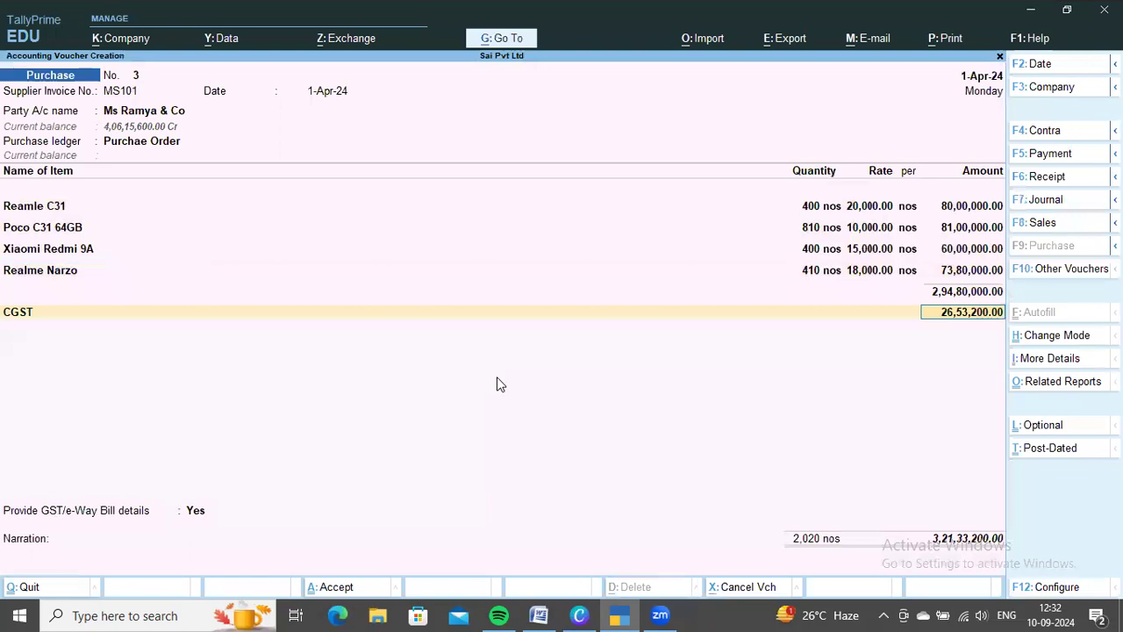
{"action": "key", "text": "Return"}
{"action": "type", "text": "sg"}
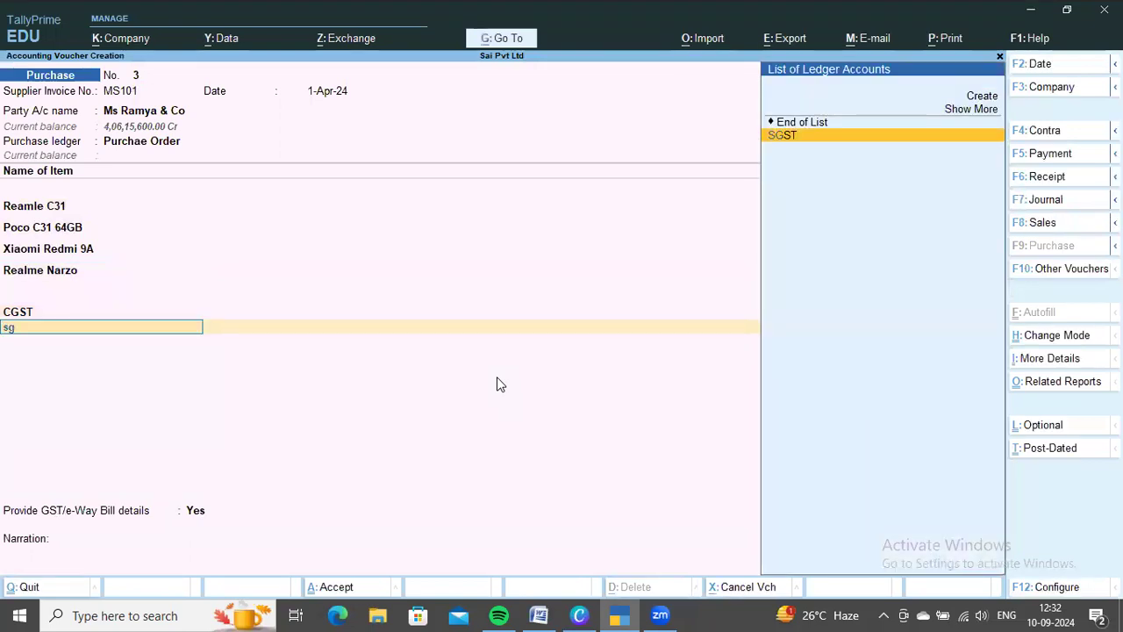
{"action": "key", "text": "Return"}
{"action": "key", "text": "Return"}
{"action": "key", "text": "Return"}
{"action": "key", "text": "Return"}
{"action": "key", "text": "Return"}
{"action": "key", "text": "Return"}
{"action": "key", "text": "Return"}
{"action": "key", "text": "Return"}
{"action": "key", "text": "Return"}
Accept the remaining details of the Ms Ramya & Co purchase and save the voucher
{"action": "key", "text": "ctrl+a"}
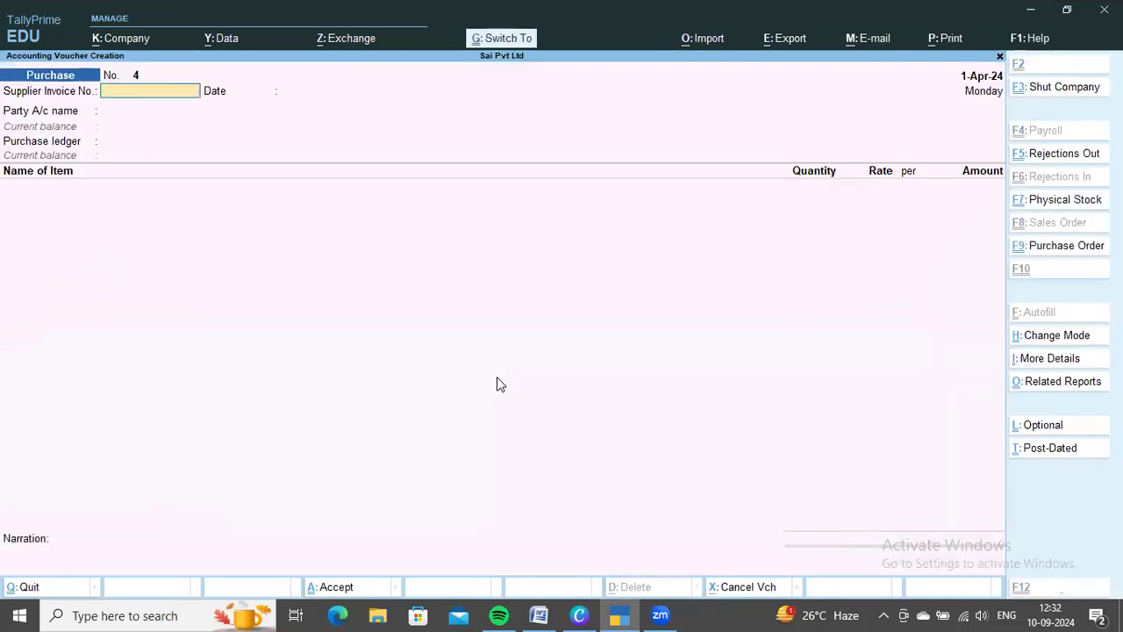
Check the order entries in Word and start a TallyPrime purchase for Ms Siva & Co against receipt note MS105, keeping the Purchae Order ledger
{"action": "key", "text": "alt+Tab"}
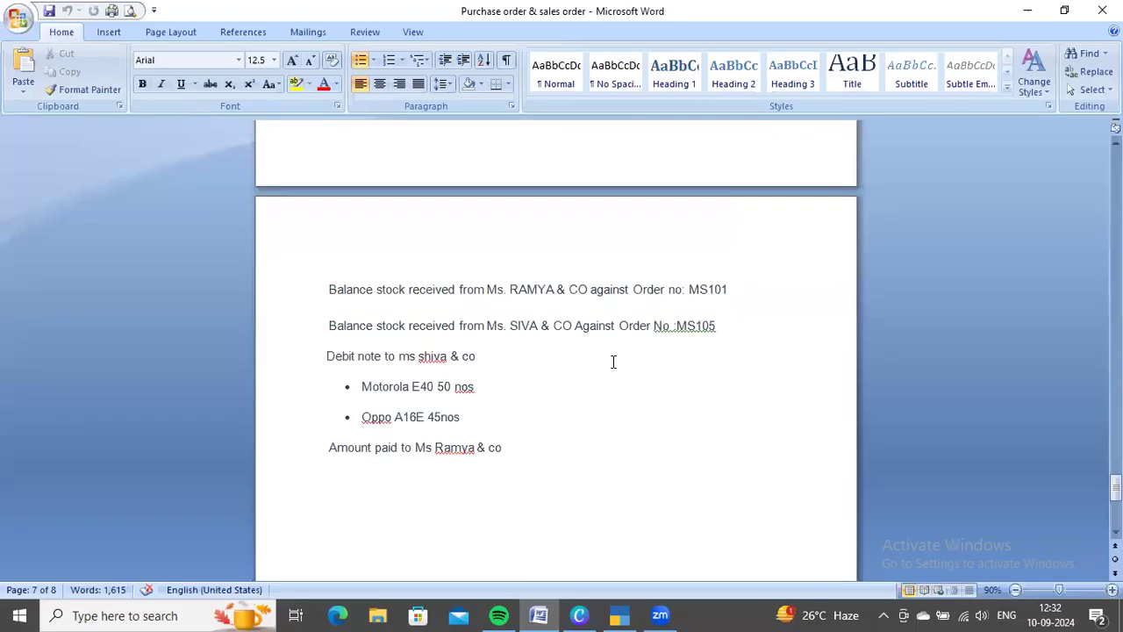
{"action": "key", "text": "alt+Tab"}
{"action": "key", "text": "Return"}
{"action": "key", "text": "Down"}
{"action": "key", "text": "Down"}
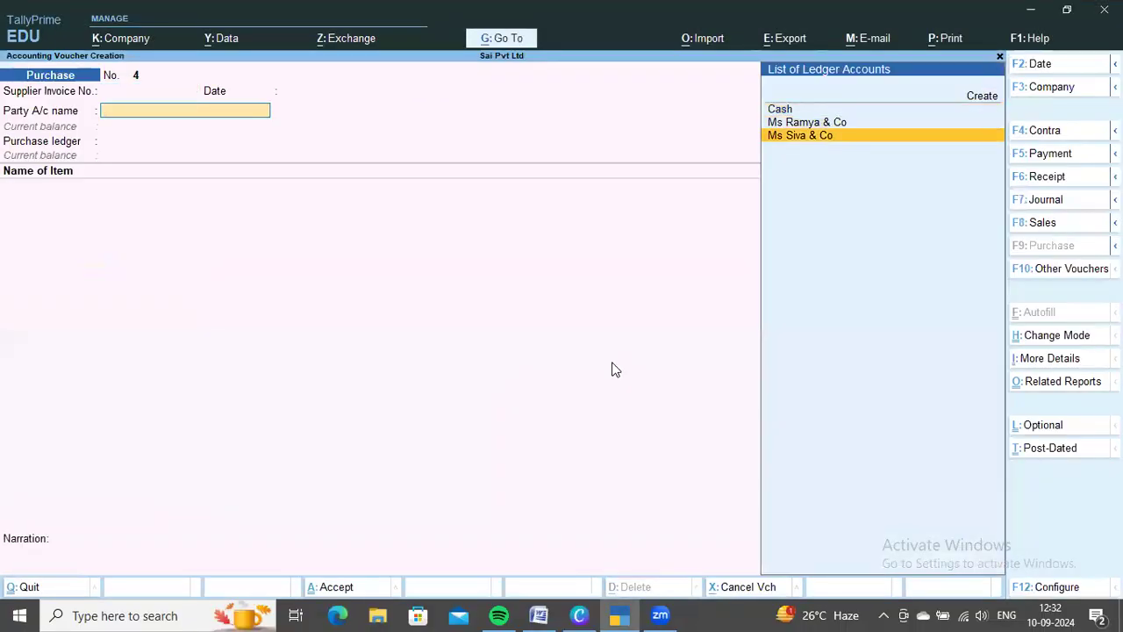
{"action": "key", "text": "Return"}
{"action": "key", "text": "Down"}
{"action": "key", "text": "Return"}
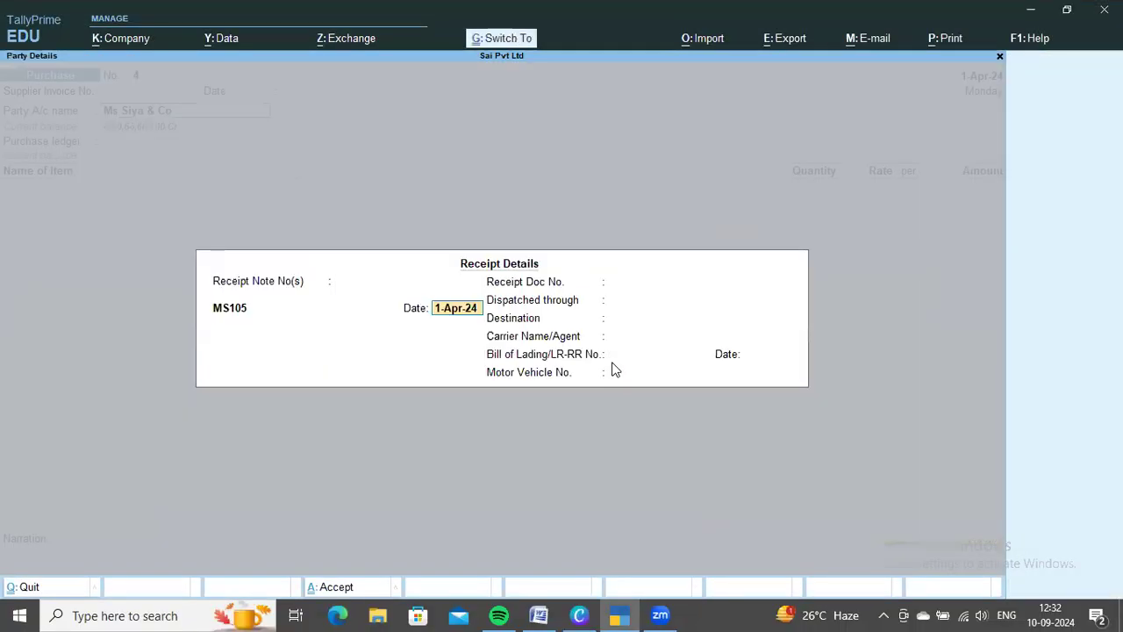
{"action": "key", "text": "Return"}
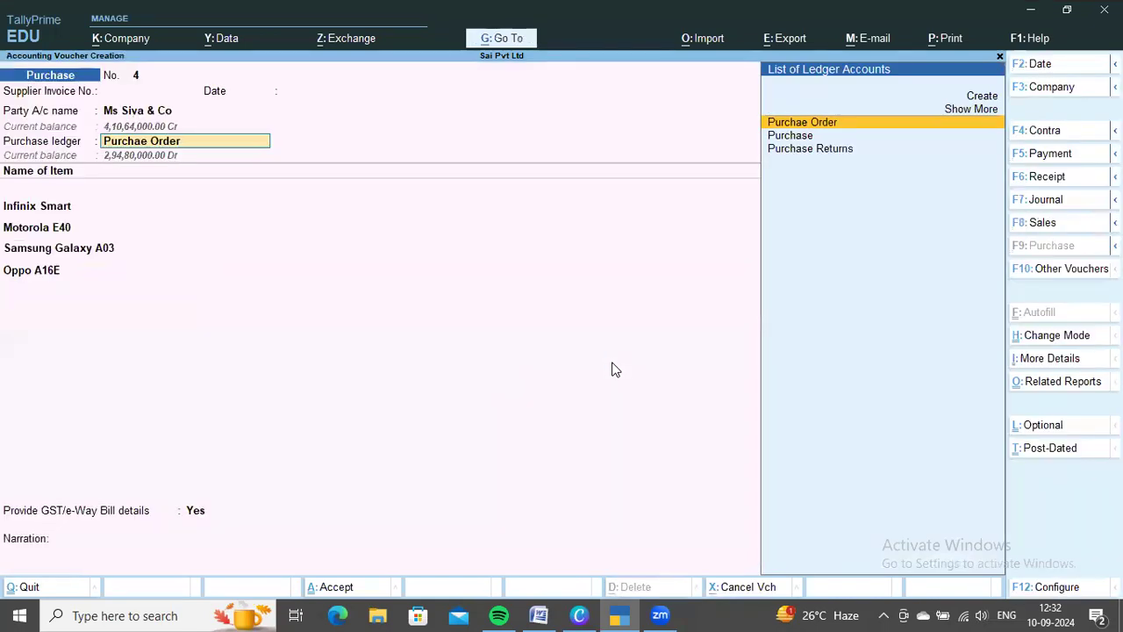
{"action": "key", "text": "Return"}
{"action": "key", "text": "Return"}
{"action": "key", "text": "Return"}
{"action": "key", "text": "Return"}
{"action": "key", "text": "Return"}
{"action": "key", "text": "Return"}
Accept the Infinix Smart, Motorola E40, Samsung Galaxy A03 and Oppo A16E lines with their MS105 allocations and end the item list
{"action": "key", "text": "Return"}
{"action": "key", "text": "Return"}
{"action": "key", "text": "Return"}
{"action": "key", "text": "Return"}
{"action": "key", "text": "Return"}
{"action": "key", "text": "Return"}
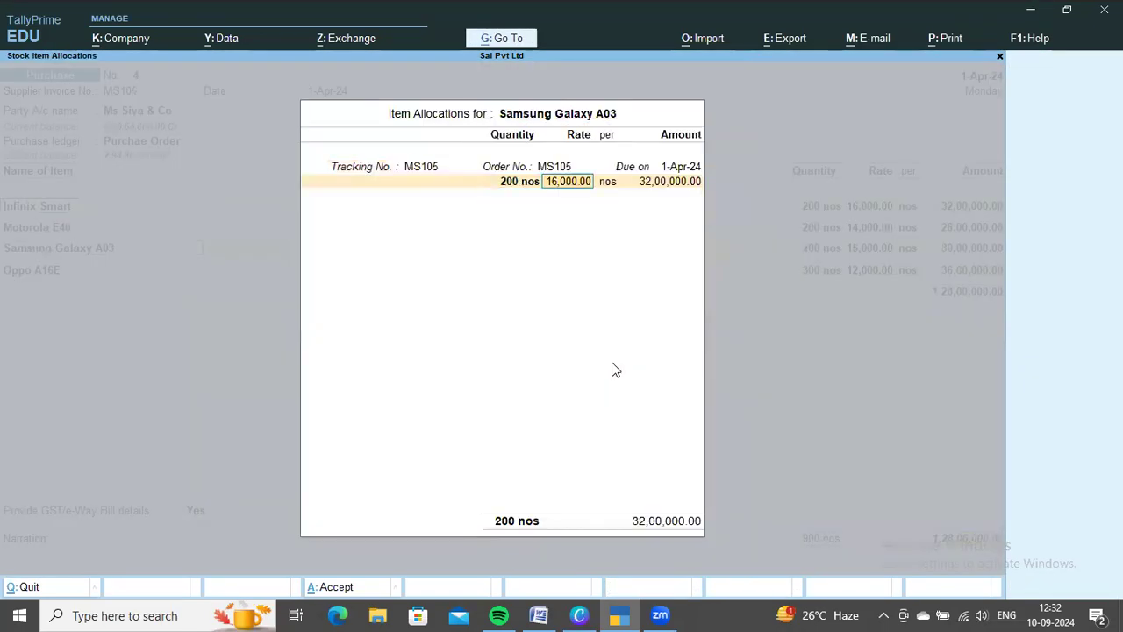
{"action": "key", "text": "Return"}
{"action": "key", "text": "Return"}
{"action": "key", "text": "Return"}
{"action": "key", "text": "Return"}
{"action": "key", "text": "Return"}
{"action": "key", "text": "Return"}
{"action": "key", "text": "Return"}
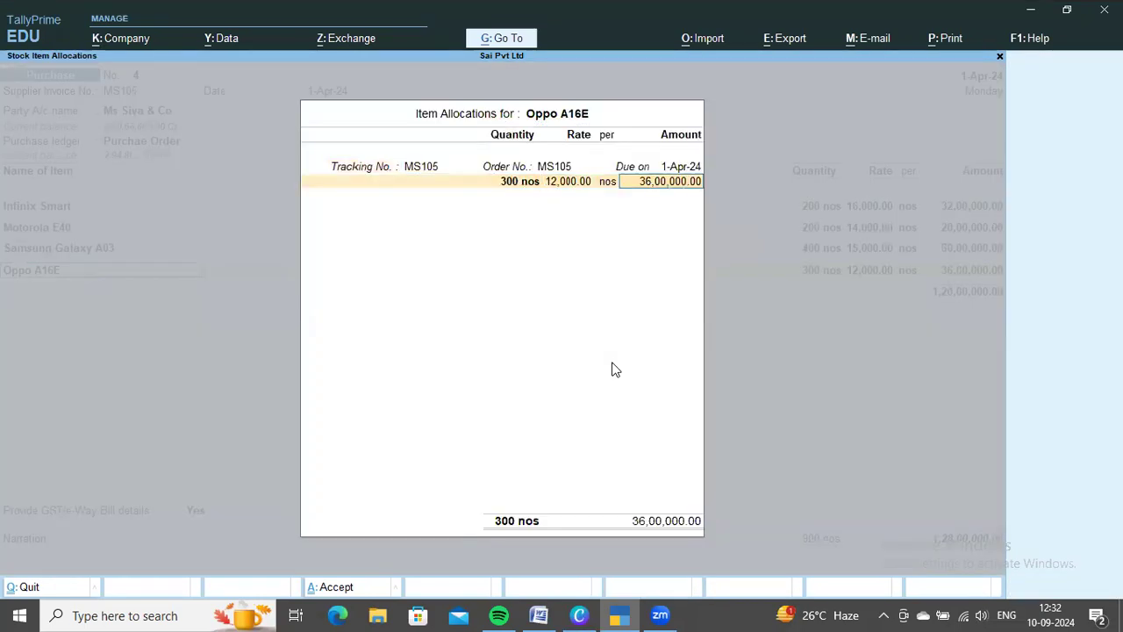
{"action": "key", "text": "Return"}
Add the CGST and SGST ledgers to the Ms Siva & Co purchase and save the voucher
{"action": "key", "text": "Return"}
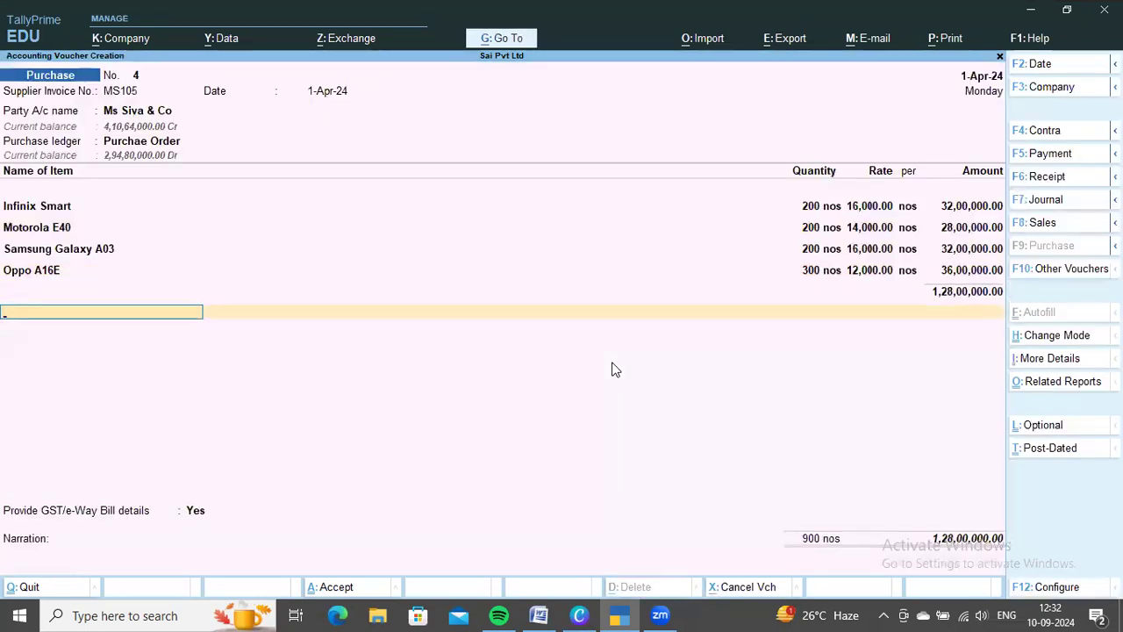
{"action": "type", "text": "Cgs"}
{"action": "key", "text": "Return"}
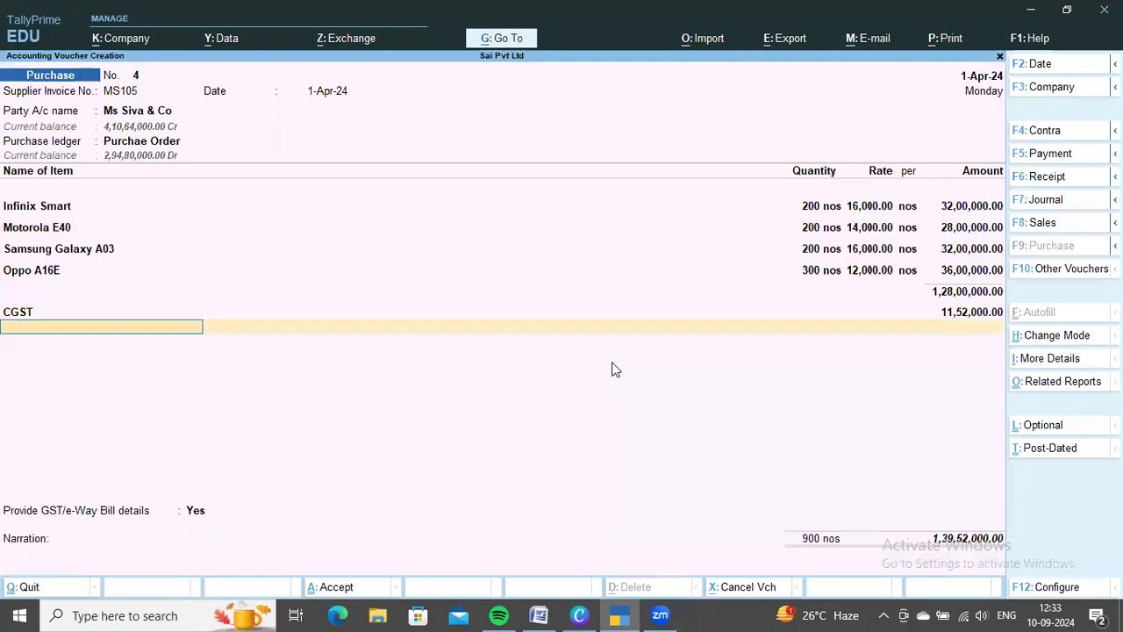
{"action": "type", "text": "Sg"}
{"action": "key", "text": "Return"}
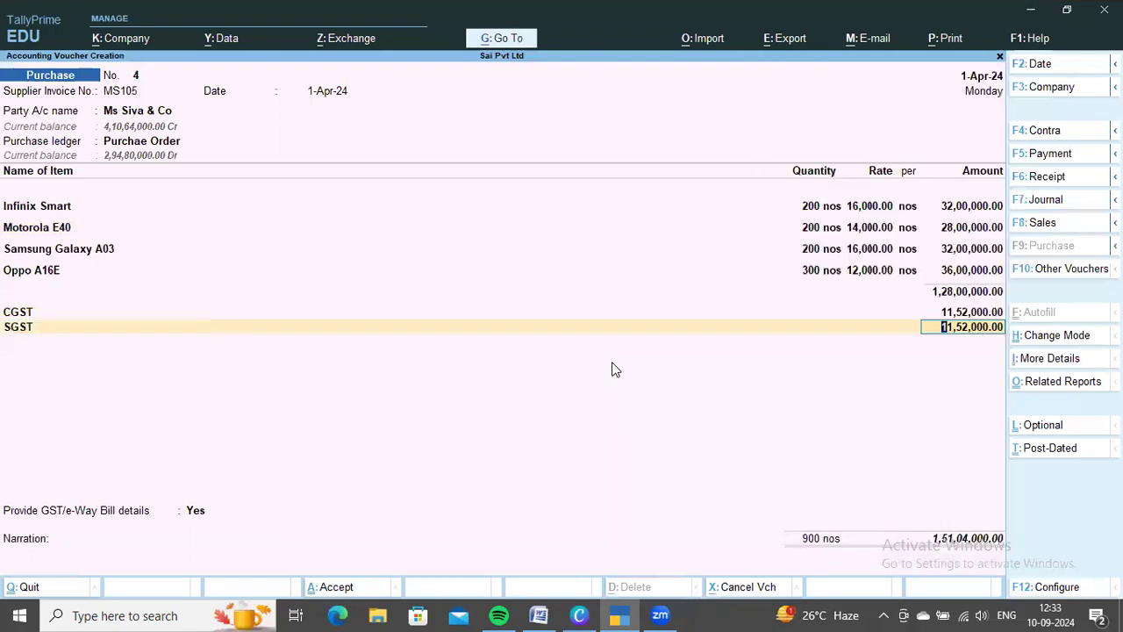
{"action": "key", "text": "ctrl+a"}
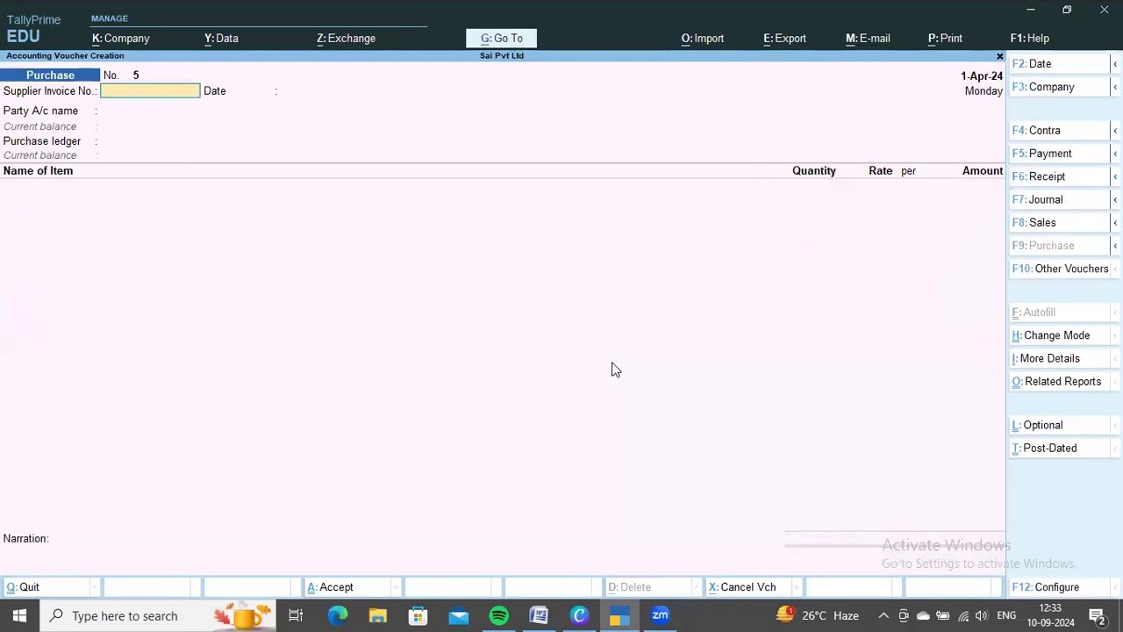
Read the debit note entry in Word and start a TallyPrime debit note for Ms Siva & Co with the Purchase Returns ledger
{"action": "key", "text": "alt+Tab"}
{"action": "scroll", "coordinate": [566, 454], "scroll_direction": "down", "scroll_amount": 1}
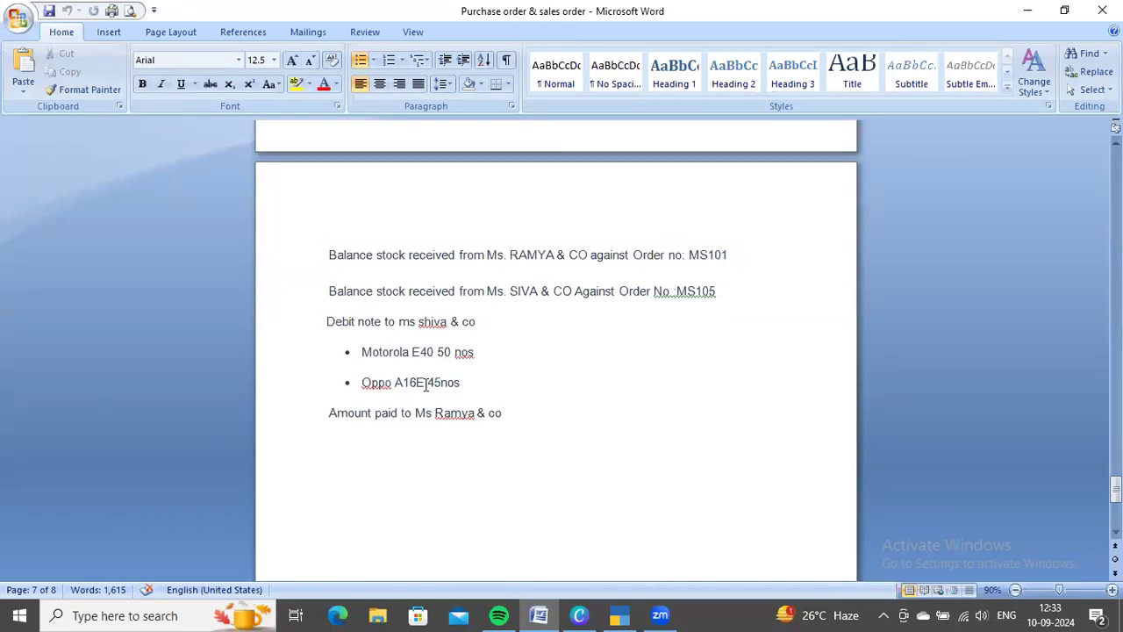
{"action": "scroll", "coordinate": [375, 406], "scroll_direction": "up", "scroll_amount": 1}
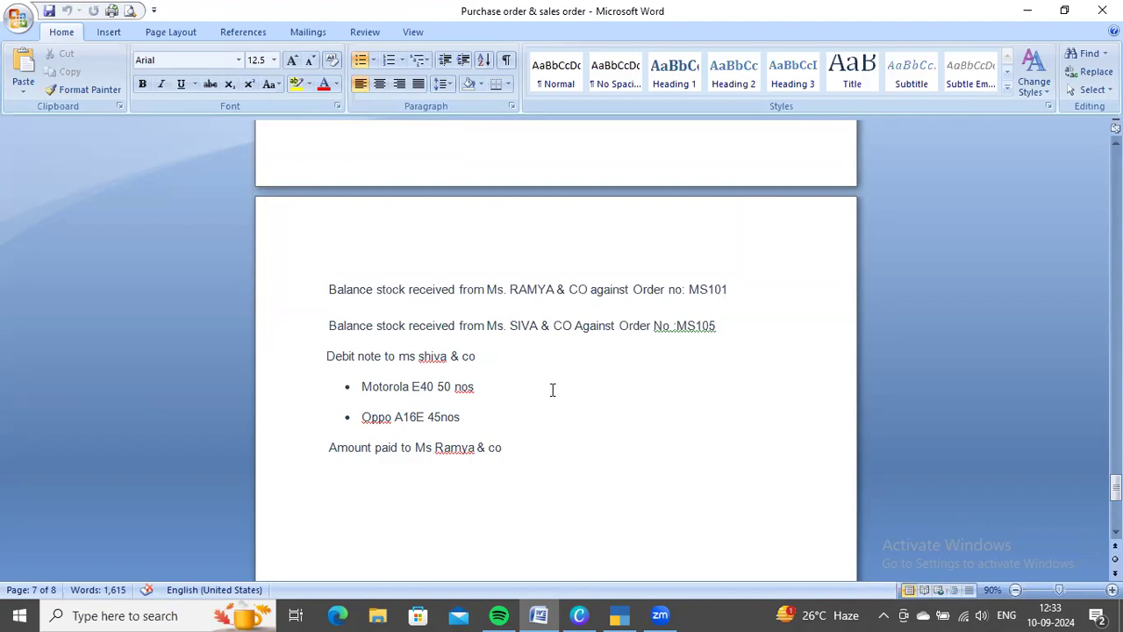
{"action": "key", "text": "alt+Tab"}
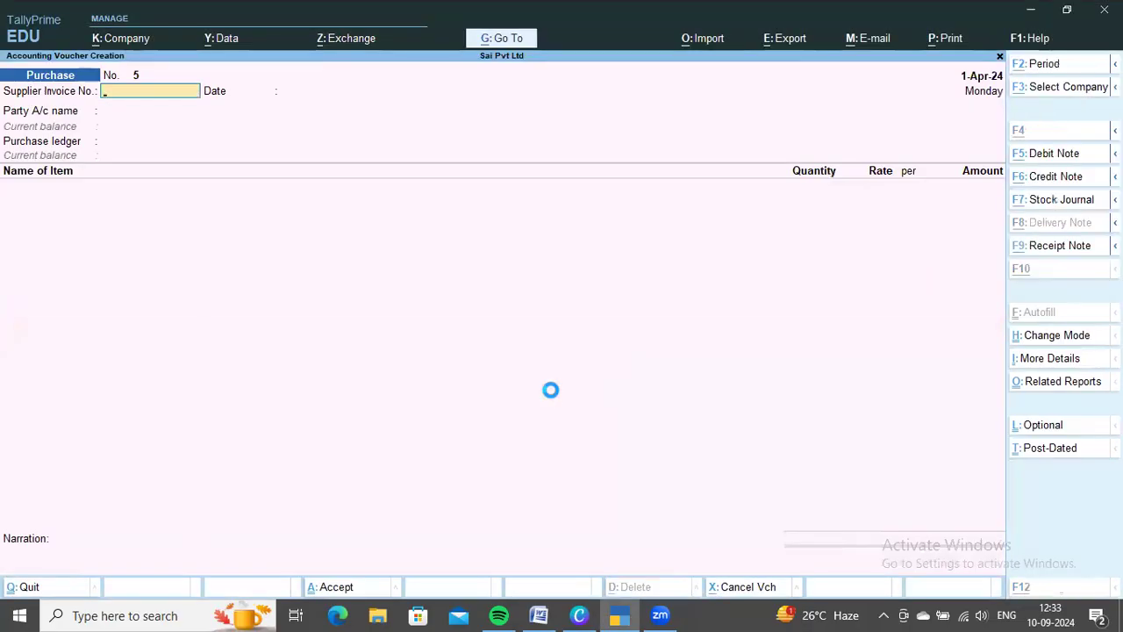
{"action": "key", "text": "ctrl+F9"}
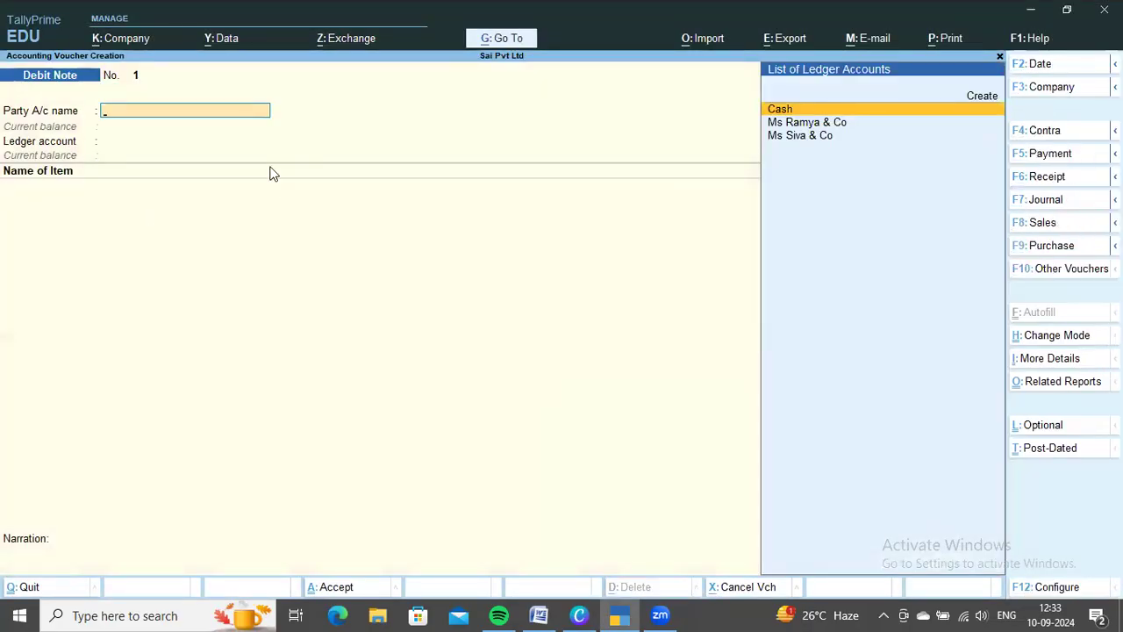
{"action": "key", "text": "Down"}
{"action": "key", "text": "Down"}
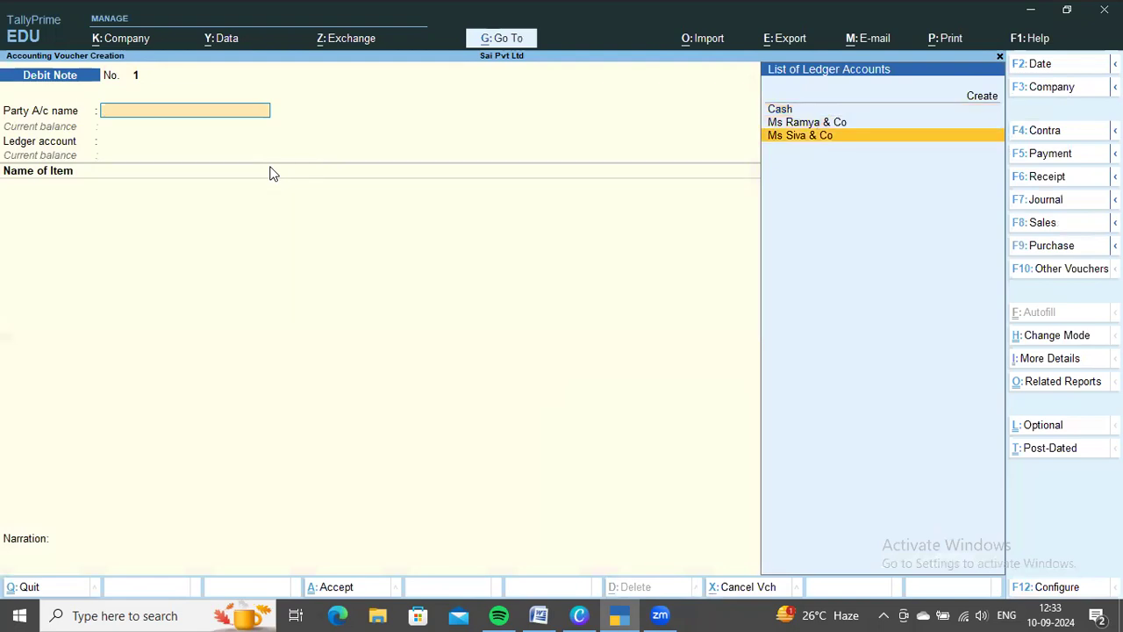
{"action": "key", "text": "Return"}
{"action": "key", "text": "ctrl+a"}
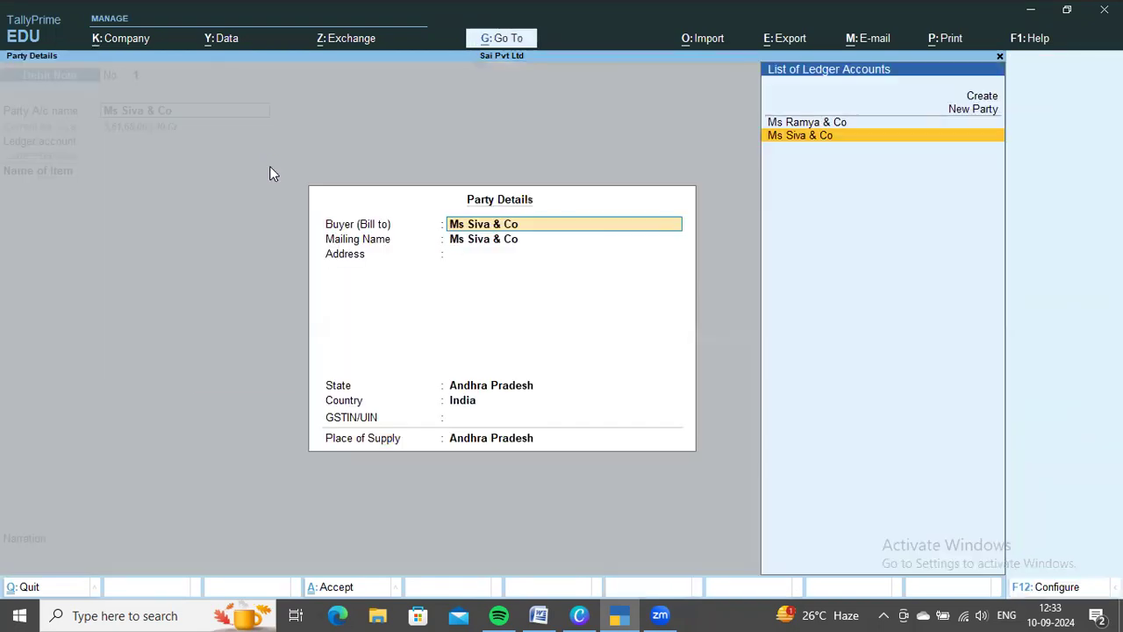
{"action": "key", "text": "ctrl+a"}
{"action": "key", "text": "Down"}
{"action": "key", "text": "Down"}
{"action": "key", "text": "Return"}
Enter Motorola E40 from the Word list in the debit note with 50 nos at 14,000, leaving tracking and order numbers Not Applicable
{"action": "key", "text": "alt+Tab"}
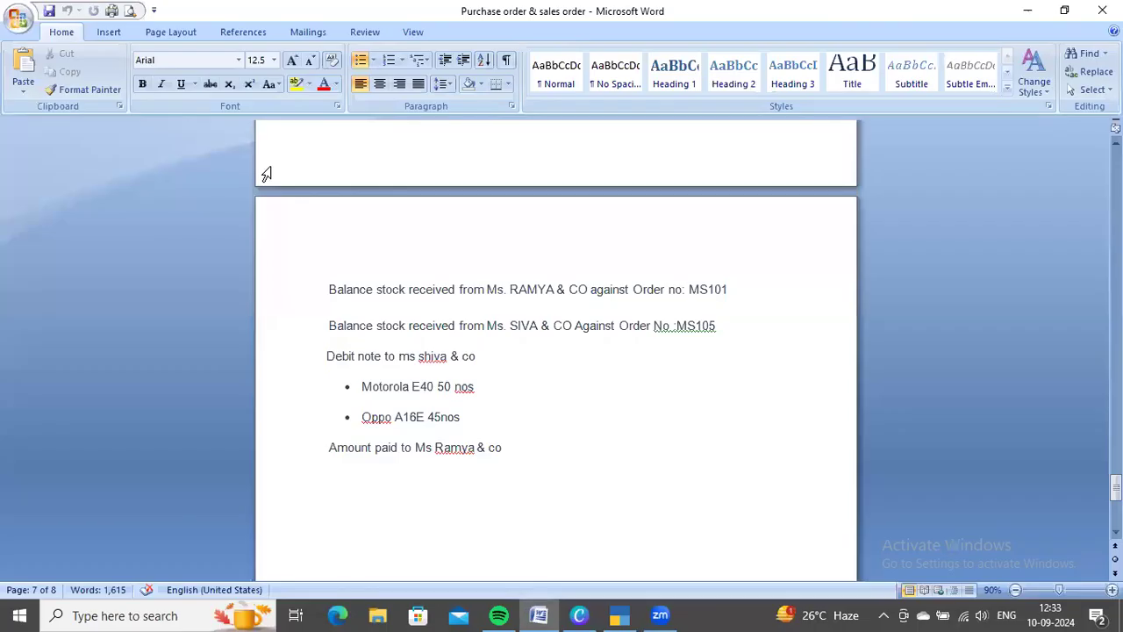
{"action": "key", "text": "alt+Tab"}
{"action": "type", "text": "Mo"}
{"action": "key", "text": "Down"}
{"action": "key", "text": "Down"}
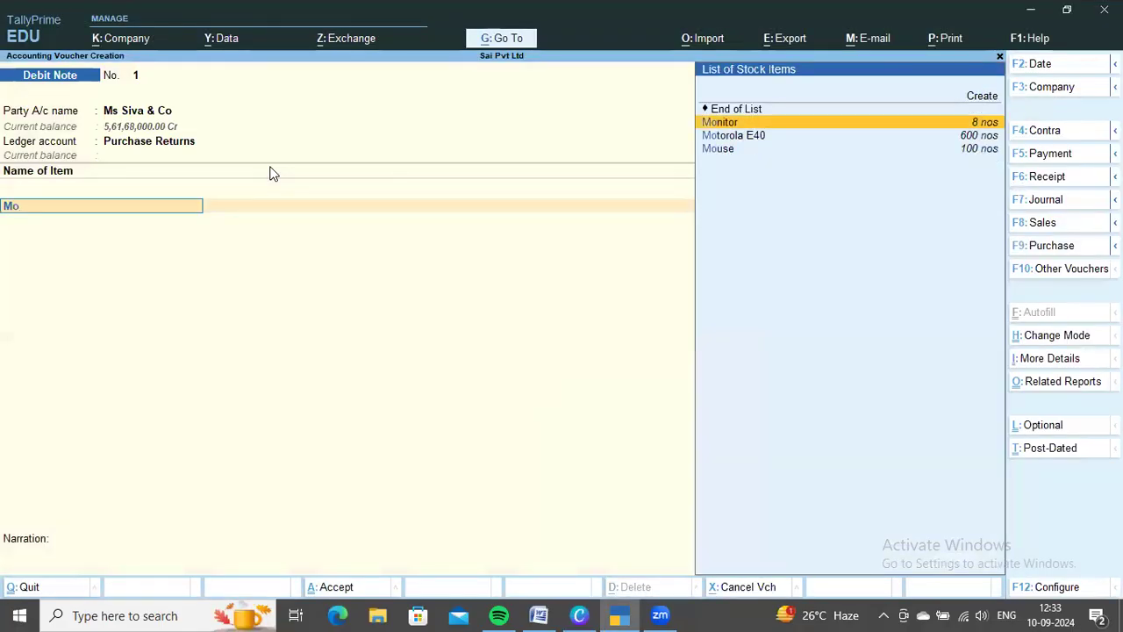
{"action": "key", "text": "Return"}
{"action": "key", "text": "Return"}
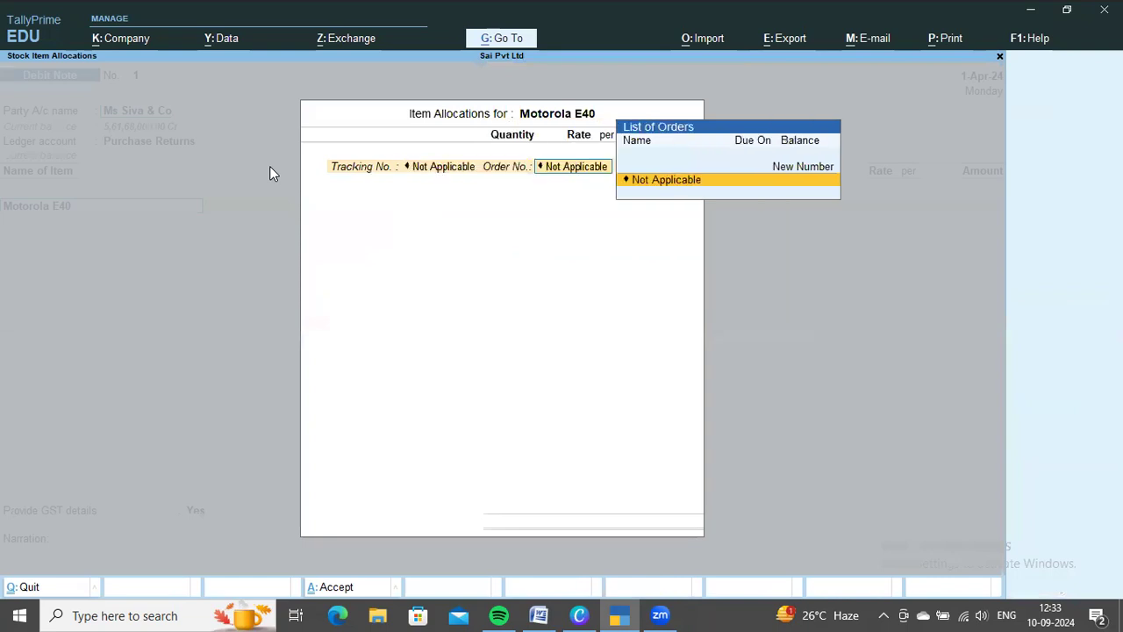
{"action": "key", "text": "Return"}
{"action": "key", "text": "alt+Tab"}
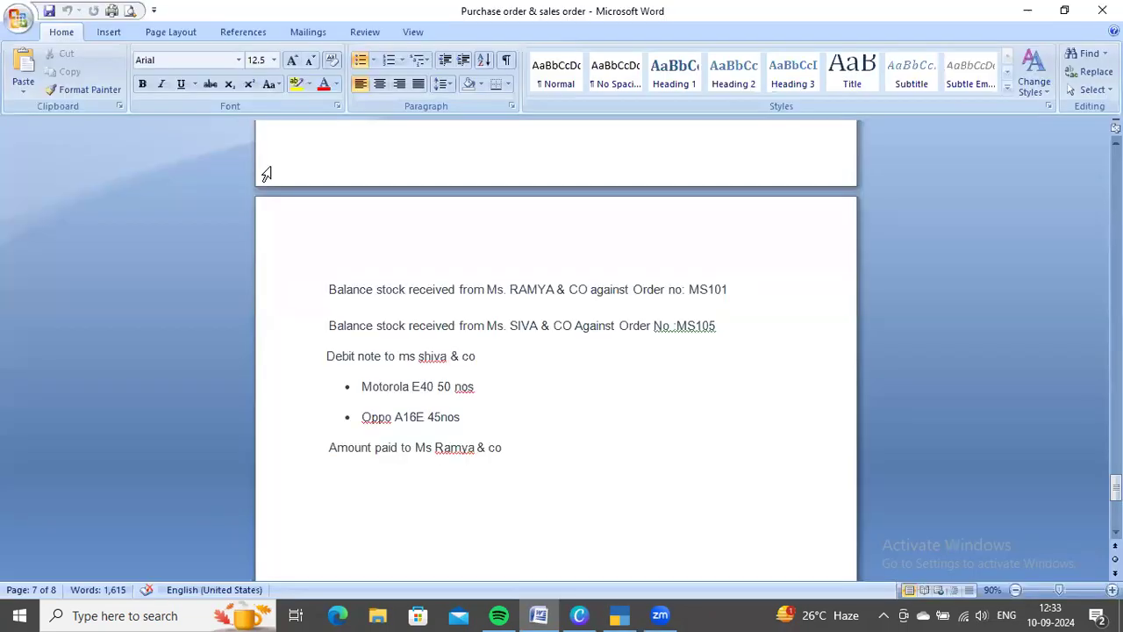
{"action": "key", "text": "alt+Tab"}
{"action": "type", "text": "5"}
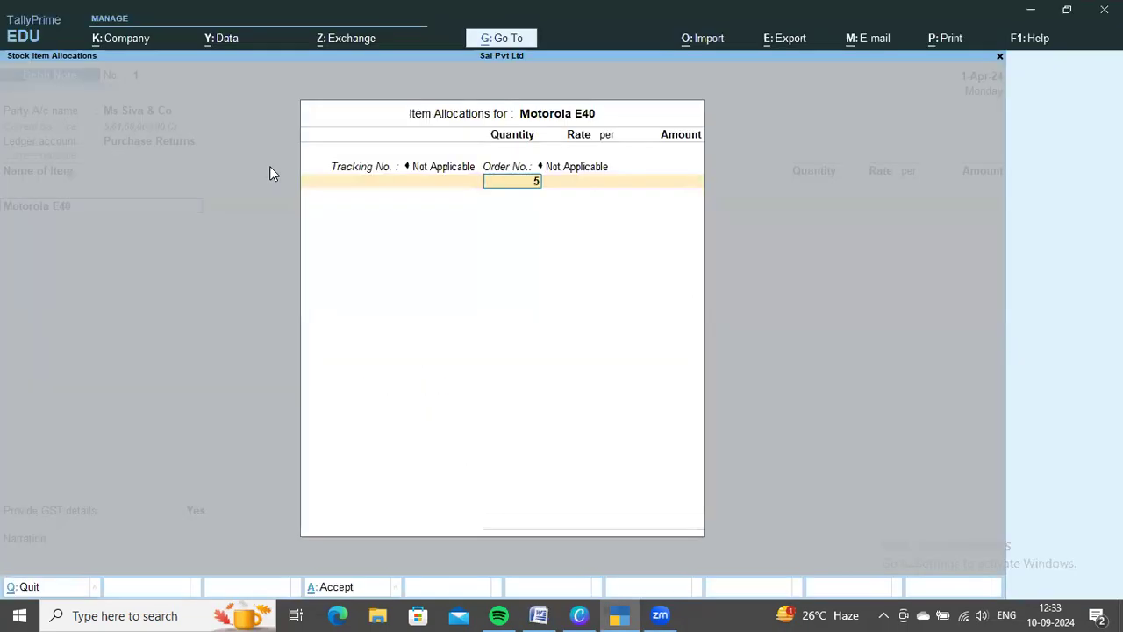
{"action": "type", "text": "0"}
{"action": "key", "text": "Return"}
{"action": "key", "text": "Return"}
{"action": "key", "text": "Return"}
{"action": "key", "text": "Return"}
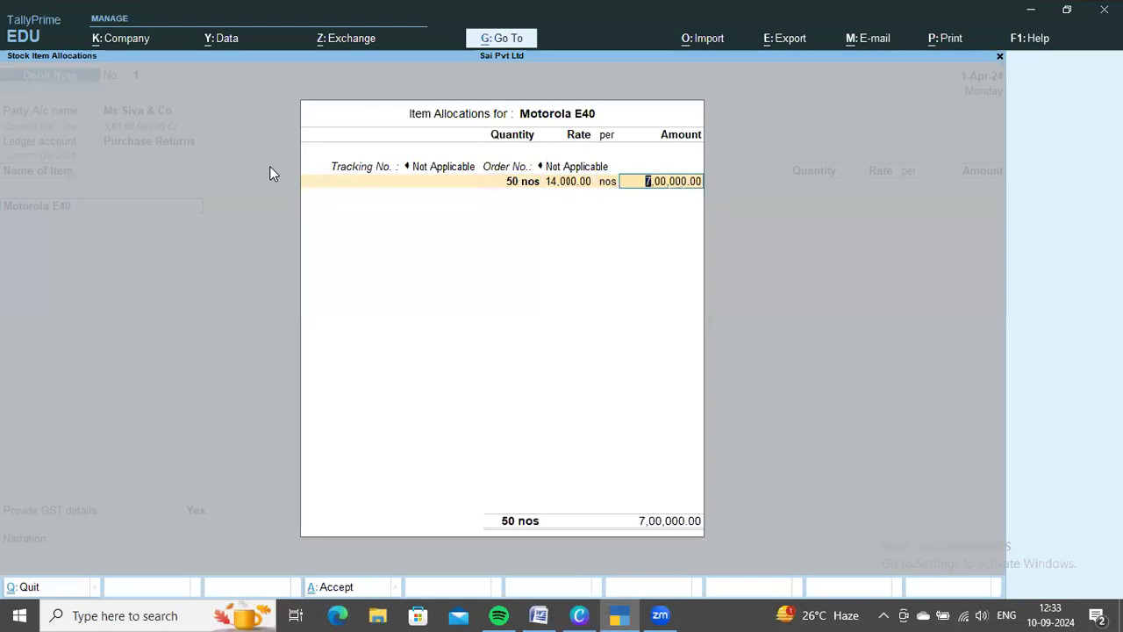
{"action": "key", "text": "Return"}
Enter Oppo A16E from the Word list in the debit note with 45 nos at 12,000, leaving tracking and order numbers Not Applicable
{"action": "key", "text": "Return"}
{"action": "key", "text": "alt+Tab"}
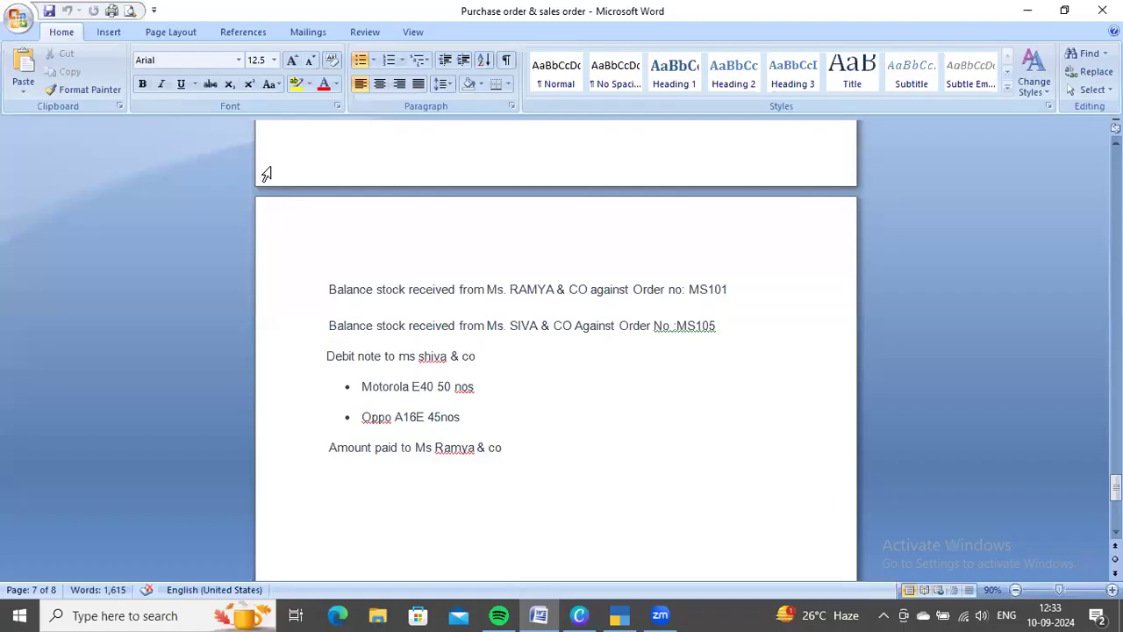
{"action": "key", "text": "alt+Tab"}
{"action": "type", "text": "Oppo"}
{"action": "key", "text": "Return"}
{"action": "key", "text": "Return"}
{"action": "key", "text": "Return"}
{"action": "key", "text": "alt+Tab"}
{"action": "key", "text": "alt+Tab"}
{"action": "type", "text": "45"}
{"action": "key", "text": "Return"}
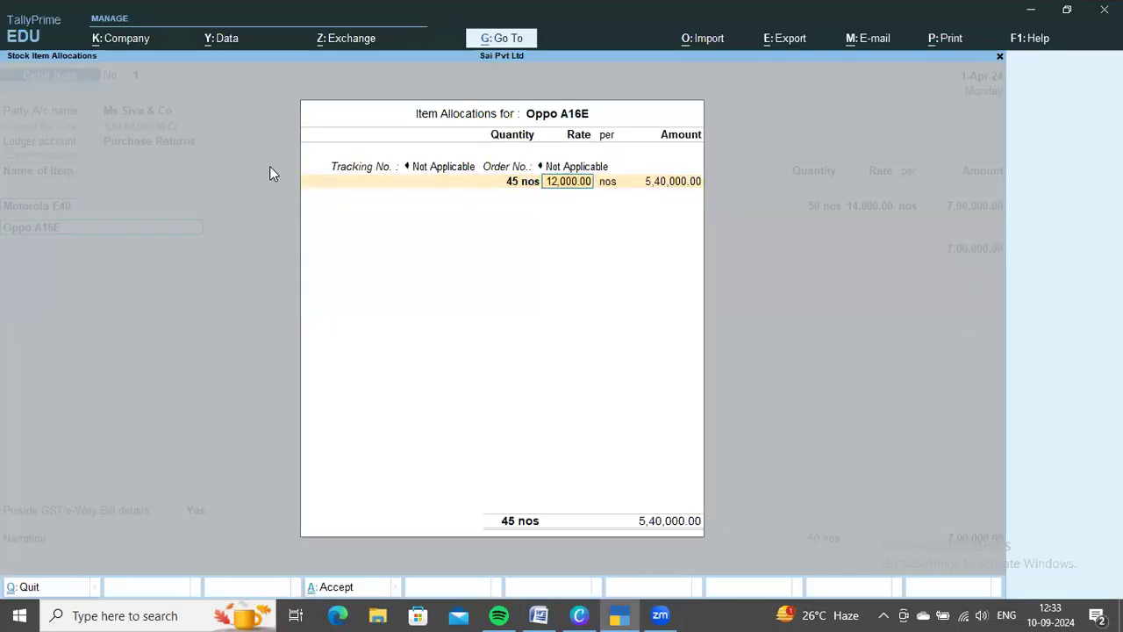
{"action": "key", "text": "Return"}
{"action": "key", "text": "Return"}
Add the CGST and SGST ledgers to the debit note and set Provide GST/e-Way Bill details to No
{"action": "key", "text": "Return"}
{"action": "key", "text": "Return"}
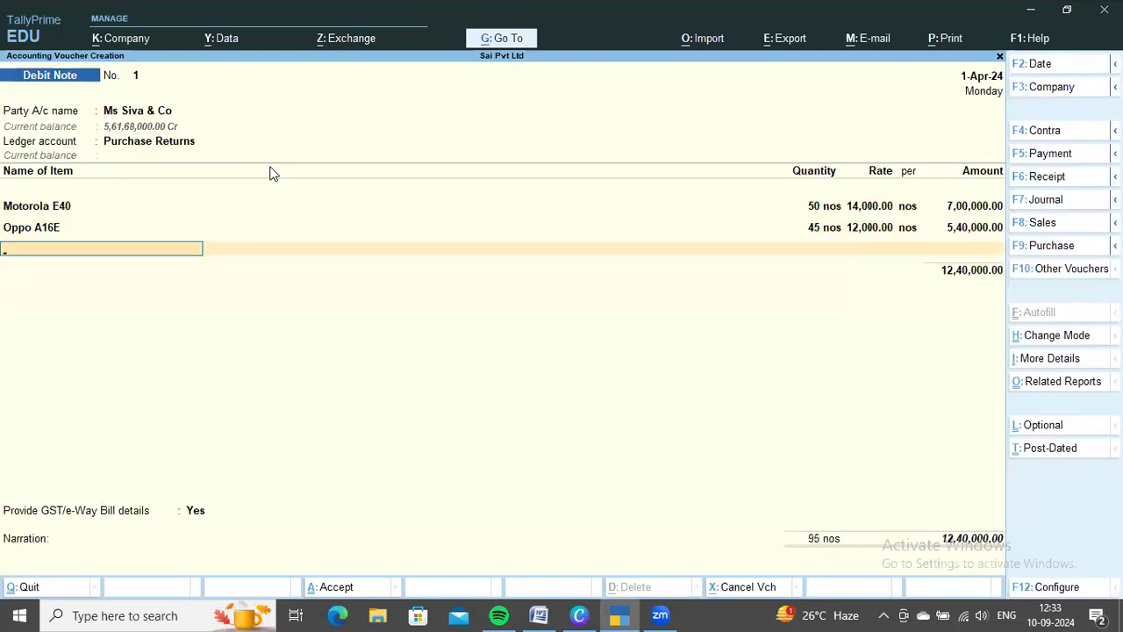
{"action": "key", "text": "Return"}
{"action": "type", "text": "Cgs"}
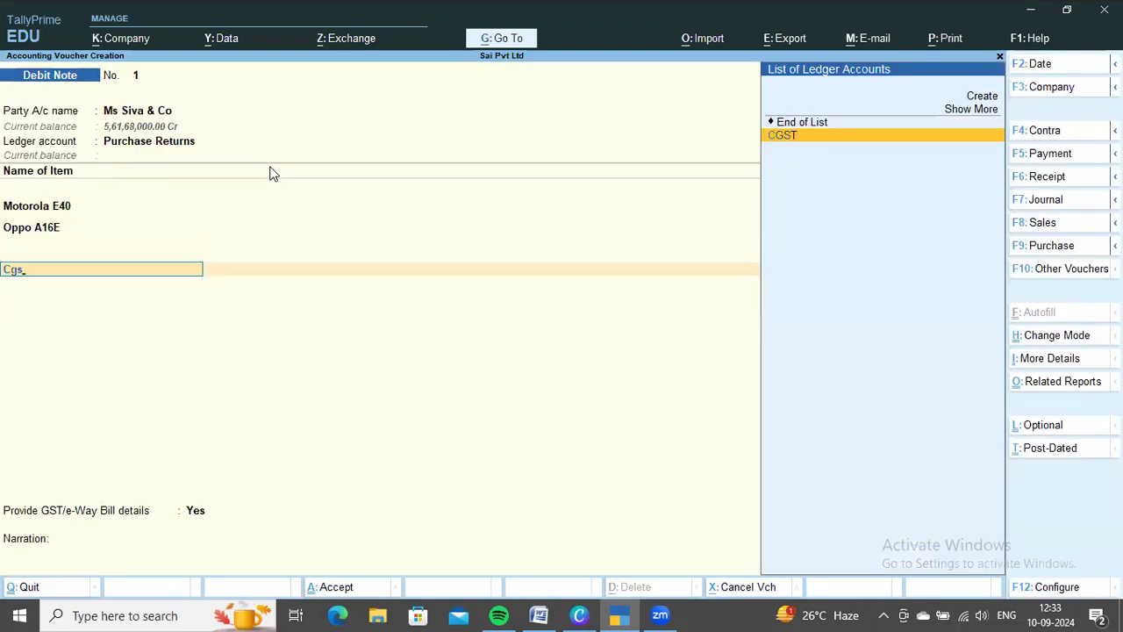
{"action": "key", "text": "Return"}
{"action": "key", "text": "Return"}
{"action": "type", "text": "s"}
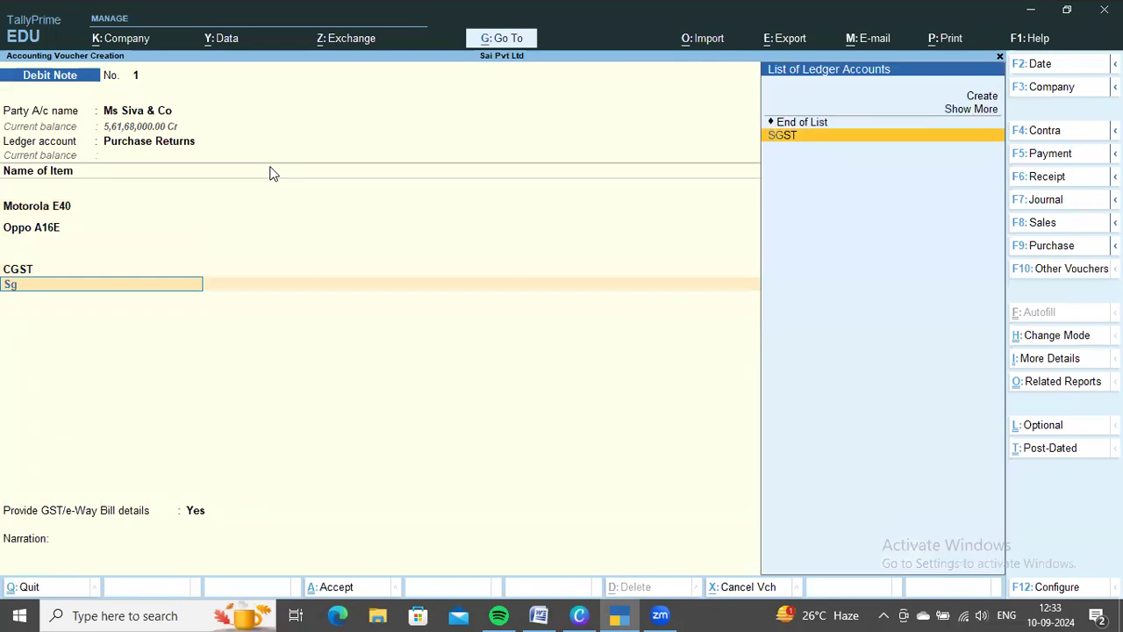
{"action": "key", "text": "Return"}
{"action": "key", "text": "Return"}
{"action": "key", "text": "Return"}
{"action": "key", "text": "Up"}
Allocate the debit note's full amount as Agst Ref to bill MS105 and save the voucher
{"action": "key", "text": "Return"}
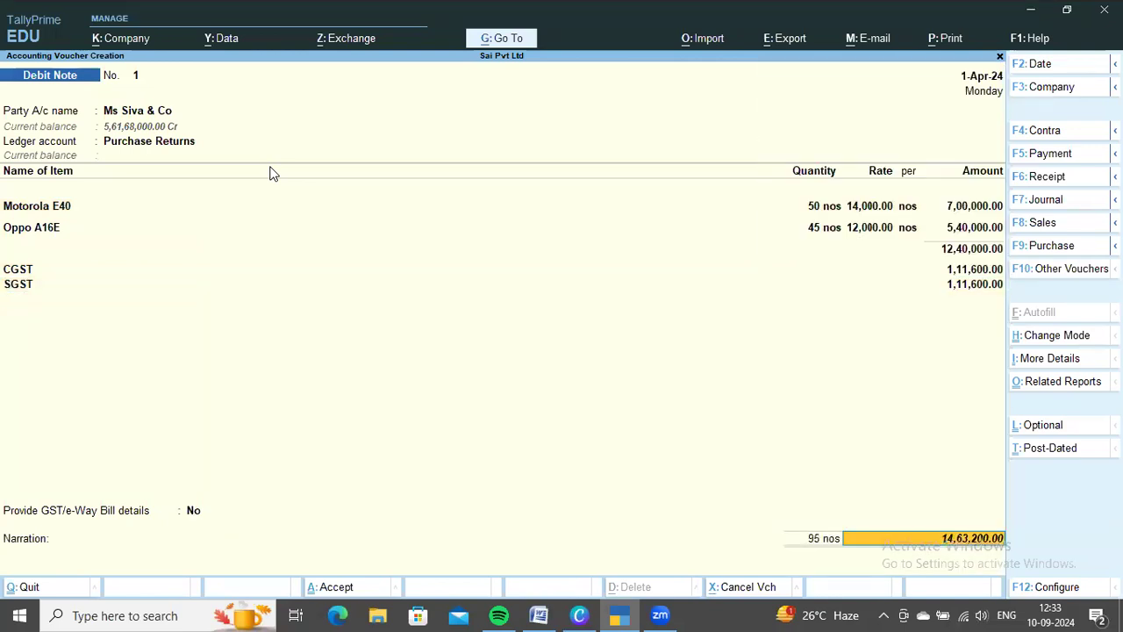
{"action": "key", "text": "Return"}
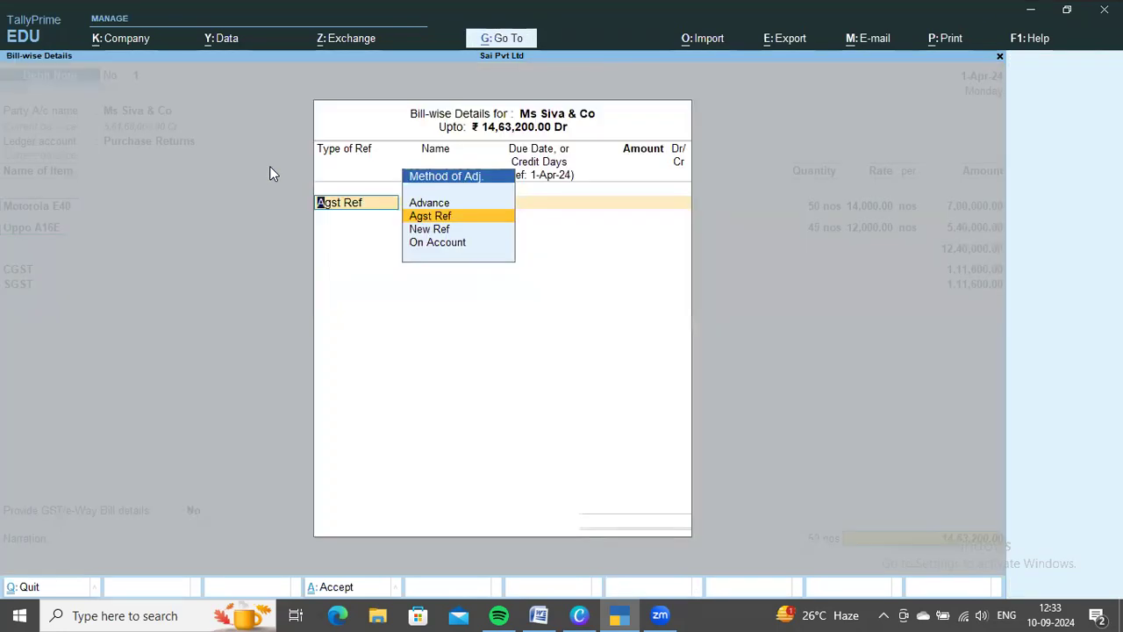
{"action": "key", "text": "Return"}
{"action": "key", "text": "Return"}
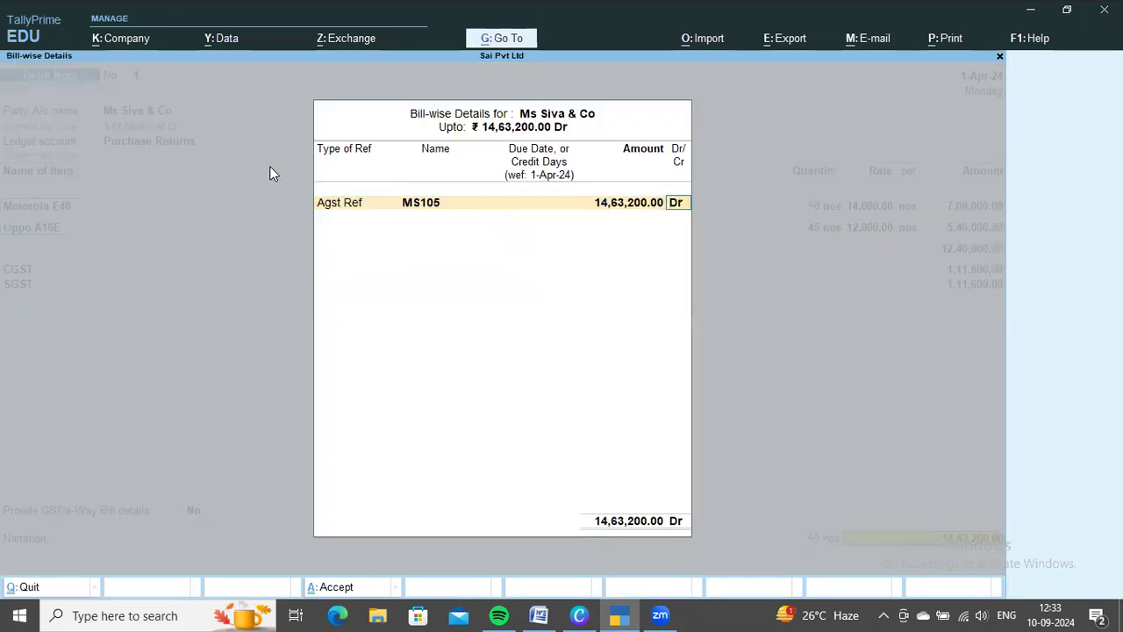
{"action": "key", "text": "Return"}
{"action": "key", "text": "Return"}
{"action": "key", "text": "Return"}
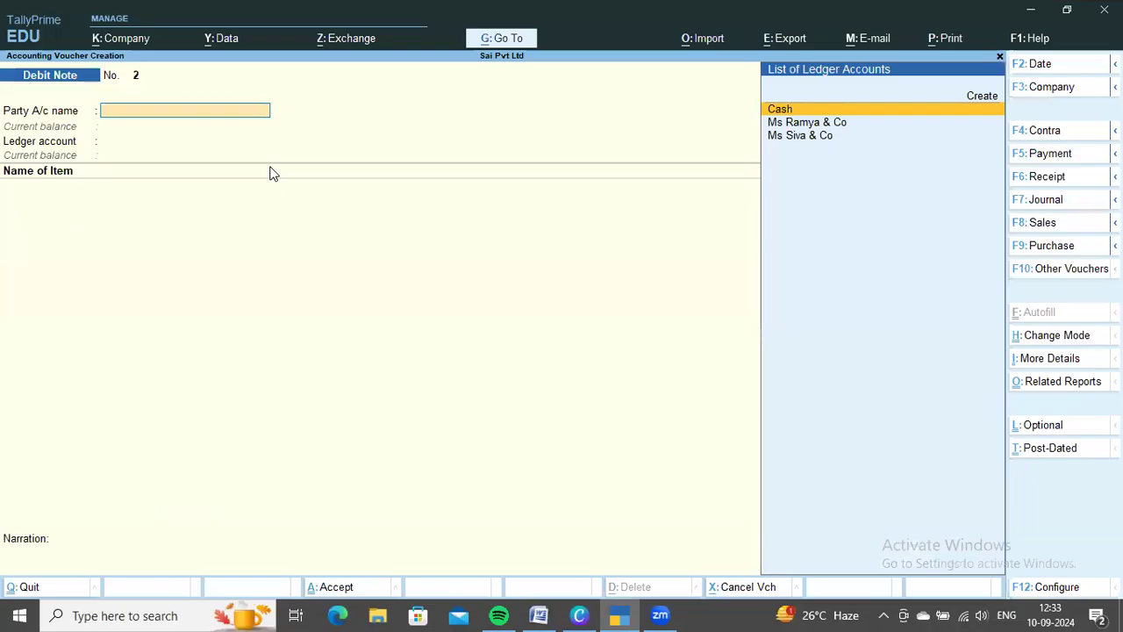
Check the pending payment in the Word exercise and start a payment voucher debiting Ms Ramya & Co, Agst Ref to bill MS101
{"action": "key", "text": "alt+Tab"}
{"action": "scroll", "coordinate": [533, 444], "scroll_direction": "down", "scroll_amount": 2}
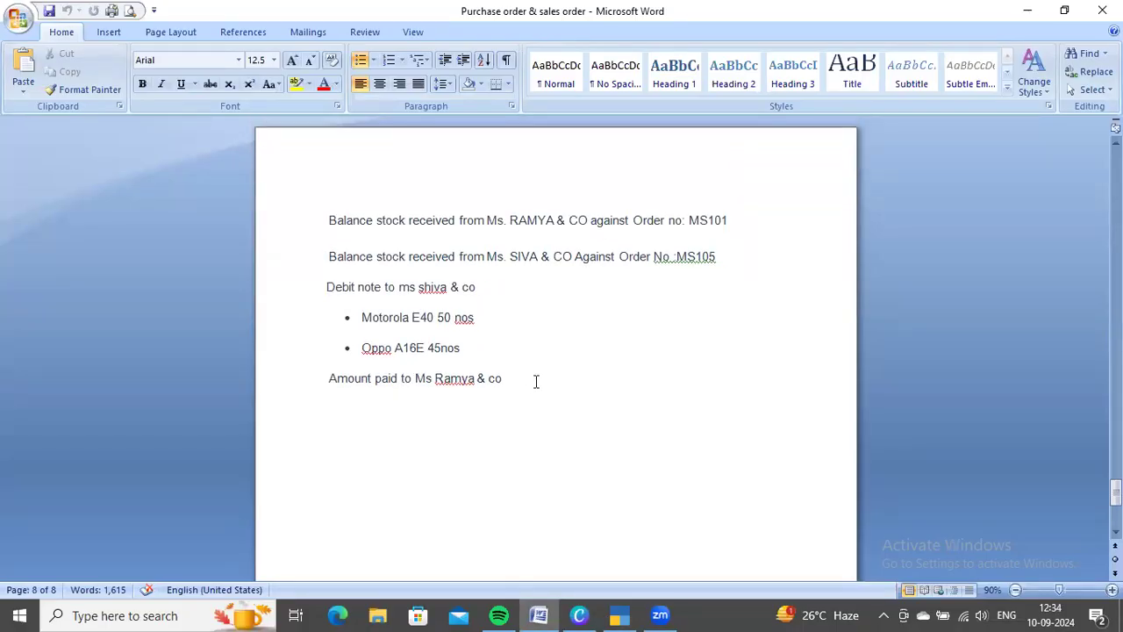
{"action": "scroll", "coordinate": [538, 380], "scroll_direction": "up", "scroll_amount": 1}
{"action": "key", "text": "alt+Tab"}
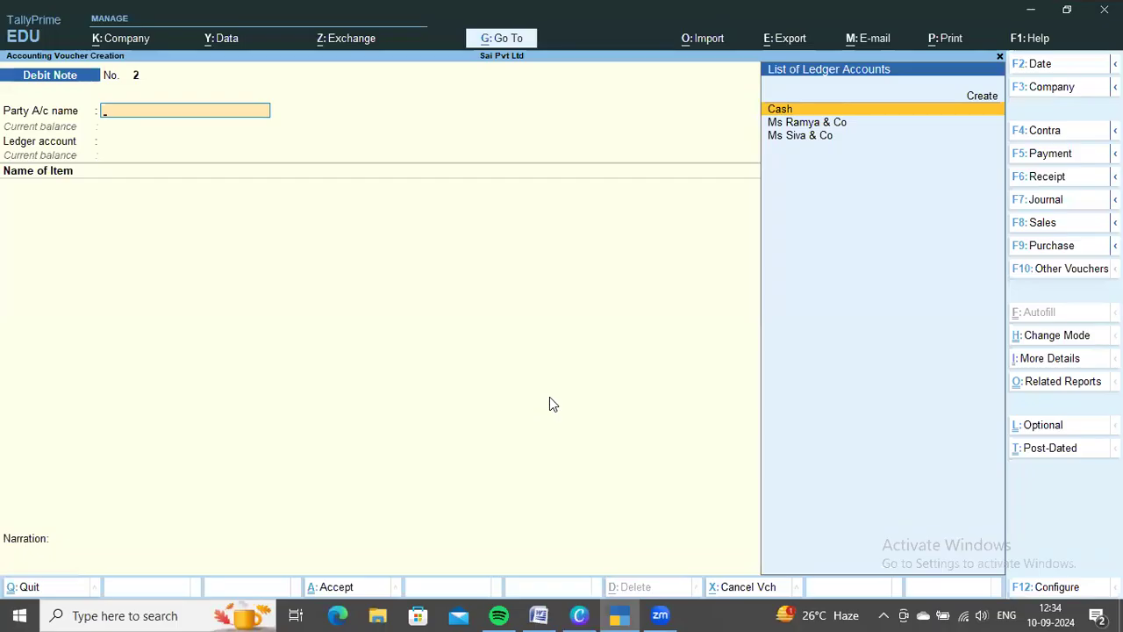
{"action": "key", "text": "F5"}
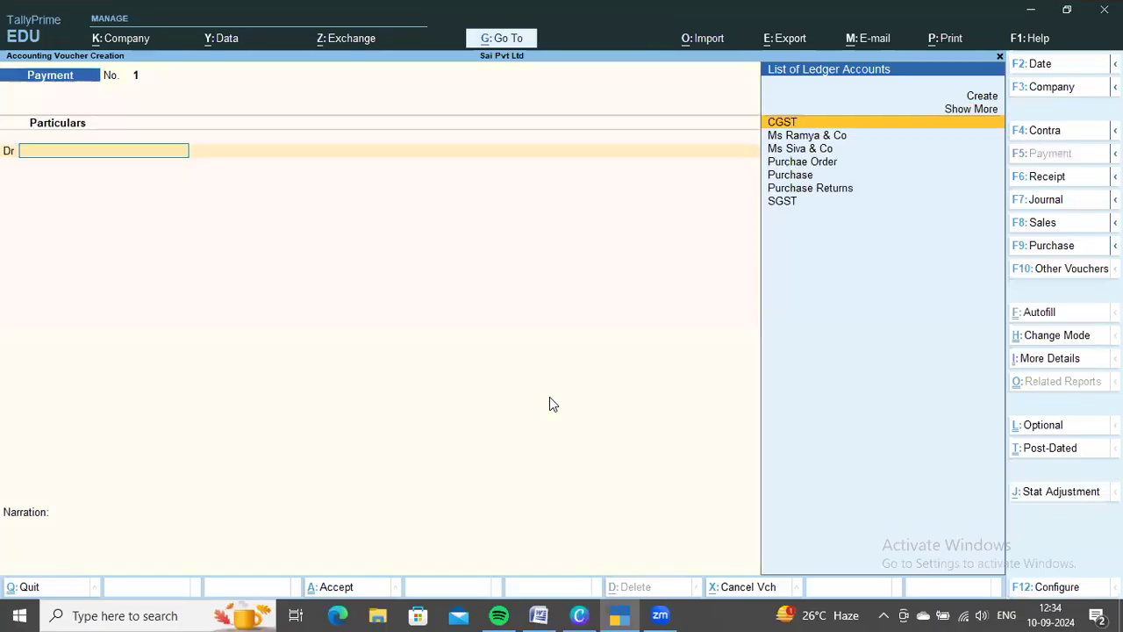
{"action": "key", "text": "Down"}
{"action": "key", "text": "Return"}
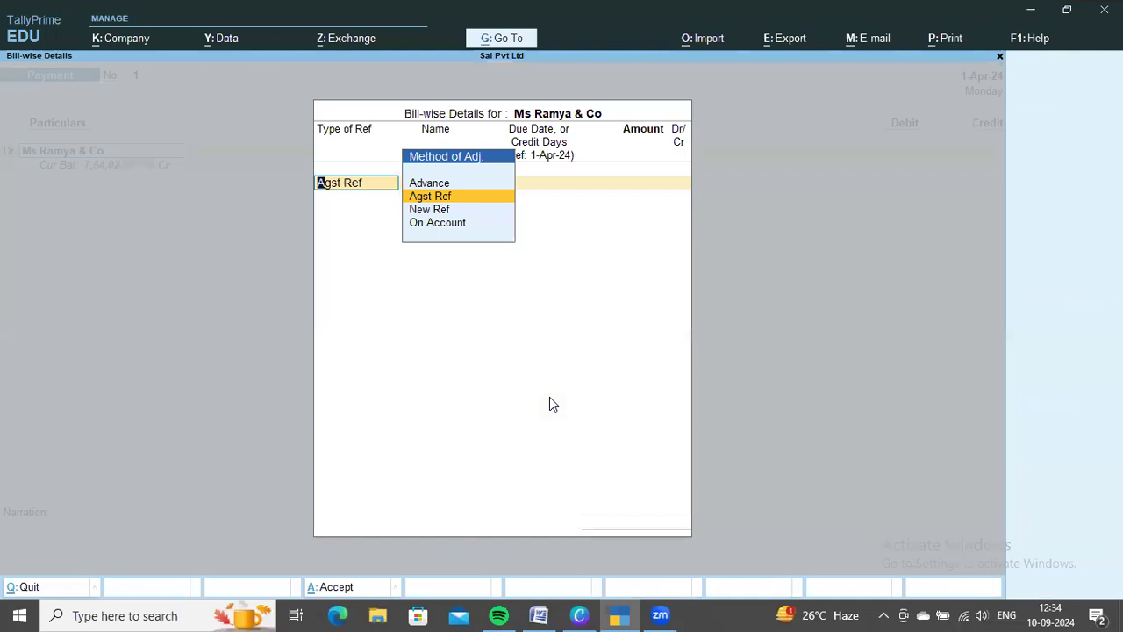
{"action": "key", "text": "Return"}
{"action": "key", "text": "Return"}
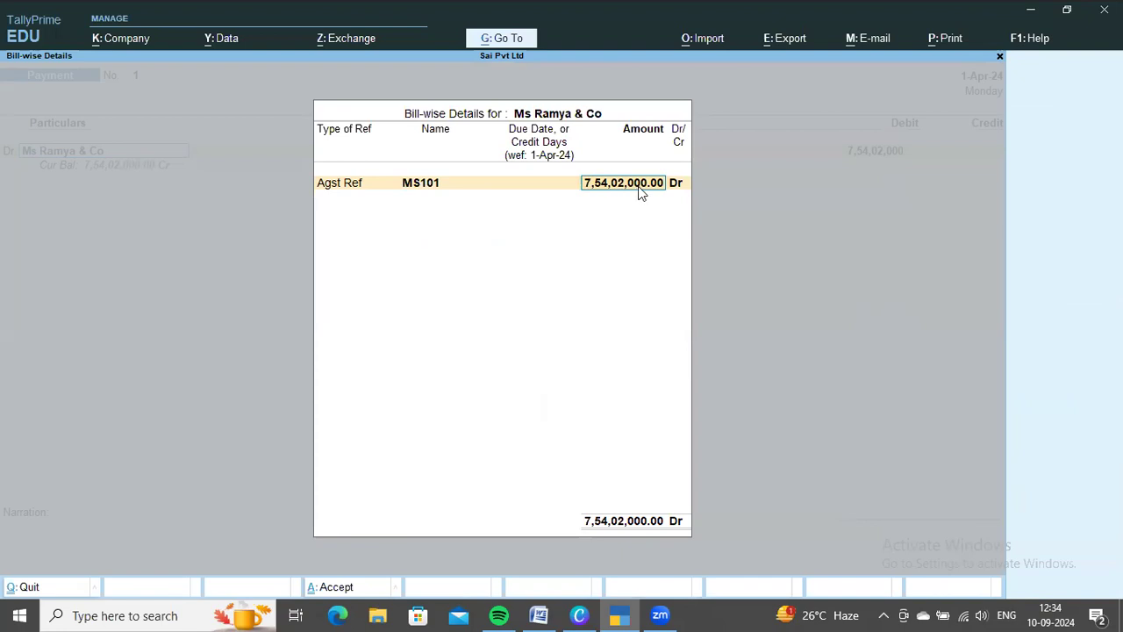
Accept 7,54,02,000 against the bill, credit Cash for the full amount and save the payment voucher
{"action": "key", "text": "Return"}
{"action": "key", "text": "Return"}
{"action": "key", "text": "Return"}
{"action": "key", "text": "Return"}
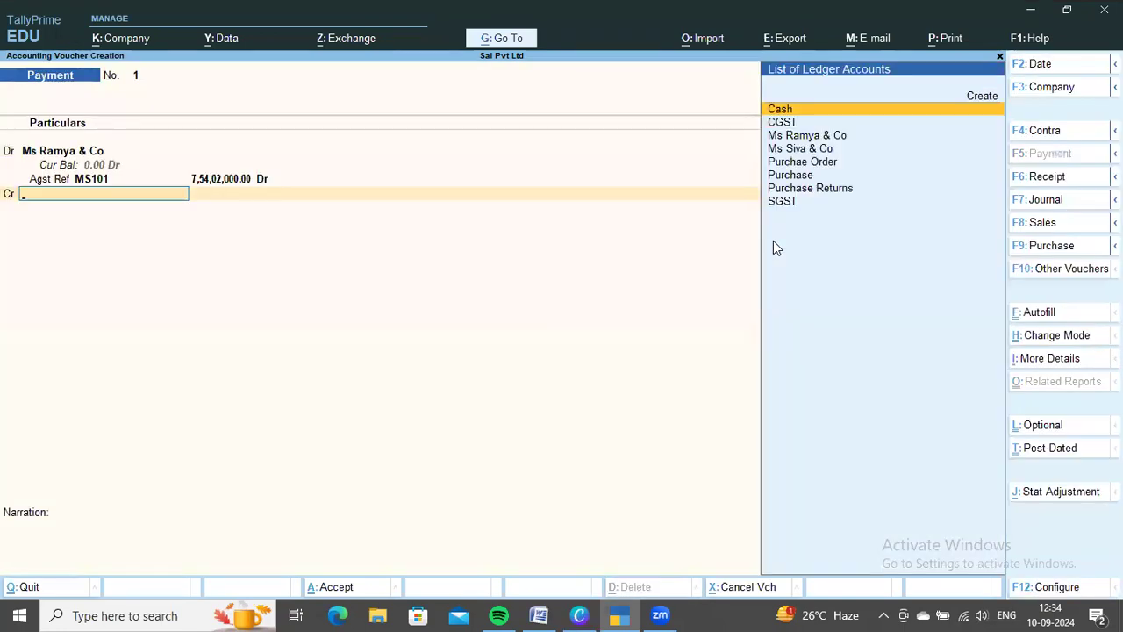
{"action": "key", "text": "Return"}
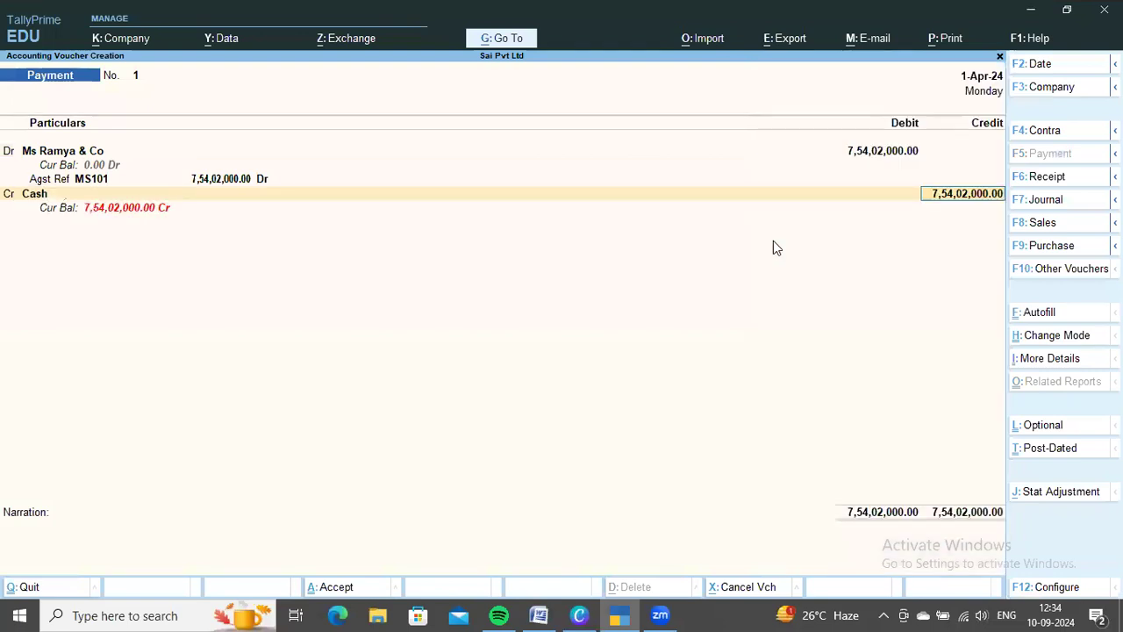
{"action": "key", "text": "ctrl+a"}
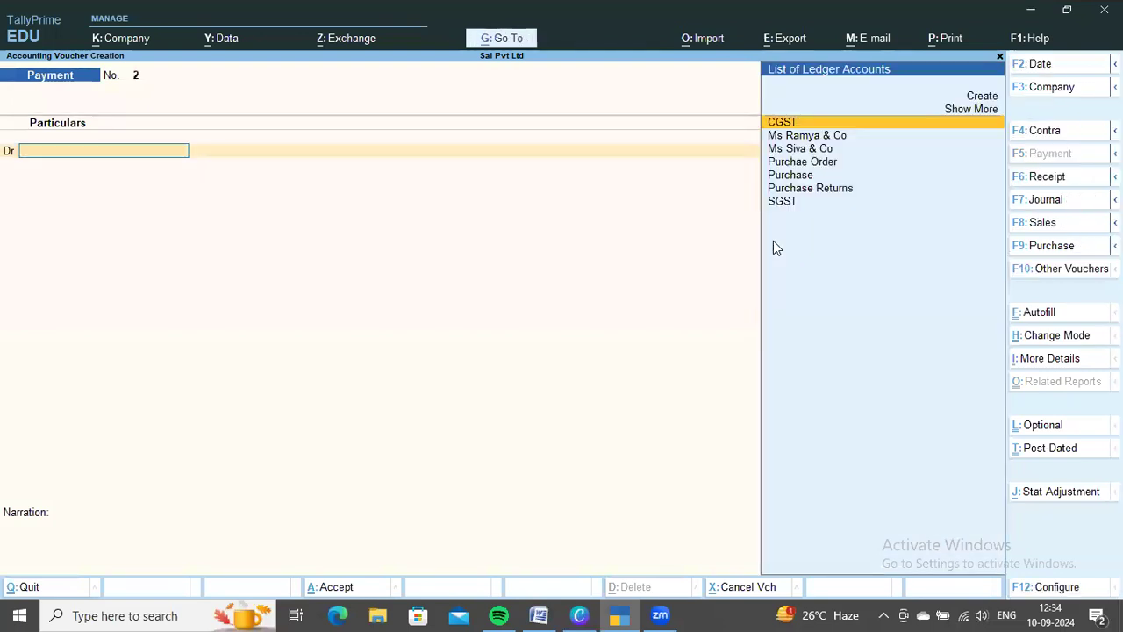
View the Profit & Loss A/c with the format of report set to Detailed
{"action": "key", "text": "Escape"}
{"action": "key", "text": "Return"}
{"action": "key", "text": "Down"}
{"action": "key", "text": "Down"}
{"action": "key", "text": "Down"}
{"action": "key", "text": "Down"}
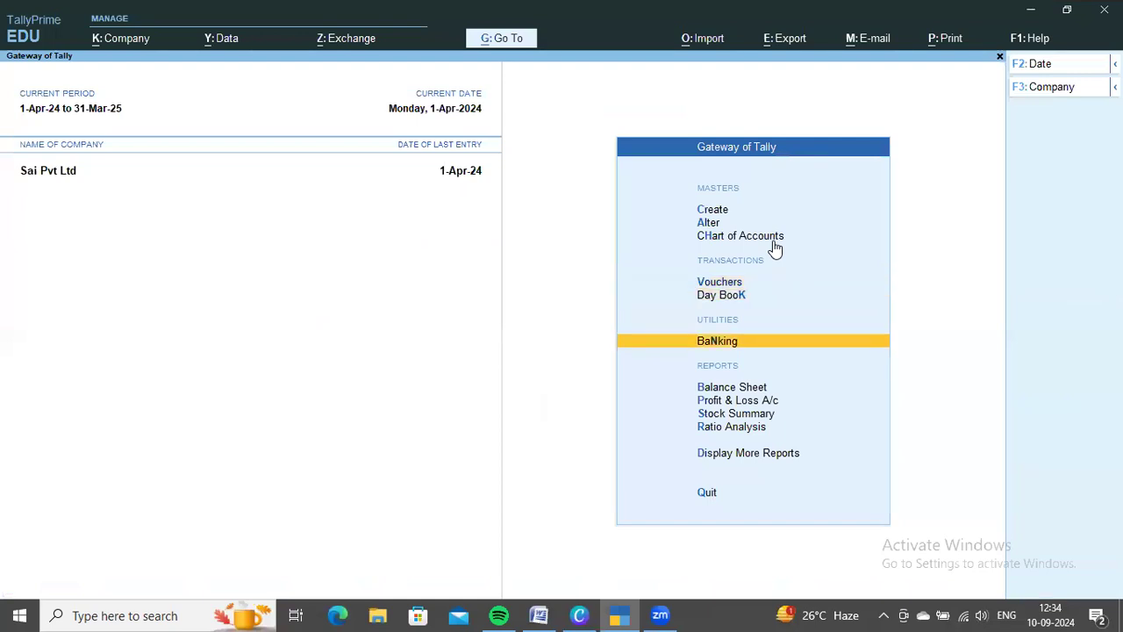
{"action": "key", "text": "Return"}
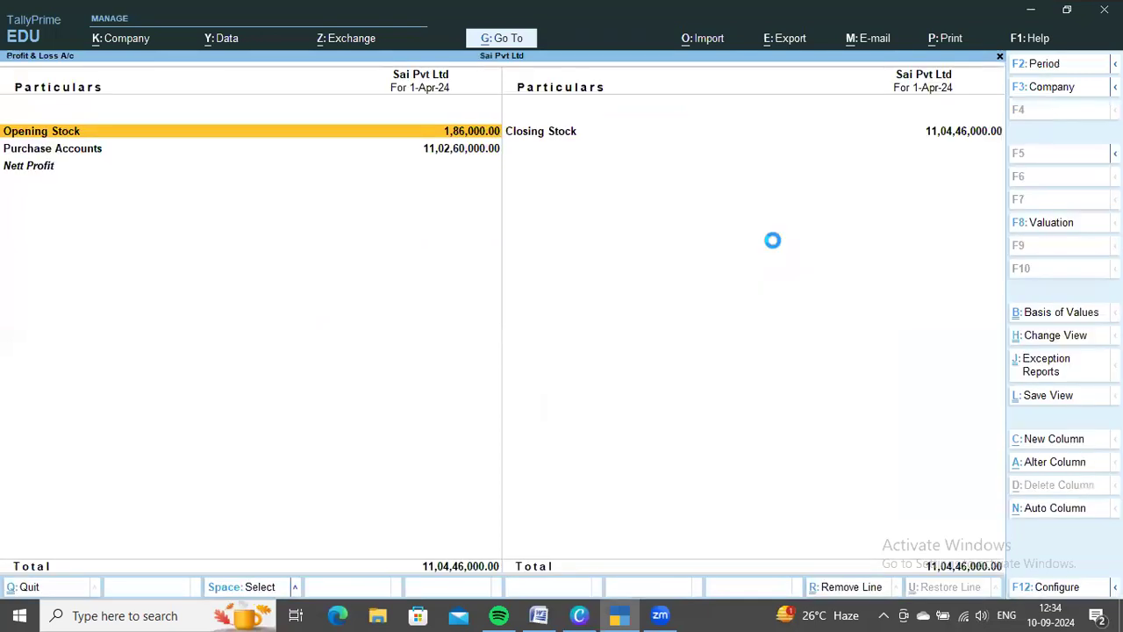
{"action": "key", "text": "F12"}
{"action": "key", "text": "Down"}
{"action": "key", "text": "Down"}
{"action": "key", "text": "Return"}
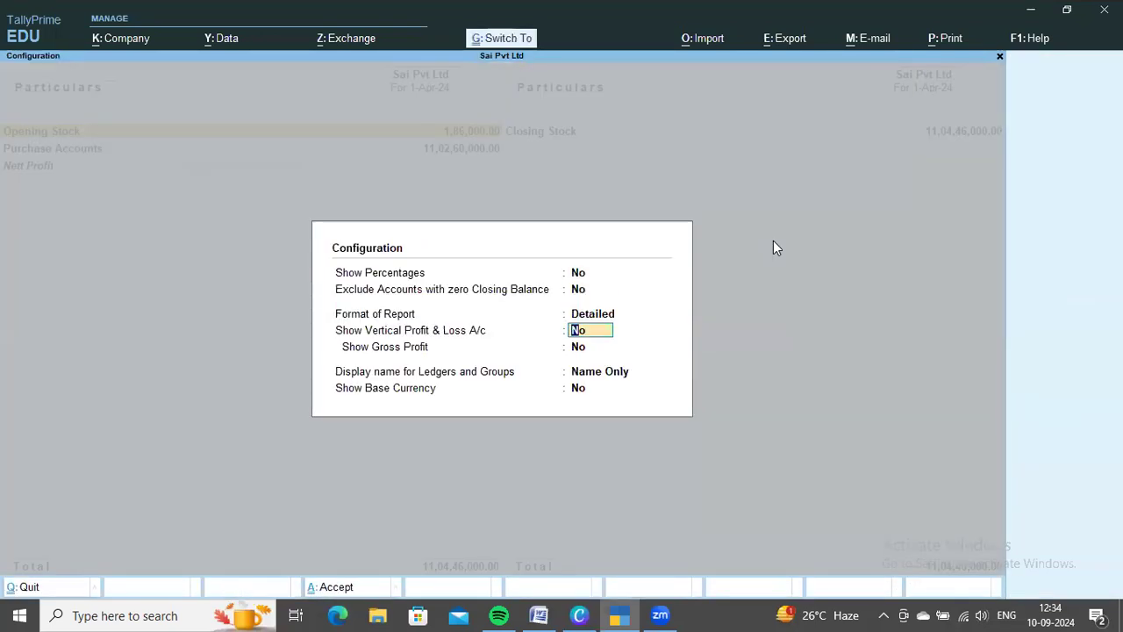
{"action": "key", "text": "ctrl+a"}
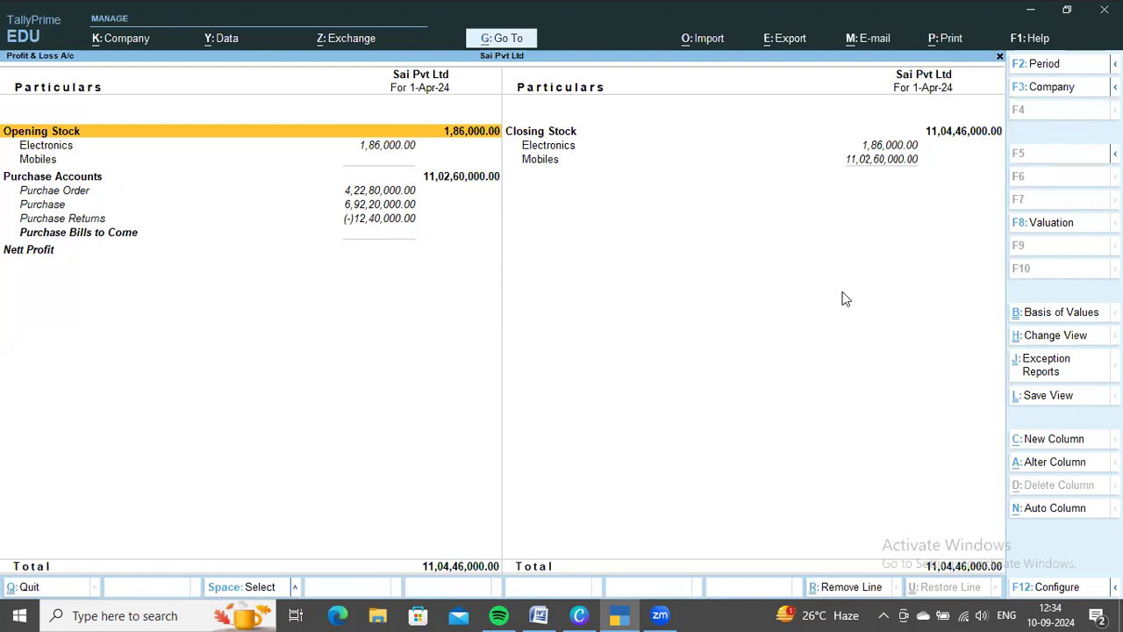
View the Balance Sheet with the format of report set to Detailed
{"action": "key", "text": "Escape"}
{"action": "key", "text": "Up"}
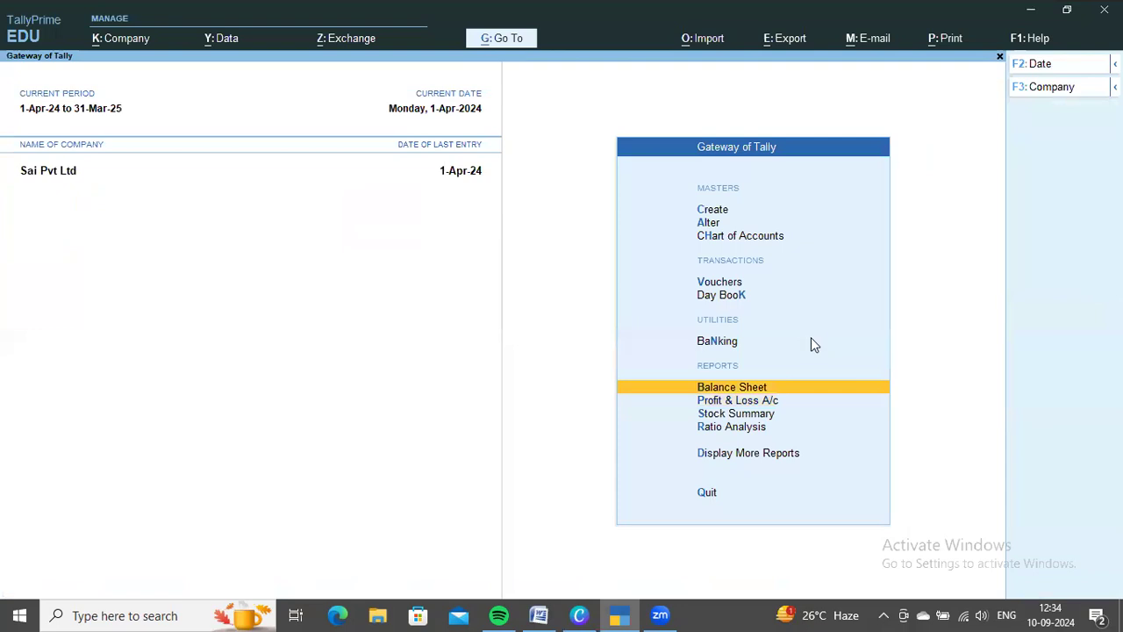
{"action": "key", "text": "Return"}
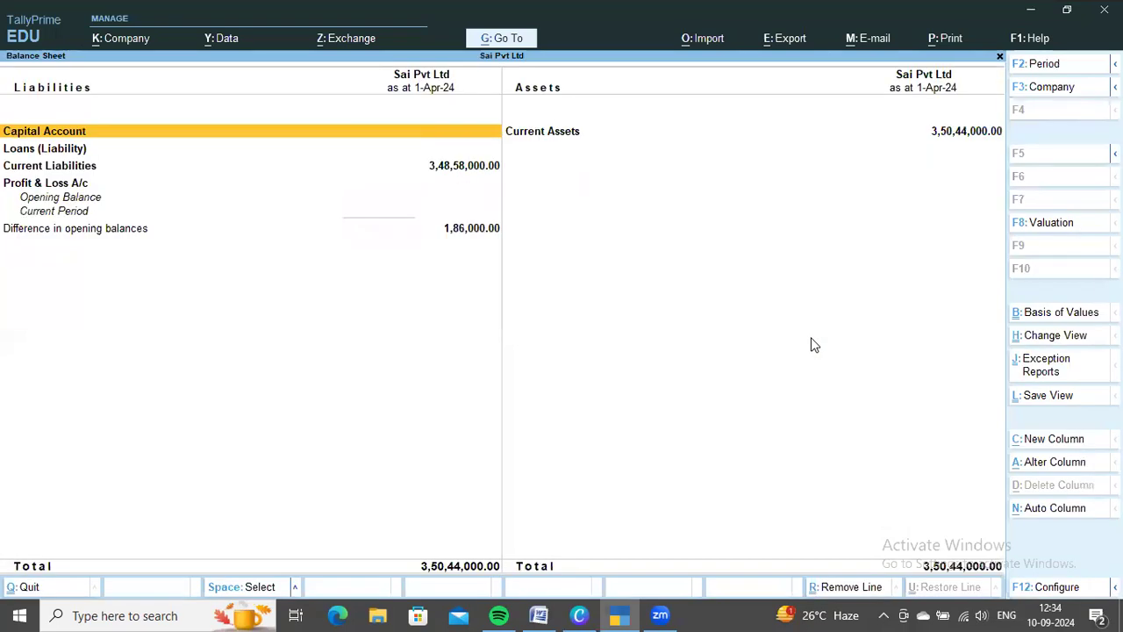
{"action": "key", "text": "F12"}
{"action": "key", "text": "Down"}
{"action": "key", "text": "Down"}
{"action": "key", "text": "Down"}
{"action": "key", "text": "Return"}
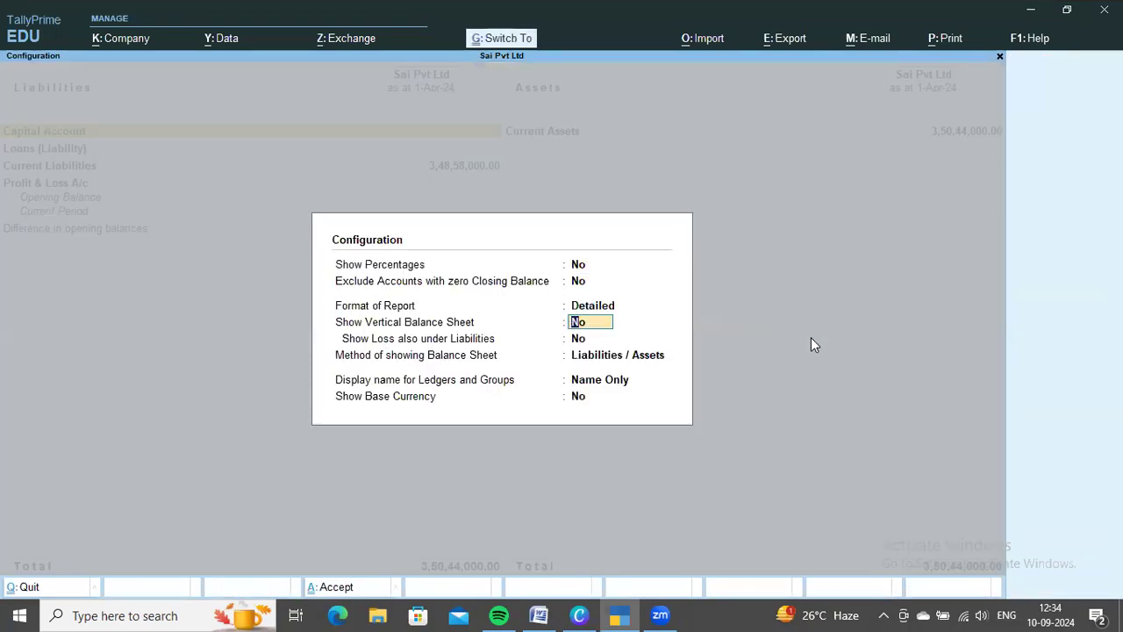
{"action": "key", "text": "ctrl+a"}
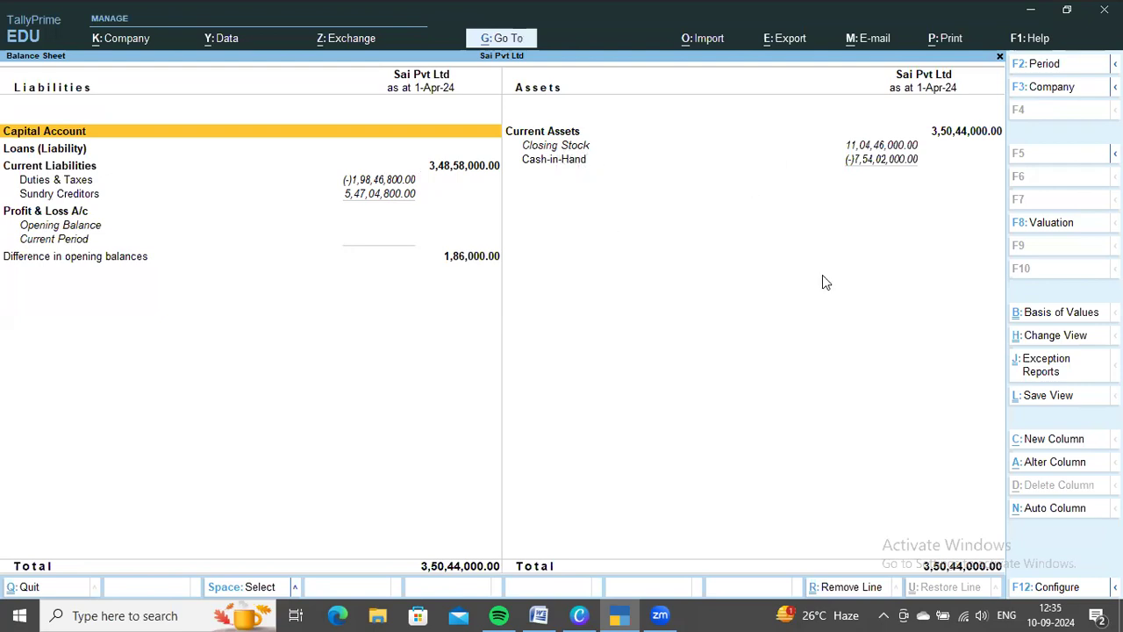
Open the Stock Summary and examine the Electronics group down to its first item's monthly summary
{"action": "key", "text": "Escape"}
{"action": "key", "text": "Down"}
{"action": "key", "text": "Down"}
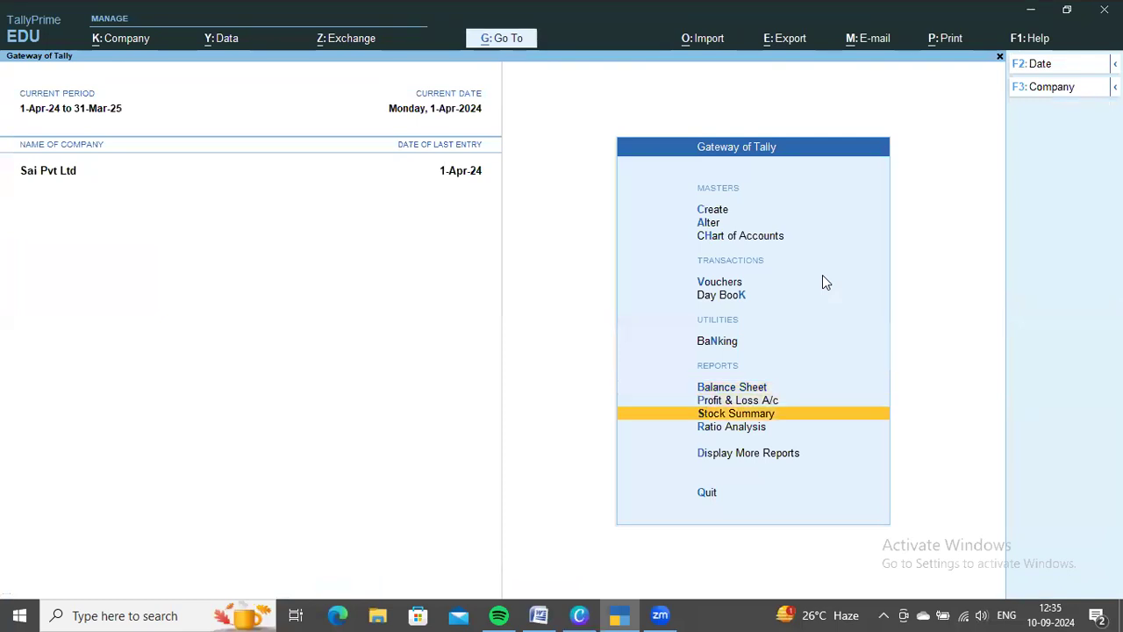
{"action": "key", "text": "Return"}
{"action": "key", "text": "Return"}
{"action": "key", "text": "Return"}
{"action": "key", "text": "Escape"}
{"action": "key", "text": "Escape"}
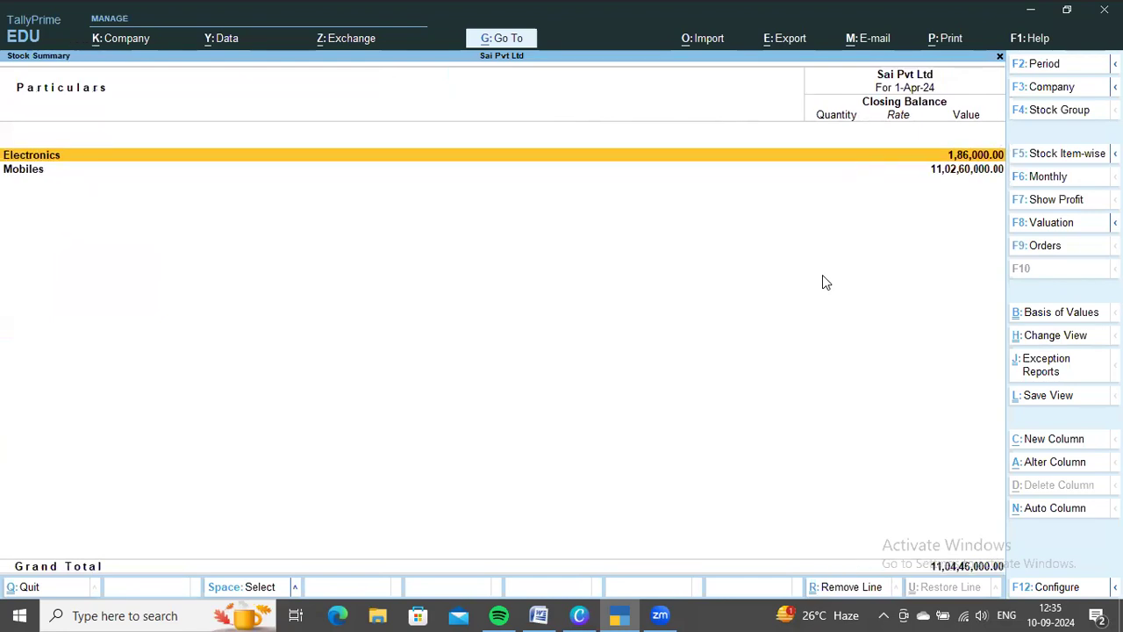
Examine the Mobiles group's Infinix Smart monthly summary and its April vouchers, and leave the Stock Summary
{"action": "key", "text": "Down"}
{"action": "key", "text": "Return"}
{"action": "key", "text": "Return"}
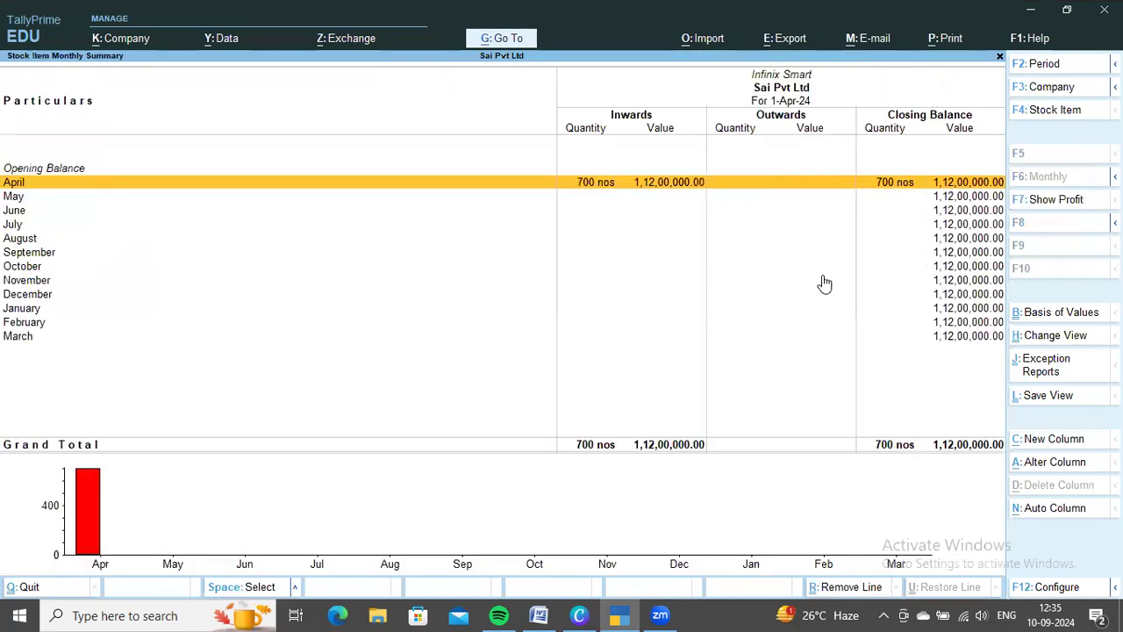
{"action": "key", "text": "Return"}
{"action": "key", "text": "Escape"}
{"action": "key", "text": "Escape"}
{"action": "key", "text": "Escape"}
{"action": "key", "text": "Escape"}
Open the Purchase Order Outstandings choices within the Statements of Inventory reports
{"action": "key", "text": "Down"}
{"action": "key", "text": "Down"}
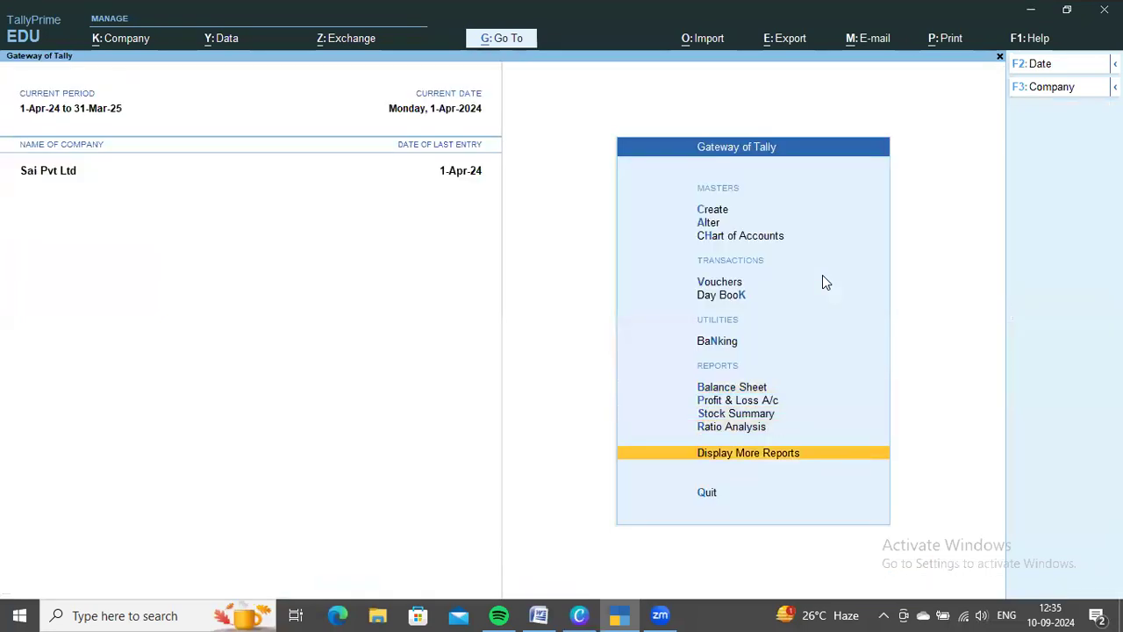
{"action": "key", "text": "Return"}
{"action": "key", "text": "Down"}
{"action": "key", "text": "Down"}
{"action": "key", "text": "Down"}
{"action": "key", "text": "Down"}
{"action": "key", "text": "Down"}
{"action": "key", "text": "Down"}
{"action": "key", "text": "Down"}
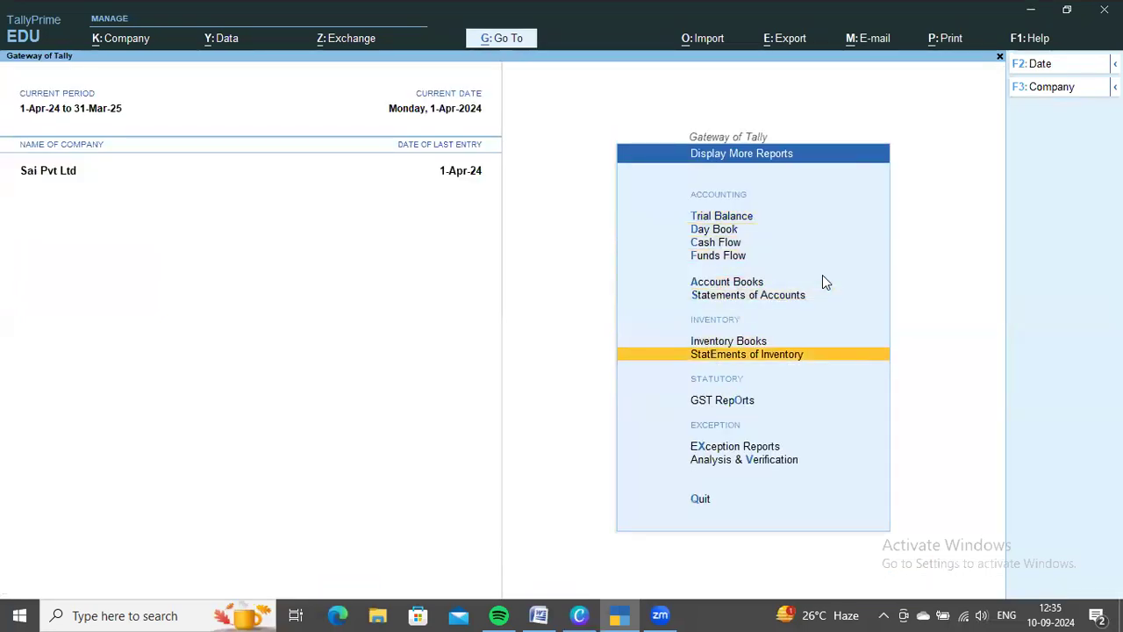
{"action": "key", "text": "Return"}
{"action": "key", "text": "Down"}
{"action": "key", "text": "Down"}
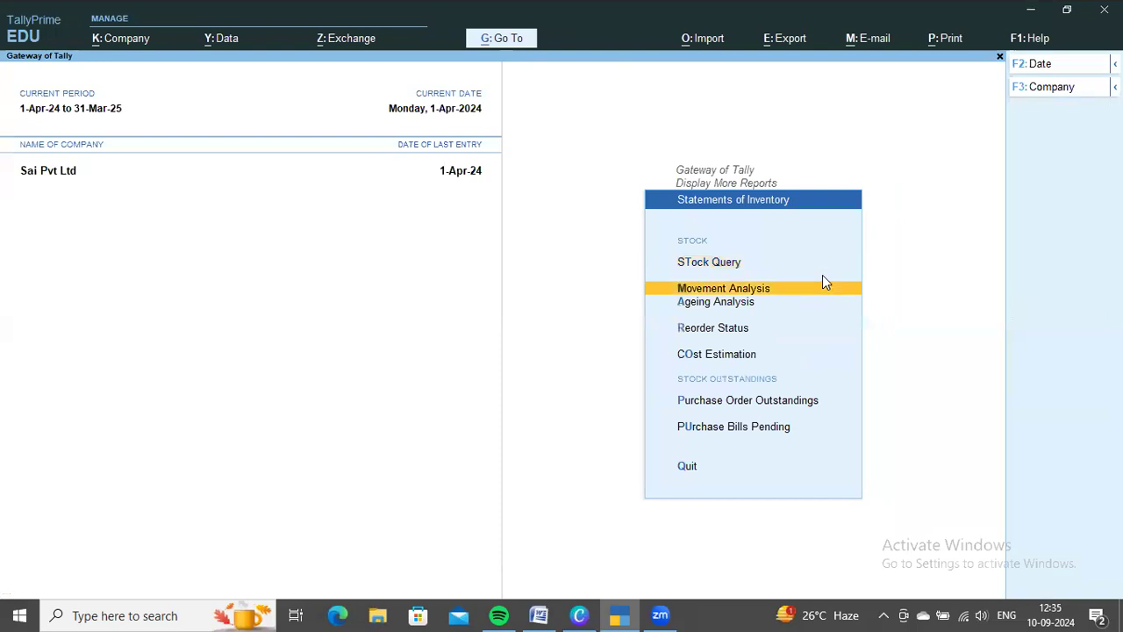
Check the All Orders report for outstanding purchase orders and return to Statements of Inventory
{"action": "key", "text": "Down"}
{"action": "key", "text": "Down"}
{"action": "key", "text": "Down"}
{"action": "key", "text": "Return"}
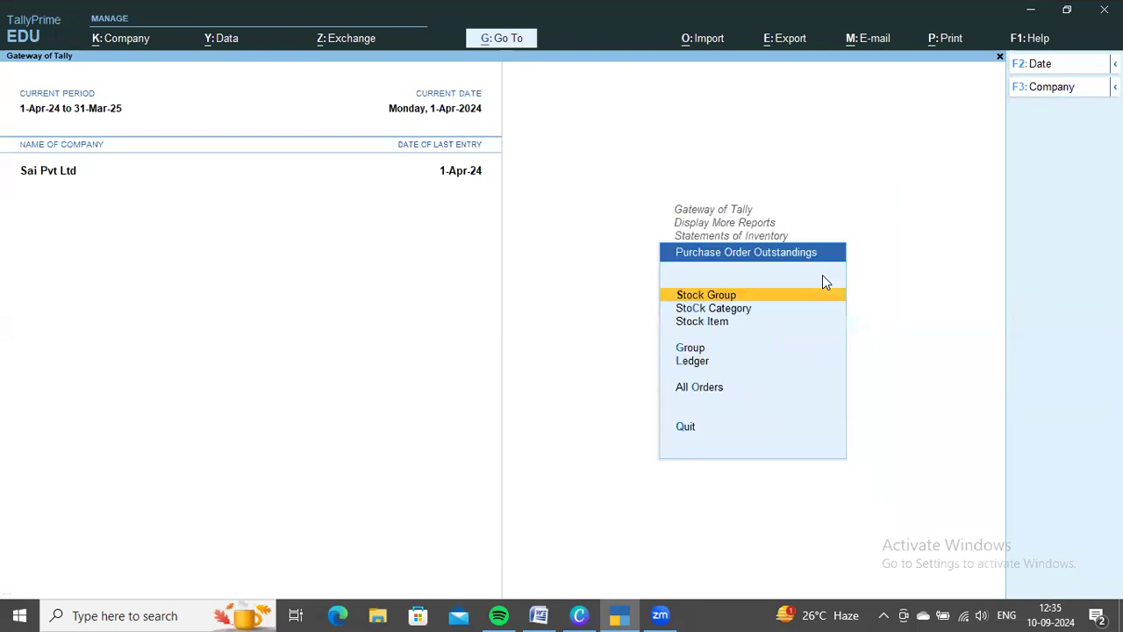
{"action": "key", "text": "Down"}
{"action": "key", "text": "Down"}
{"action": "key", "text": "Down"}
{"action": "key", "text": "Down"}
{"action": "key", "text": "Down"}
{"action": "key", "text": "Return"}
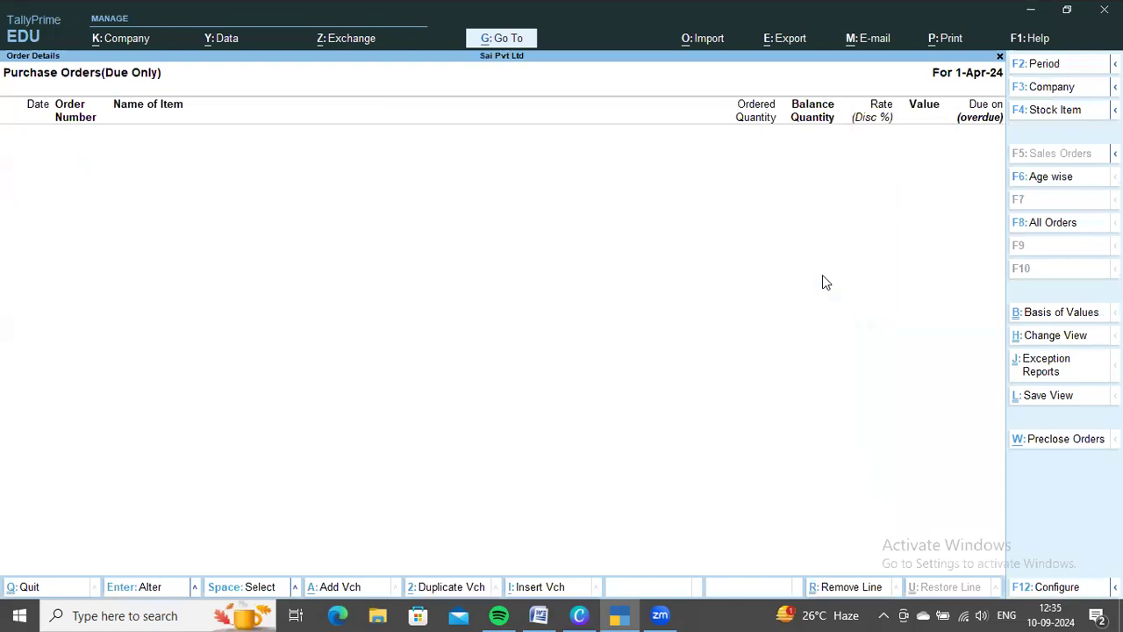
{"action": "key", "text": "Escape"}
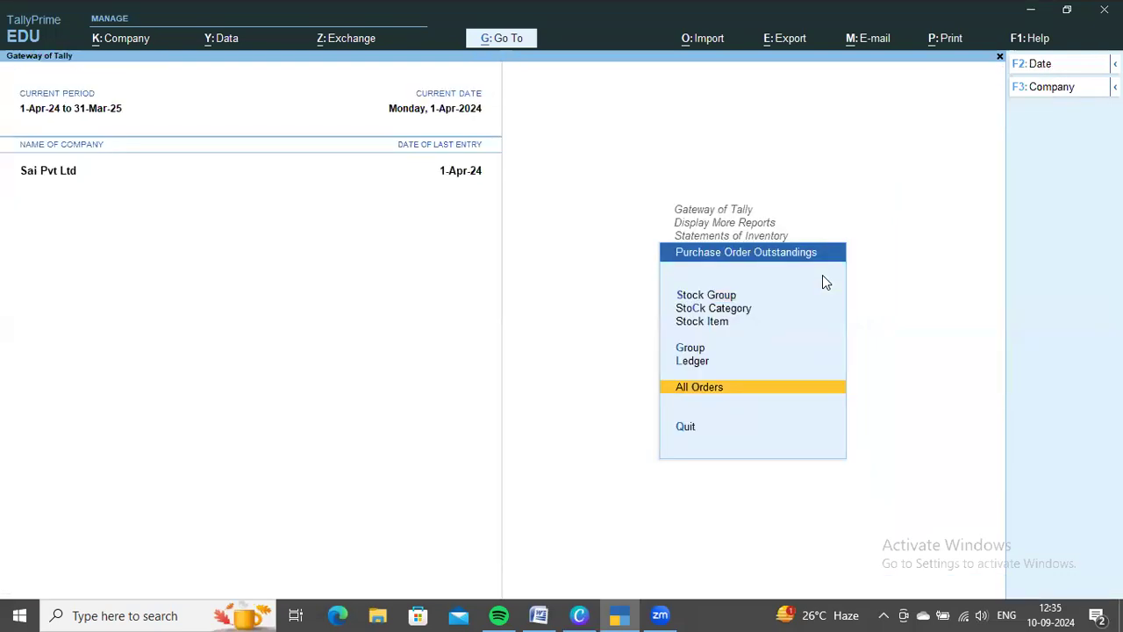
{"action": "key", "text": "Return"}
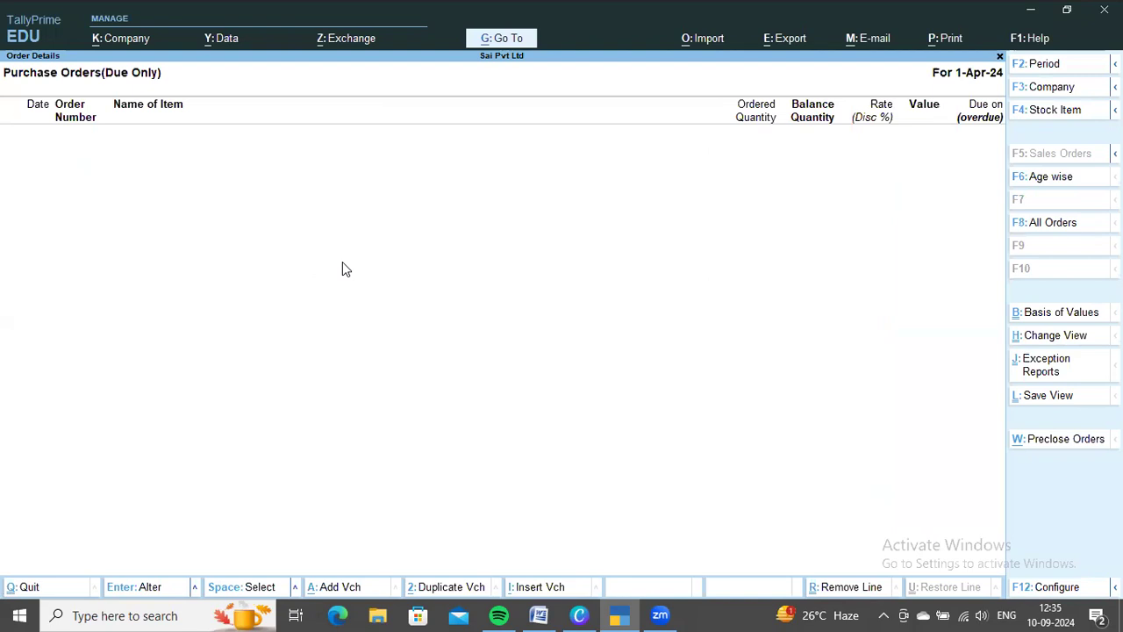
{"action": "key", "text": "Escape"}
{"action": "key", "text": "Escape"}
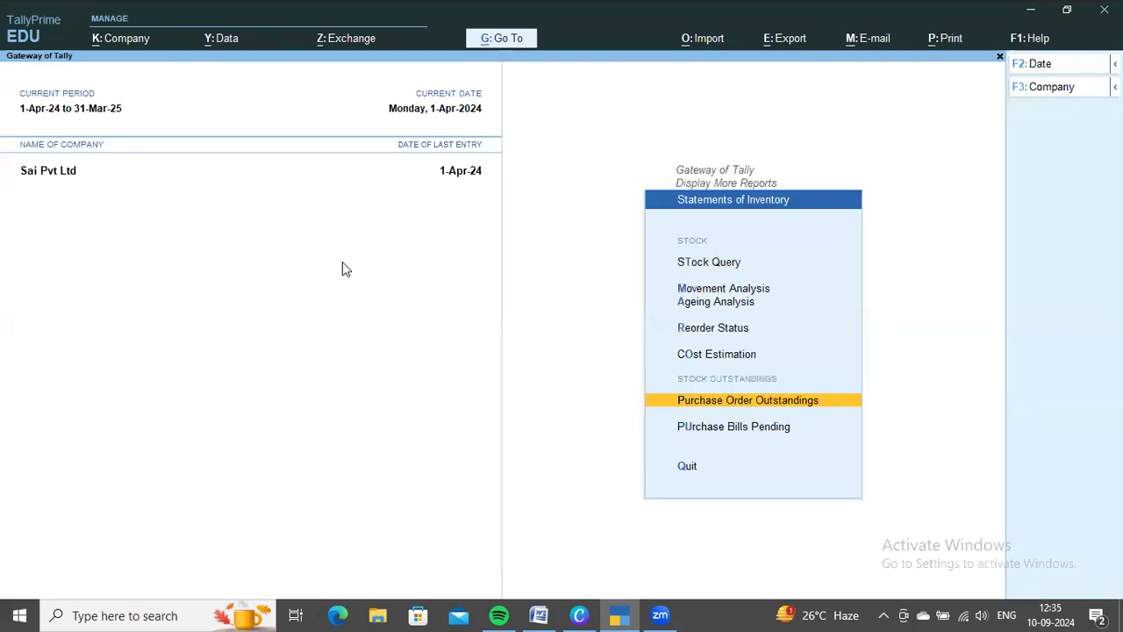
{"action": "key", "text": "Down"}
{"action": "key", "text": "Up"}
{"action": "key", "text": "Up"}
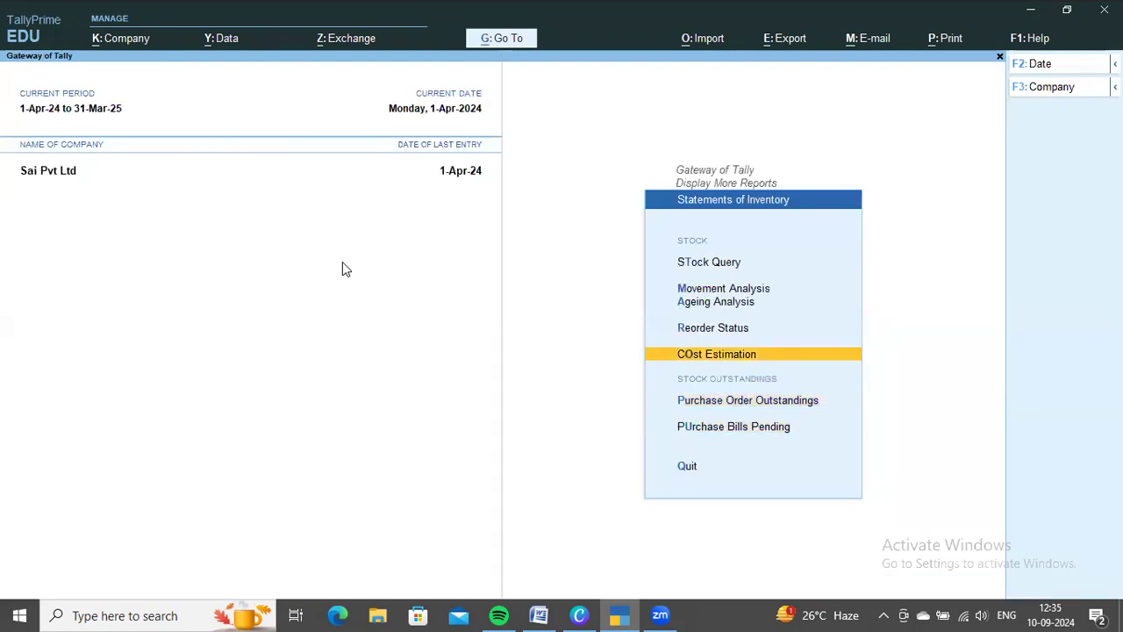
{"action": "key", "text": "Up"}
{"action": "key", "text": "Up"}
{"action": "key", "text": "Up"}
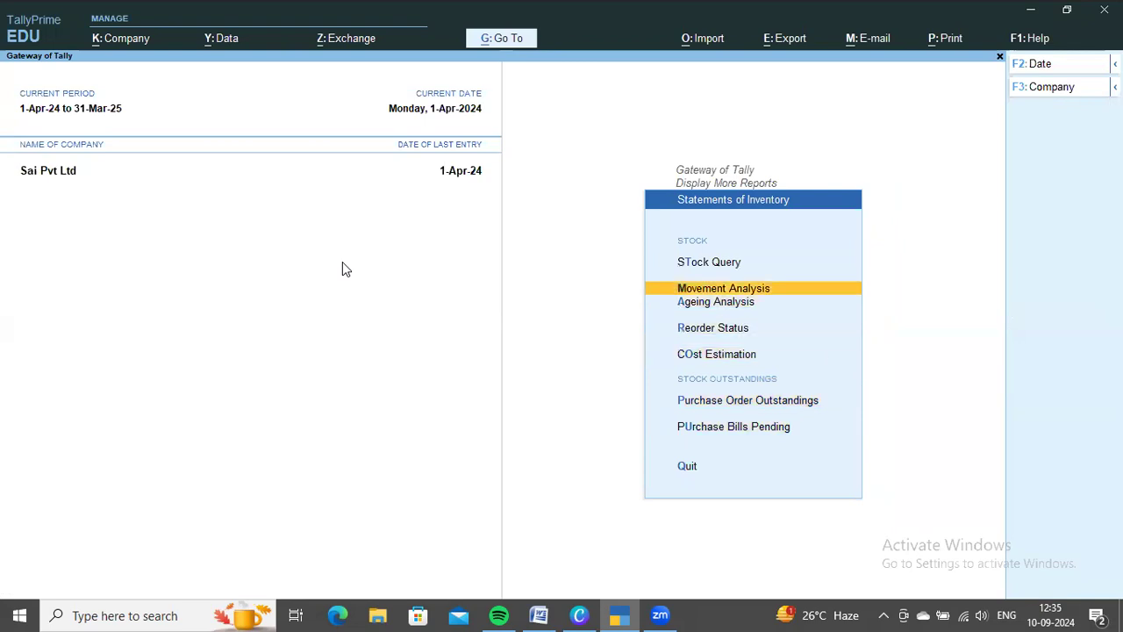
Review the GST Annual Computation report and return to the Gateway of Tally
{"action": "key", "text": "Escape"}
{"action": "key", "text": "Down"}
{"action": "key", "text": "Return"}
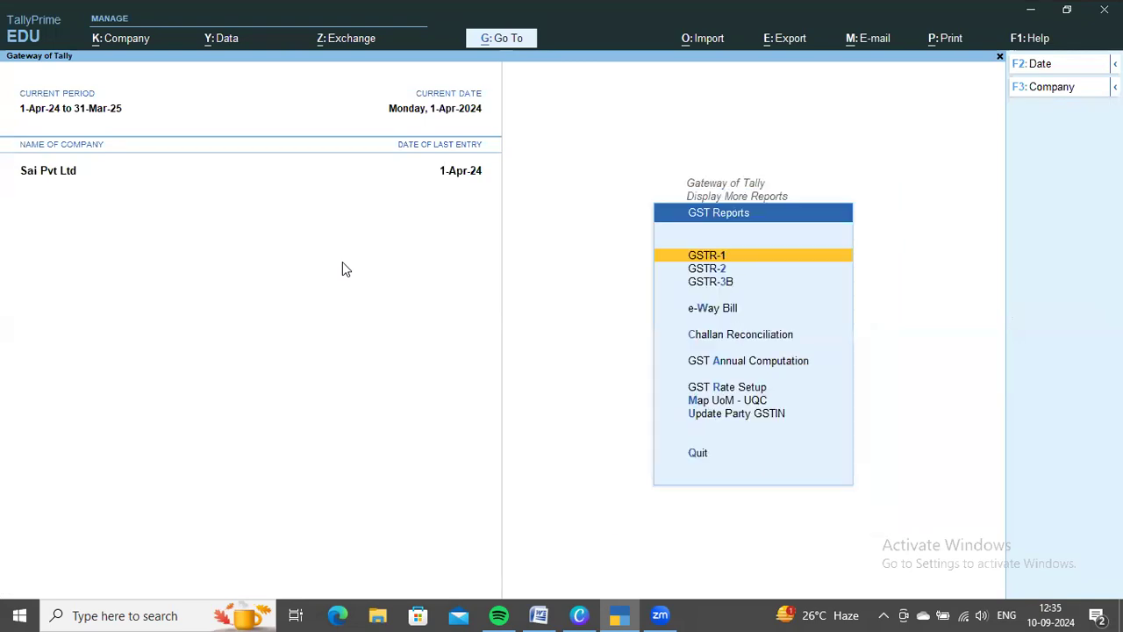
{"action": "key", "text": "Down"}
{"action": "key", "text": "Down"}
{"action": "key", "text": "Down"}
{"action": "key", "text": "Down"}
{"action": "key", "text": "Return"}
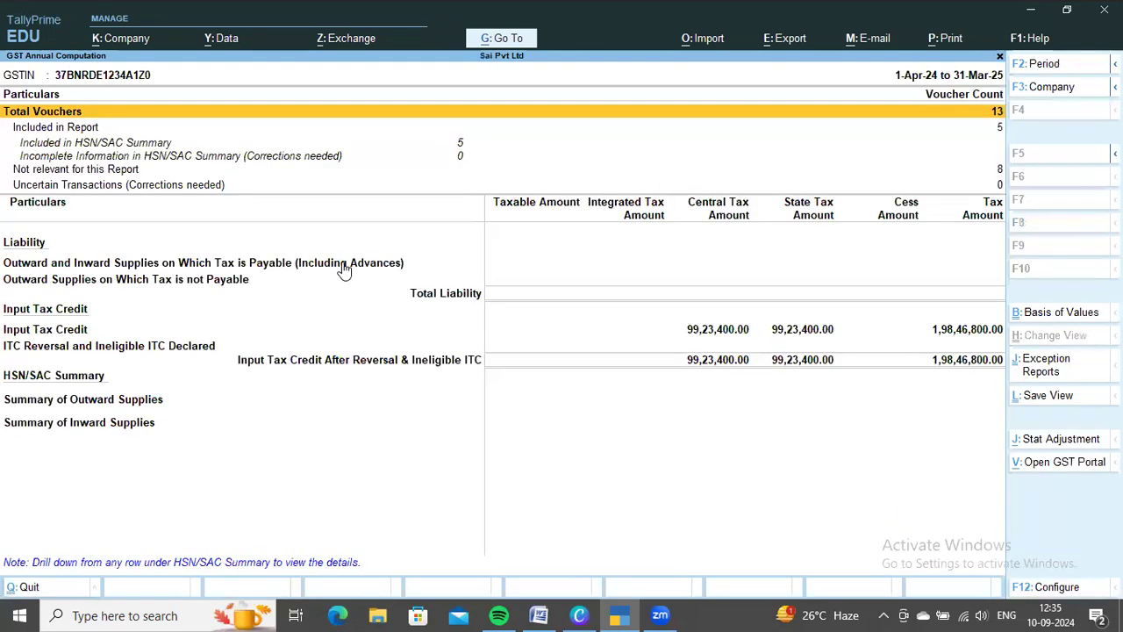
{"action": "key", "text": "Escape"}
{"action": "key", "text": "Escape"}
{"action": "key", "text": "Escape"}
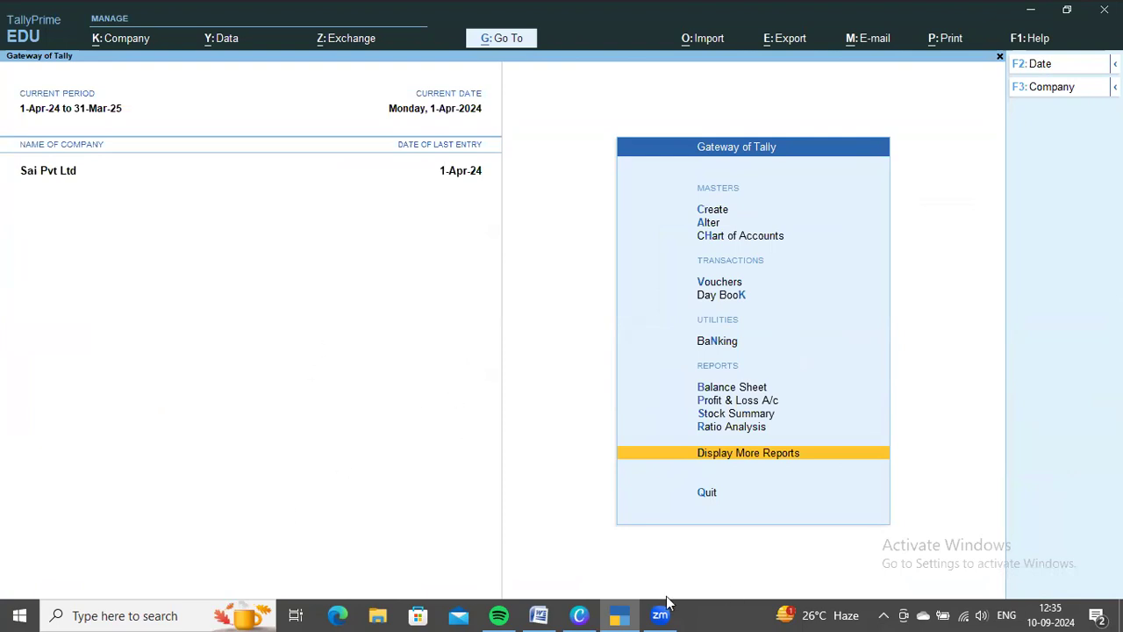
{"action": "mouse_move", "coordinate": [579, 614]}
{"action": "left_click", "coordinate": [537, 530]}
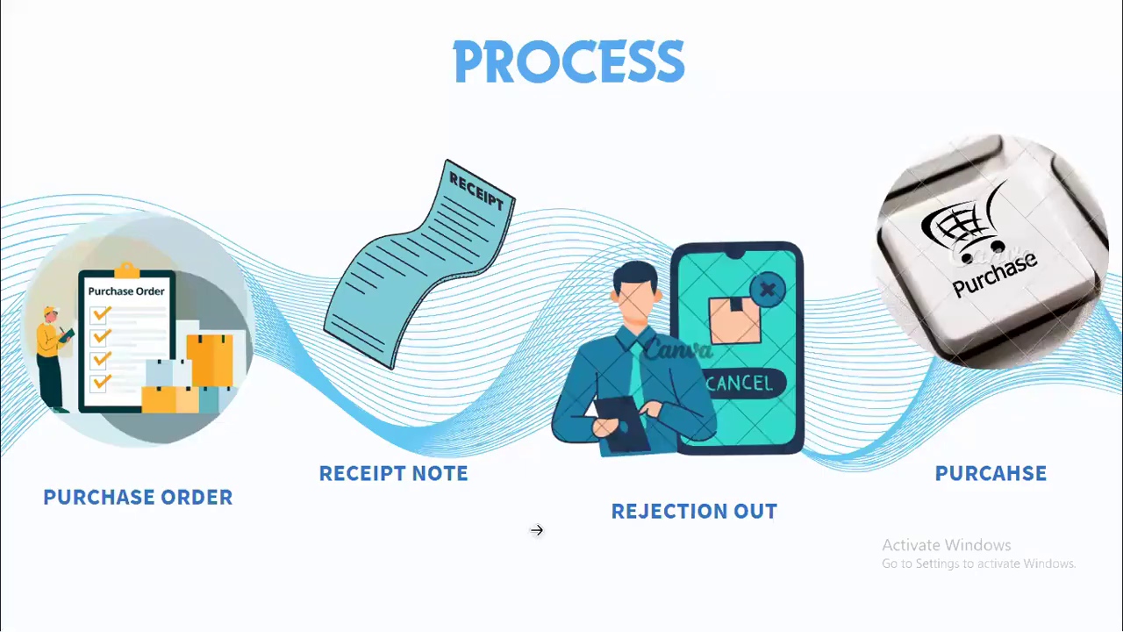
{"action": "left_click", "coordinate": [866, 512]}
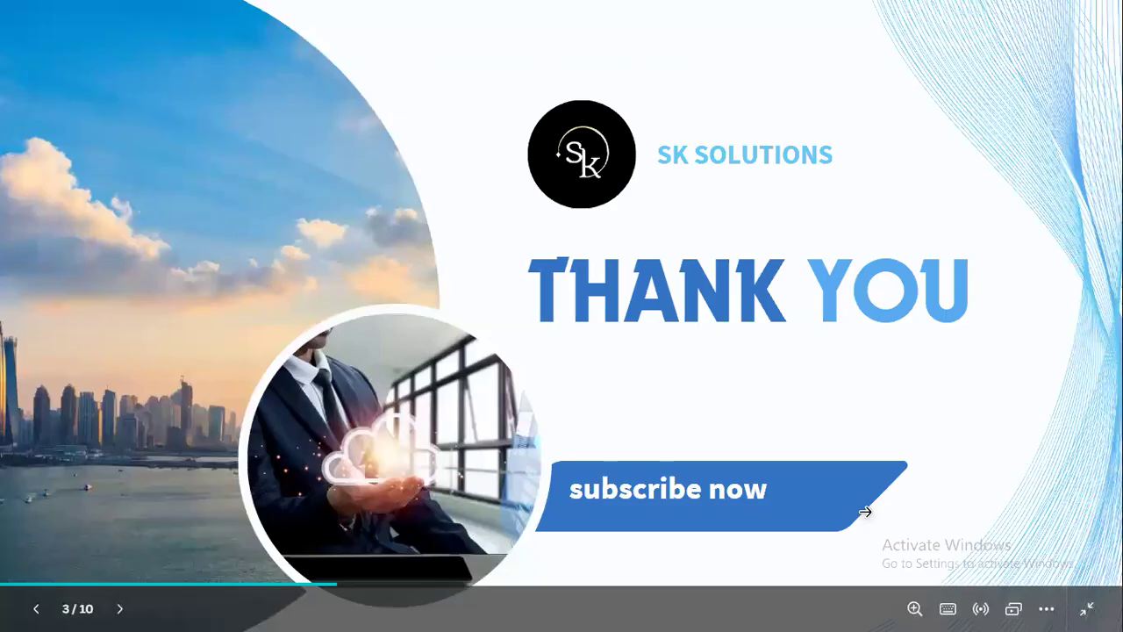